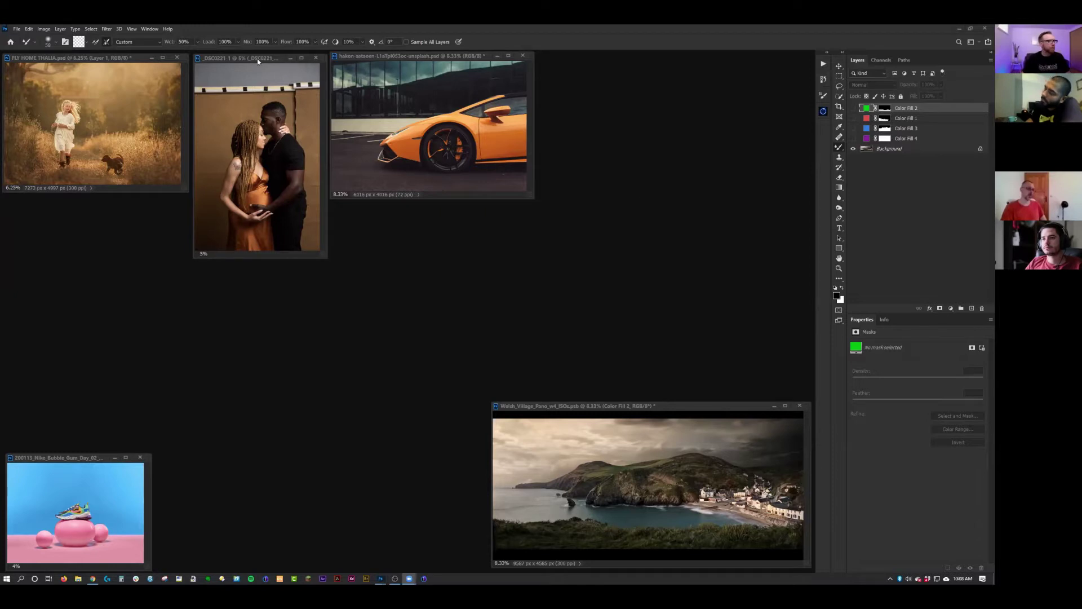
- Move the couple portrait's window into the open workspace, enlarge its view to 12.5%, and reposition it
drag(257, 59, 356, 136)
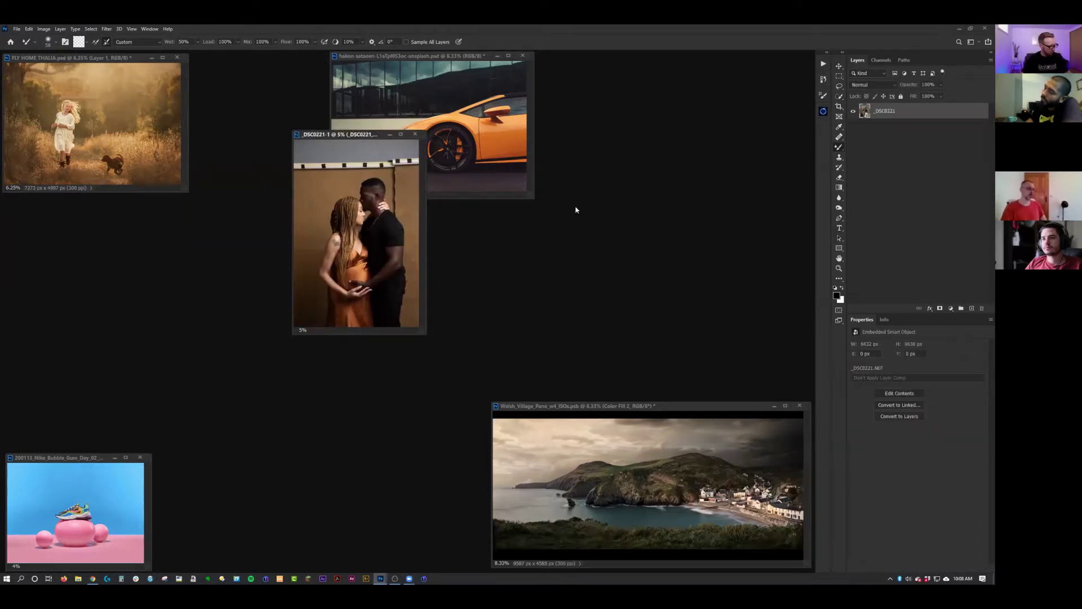
key(ctrl+plus)
key(ctrl+plus)
key(ctrl+plus)
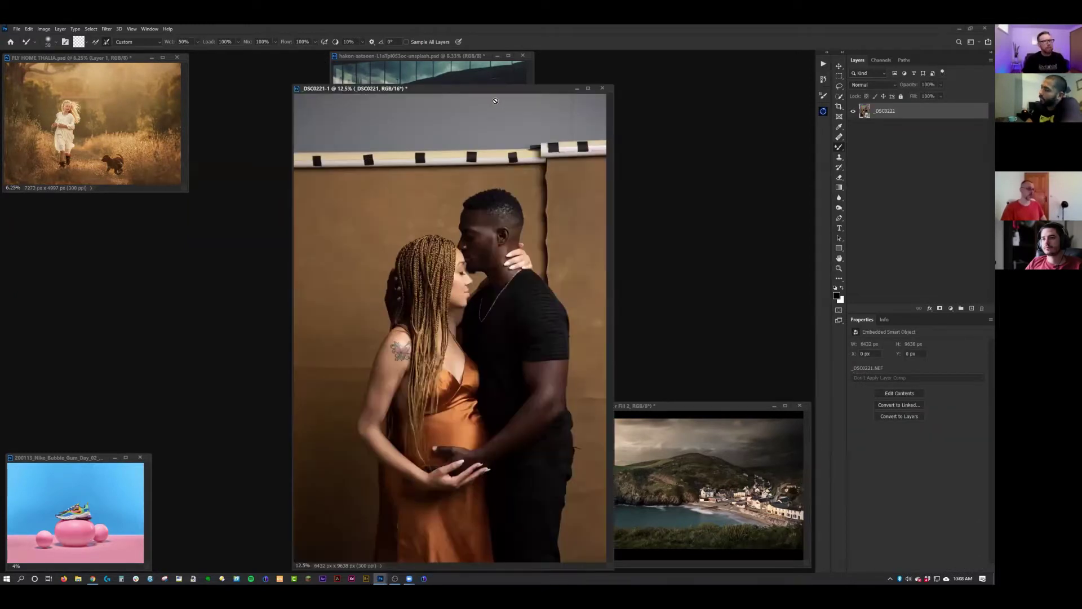
drag(495, 90, 468, 71)
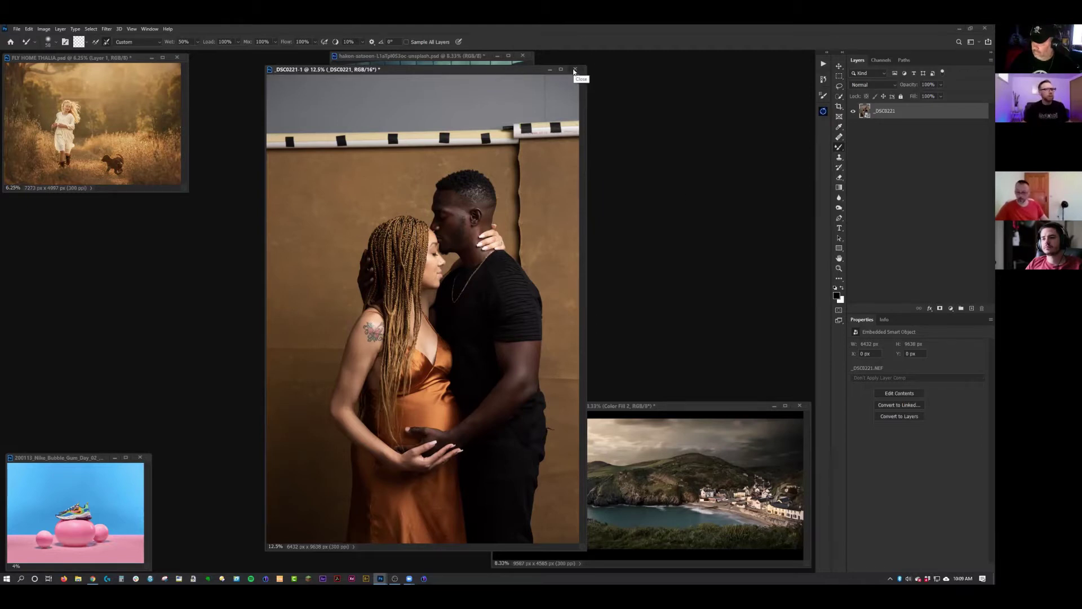
- Close the couple portrait without saving and reopen the raw file _DSC0221.NEF from the file manager
click(575, 70)
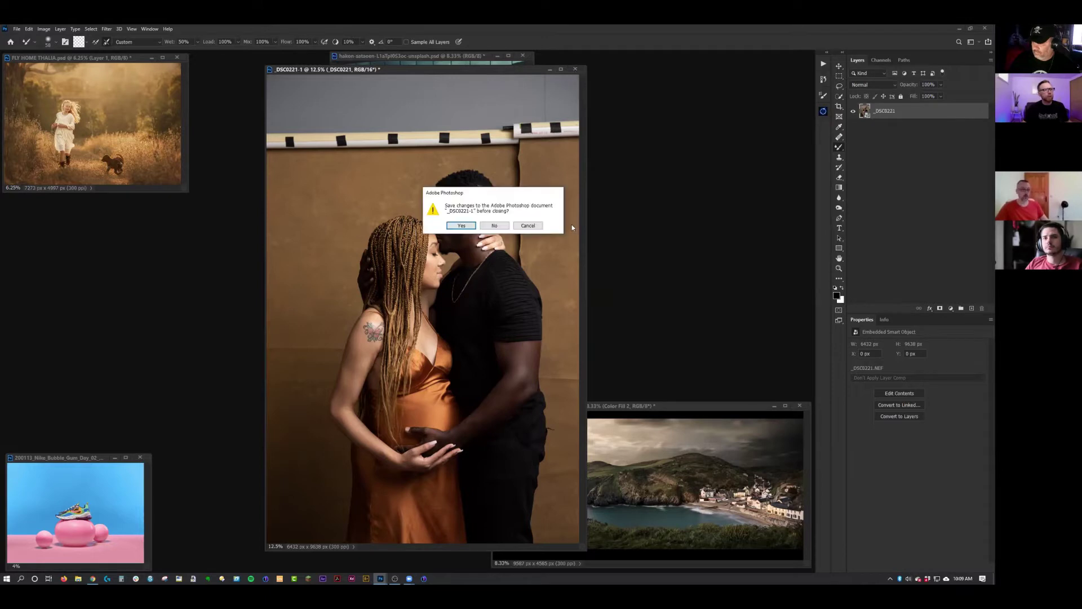
click(494, 225)
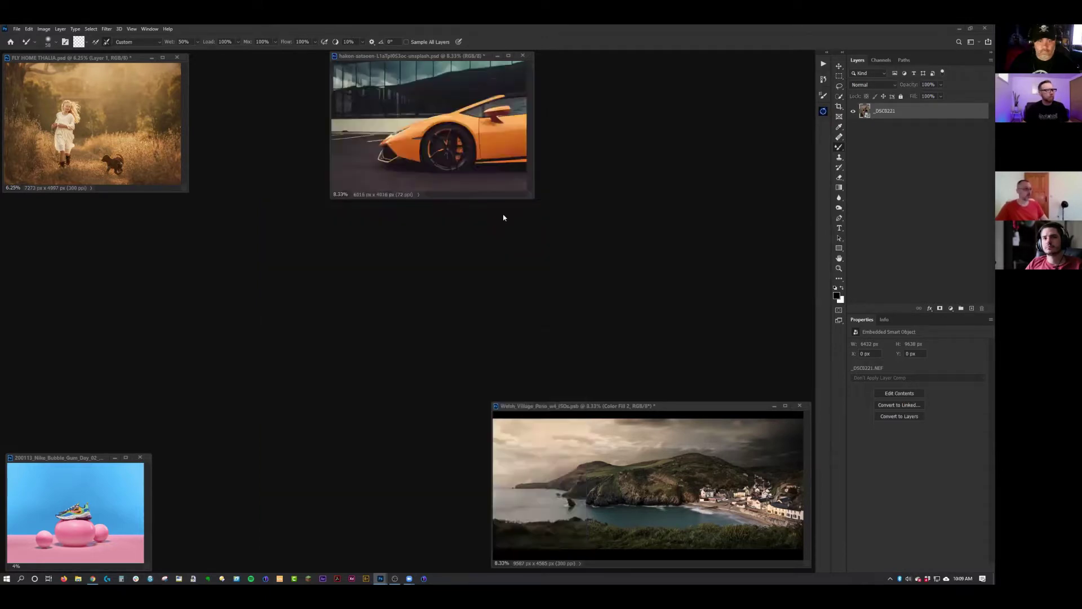
key(alt+Tab)
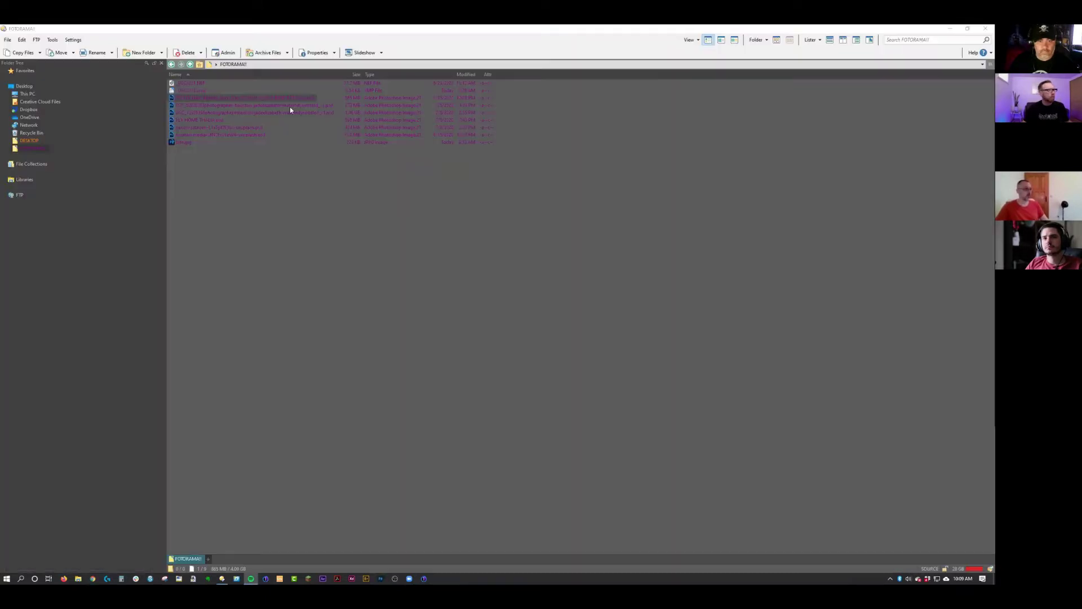
click(225, 114)
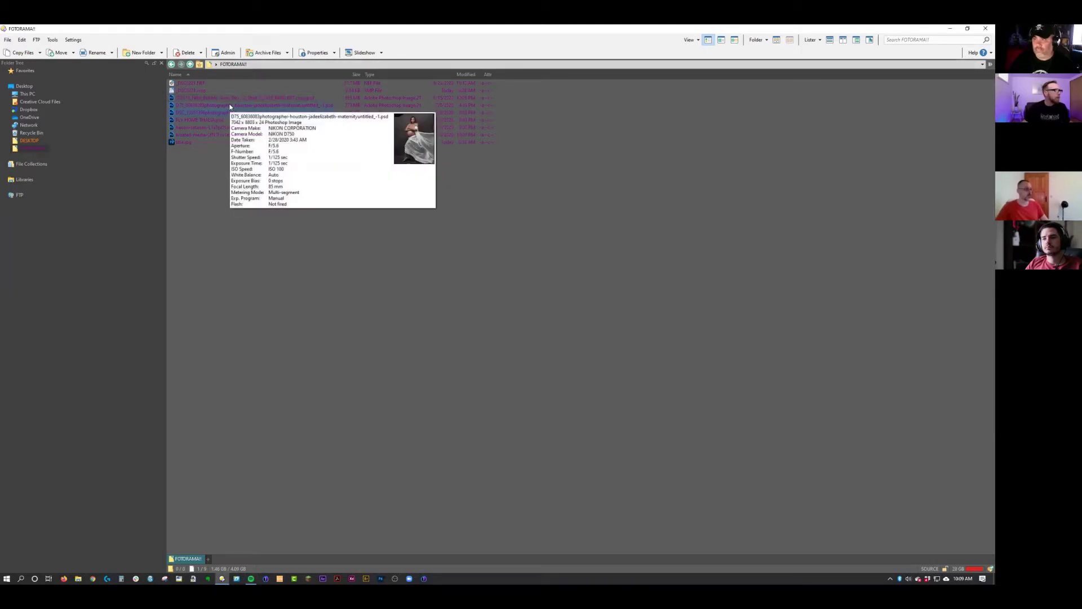
click(228, 106)
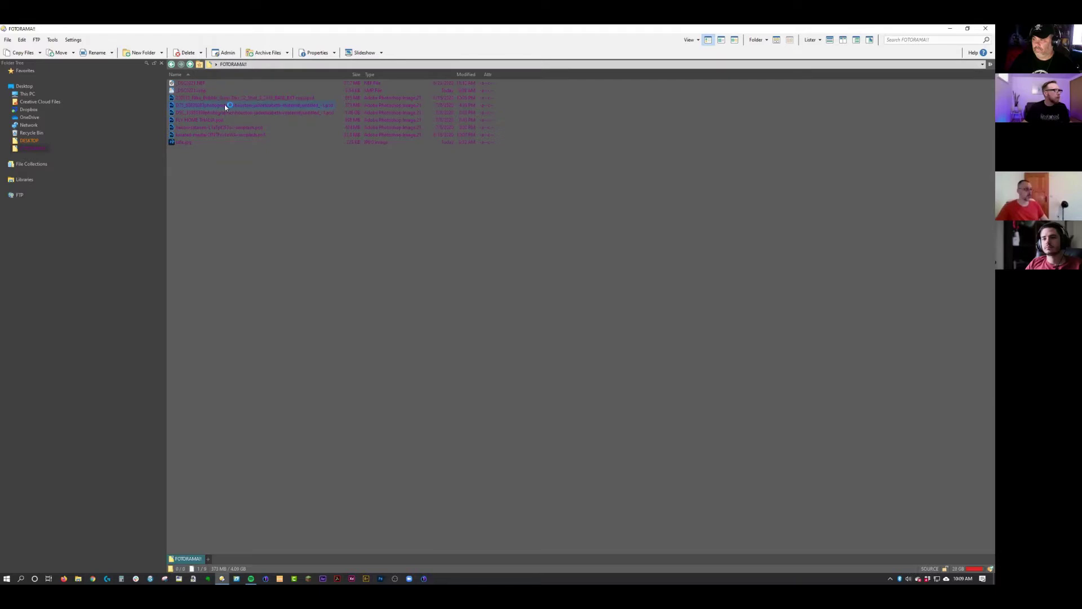
double_click(224, 105)
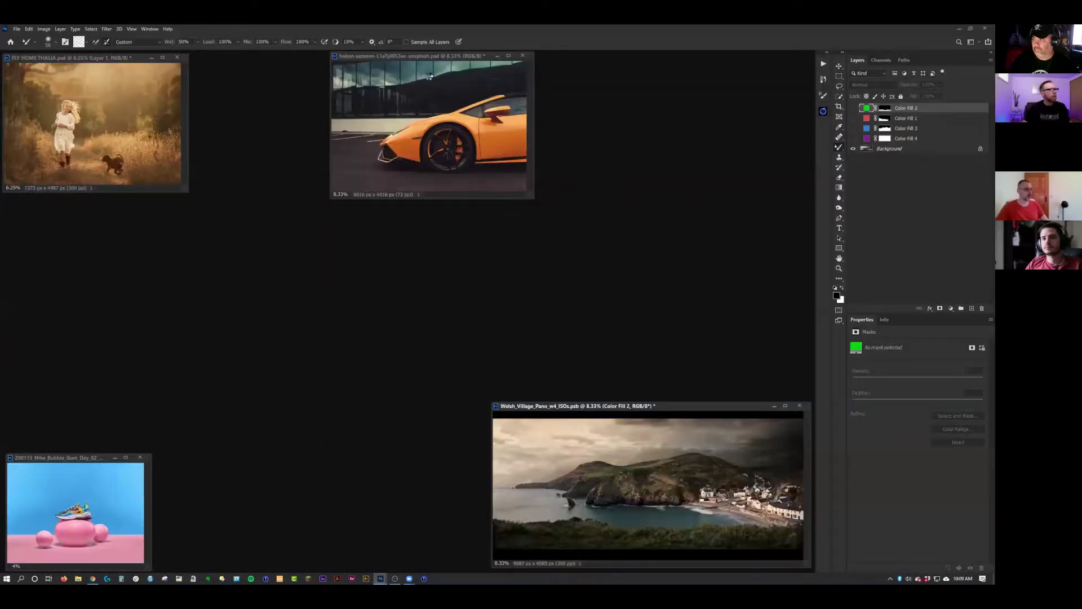
key(alt+Tab)
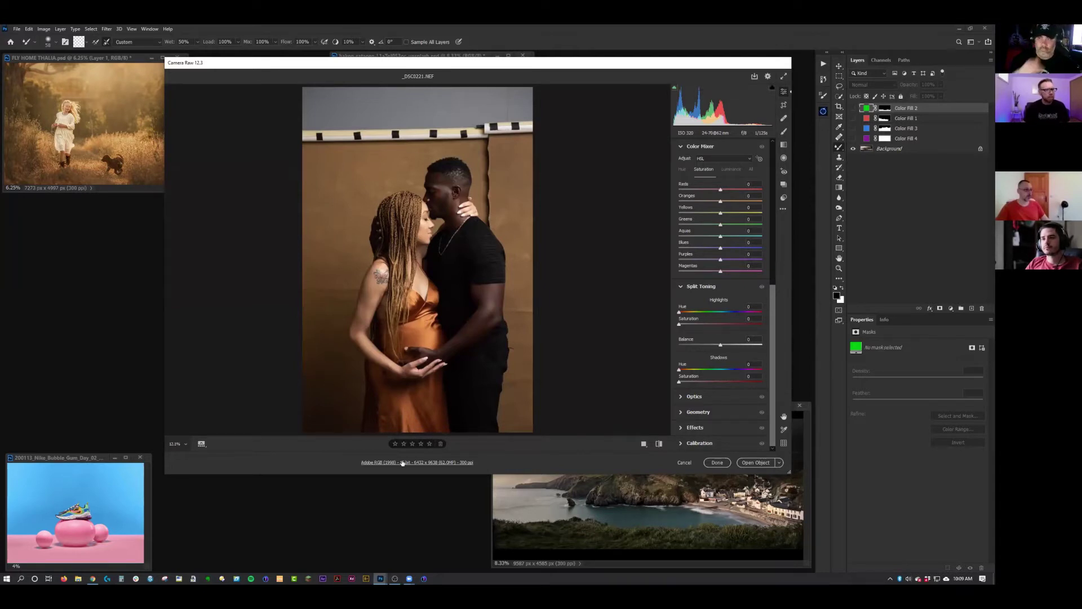
- Accept the Camera Raw workflow options with opening as Smart Objects enabled, and open the raw photo as an object
click(450, 463)
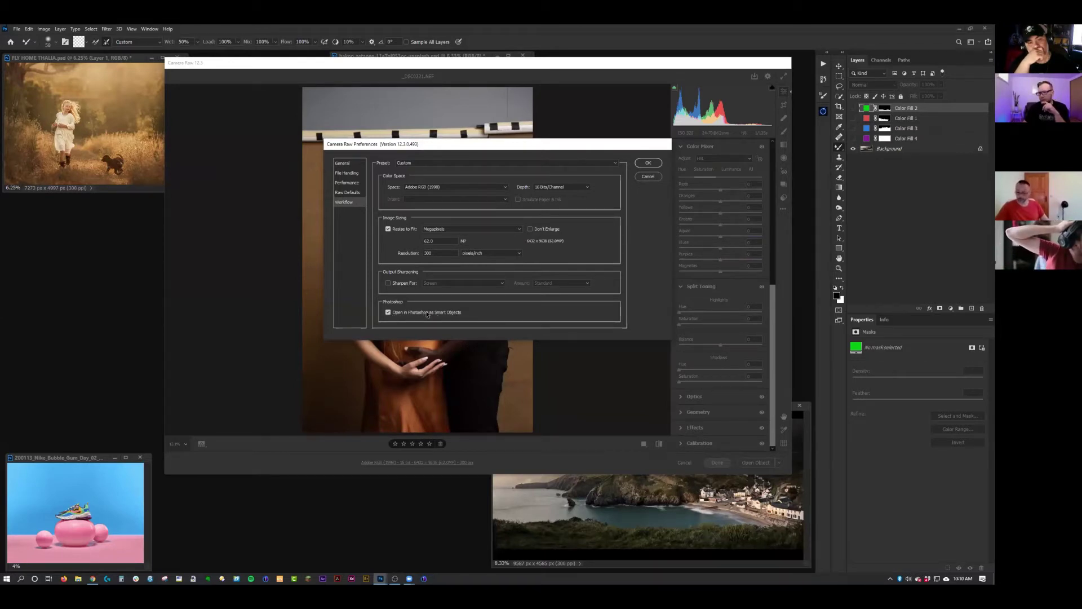
click(648, 164)
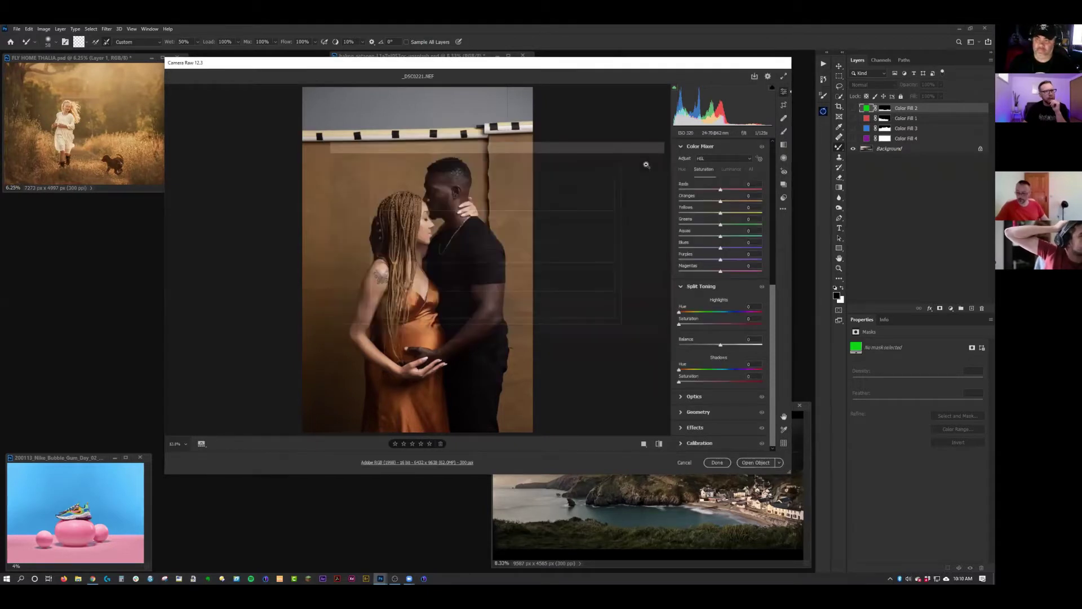
click(758, 462)
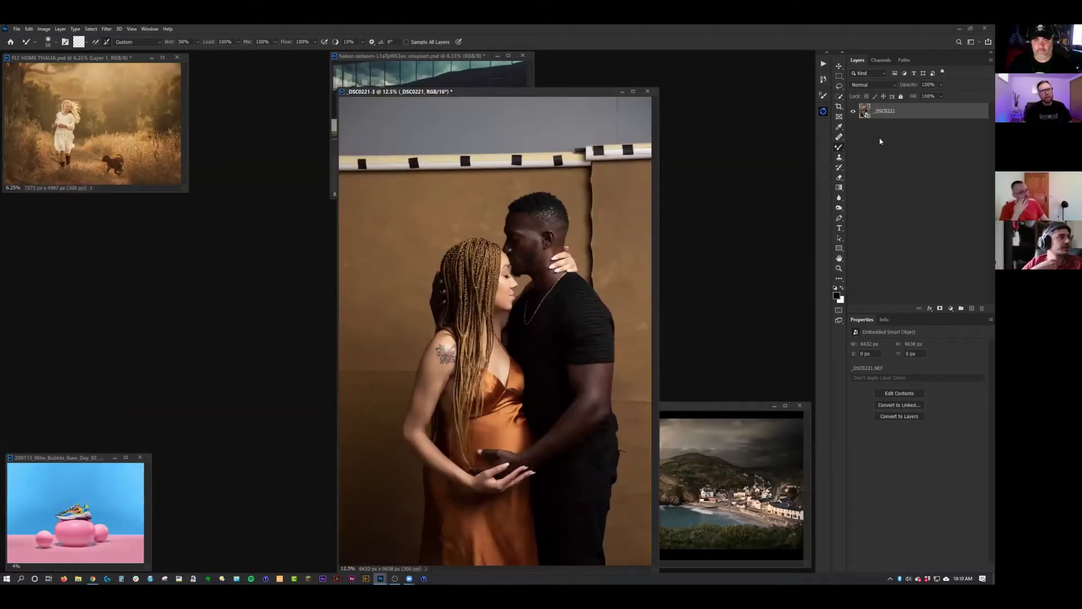
- View the Camera Raw settings of the _DSC0221 smart object and leave without applying changes
drag(577, 92, 600, 68)
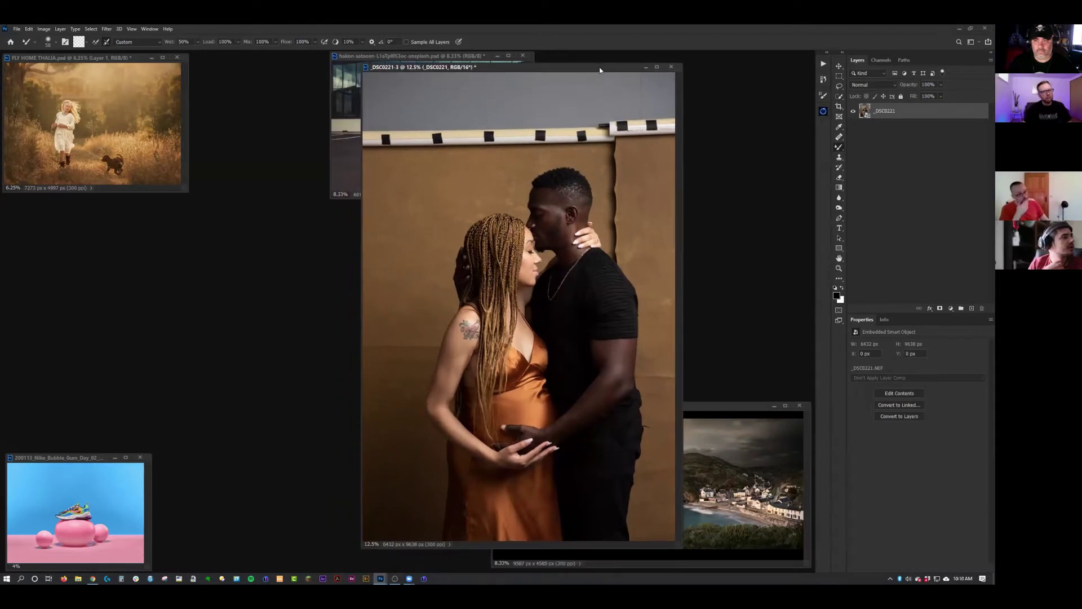
double_click(867, 115)
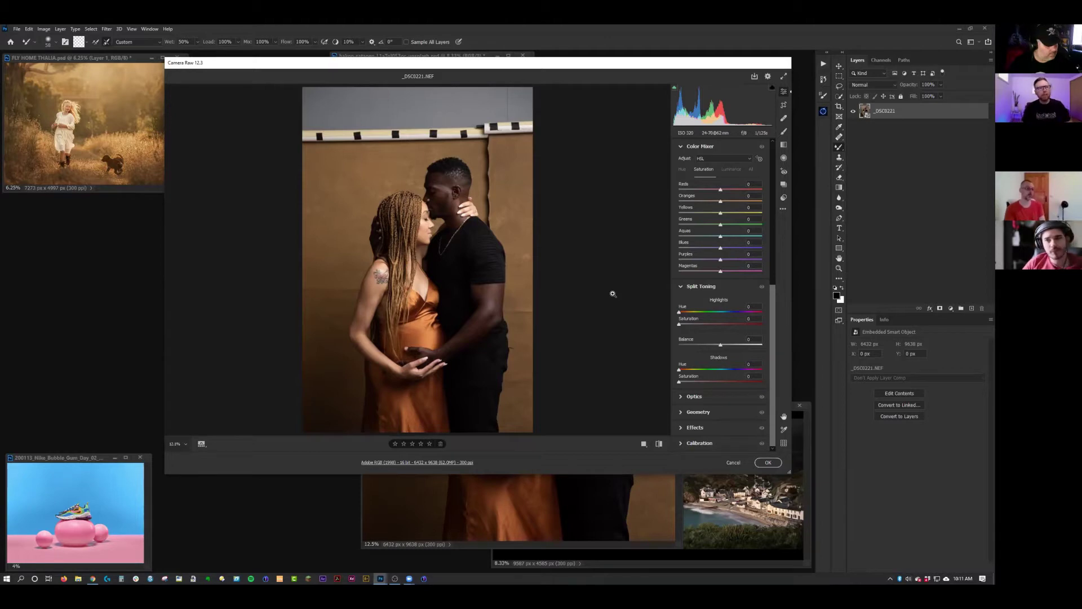
click(739, 465)
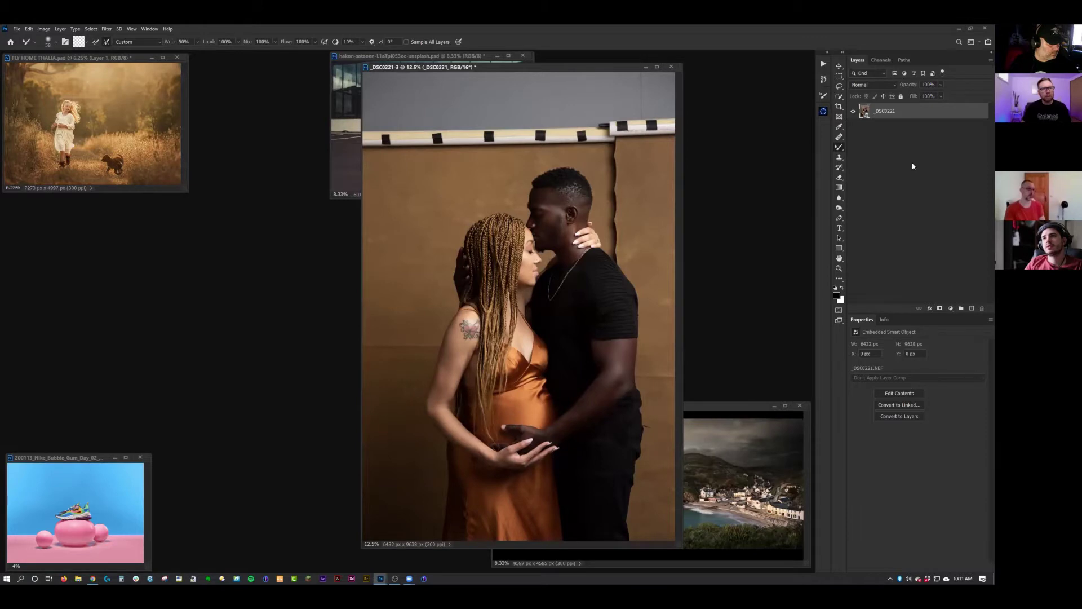
- Duplicate the _DSC0221 smart object layer as _DSC0221 copy within the same document
right_click(906, 111)
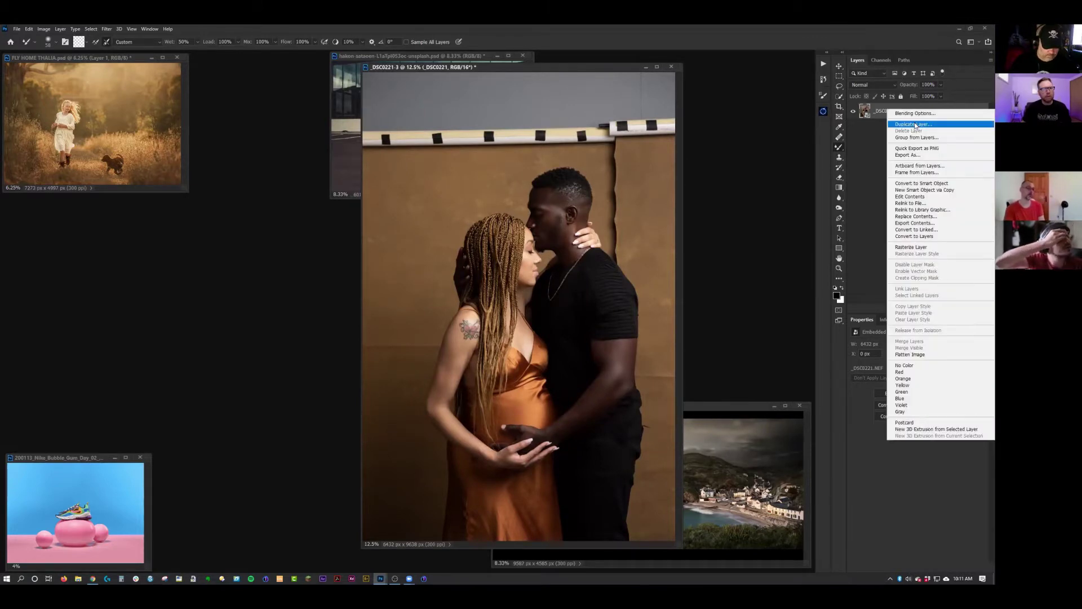
click(915, 125)
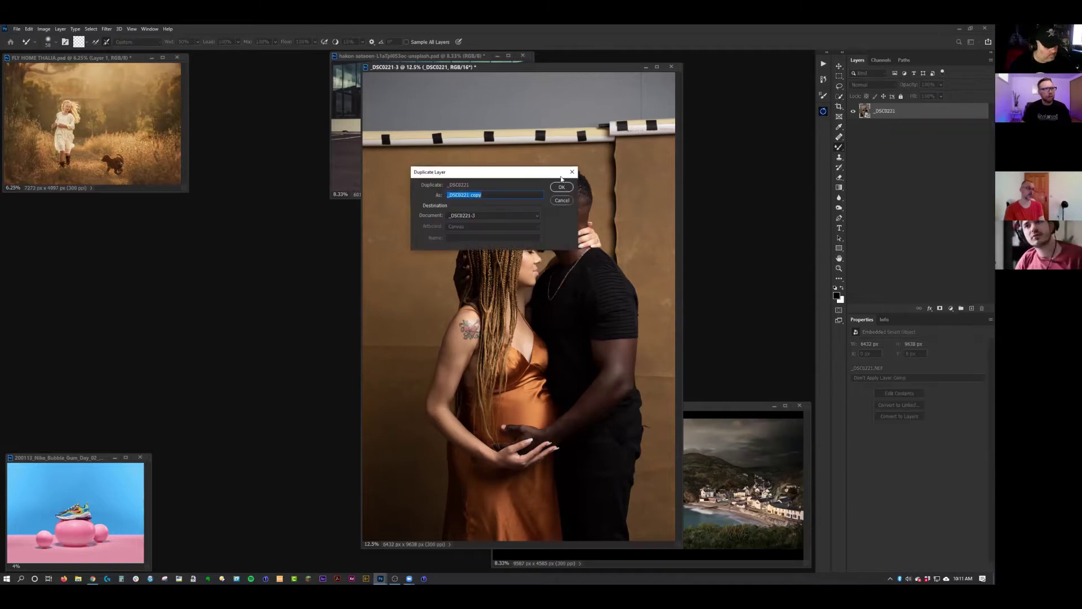
click(562, 187)
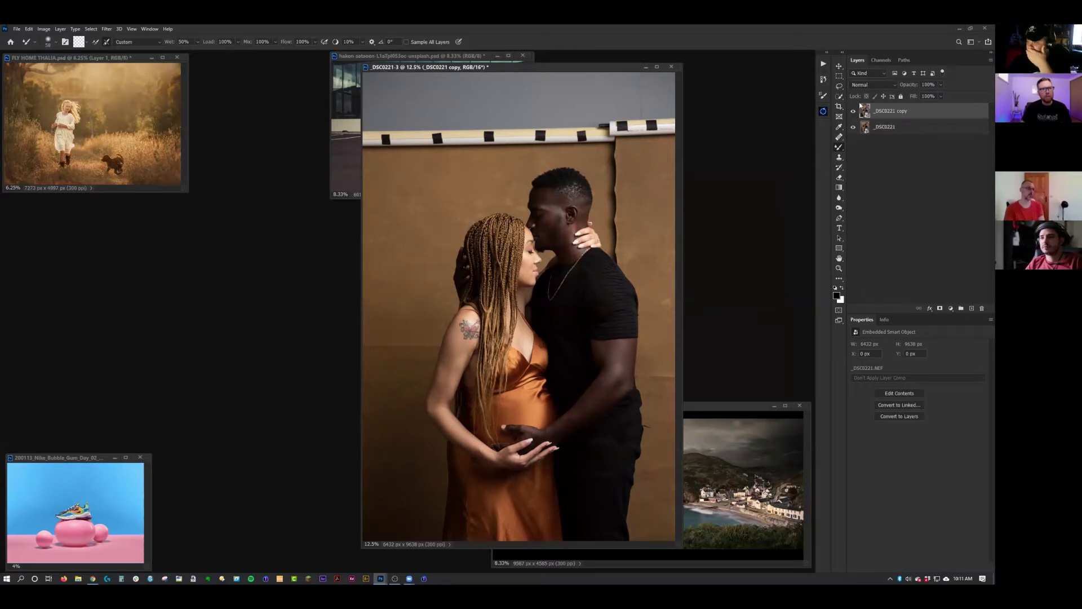
- Switch the _DSC0221 copy layer's visibility off and on to compare it with the original layer
click(854, 111)
click(854, 111)
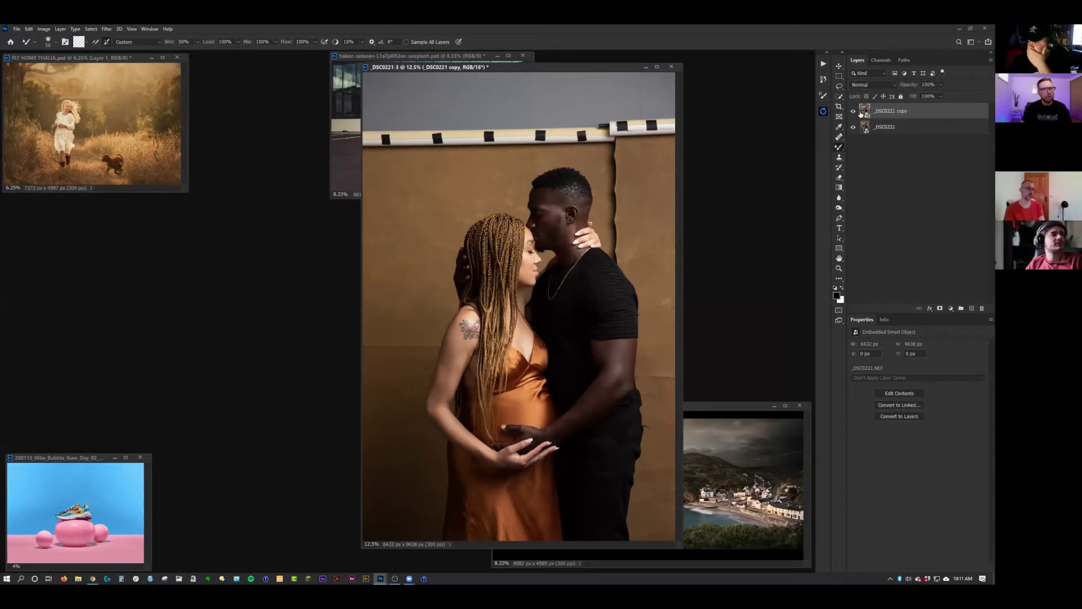
click(856, 111)
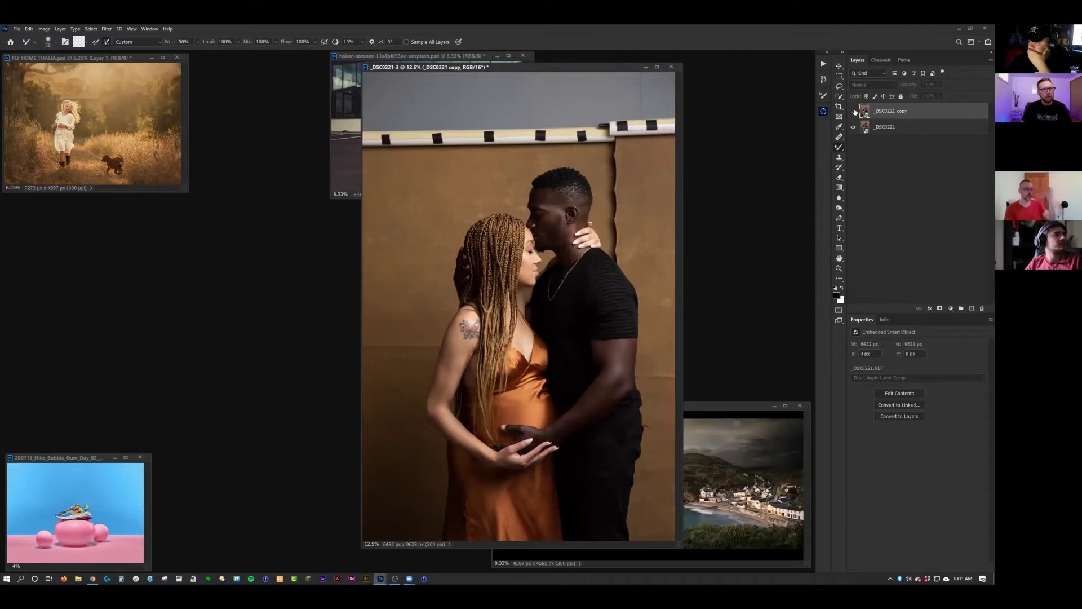
click(855, 111)
click(855, 111)
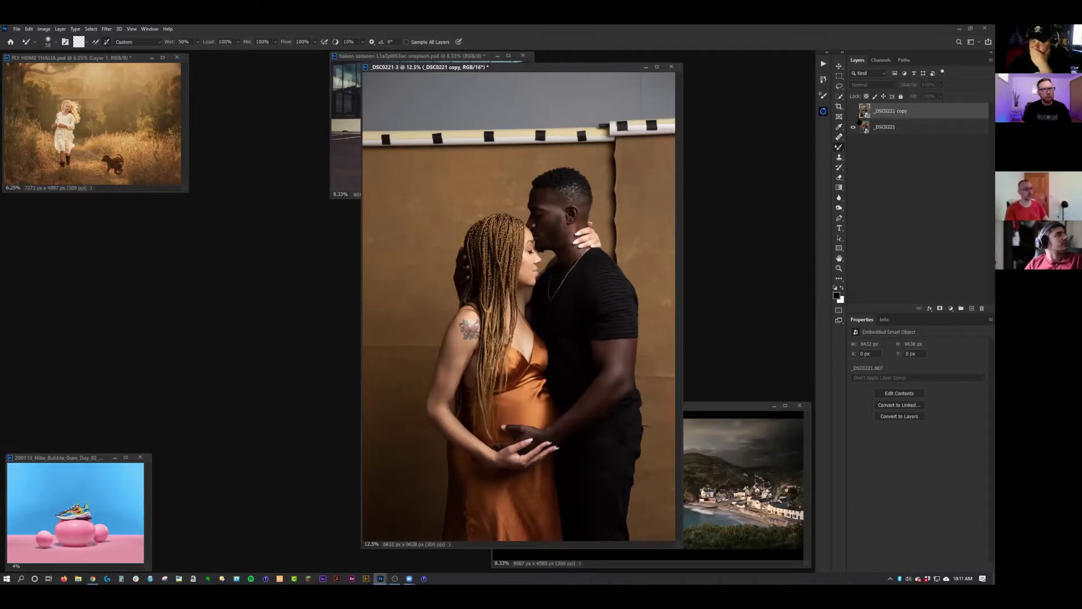
- Raise the original _DSC0221 smart object's exposure to +2.70 in Camera Raw and apply it
click(865, 127)
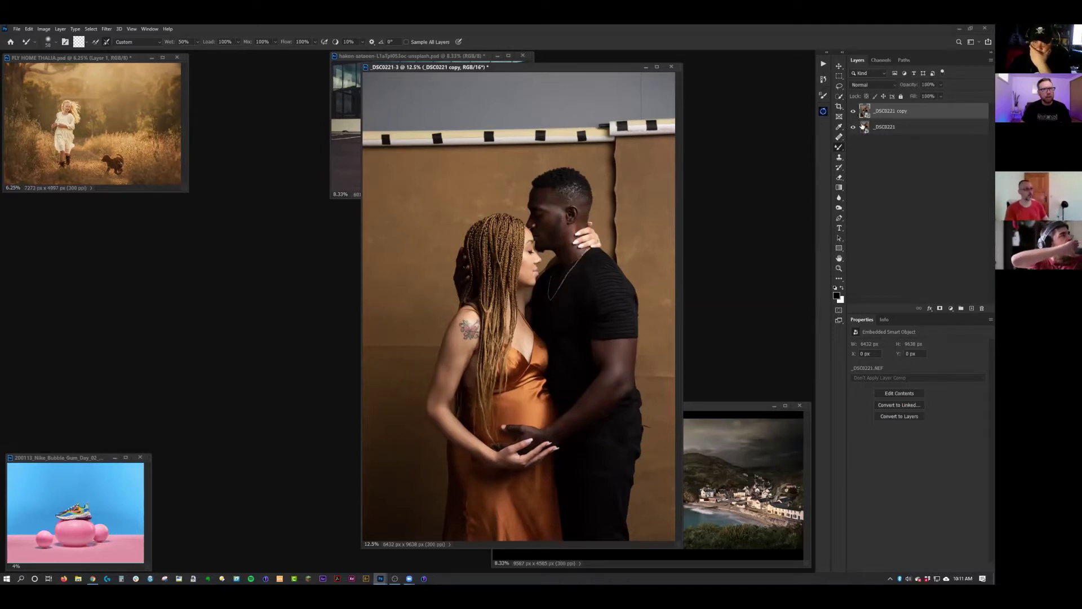
click(863, 127)
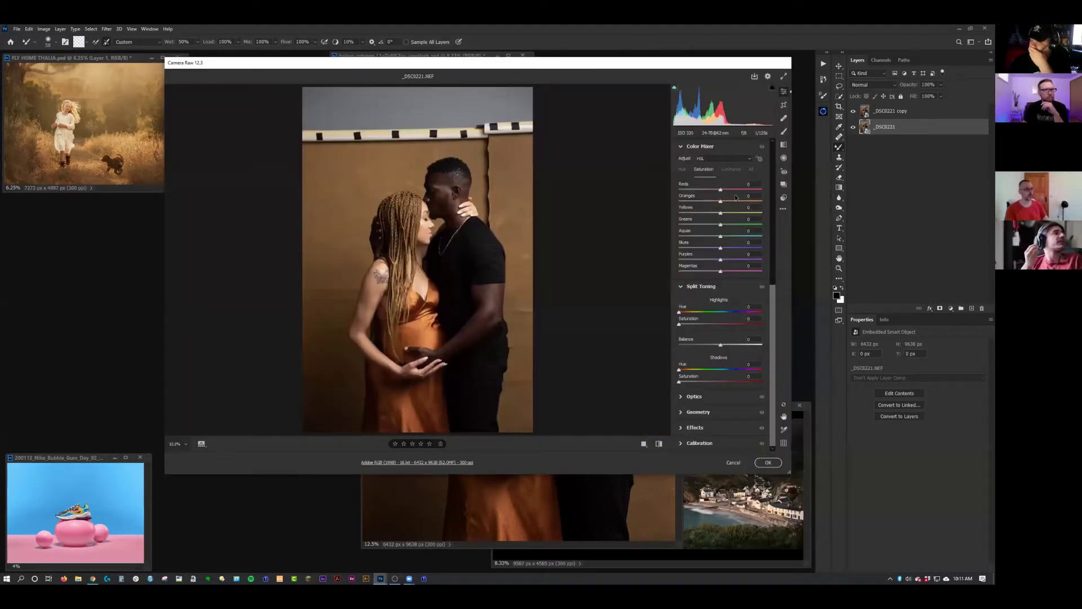
click(681, 147)
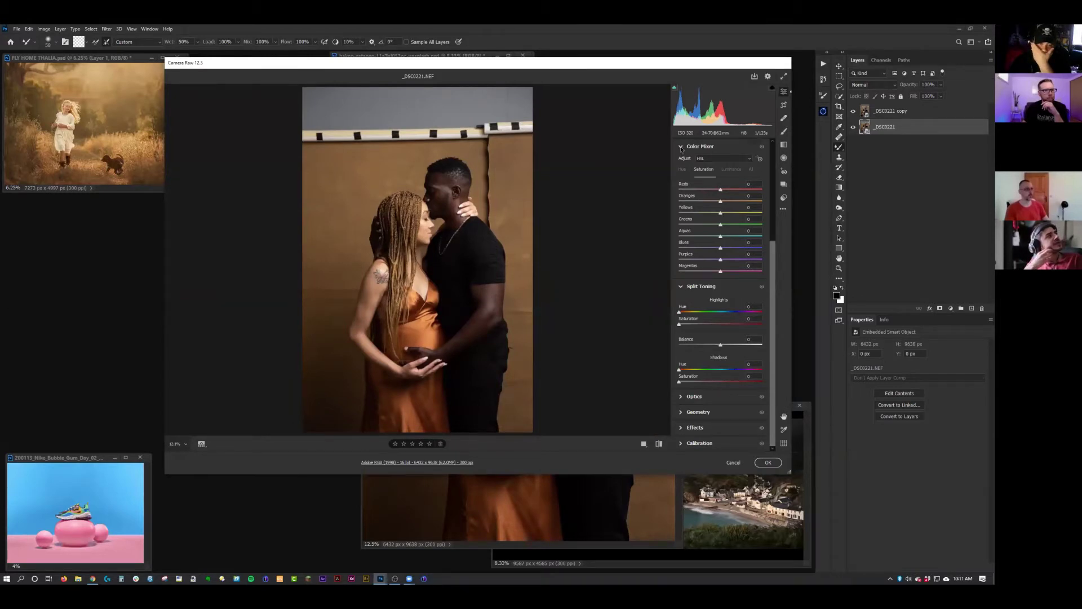
scroll(740, 233, up, 5)
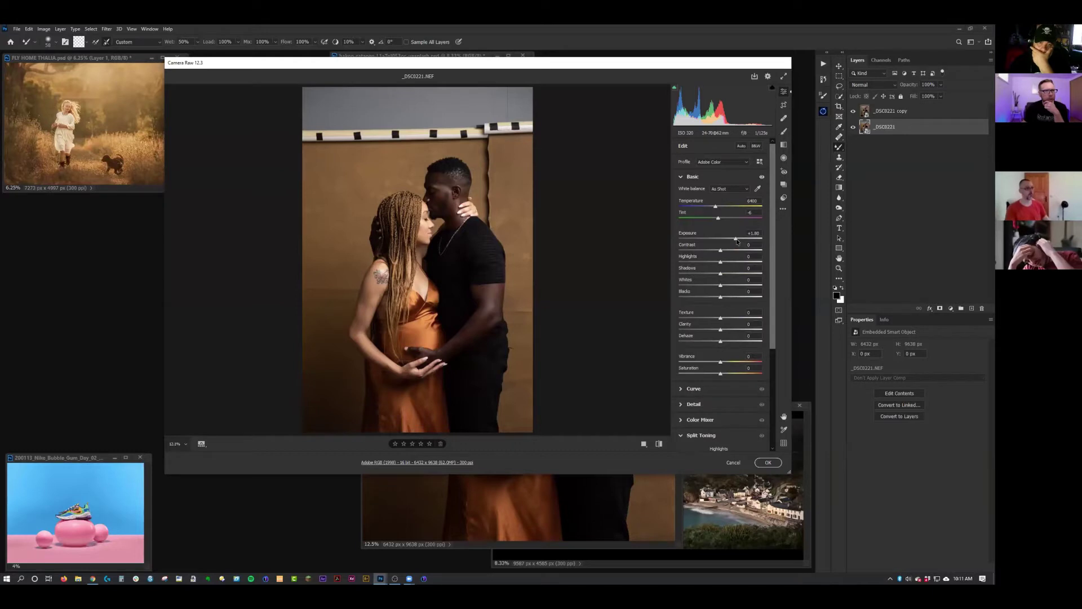
drag(737, 241, 746, 243)
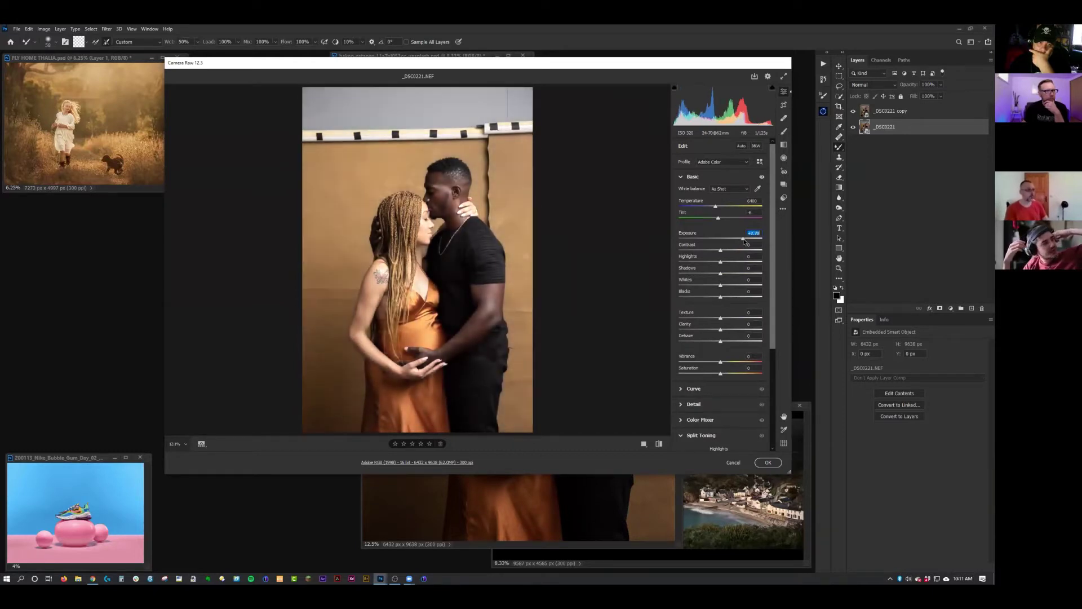
click(768, 462)
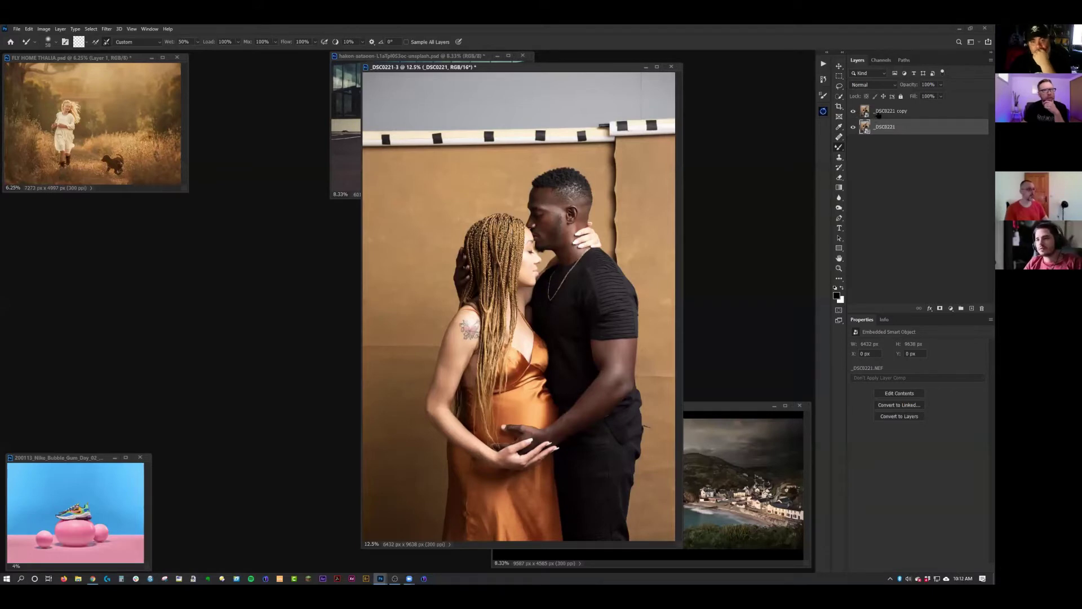
- Compare the brightened layers by toggling the copy's visibility, and delete the _DSC0221 copy layer
click(868, 111)
click(853, 111)
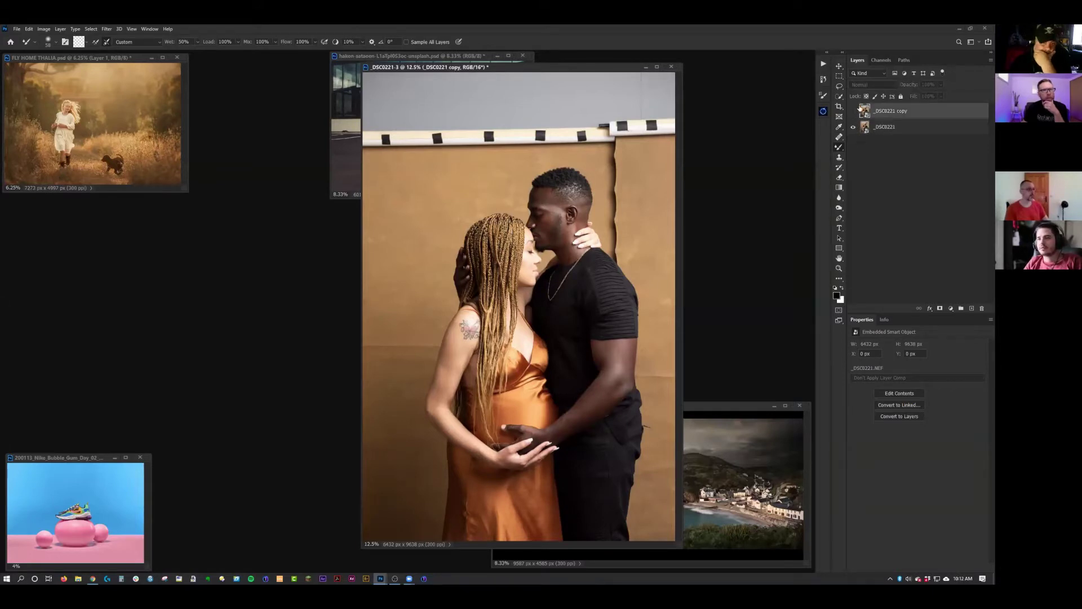
click(853, 112)
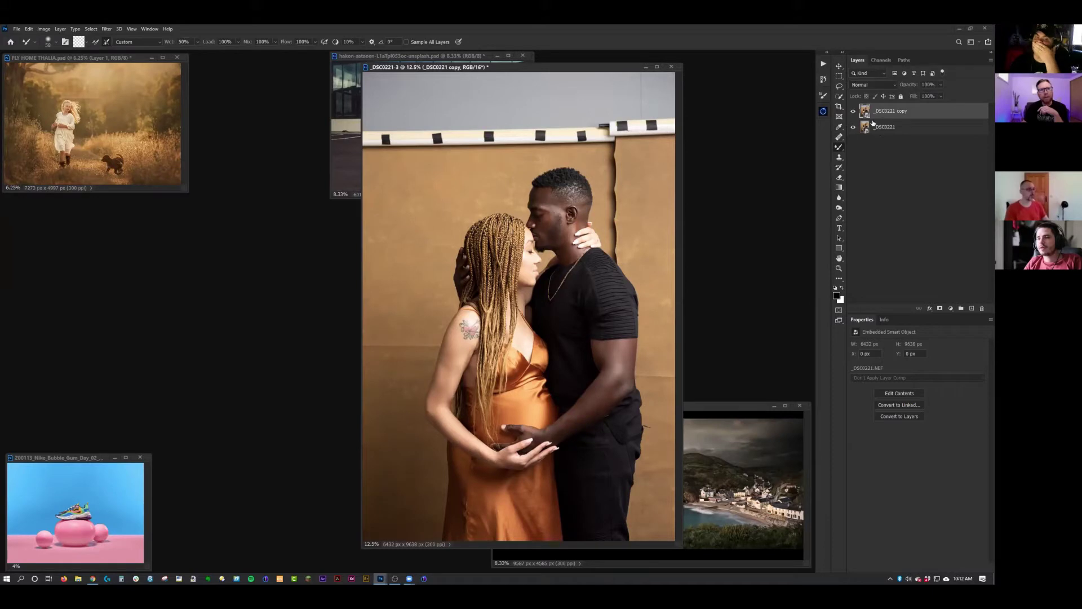
click(855, 111)
click(855, 111)
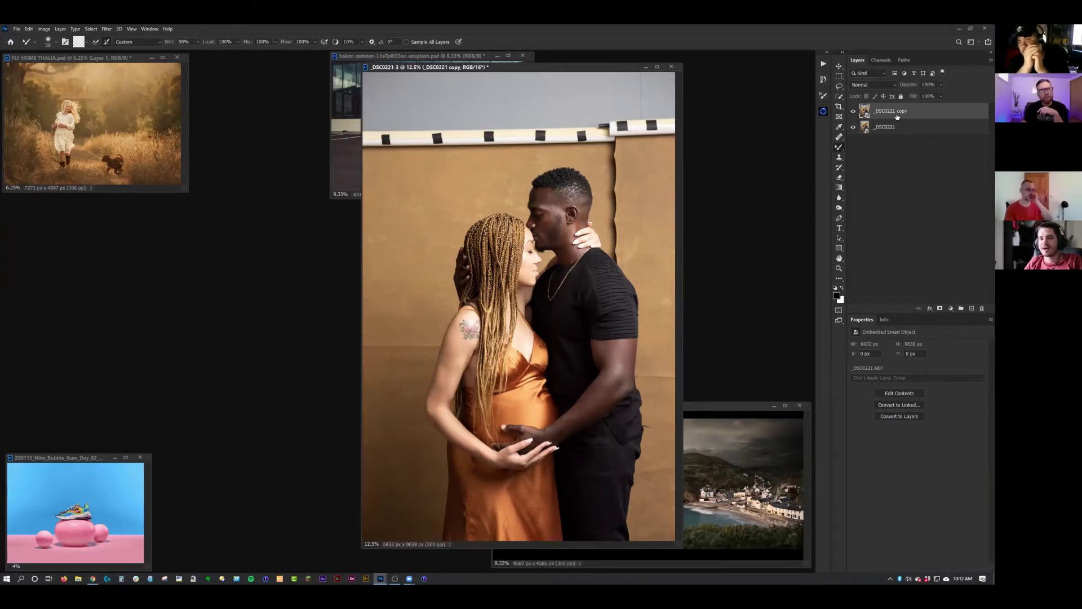
drag(909, 113, 982, 308)
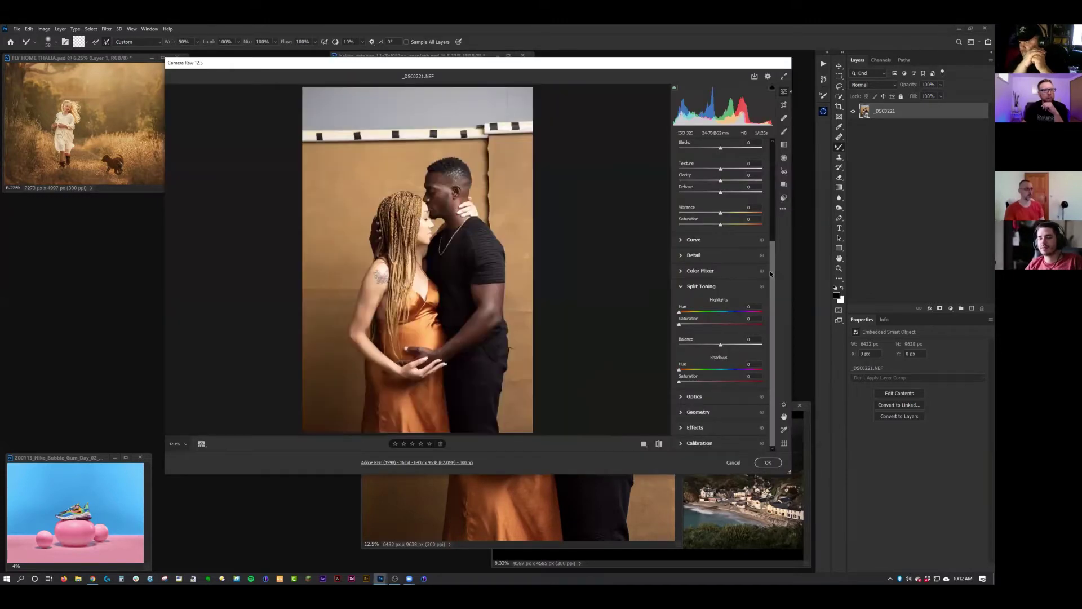
- Lower the original _DSC0221 smart object's exposure to about +1.90 in Camera Raw and apply it
scroll(764, 242, up, 5)
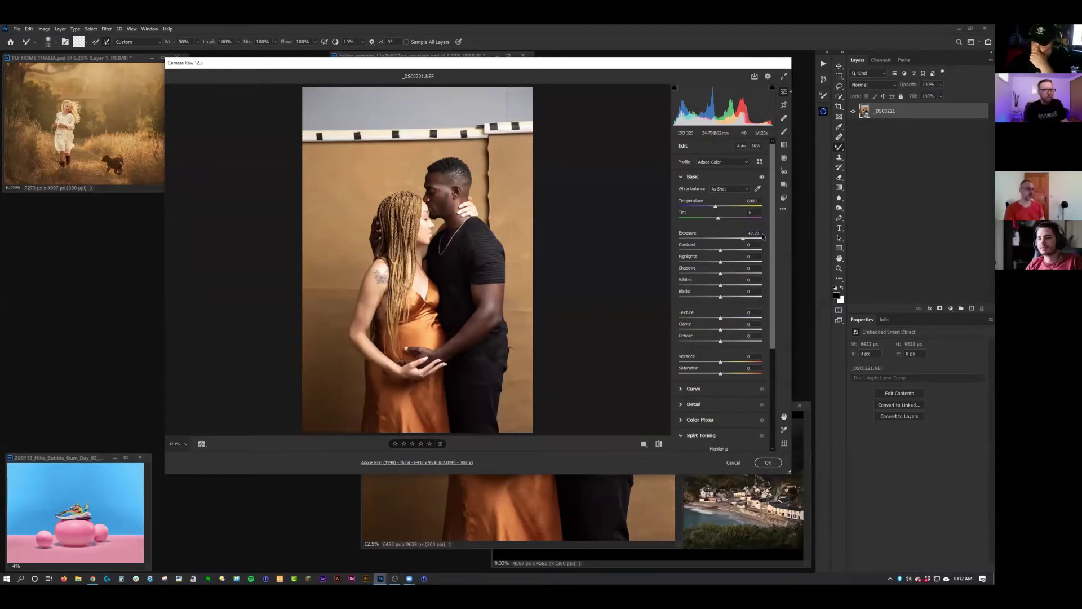
scroll(763, 236, down, 5)
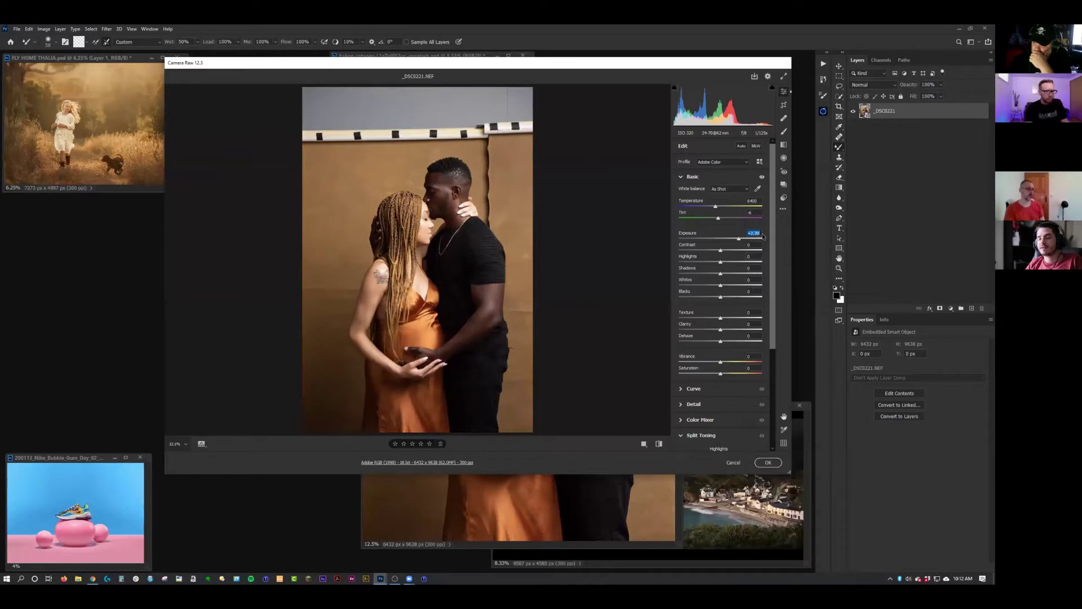
scroll(763, 236, down, 5)
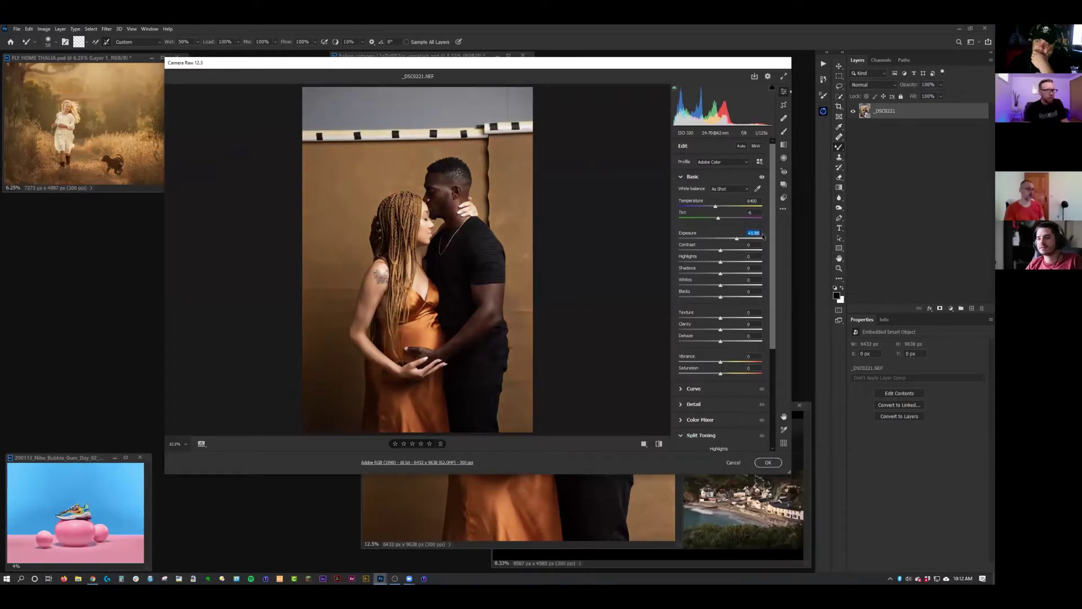
key(Return)
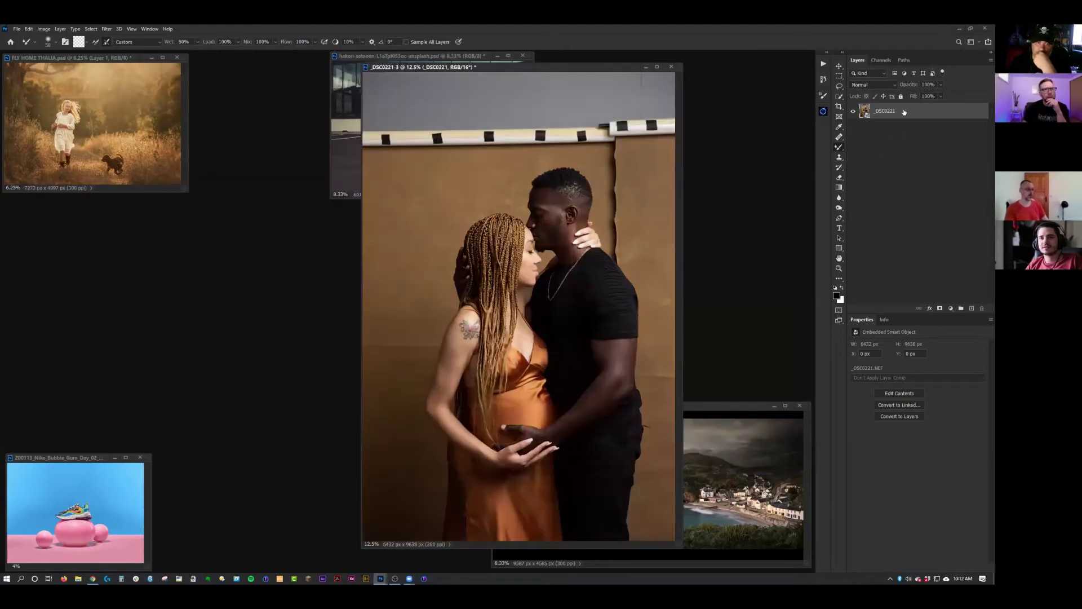
- Create an independent smart object copy of _DSC0221 via New Smart Object via Copy and apply Camera Raw Blacks +31, Shadows +51 and Exposure +2.10
right_click(886, 111)
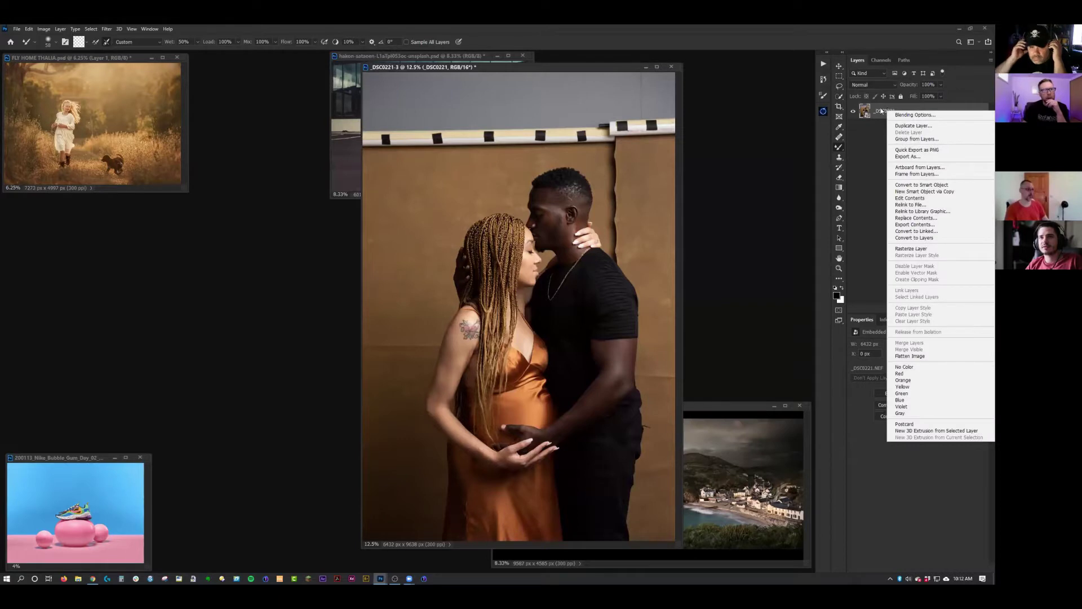
click(931, 192)
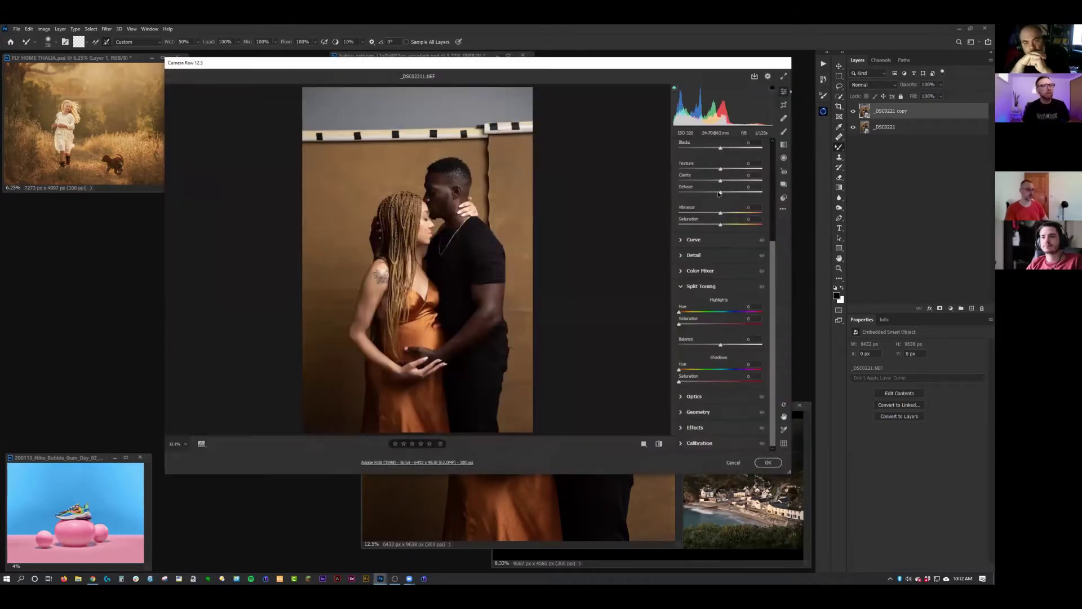
scroll(752, 241, up, 5)
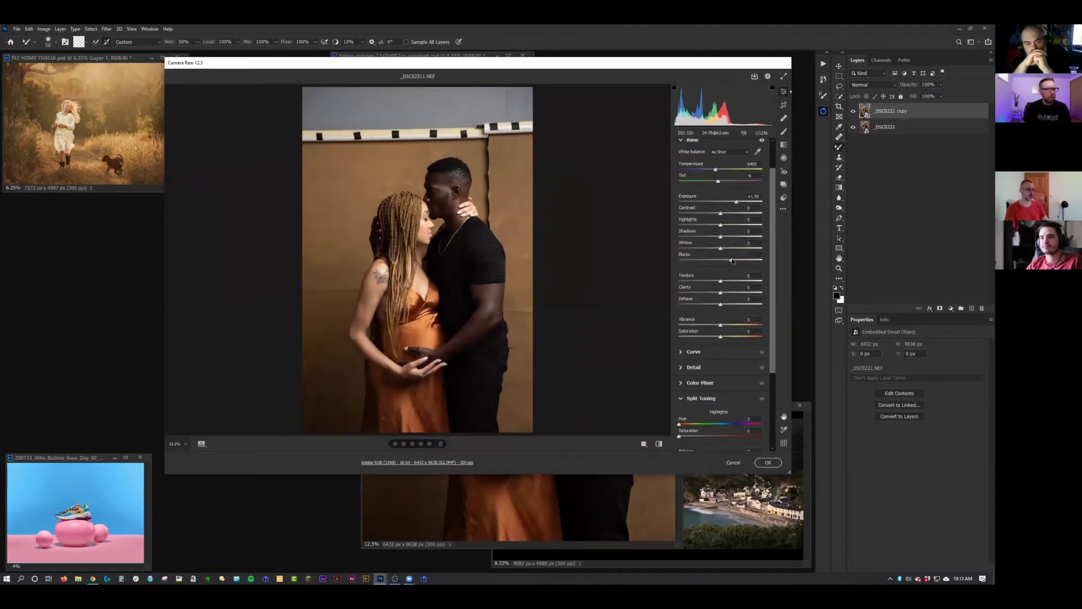
drag(720, 261, 742, 238)
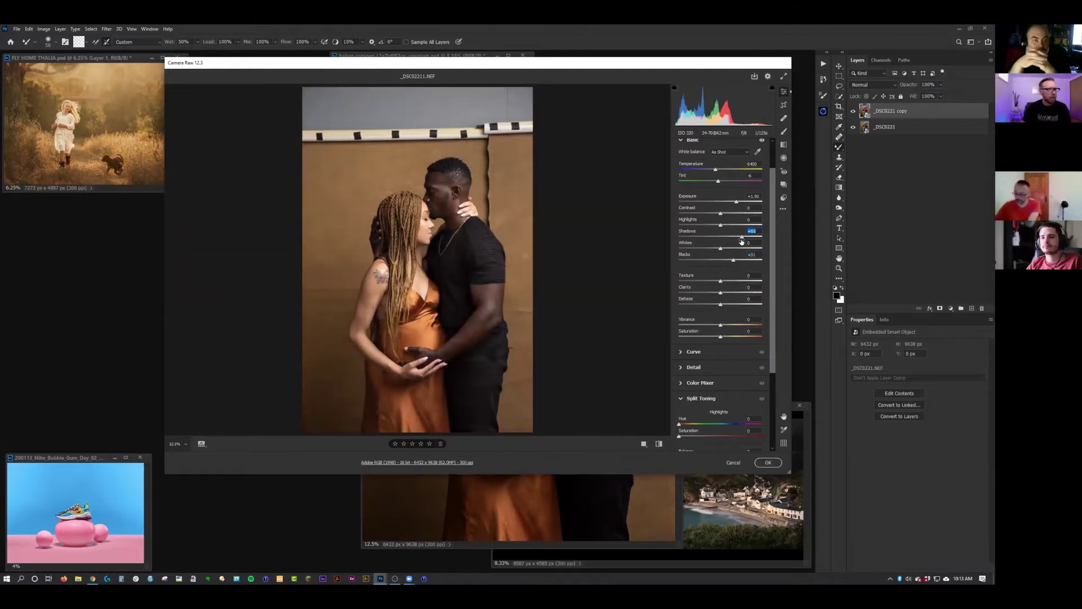
drag(736, 203, 739, 204)
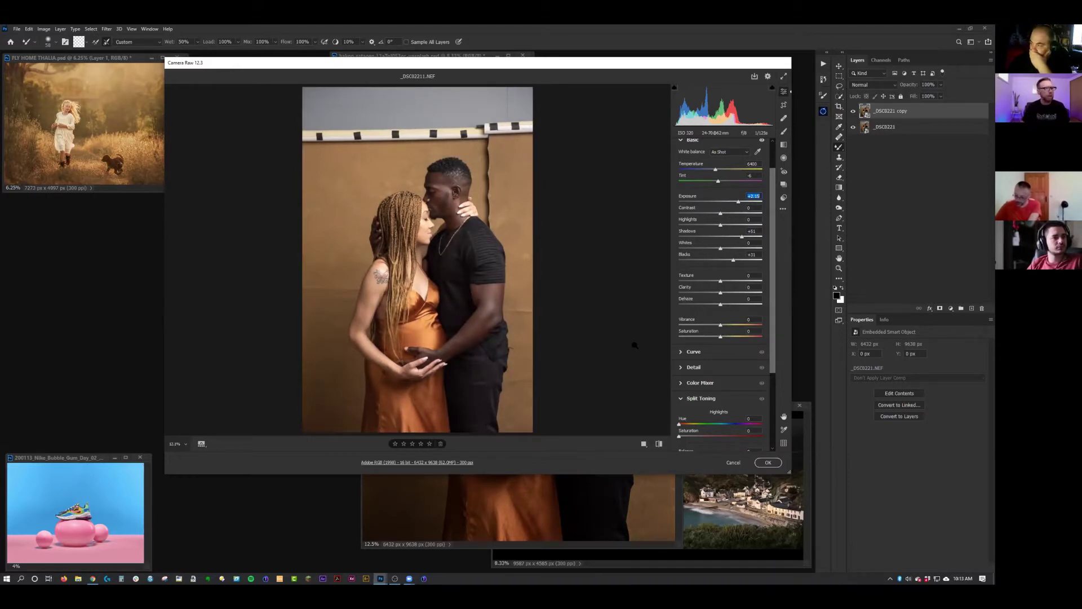
click(769, 463)
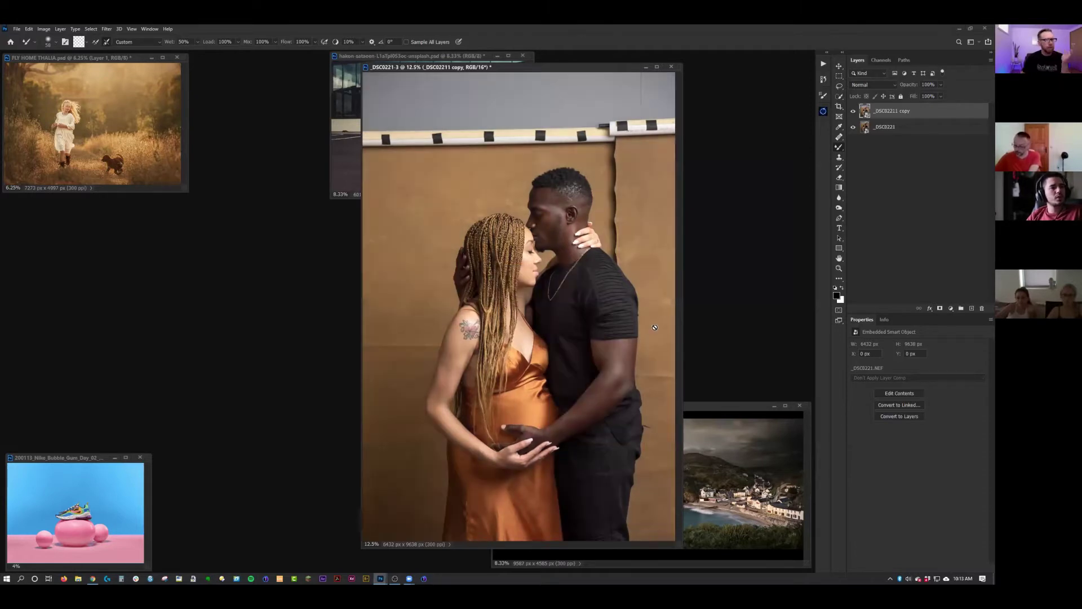
- Compare the independently edited copy with the original by repeatedly toggling the copy's visibility, and show the portrait in full screen mode
click(854, 113)
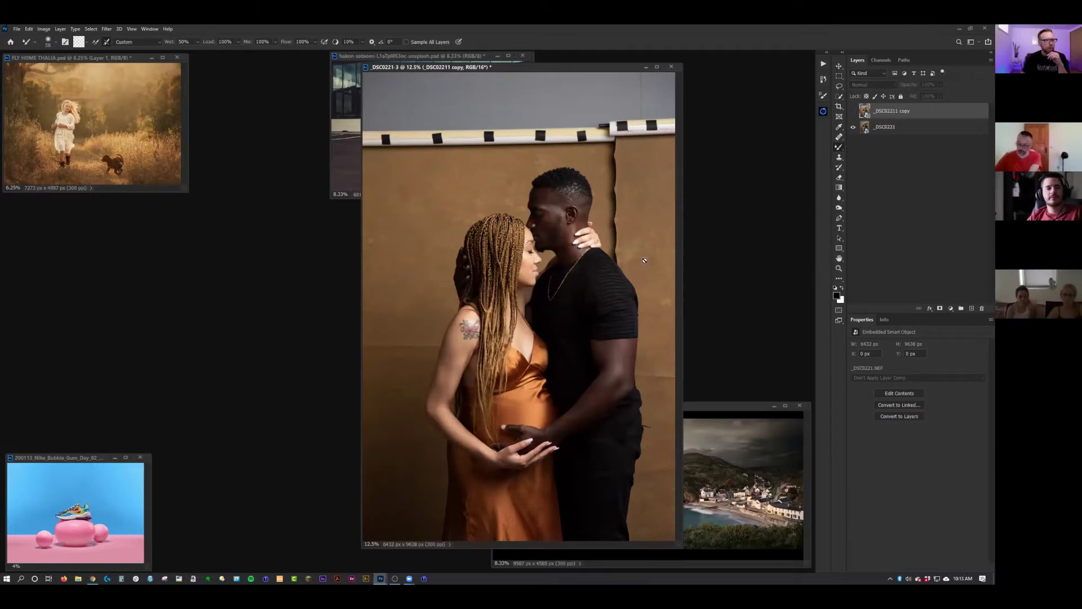
click(854, 112)
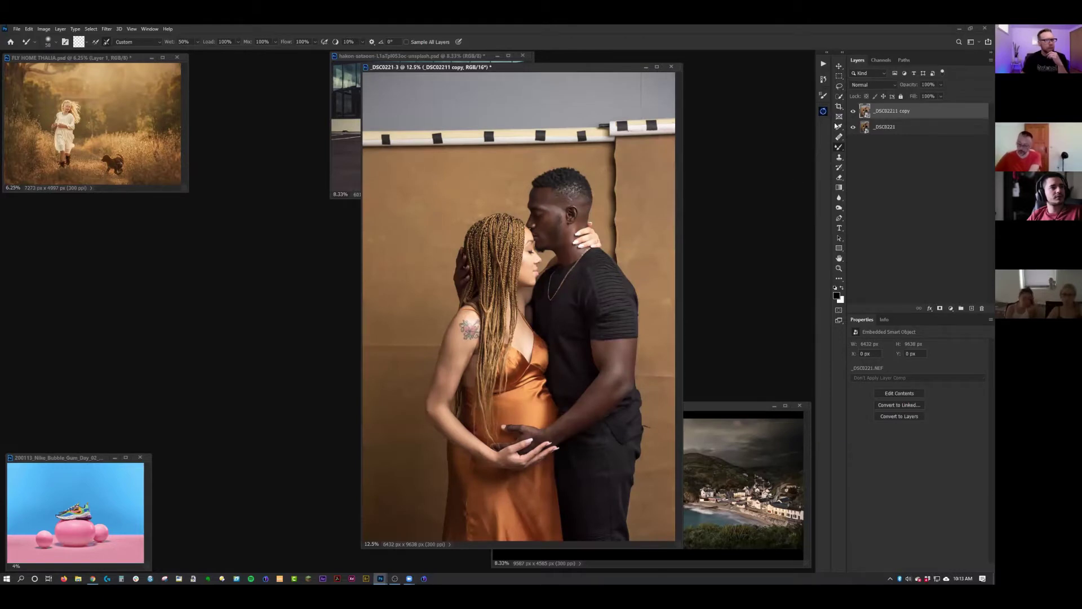
click(853, 112)
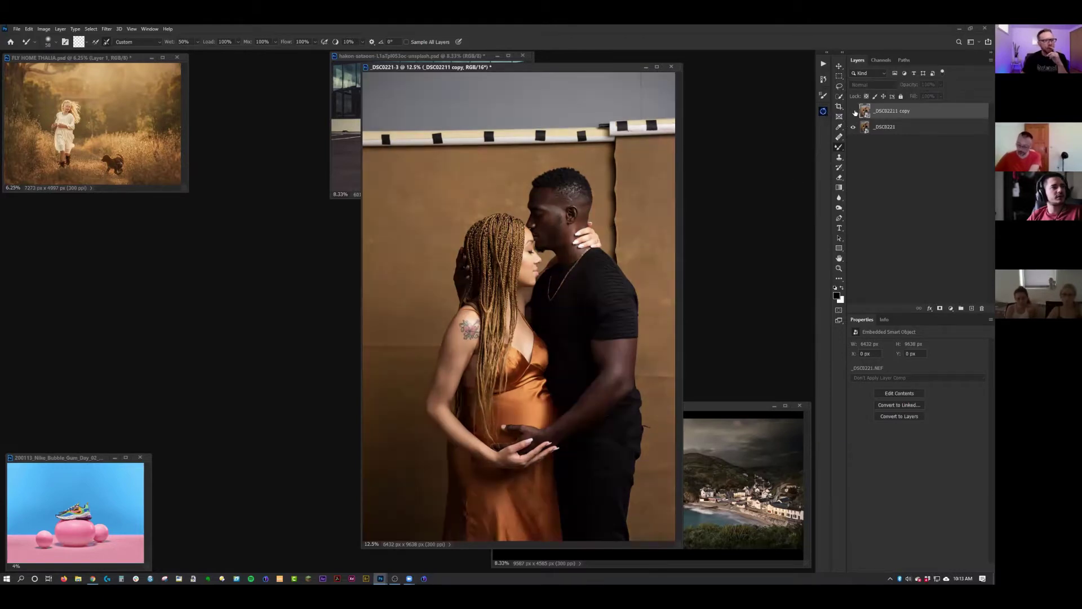
click(853, 112)
click(853, 112)
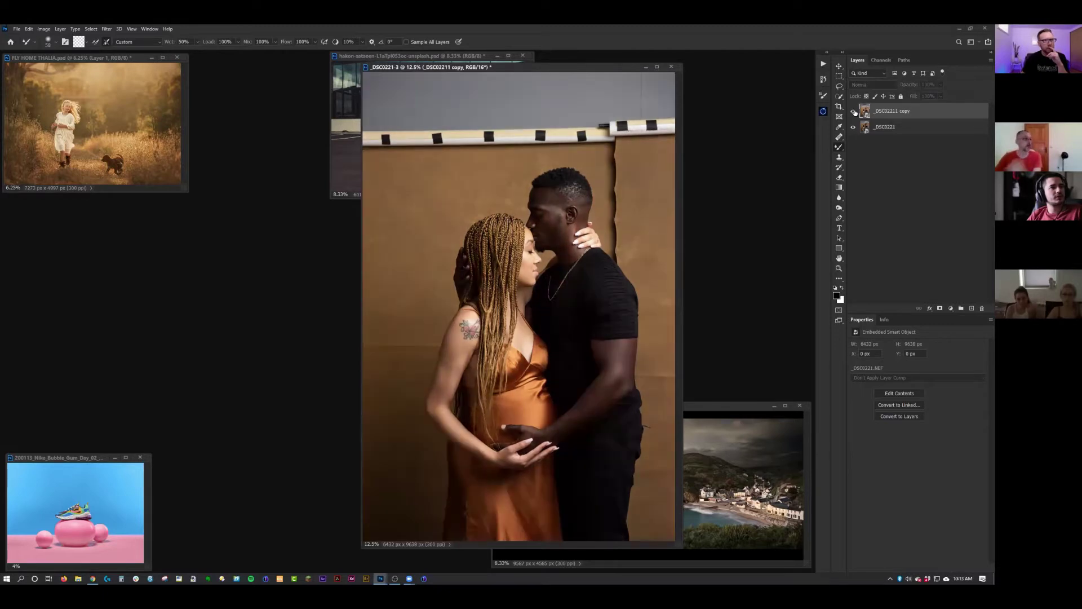
click(853, 112)
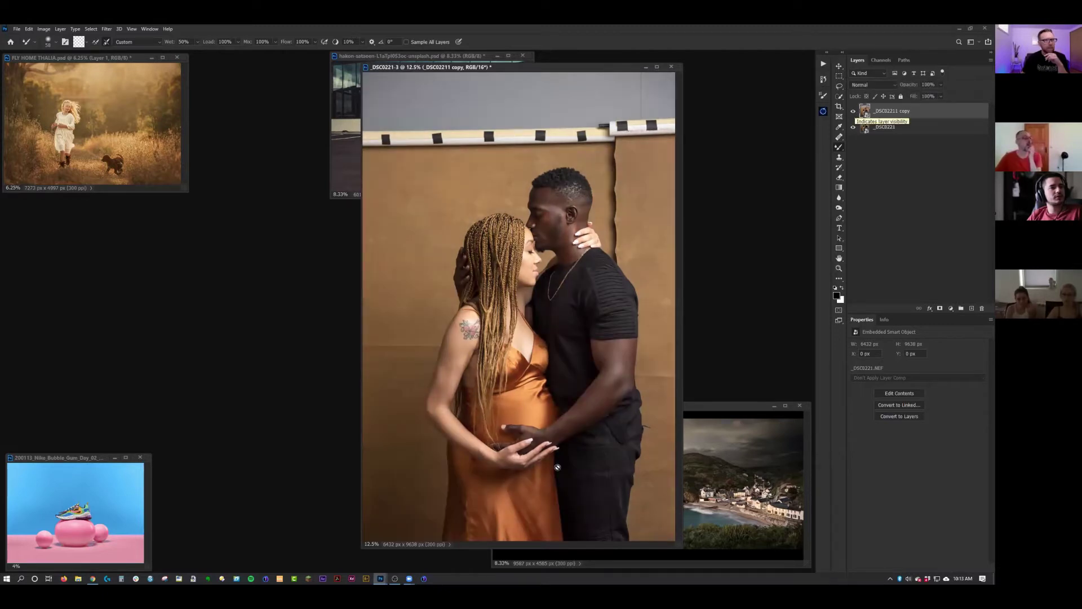
click(853, 111)
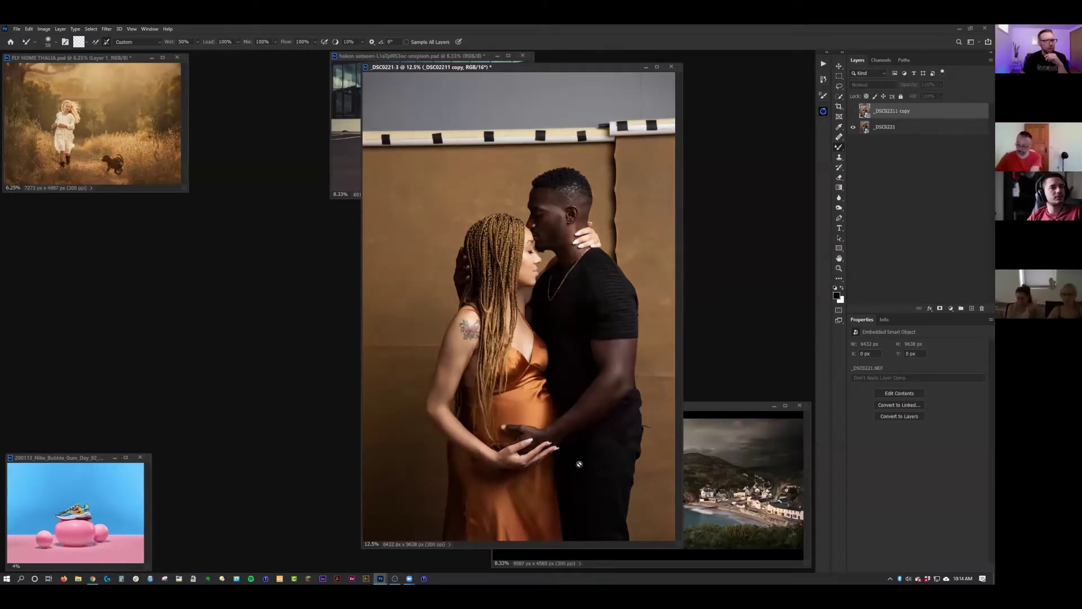
click(853, 112)
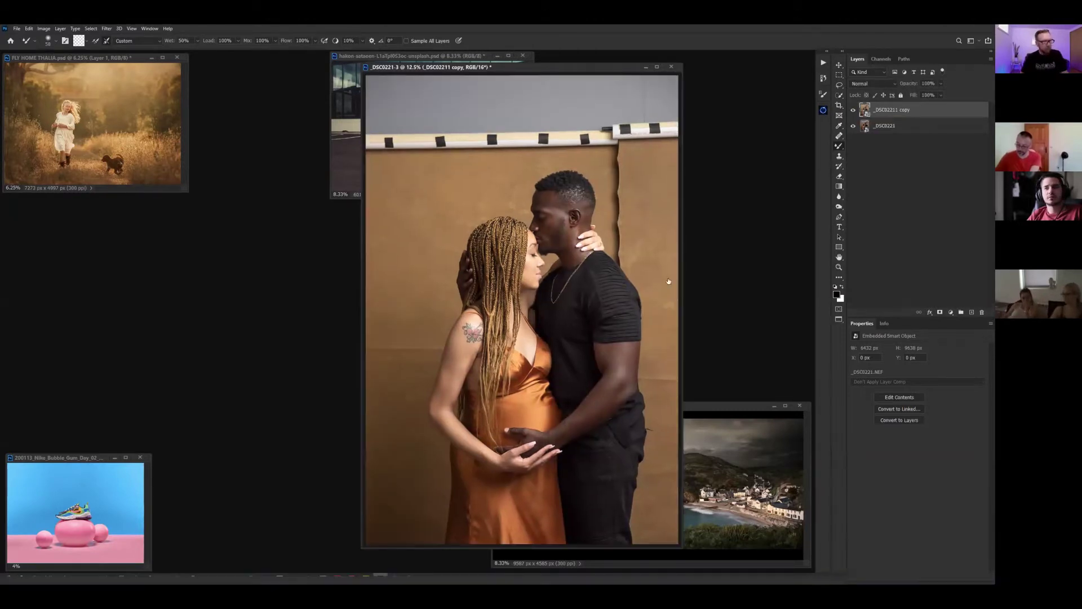
key(f)
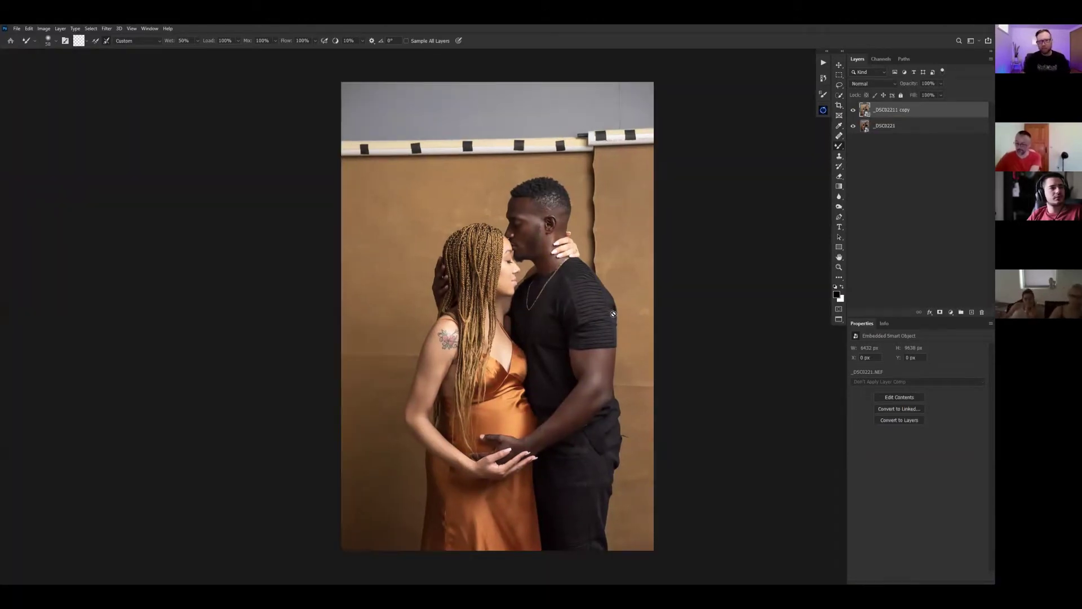
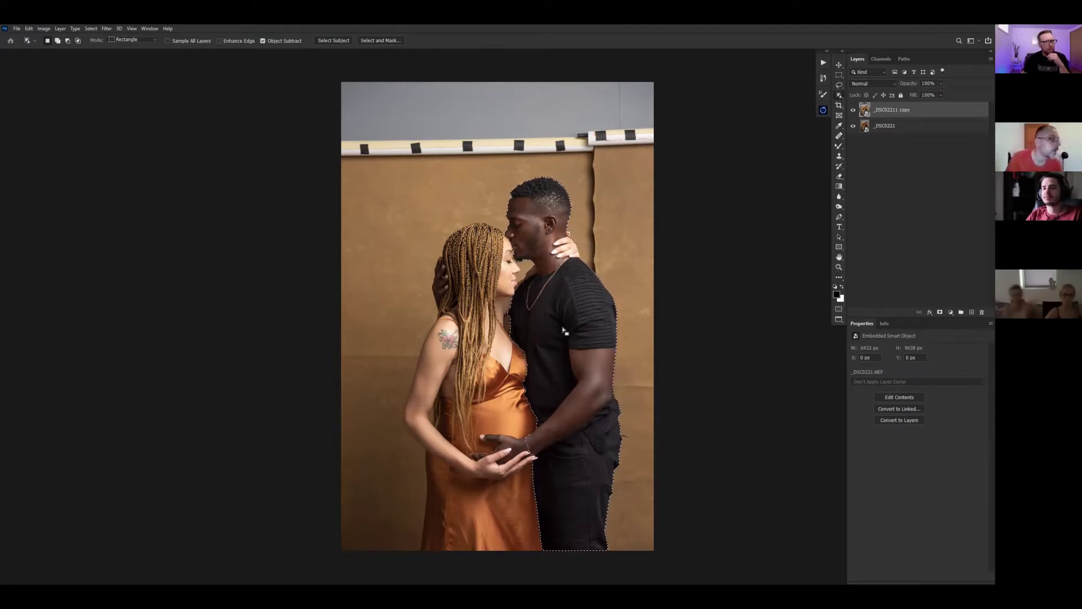
- Zoom in on the man's head to examine the selection outline around his hair and neck
key(ctrl+d)
key(ctrl+plus)
key(ctrl+plus)
key(ctrl+plus)
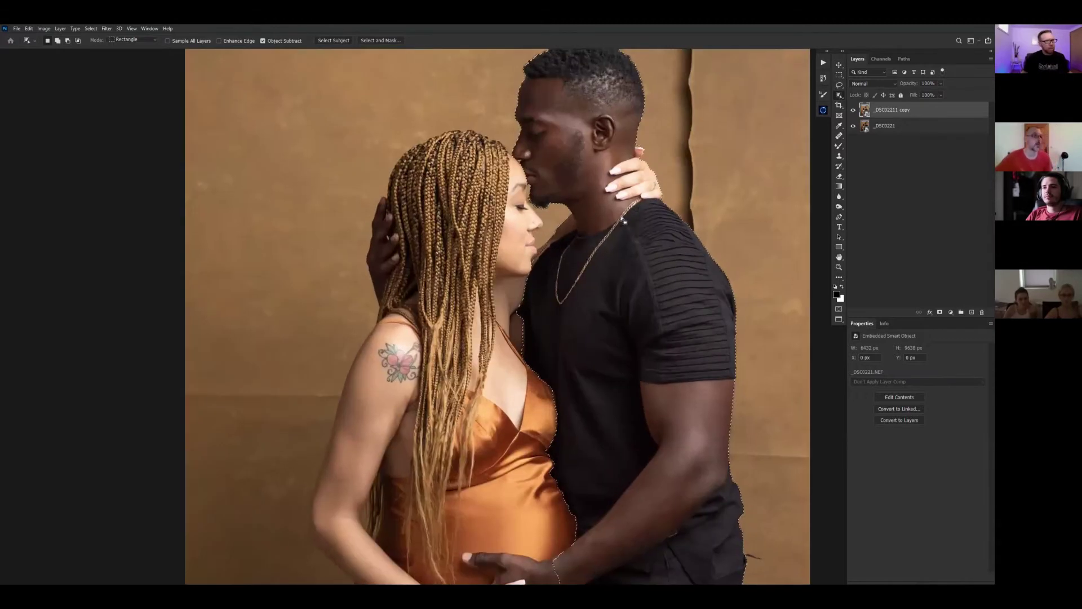
click(614, 291)
drag(613, 291, 598, 371)
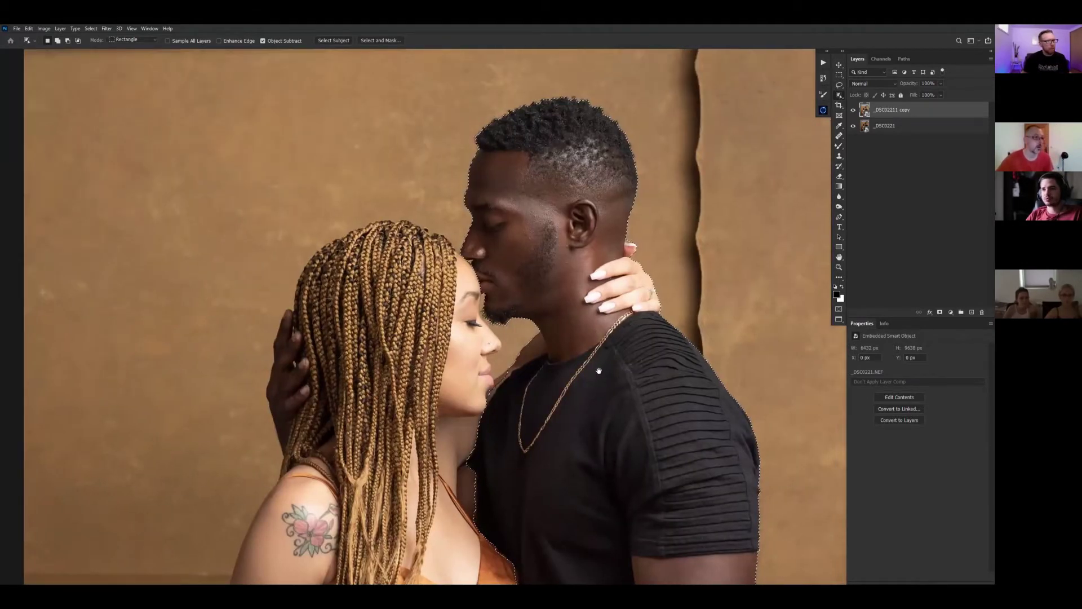
key(ctrl+plus)
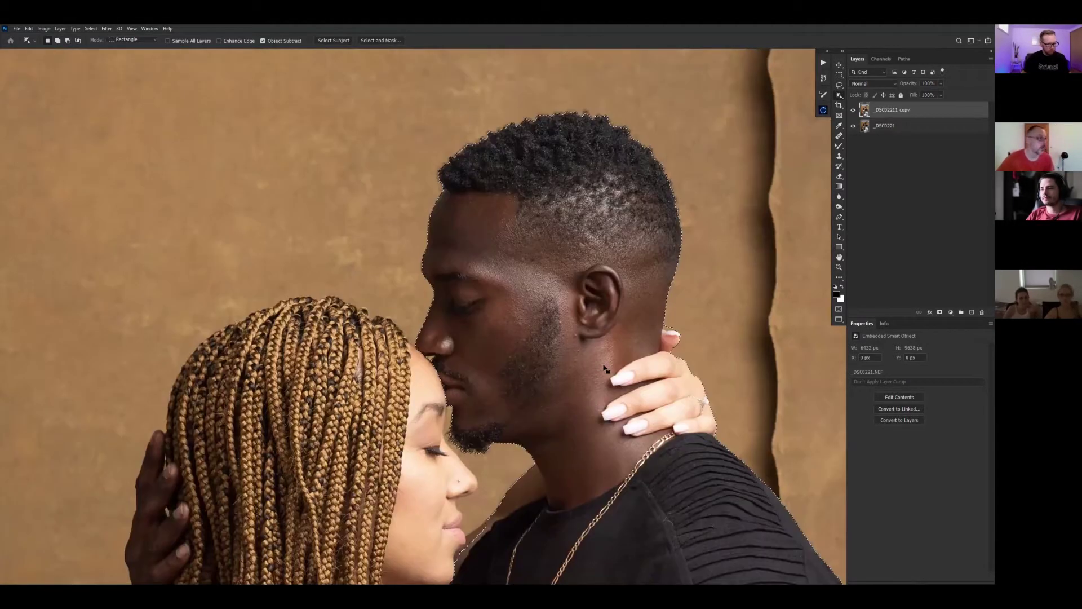
scroll(606, 369, up, 3)
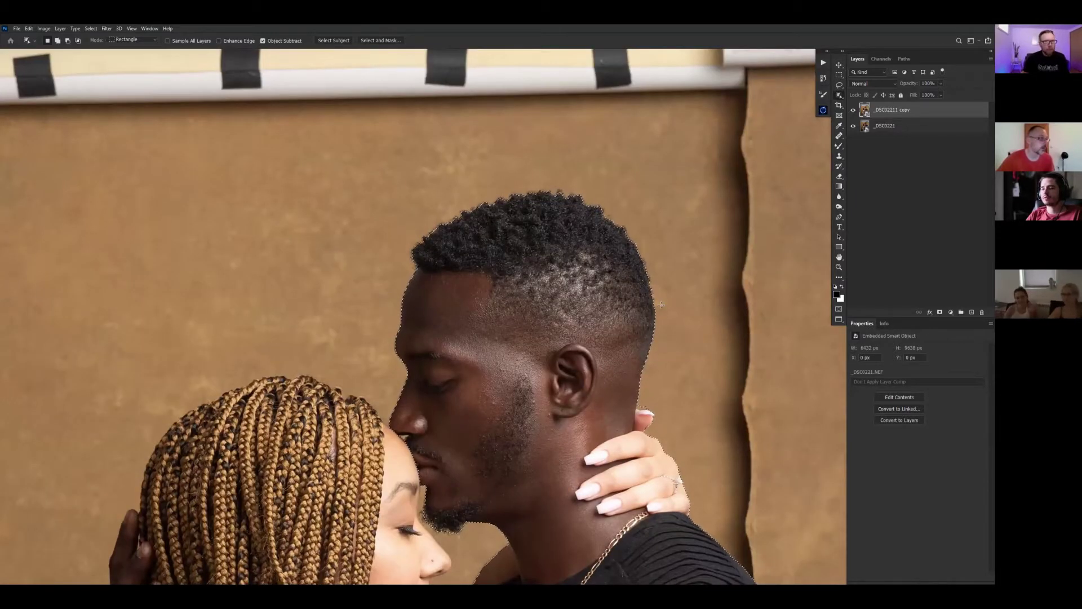
- Switch Quick Mask on and off to check which areas the selection covers, and inspect its edge along the man's arm and shirt
key(q)
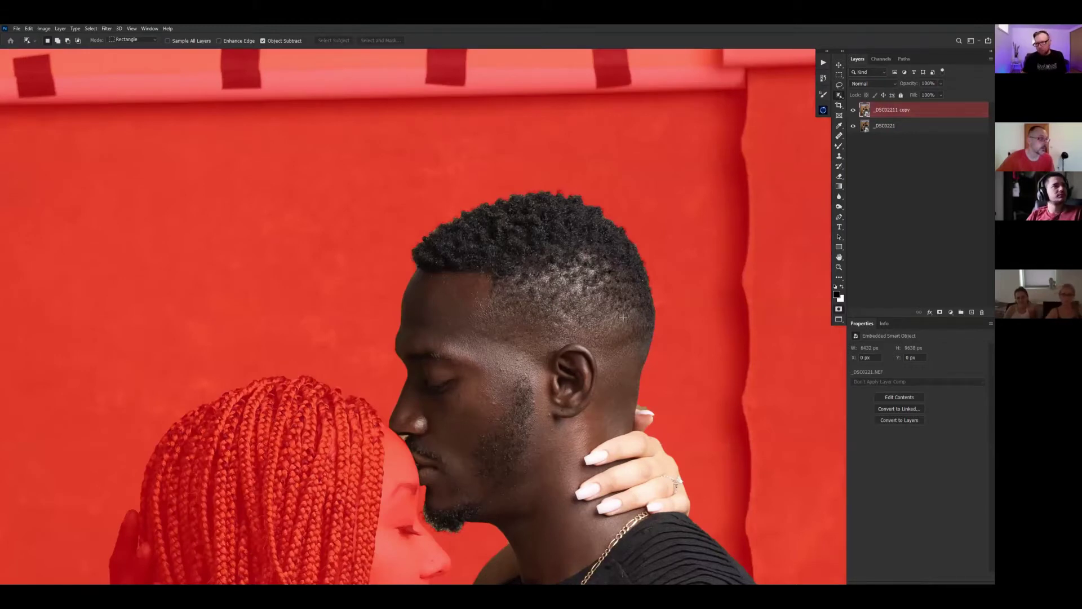
key(q)
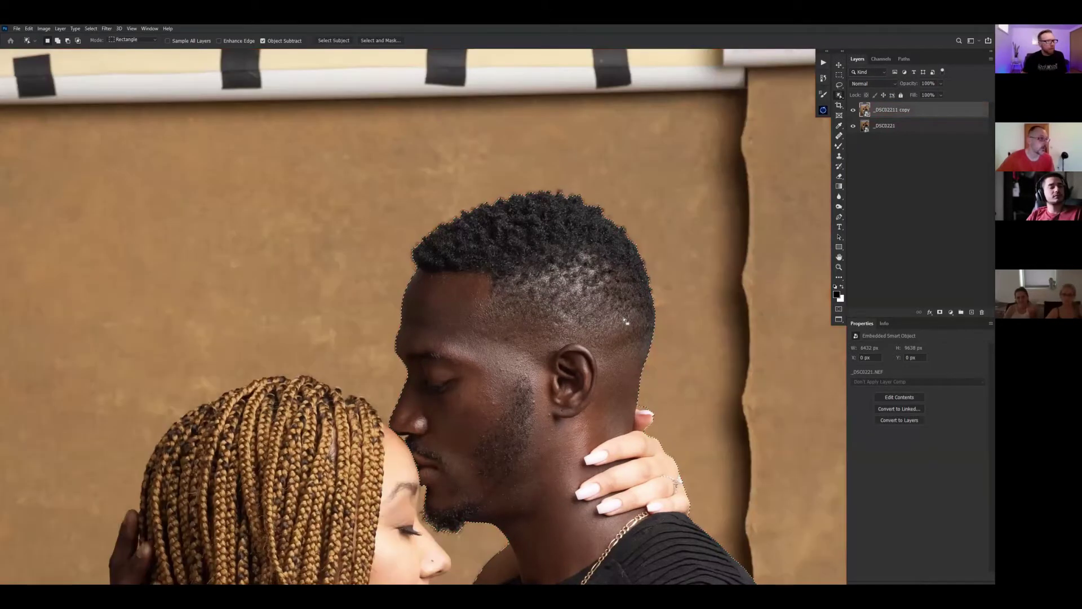
key(q)
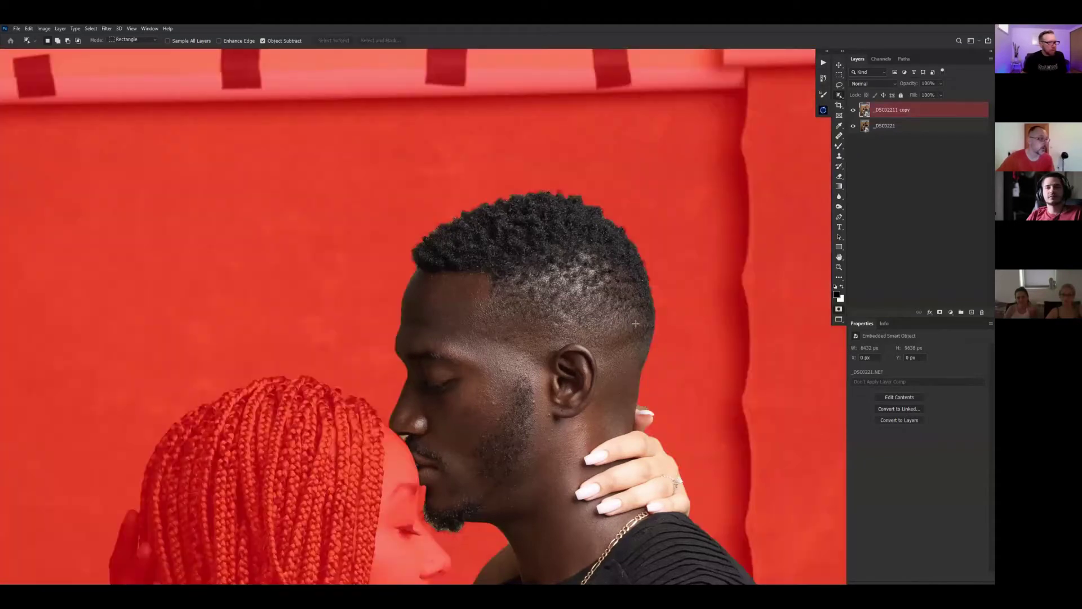
key(q)
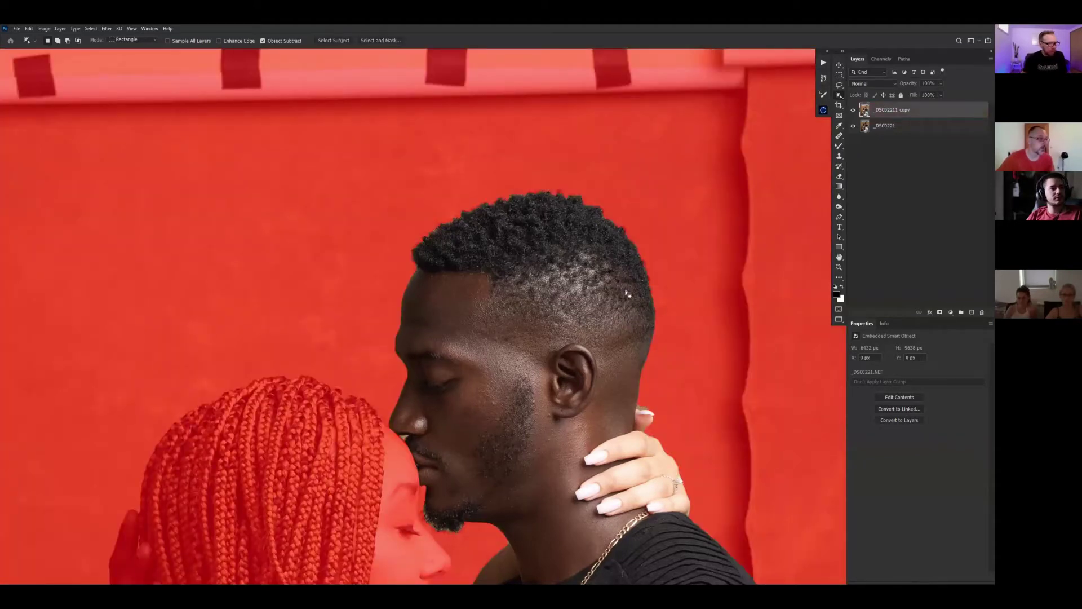
key(q)
key(q)
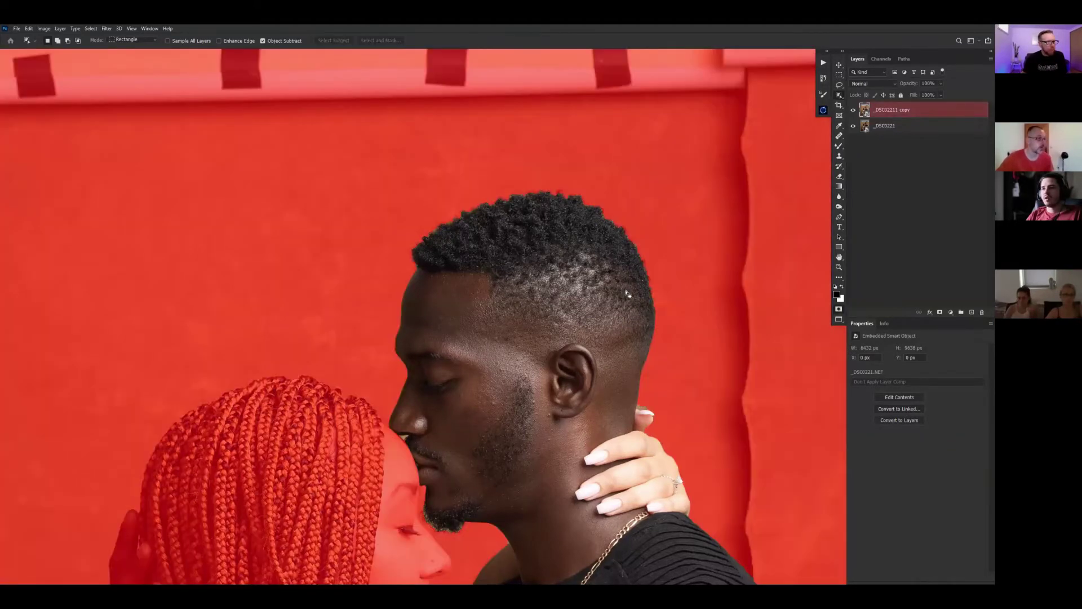
key(q)
key(q)
key(q)
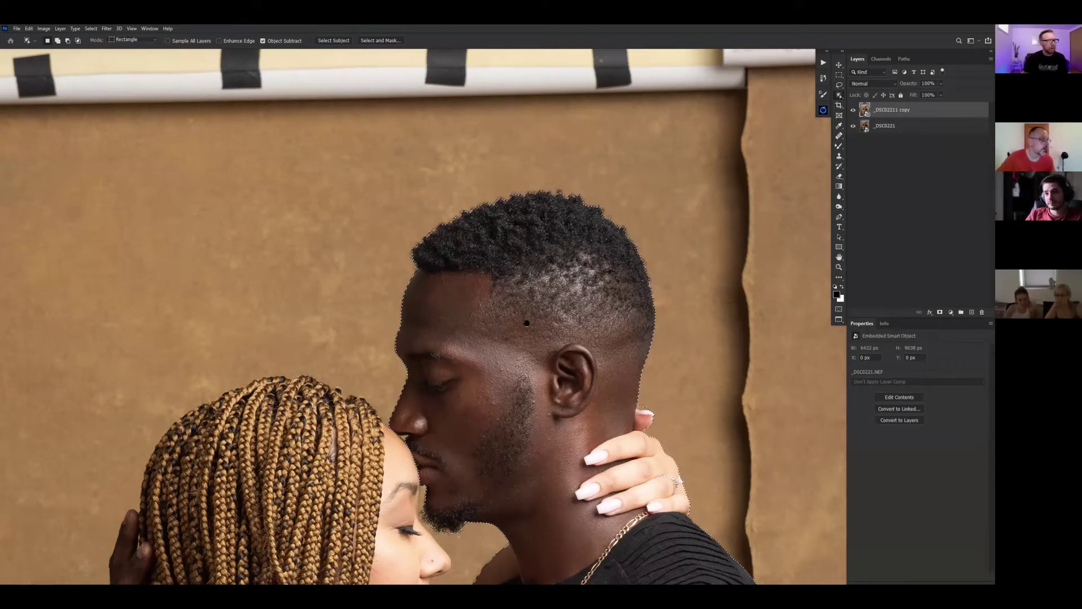
drag(519, 401, 498, 403)
scroll(476, 565, down, 5)
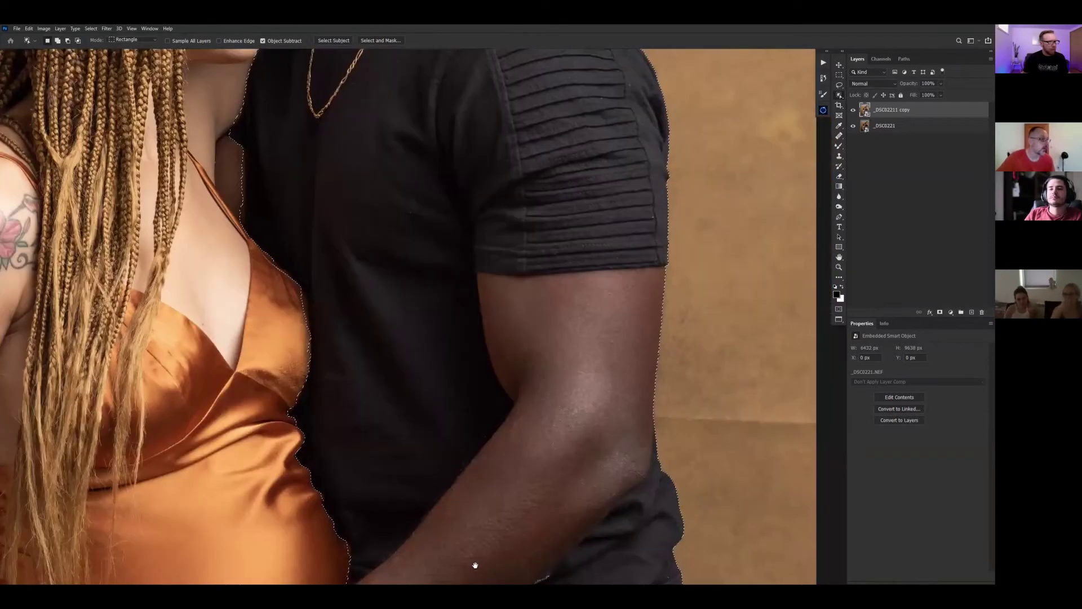
scroll(474, 563, up, 1)
scroll(530, 403, up, 10)
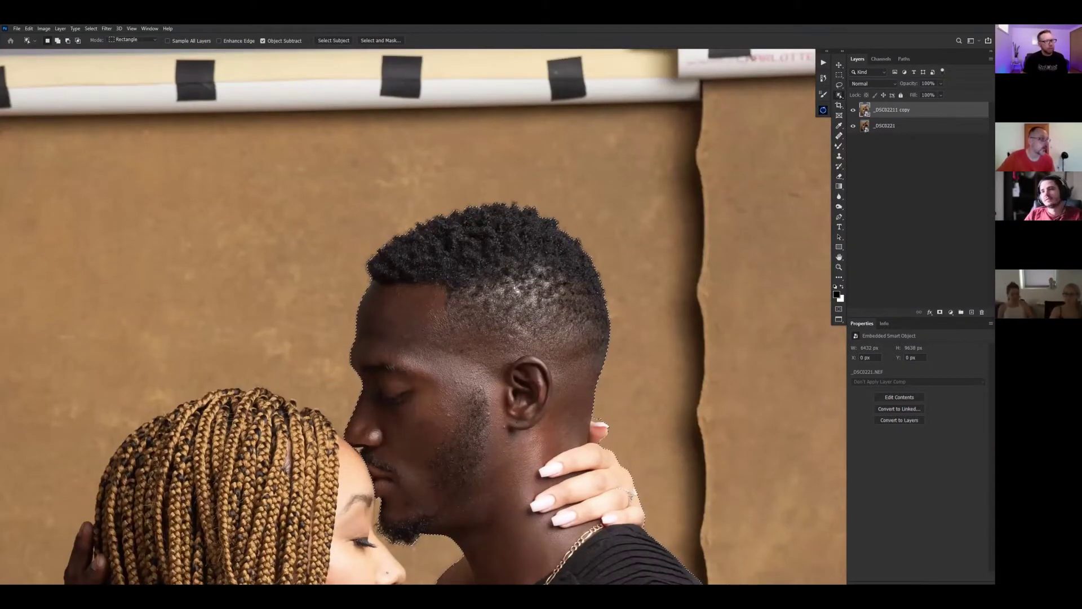
- Open the man's selection in Select and Mask and change the preview to the On White view
click(92, 28)
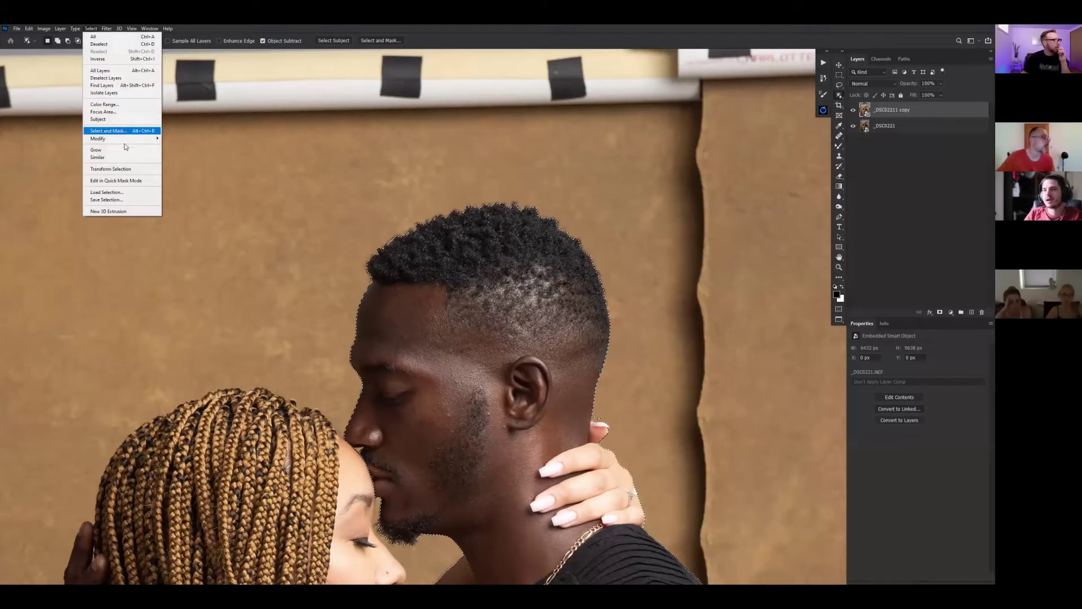
mouse_move(133, 138)
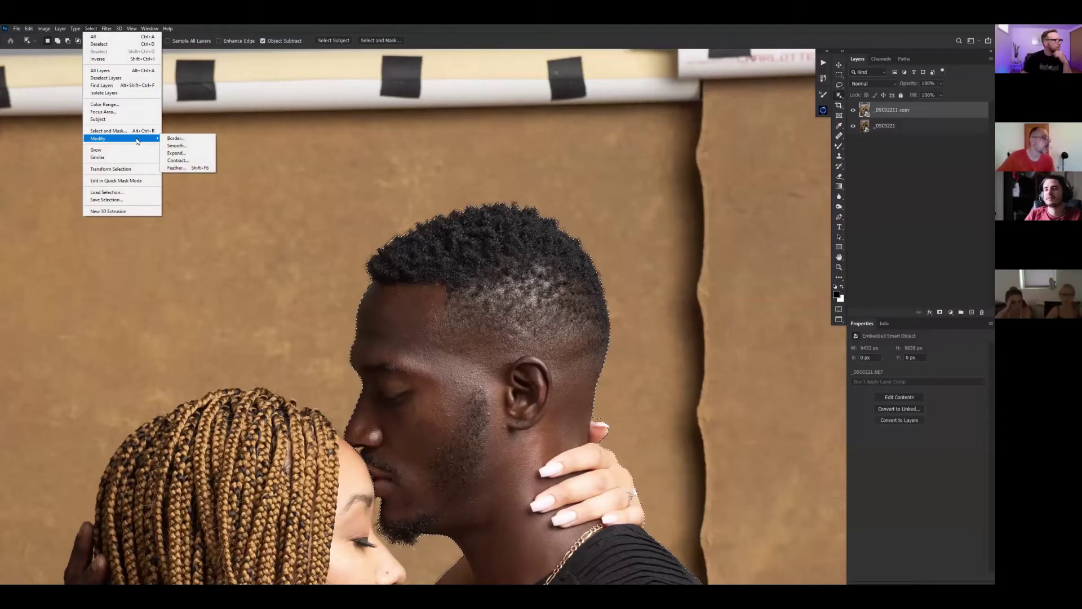
click(132, 131)
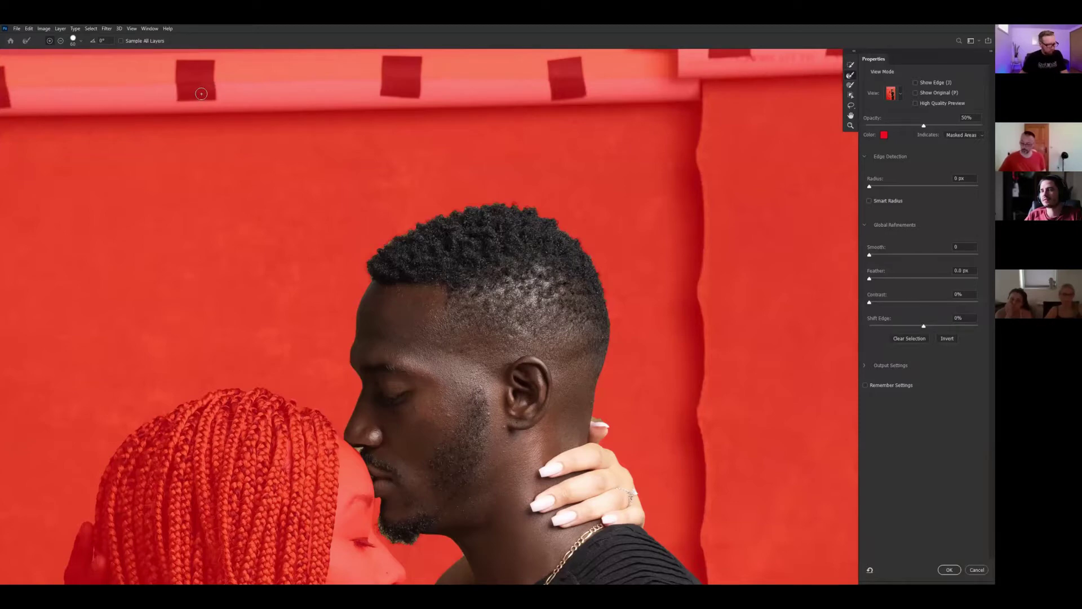
key(l)
key(w)
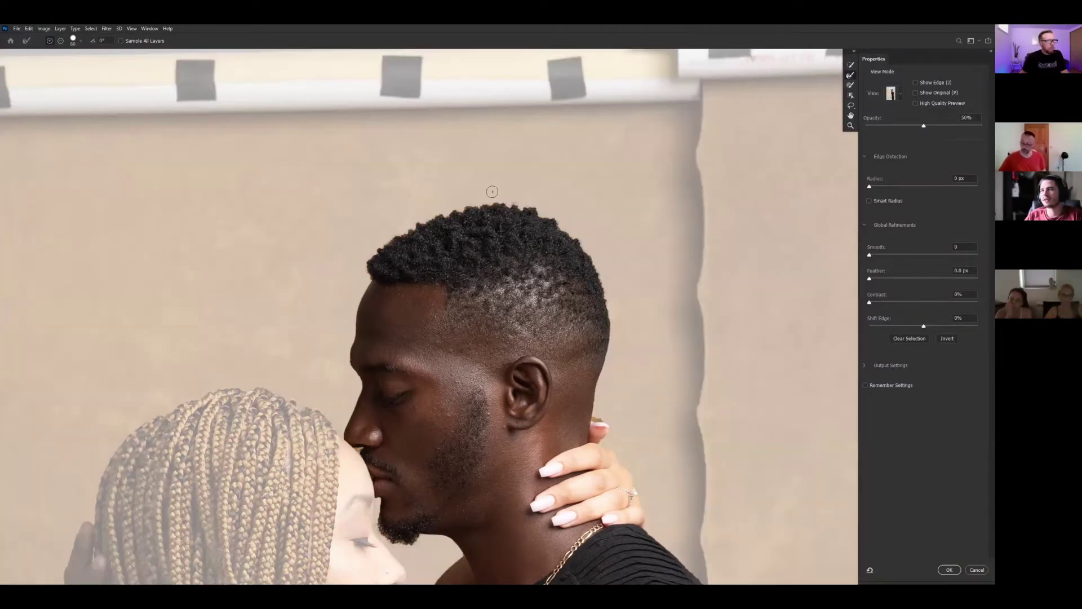
- Discard the Select and Mask session and show the portrait at 50% zoom in a resized floating window outside full screen mode
click(977, 570)
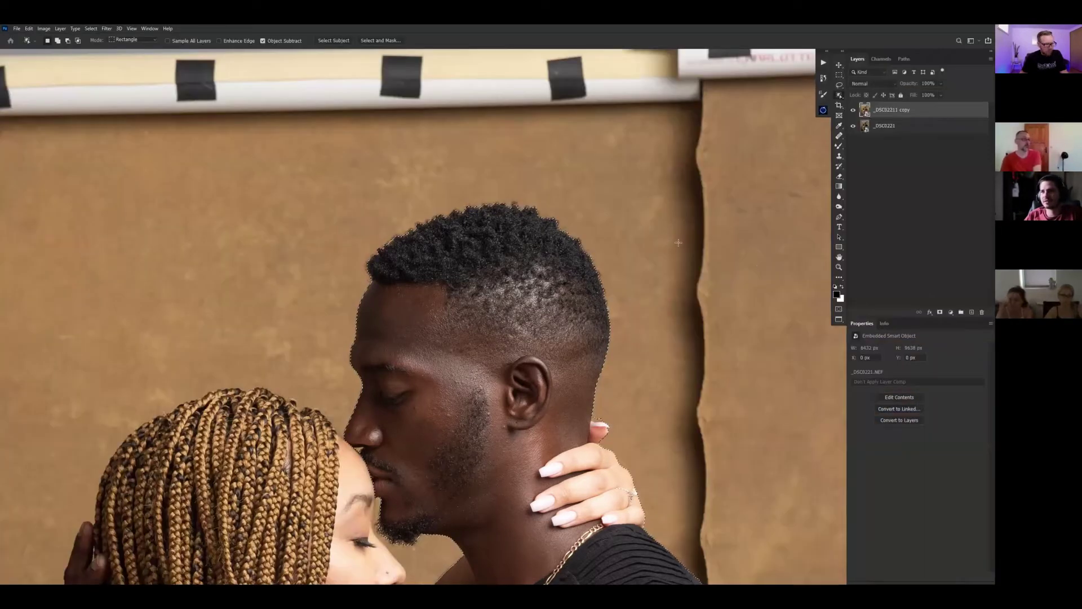
key(f)
key(f)
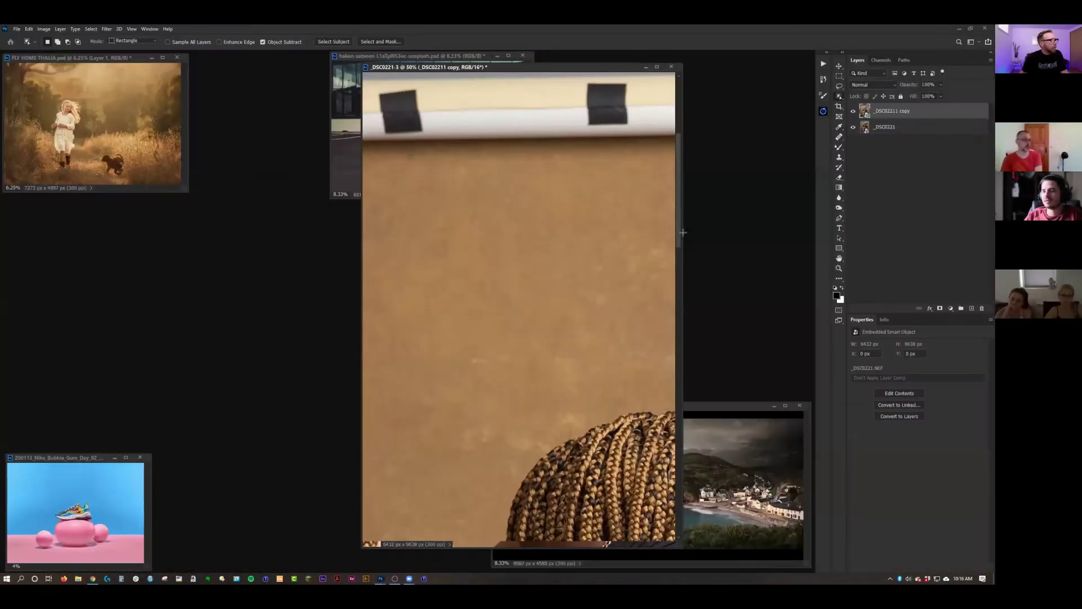
double_click(590, 72)
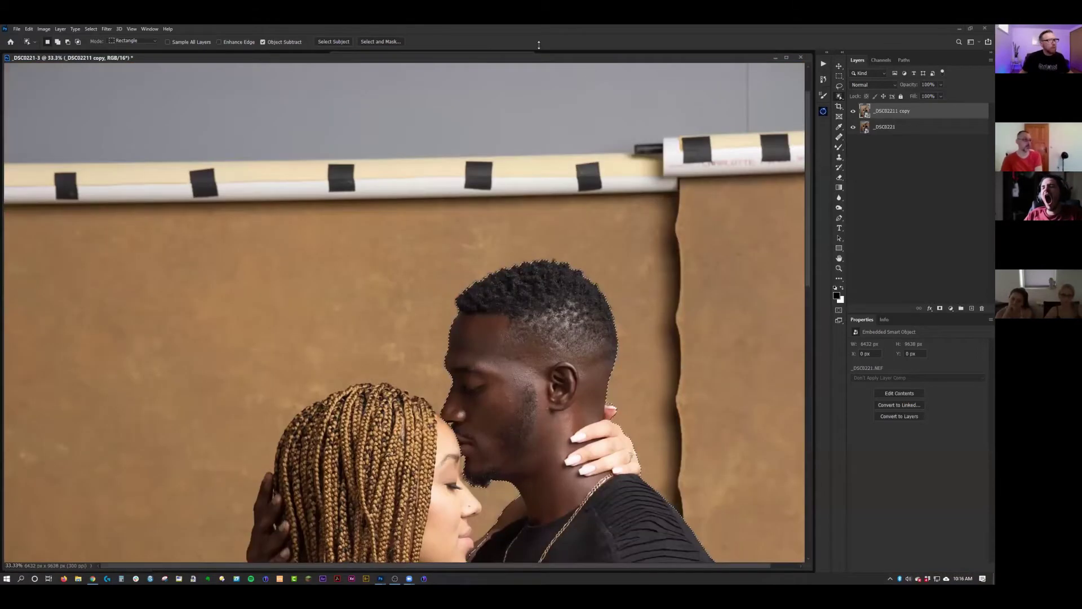
key(ctrl+plus)
drag(4, 89, 77, 90)
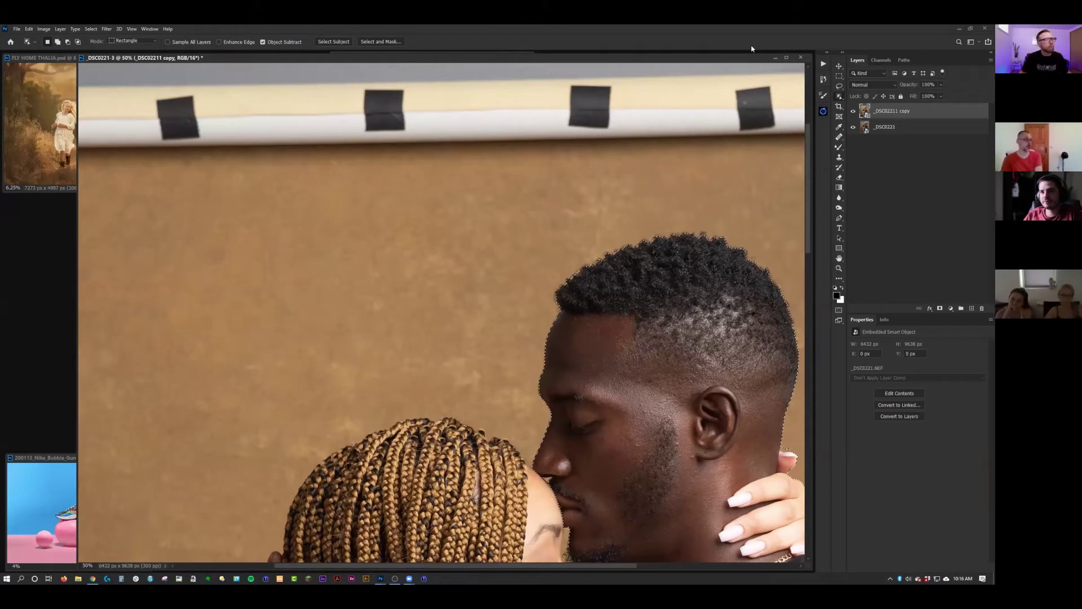
- Reopen the man's selection in Select and Mask and choose the Refine Edge Brush, with his head in view
click(91, 29)
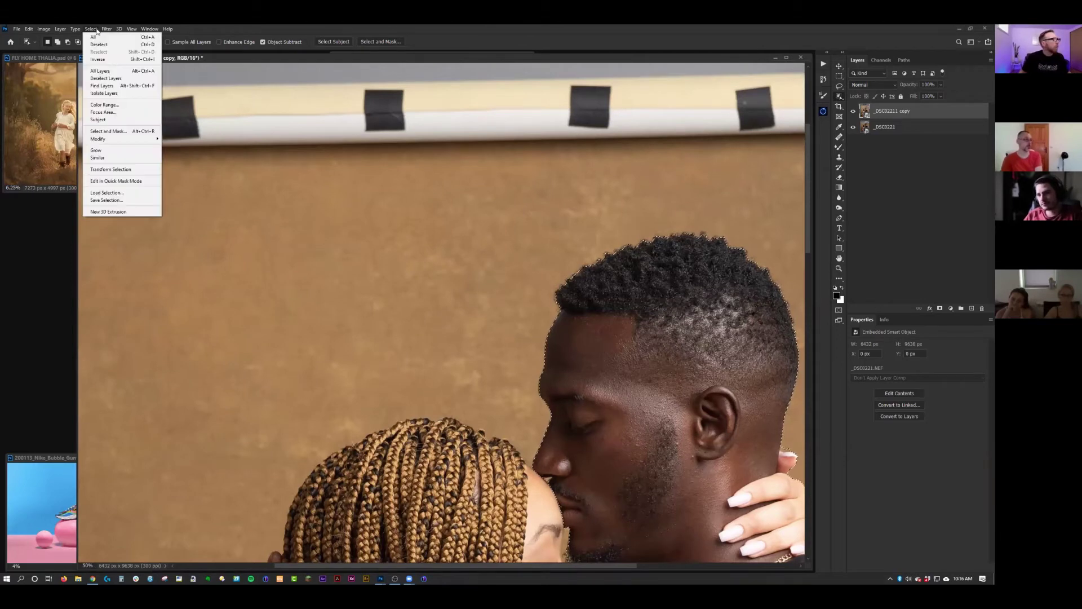
click(120, 131)
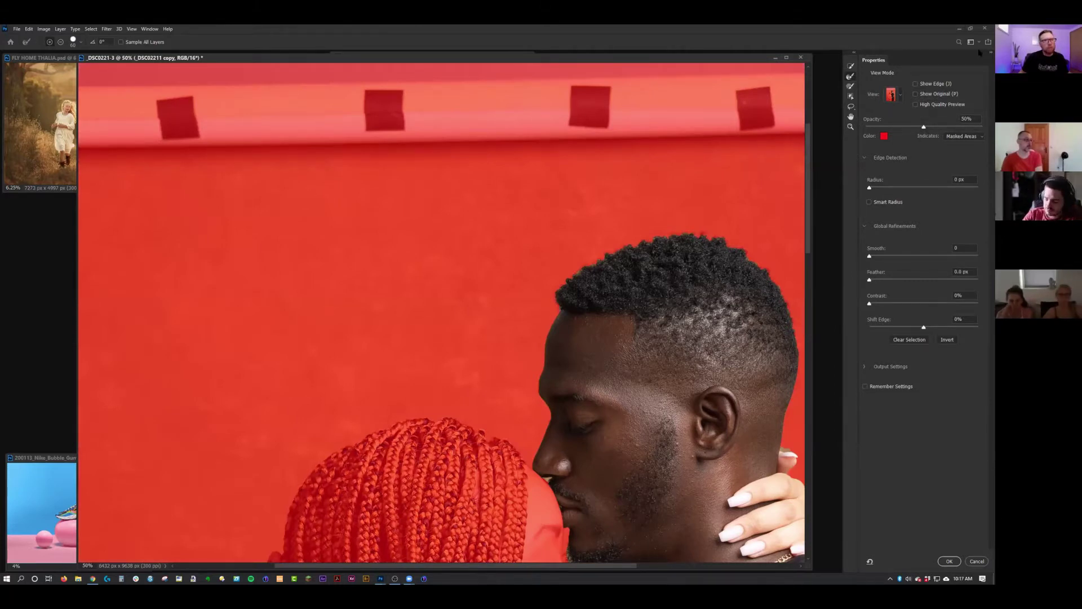
click(852, 77)
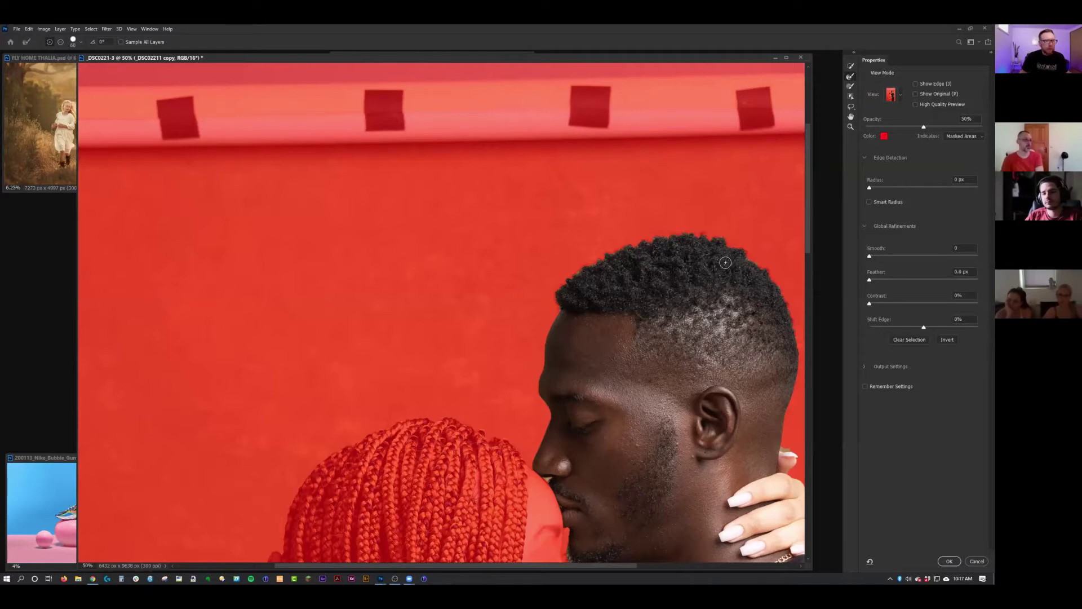
drag(587, 222, 512, 150)
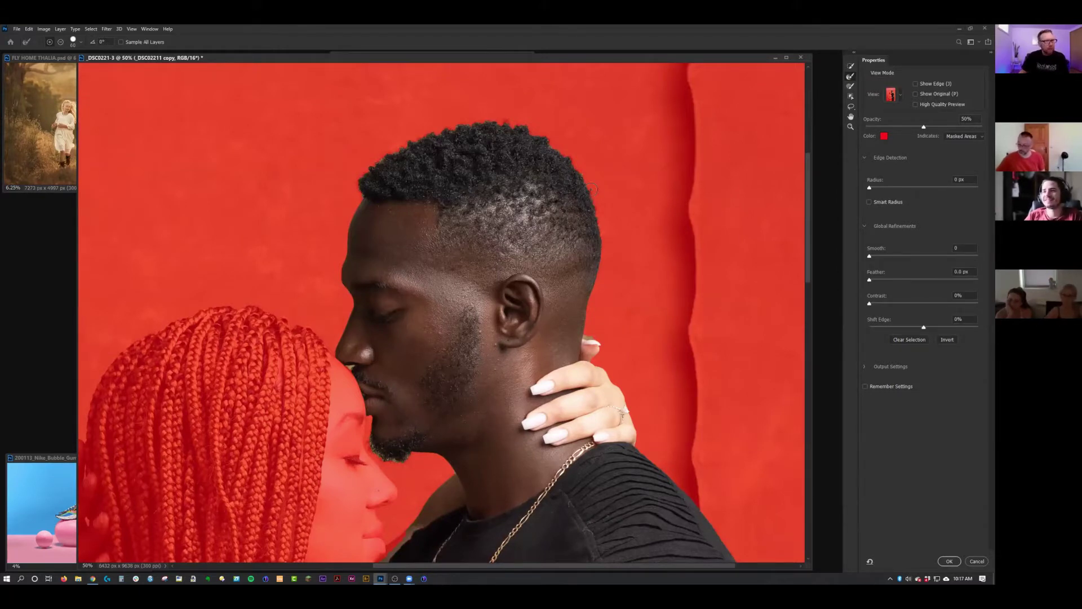
- Try larger and smaller Refine Edge Brush sizes and refine the selection edge along the man's hair with a small brush
key(bracketright)
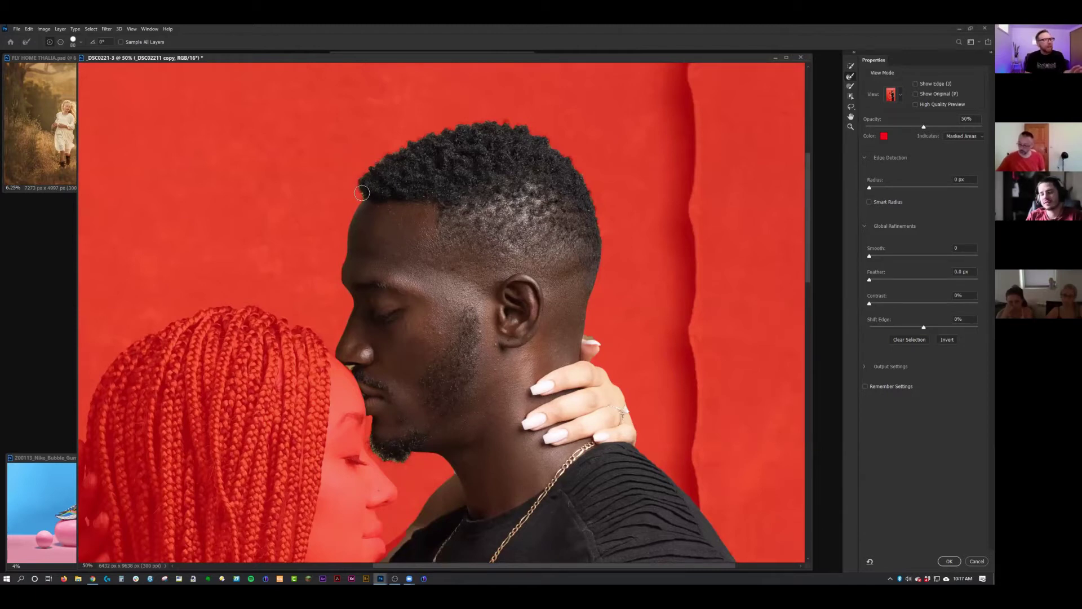
key(bracketright)
key(bracketright)
key(bracketright)
key(bracketright)
key(bracketright)
key(bracketright)
key(bracketright)
key(bracketright)
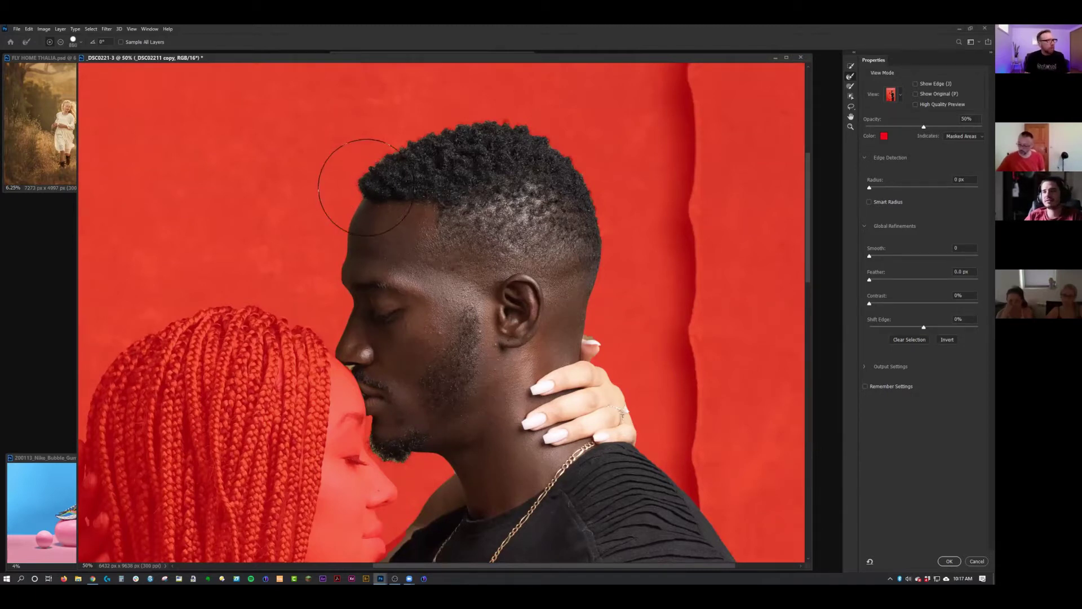
key(bracketleft)
key(bracketleft)
key(bracketleft)
key(bracketleft)
key(bracketleft)
key(bracketleft)
key(bracketleft)
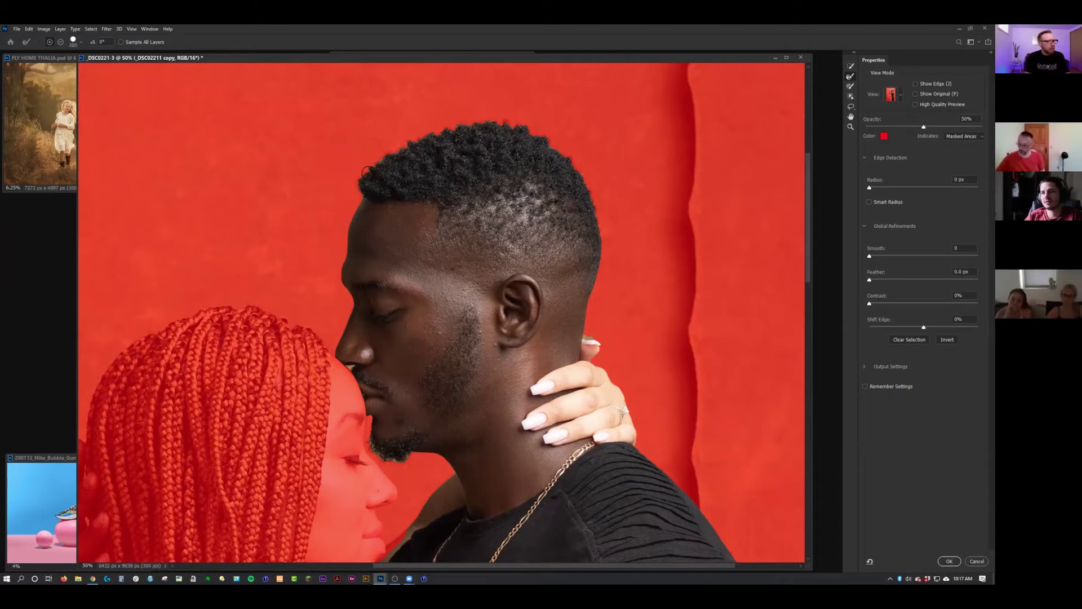
key(bracketleft)
key(bracketleft)
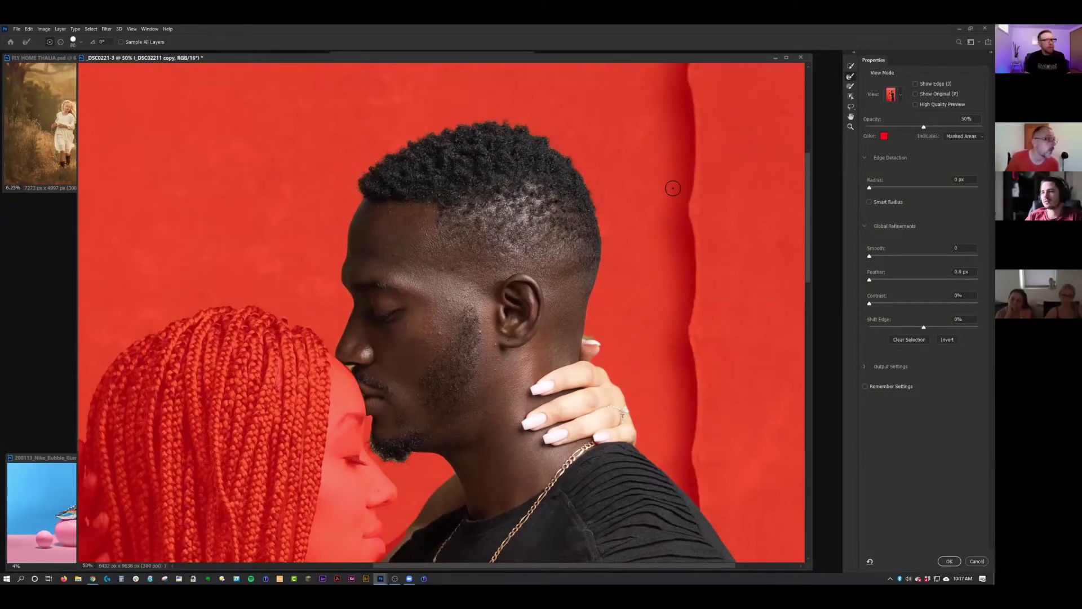
- Check the hair refinement in the Black & White view by undoing and redoing it, and return to the Overlay view
click(902, 97)
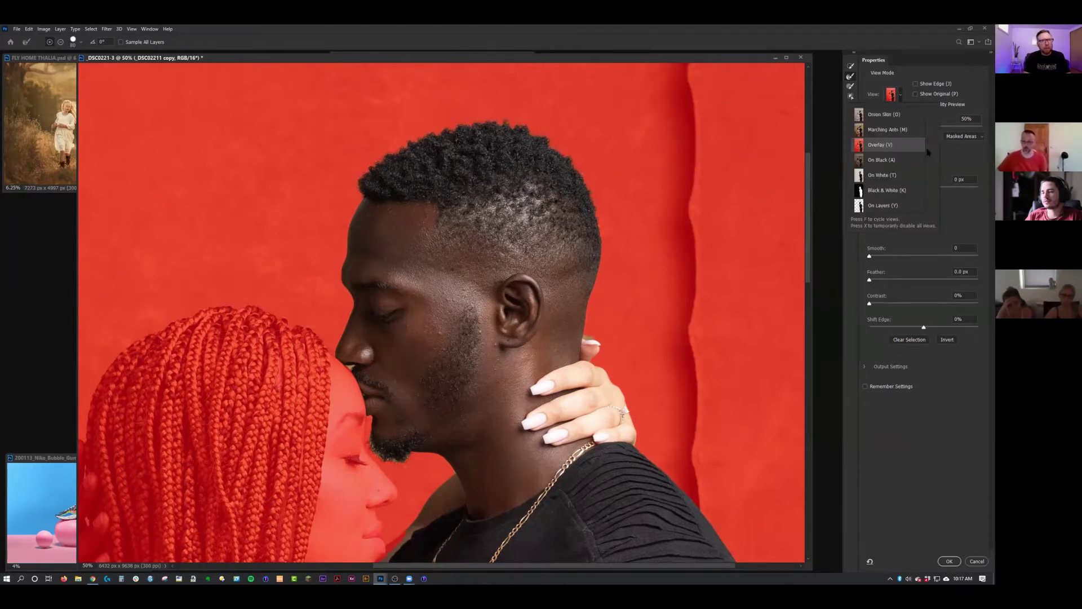
click(897, 191)
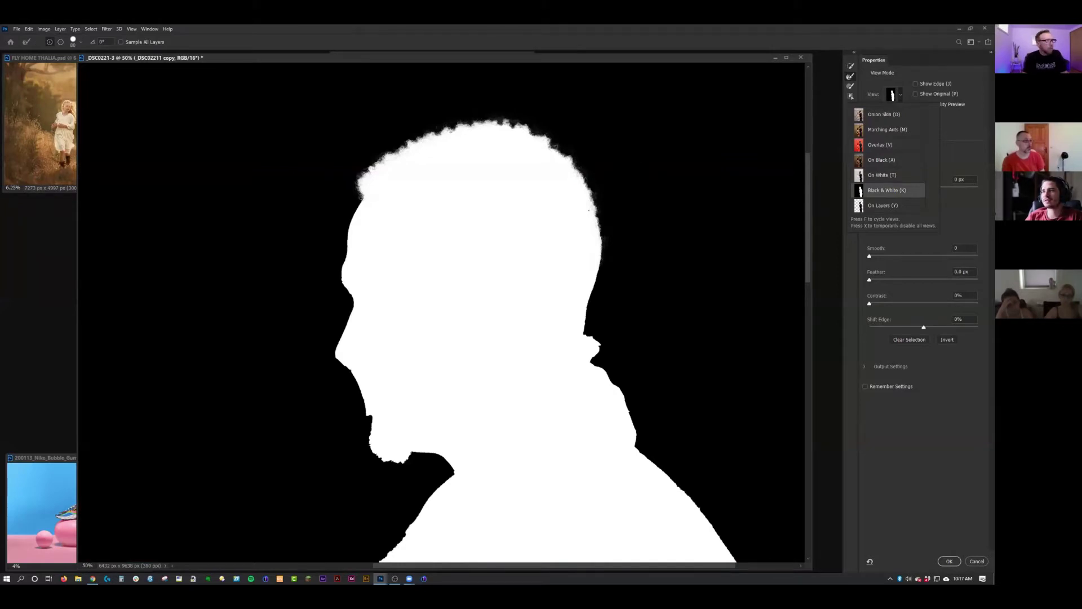
click(907, 74)
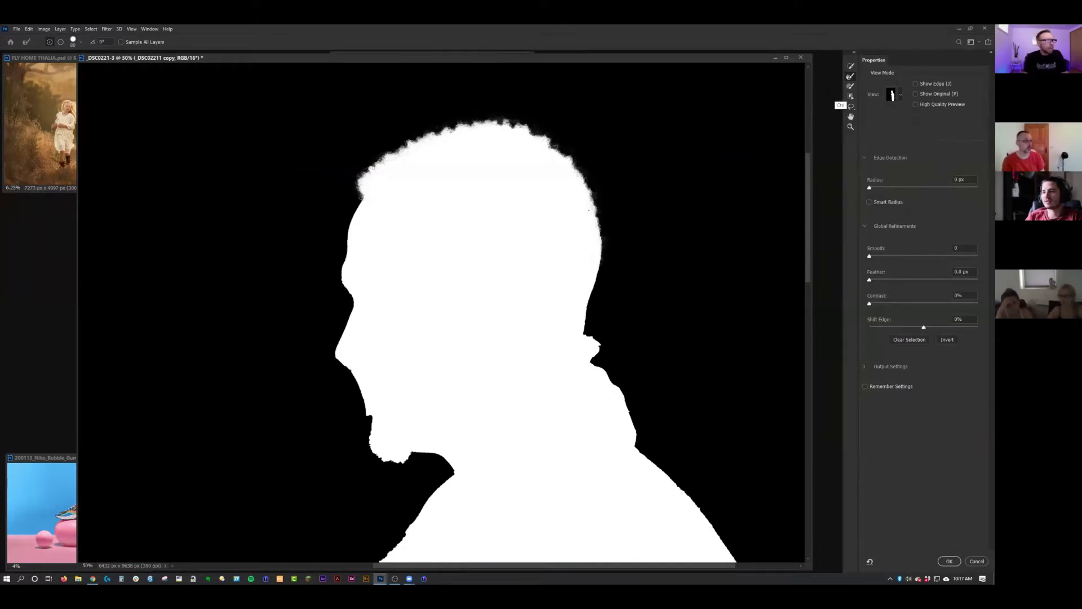
key(ctrl)
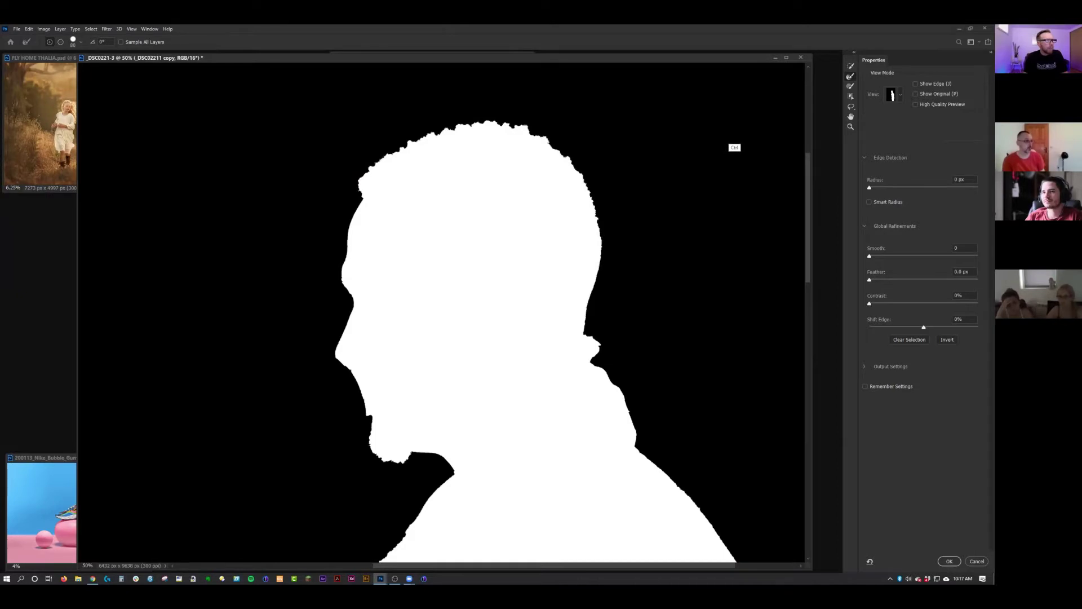
key(ctrl+shift+z)
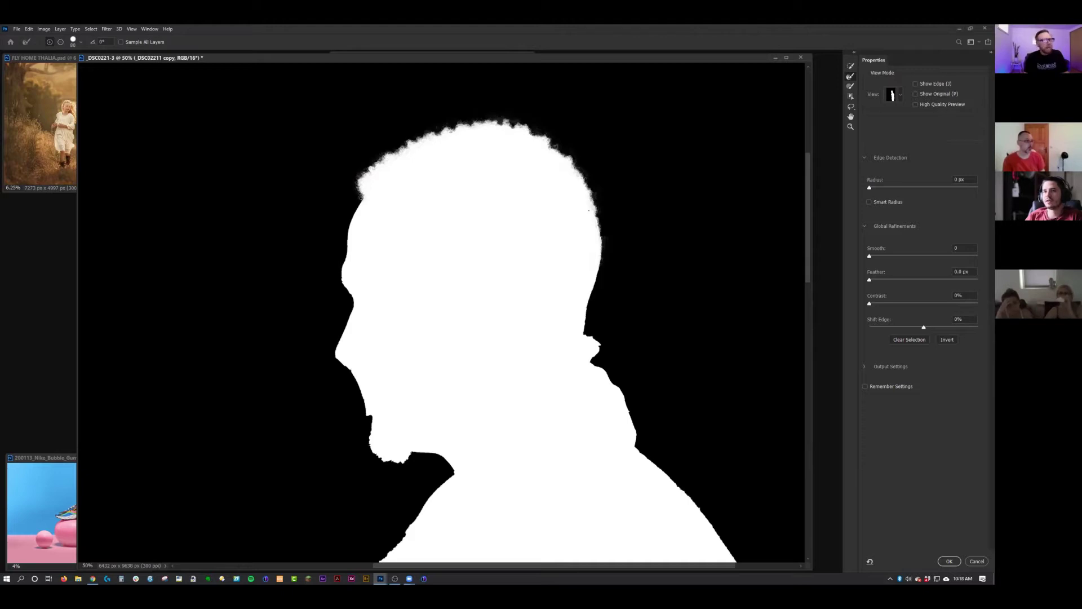
click(900, 95)
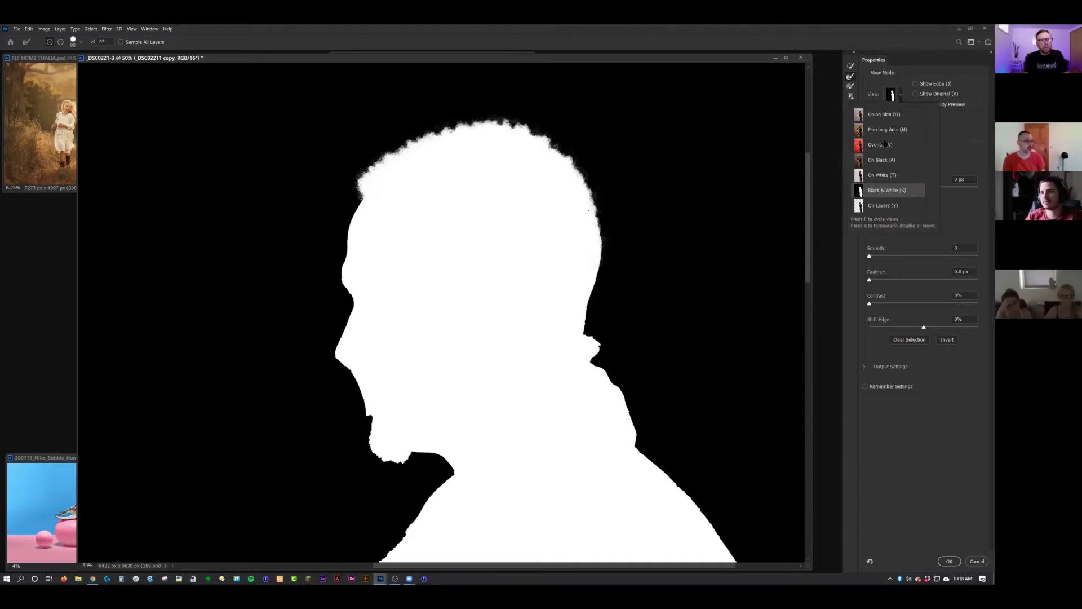
click(910, 147)
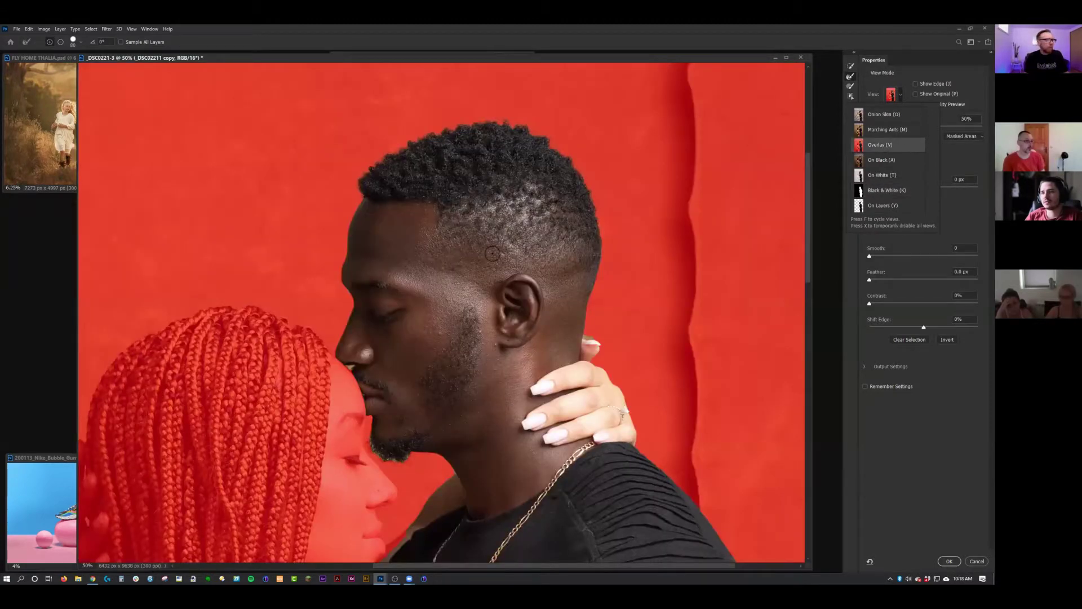
- Check the overlay from the man's face along his shirt and arm to the hands, and apply the refined selection
click(349, 295)
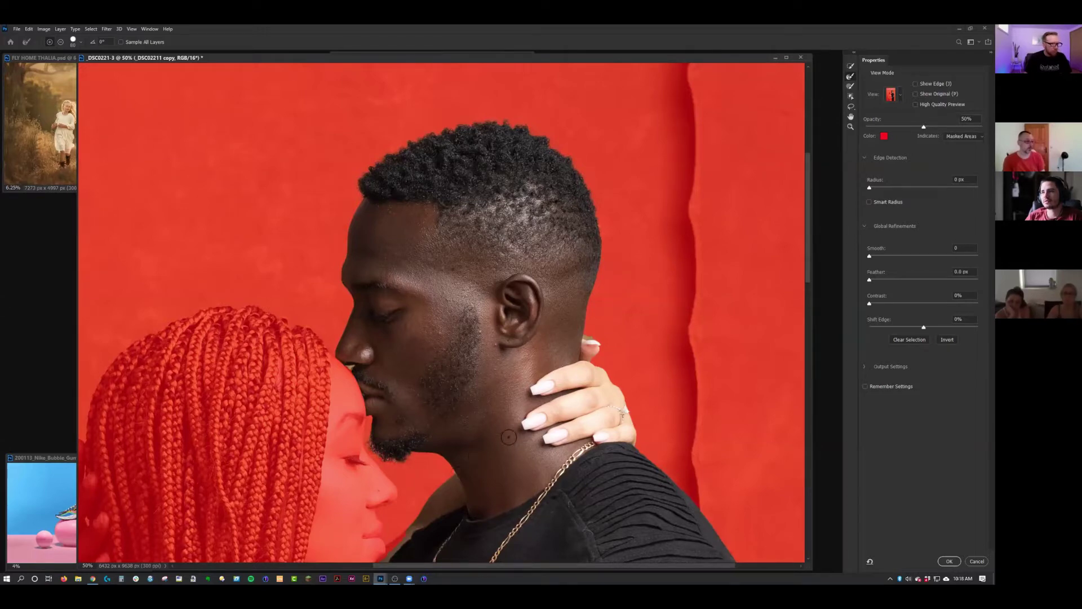
scroll(487, 267, down, 5)
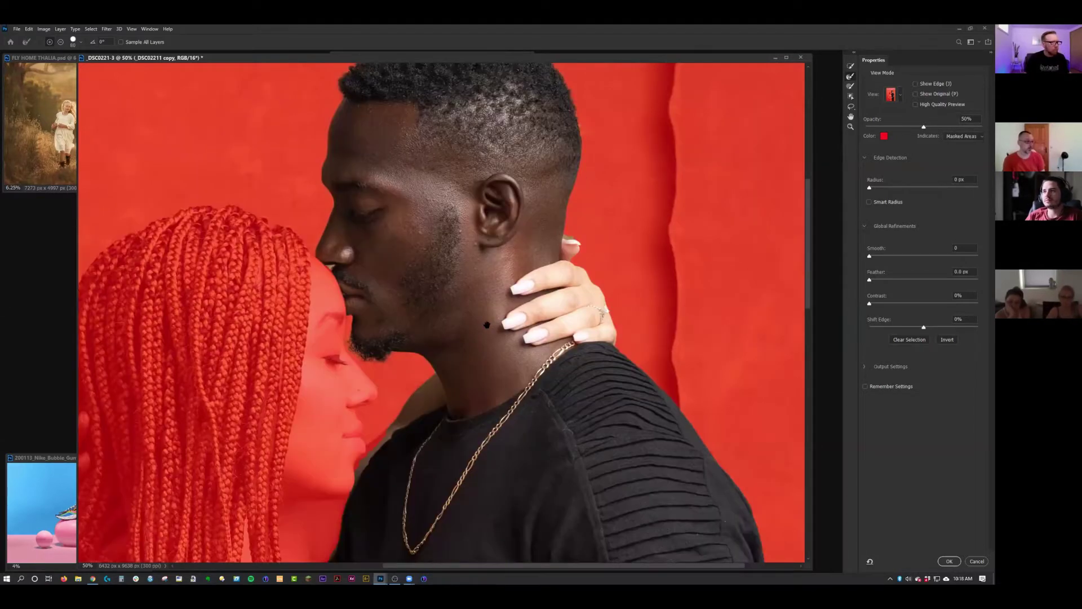
scroll(507, 275, down, 6)
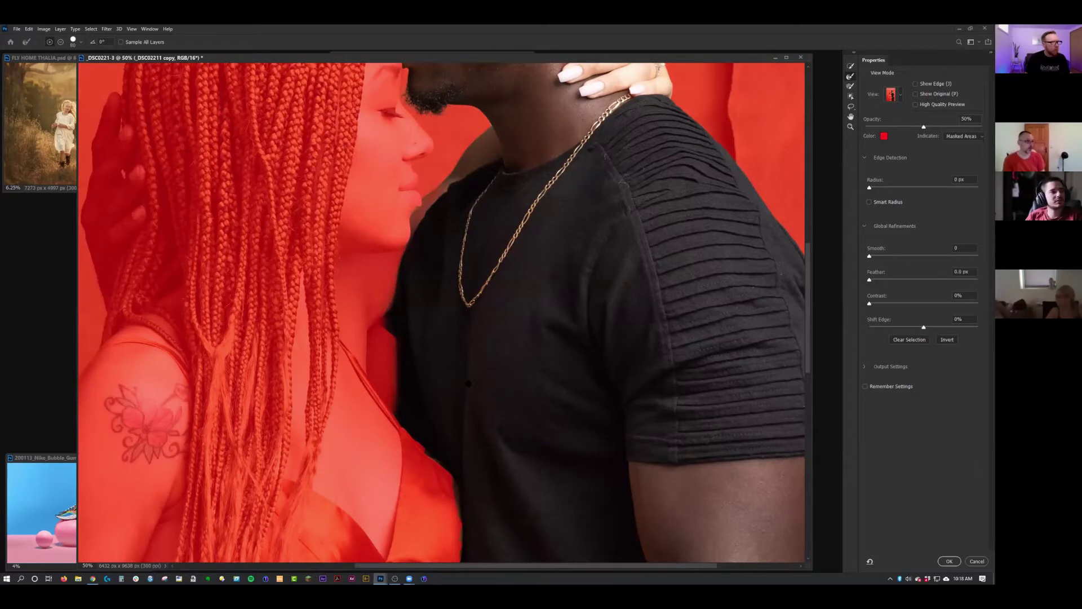
drag(411, 435, 337, 305)
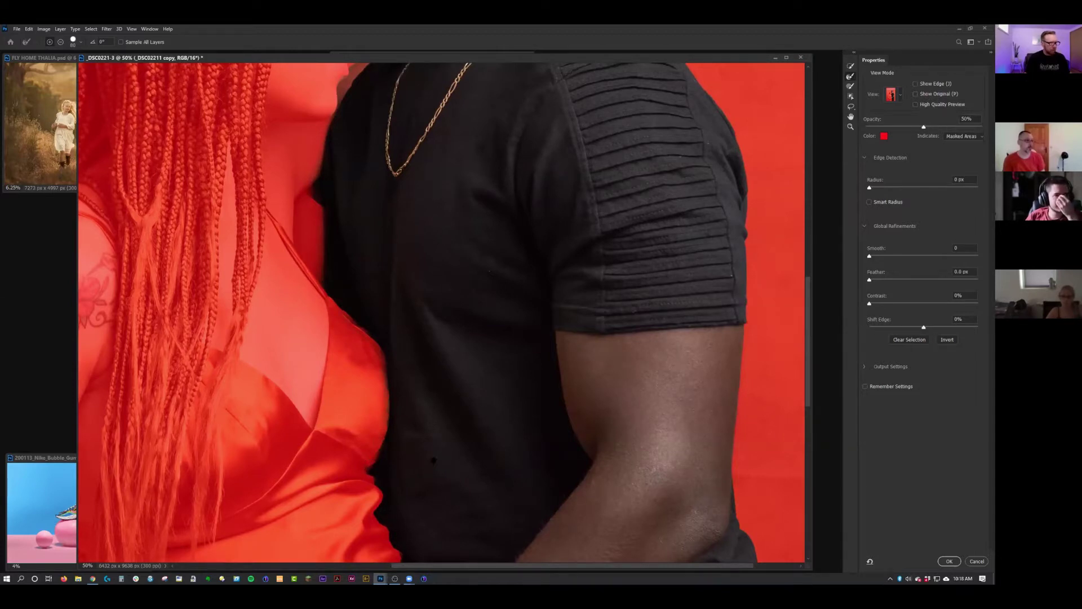
scroll(371, 284, down, 5)
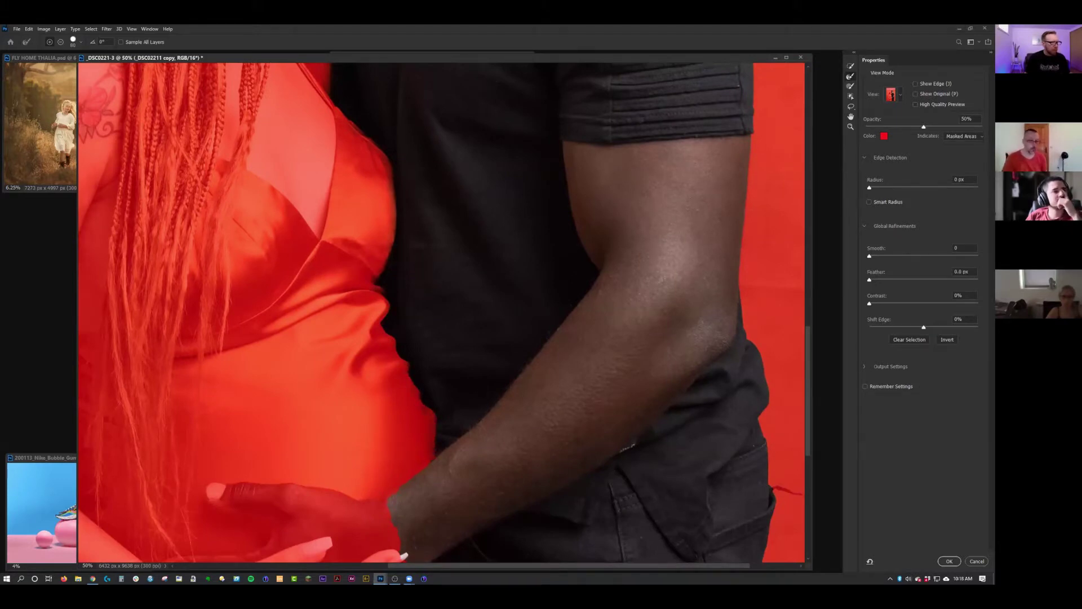
mouse_move(463, 447)
mouse_down()
mouse_move(587, 391)
mouse_move(592, 235)
mouse_up()
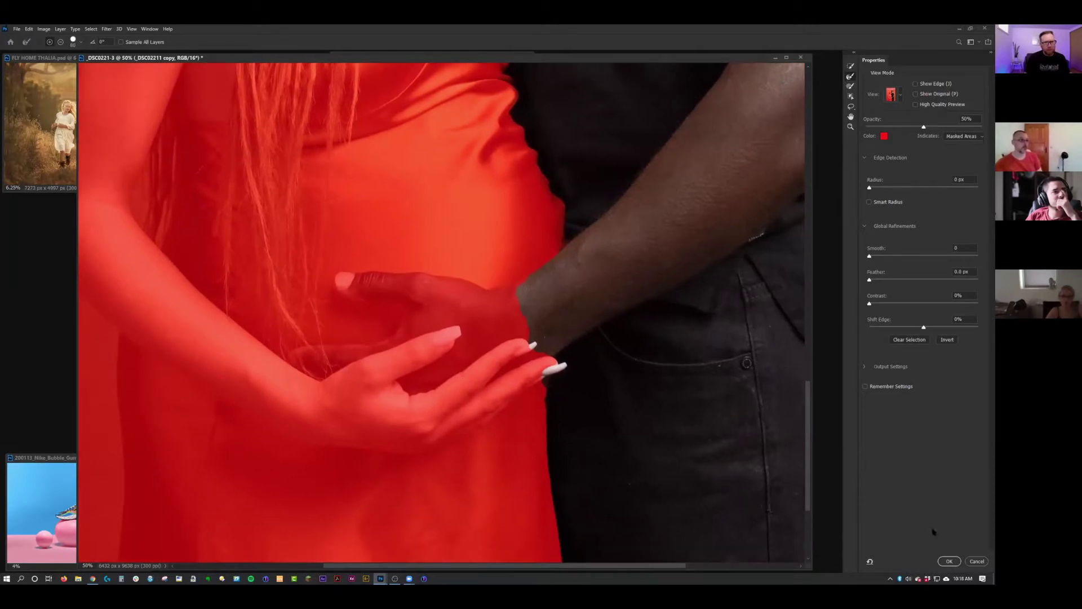
click(950, 562)
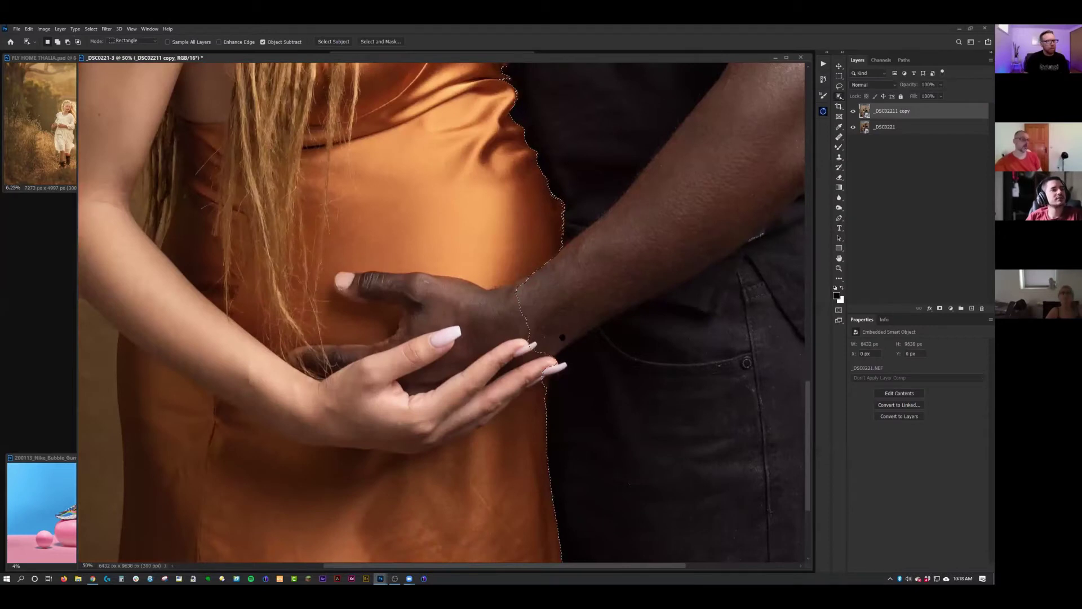
- Return to the couple's heads and switch from the Object Selection tool to the Magic Wand tool
scroll(562, 338, up, 3)
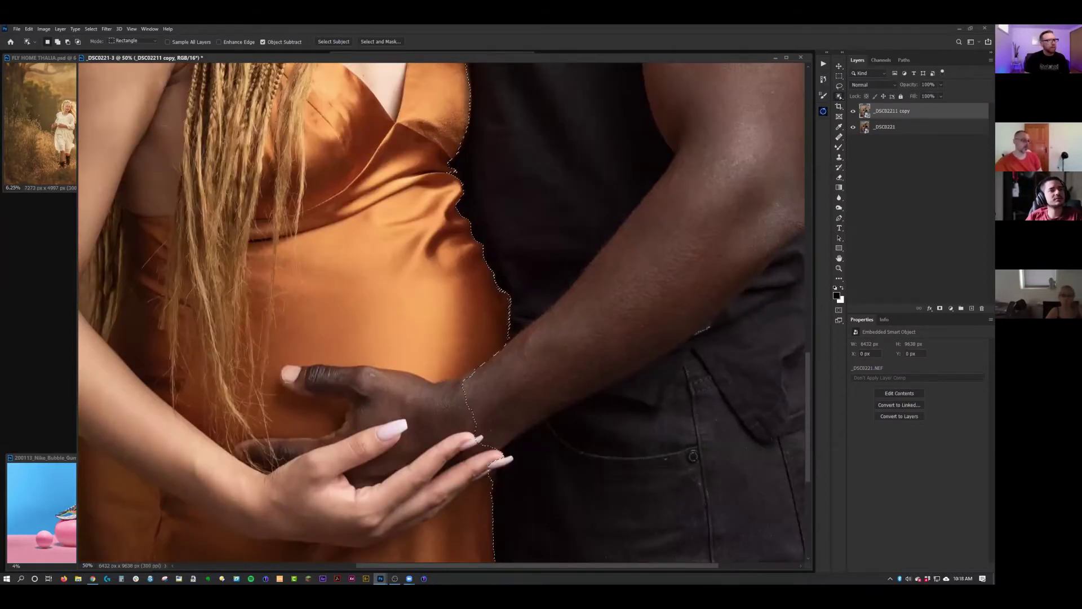
drag(399, 215, 366, 496)
drag(601, 125, 550, 266)
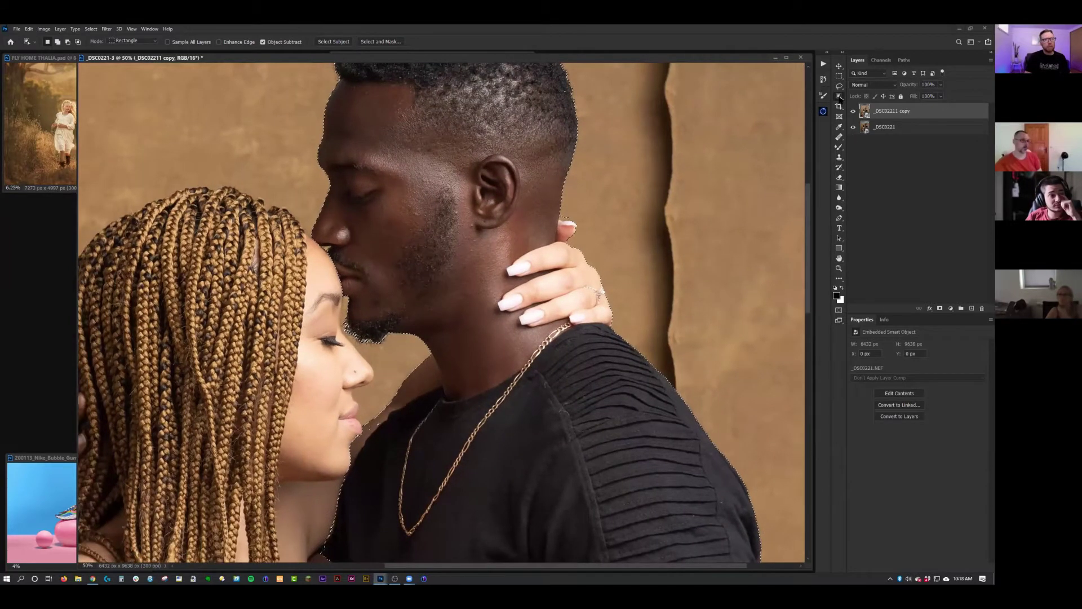
right_click(840, 96)
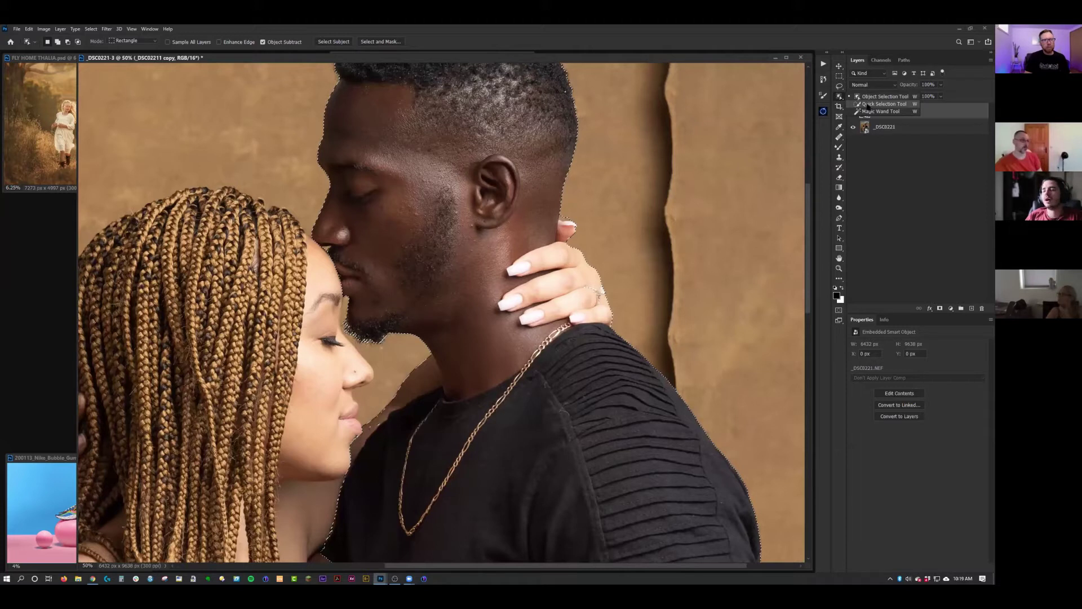
click(868, 111)
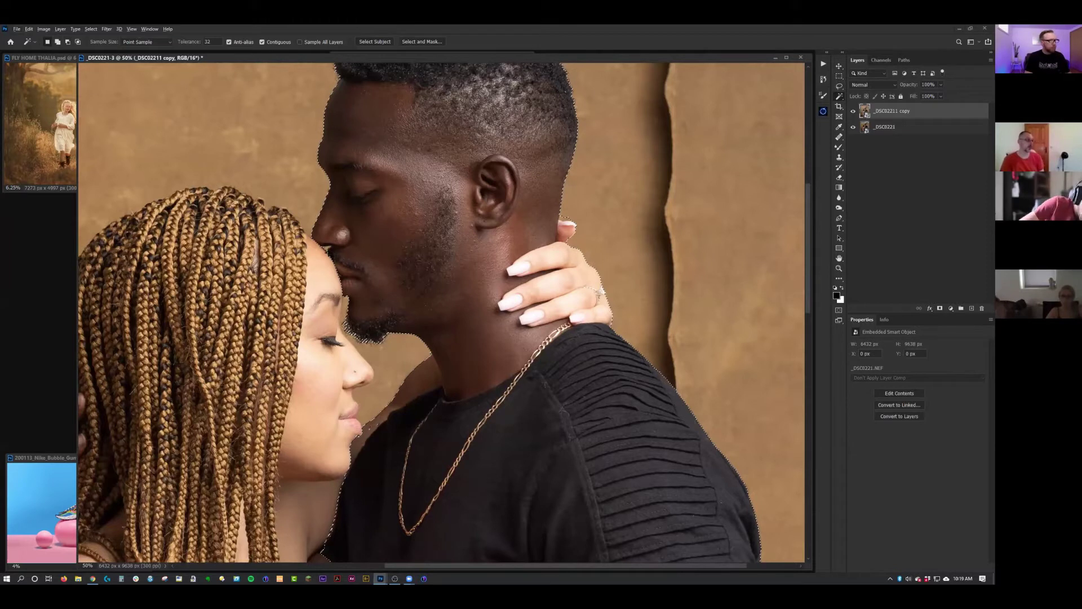
- Deselect the man, try selecting his black shirt with the Magic Wand at tolerance 32, and undo back to the refined selection
key(alt)
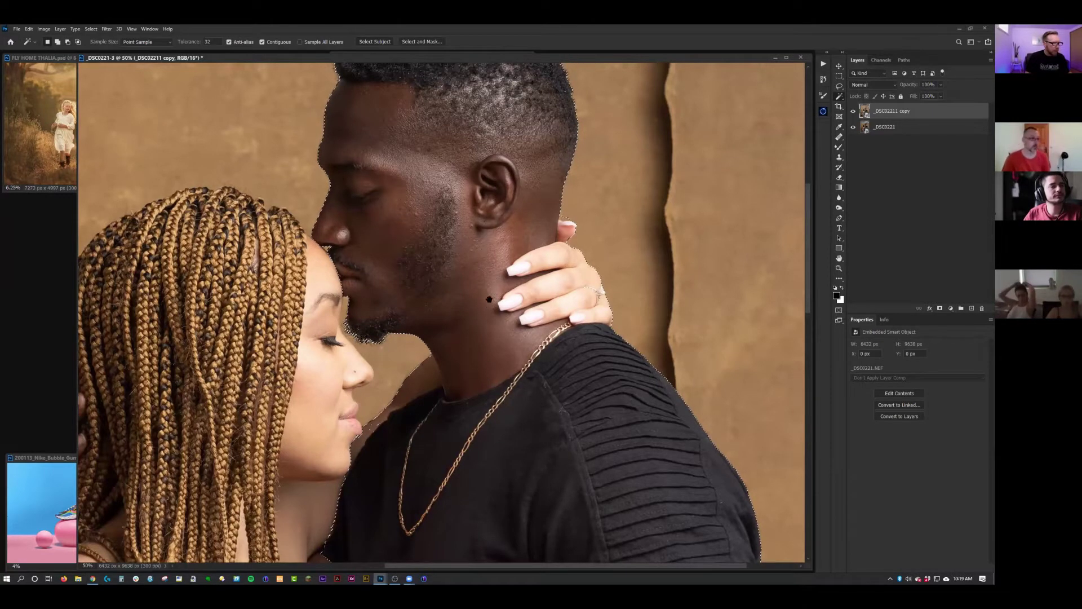
scroll(489, 299, down, 3)
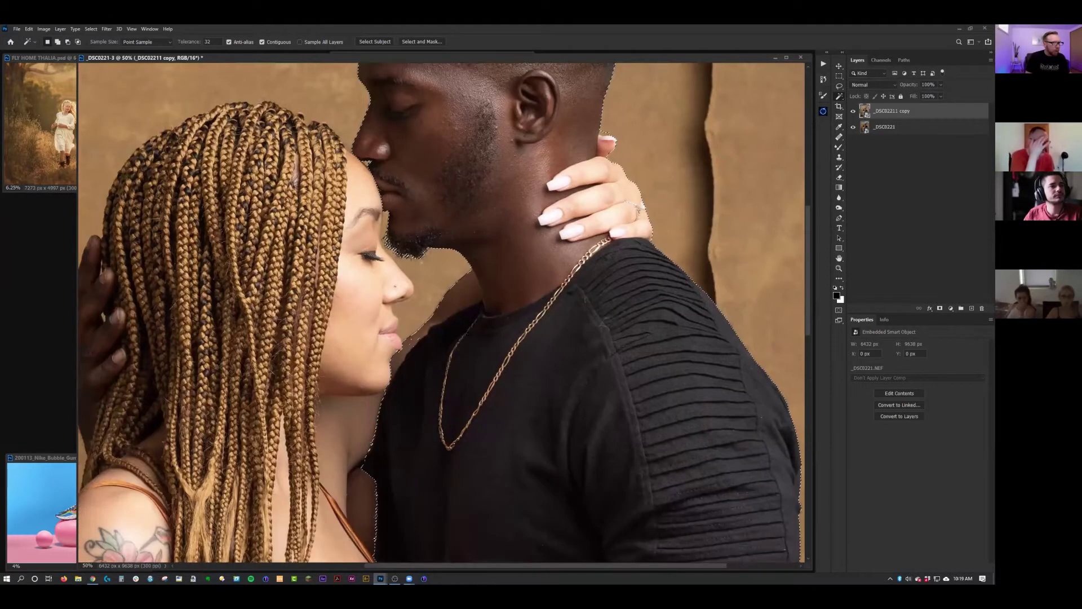
key(alt)
key(ctrl+d)
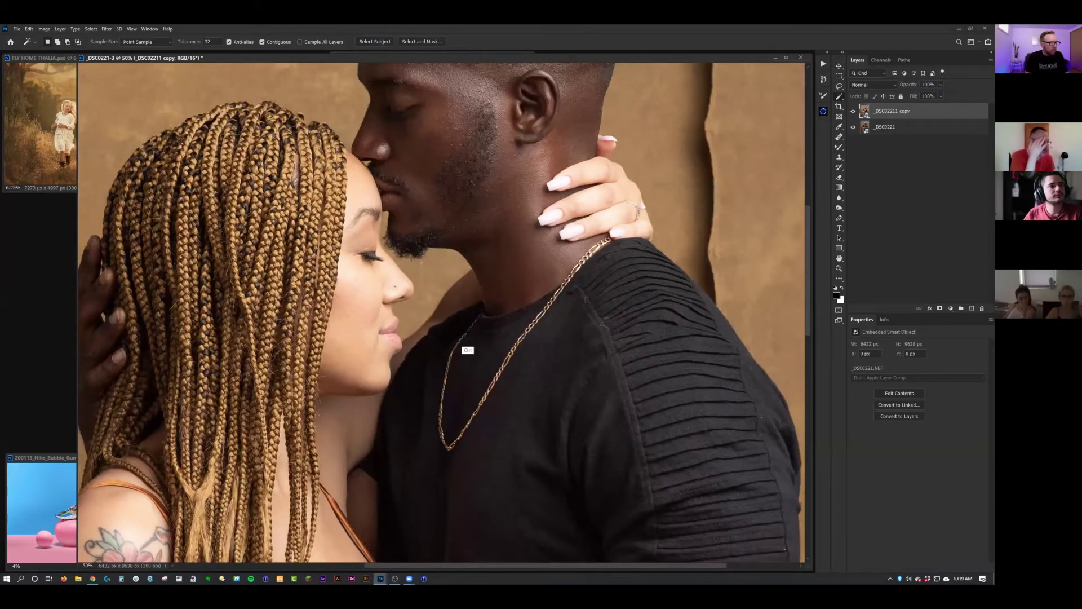
click(460, 360)
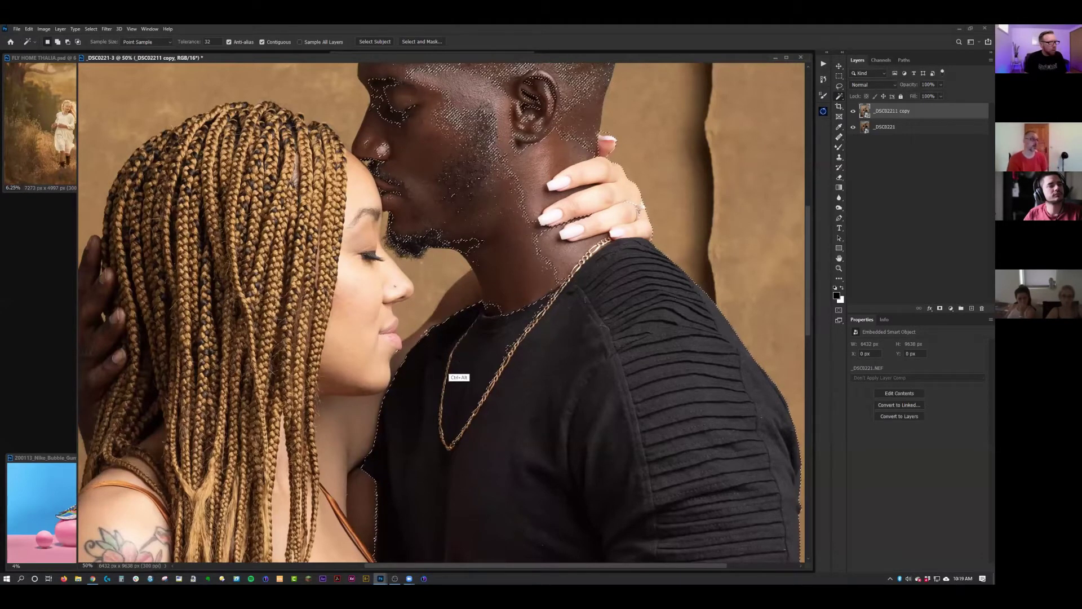
key(ctrl+alt+z)
drag(448, 369, 468, 334)
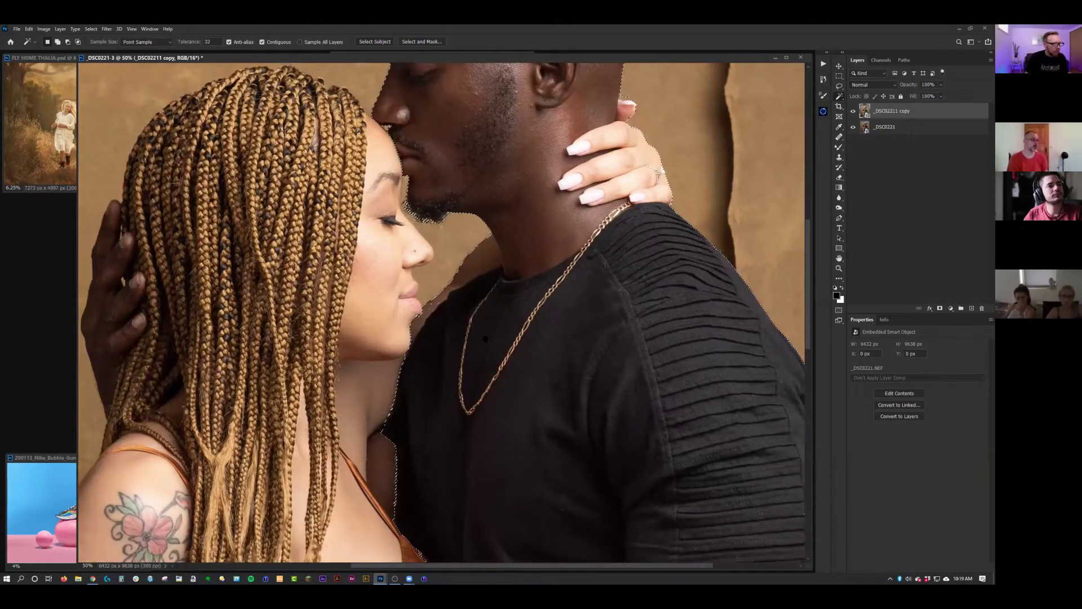
- Try adding the man's forearm and hand over the dress to the selection with the Magic Wand, undoing each attempt
scroll(485, 339, down, 10)
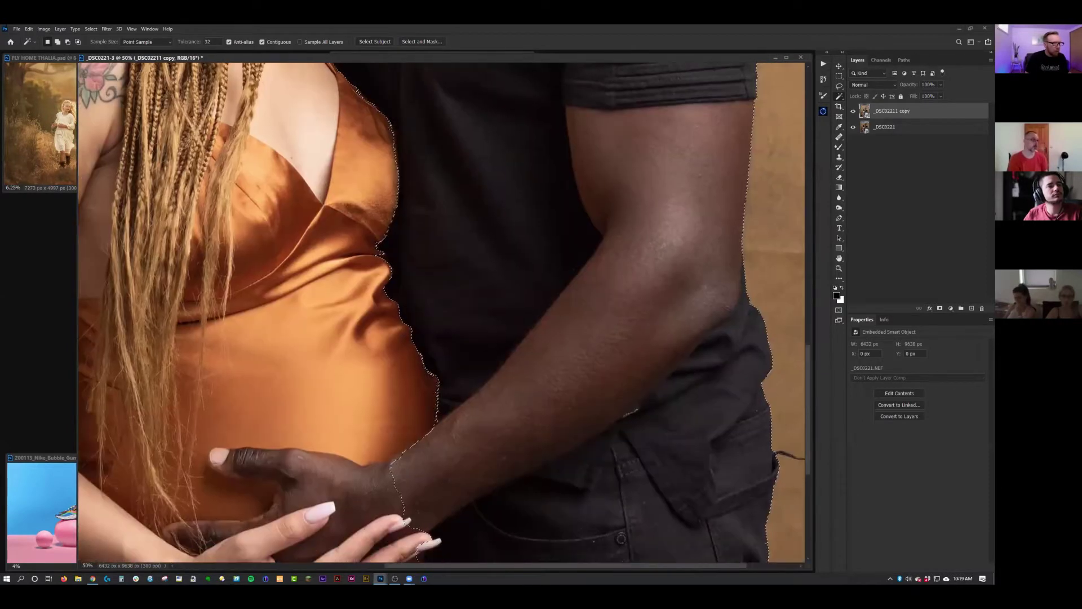
drag(354, 501, 433, 362)
shift+click(444, 380)
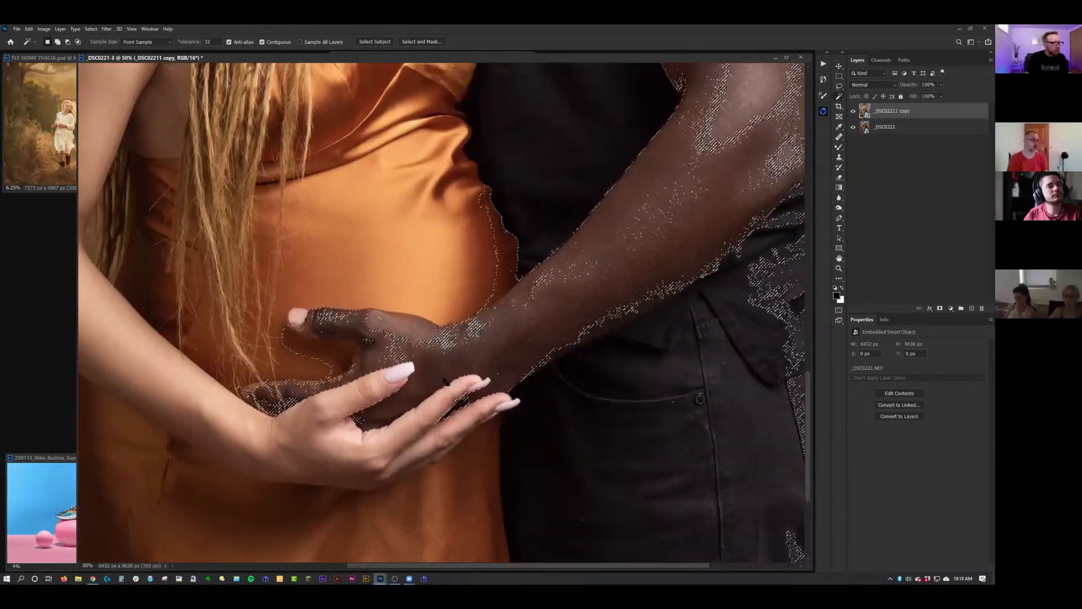
key(ctrl+z)
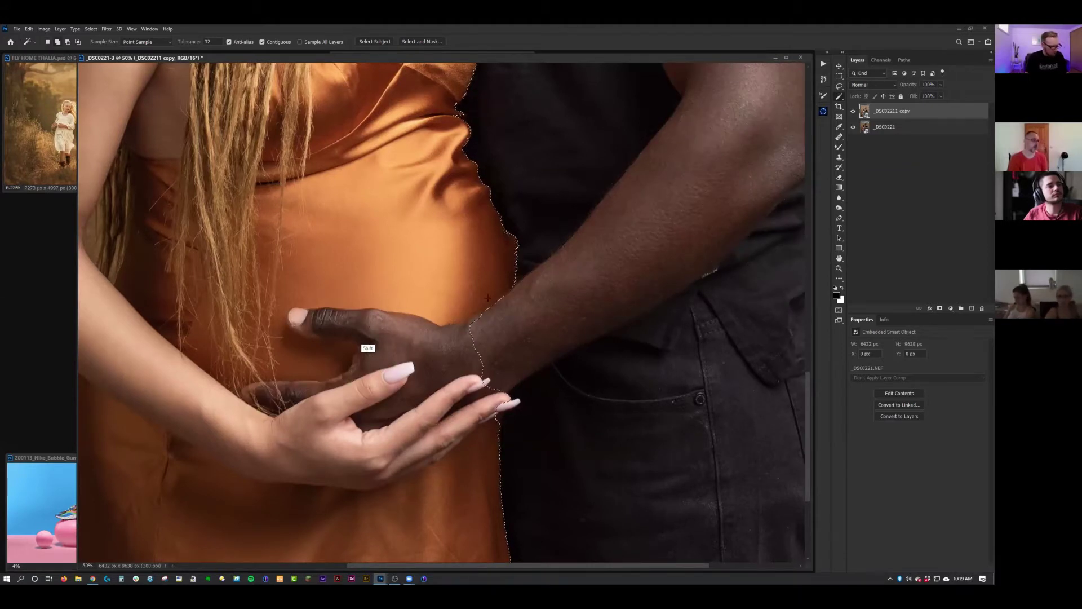
shift+click(368, 330)
key(ctrl+z)
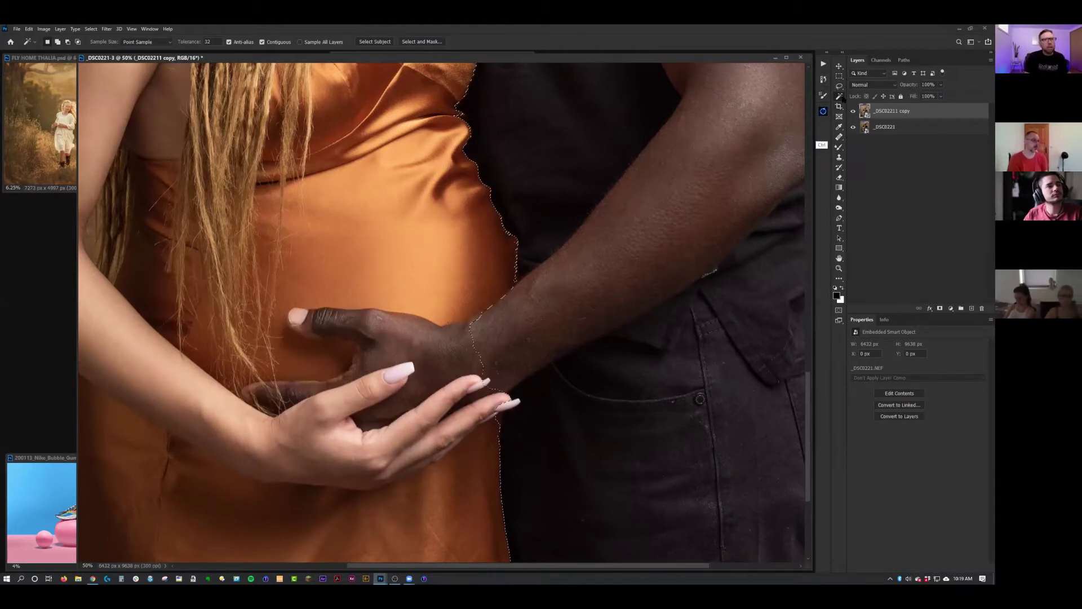
- Refine the selection around the man's hand with the Quick Selection tool, adding his wrist and subtracting the dress between thumb and fingers
right_click(840, 97)
click(880, 104)
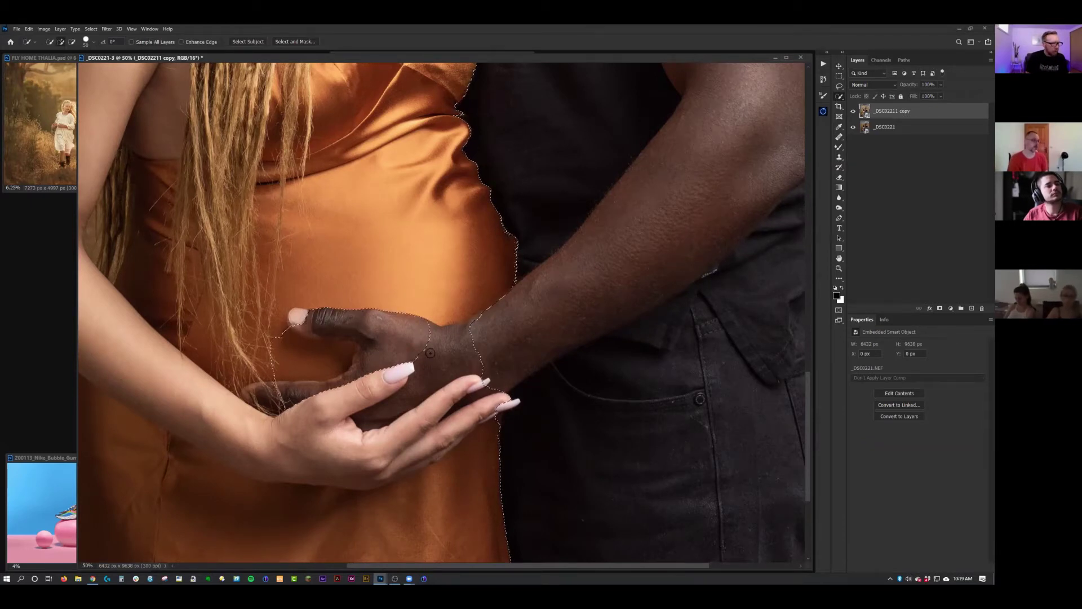
mouse_move(431, 354)
mouse_down()
mouse_move(434, 368)
mouse_move(464, 343)
mouse_move(479, 358)
mouse_up()
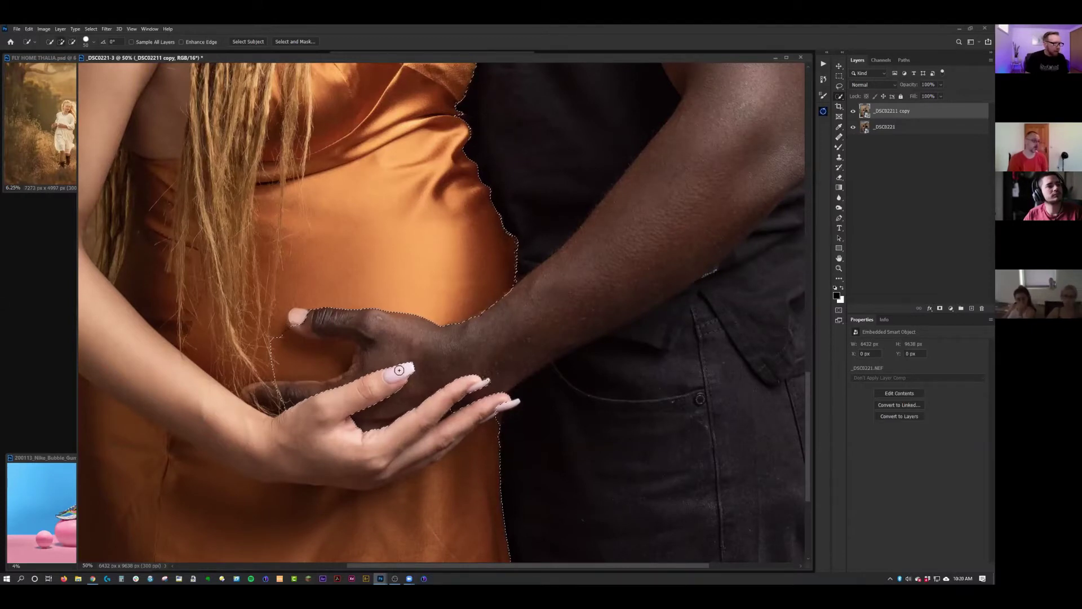
drag(290, 357, 317, 361)
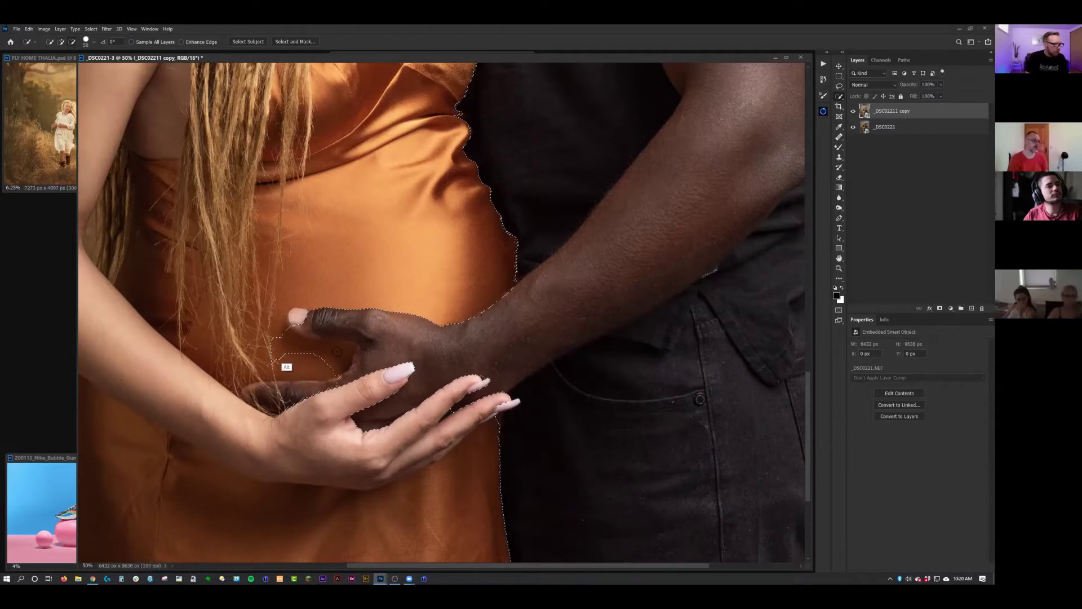
drag(337, 355, 366, 367)
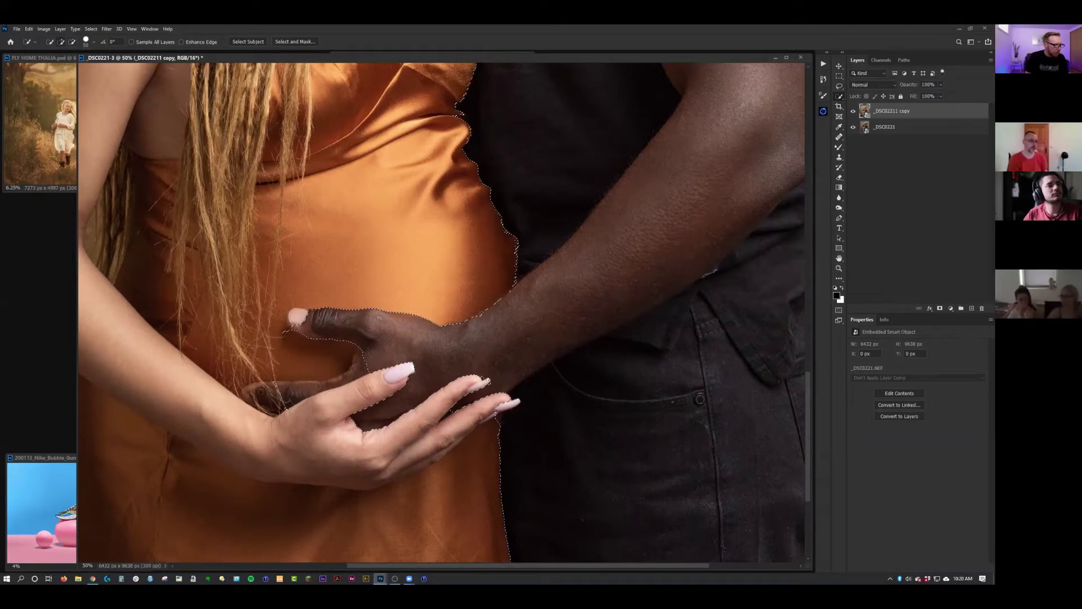
drag(261, 392, 506, 337)
- Show the couple photo in full screen mode and add a layer mask from the man's selection to the brighter upper copy
key(ctrl+minus)
key(ctrl+minus)
key(ctrl+minus)
key(ctrl+minus)
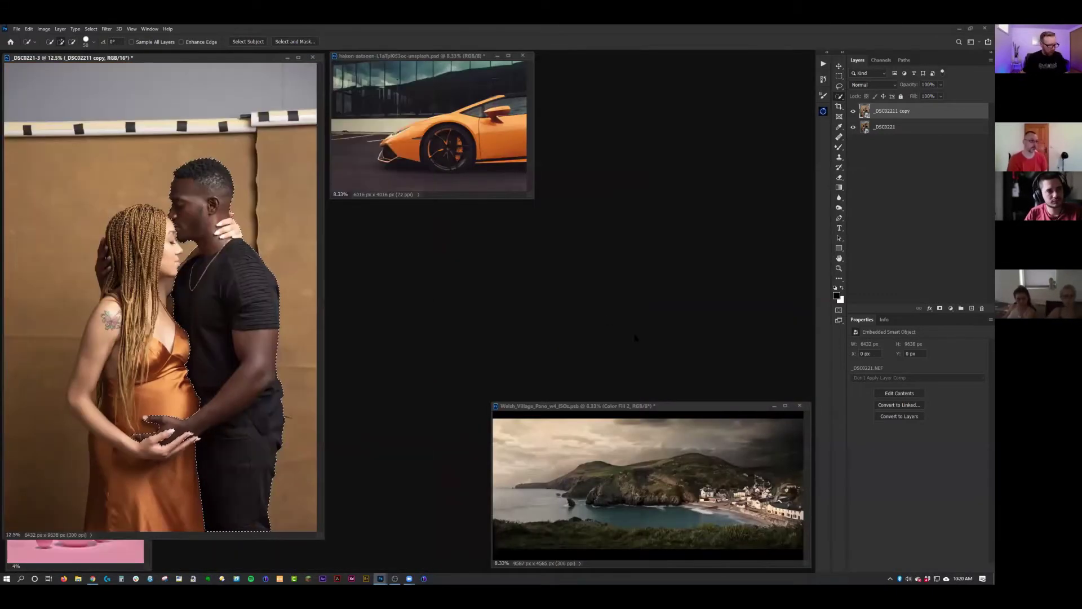
key(f)
key(ctrl+plus)
key(ctrl+plus)
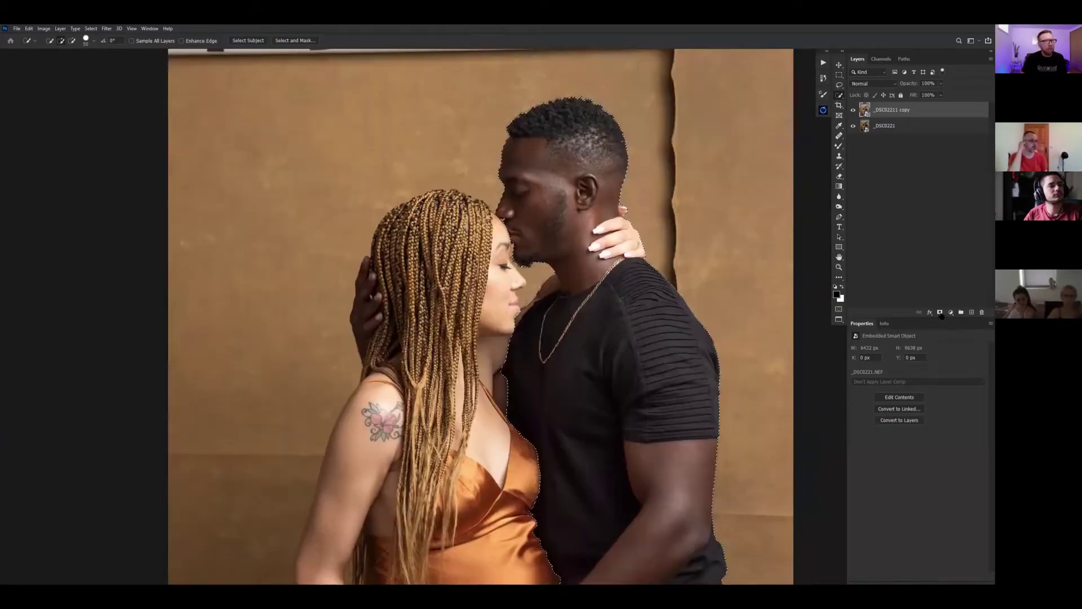
click(940, 313)
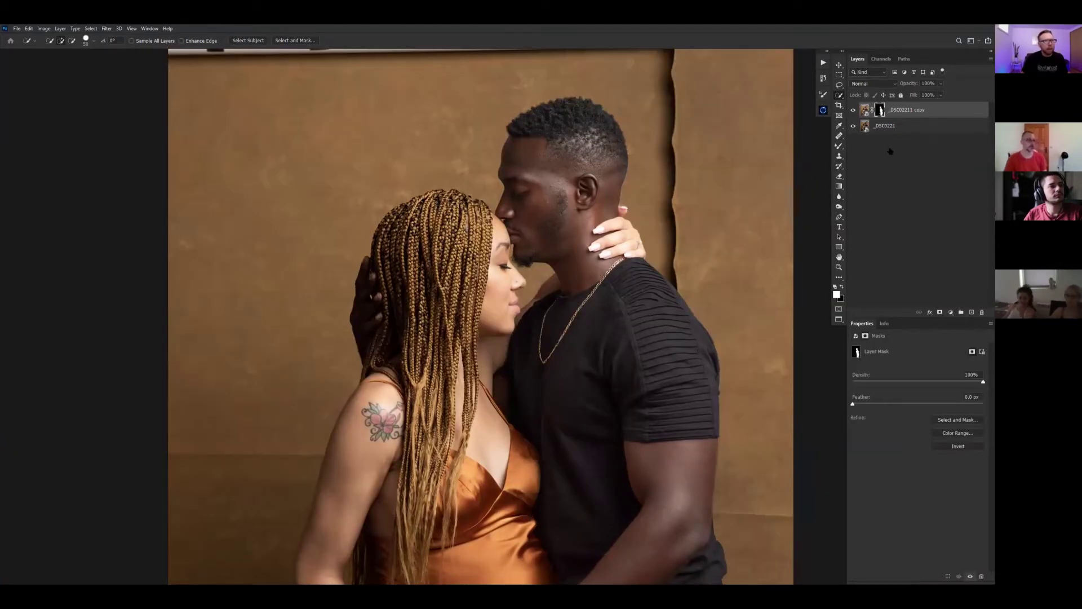
- Compare the whole photo with and without the masked brighter copy by toggling that layer's visibility, leaving it shown
key(ctrl+minus)
key(ctrl+minus)
key(ctrl+minus)
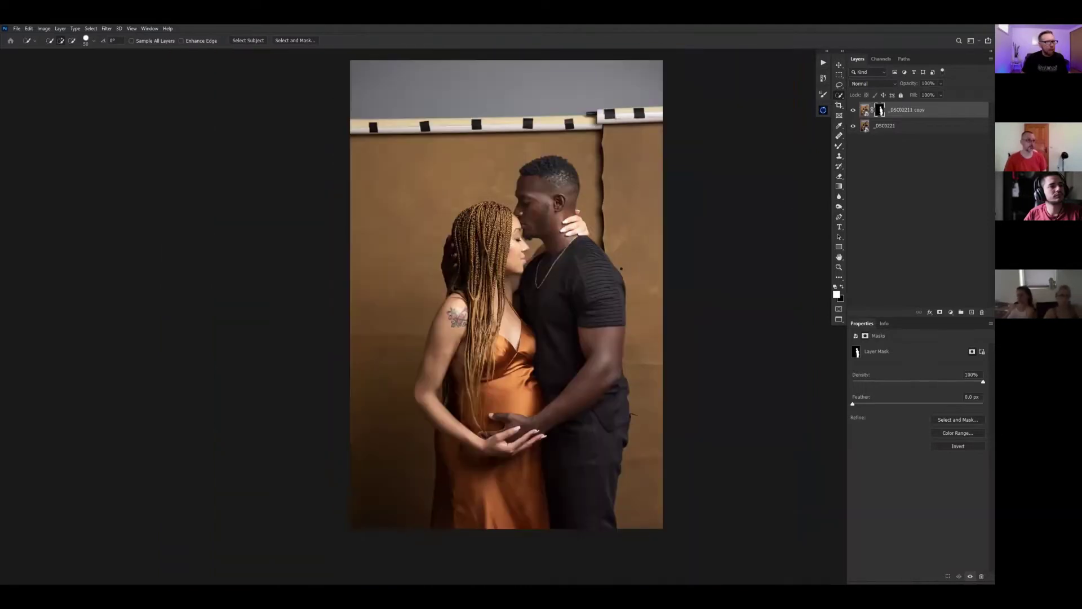
click(853, 110)
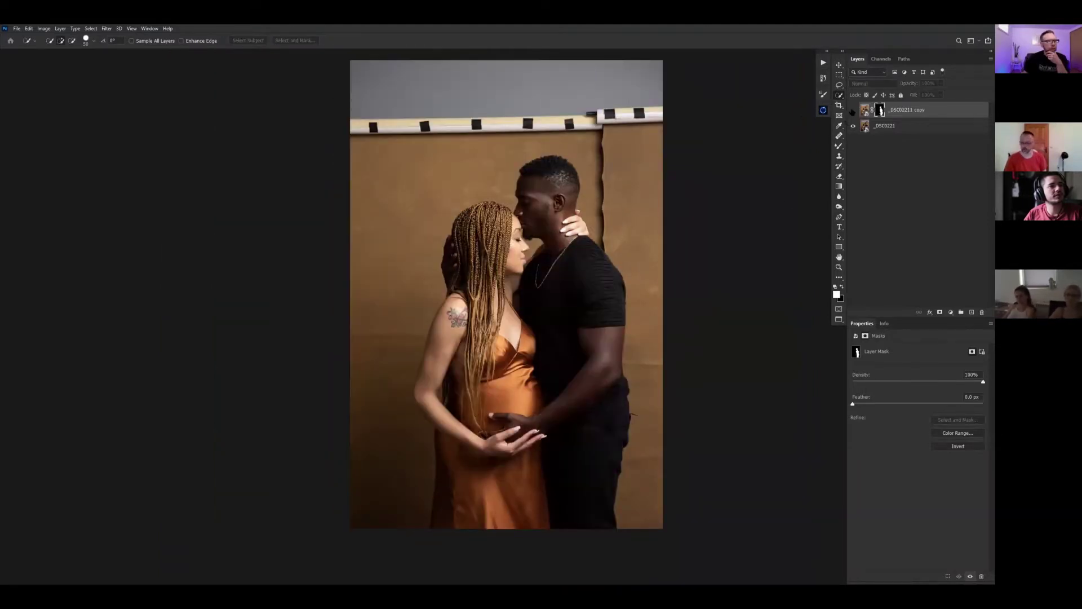
click(853, 110)
click(853, 109)
click(853, 110)
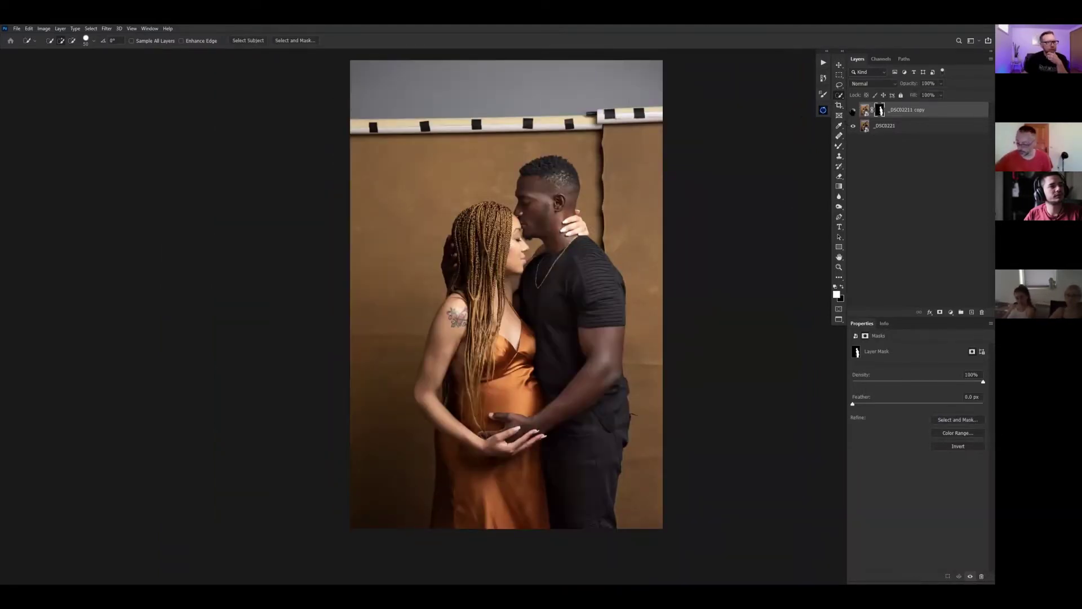
click(853, 110)
click(853, 109)
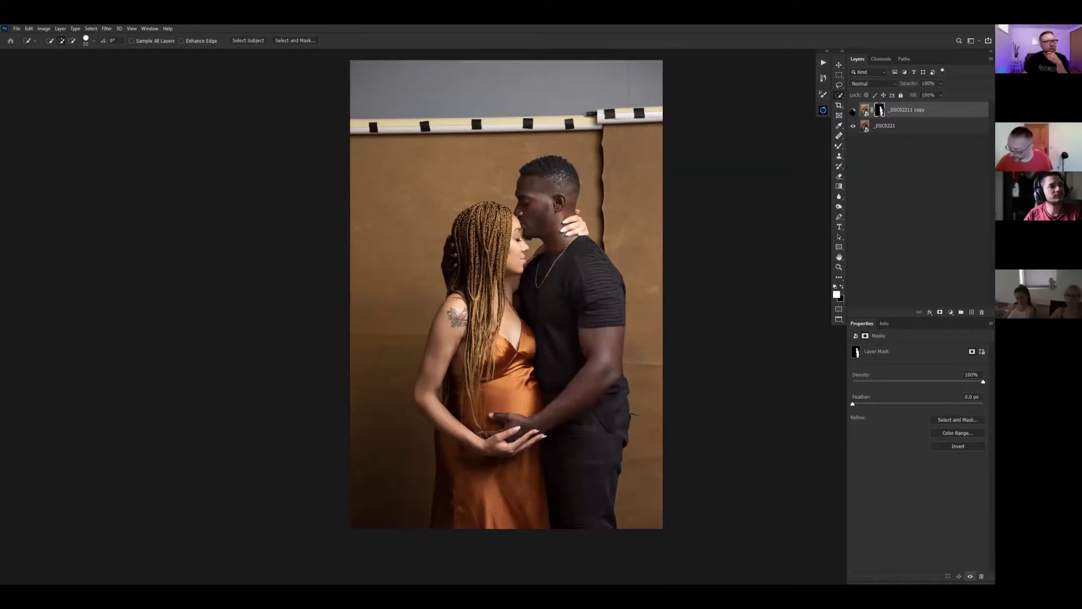
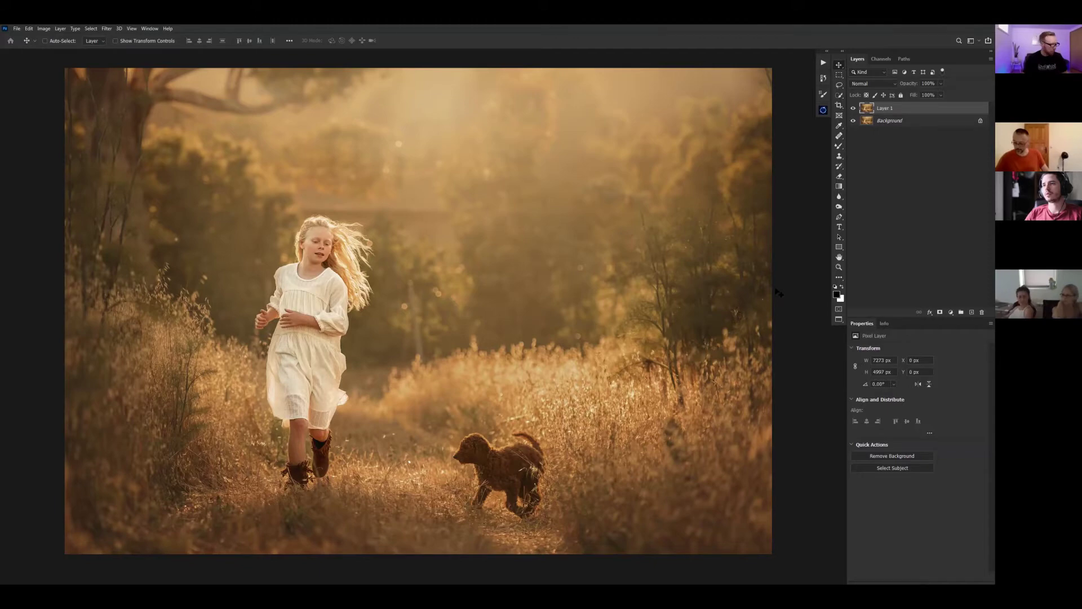
- Examine the girl, the puppy and the surrounding tall grass up close in the field photo
scroll(681, 384, up, 2)
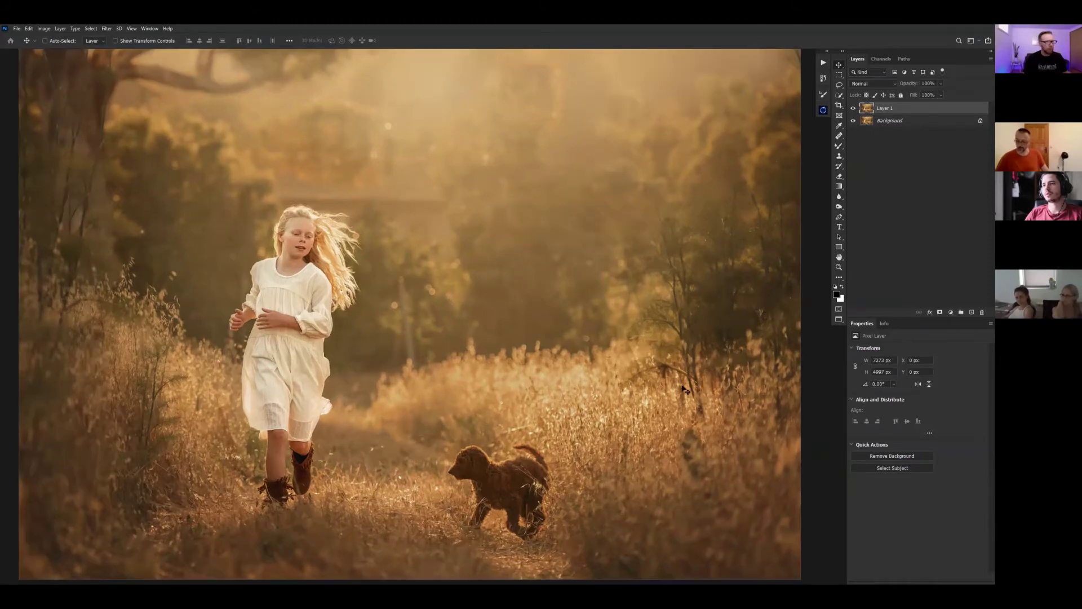
scroll(562, 401, up, 2)
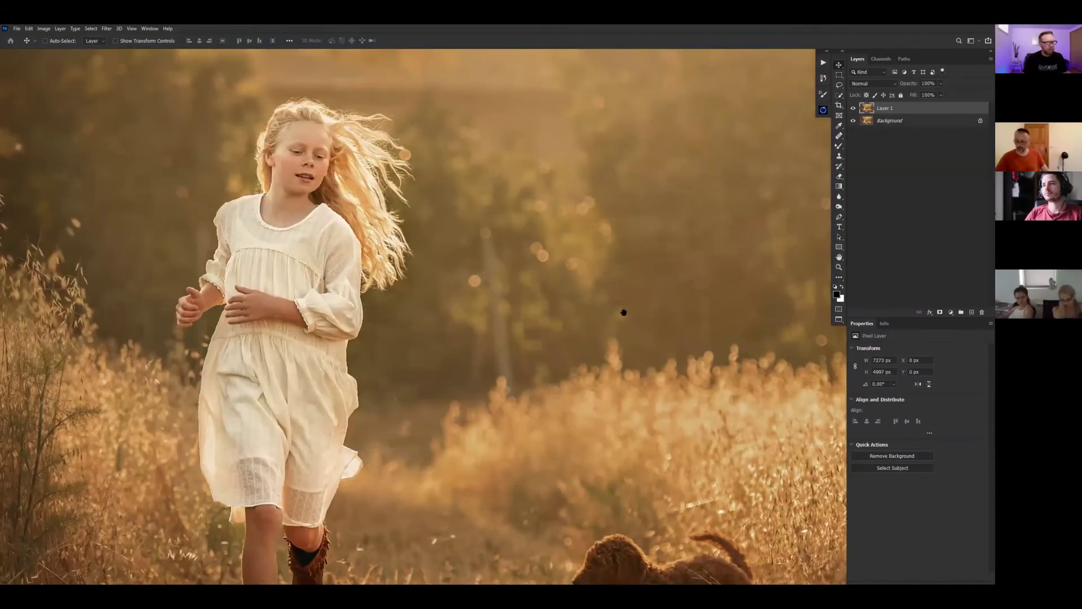
drag(609, 310, 567, 371)
drag(645, 360, 530, 355)
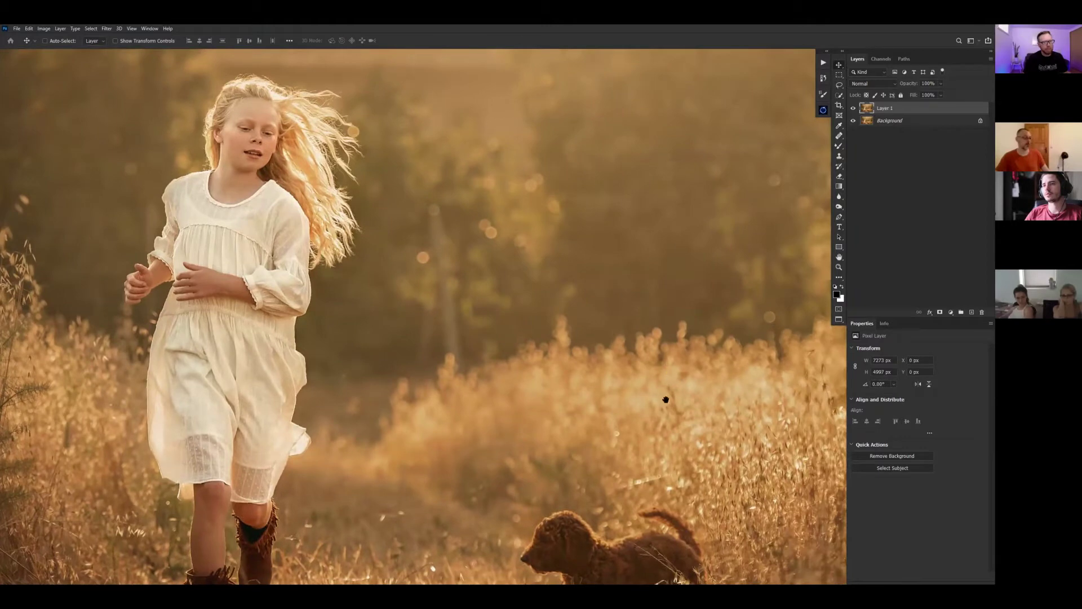
drag(667, 398, 601, 302)
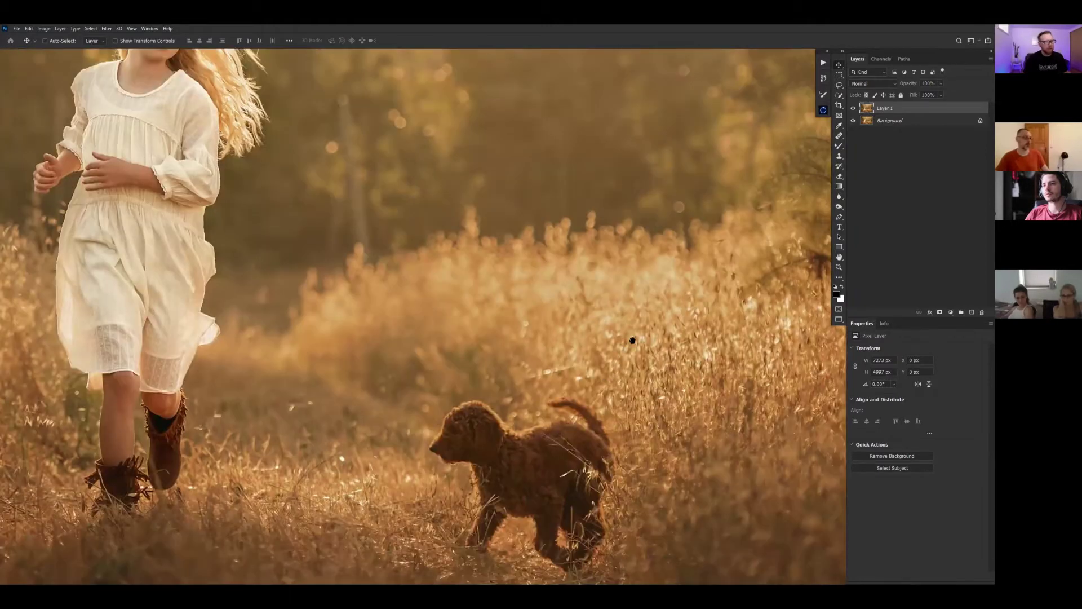
drag(632, 341, 689, 351)
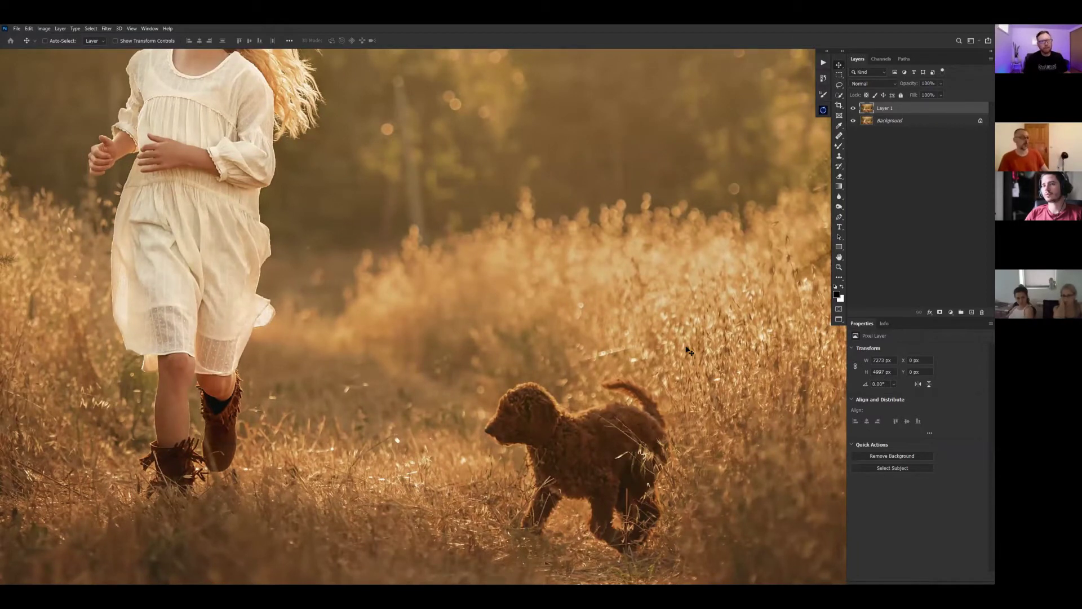
scroll(633, 361, up, 3)
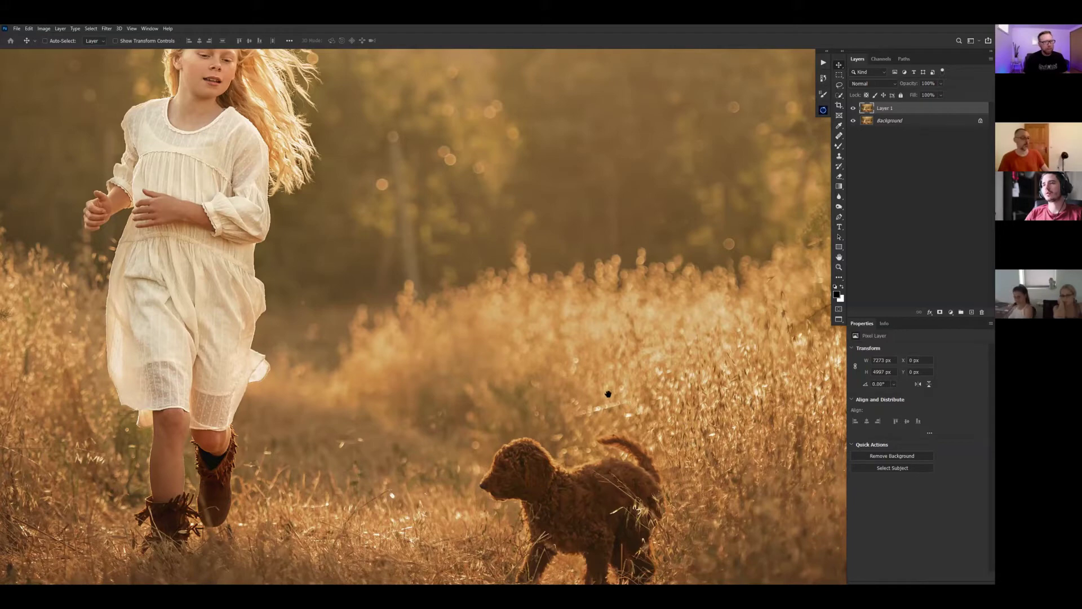
drag(678, 394, 596, 349)
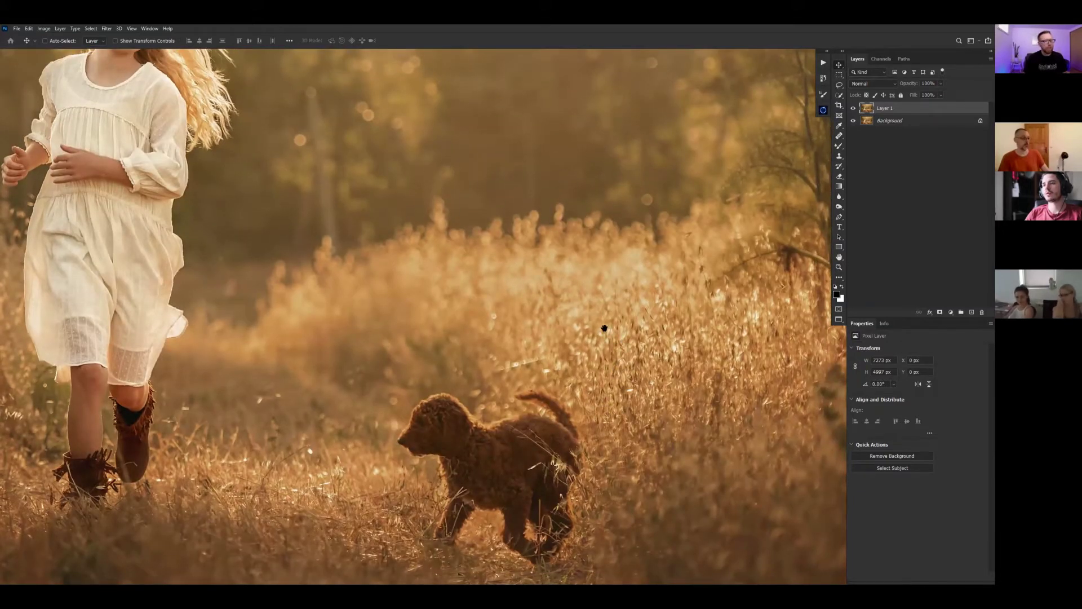
drag(605, 328, 603, 389)
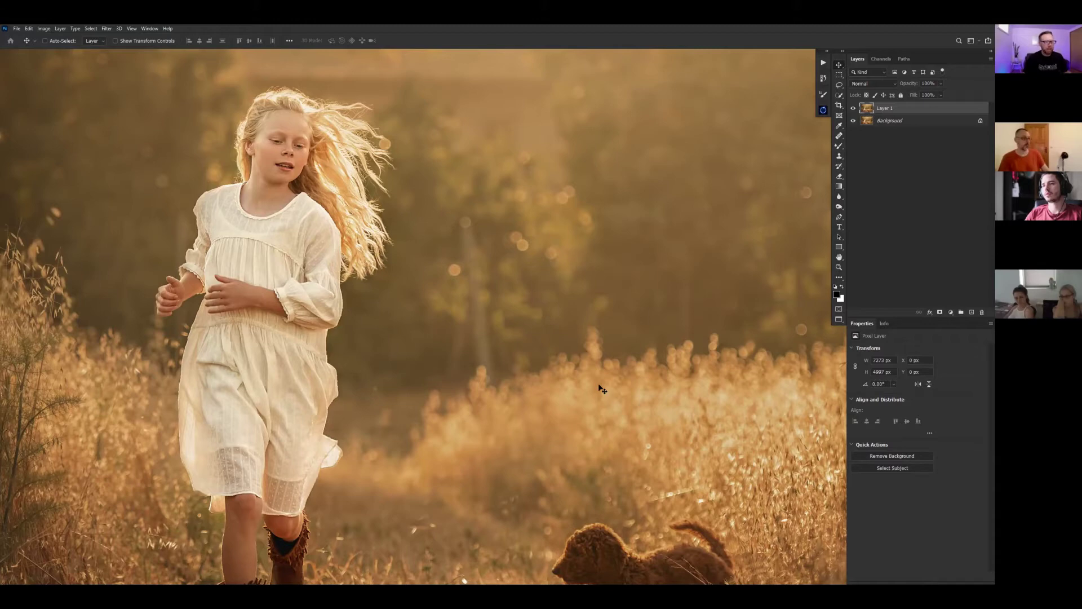
scroll(666, 379, down, 5)
scroll(657, 326, right, 5)
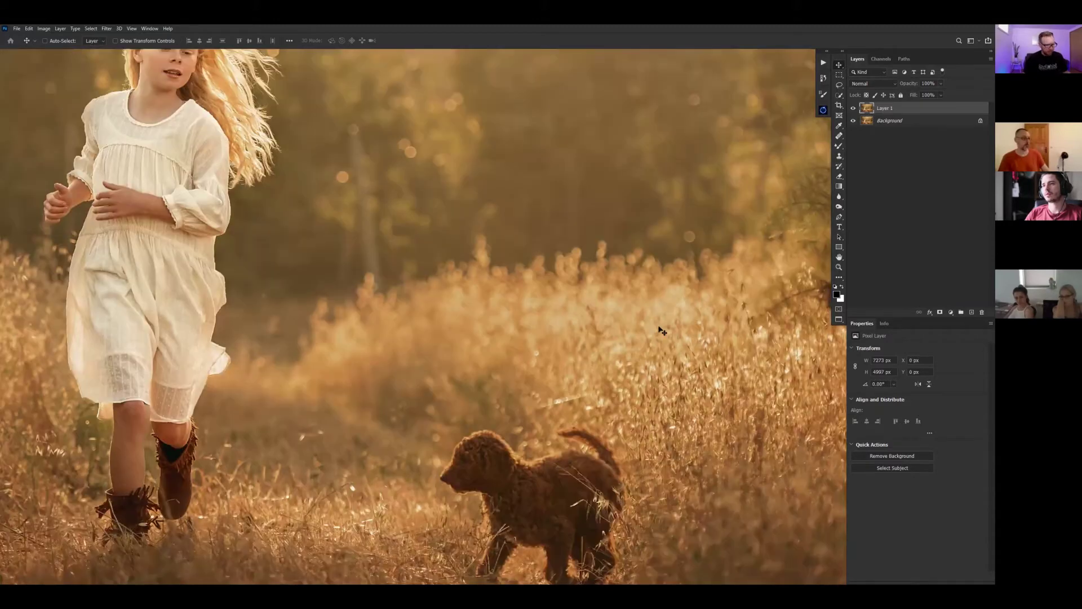
scroll(658, 327, down, 2)
- Cover the puppy's tail with grass sampled beside it on Layer 1, using the Clone Stamp tool with an enlarged brush
key(s)
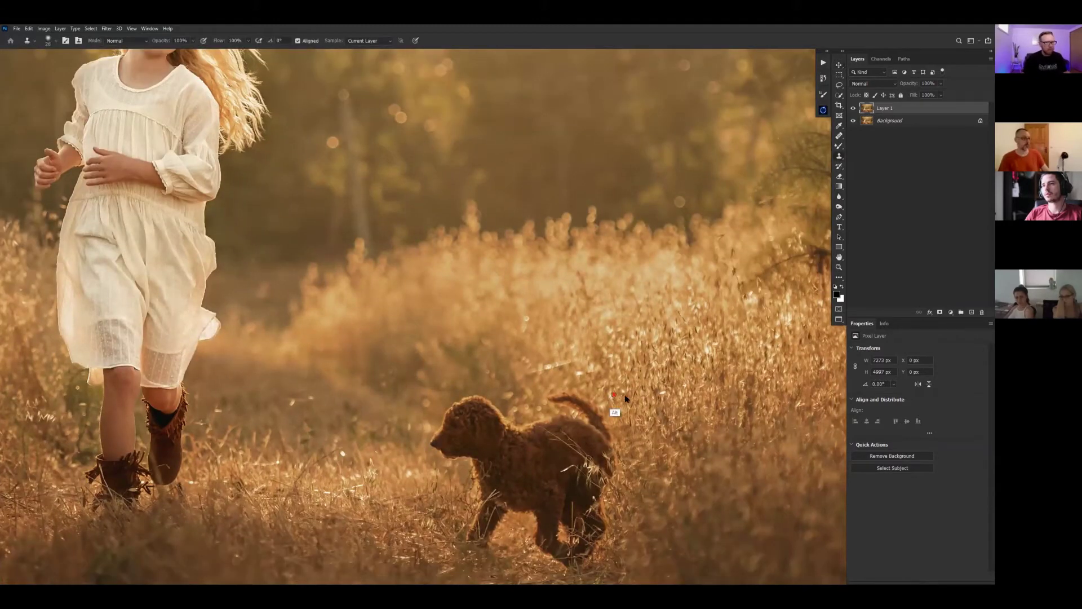
drag(613, 395, 664, 414)
scroll(678, 359, down, 4)
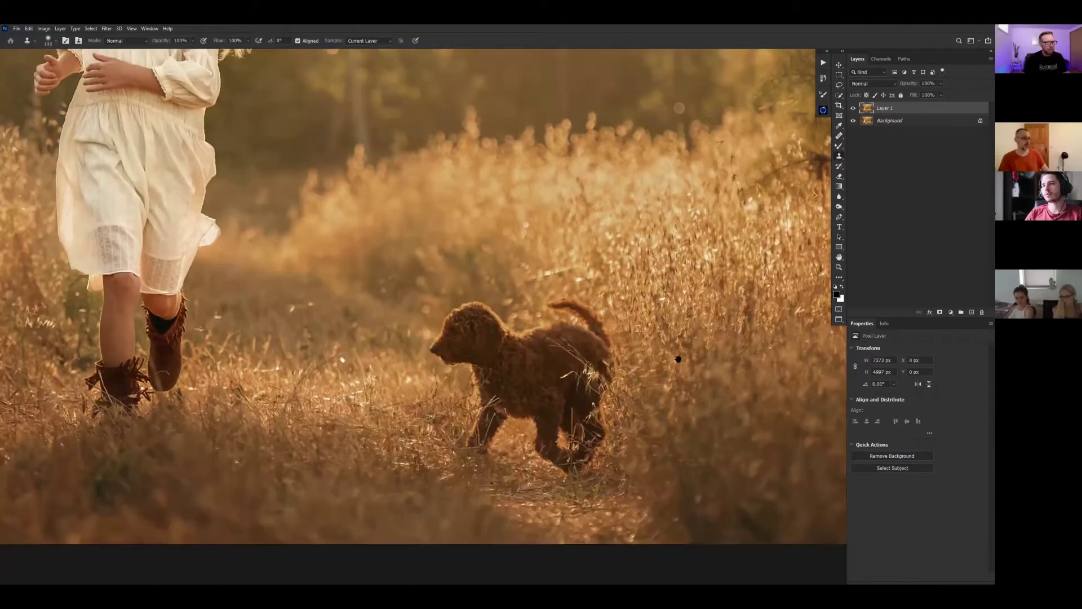
scroll(688, 370, down, 2)
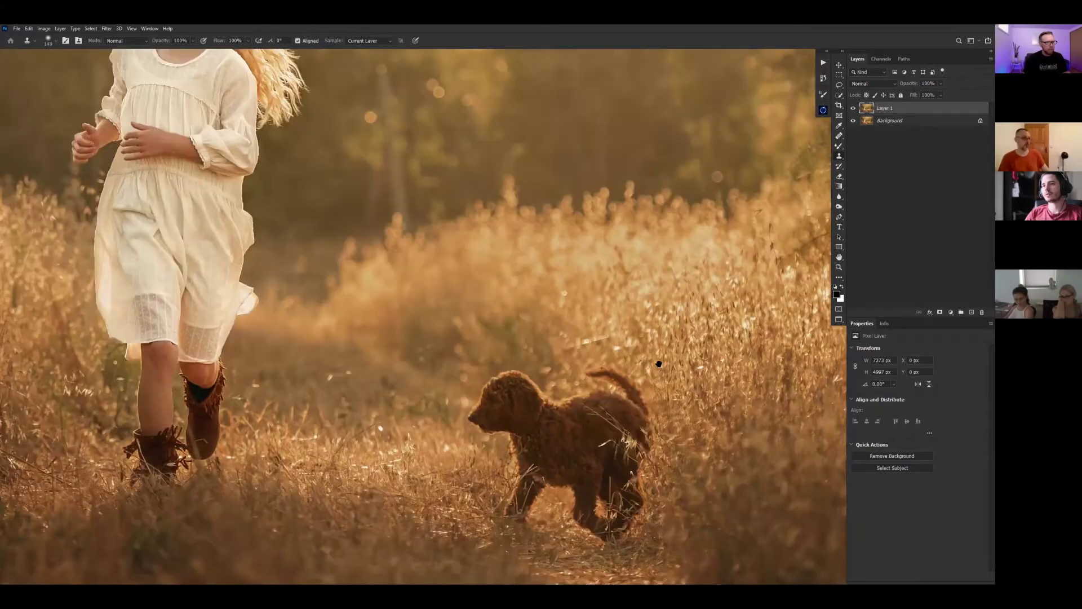
scroll(689, 400, down, 3)
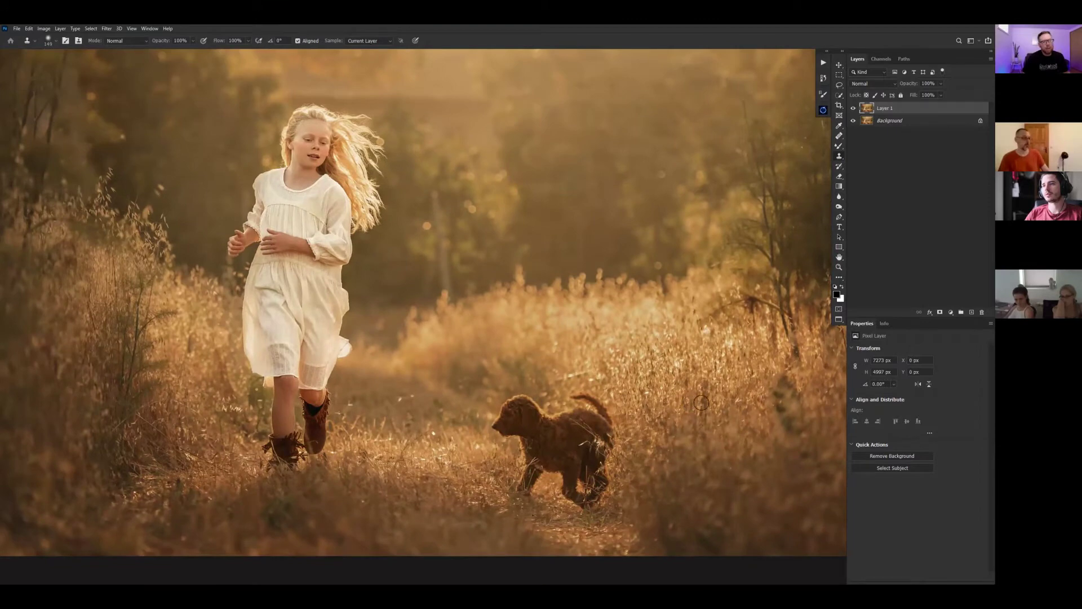
scroll(688, 411, up, 4)
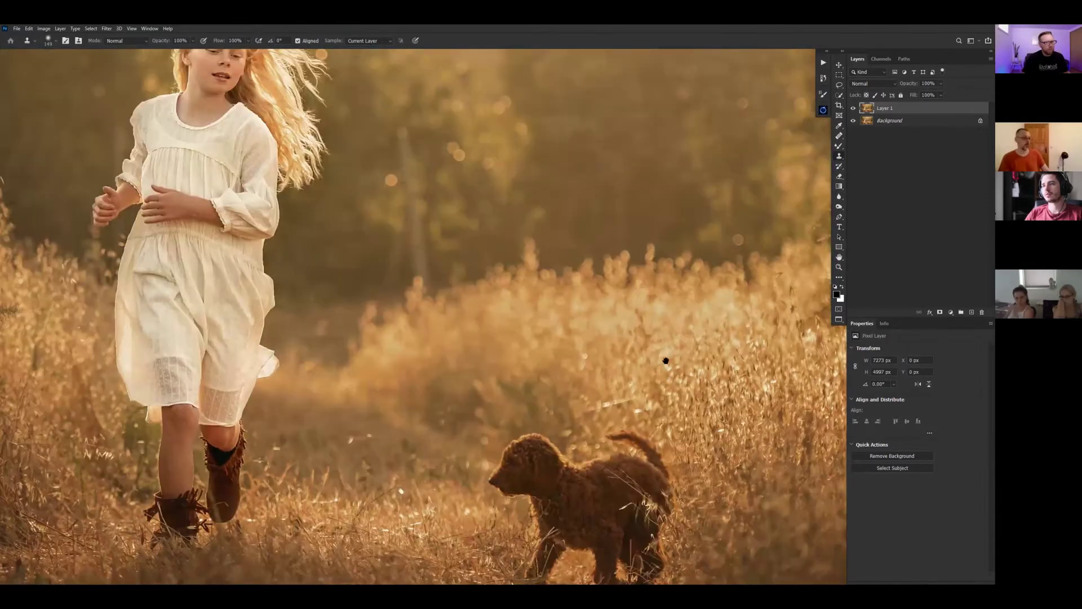
scroll(519, 244, down, 1)
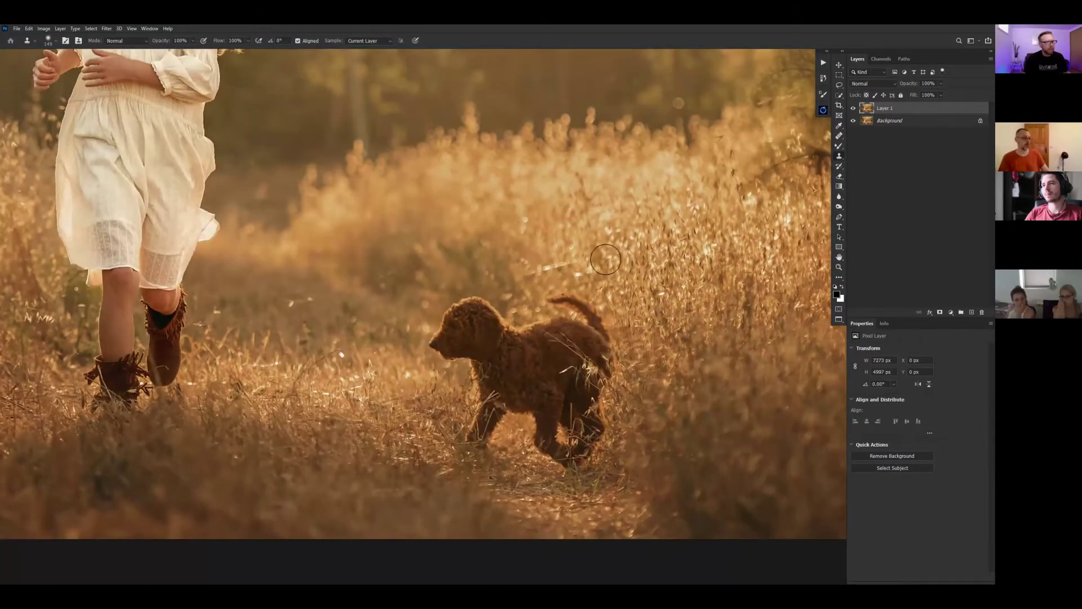
scroll(489, 243, up, 2)
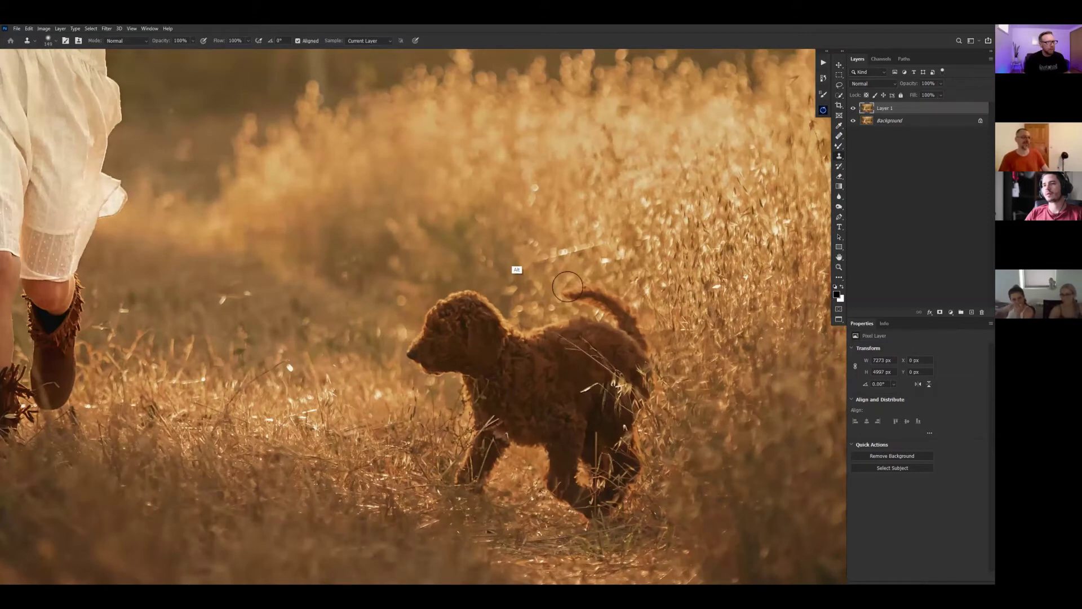
mouse_move(577, 294)
mouse_down()
mouse_move(590, 314)
mouse_move(577, 326)
mouse_move(611, 316)
mouse_move(623, 338)
mouse_up()
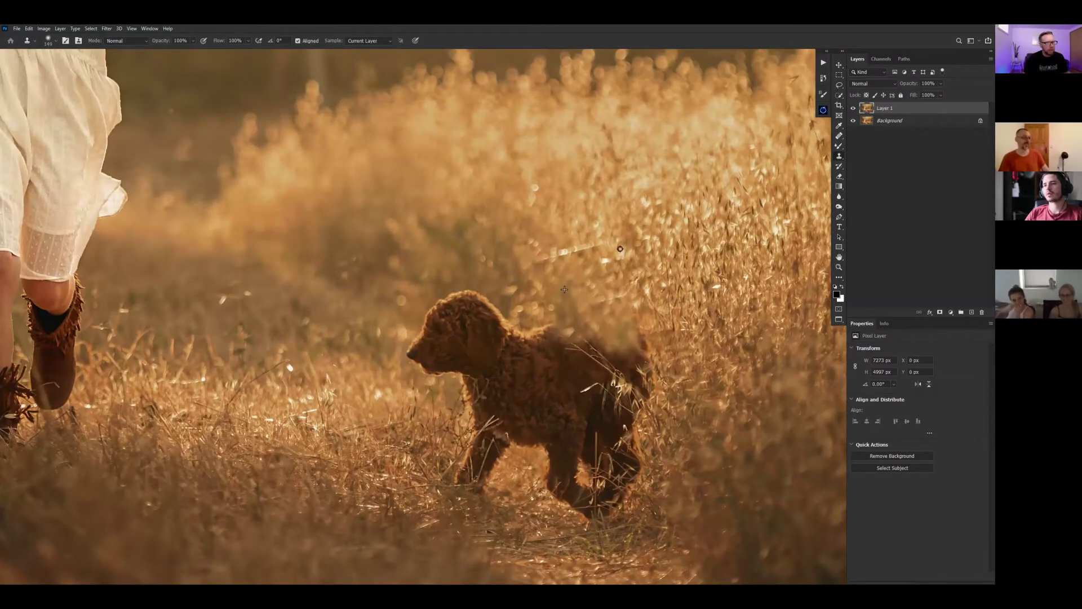
- Clone grass sampled above the puppy over its back and the top of its head on Layer 1
key(alt)
alt+click(539, 292)
drag(556, 335, 589, 353)
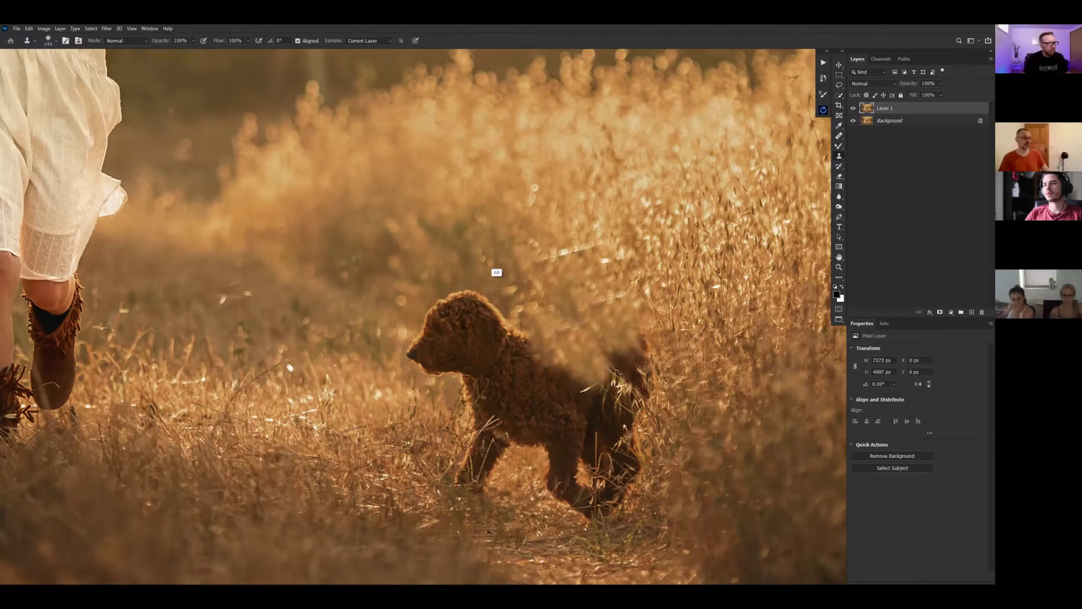
mouse_move(431, 326)
mouse_down()
mouse_move(516, 330)
mouse_move(527, 350)
mouse_up()
alt+click(511, 270)
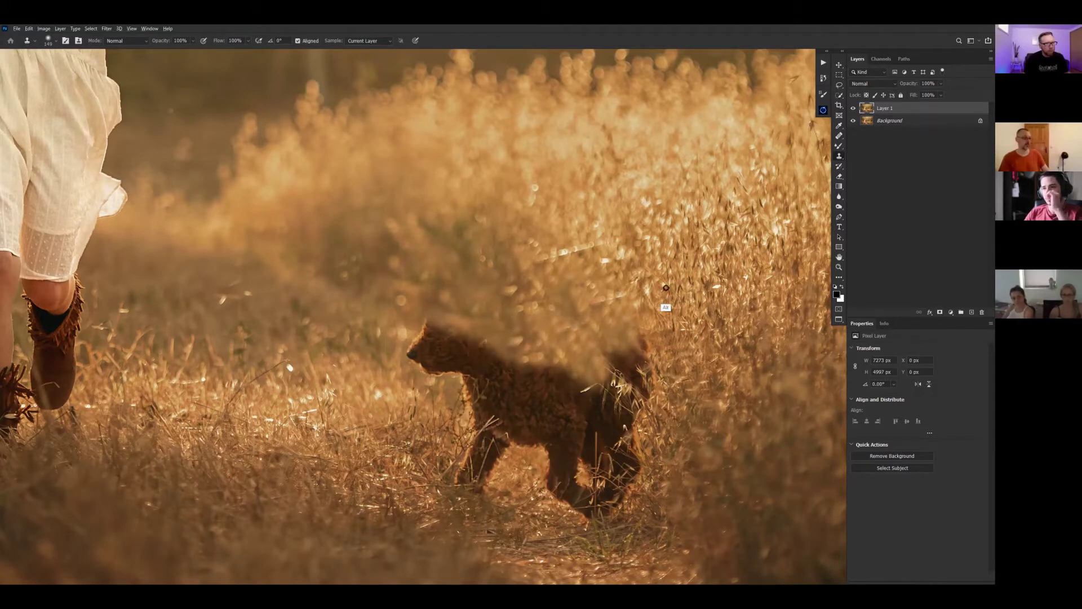
- Cover the puppy's hindquarters and rearmost leg with grass sampled beside them, reducing the Clone Stamp brush for the leg
mouse_move(666, 329)
mouse_down()
mouse_move(633, 360)
mouse_move(617, 341)
mouse_move(652, 331)
mouse_move(643, 401)
mouse_move(596, 389)
mouse_move(604, 376)
mouse_move(611, 435)
mouse_up()
key(alt)
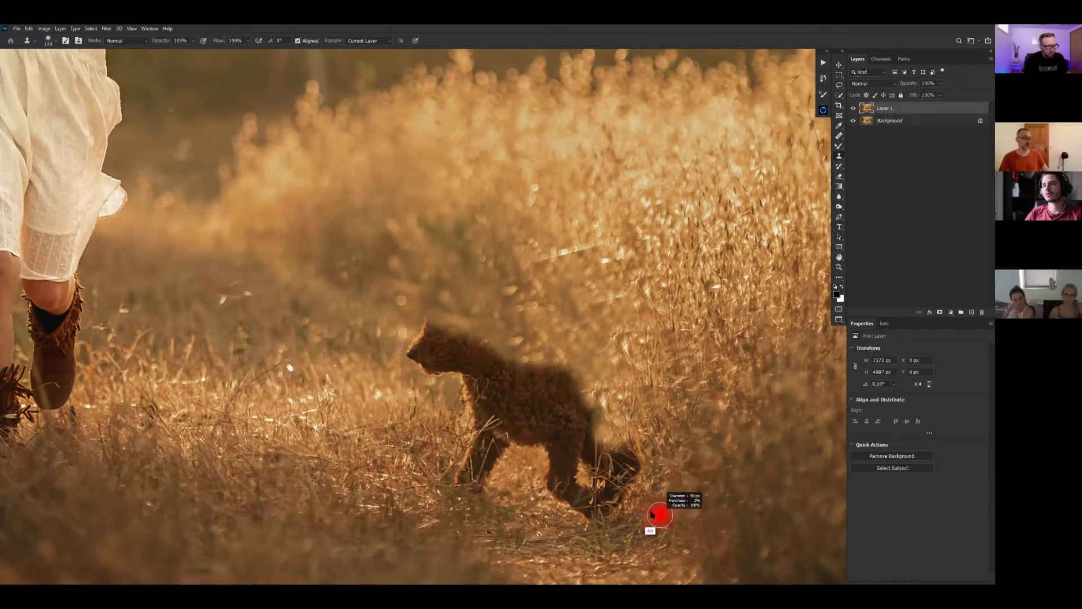
alt+click(645, 519)
mouse_move(629, 510)
mouse_down()
mouse_move(604, 500)
mouse_move(611, 477)
mouse_move(635, 467)
mouse_move(606, 458)
mouse_move(613, 475)
mouse_move(602, 450)
mouse_move(612, 476)
mouse_up()
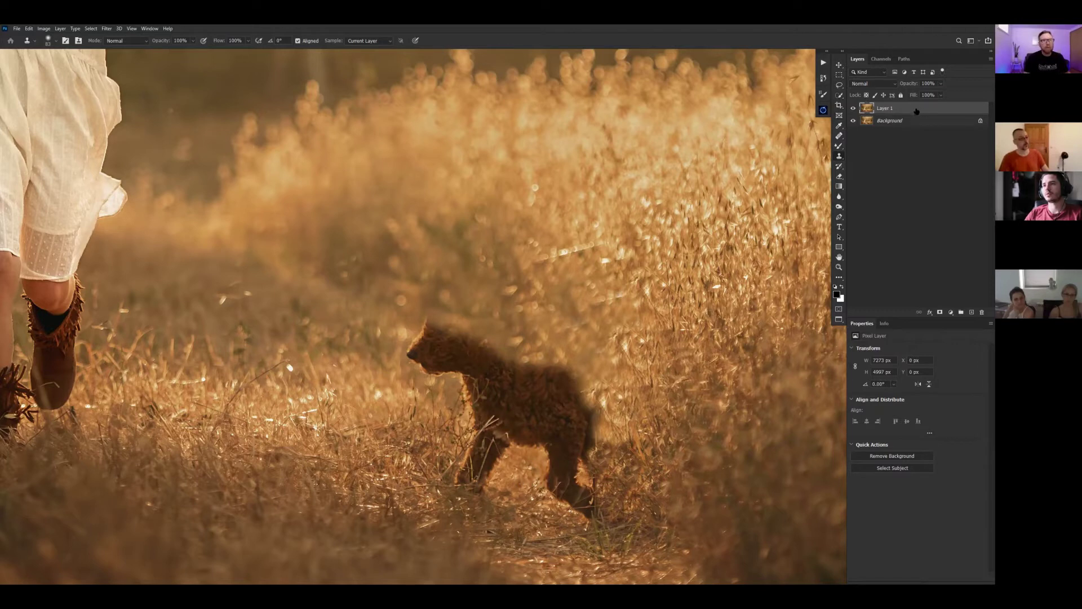
- Delete the cloned Layer 1 and make a fresh duplicate of the Background layer
drag(918, 111, 982, 311)
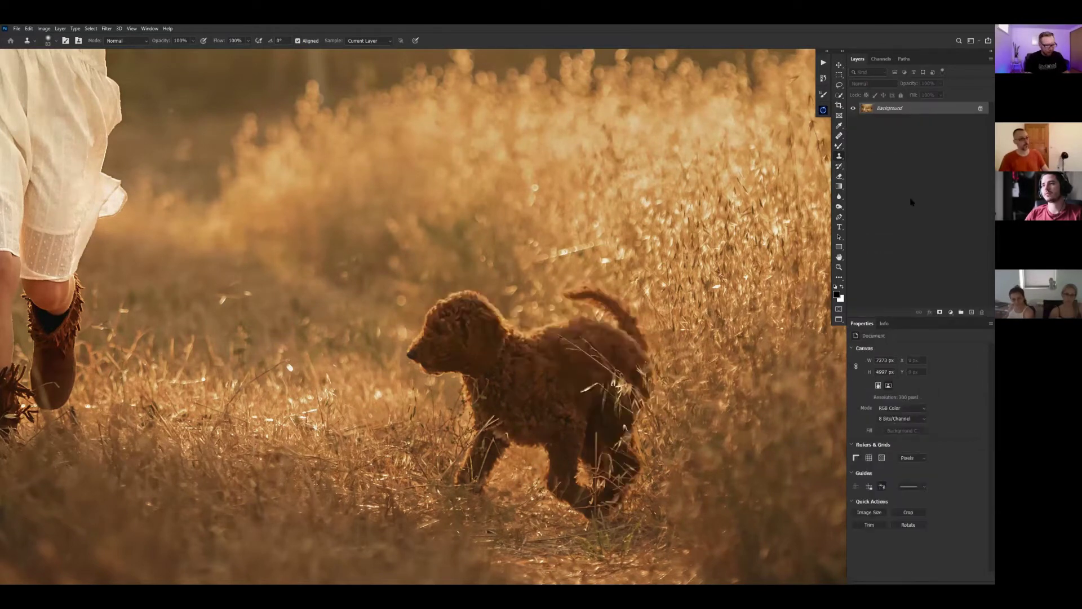
key(ctrl+j)
- Outline the whole puppy, including its legs and tail, with a loose freehand lasso selection
key(l)
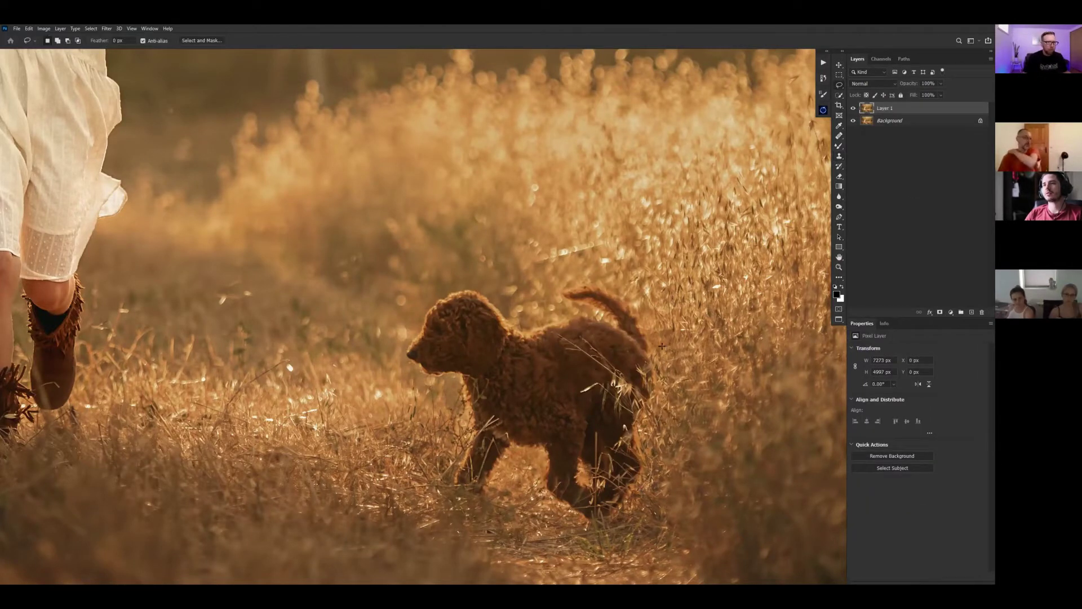
mouse_move(613, 297)
mouse_down()
mouse_move(558, 289)
mouse_move(523, 322)
mouse_move(511, 300)
mouse_move(475, 284)
mouse_move(442, 282)
mouse_move(406, 301)
mouse_move(399, 360)
mouse_move(446, 386)
mouse_move(456, 436)
mouse_up()
mouse_move(456, 492)
mouse_down()
mouse_move(485, 500)
mouse_move(506, 481)
mouse_up()
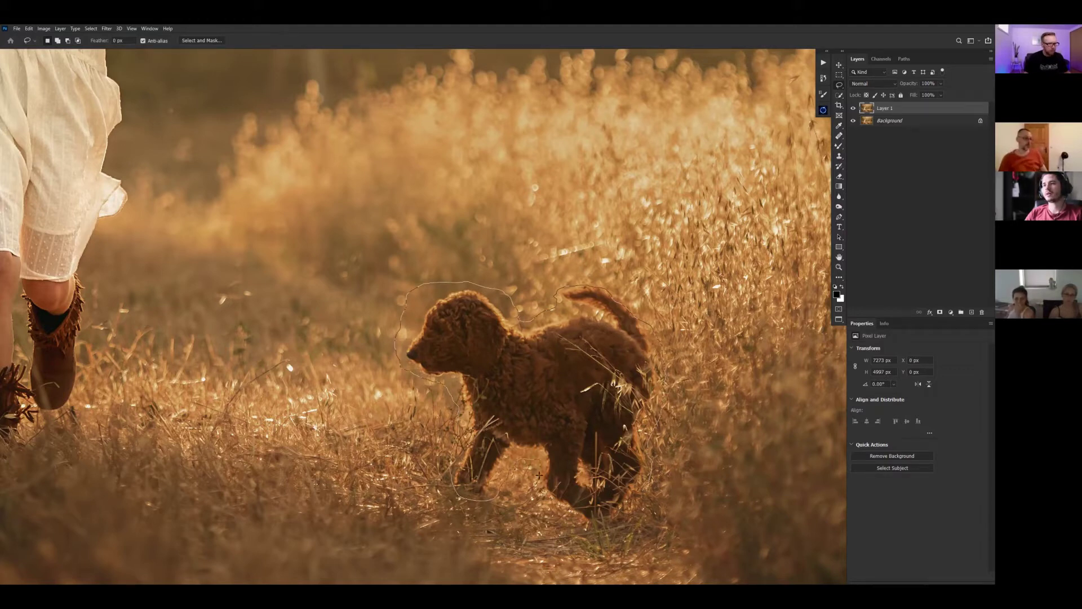
drag(640, 510, 648, 484)
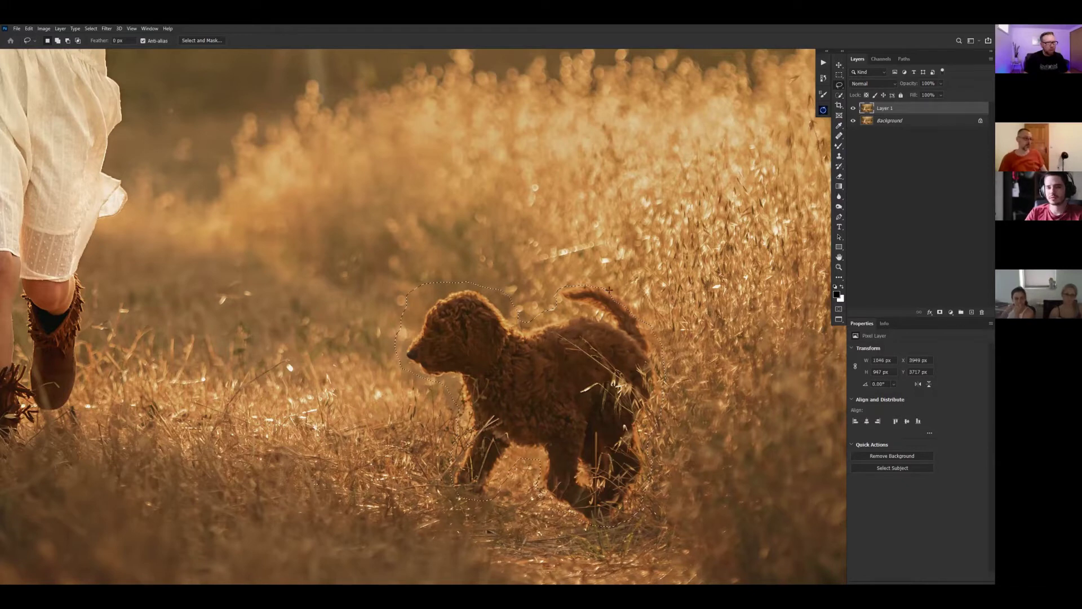
key(shift)
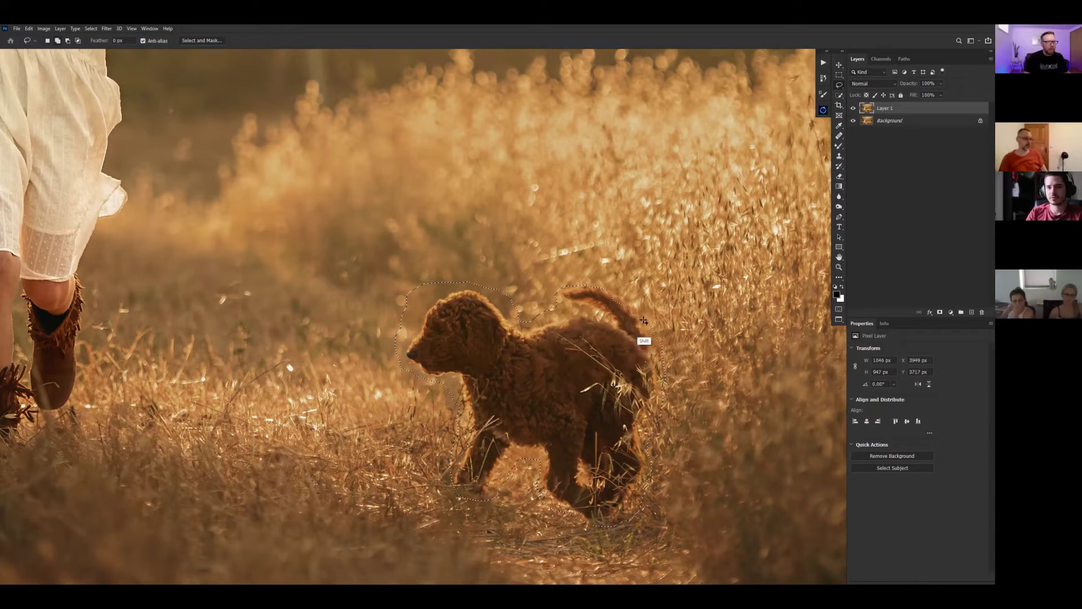
drag(565, 286, 550, 307)
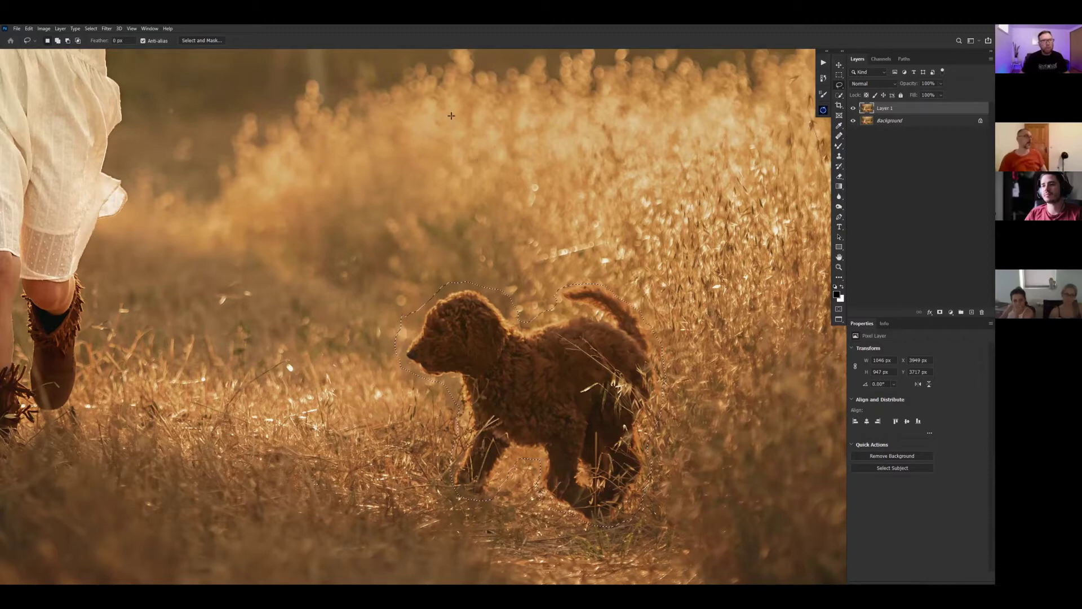
- Fill the puppy selection with Content-Aware contents at Normal mode and 100% opacity with Color Adaptation on, and clear the selection
click(29, 29)
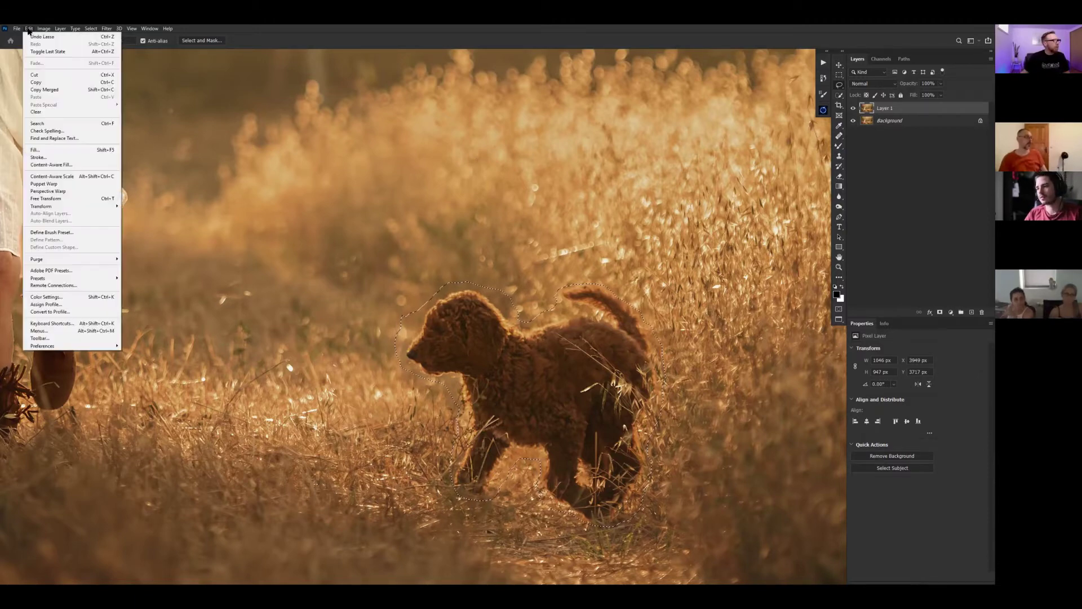
click(72, 150)
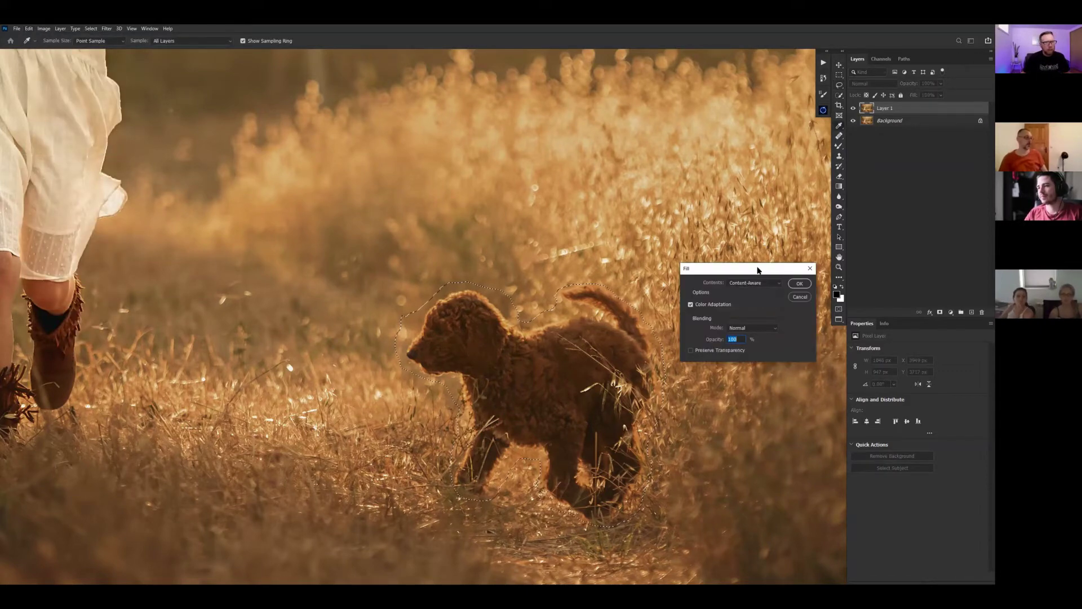
drag(735, 193, 735, 186)
click(740, 200)
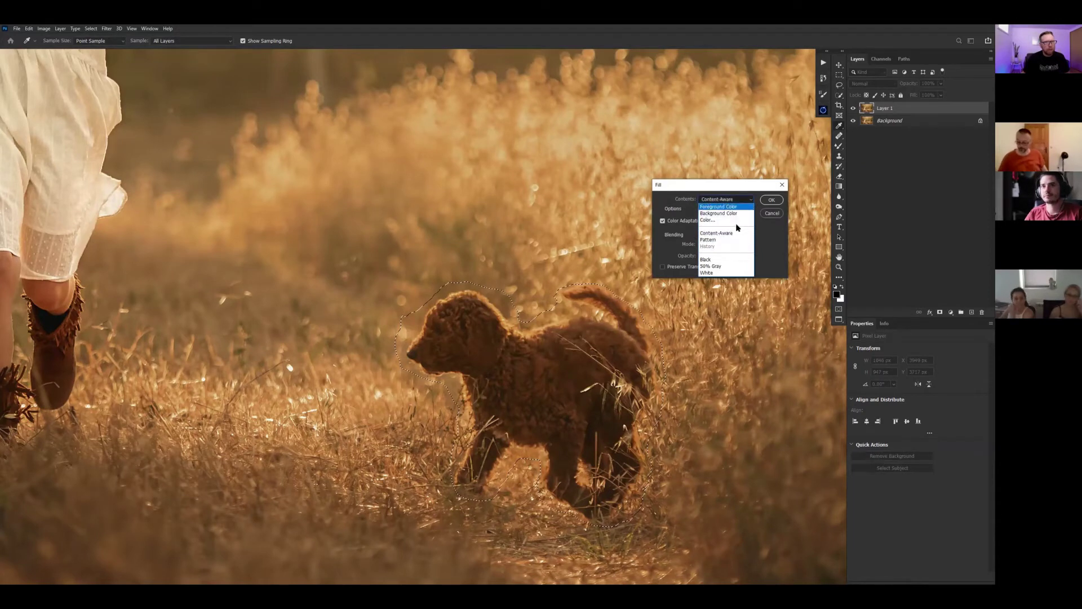
click(736, 233)
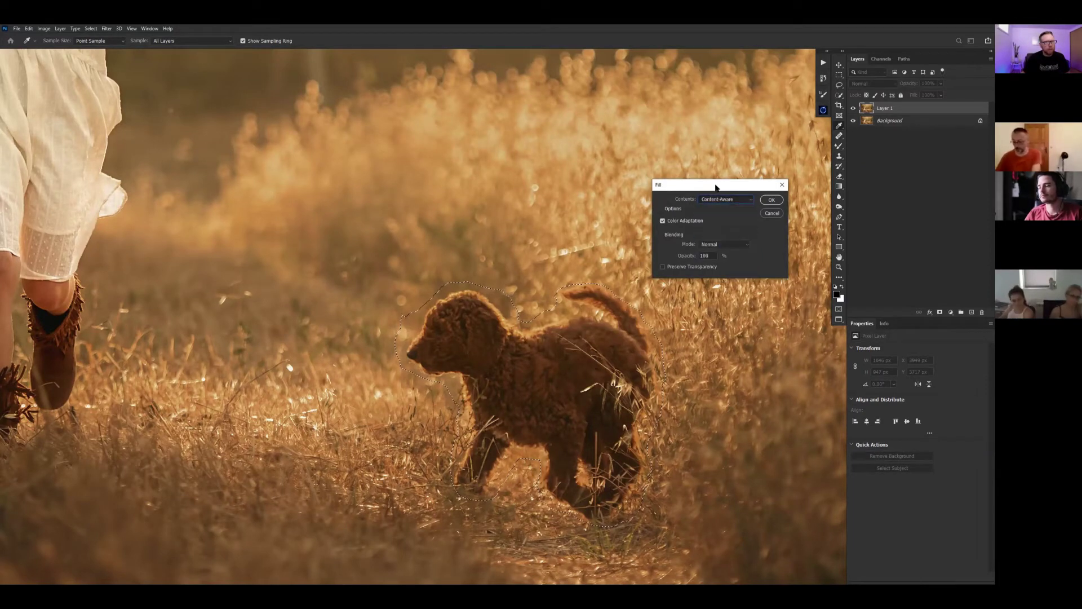
drag(696, 184, 673, 136)
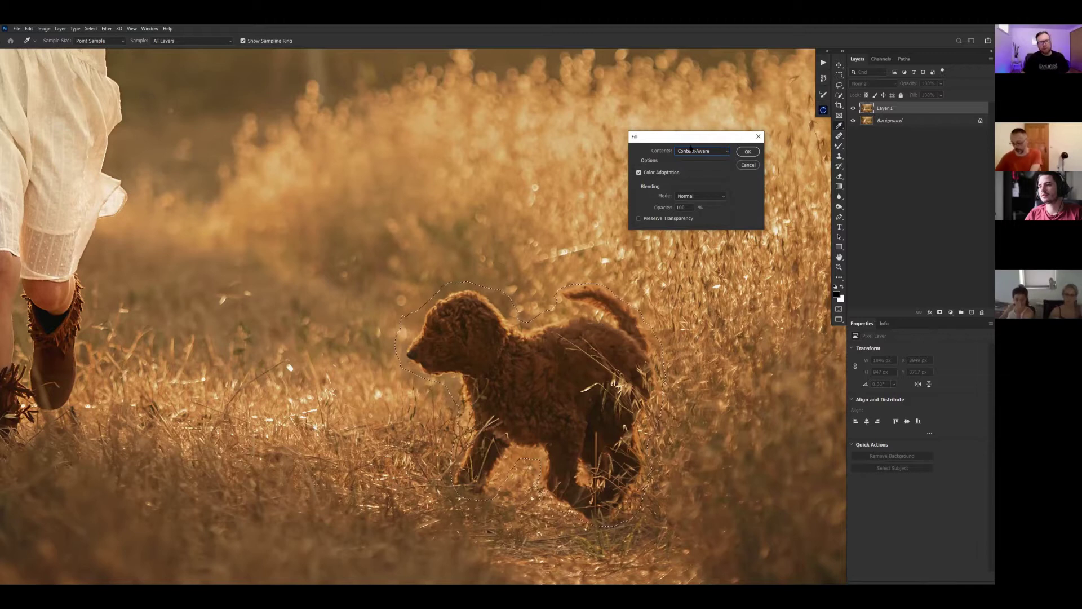
click(747, 152)
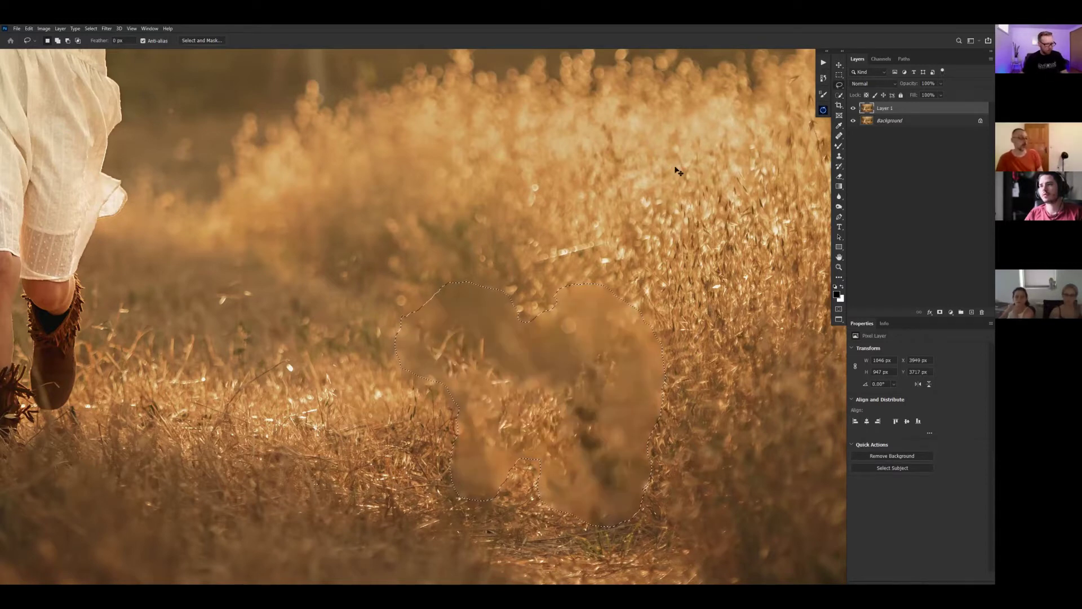
key(ctrl+d)
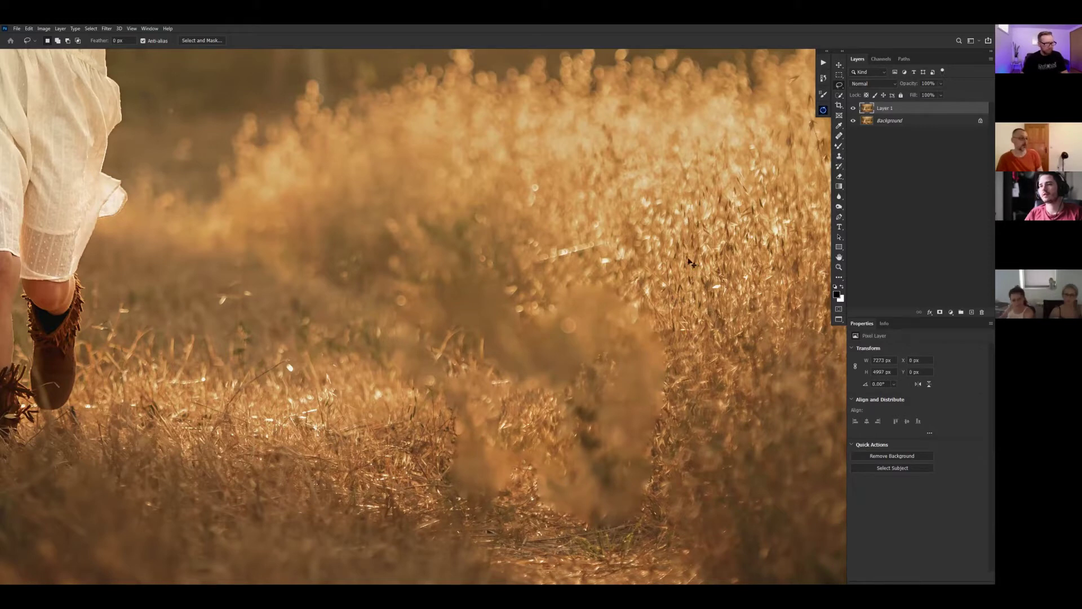
- Delete the content-aware filled Layer 1, leaving only the Background layer
key(v)
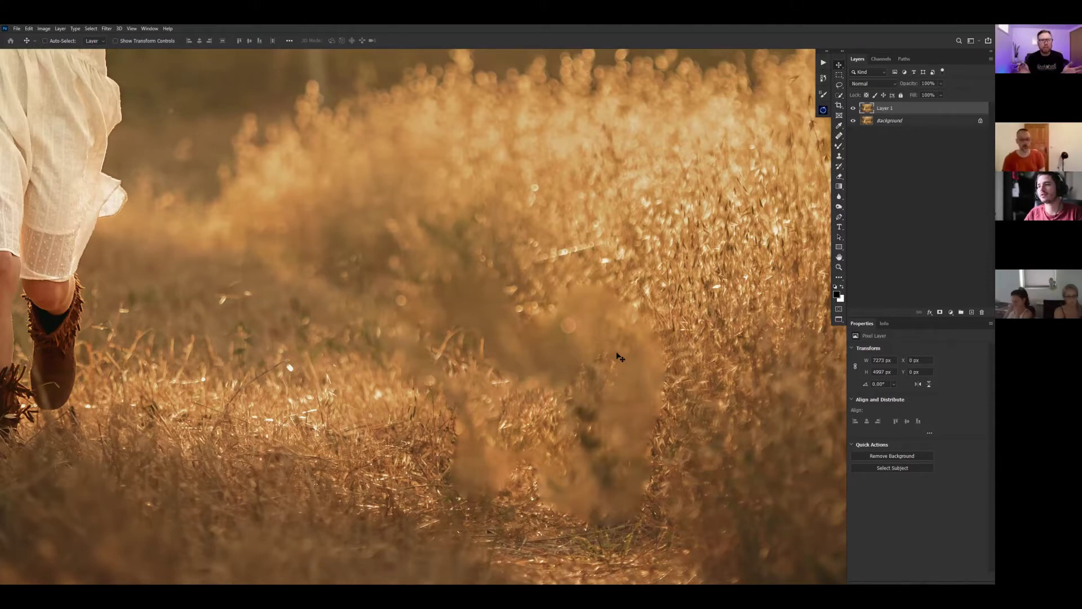
drag(915, 110, 982, 312)
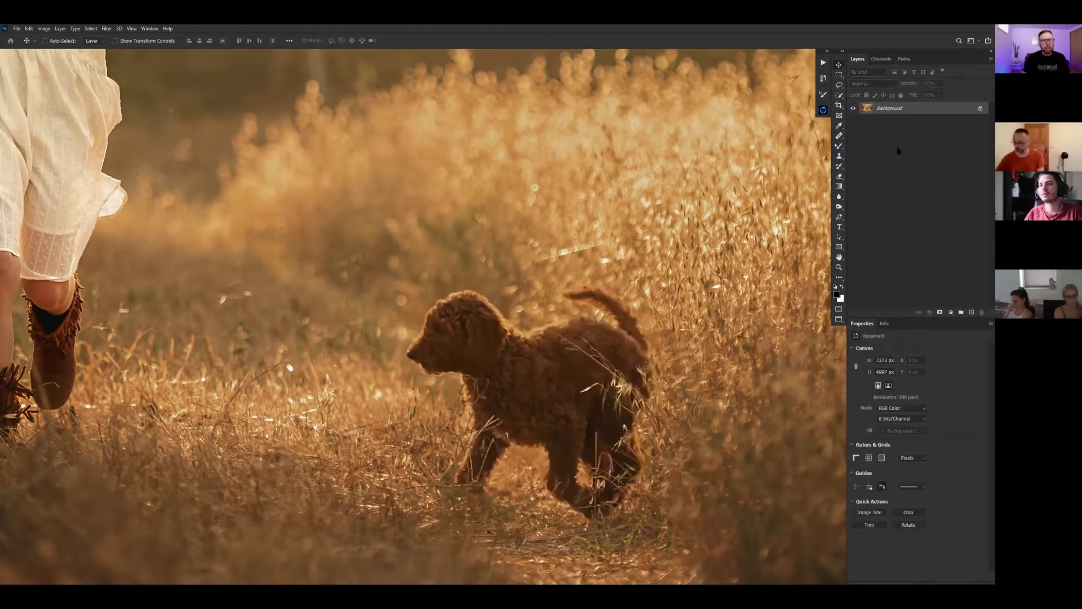
- Run the Sef's FS frequency separation action on the Background, accepting both Median filter settings it offers
click(824, 64)
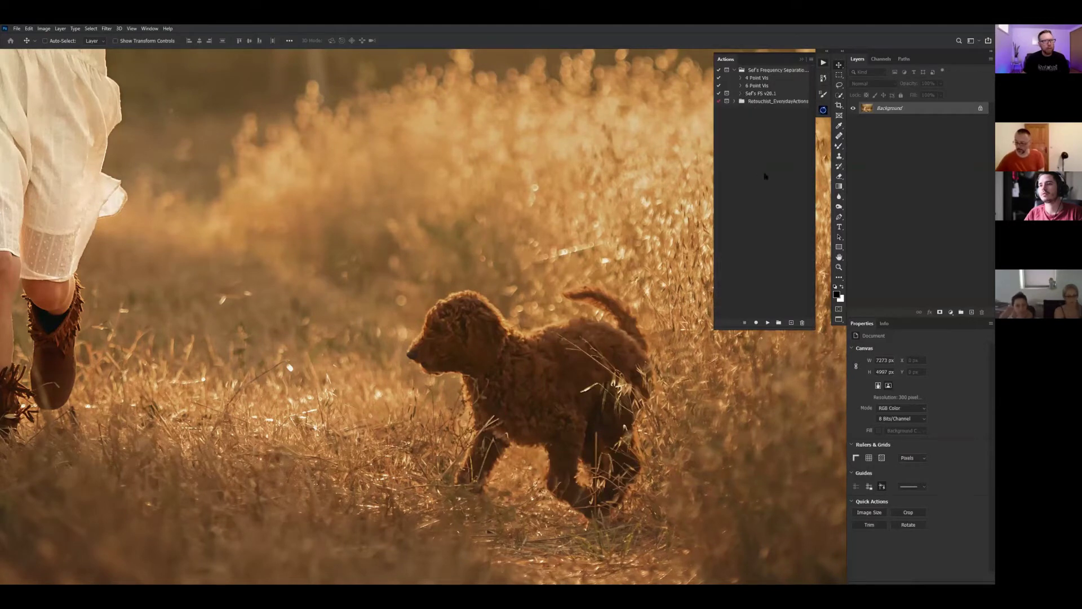
click(762, 94)
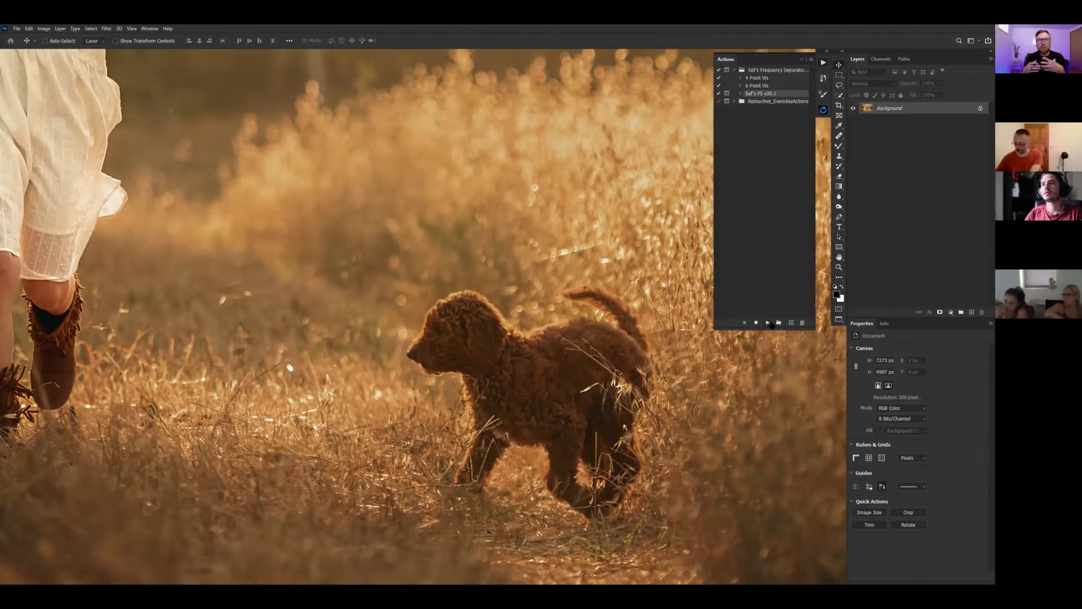
click(769, 323)
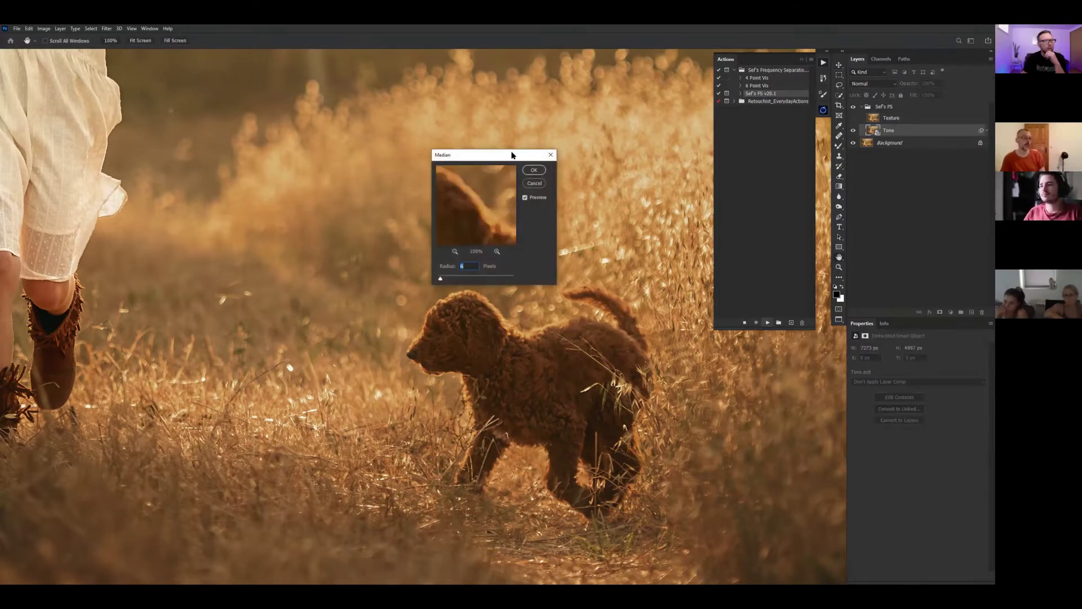
click(535, 170)
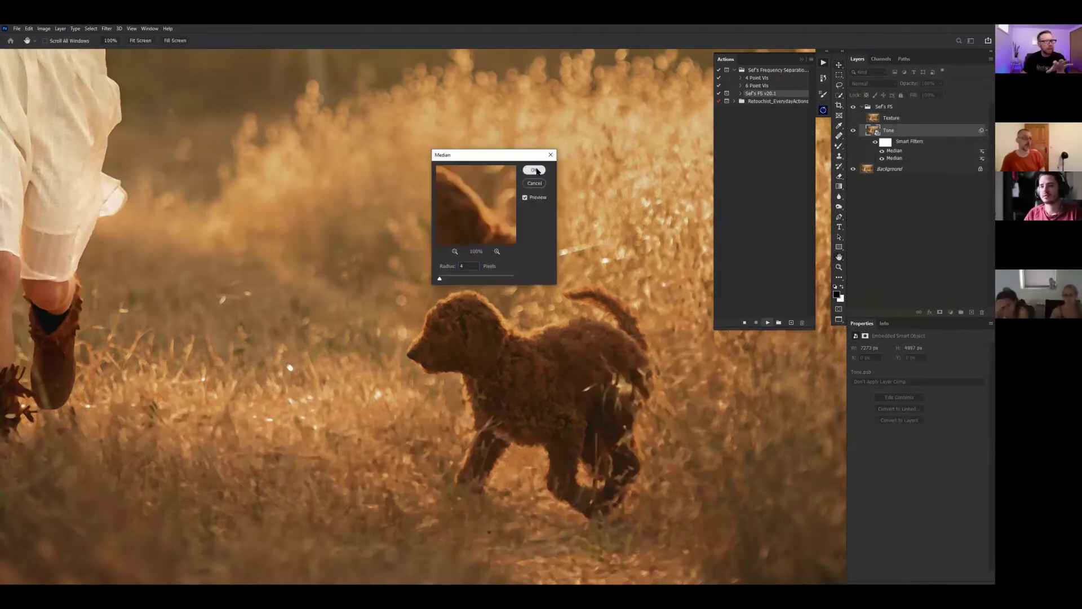
click(535, 171)
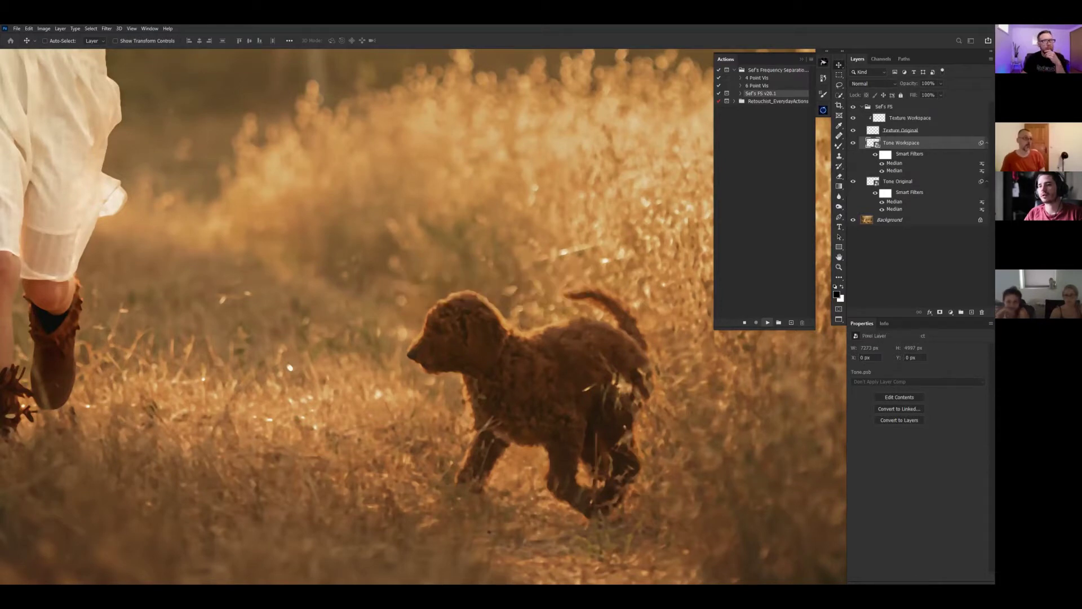
click(824, 62)
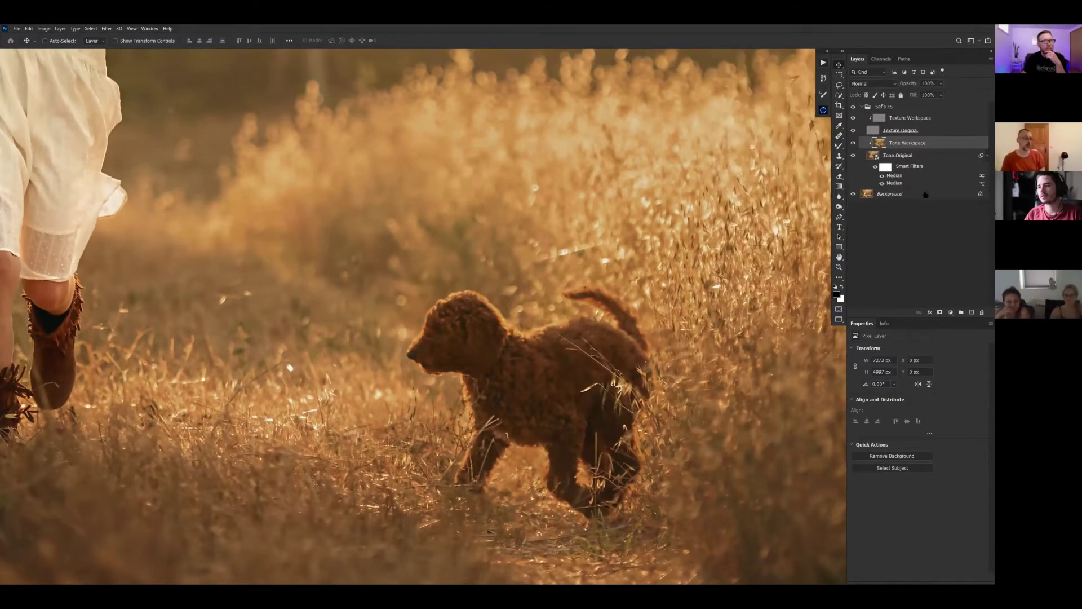
- Compare the photo with and without the Texture Original layer by toggling its visibility, leaving it shown
click(853, 131)
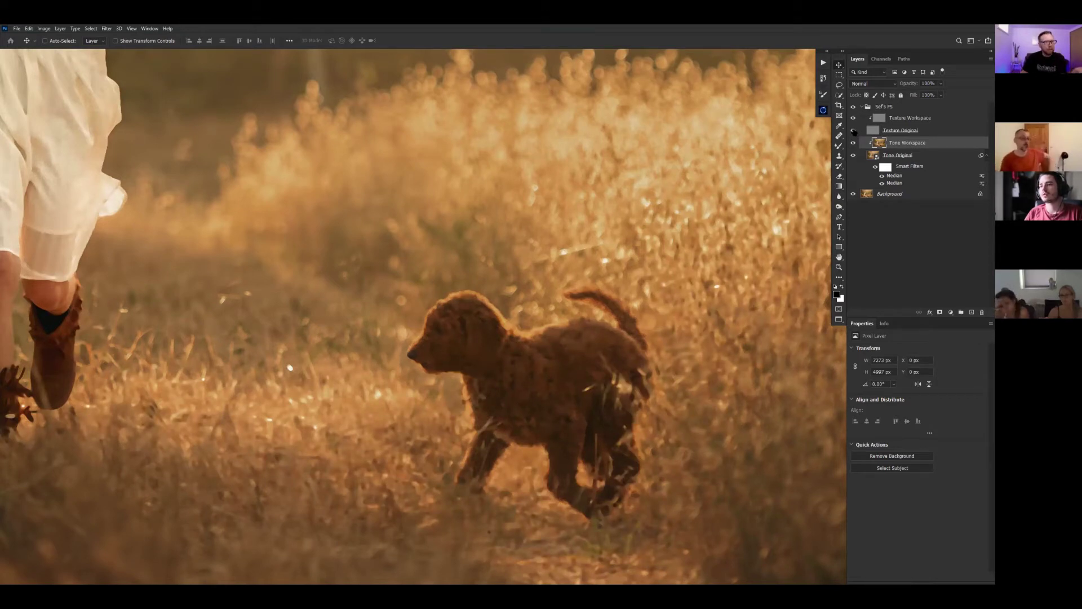
click(854, 131)
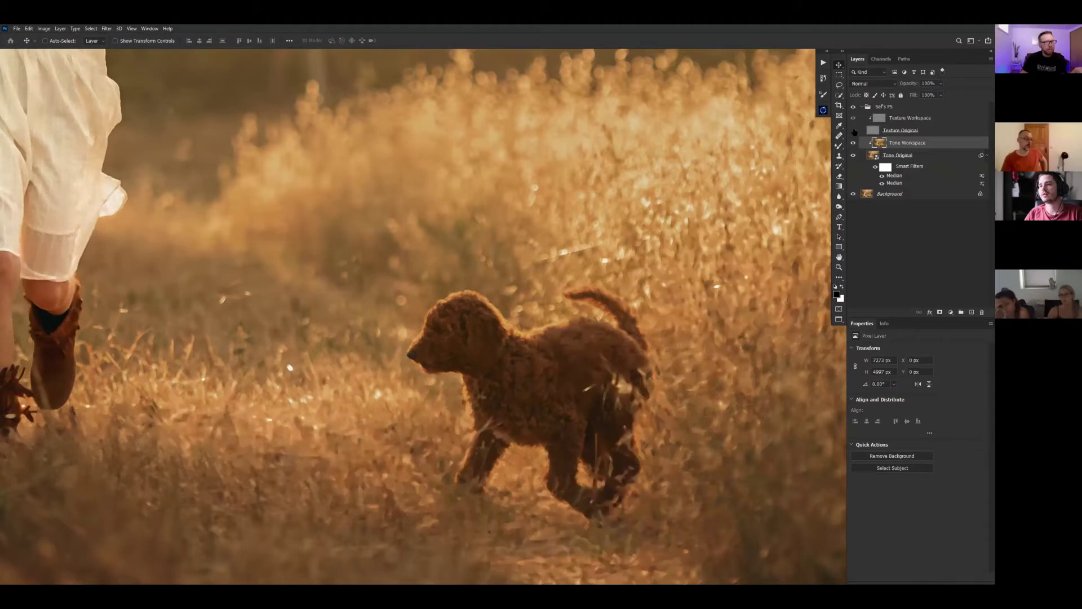
click(853, 131)
click(853, 131)
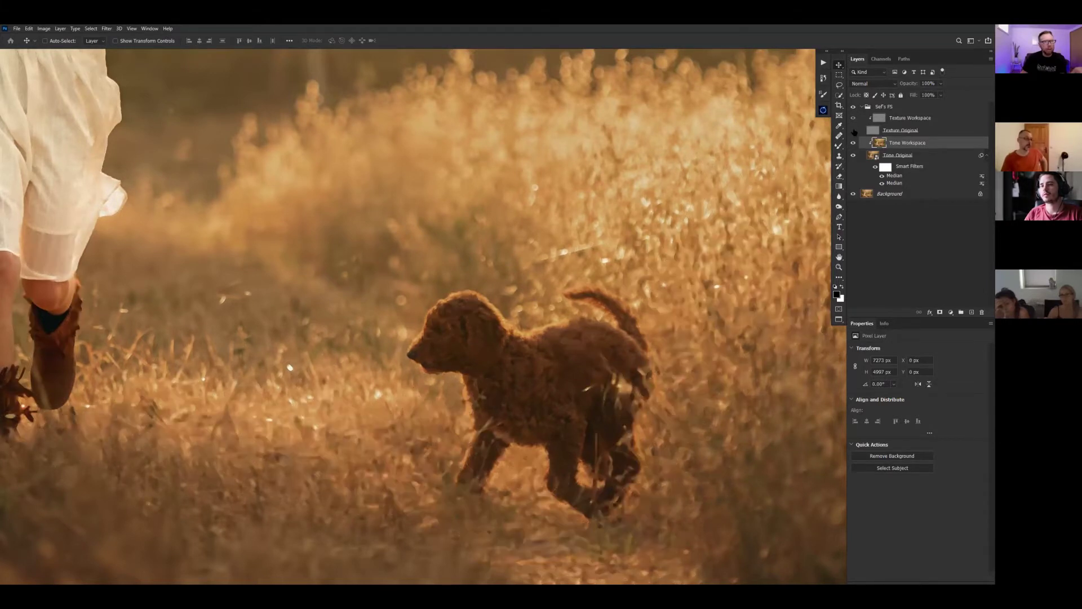
click(854, 130)
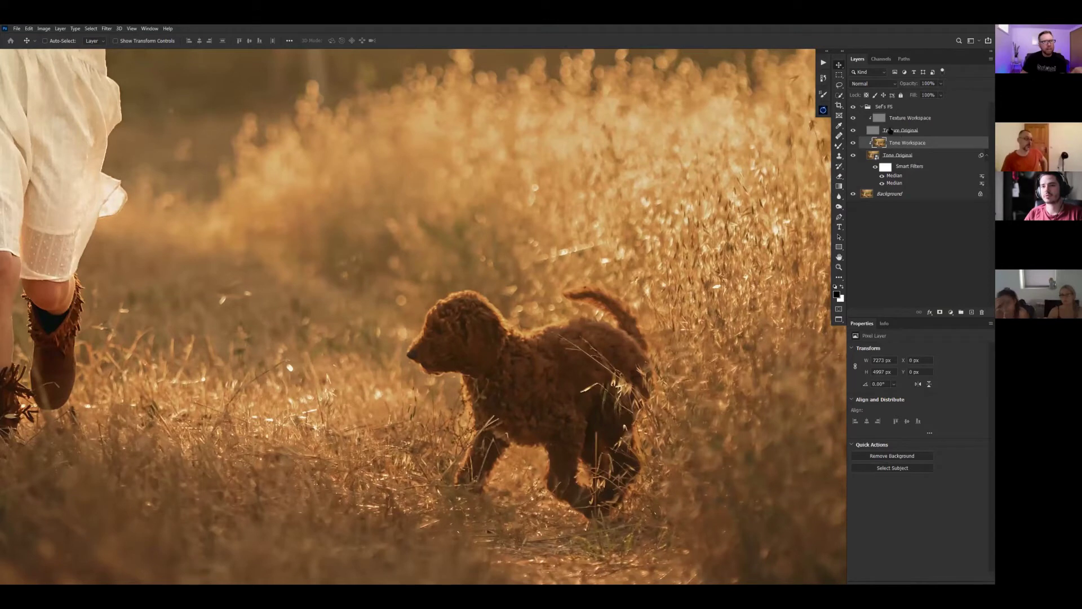
click(854, 130)
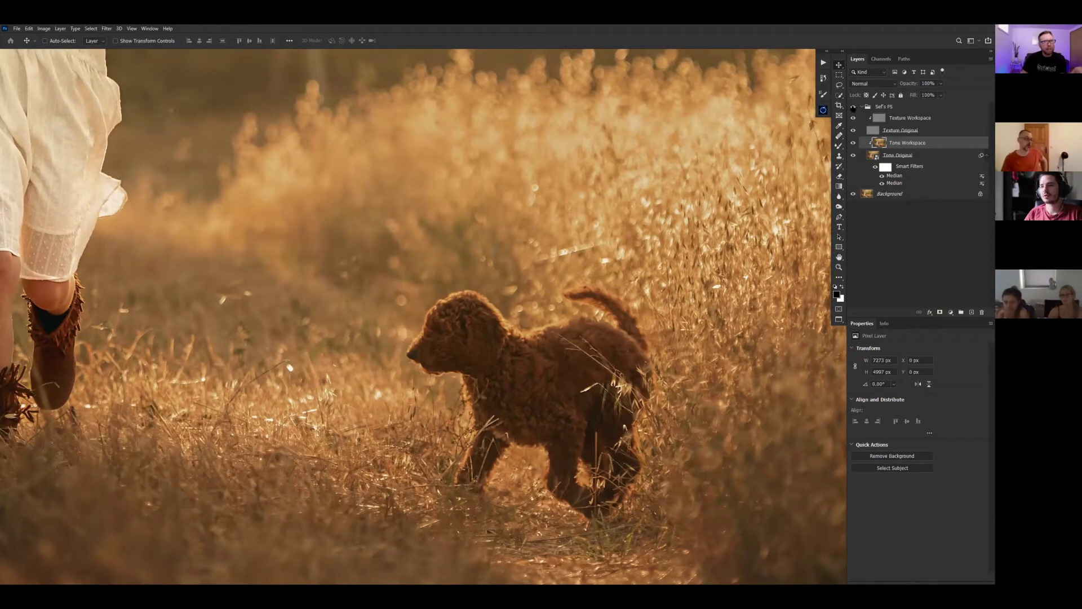
- Collapse the frequency separation group, check the photo against its visibility, and expand the group again
click(862, 107)
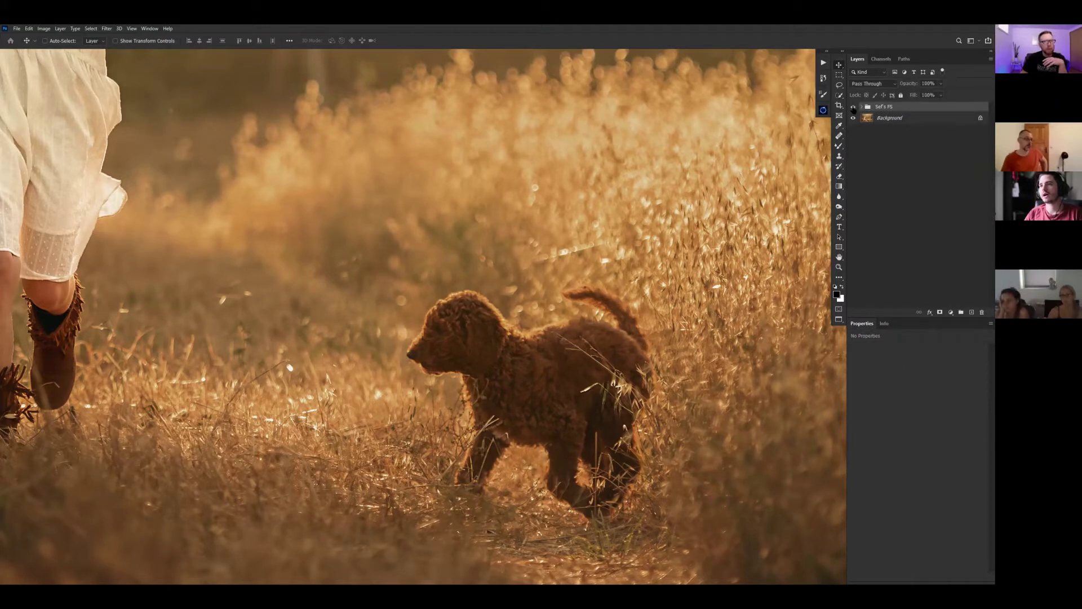
click(854, 108)
click(862, 107)
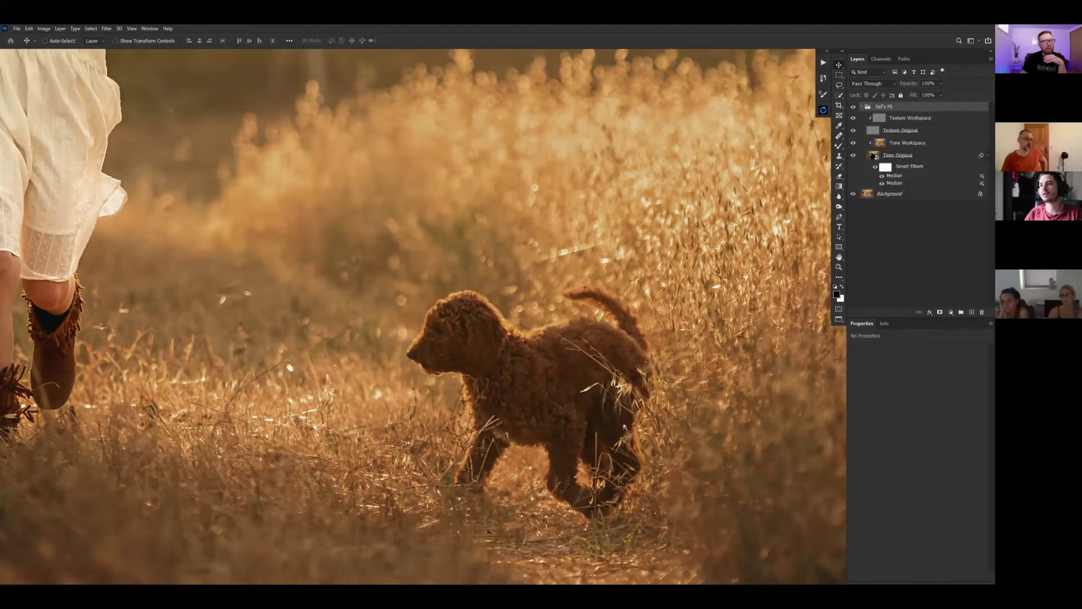
- Preview the tone layers alone by toggling Texture Original, leave it shown, and select the Tone Workspace layer
click(853, 131)
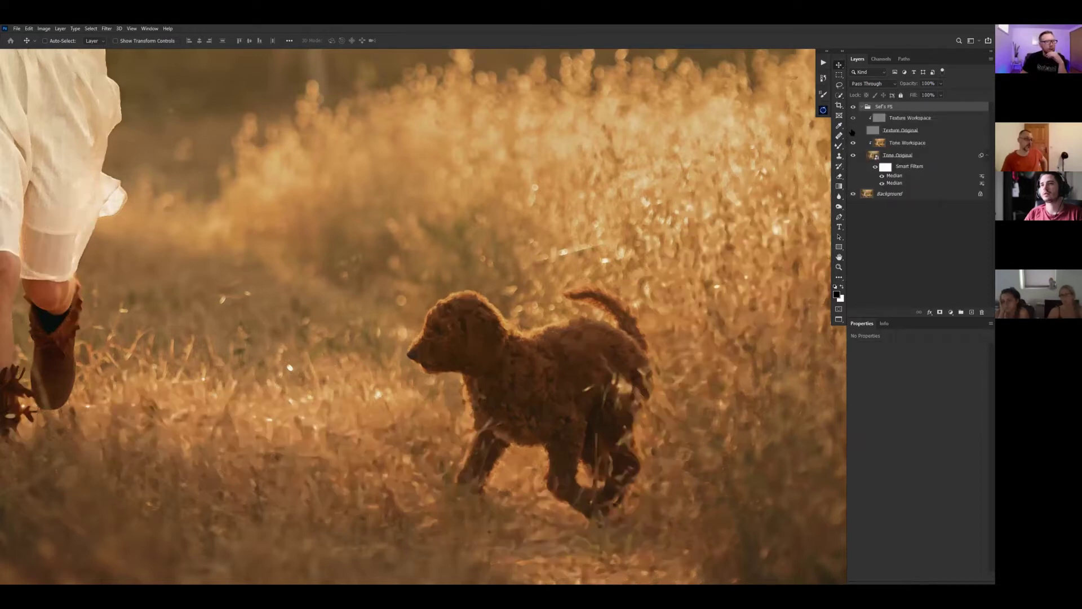
click(853, 131)
click(853, 131)
click(853, 131)
click(853, 130)
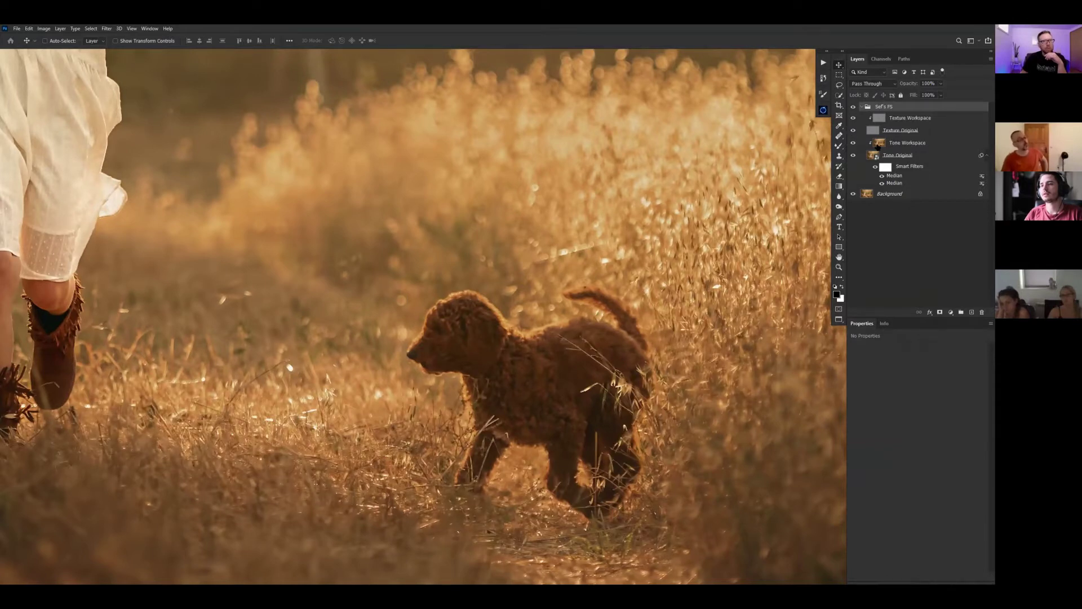
click(878, 146)
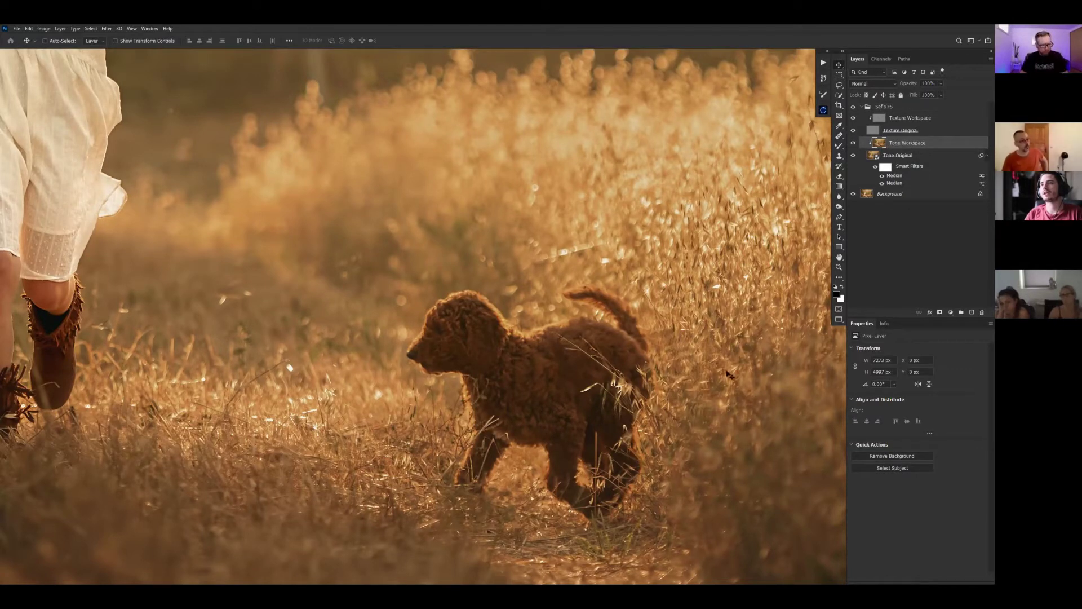
- Draw a loose Lasso selection around the whole puppy, including its tail and legs
key(l)
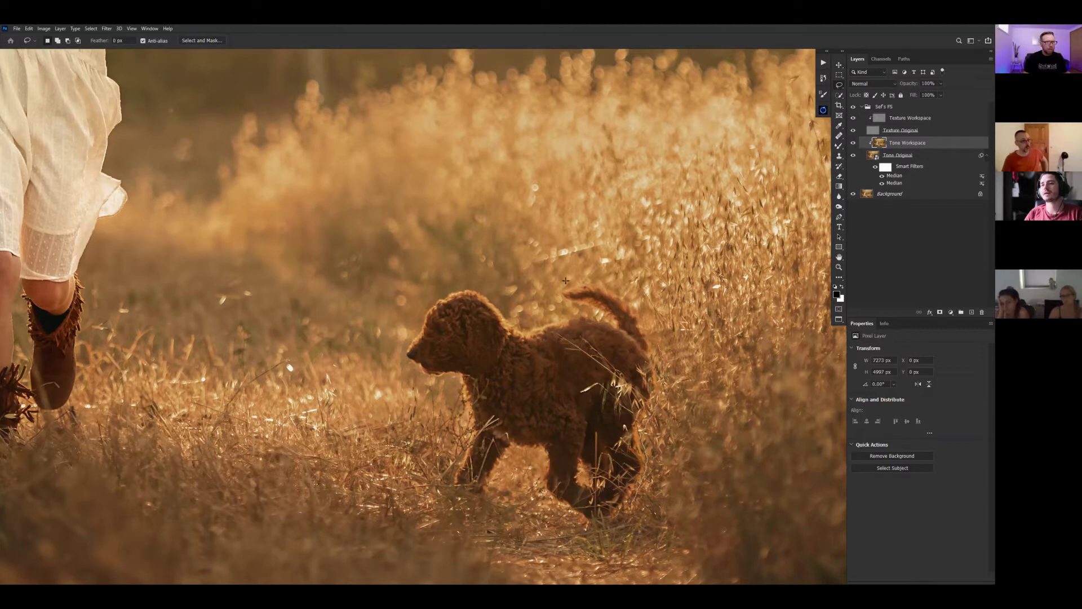
drag(566, 280, 553, 299)
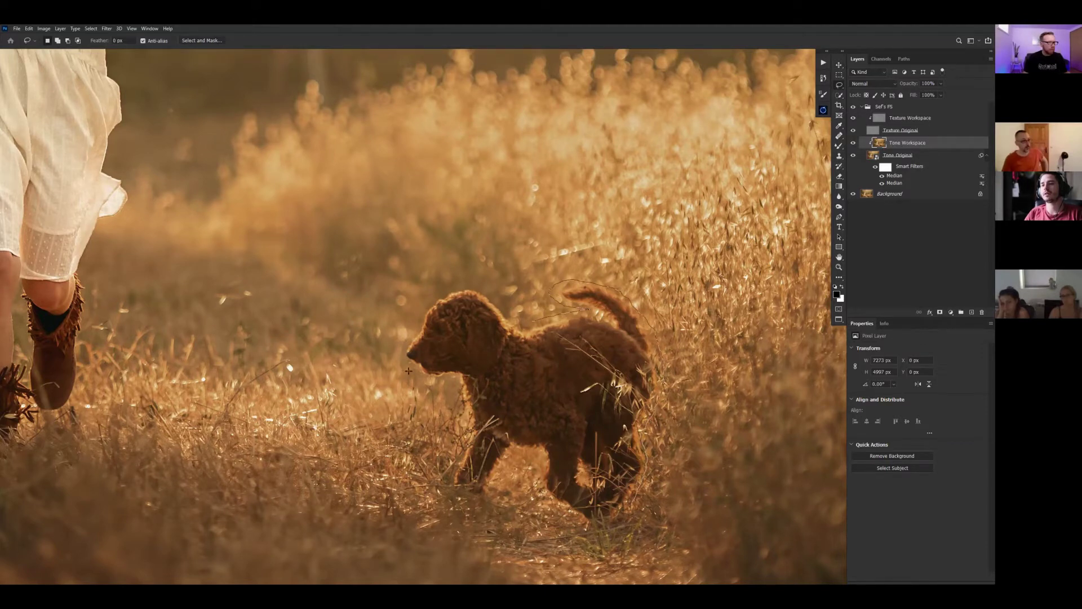
drag(408, 371, 447, 382)
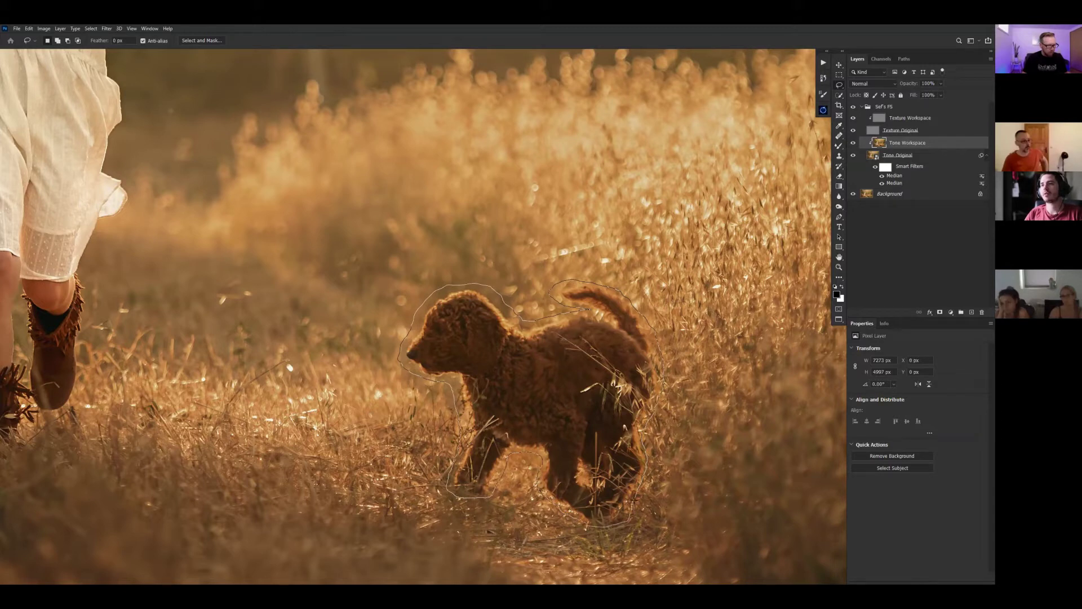
drag(642, 490, 644, 490)
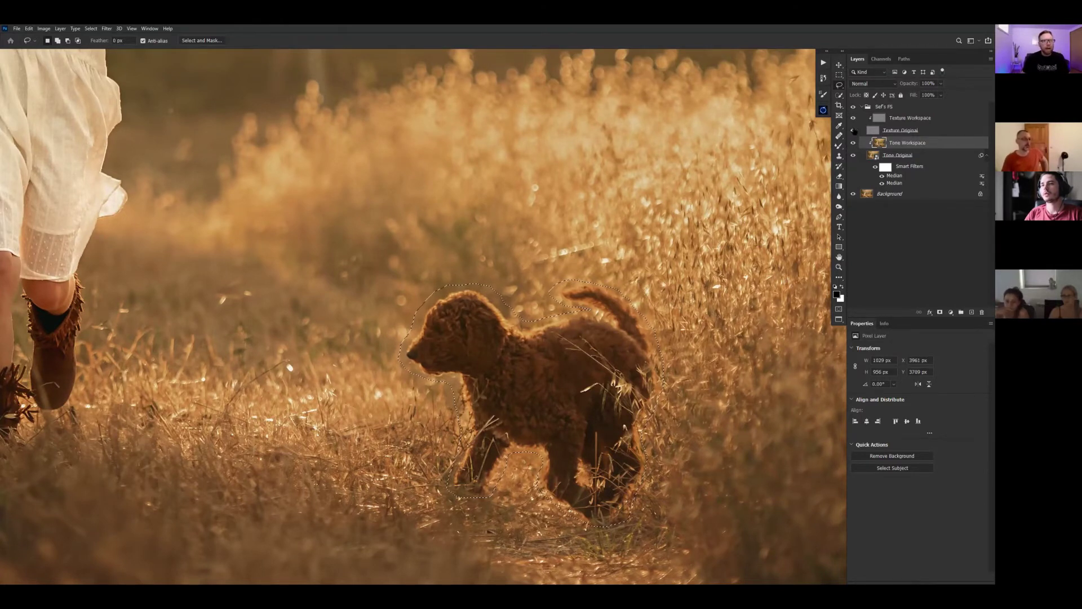
- Hide the Texture Original layer, fill the puppy selection on Tone Workspace with Content-Aware at 100% opacity, and deselect
click(853, 131)
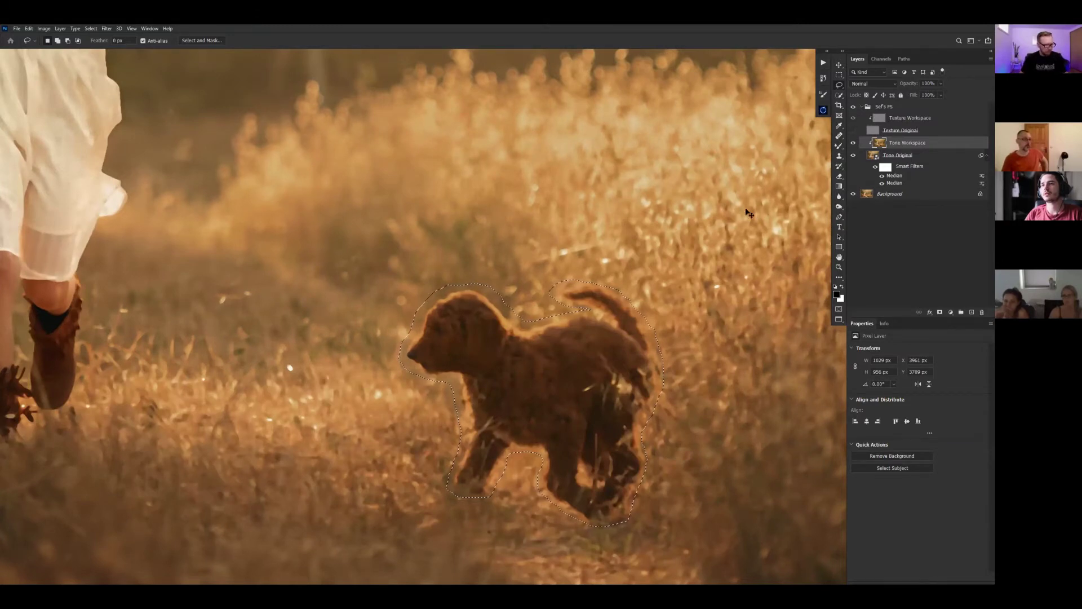
click(29, 28)
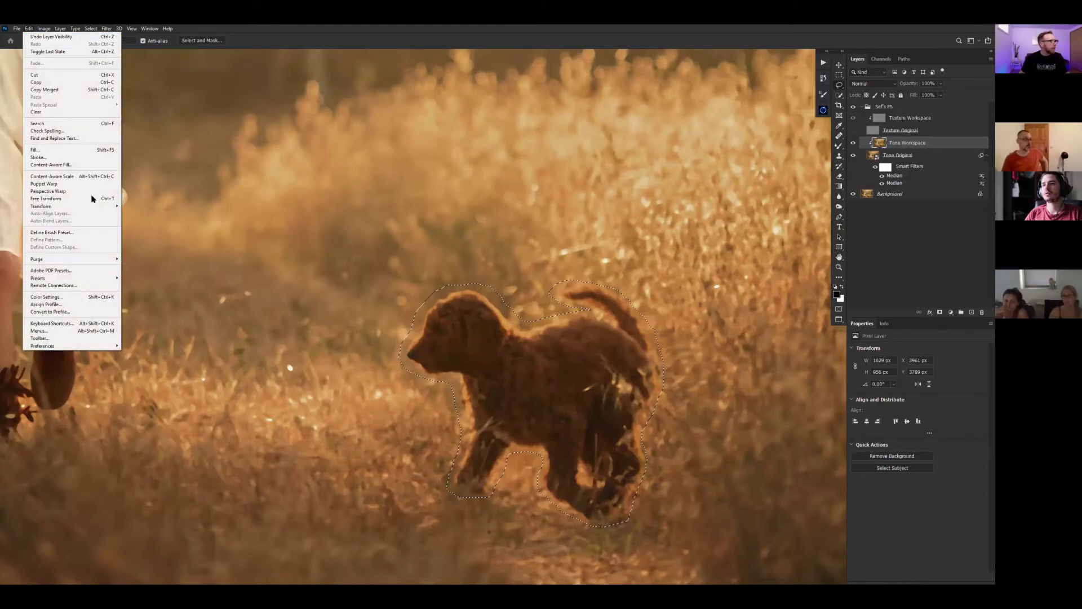
click(67, 150)
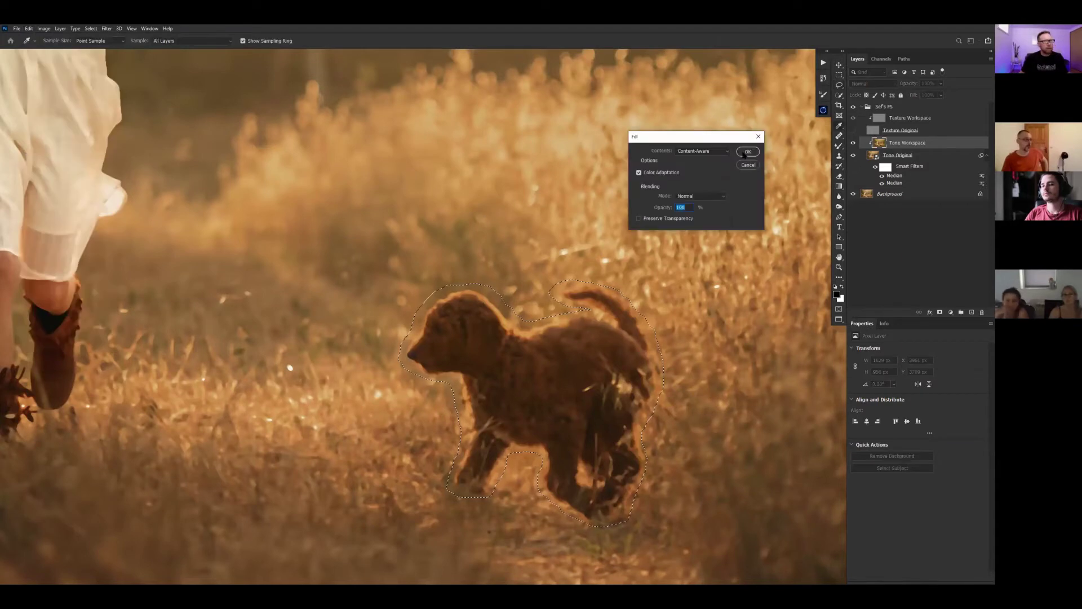
click(748, 152)
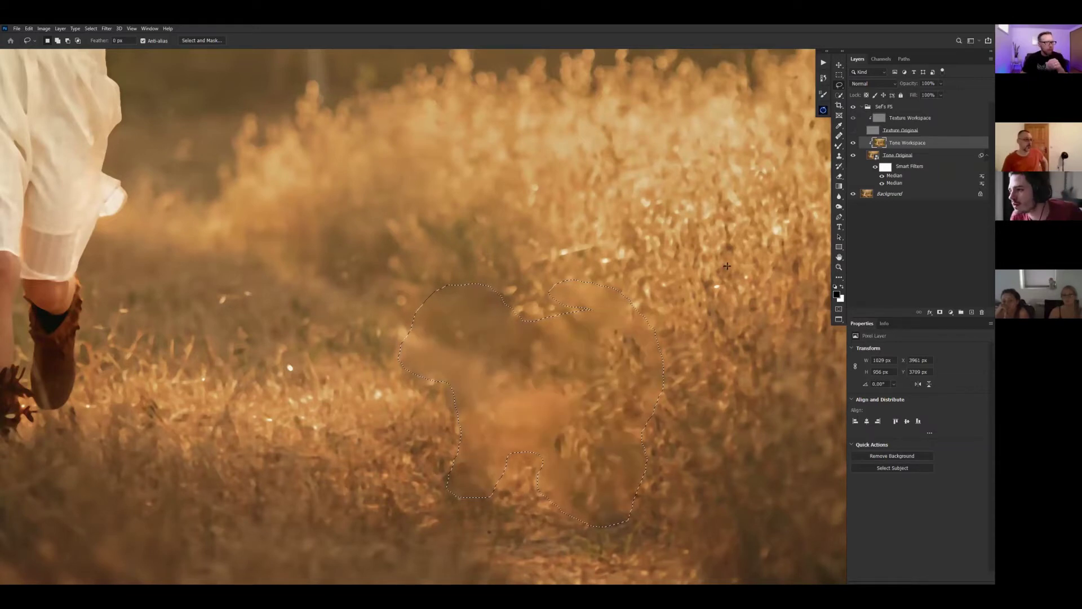
key(ctrl+d)
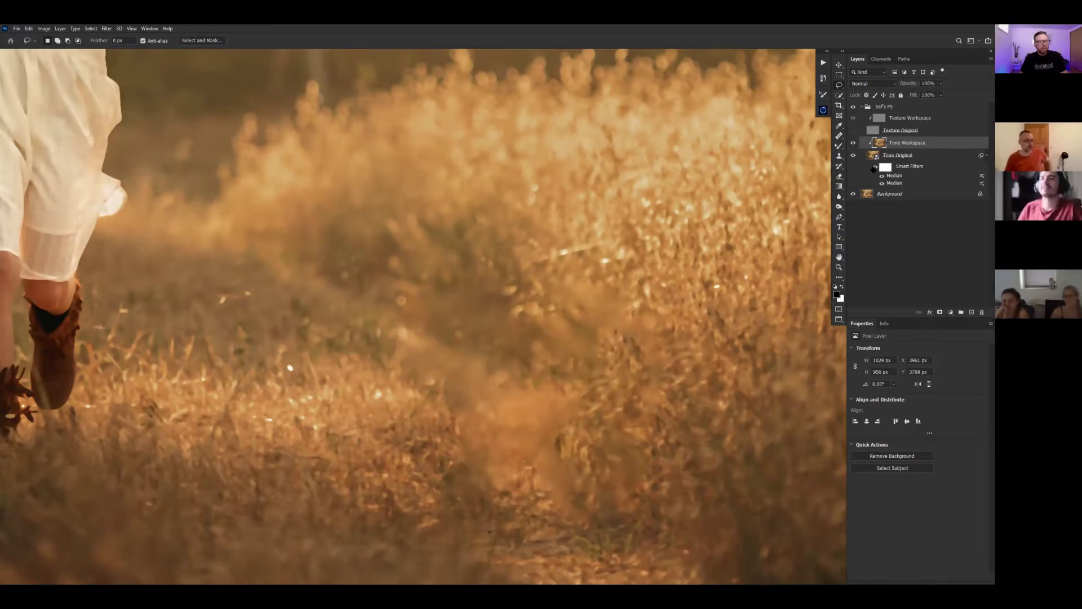
- Blend the blurry filled patch on Tone Workspace with the Healing Brush, sampling tones from the surrounding grass
key(s)
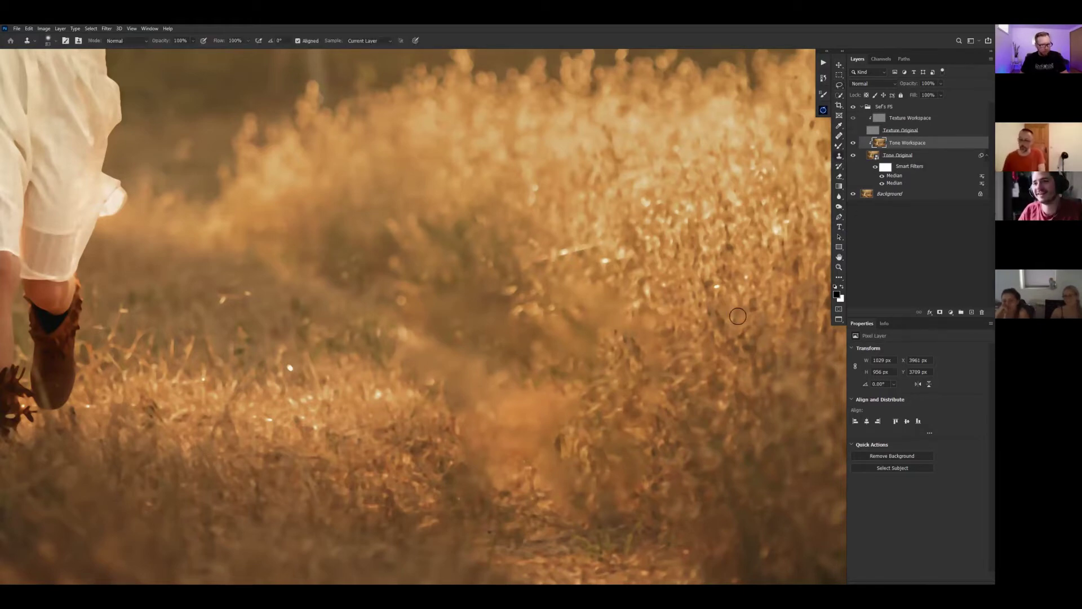
key(j)
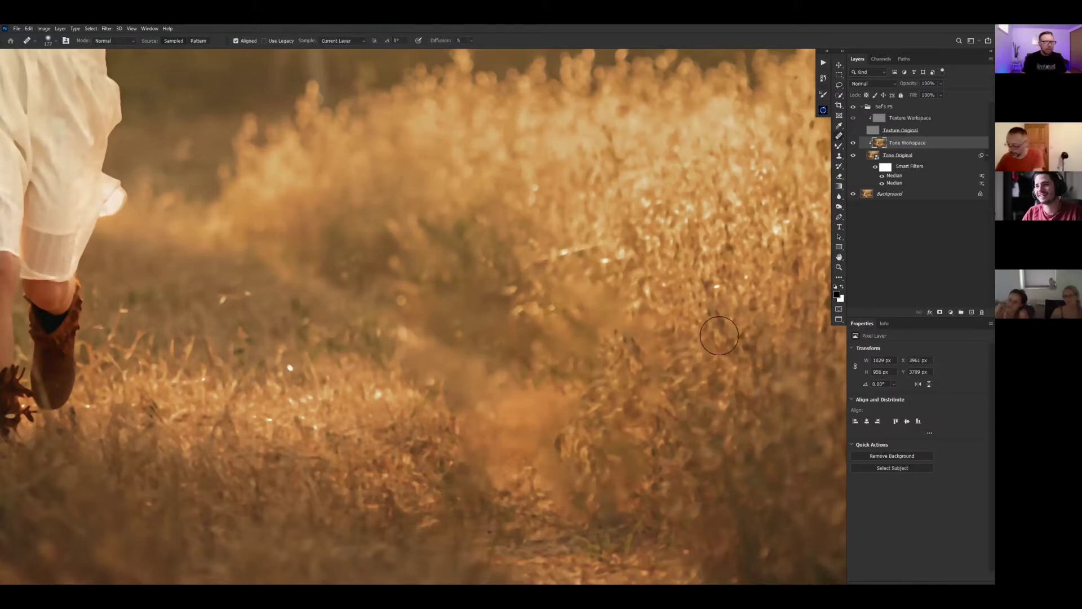
drag(720, 336, 685, 338)
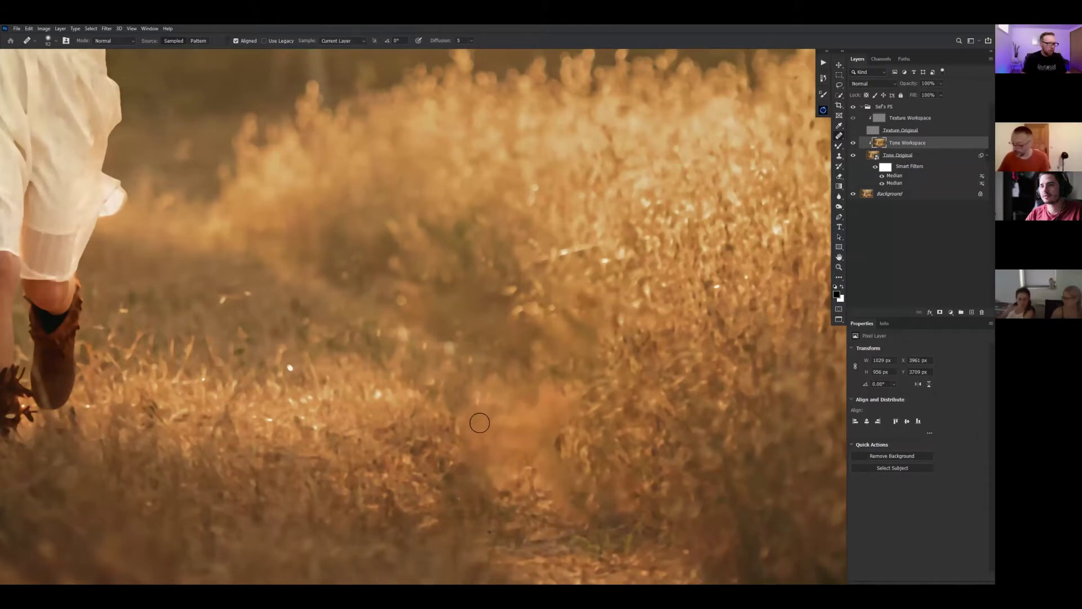
alt+click(463, 363)
drag(473, 389, 499, 428)
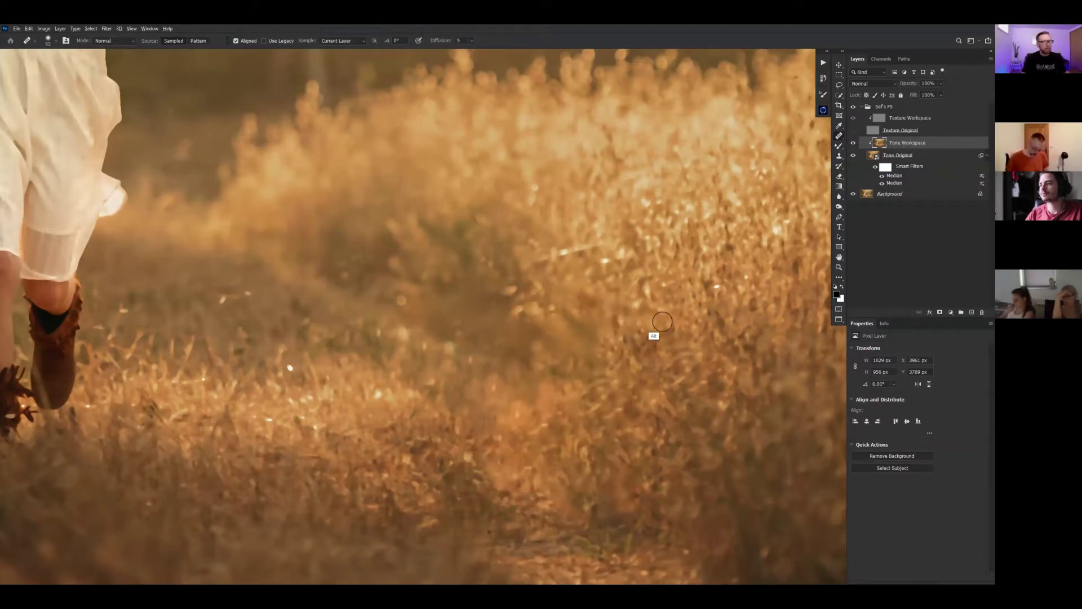
drag(597, 336, 557, 318)
drag(576, 357, 596, 320)
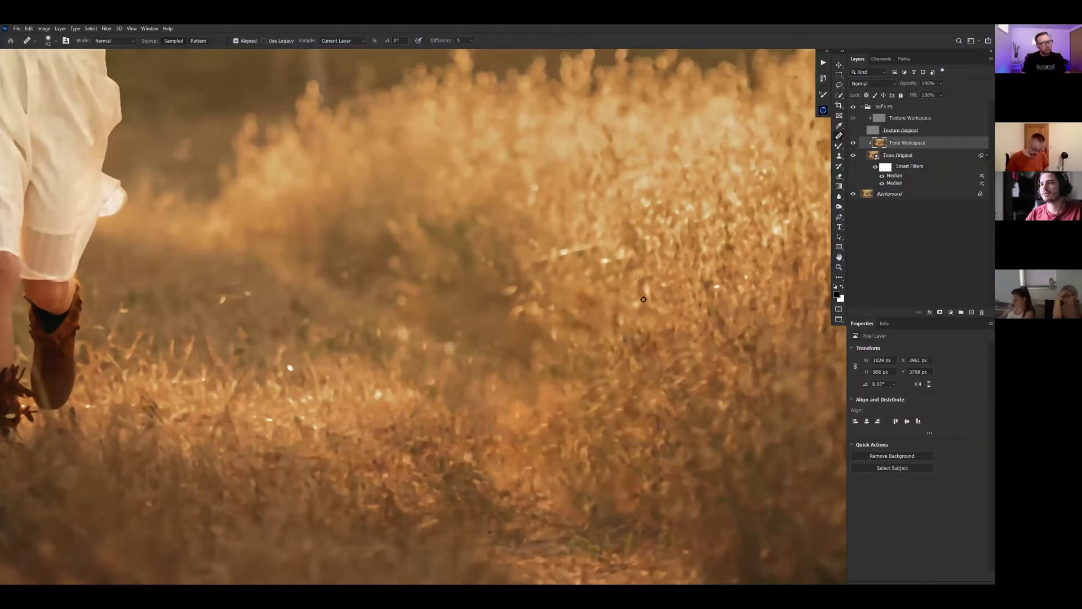
alt+click(643, 300)
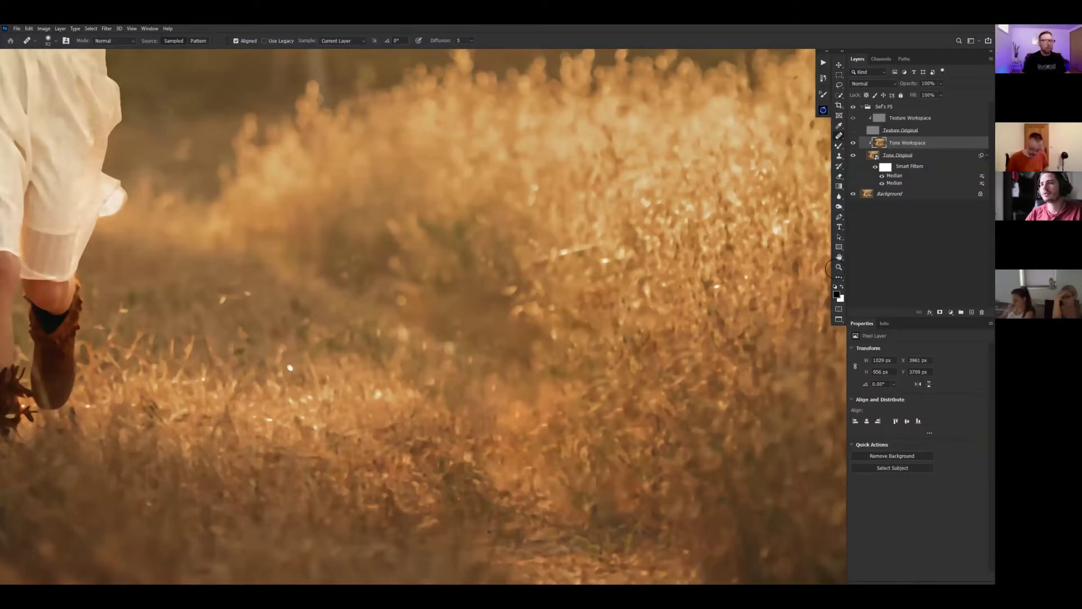
- Compare the girl's face and hair with and without the Texture Original layer, leaving the layer hidden
scroll(722, 279, down, 5)
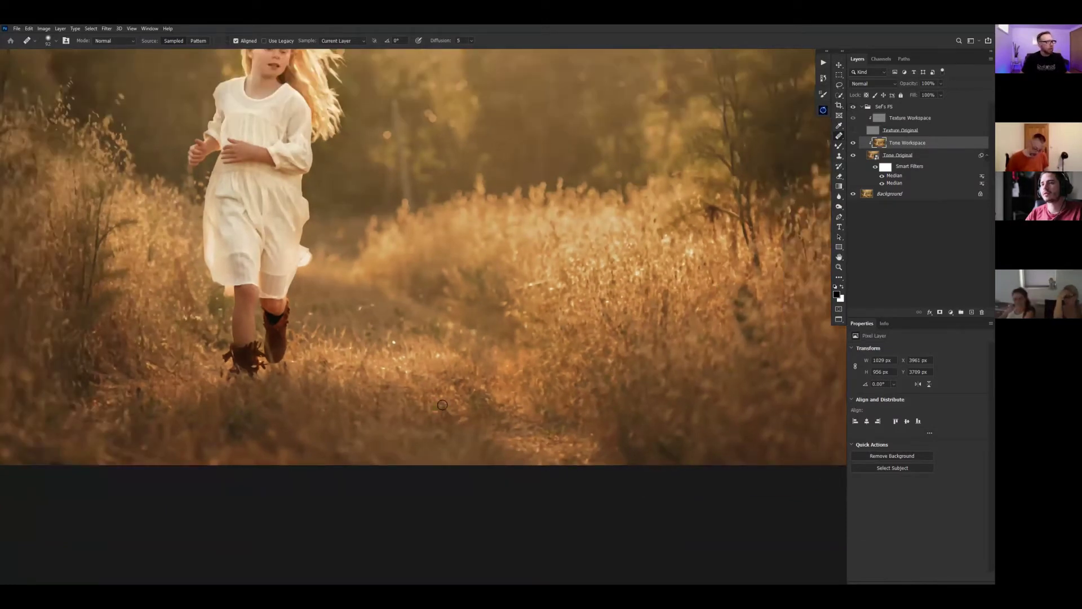
key(Home)
scroll(323, 387, up, 5)
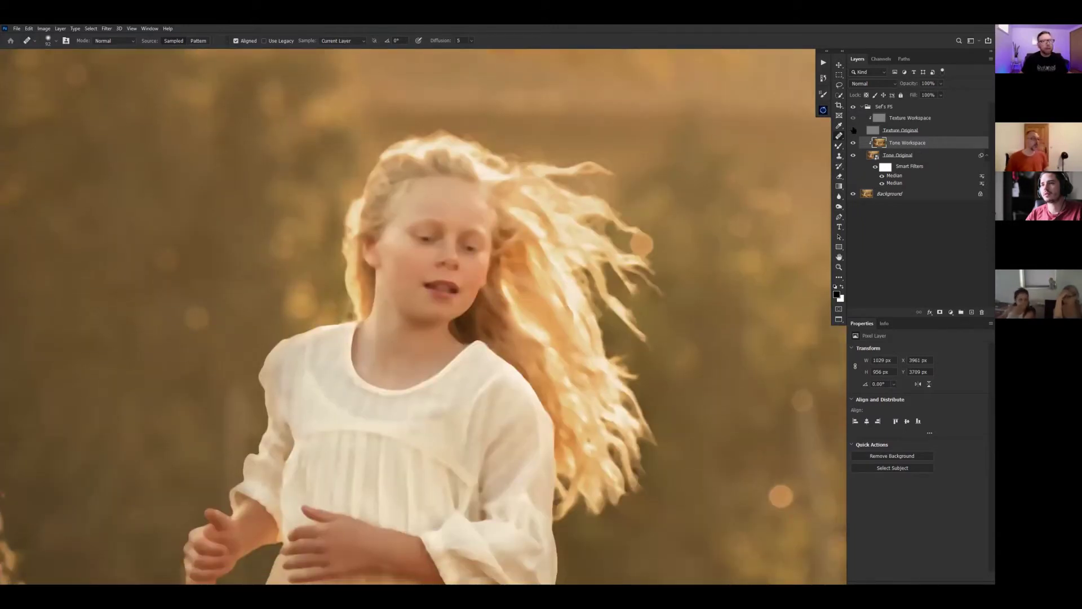
click(853, 130)
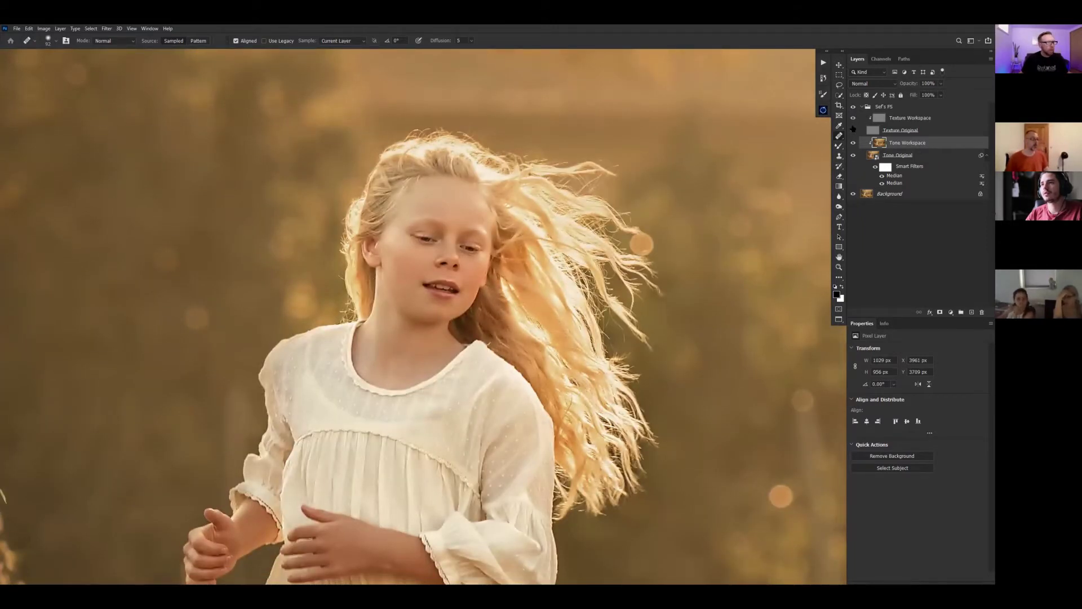
click(853, 130)
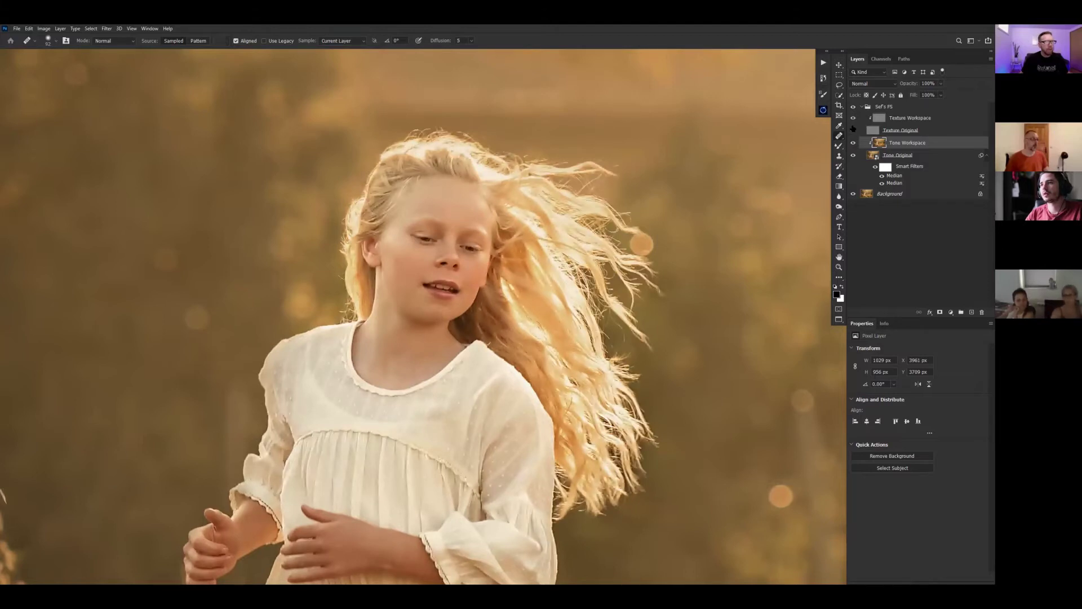
- Compare the field before and after the puppy removal by toggling the Tone Workspace layer, leaving it shown
drag(656, 406, 437, 93)
key(ctrl+minus)
key(ctrl+minus)
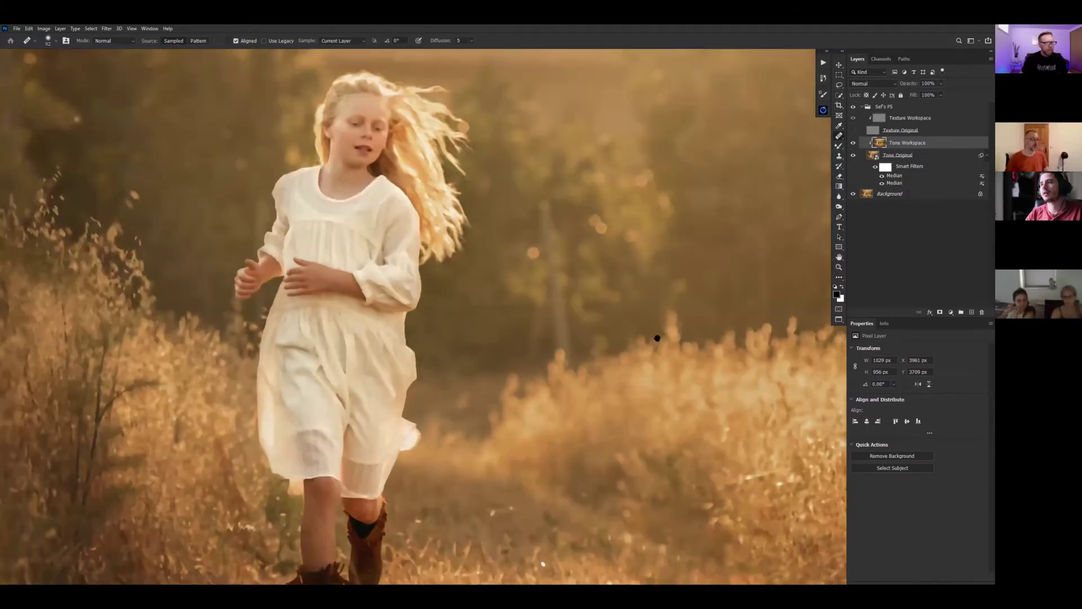
drag(657, 338, 564, 188)
click(853, 143)
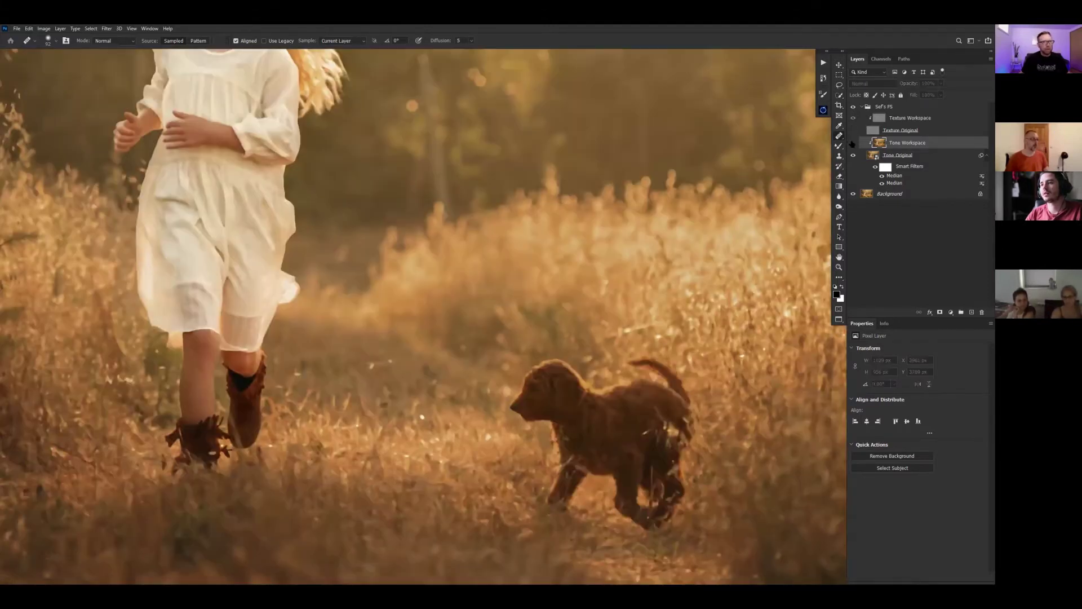
click(853, 142)
click(853, 143)
click(853, 143)
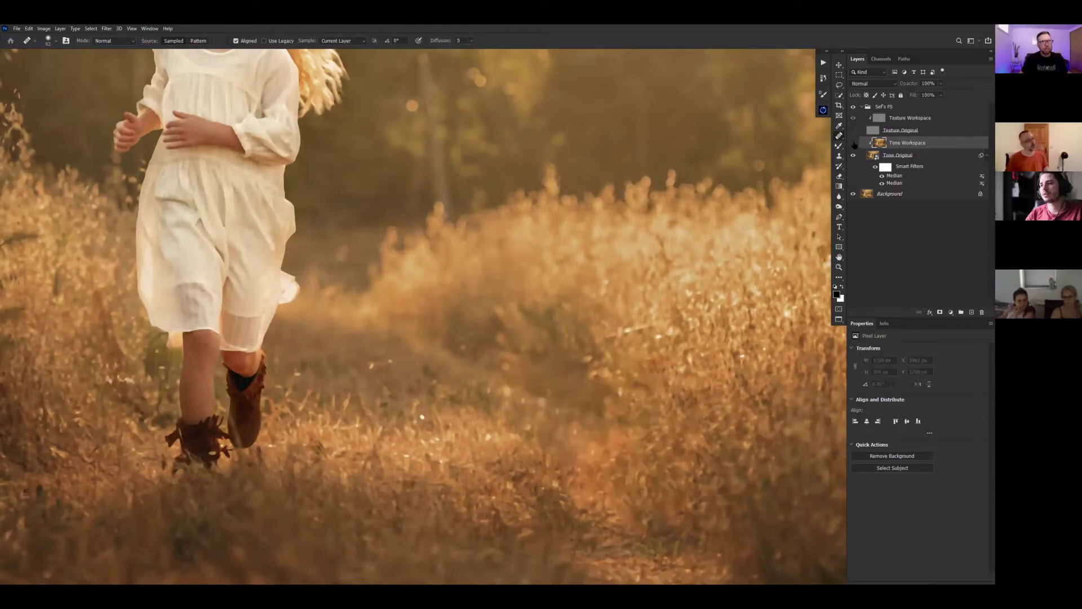
click(853, 143)
click(853, 143)
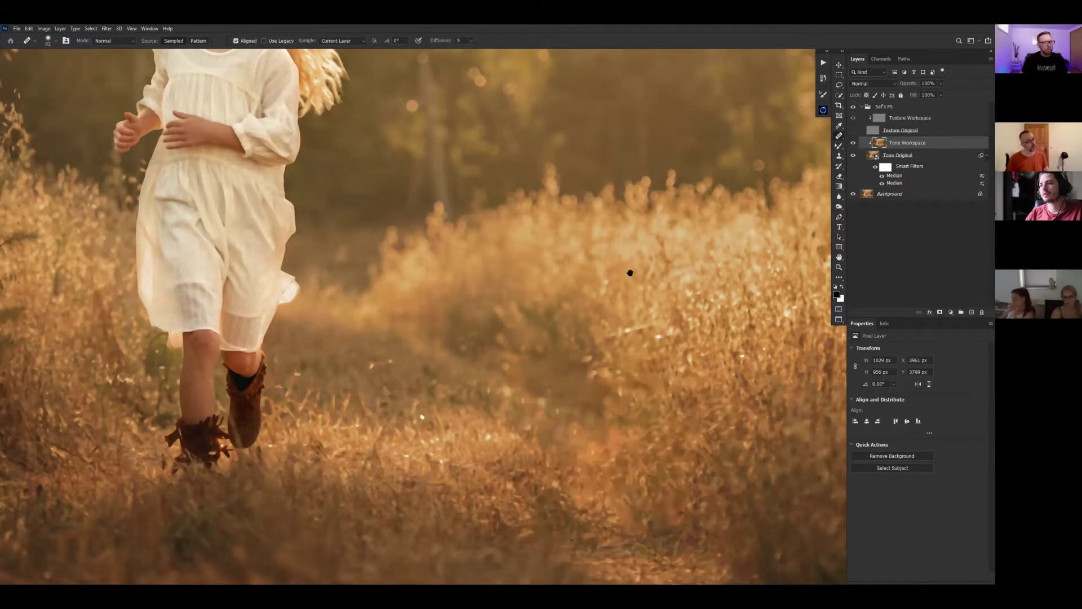
- Show the Texture Original layer again and examine the texture in the area where the puppy was
scroll(549, 164, up, 1)
scroll(652, 225, down, 3)
scroll(636, 260, up, 1)
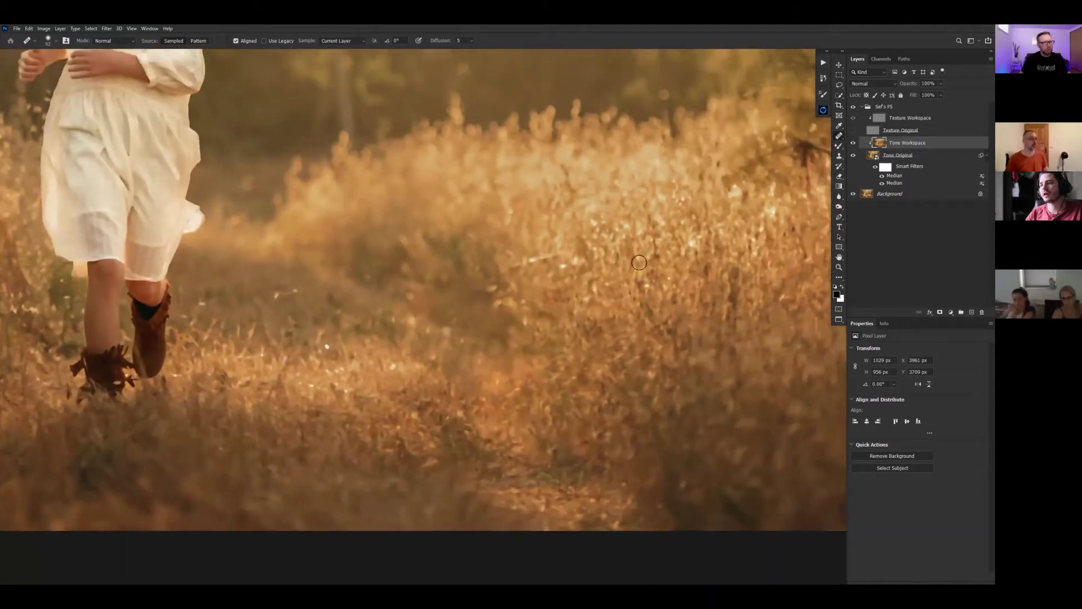
key(ctrl+plus)
click(853, 130)
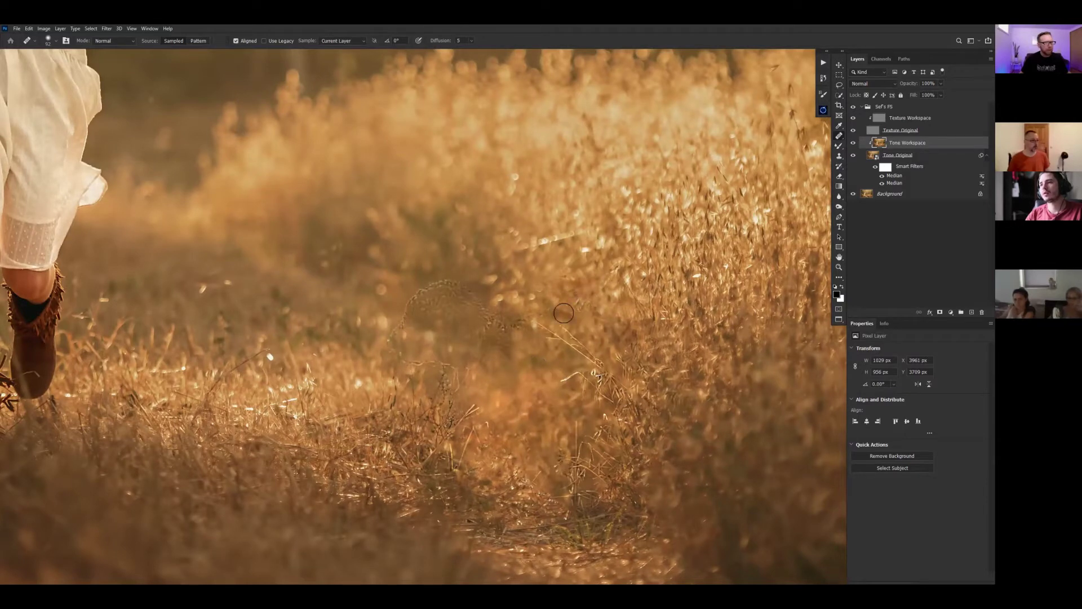
drag(579, 343, 599, 327)
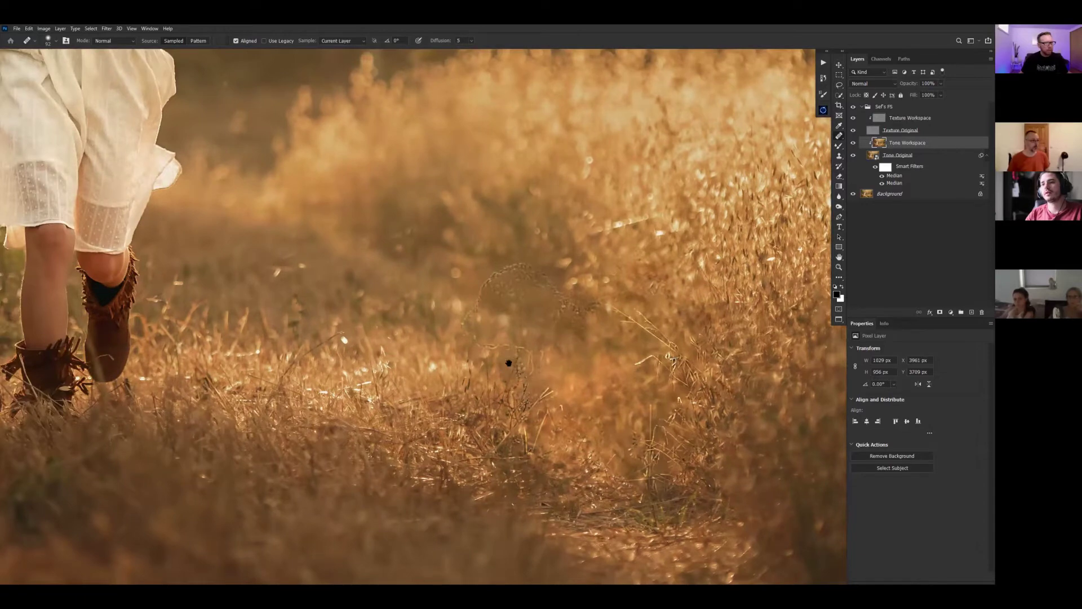
scroll(821, 161, up, 1)
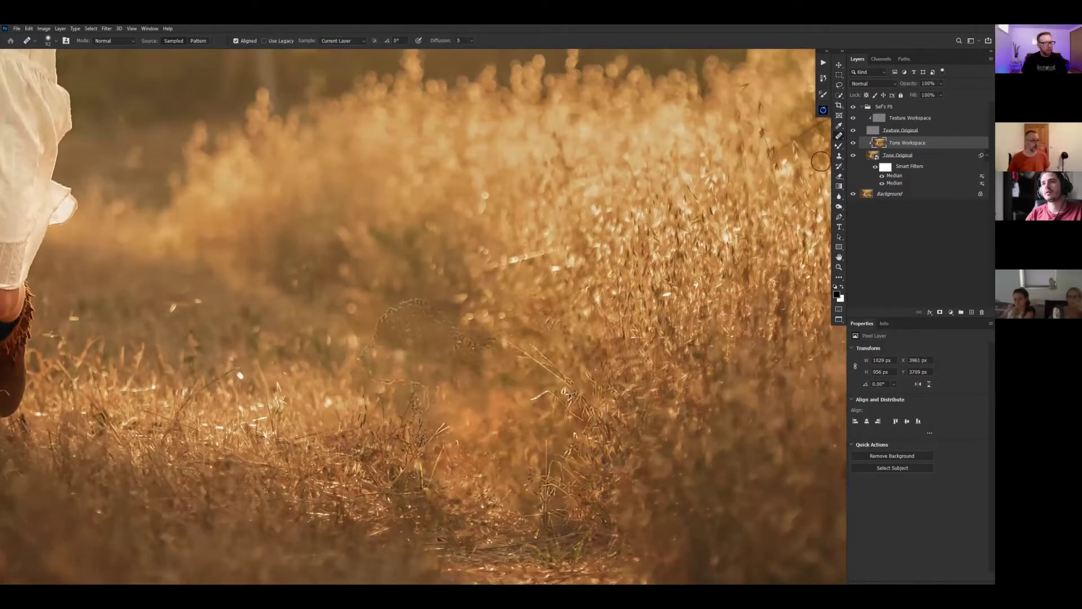
- Clone clean grass texture over the leftover outline of the puppy's head and back on the Texture Workspace layer
click(880, 120)
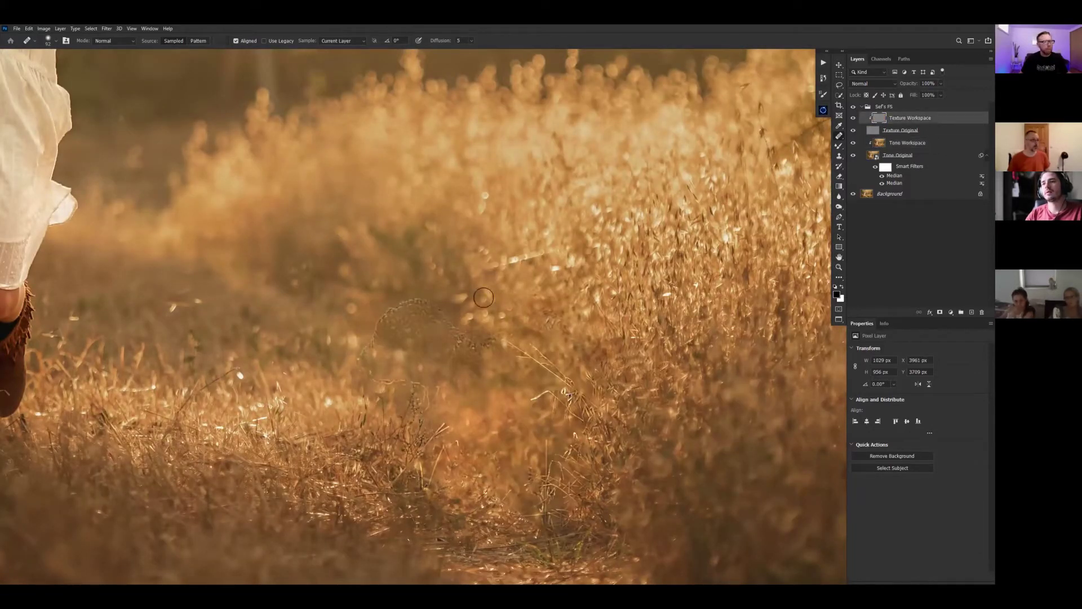
key(s)
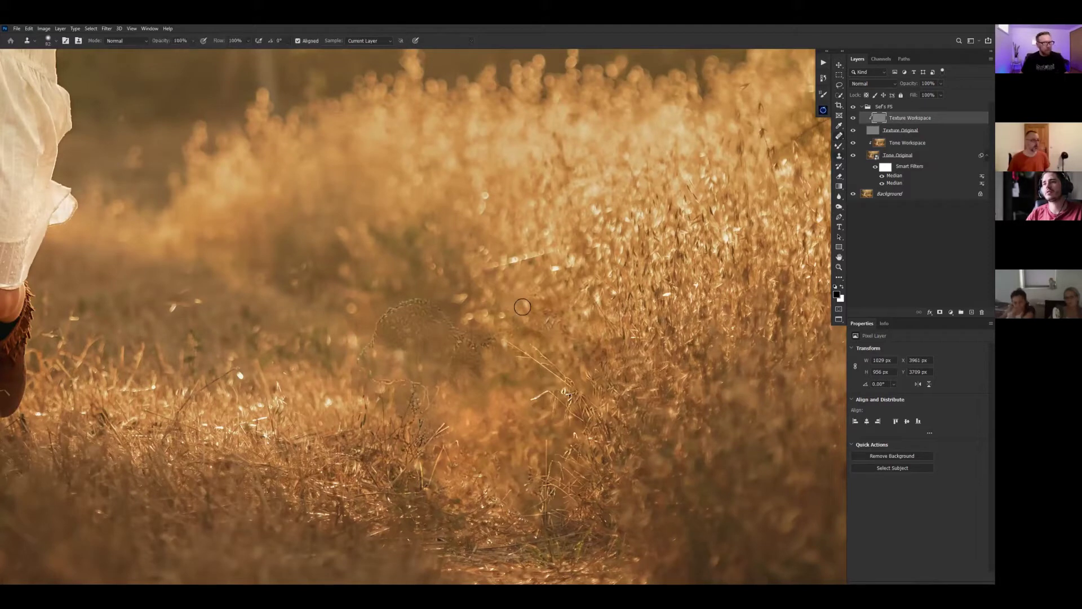
alt+right_click(412, 271)
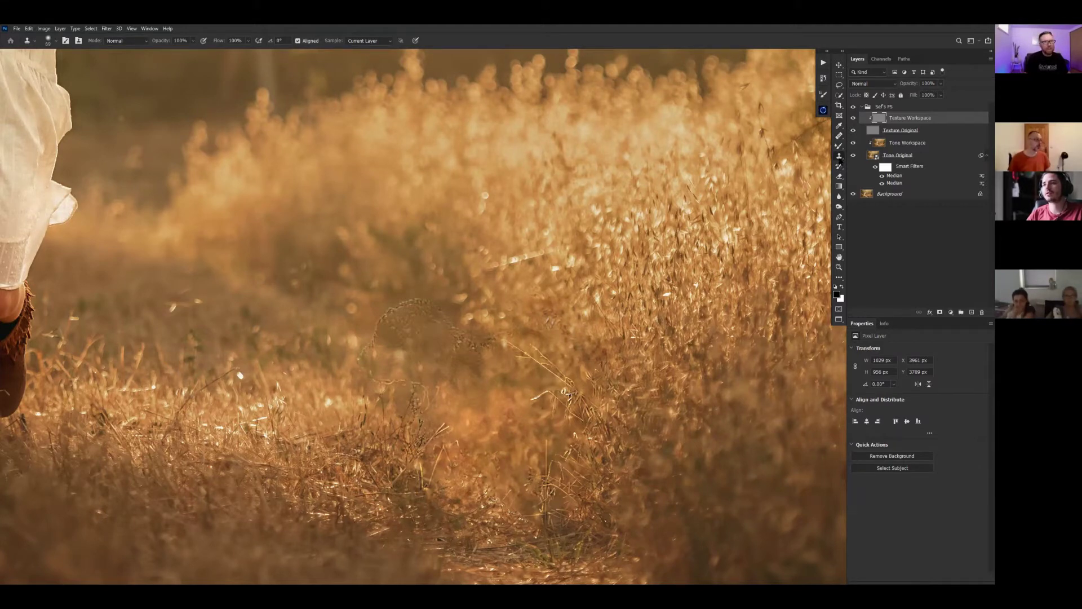
alt+click(405, 266)
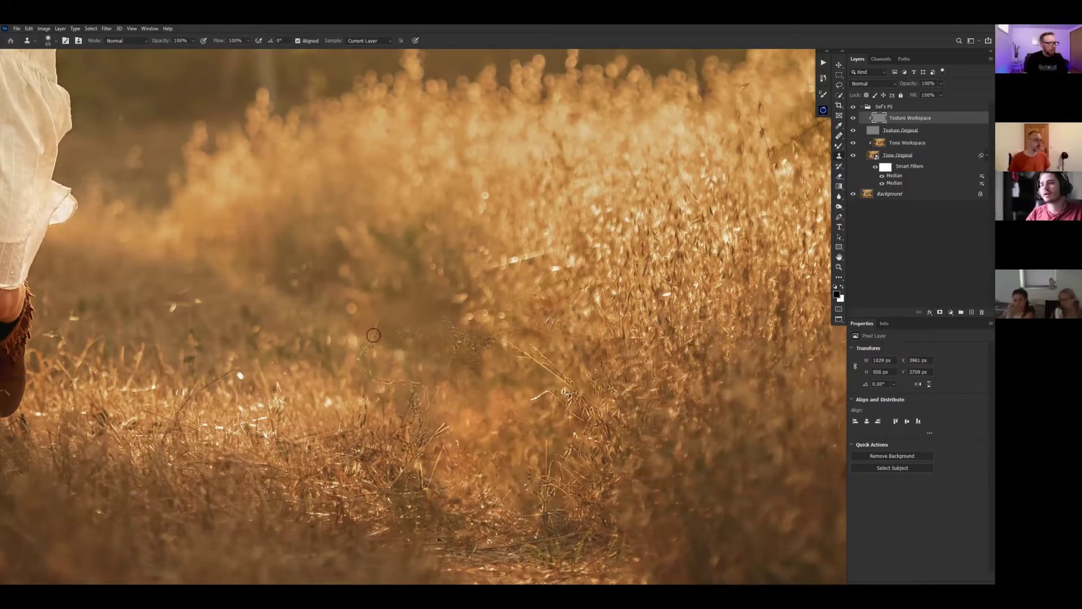
drag(374, 336, 367, 347)
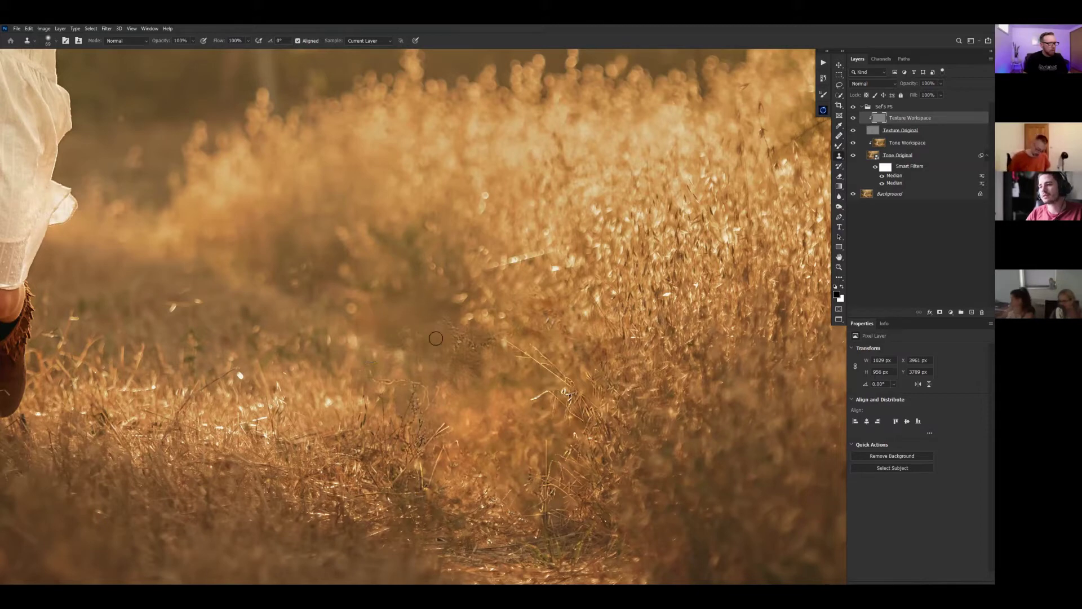
mouse_move(436, 339)
mouse_down()
mouse_move(458, 337)
mouse_move(446, 333)
mouse_up()
mouse_move(407, 363)
mouse_down()
mouse_move(387, 378)
mouse_move(412, 380)
mouse_move(488, 339)
mouse_up()
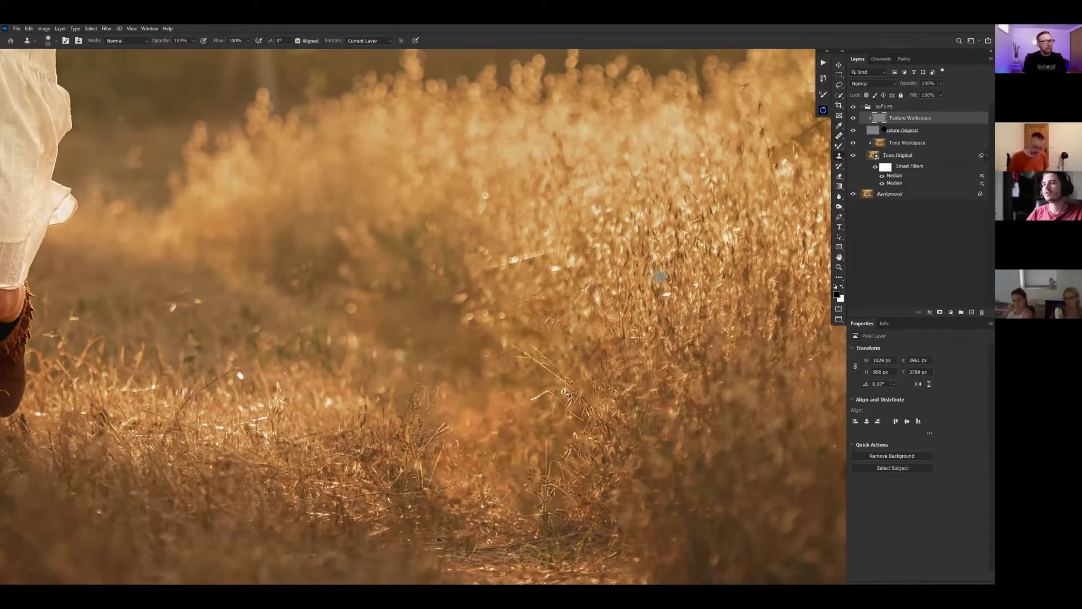
- Check the cloned area against the tone layers alone by toggling Texture Original, leaving it shown
click(854, 130)
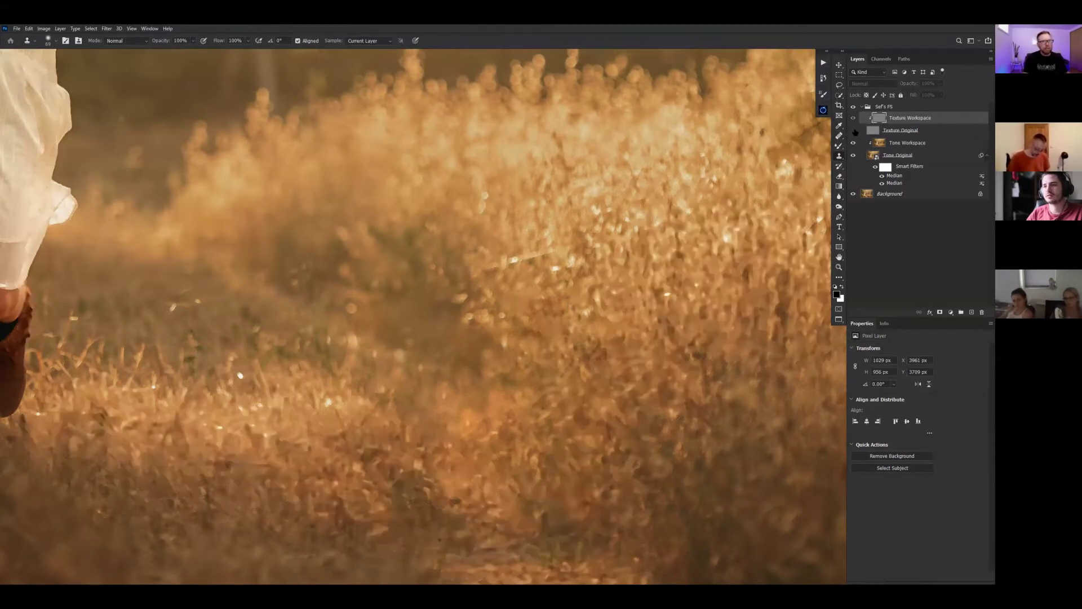
click(855, 130)
click(854, 130)
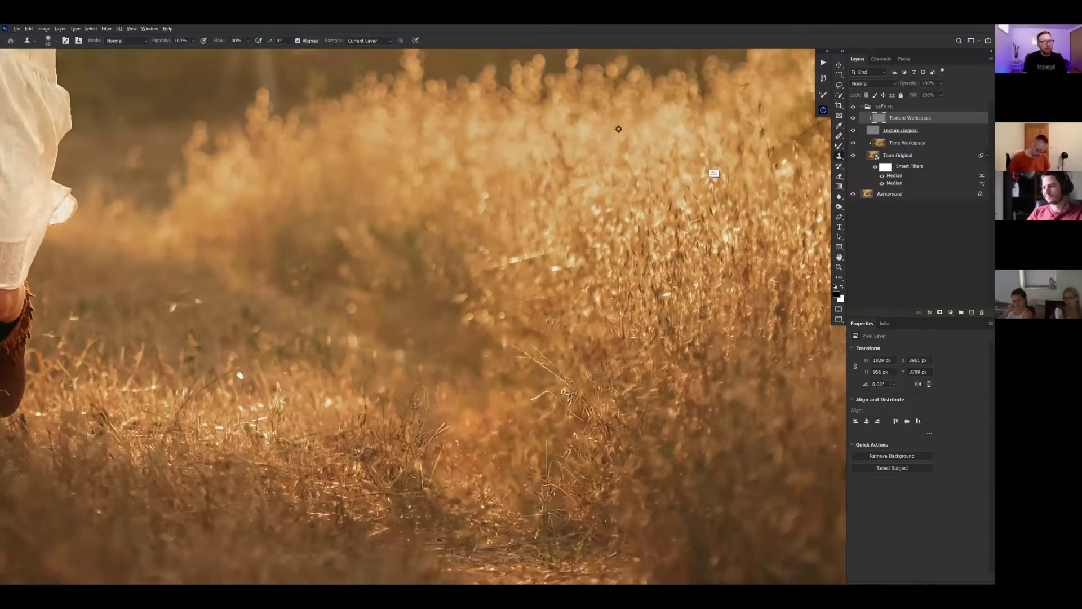
alt+click(575, 148)
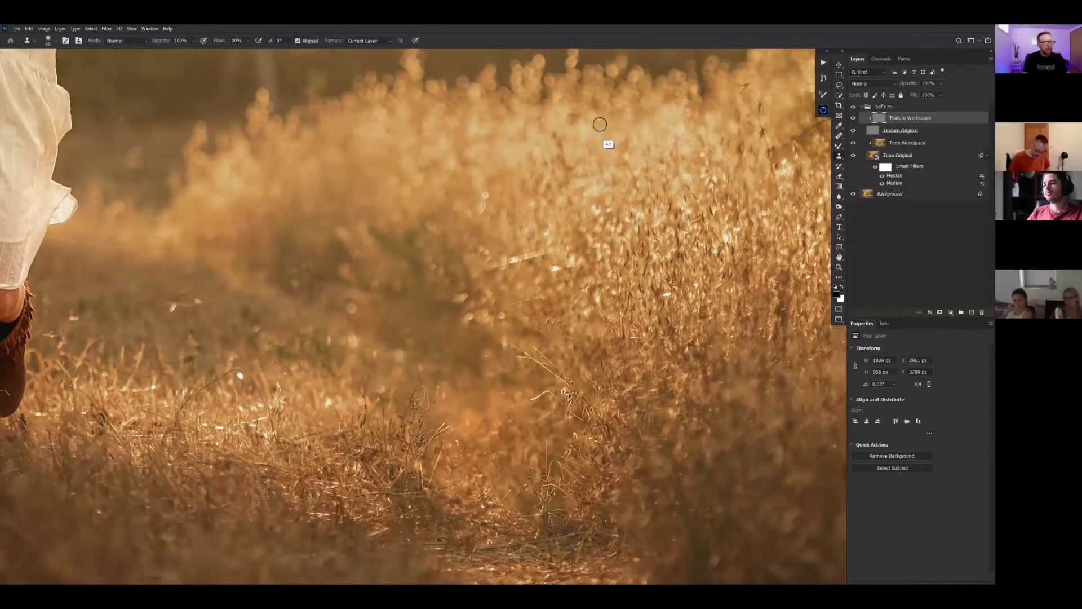
alt+click(602, 130)
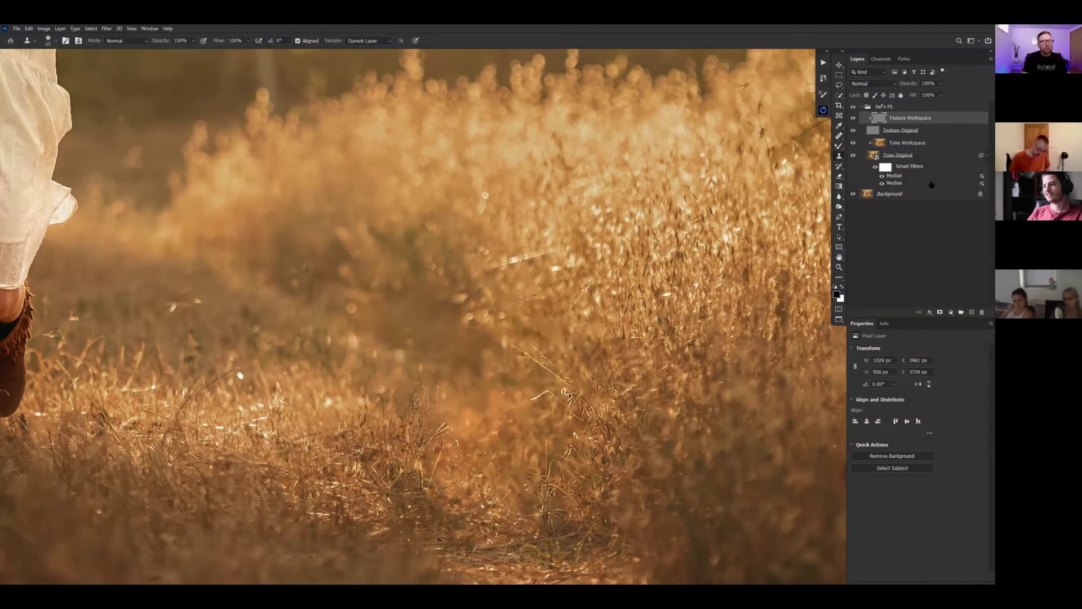
- Hide the Sef's FS group and duplicate the Background layer above the original
key(ctrl+comma)
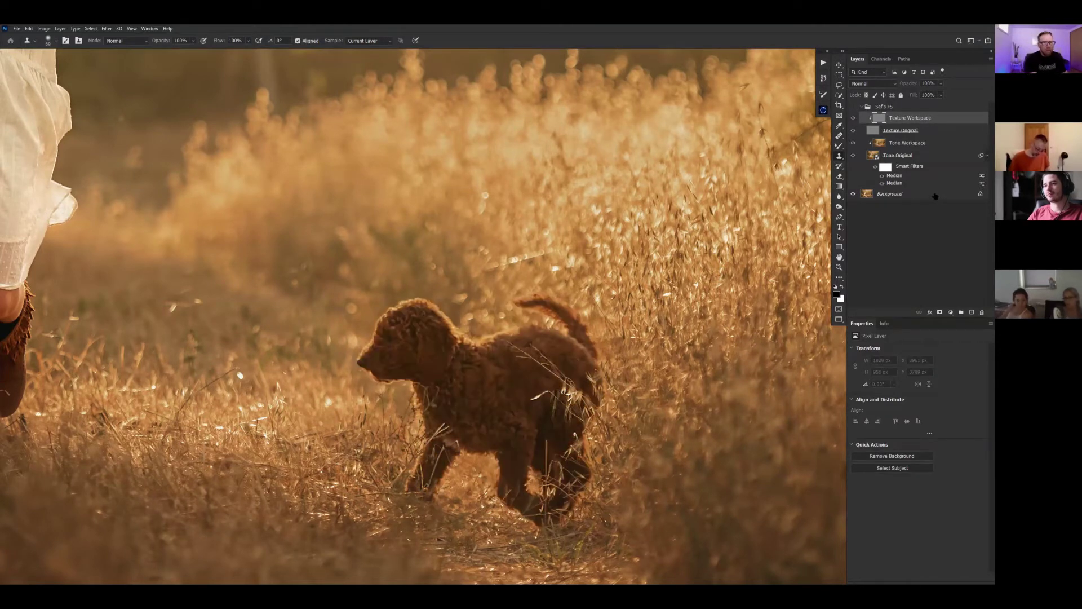
click(935, 194)
key(ctrl+shift+alt+n)
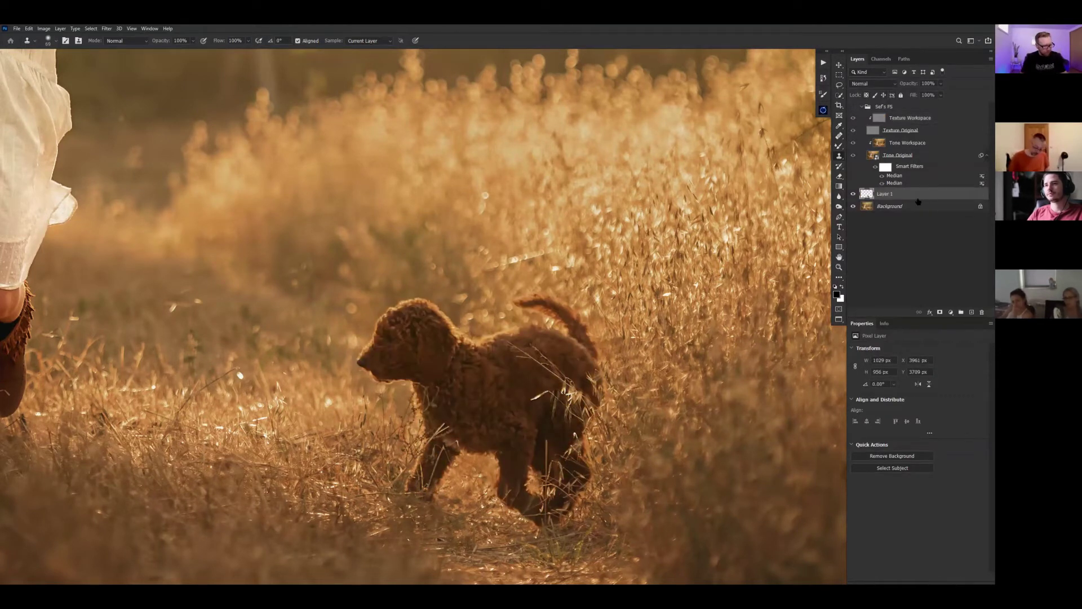
key(Delete)
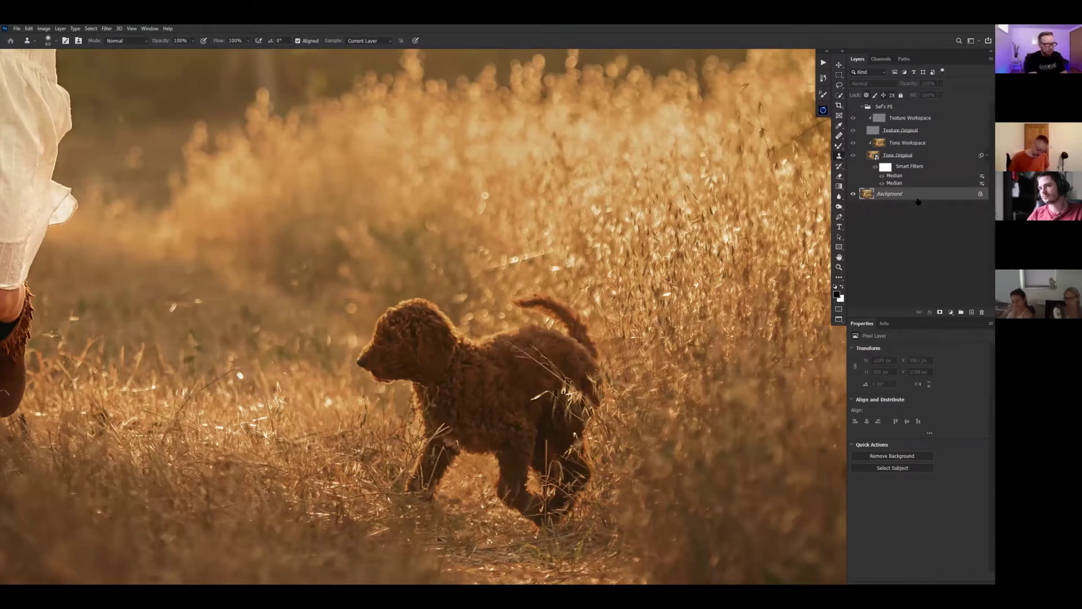
key(ctrl+j)
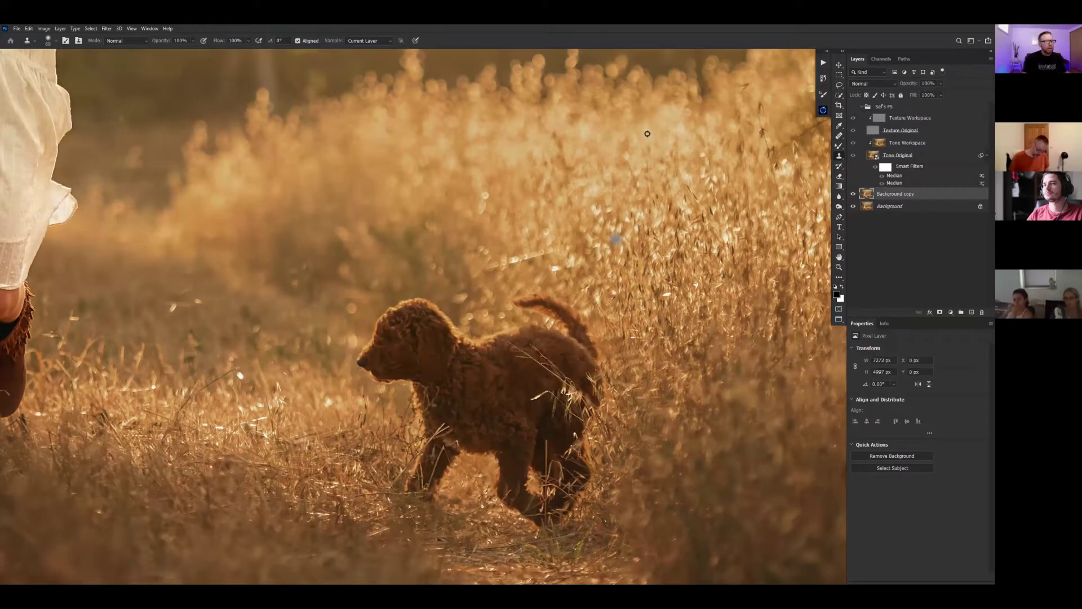
- Clone bright grass over the puppy's head on Background copy, and swap that layer's visibility with the Sef's FS group
alt+click(647, 134)
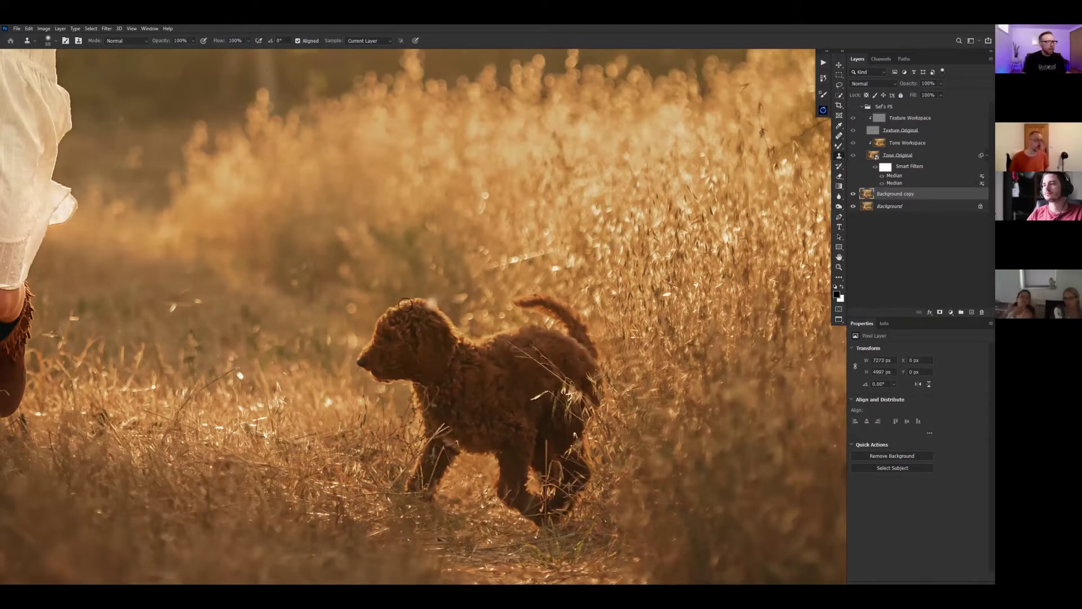
mouse_move(431, 297)
mouse_down()
mouse_move(386, 306)
mouse_move(414, 330)
mouse_move(364, 322)
mouse_up()
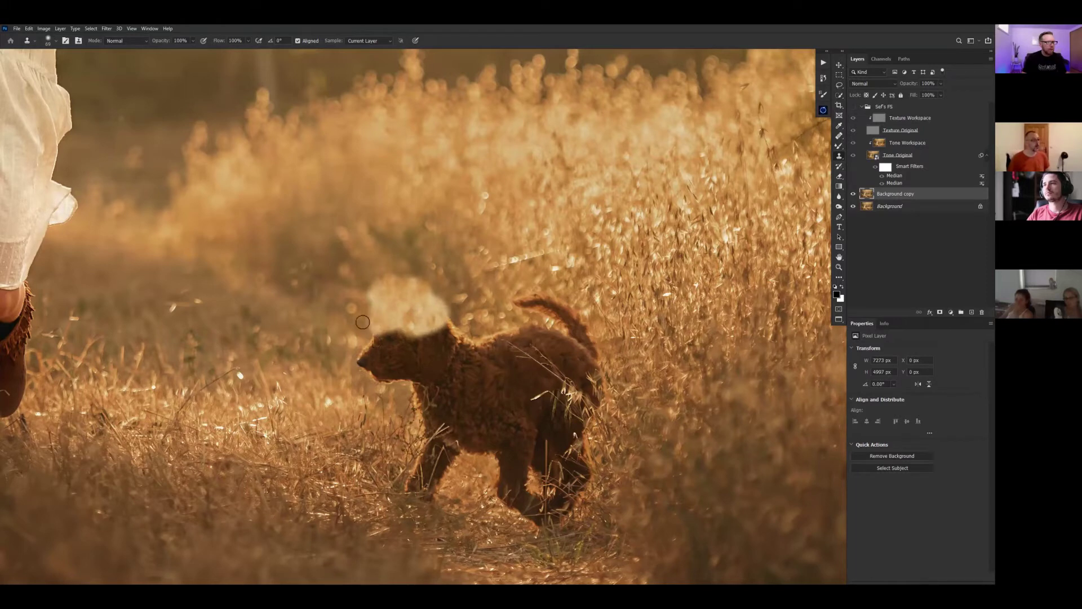
click(853, 193)
click(853, 107)
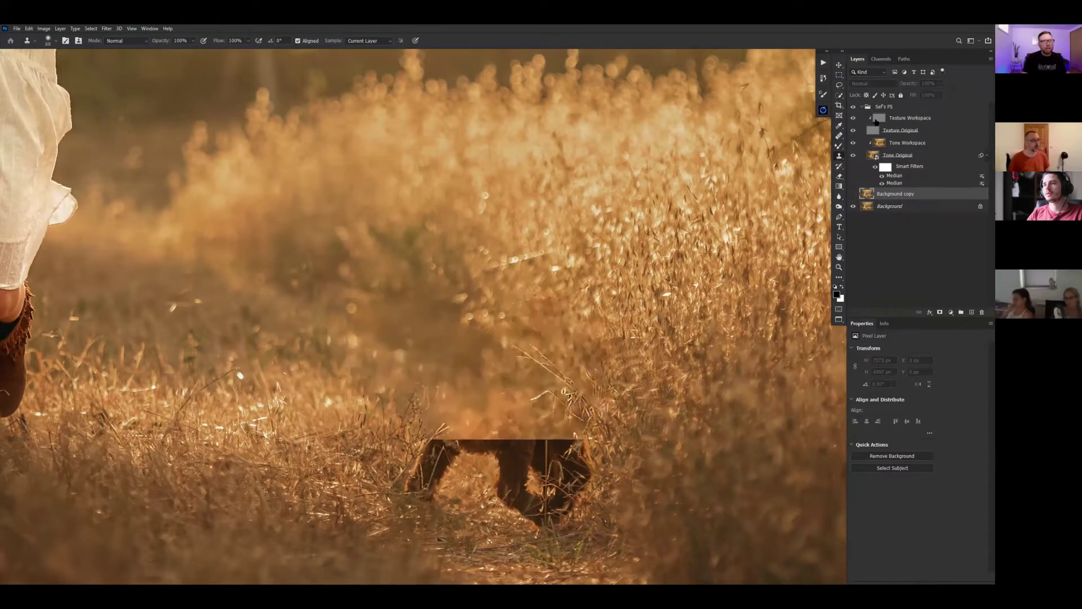
- Clone nearby grass texture over the area where the puppy's back was on the Texture Workspace layer
click(883, 119)
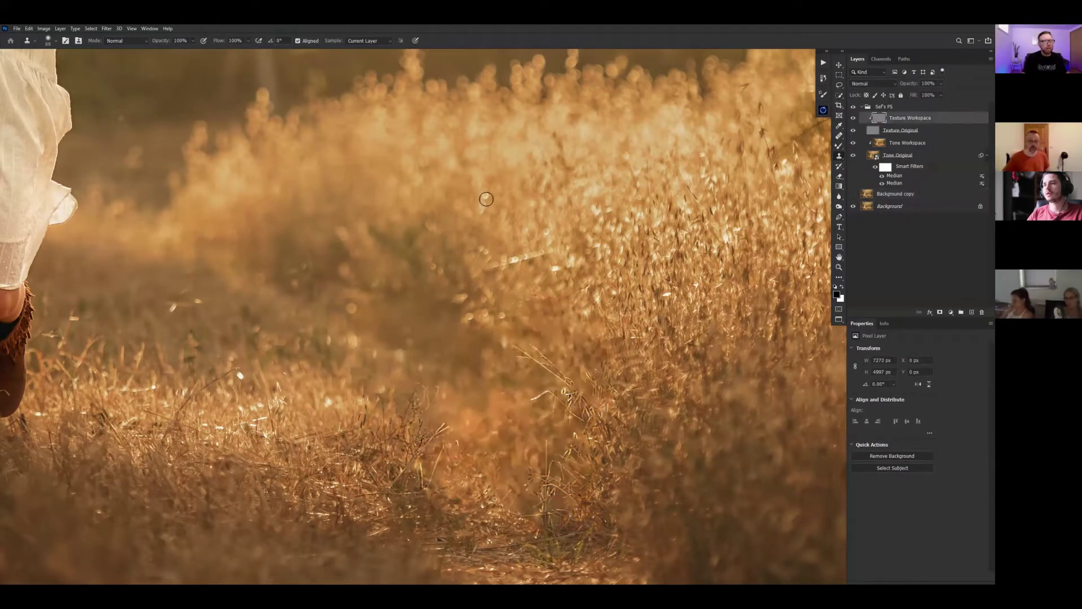
alt+click(570, 208)
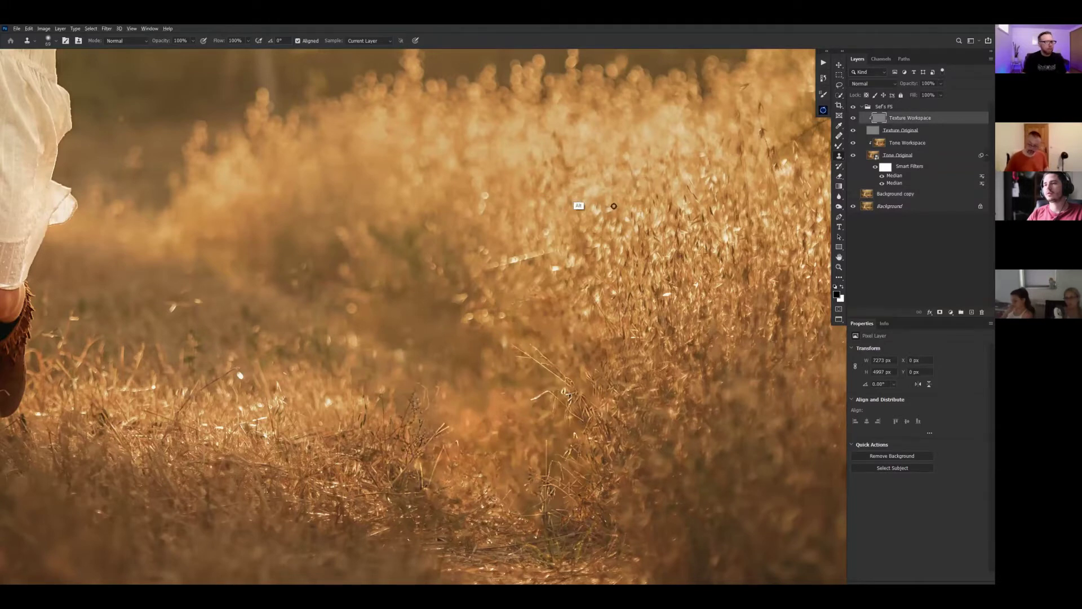
alt+click(599, 222)
alt+click(578, 230)
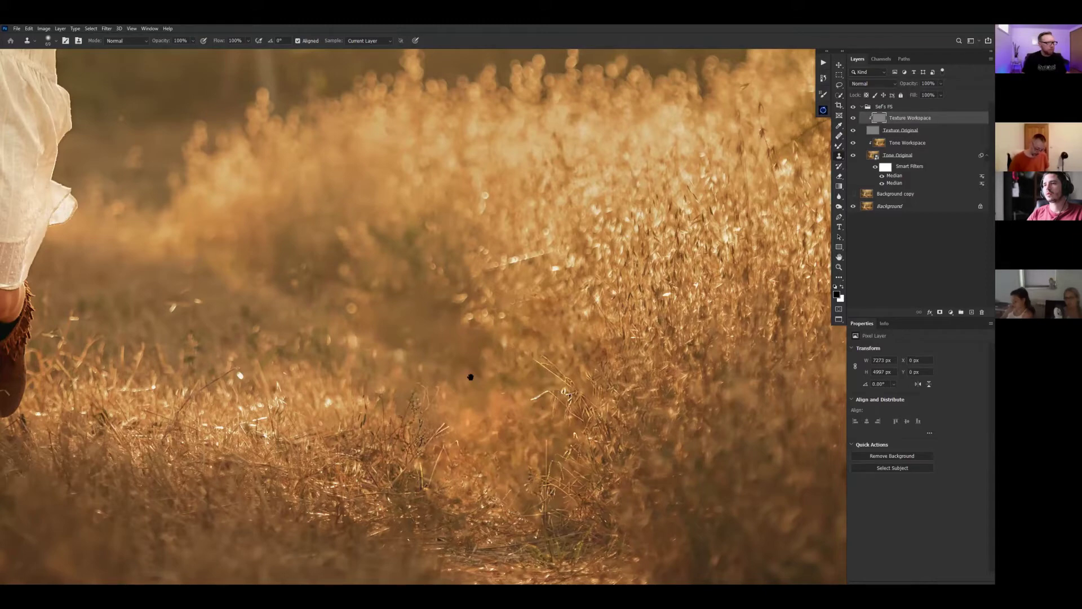
- Try cloning the sharp foreground grass texture onto the blurred area where the puppy was, and undo the stroke
drag(628, 287, 657, 292)
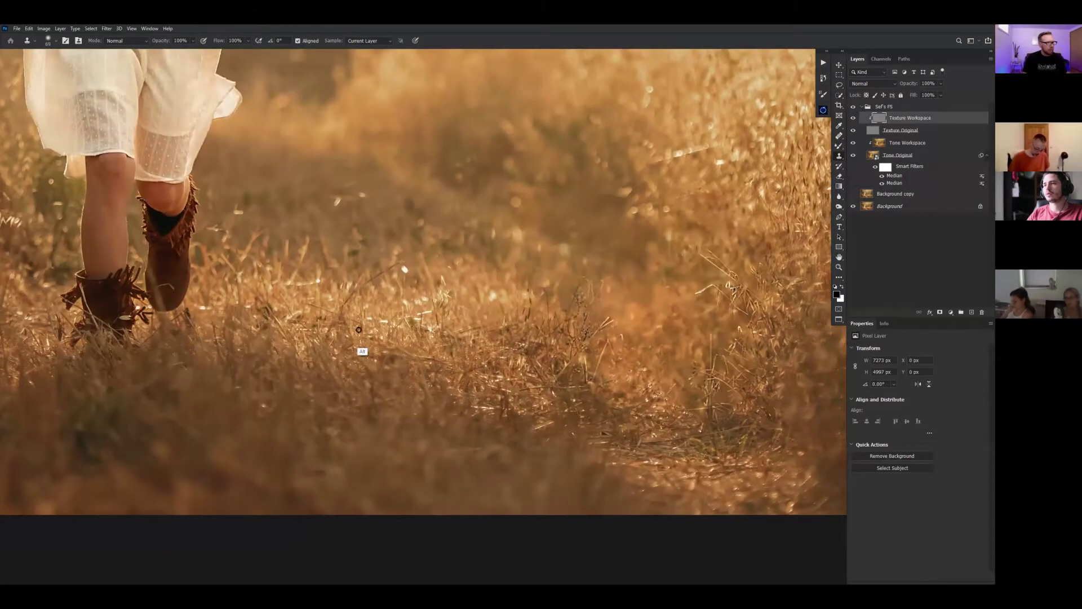
alt+click(360, 328)
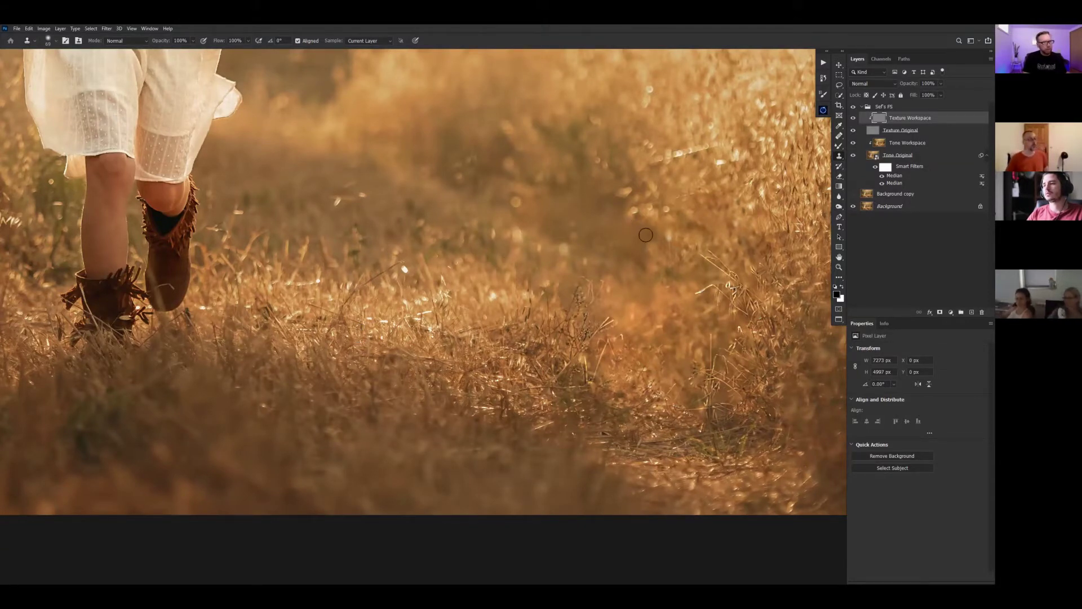
mouse_move(647, 234)
mouse_down()
mouse_move(598, 237)
mouse_move(622, 236)
mouse_up()
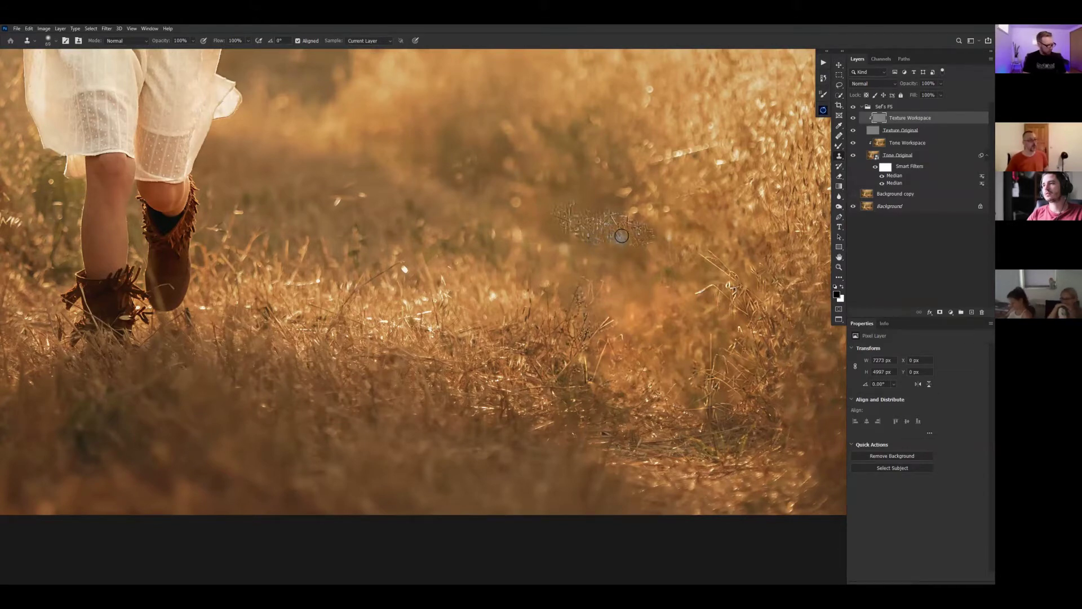
key(ctrl+z)
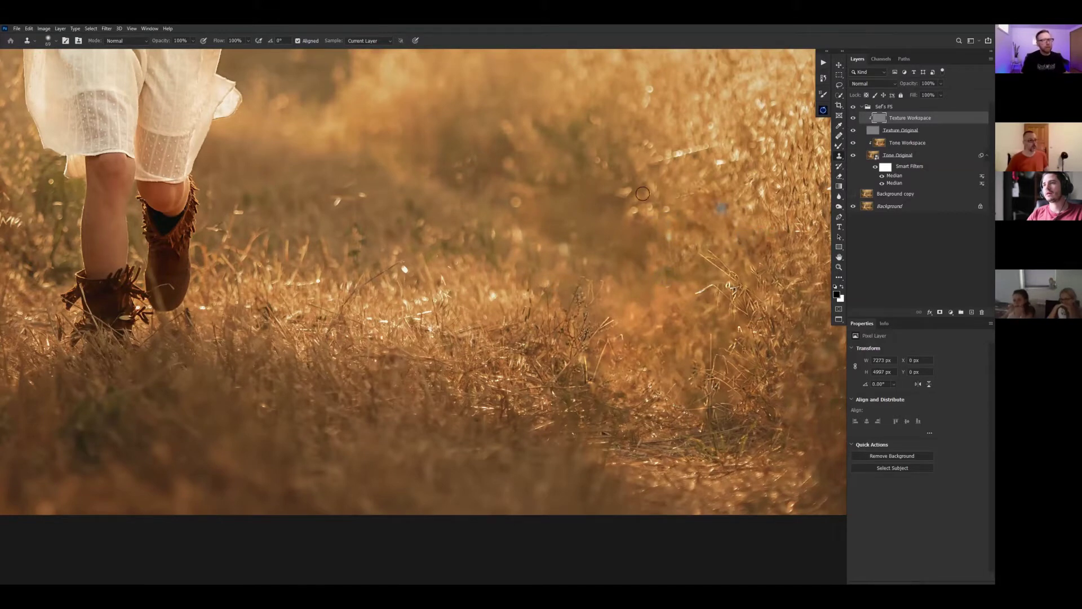
- Clone soft out-of-focus grass texture over the blurred area where the puppy was with a larger brush
alt+click(483, 185)
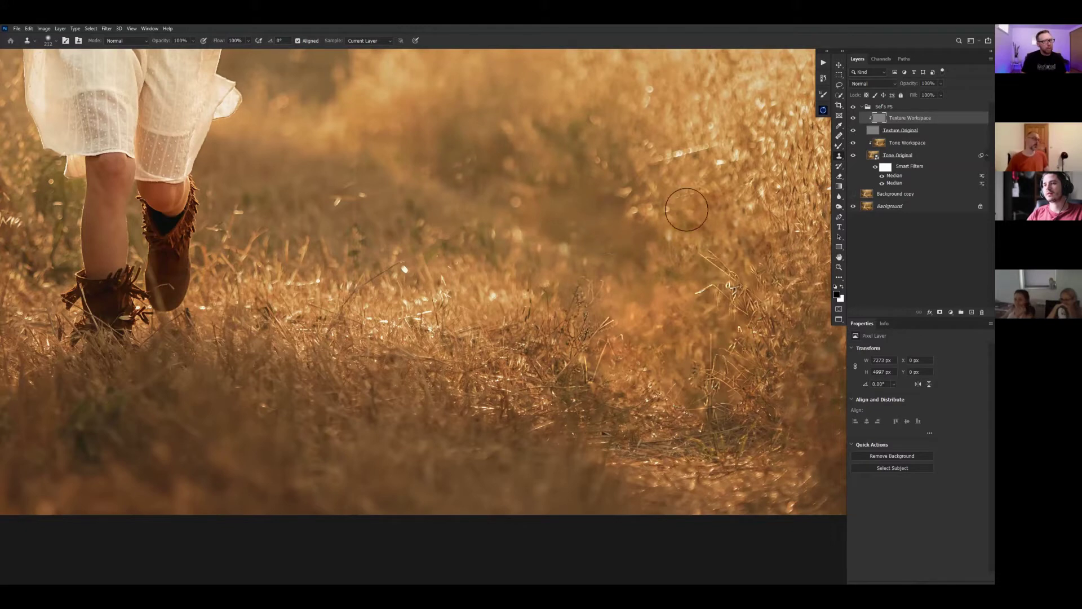
mouse_move(588, 172)
mouse_down()
mouse_move(559, 169)
mouse_move(581, 173)
mouse_up()
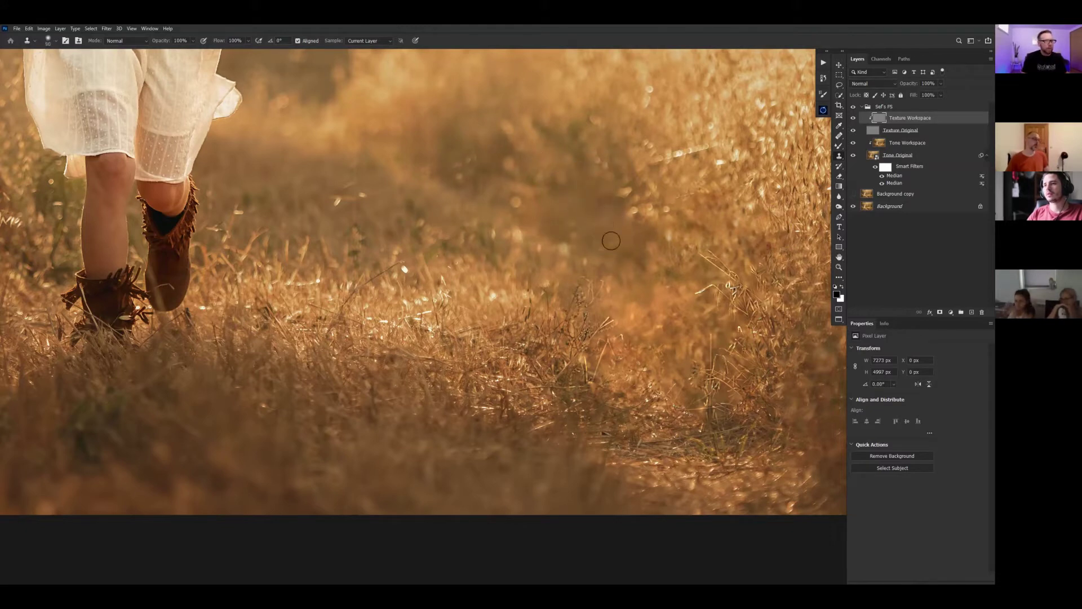
- Blend the dark patch where the puppy was on the Tone Workspace layer with the Healing Brush
scroll(640, 217, down, 2)
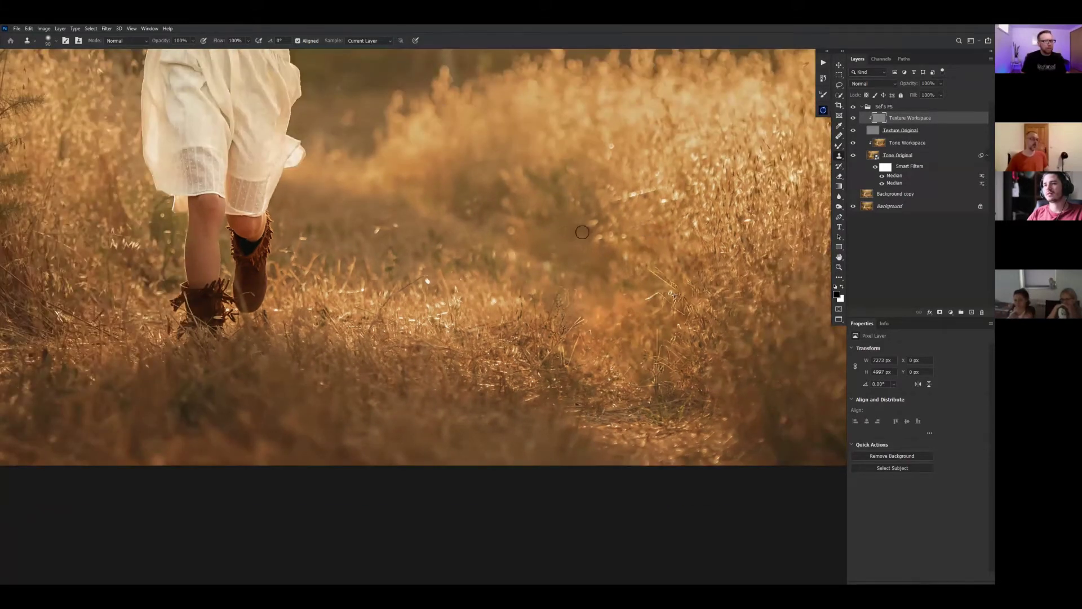
click(875, 145)
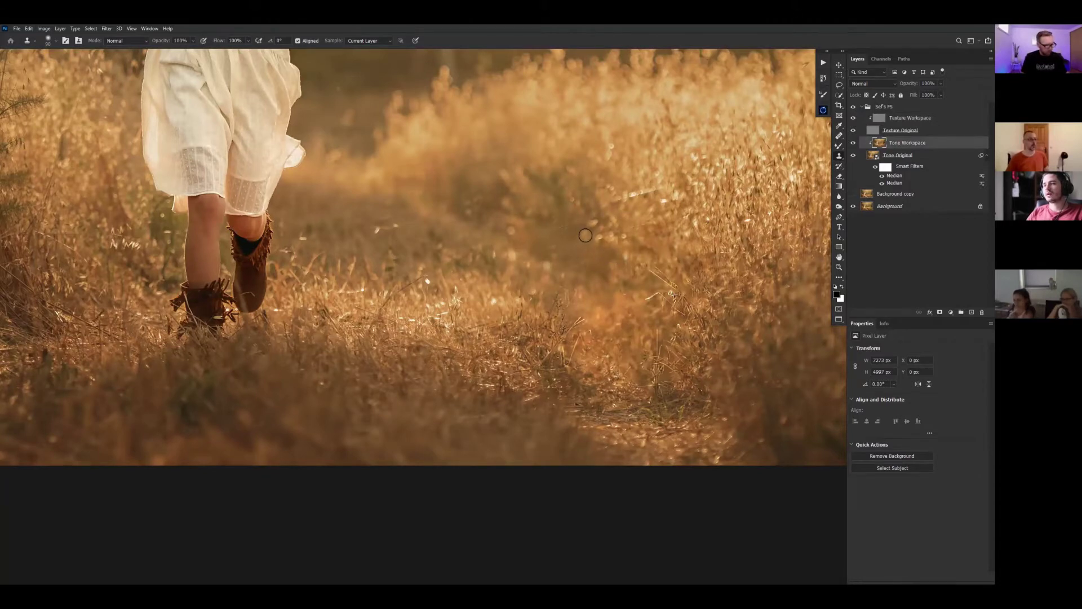
key(j)
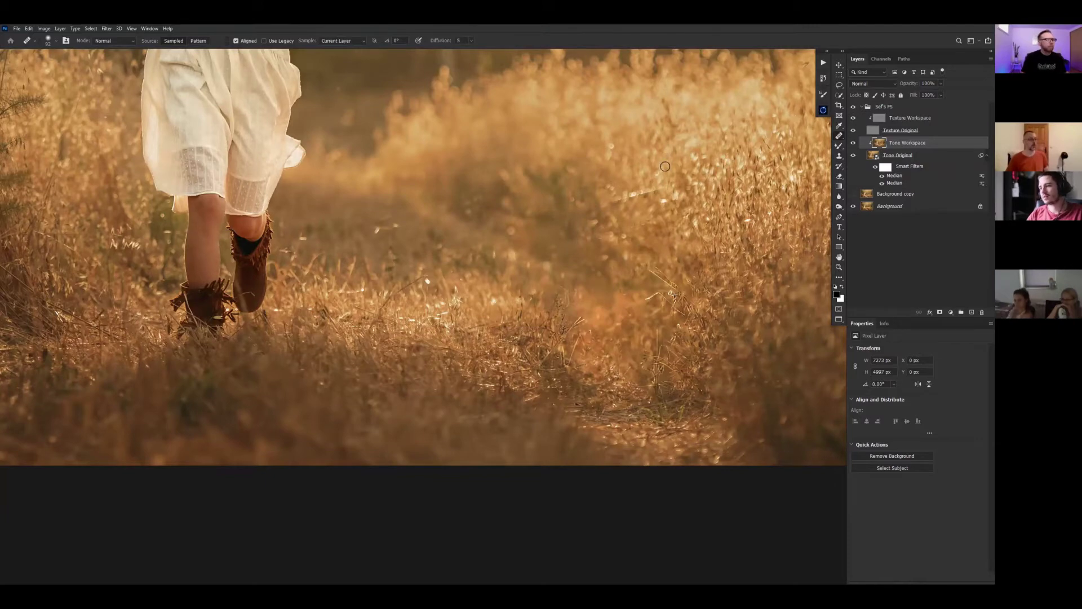
- Compare the whole photo with and without the puppy by toggling the Sef's FS group, leaving it shown
scroll(564, 239, down, 1)
scroll(564, 240, down, 2)
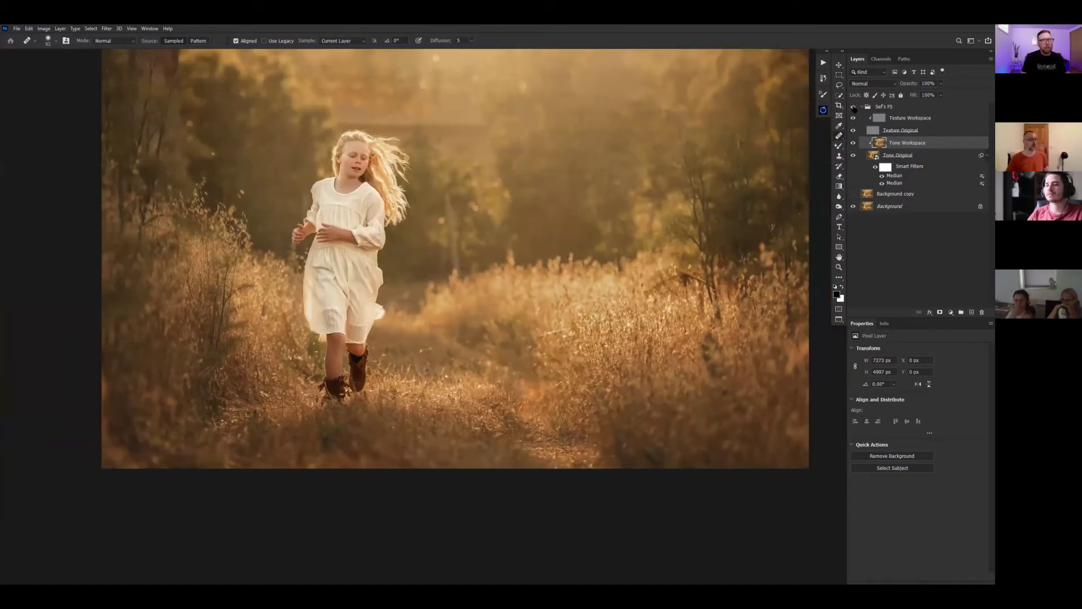
click(857, 110)
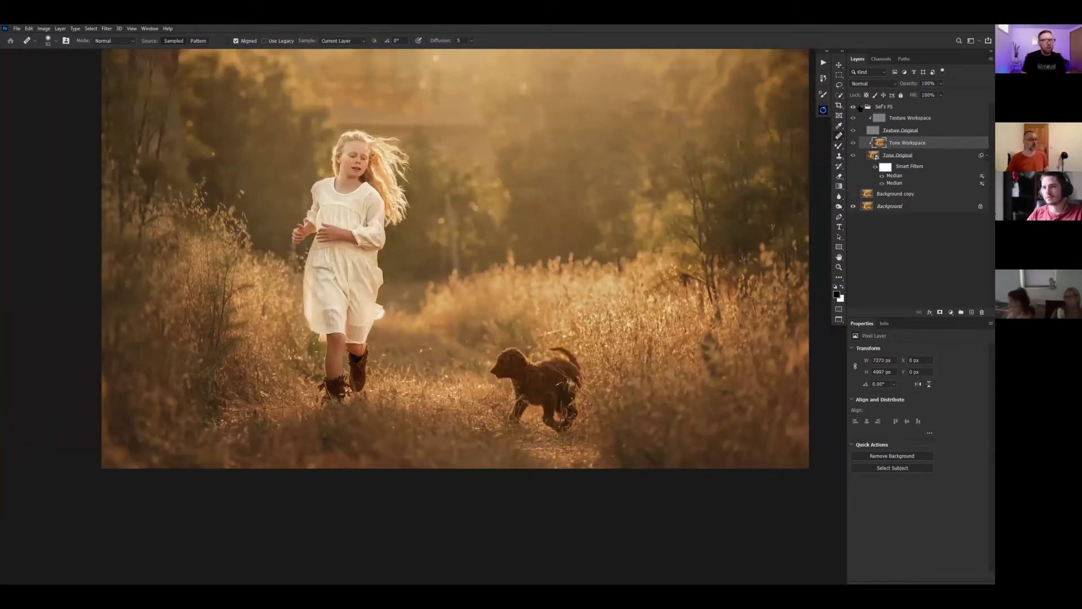
click(858, 109)
click(853, 109)
click(854, 108)
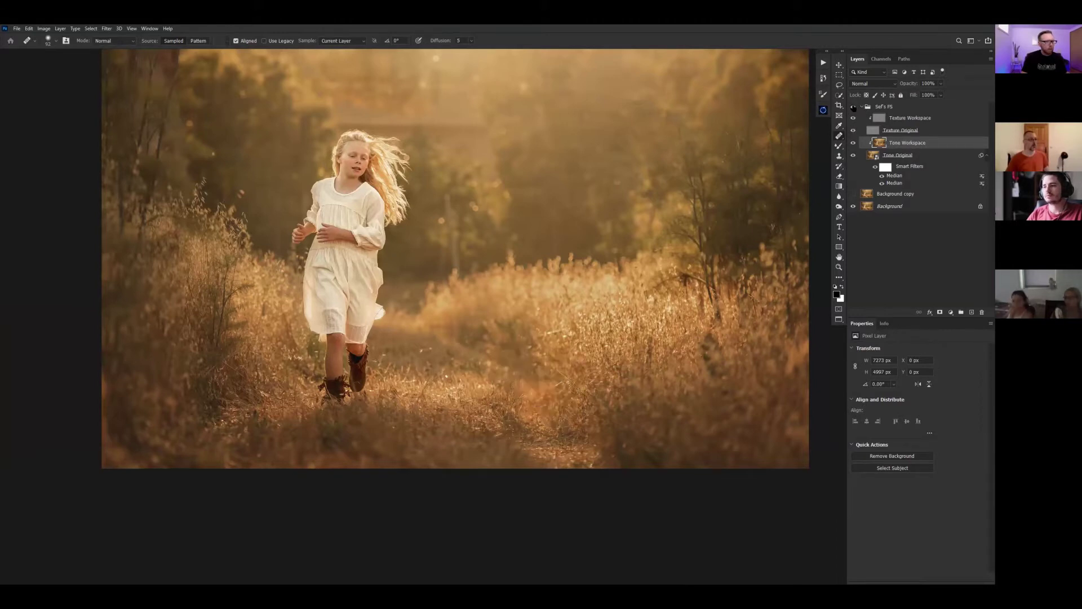
click(853, 108)
click(853, 109)
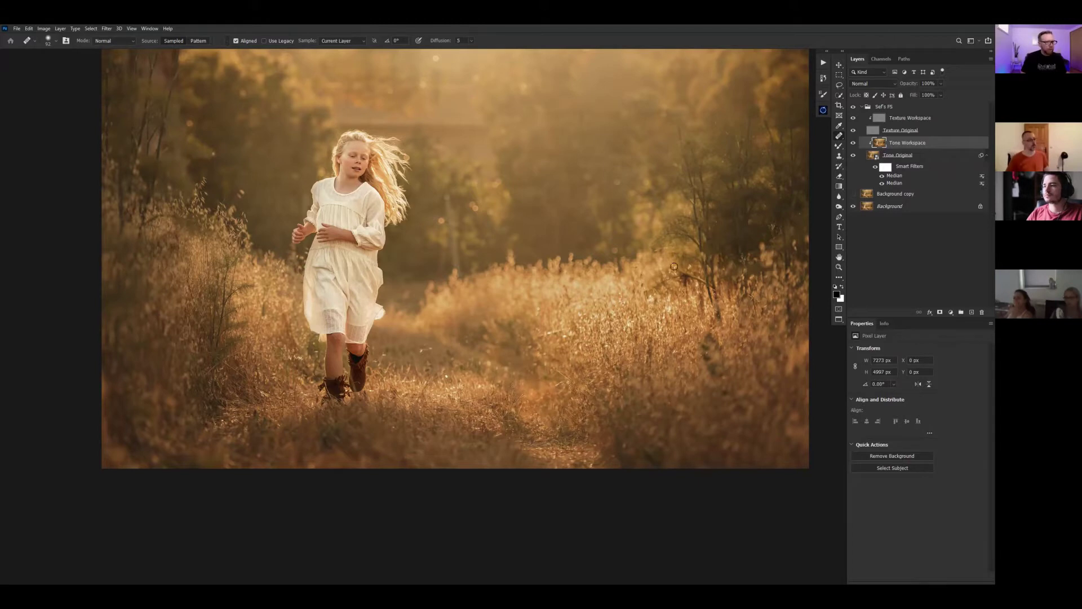
- Collapse the Sef's FS group and return to the standard screen mode with all open document windows
click(863, 108)
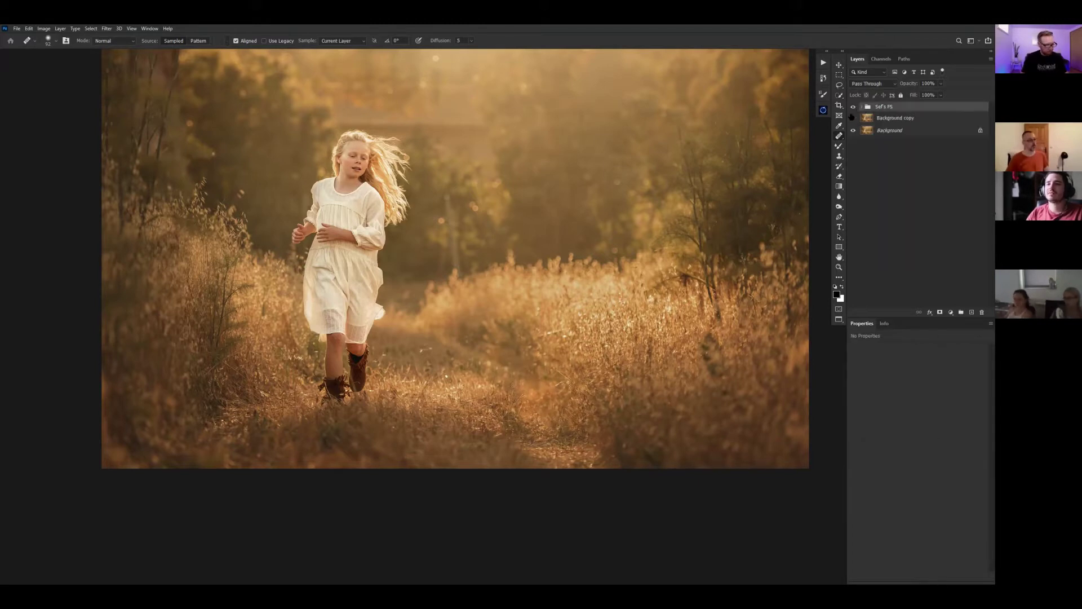
key(shift+f)
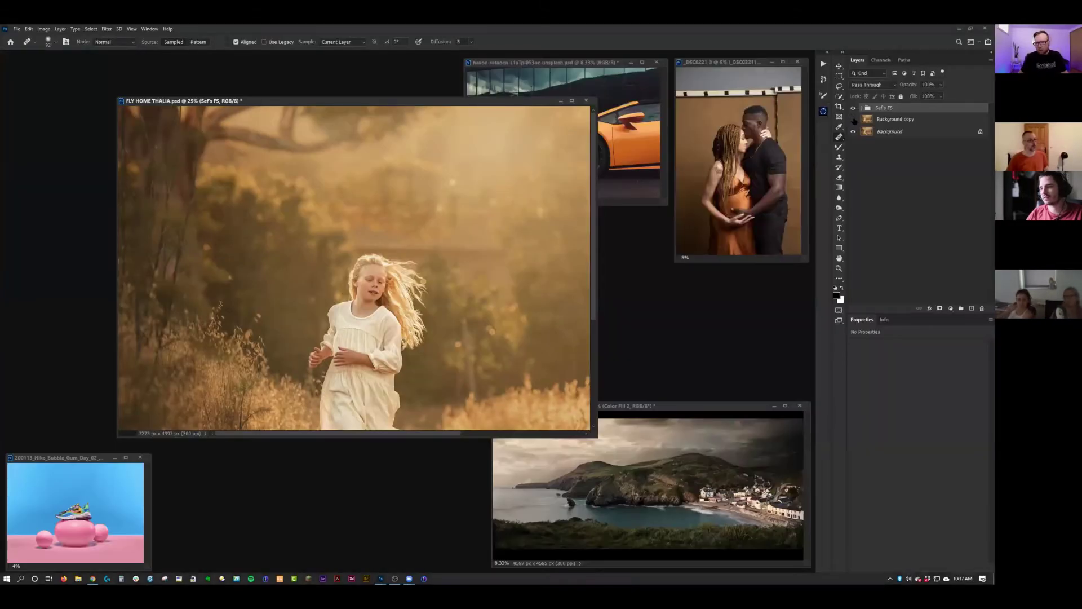
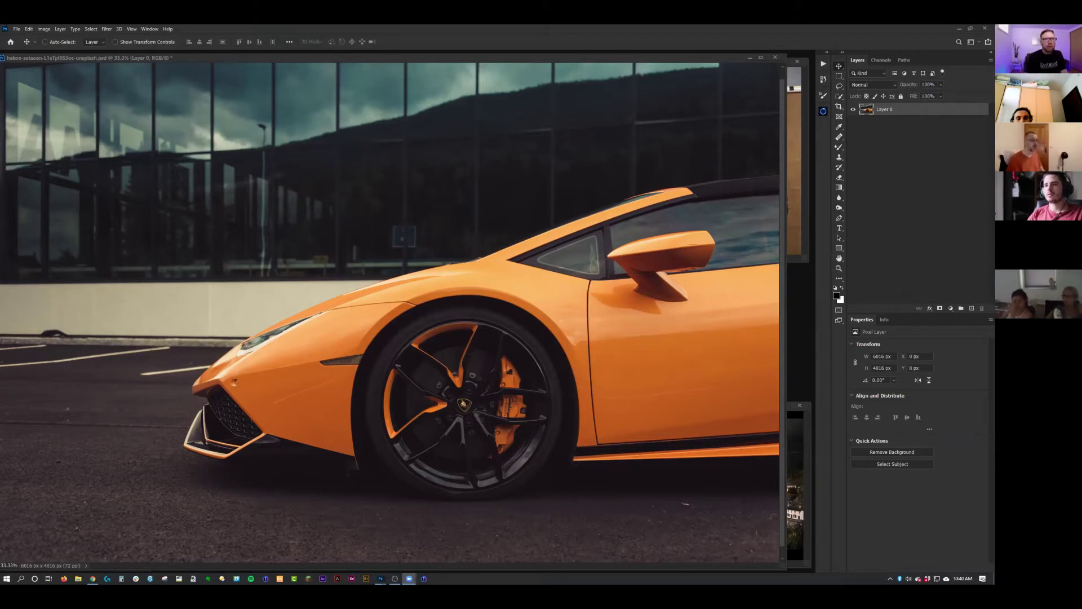
- Duplicate Layer 0 of the orange car photo twice
click(909, 111)
key(ctrl+j)
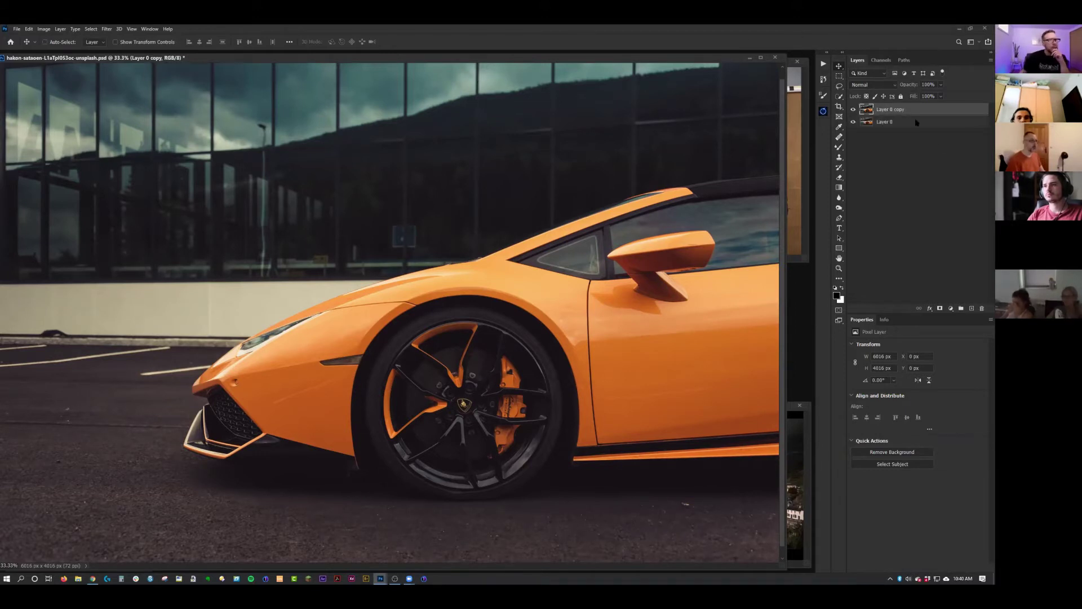
click(44, 42)
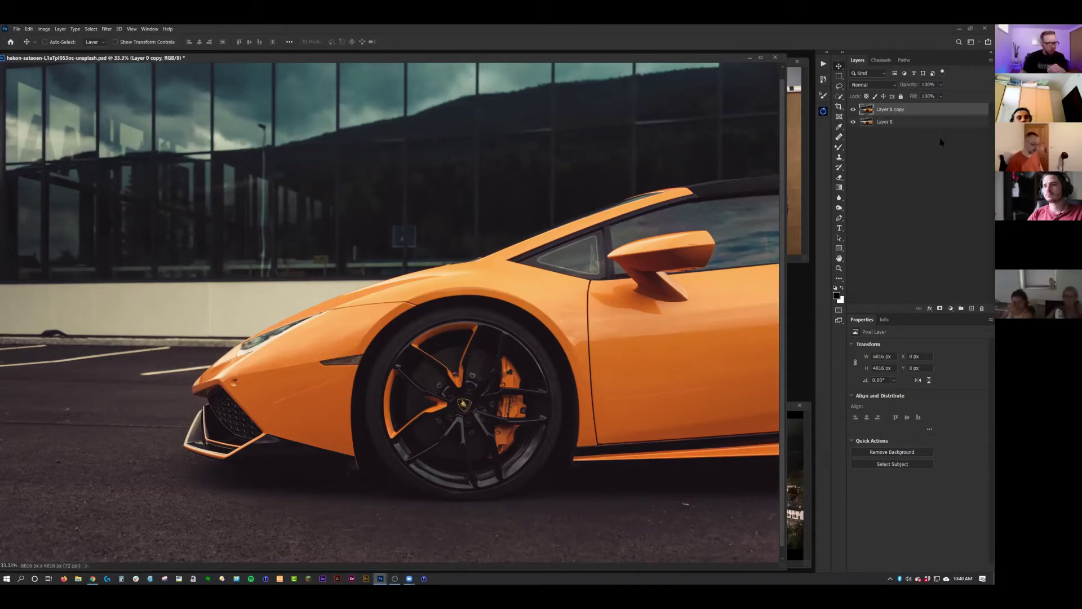
key(ctrl+j)
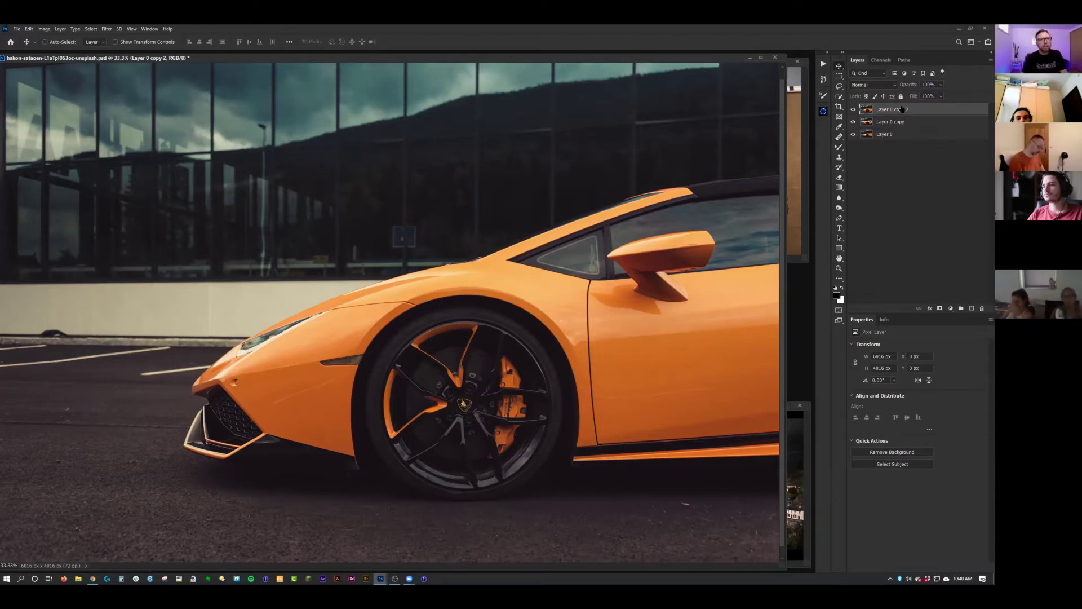
- Rename the uppermost car layer copy as texture and the copy below it as tone
double_click(902, 109)
text(texture)
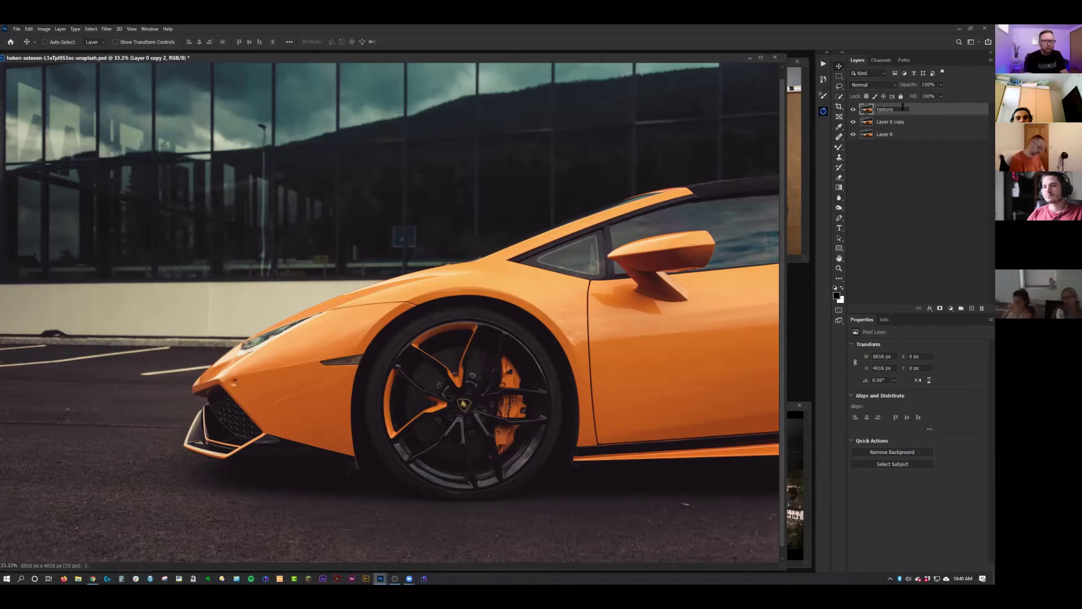
key(Return)
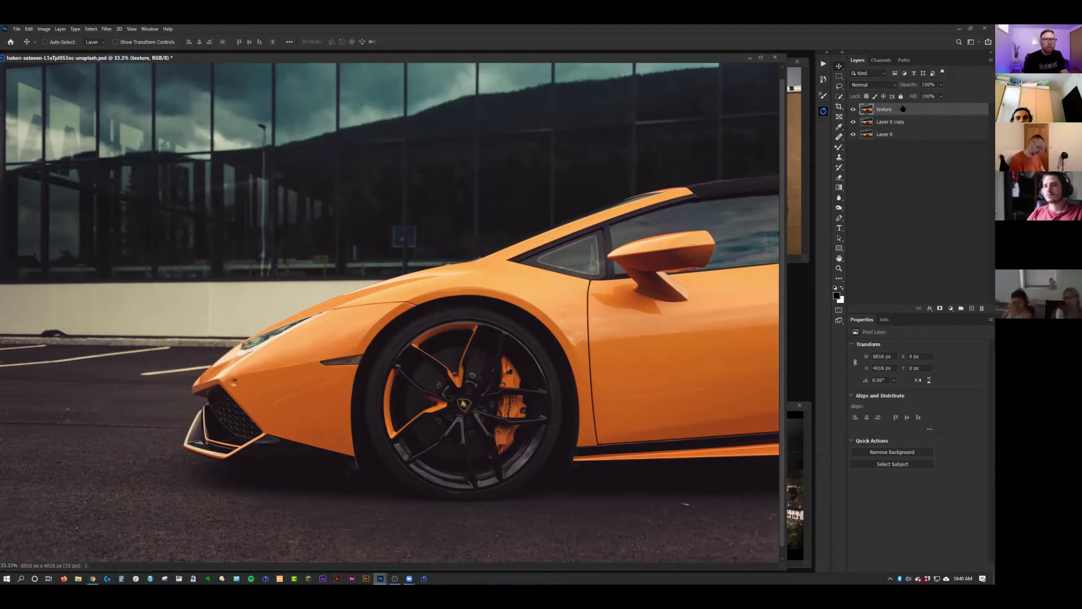
double_click(894, 121)
text(tone)
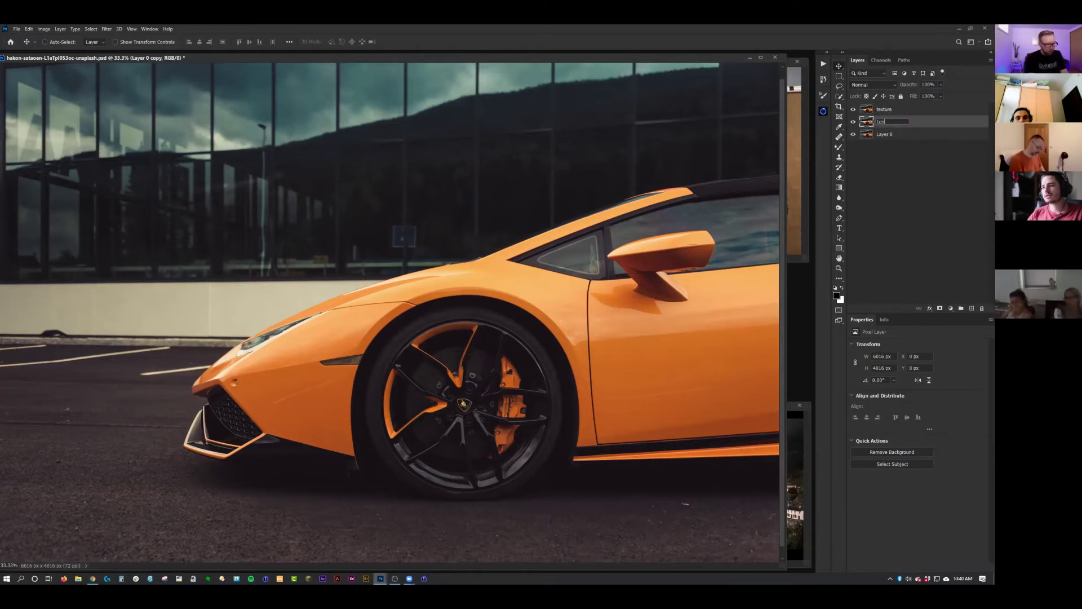
key(Return)
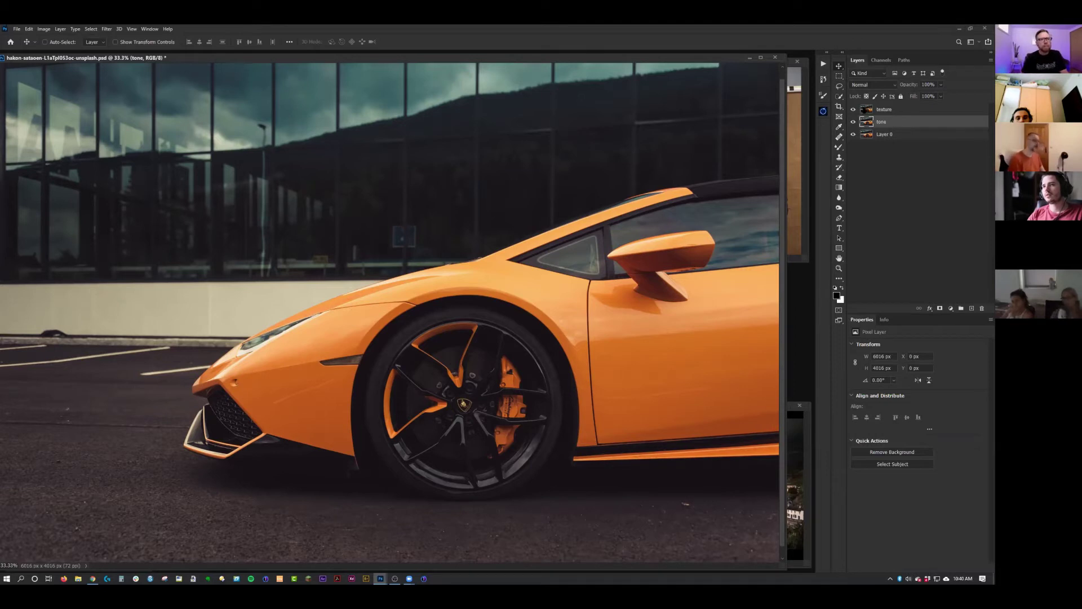
- Hide the texture layer so that the selected tone layer is exposed around the car's front bumper
click(853, 110)
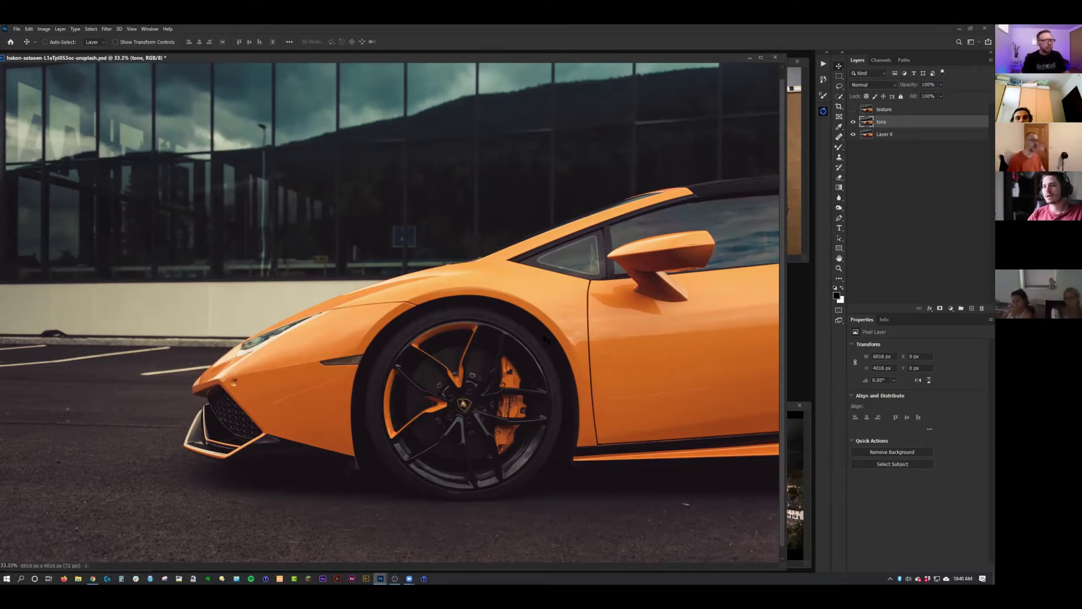
key(ctrl+plus)
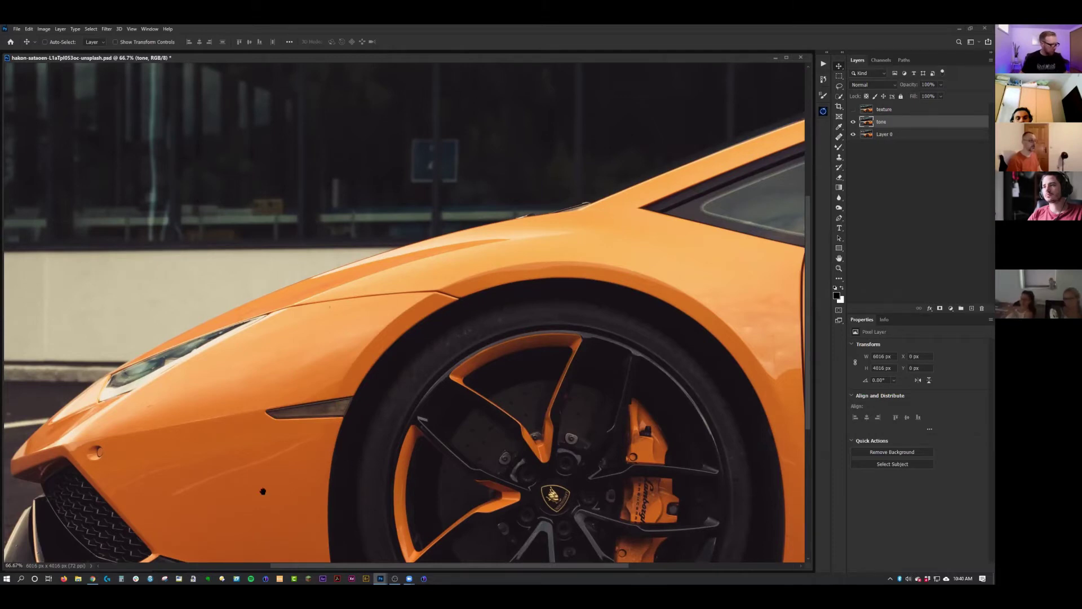
drag(231, 536, 611, 265)
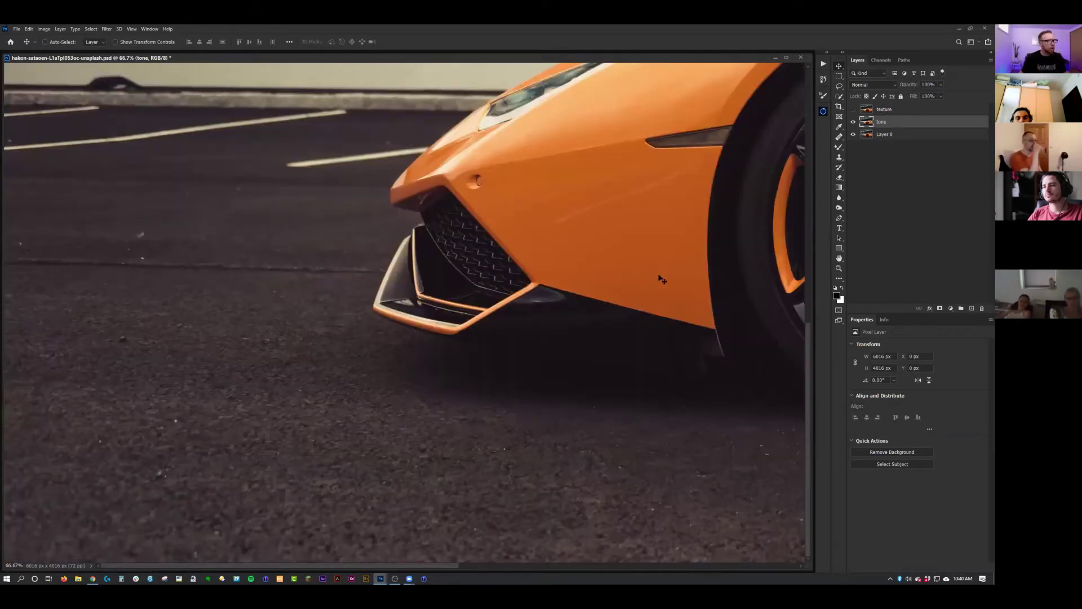
drag(807, 323, 807, 284)
drag(448, 567, 488, 567)
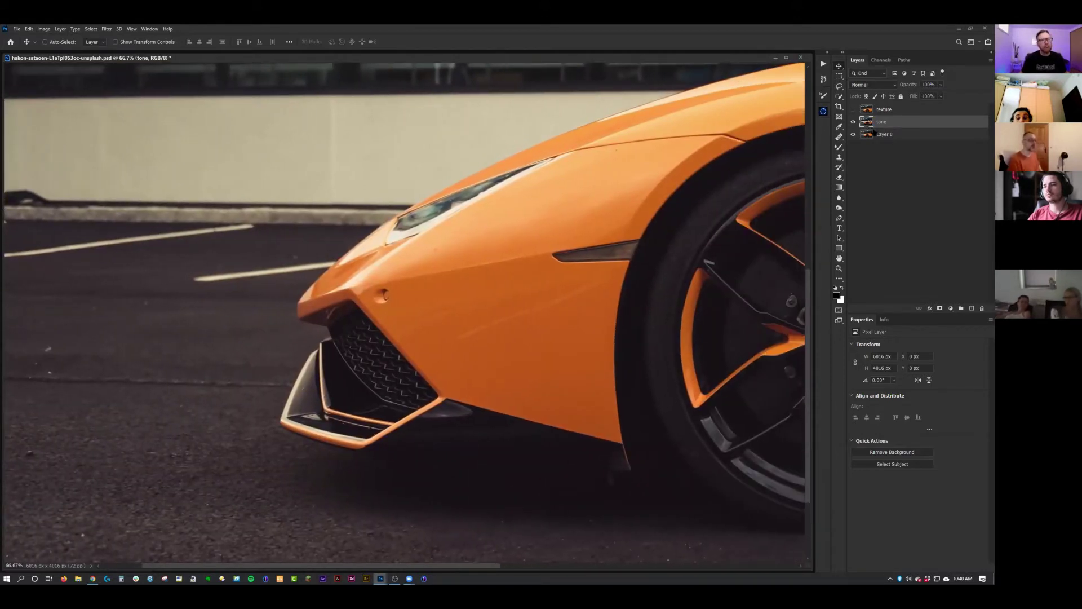
drag(480, 566, 467, 447)
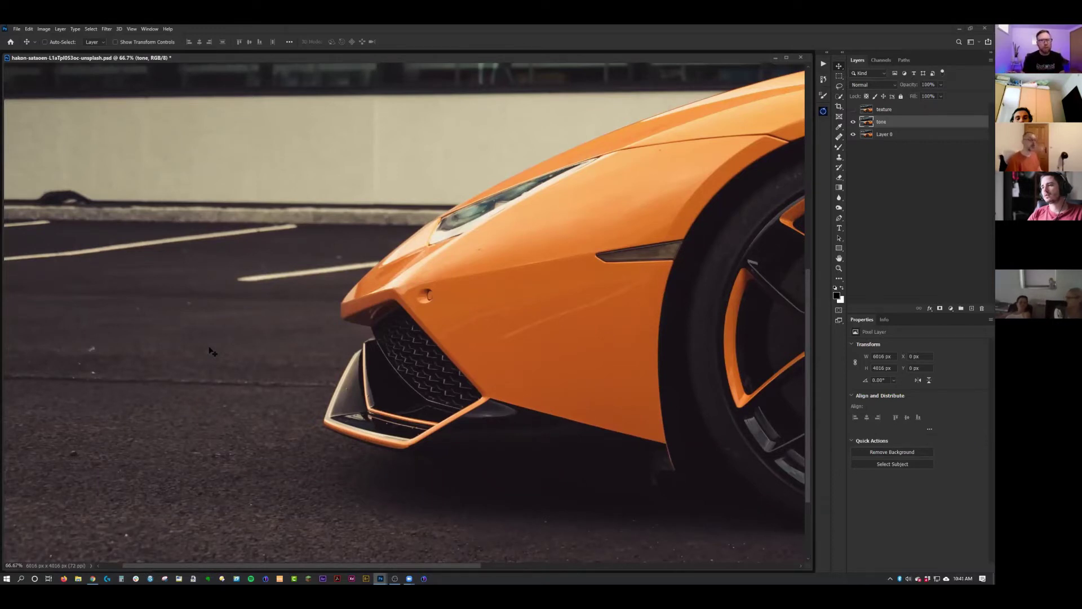
- Open the Median noise filter on the tone layer and set its radius to 6 pixels
click(106, 29)
mouse_move(185, 172)
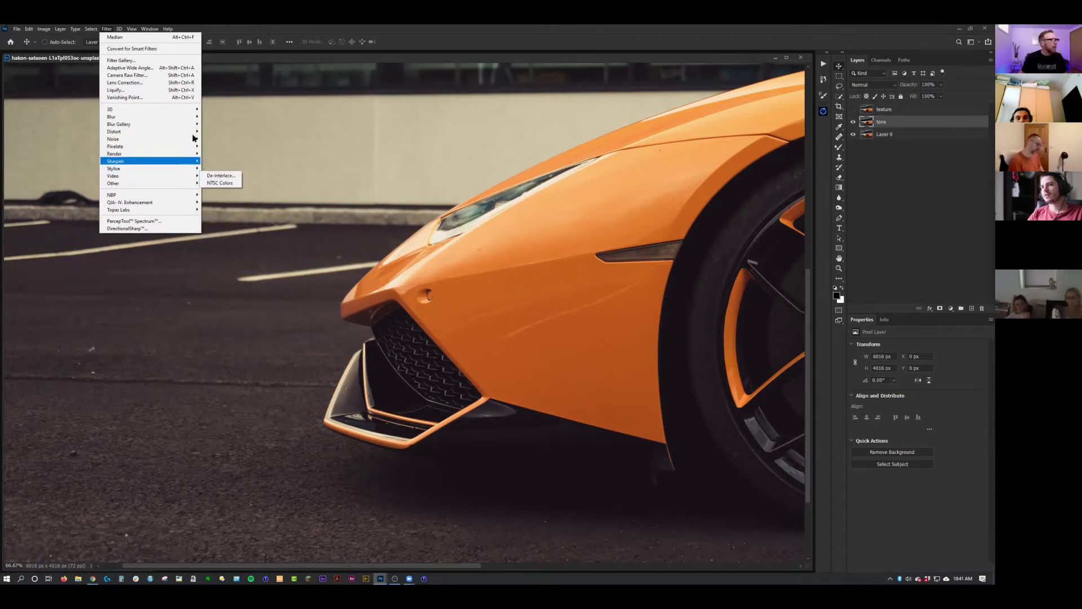
mouse_move(193, 139)
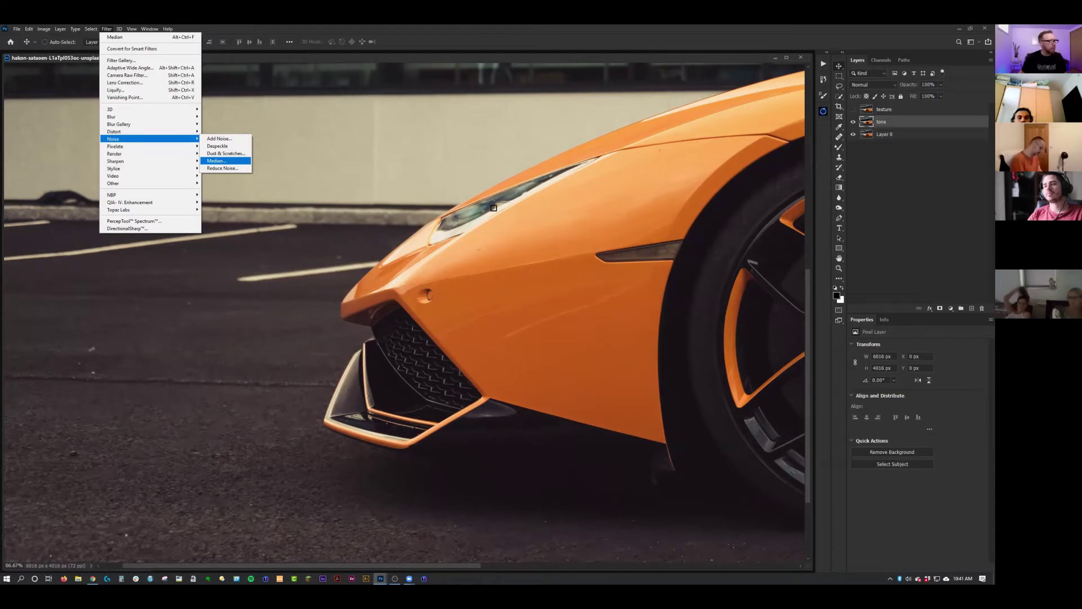
click(220, 162)
drag(517, 158, 406, 94)
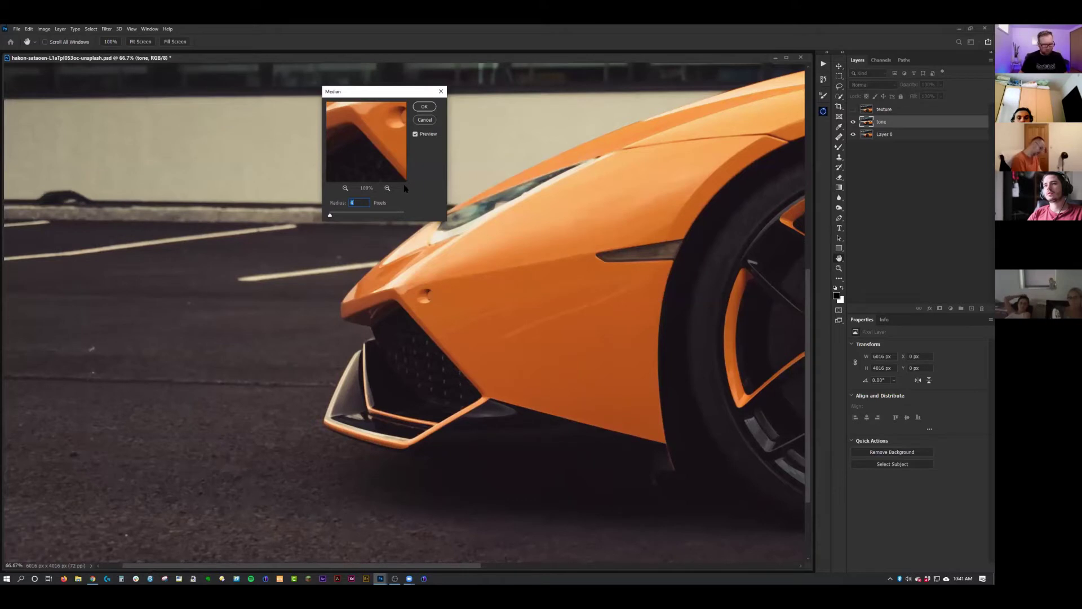
key(Up)
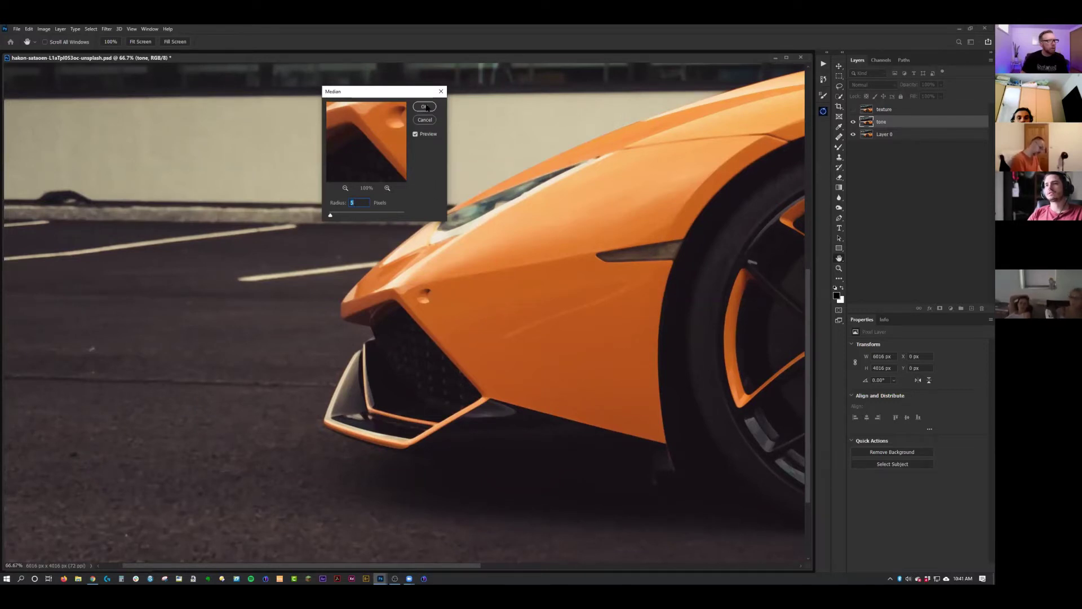
key(Up)
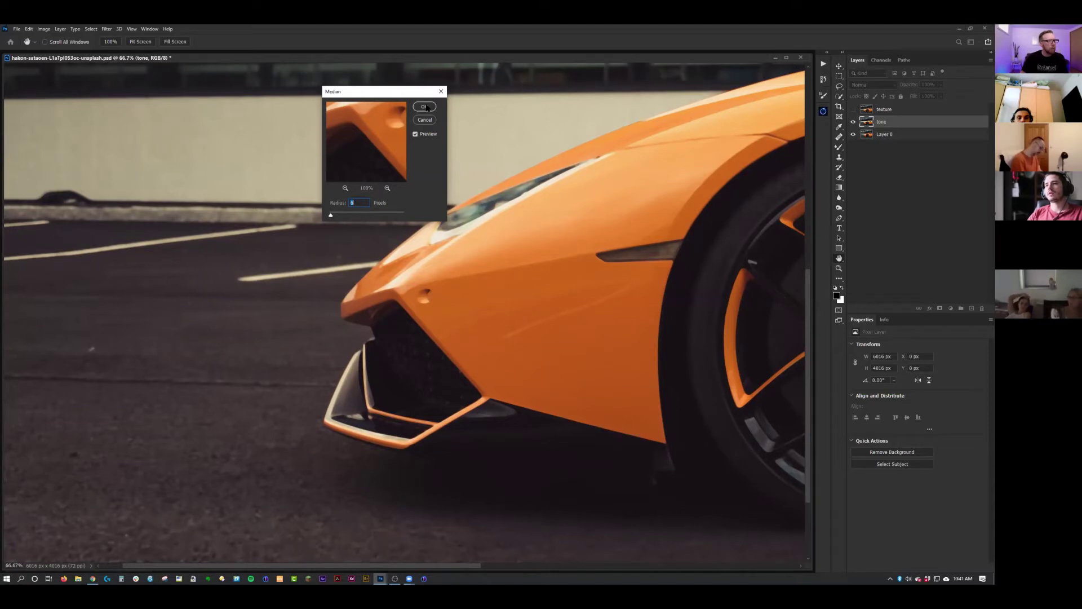
- Compare the bumper and asphalt with the Median preview off and on, and apply the filter to the tone layer
click(415, 135)
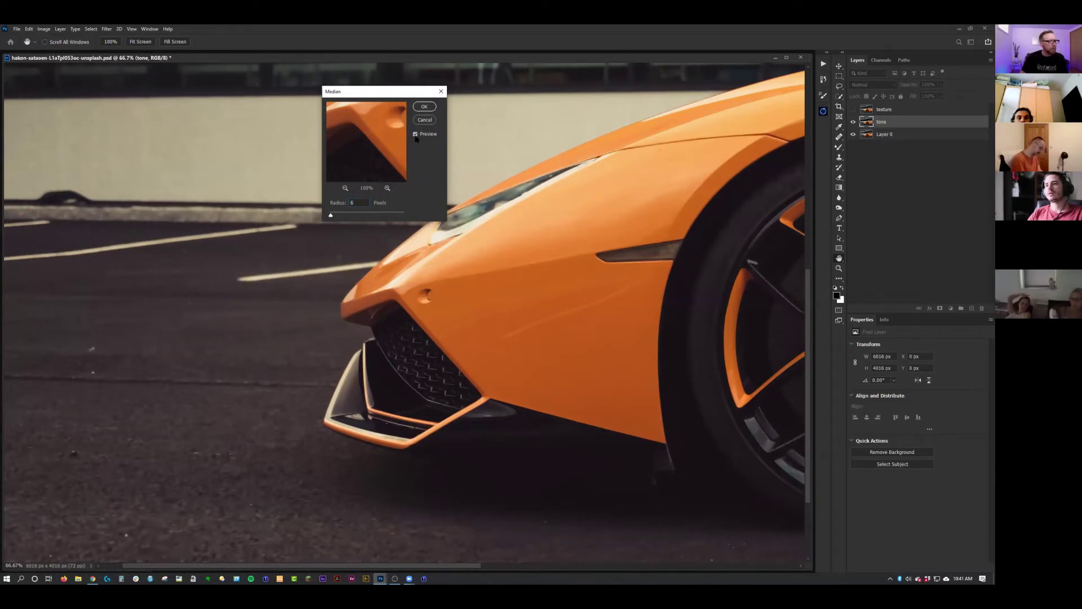
click(417, 135)
click(417, 136)
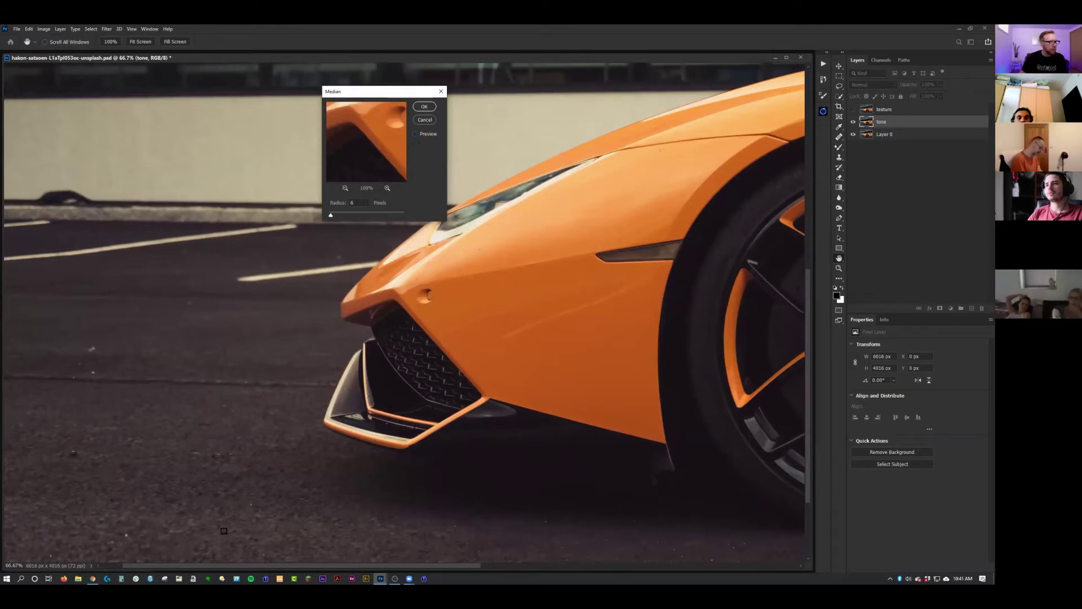
click(416, 134)
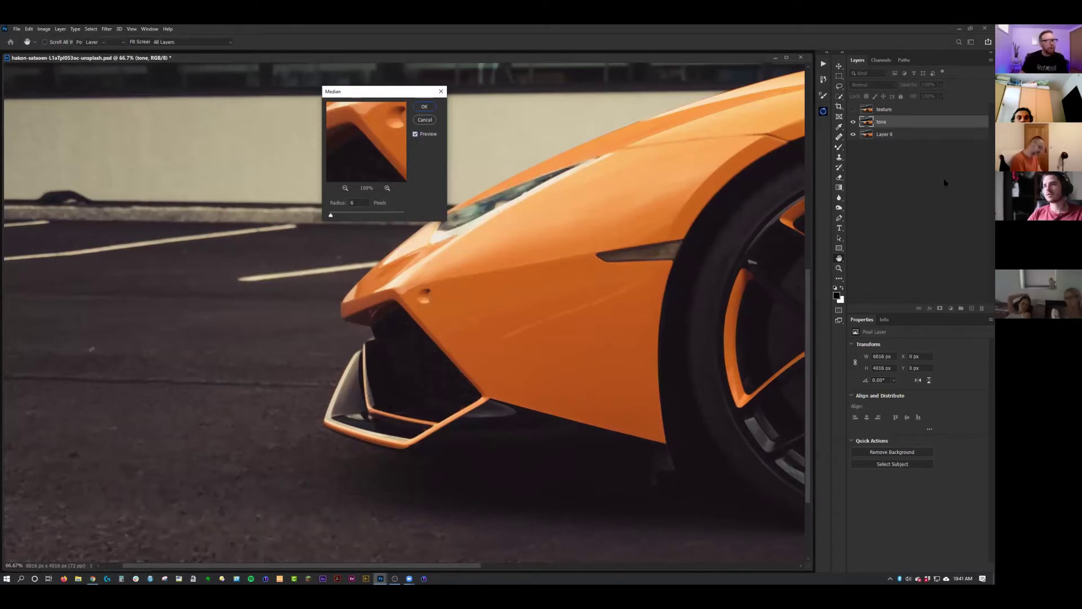
click(424, 106)
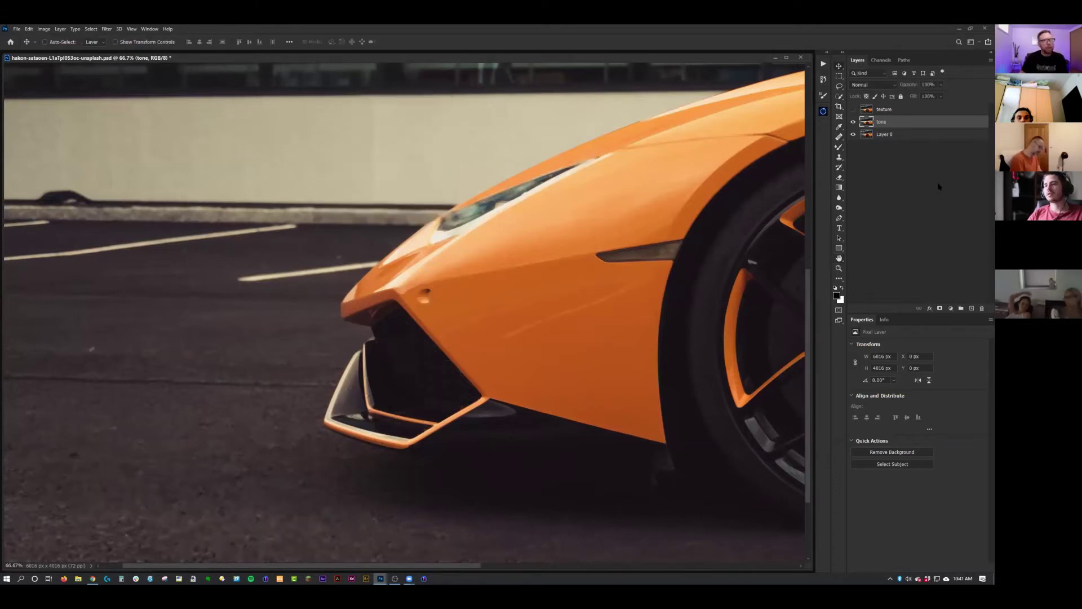
- Compare the sharp texture layer with the blurred tone layer by toggling texture's visibility and selecting each layer
click(900, 110)
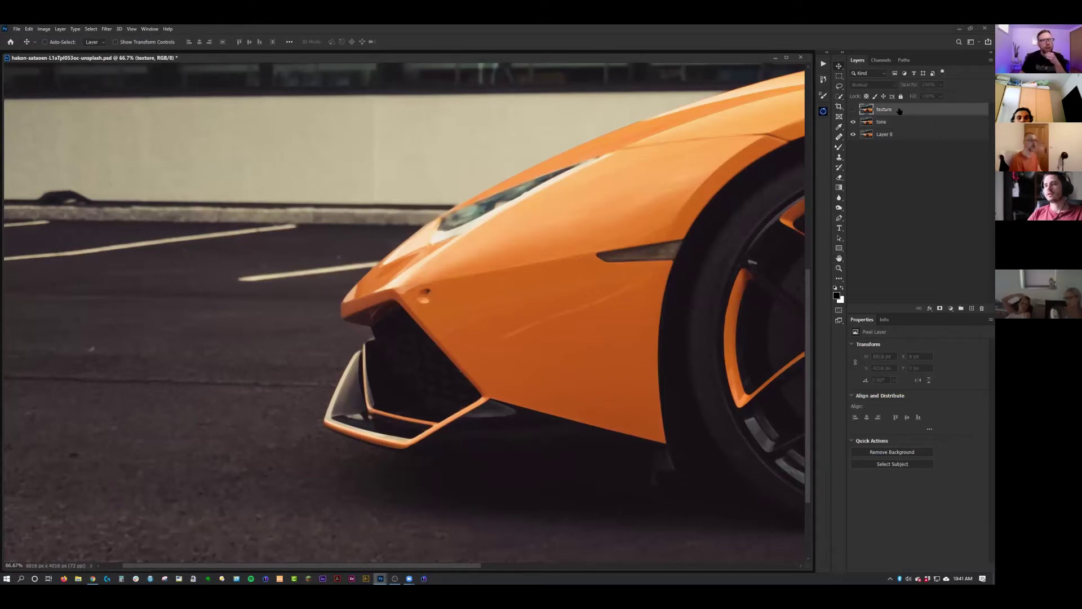
click(853, 109)
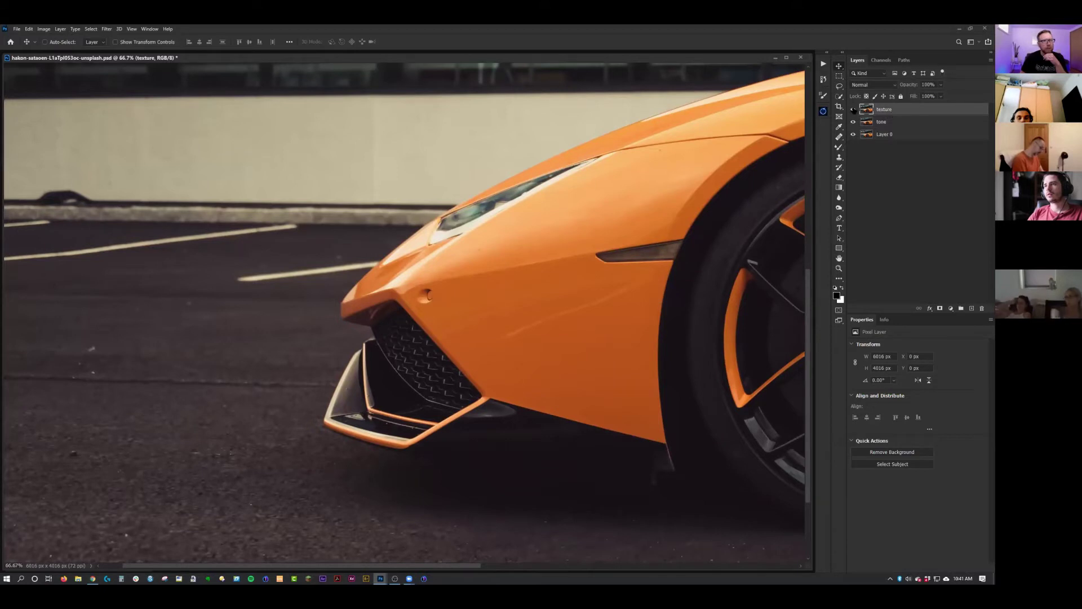
click(888, 123)
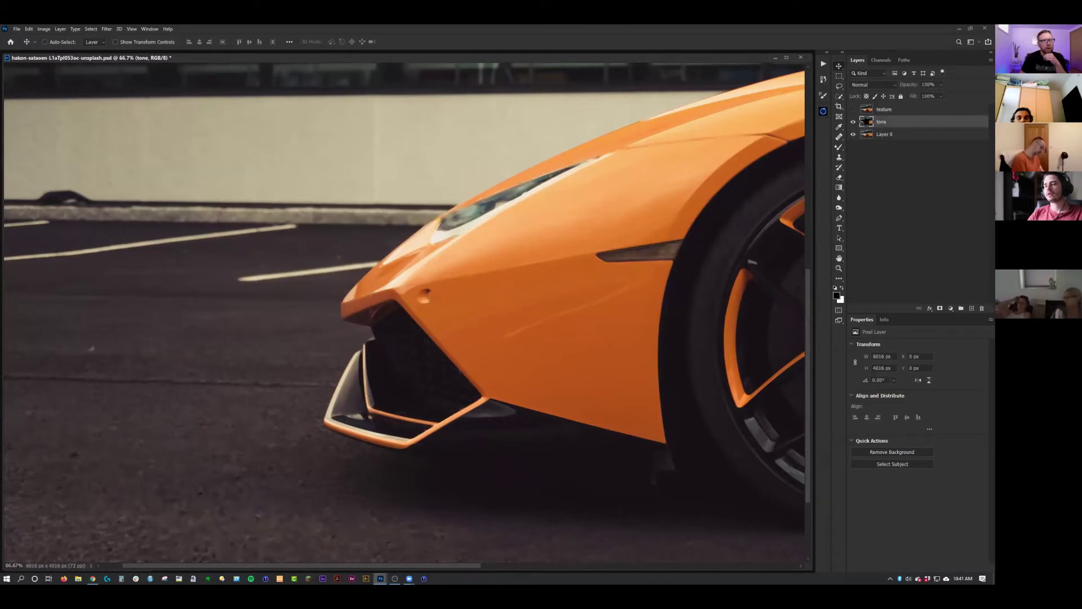
click(853, 109)
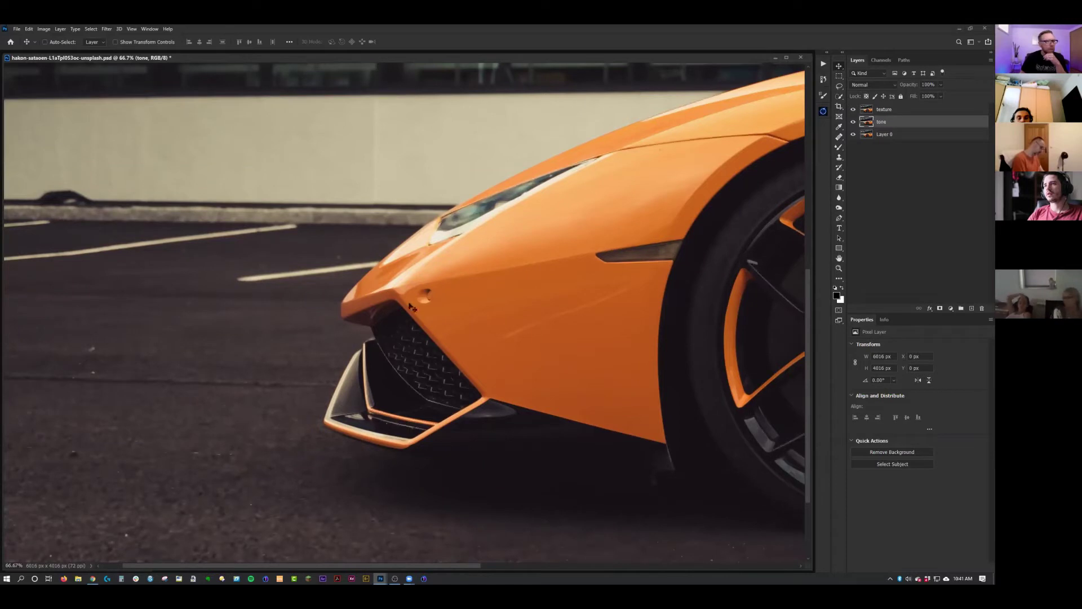
click(877, 111)
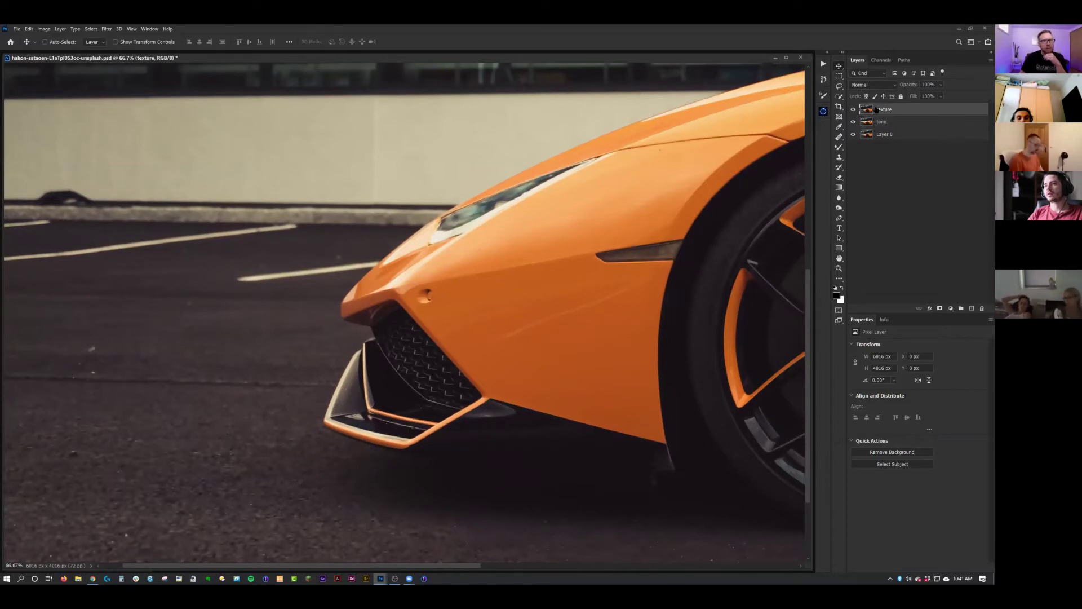
click(853, 109)
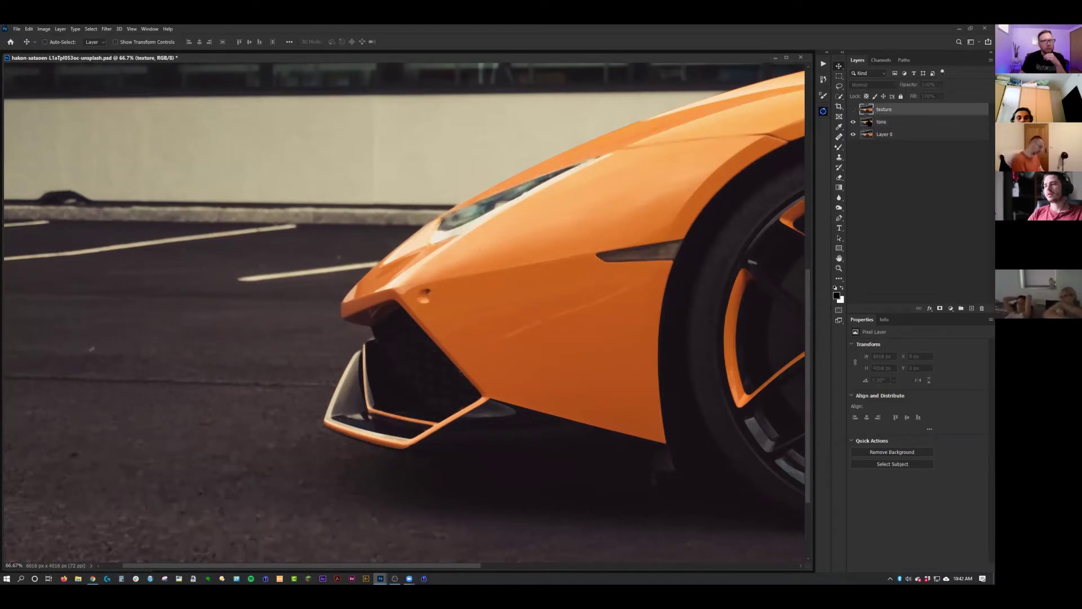
click(872, 122)
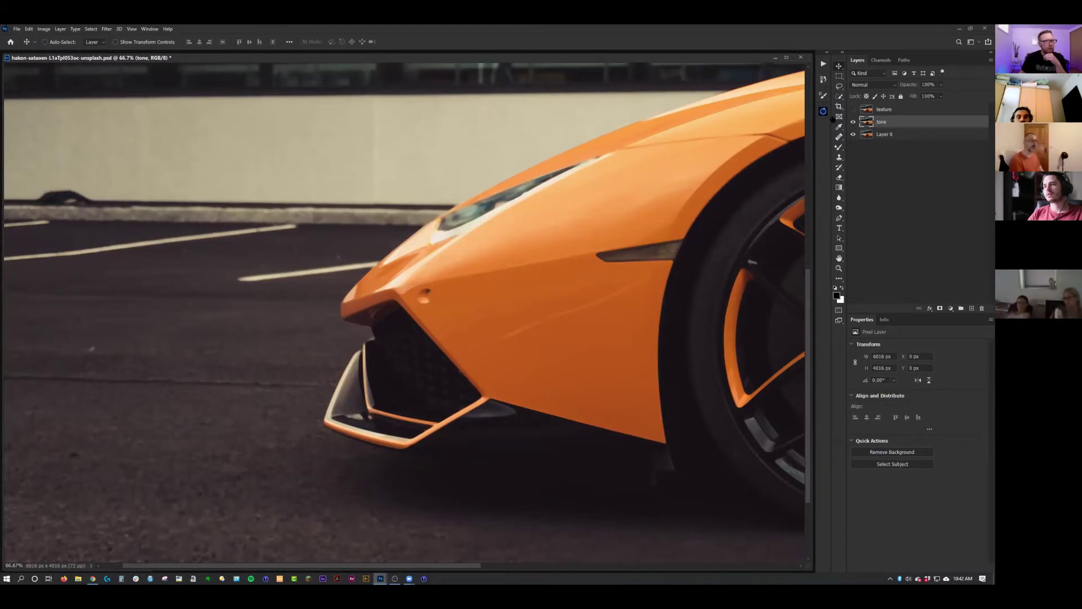
- Show the texture layer and start Apply Image on it with Subtract blending and the tone layer as source
click(879, 113)
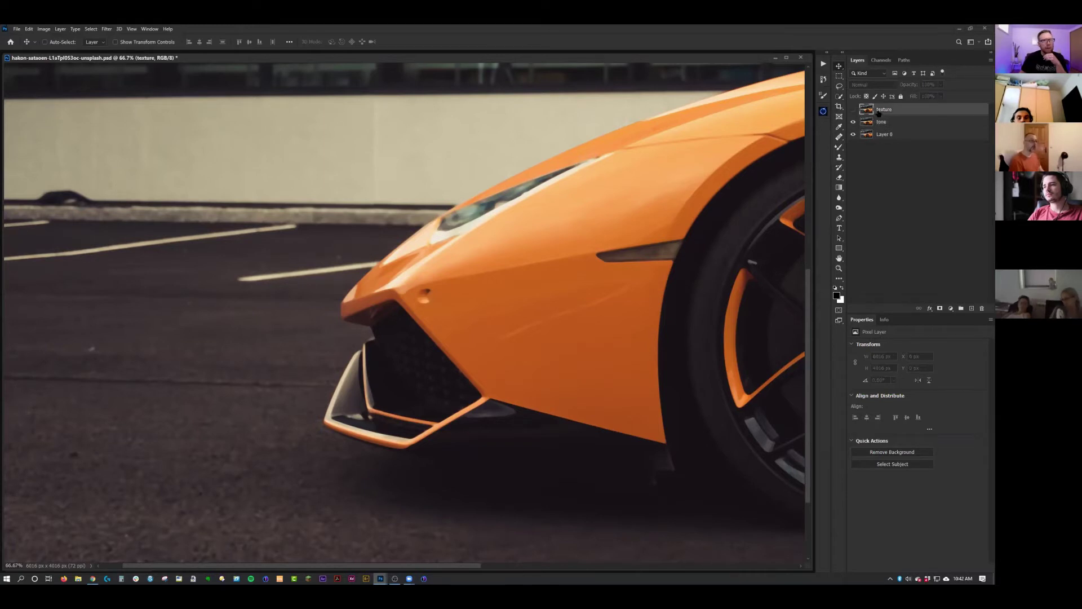
click(853, 109)
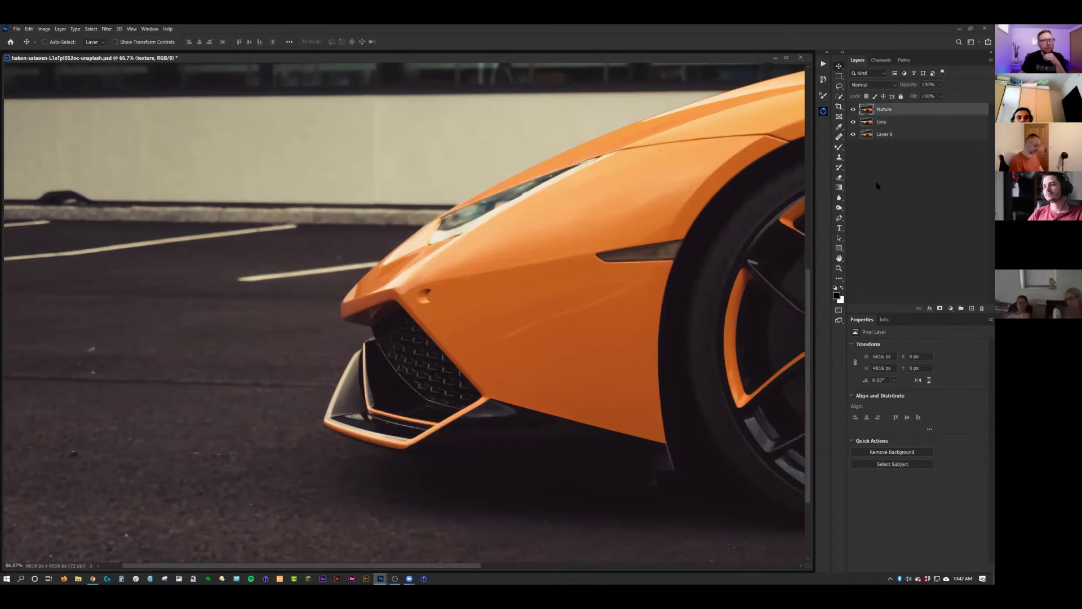
click(45, 30)
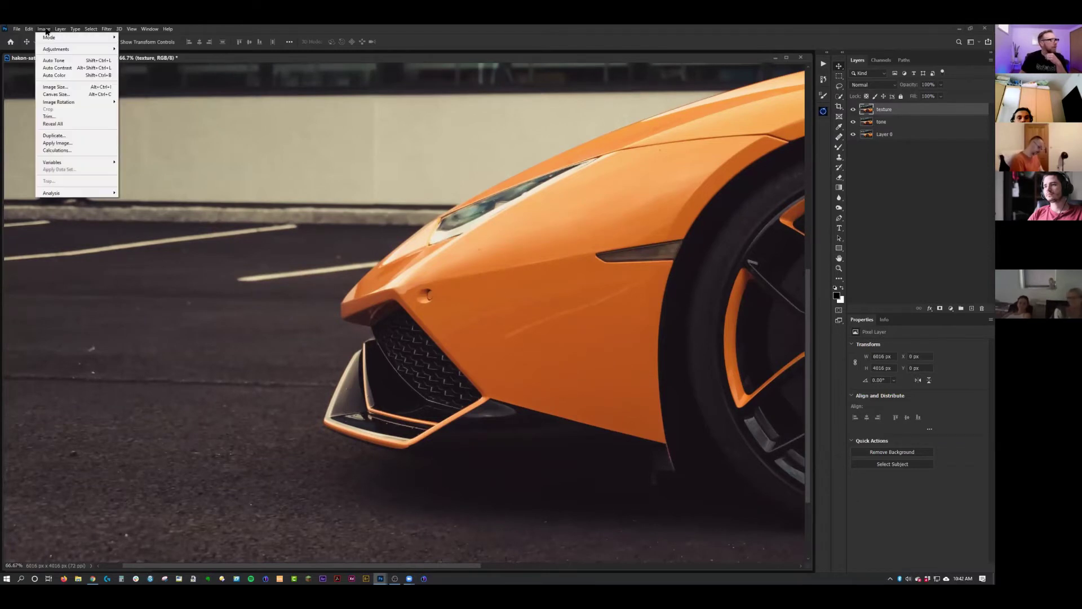
click(72, 145)
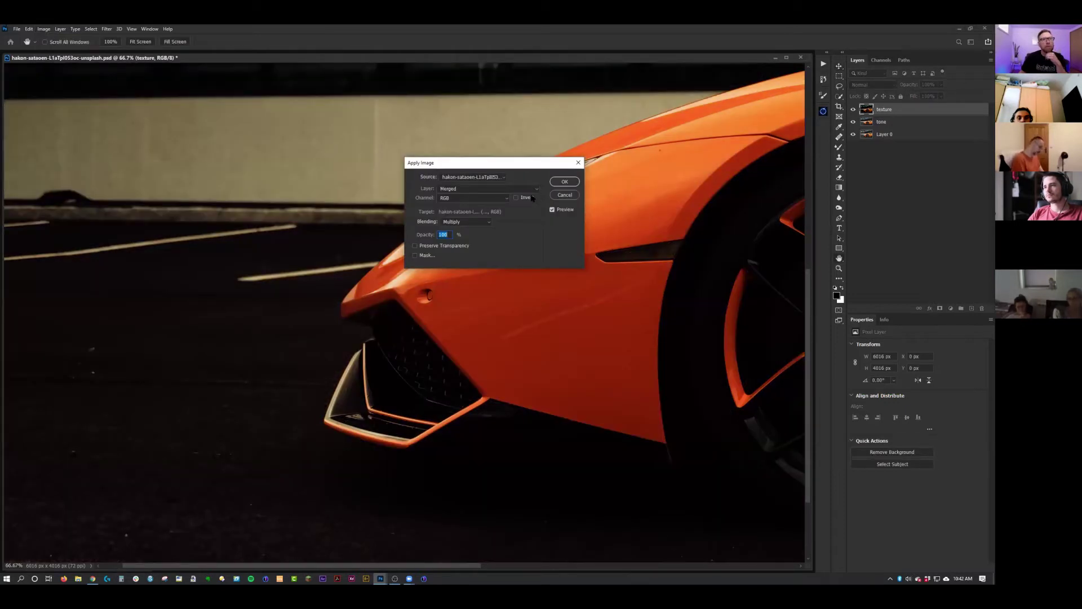
click(488, 222)
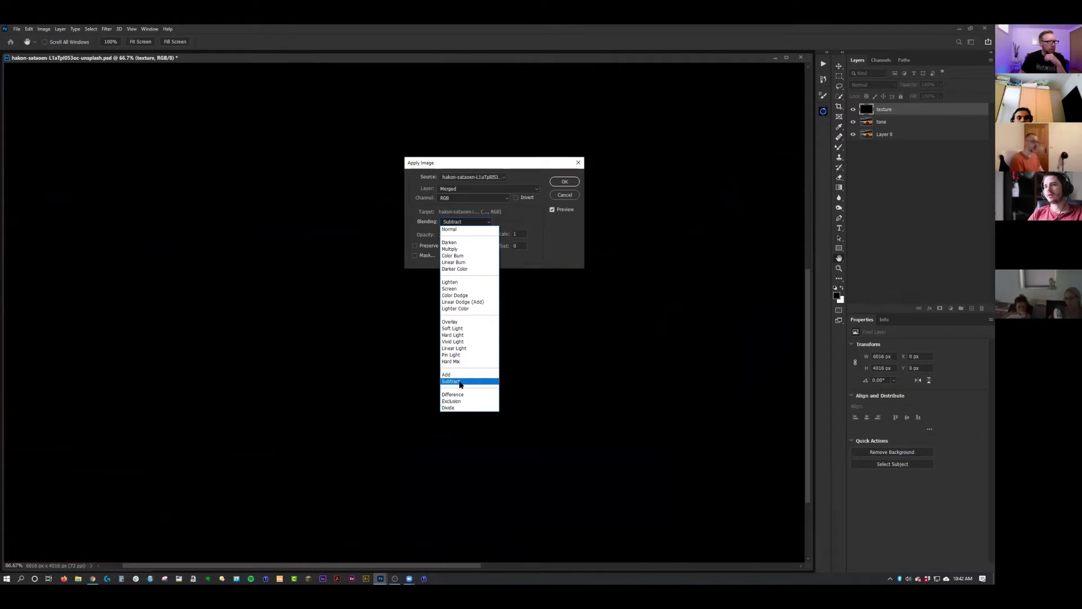
click(461, 382)
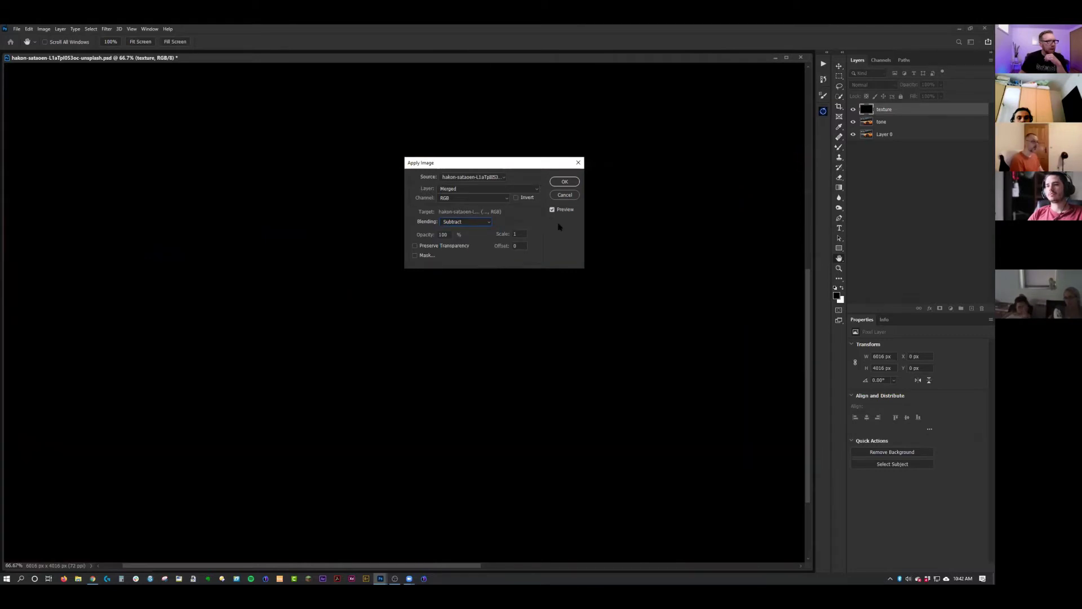
click(528, 190)
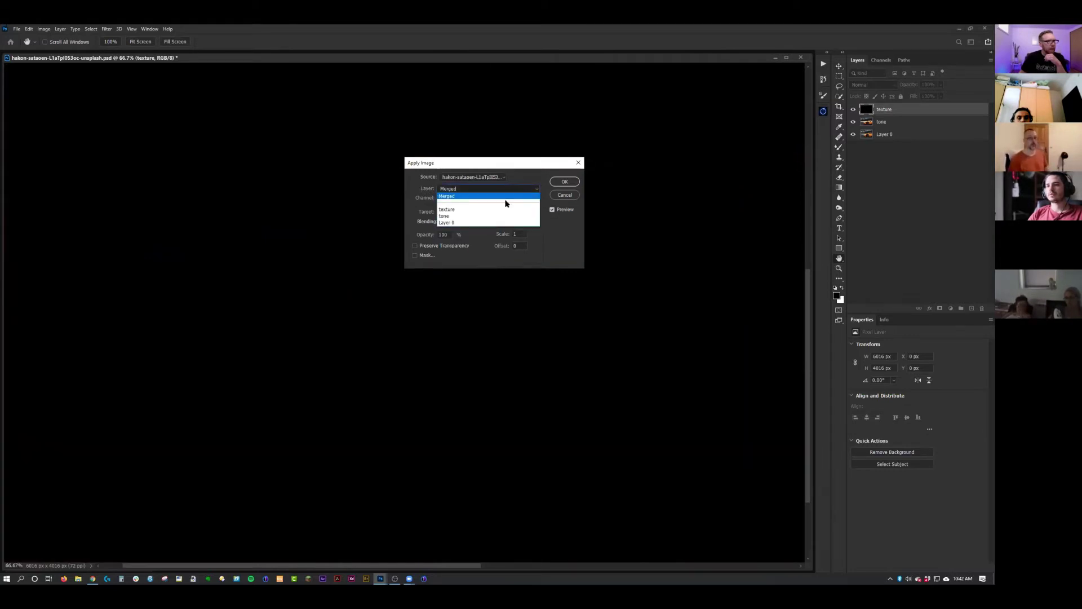
click(448, 216)
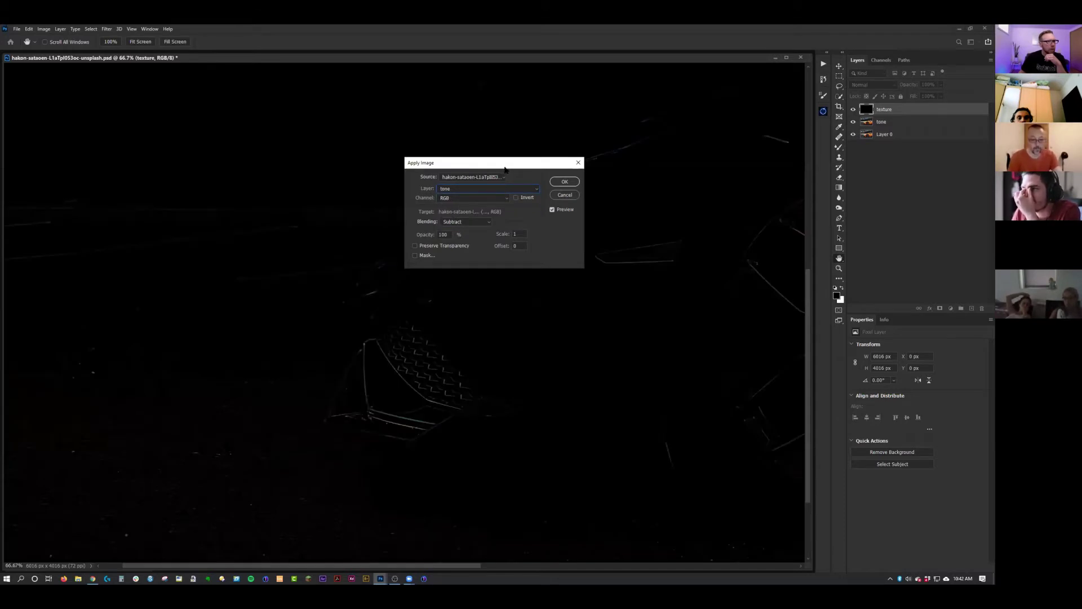
- Set Apply Image's scale to 2 and offset to 128, and apply it to the texture layer
drag(505, 169, 651, 287)
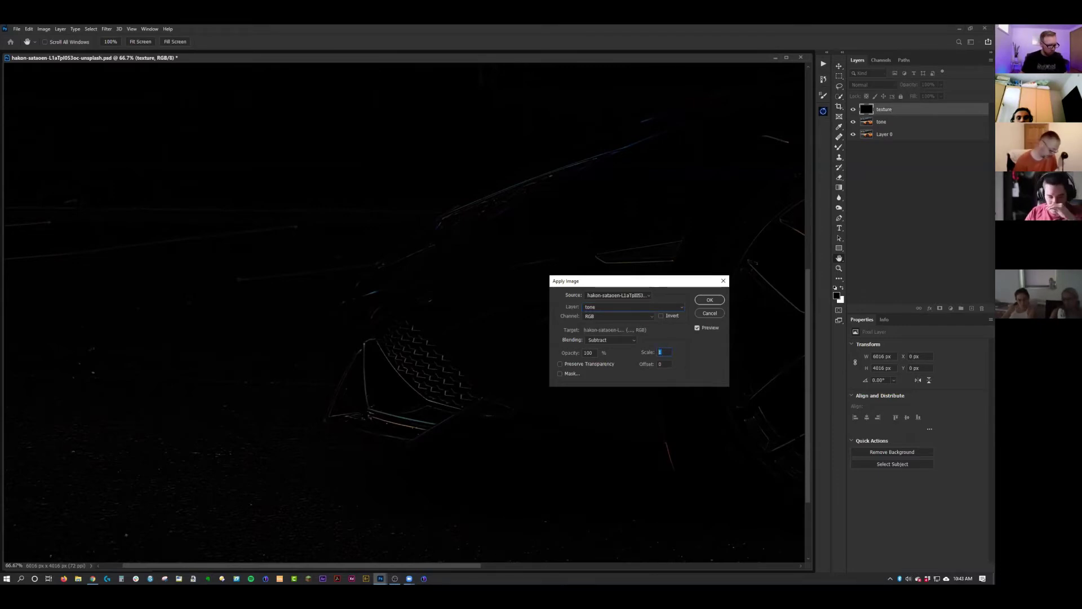
key(Tab)
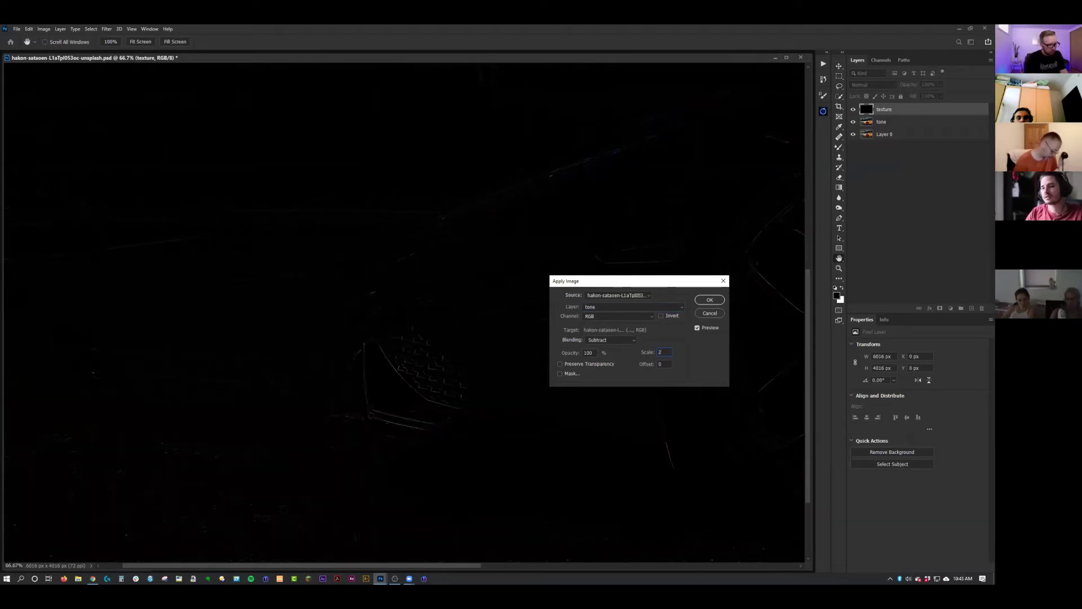
text(128)
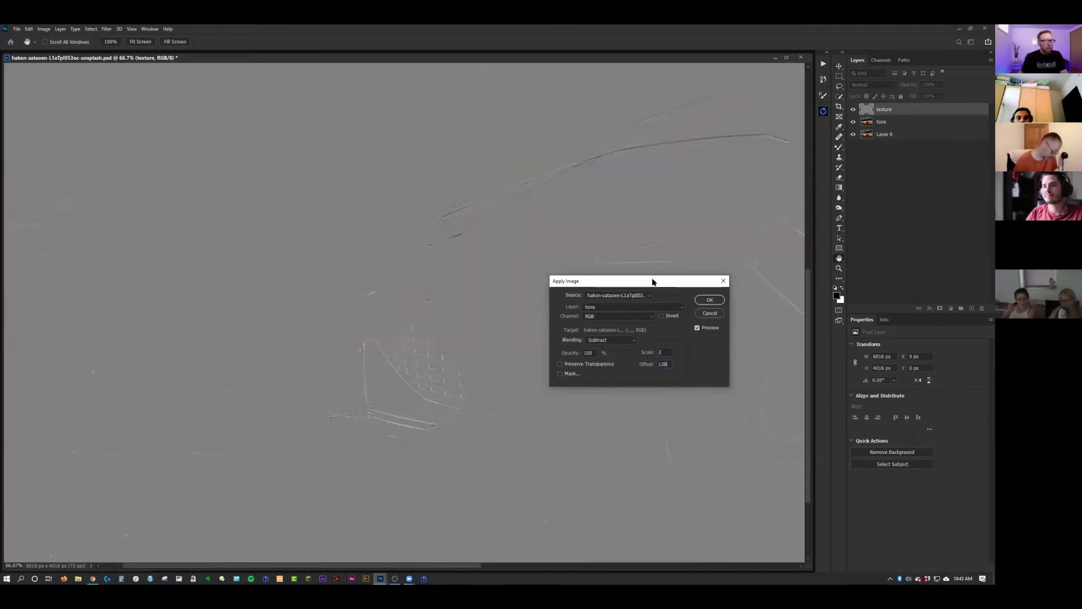
drag(653, 282, 679, 304)
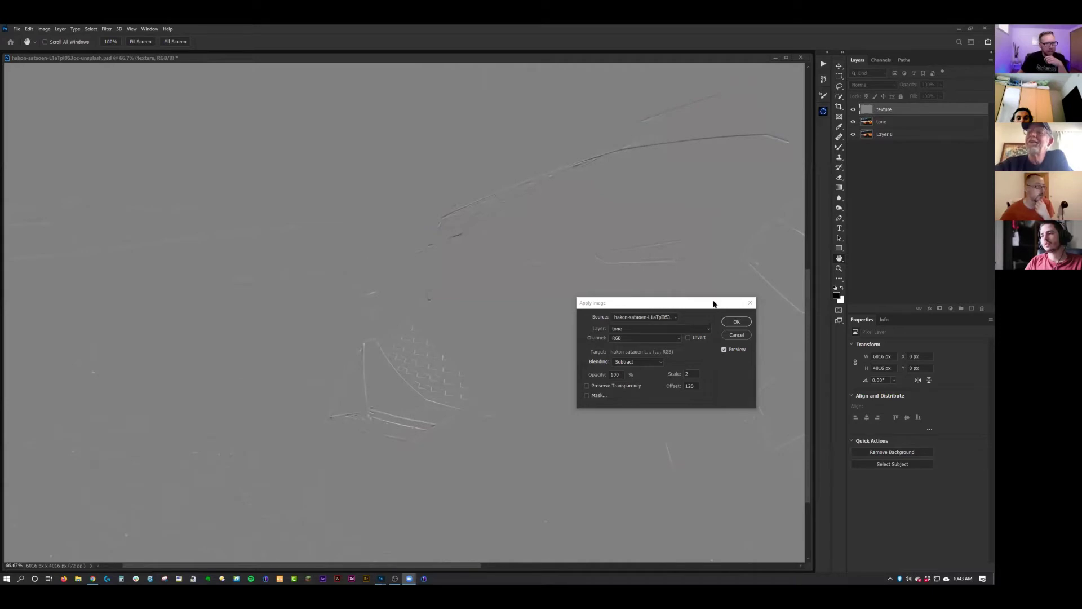
drag(713, 304, 673, 229)
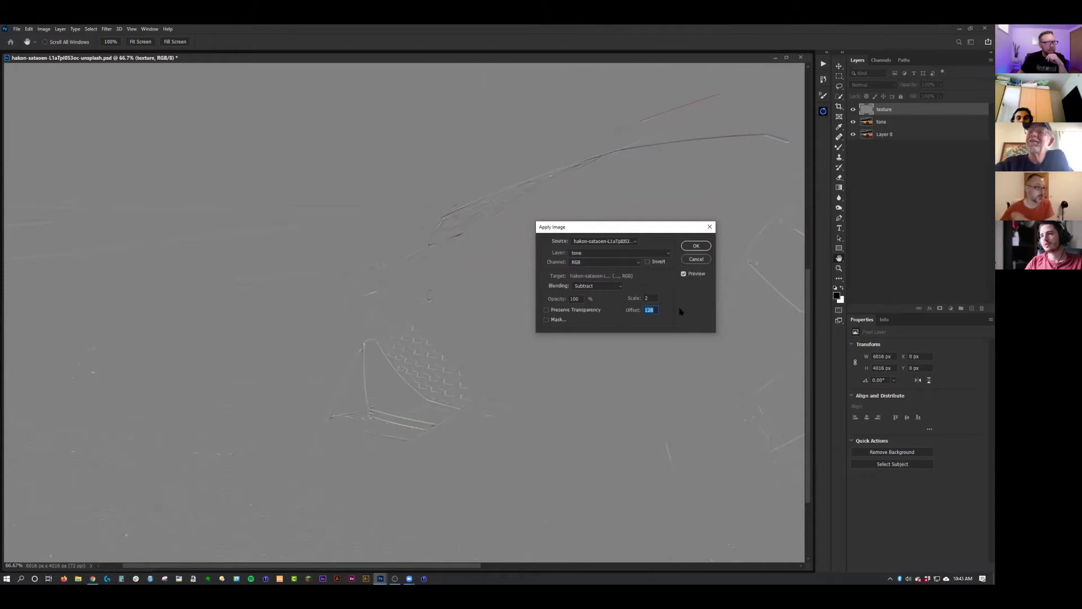
click(696, 246)
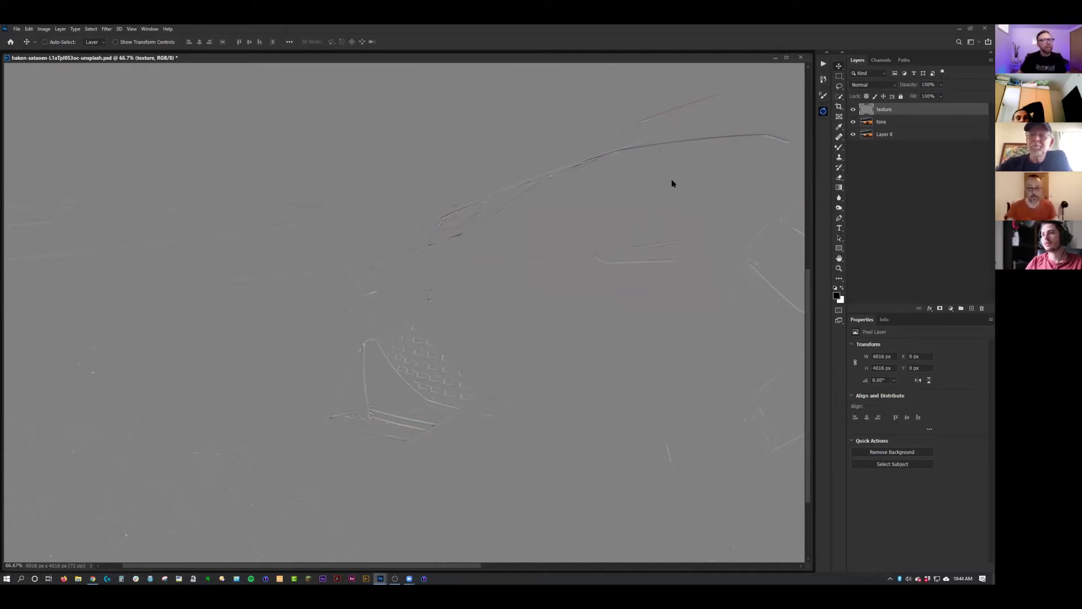
- Compare the grey texture layer with the tone layer by hiding texture and showing it again
click(854, 109)
click(883, 122)
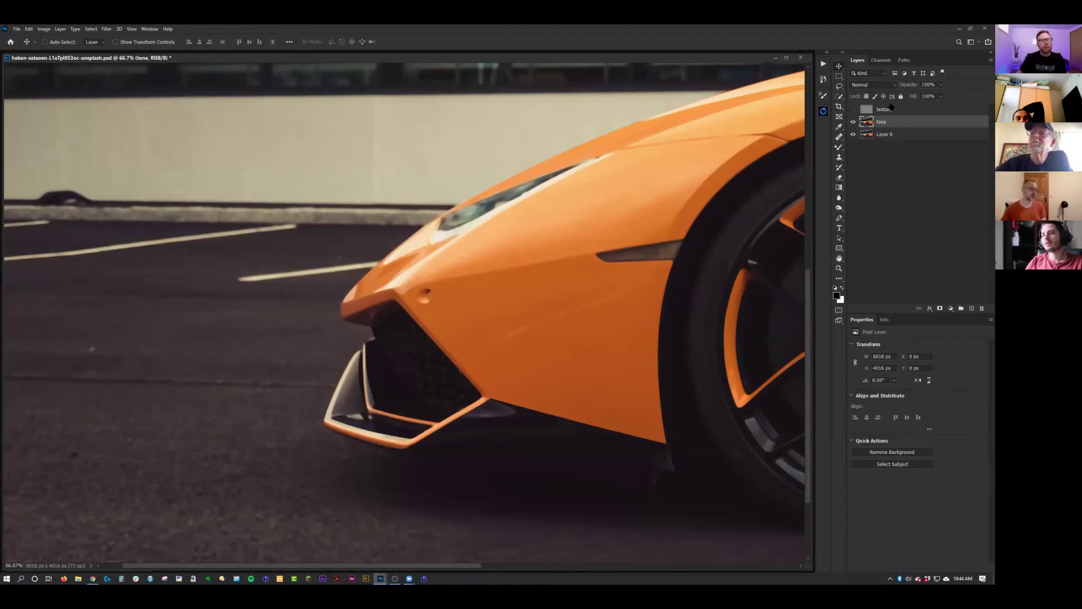
click(891, 108)
click(853, 109)
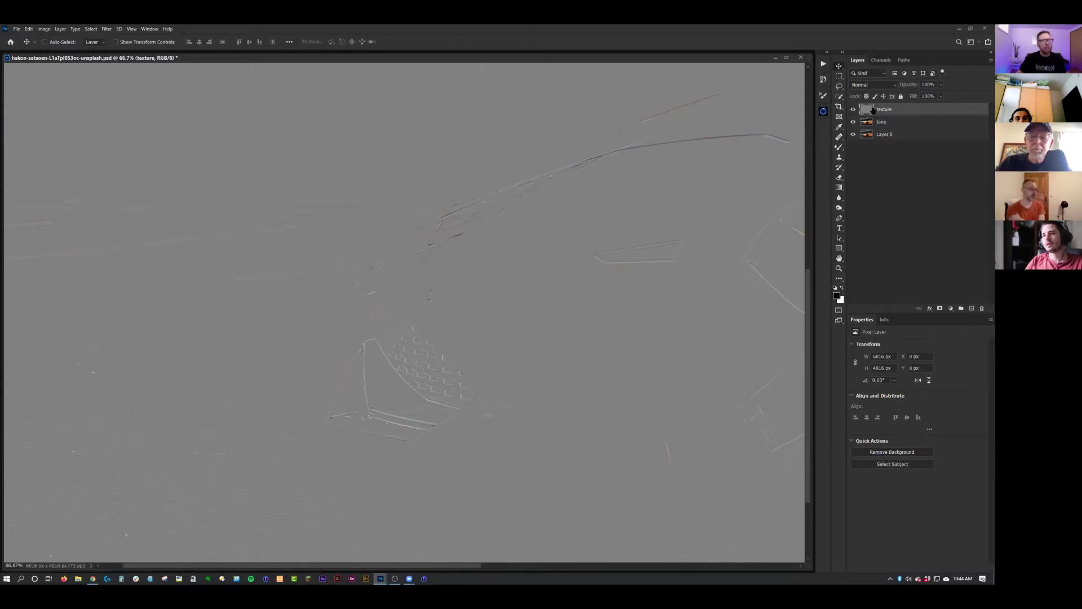
- Set the texture layer's blend mode to Linear Light and hide the layer to check its effect
click(893, 85)
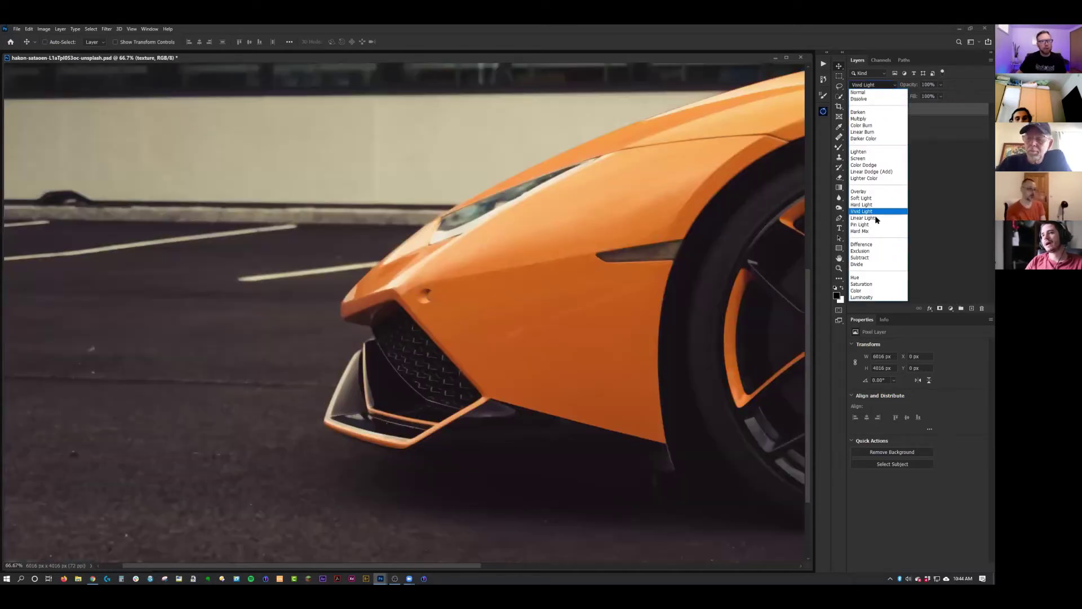
click(876, 219)
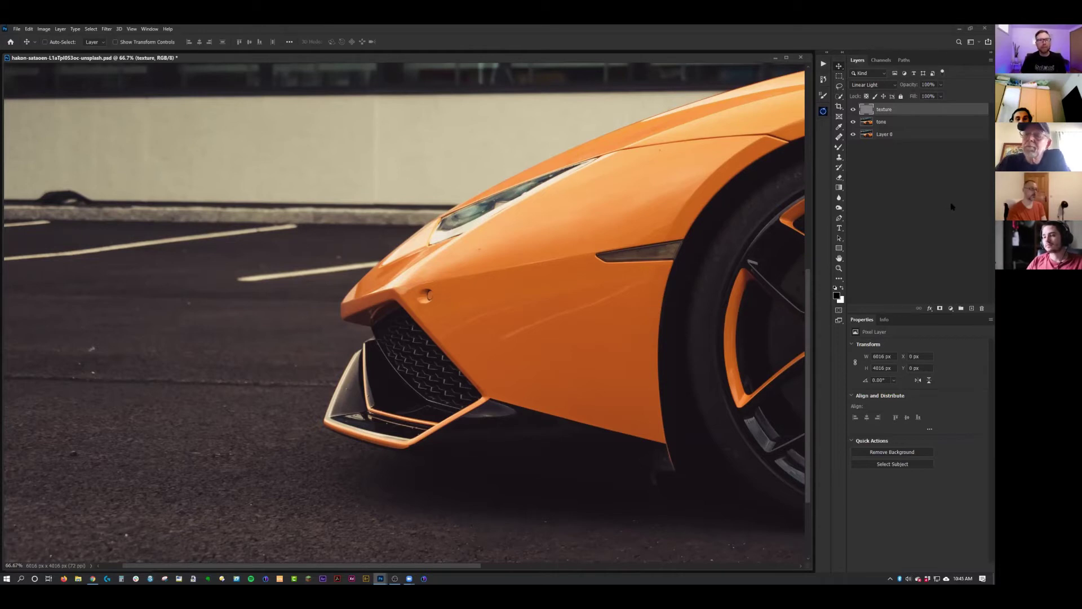
click(854, 109)
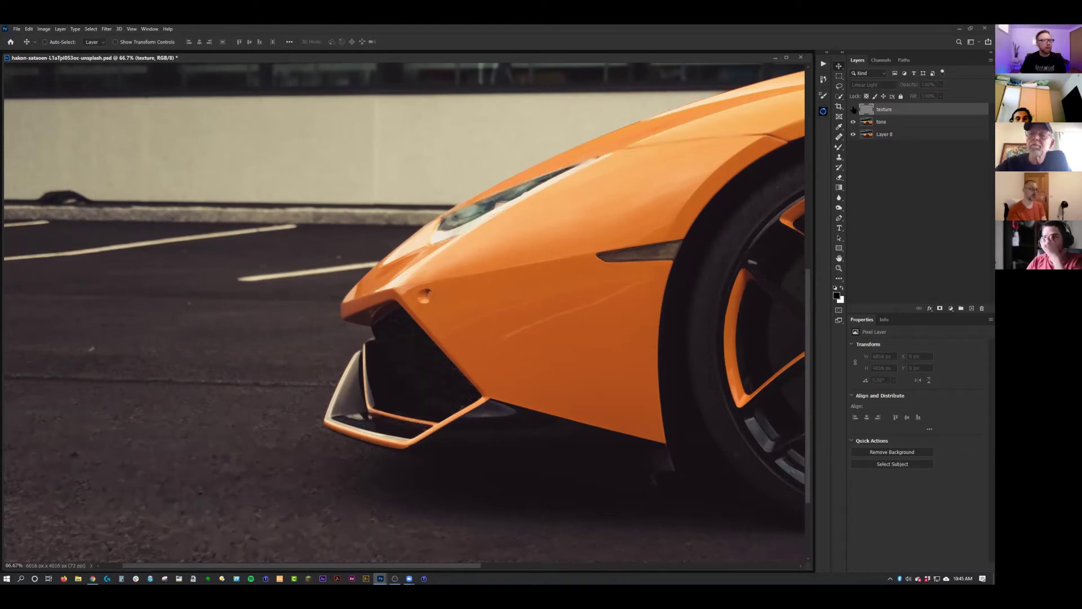
- Compare the car's front end with and without the texture layer
click(854, 109)
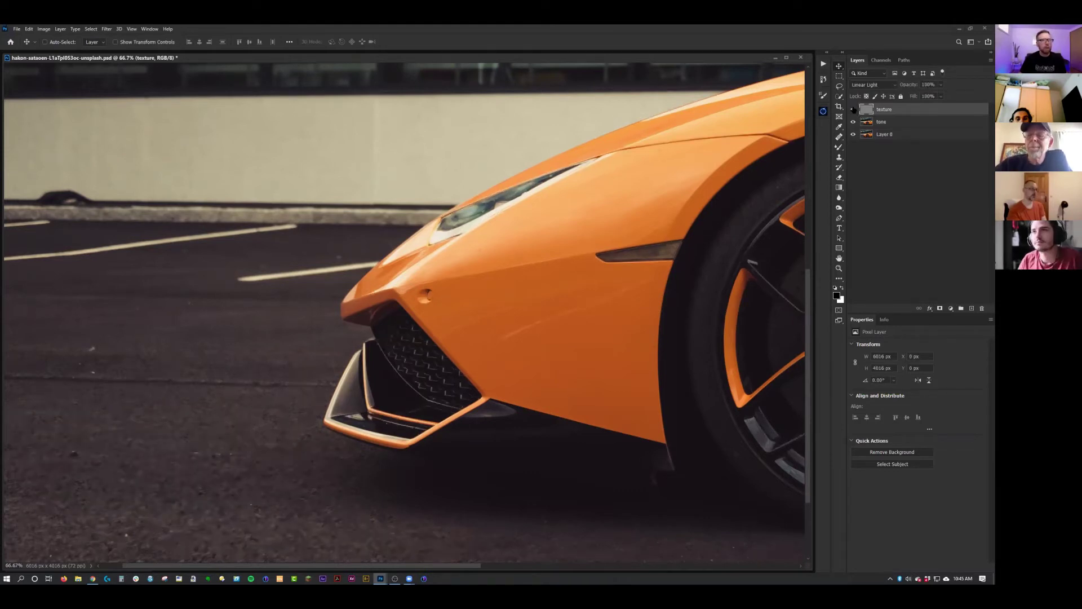
click(853, 109)
click(854, 109)
click(854, 110)
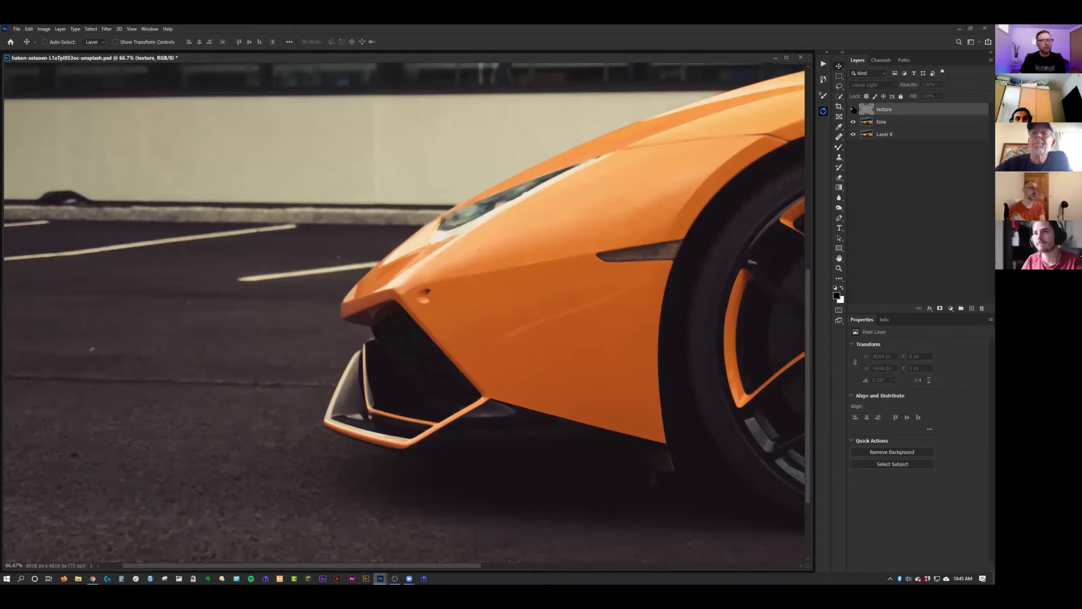
click(854, 109)
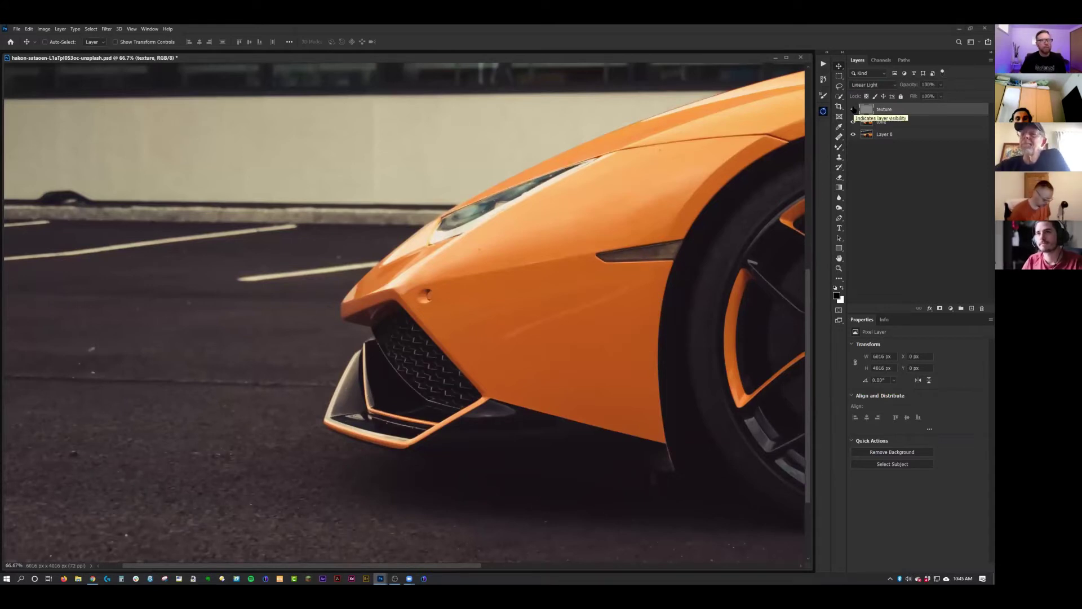
- Group the texture and tone layers and name the group FS
click(914, 121)
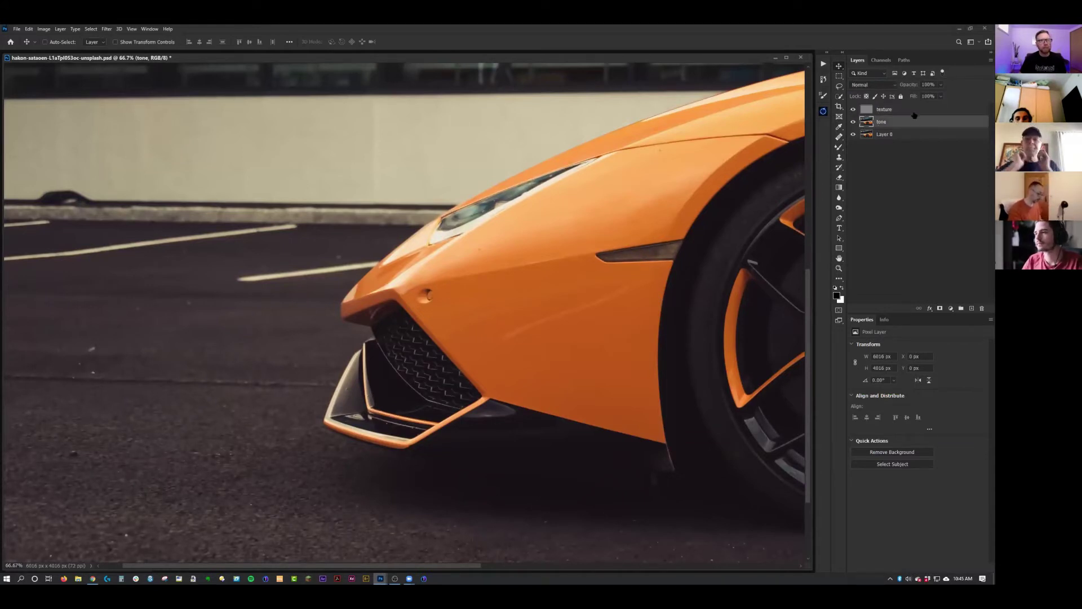
shift+click(914, 111)
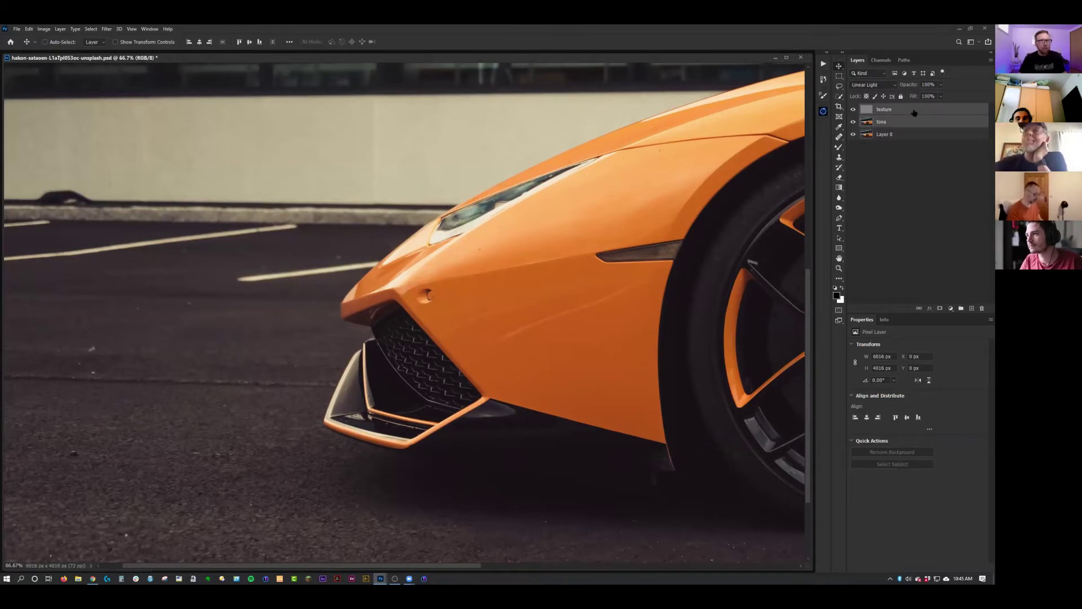
key(ctrl+g)
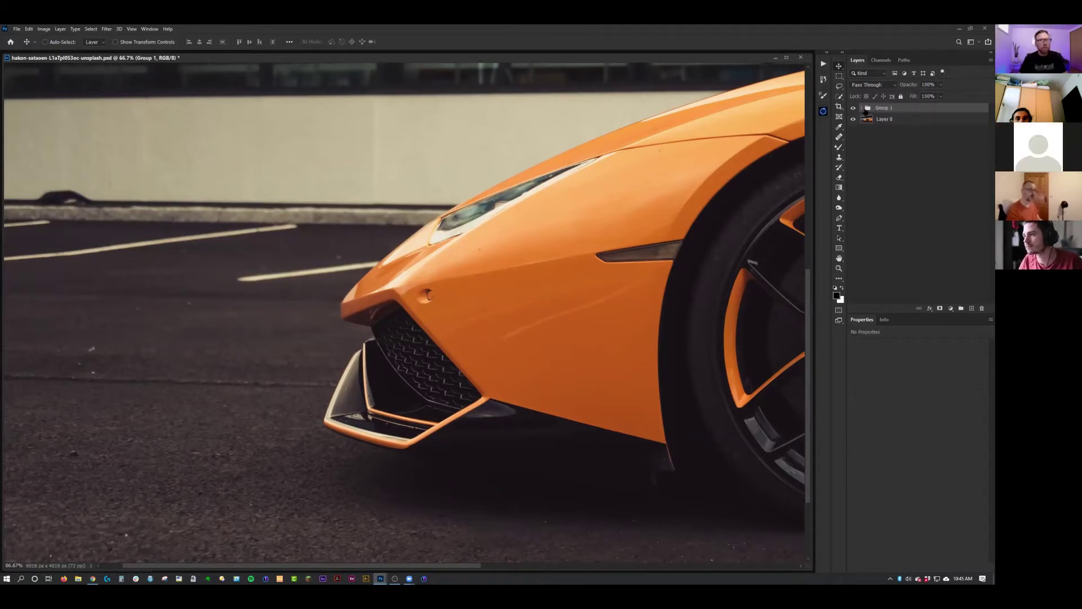
double_click(884, 108)
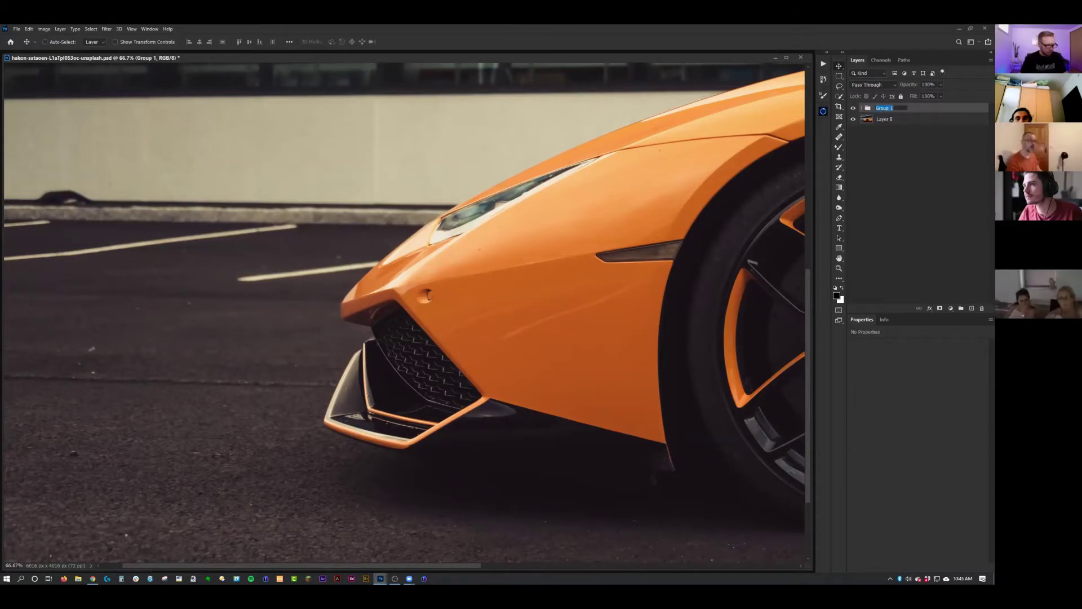
text(FS)
key(Return)
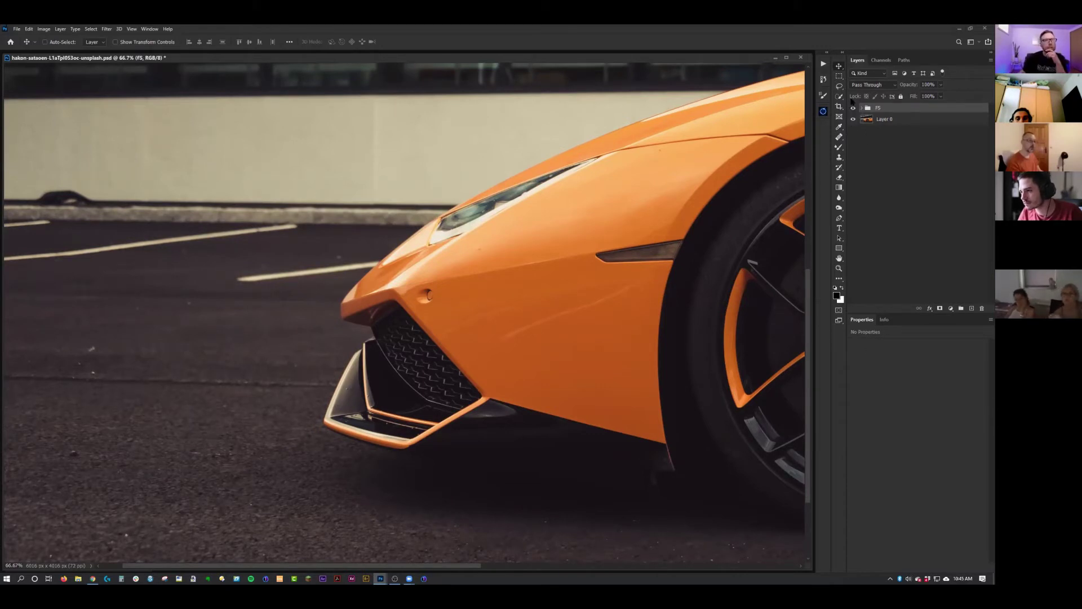
- Compare the image with and without the FS group's retouching
click(854, 108)
click(854, 108)
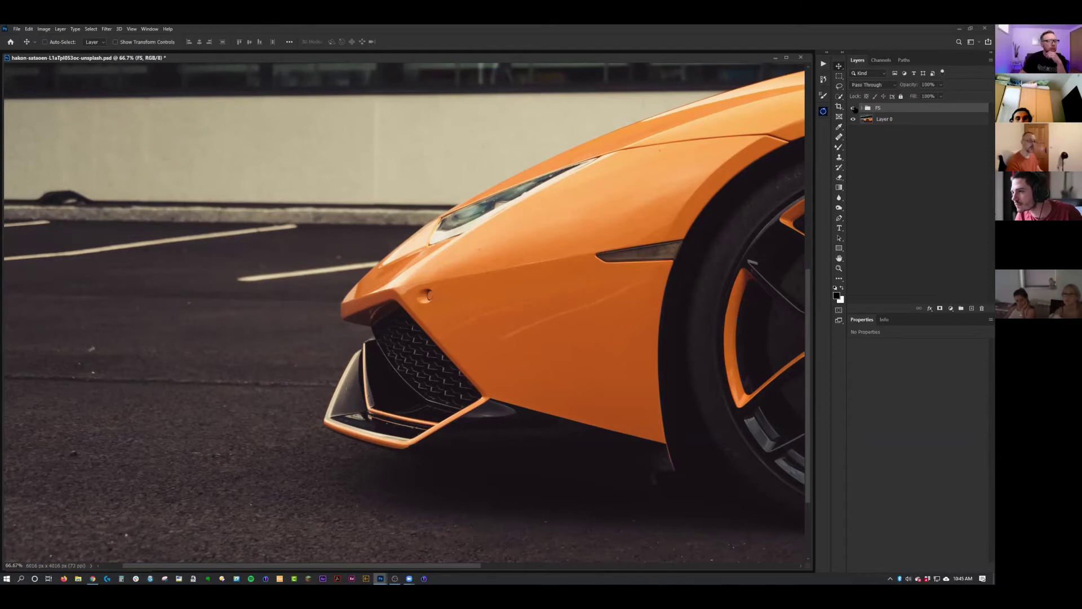
click(854, 107)
click(854, 107)
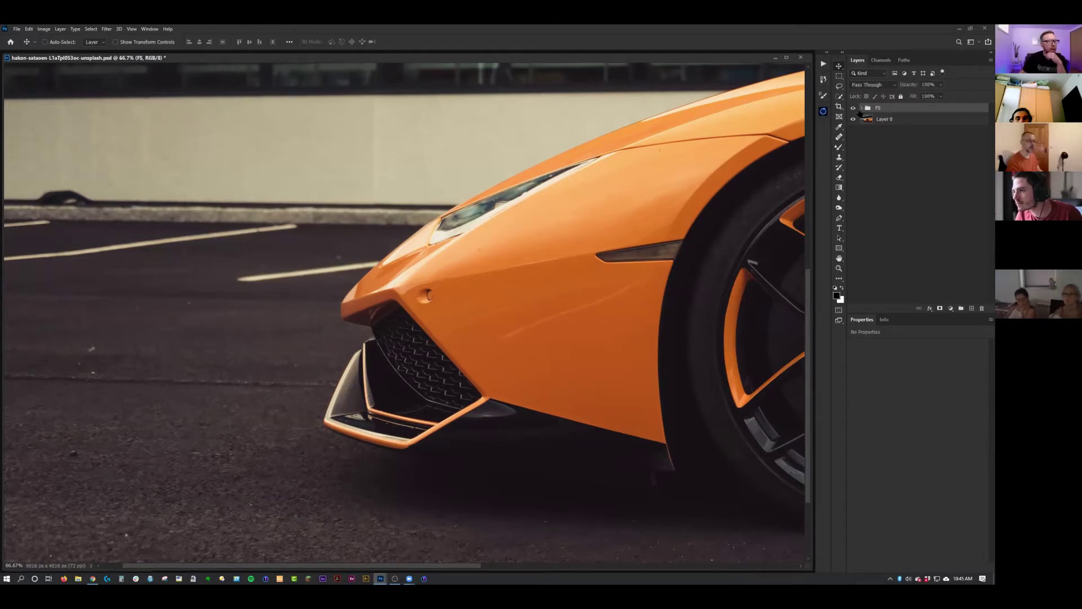
- Expand the FS group and check the texture layer's effect by switching its visibility off and on
click(863, 108)
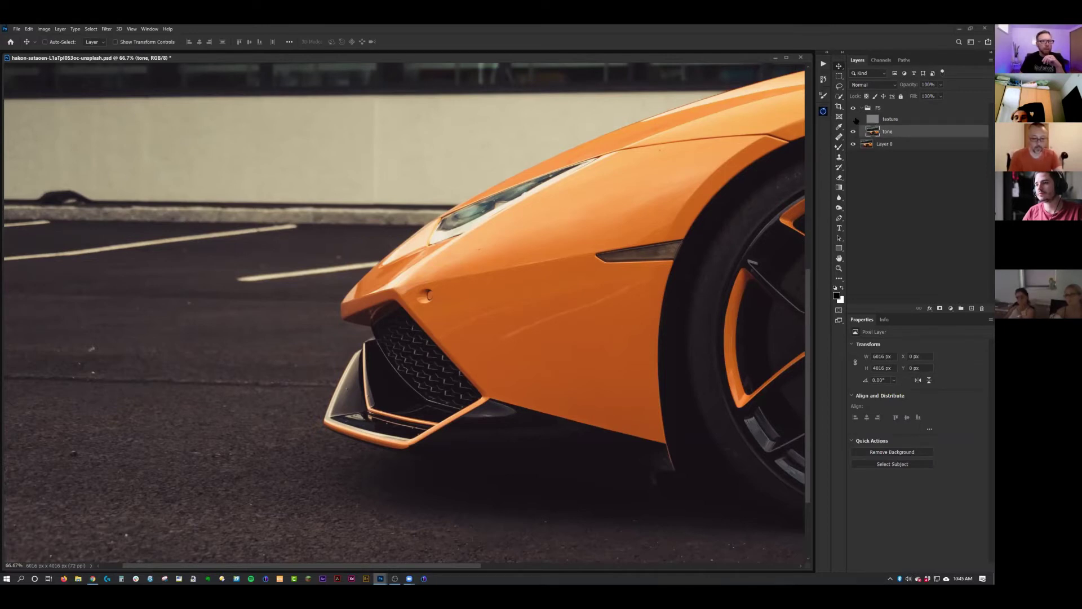
click(856, 120)
click(856, 121)
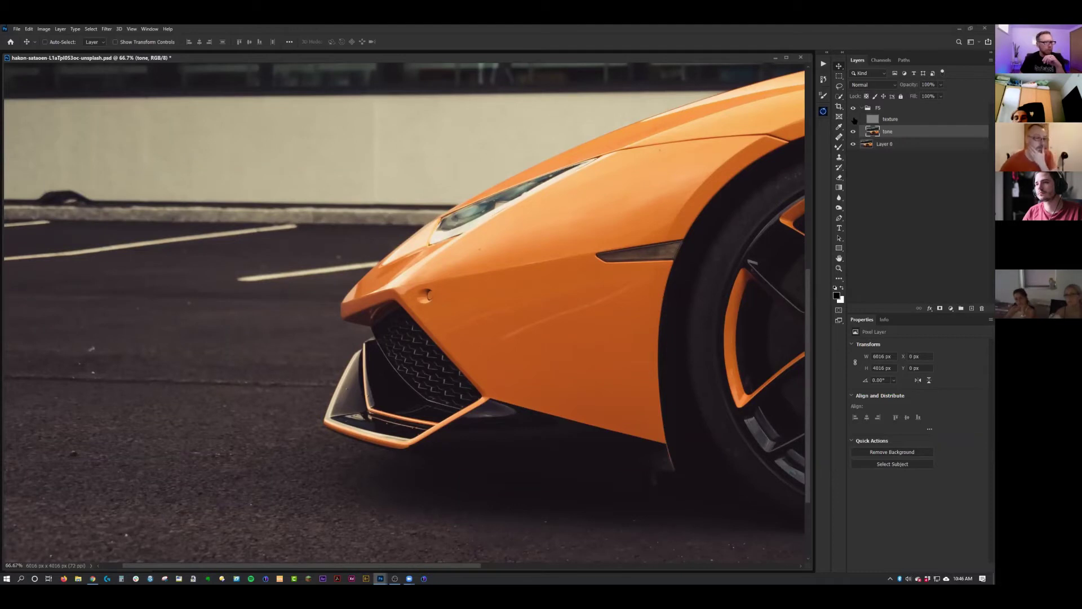
click(854, 120)
click(855, 120)
- Blend the uneven tones of the front fender on the tone layer with the Mixer Brush, using a smaller brush for detail
drag(627, 295, 668, 213)
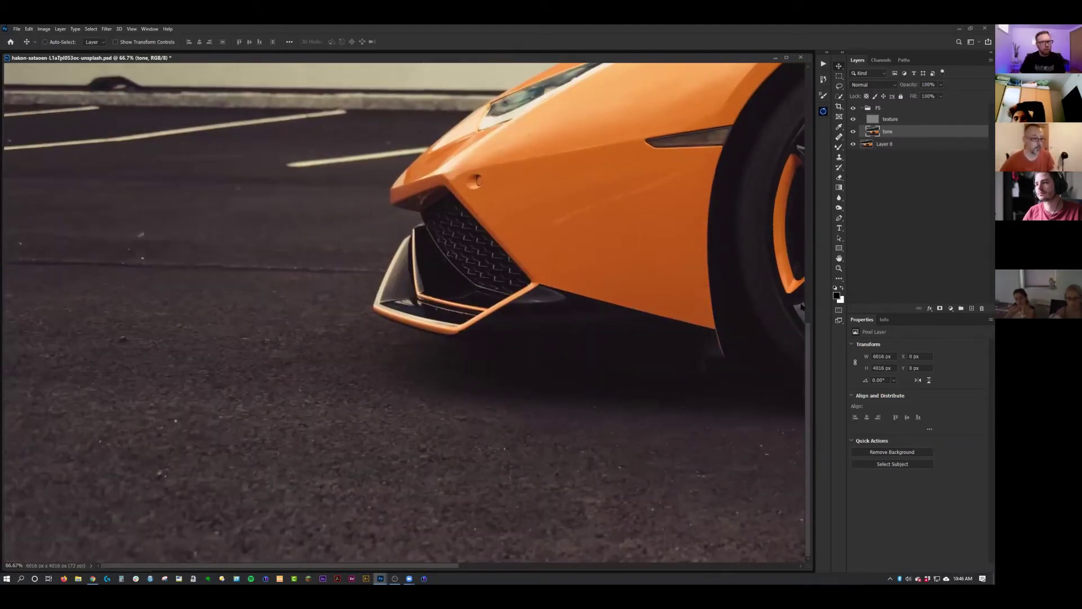
drag(417, 288, 401, 579)
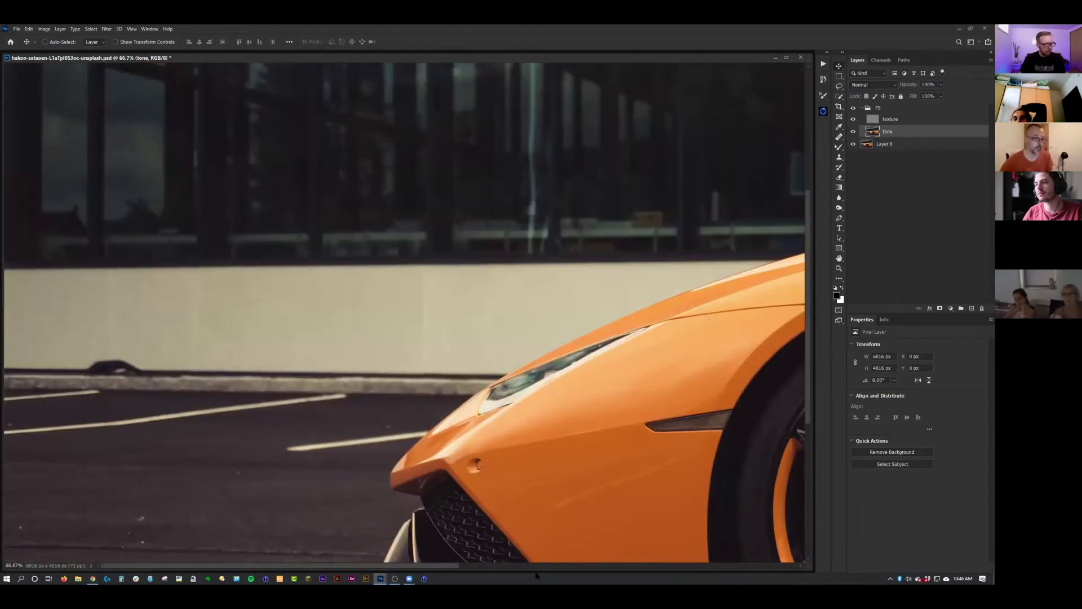
drag(536, 575, 556, 575)
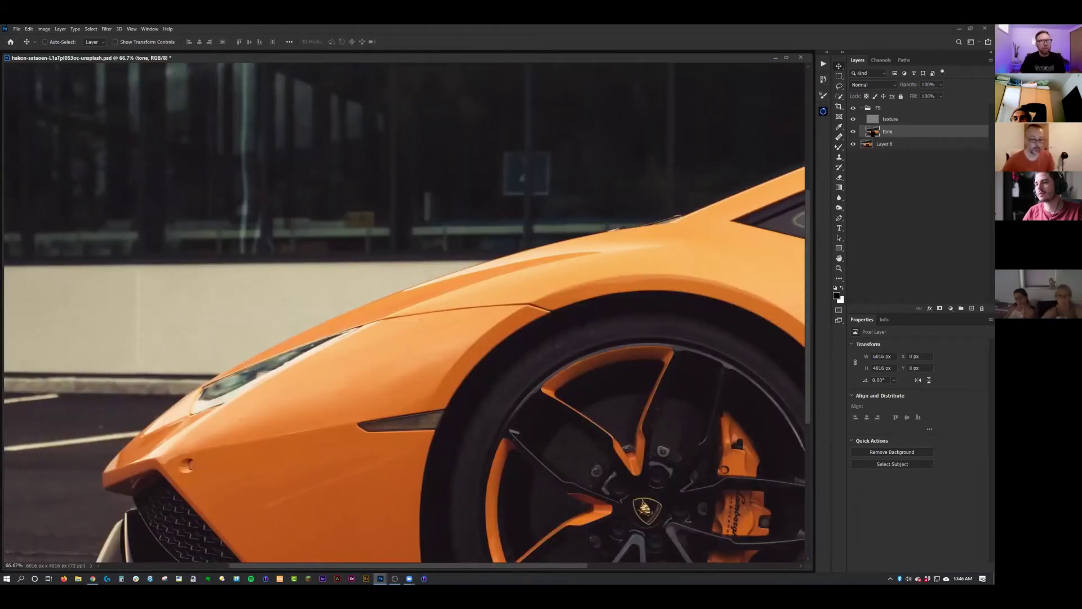
key(b)
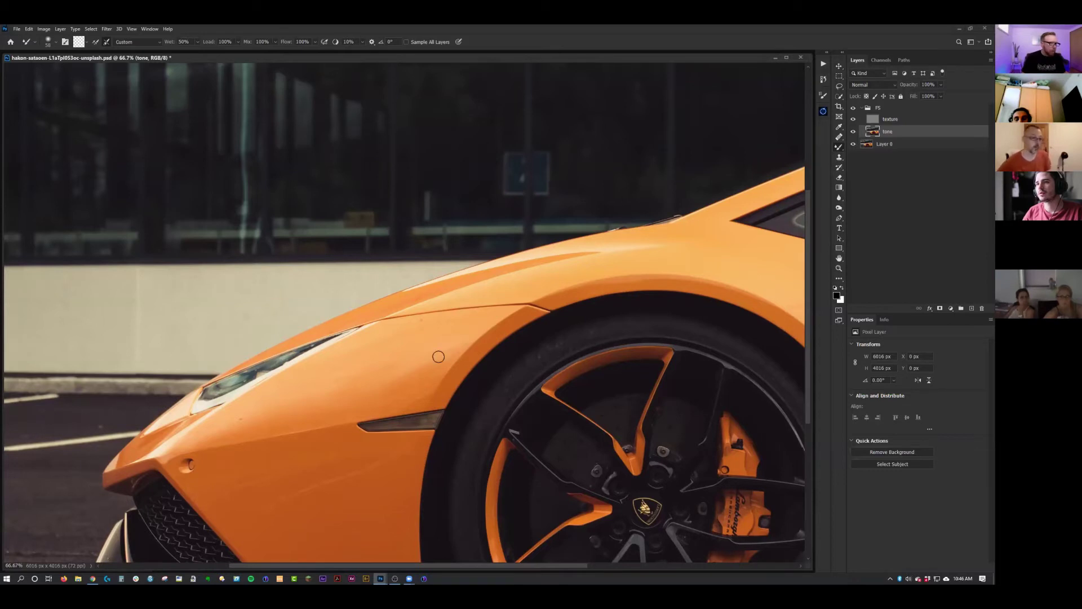
alt+click(411, 354)
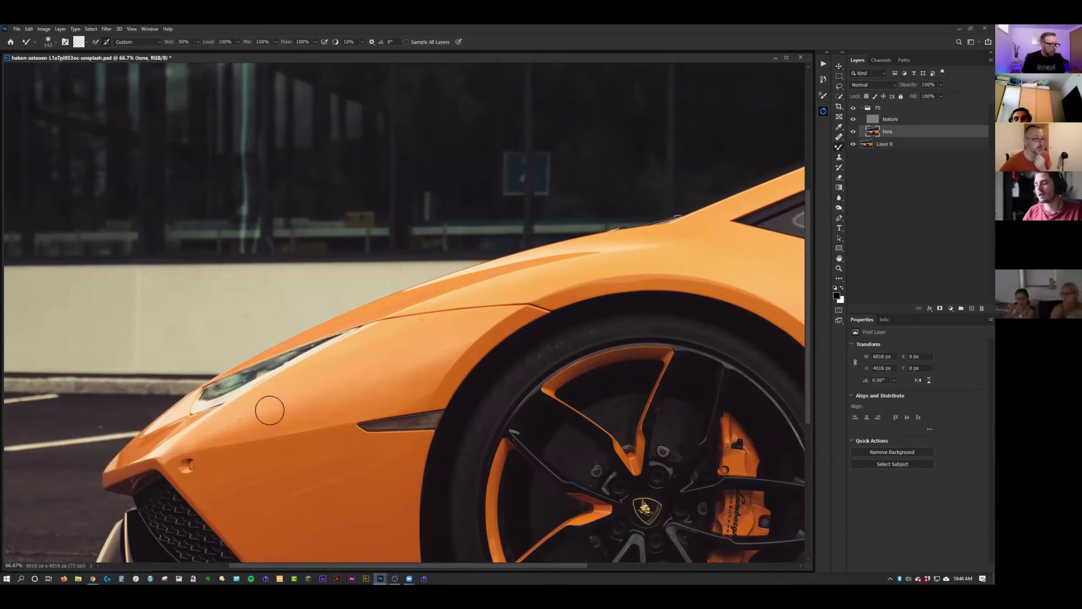
key(bracketleft)
key(bracketleft)
key(bracketleft)
key(bracketleft)
key(bracketleft)
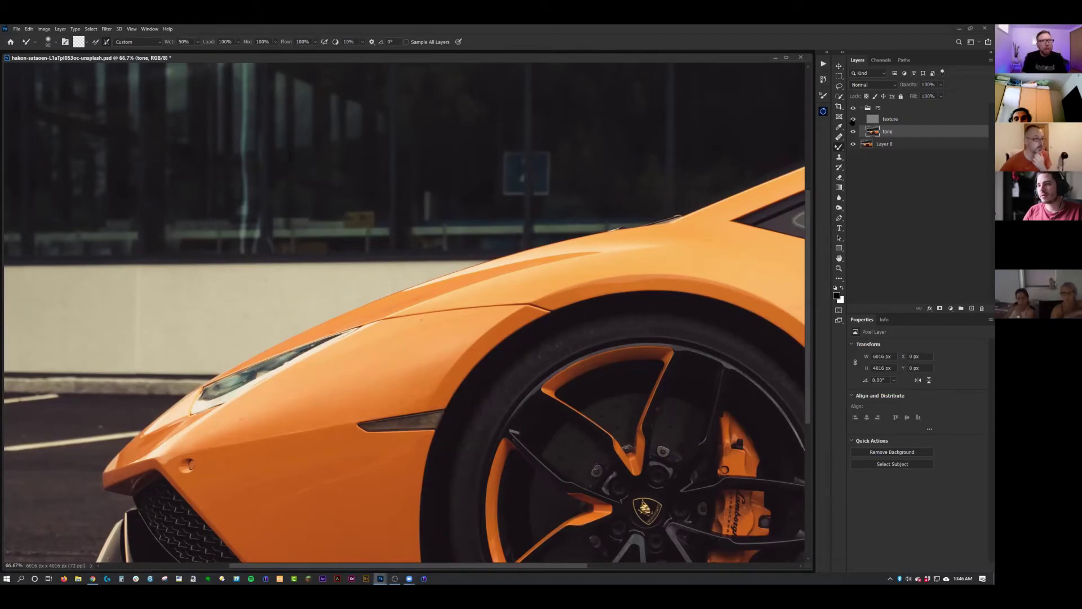
- Hide the texture layer and blend the uneven paint tones on the door with a much larger Mixer Brush
click(853, 119)
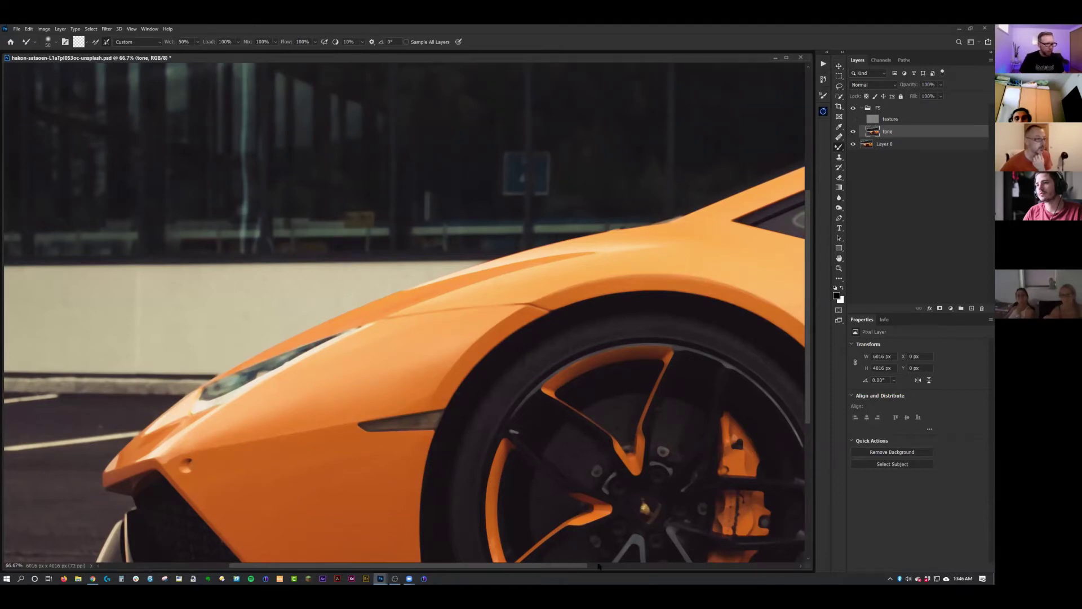
drag(598, 565, 759, 565)
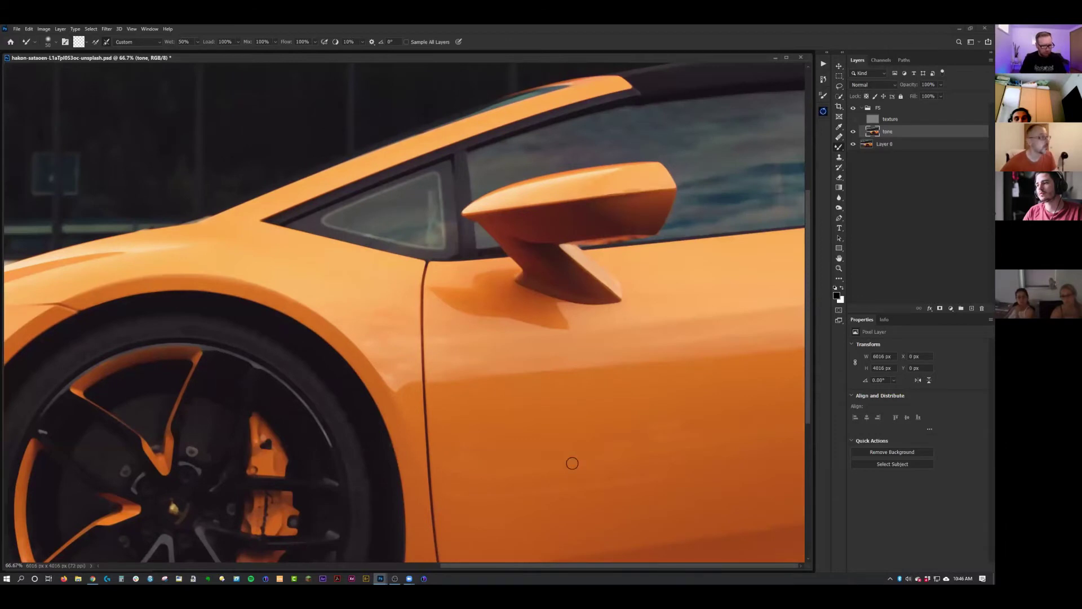
key(bracketright)
key(bracketright)
key(bracketright)
key(bracketright)
key(bracketright)
key(bracketright)
key(bracketright)
key(bracketright)
key(bracketright)
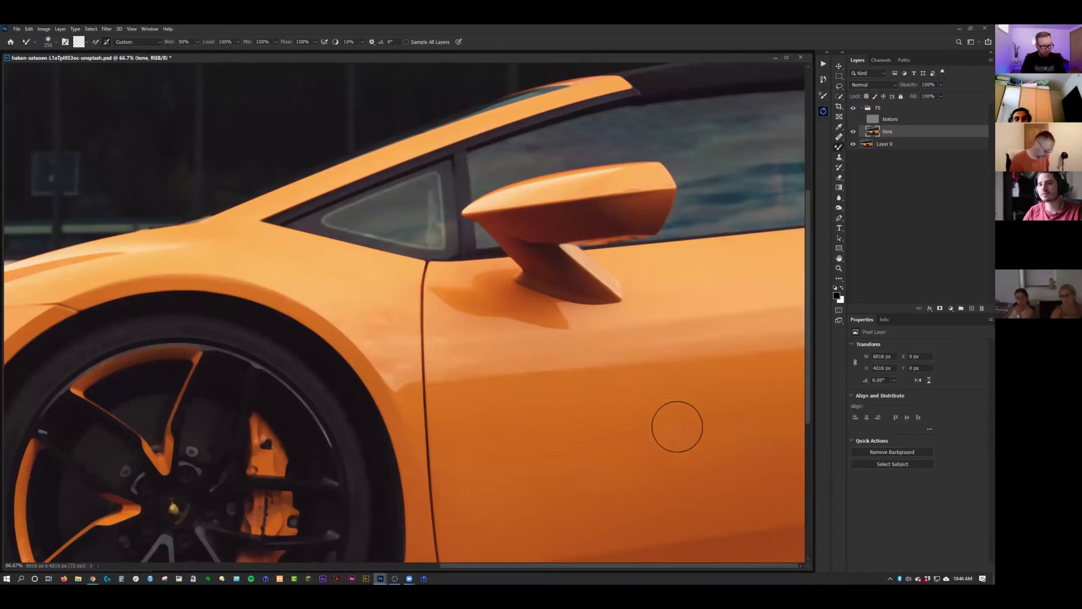
- Smooth the patchy reflections on the fender panel between the wheel arch and the door with a smaller Mixer Brush
key(ctrl+minus)
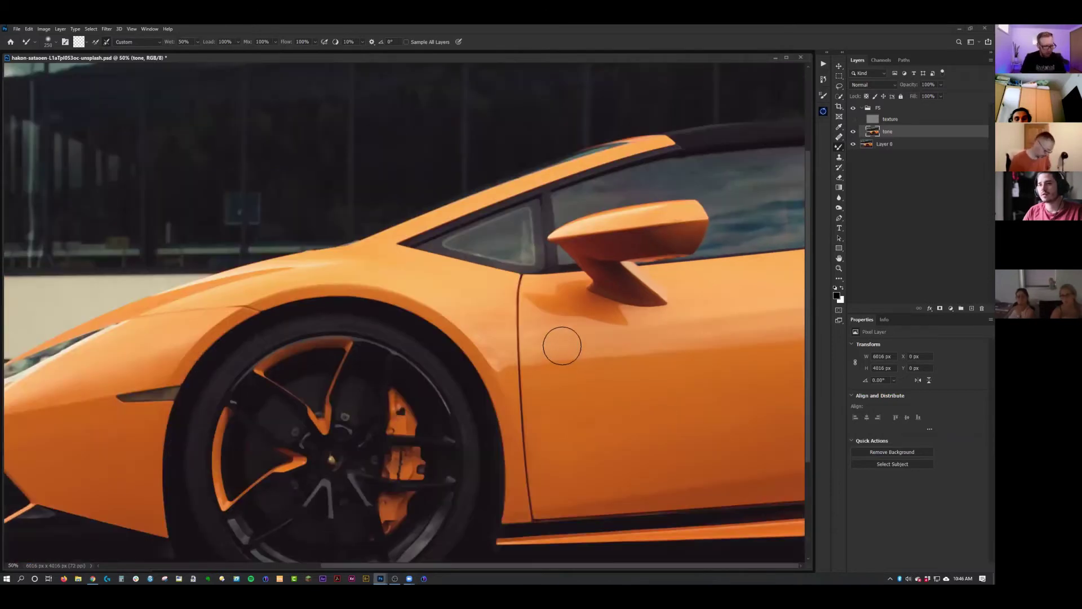
key(bracketleft)
key(bracketleft)
key(bracketleft)
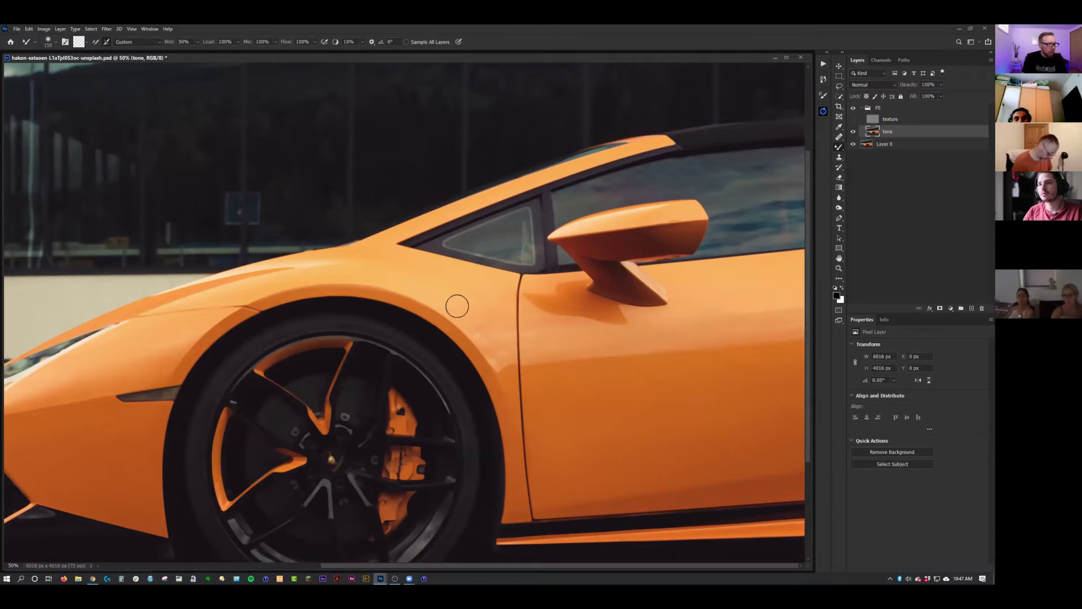
key(bracketleft)
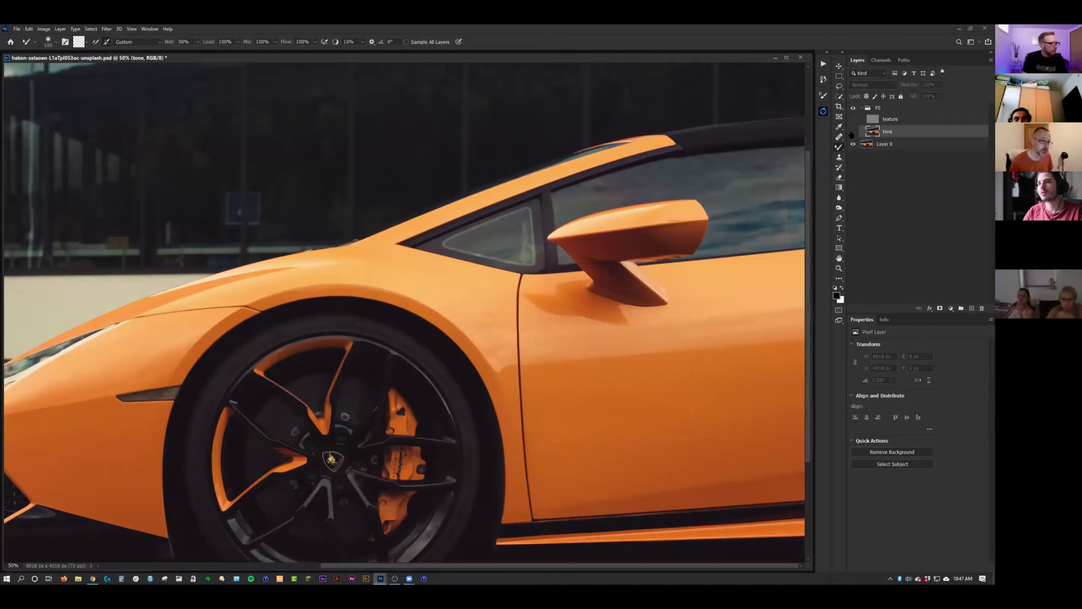
- Compare the smoothed bodywork with the original by switching the tone layer's visibility off and on
click(853, 132)
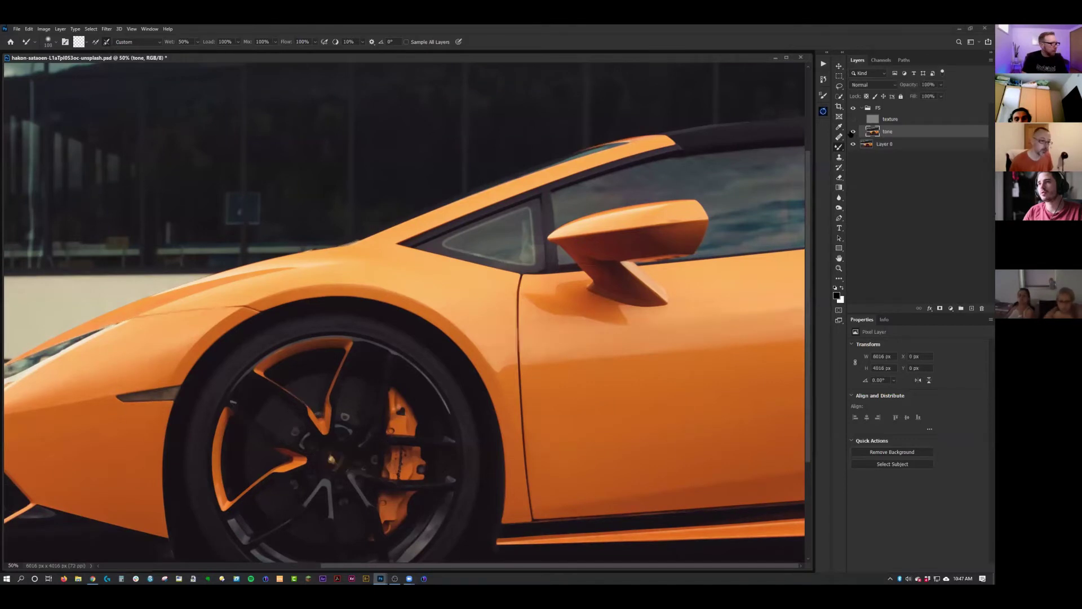
click(853, 133)
click(853, 132)
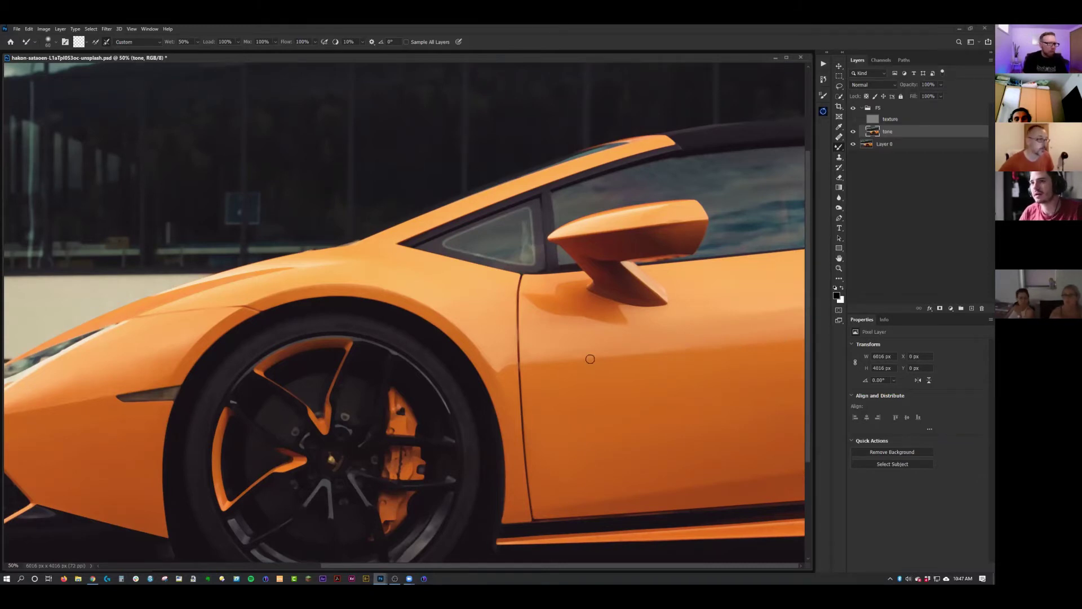
click(853, 132)
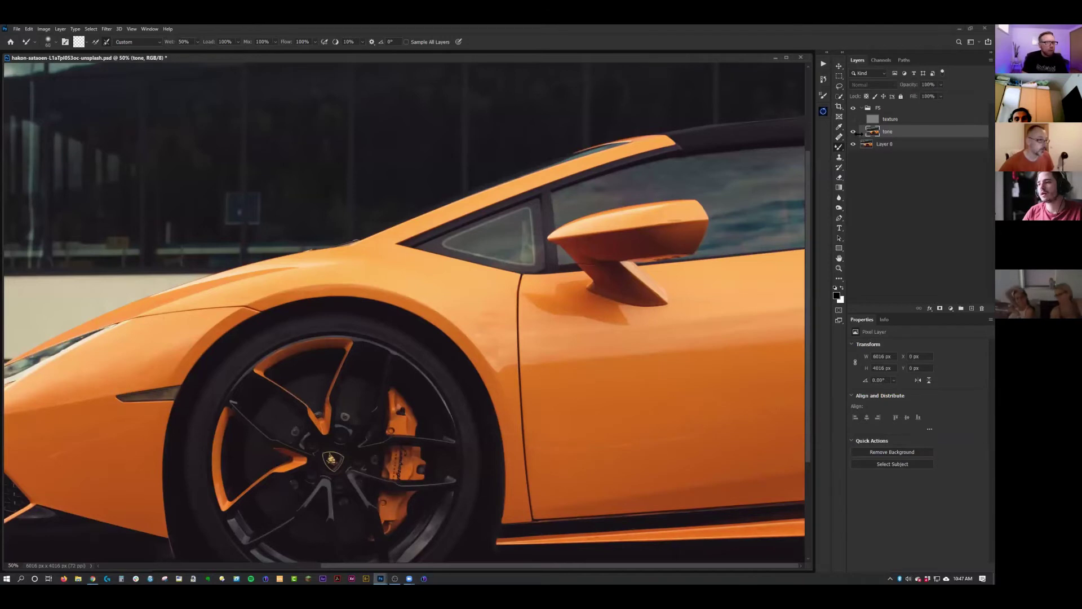
click(854, 132)
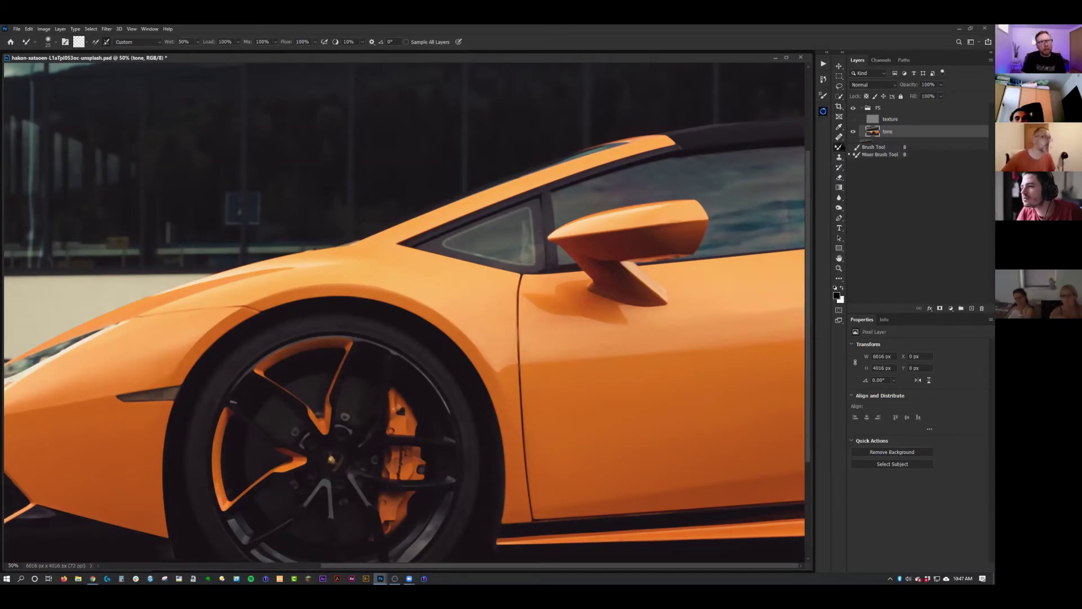
- Try a soft black stroke on the door with the regular Brush at 22% opacity, and undo it
key(shift+b)
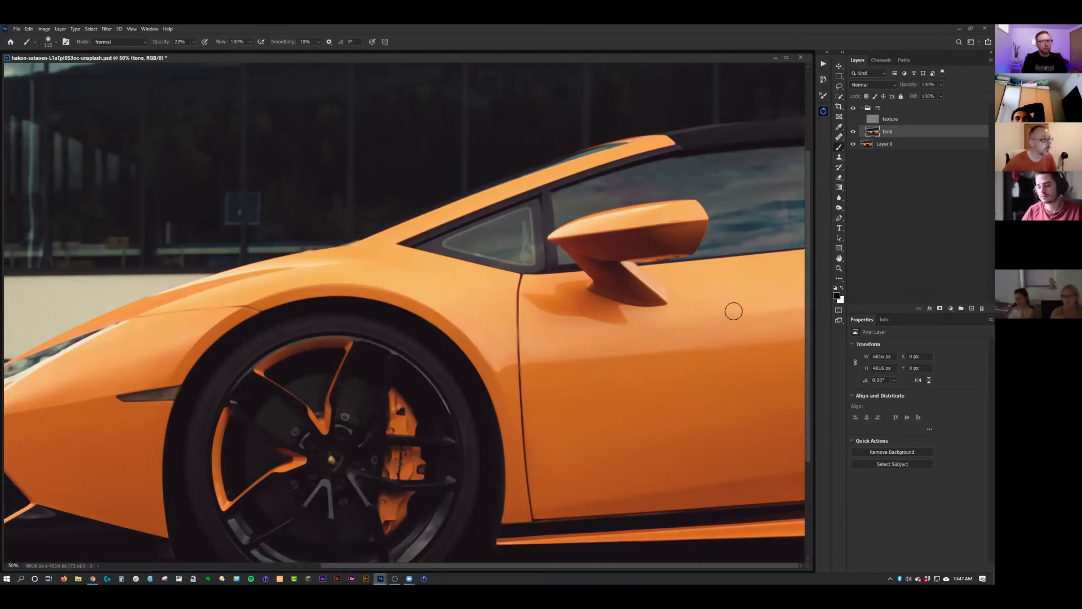
key(bracketright)
key(bracketright)
key(bracketright)
key(bracketright)
key(bracketright)
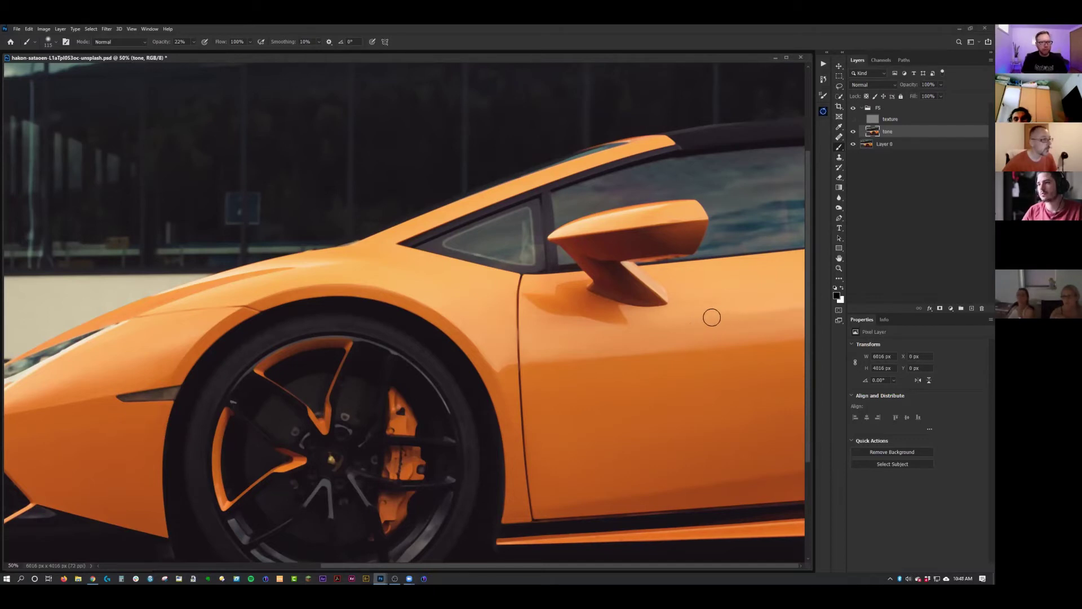
drag(720, 317, 739, 311)
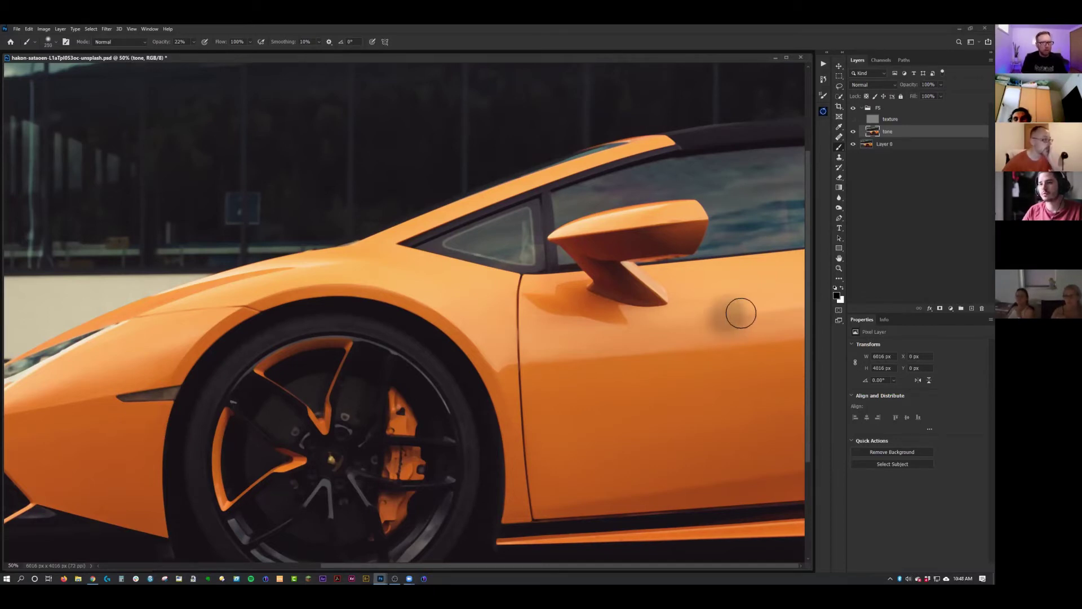
key(ctrl+z)
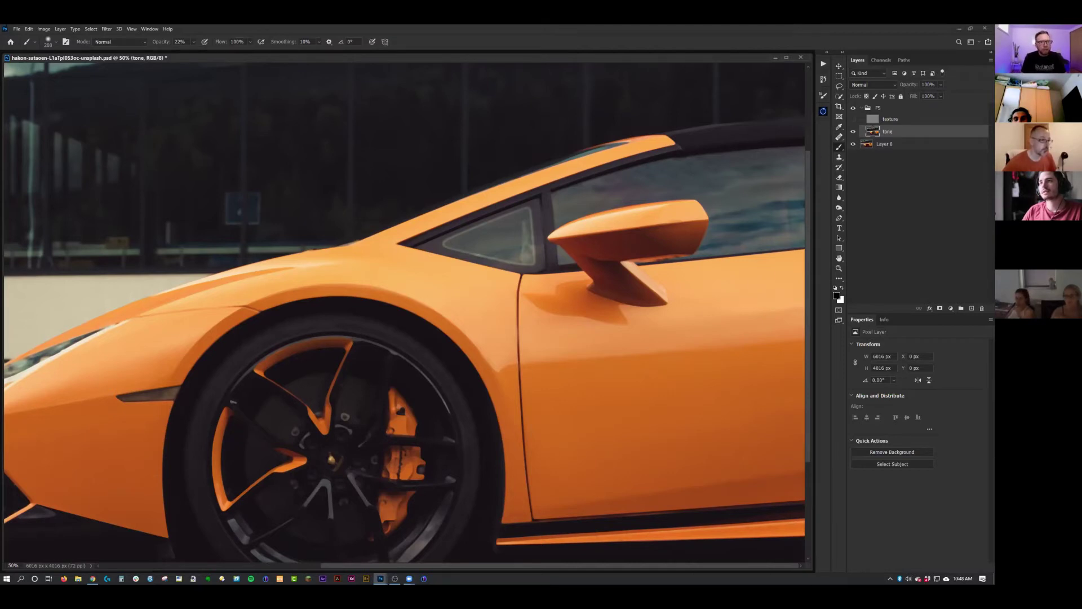
- Try two black strokes on the door with a smaller Brush at 100% opacity, and undo both
key(0)
key(bracketleft)
key(bracketleft)
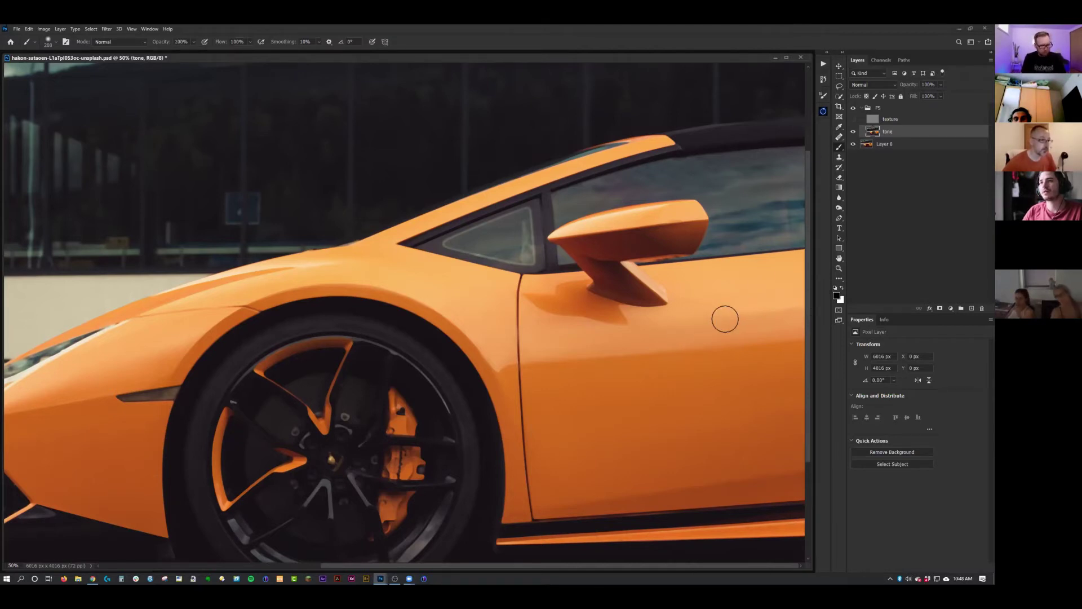
drag(727, 301, 668, 372)
drag(674, 439, 717, 374)
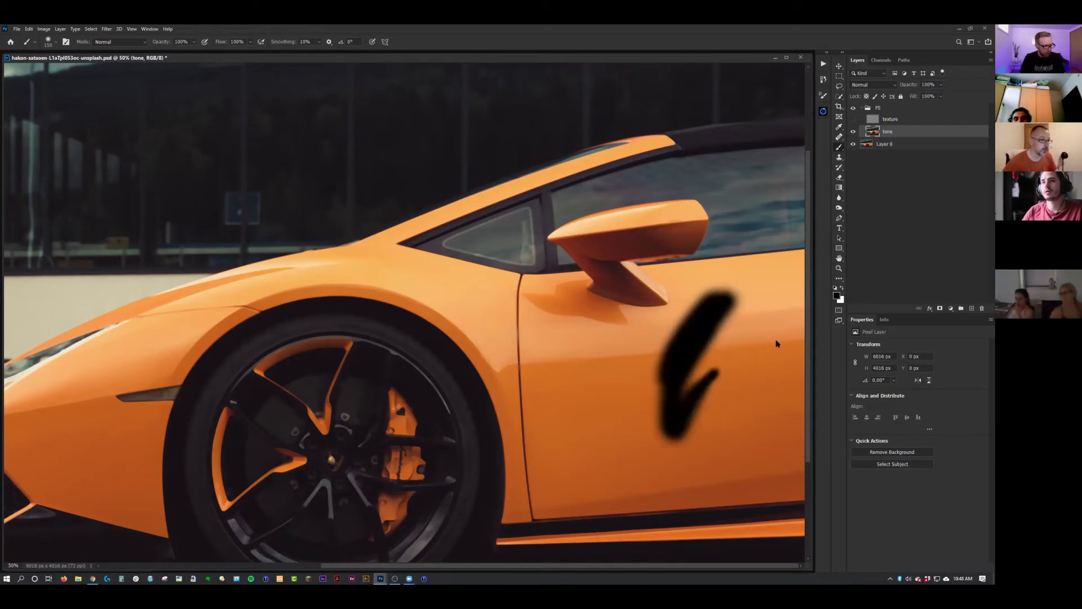
key(ctrl+z)
key(ctrl+z)
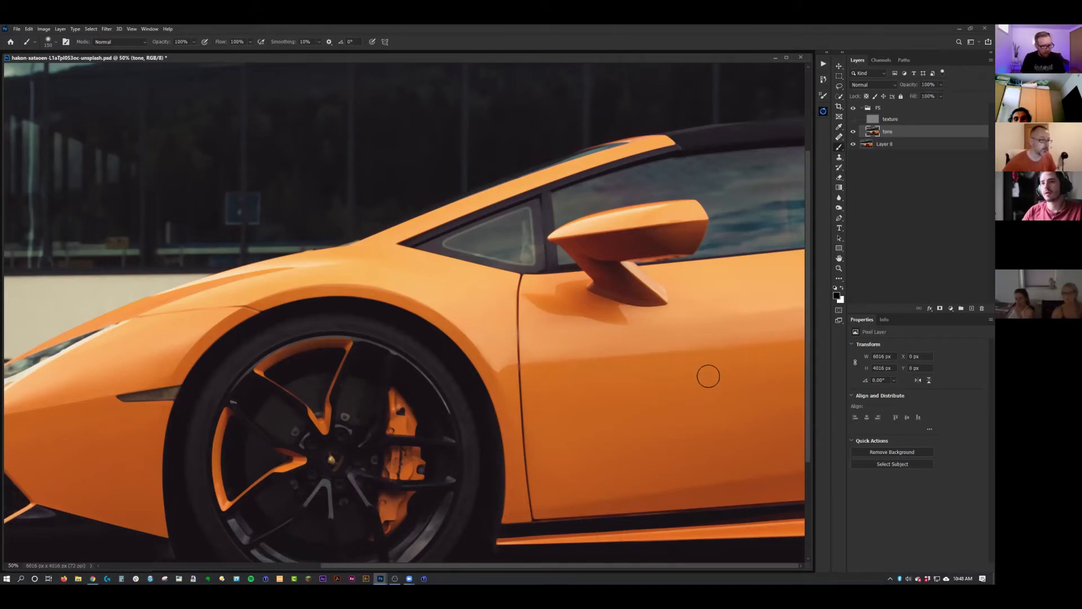
- Sample the door's orange and paint a broad Brush stroke over the front tyre on the tone layer
key(alt)
alt+click(689, 372)
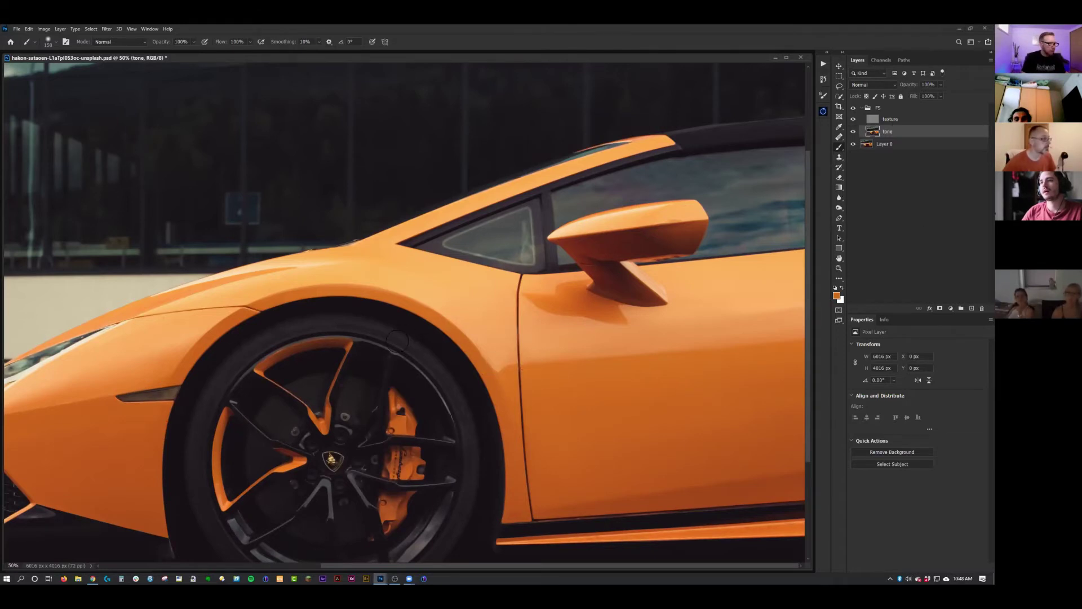
mouse_move(417, 353)
mouse_down()
mouse_move(458, 404)
mouse_move(477, 480)
mouse_move(460, 409)
mouse_move(415, 347)
mouse_move(346, 324)
mouse_up()
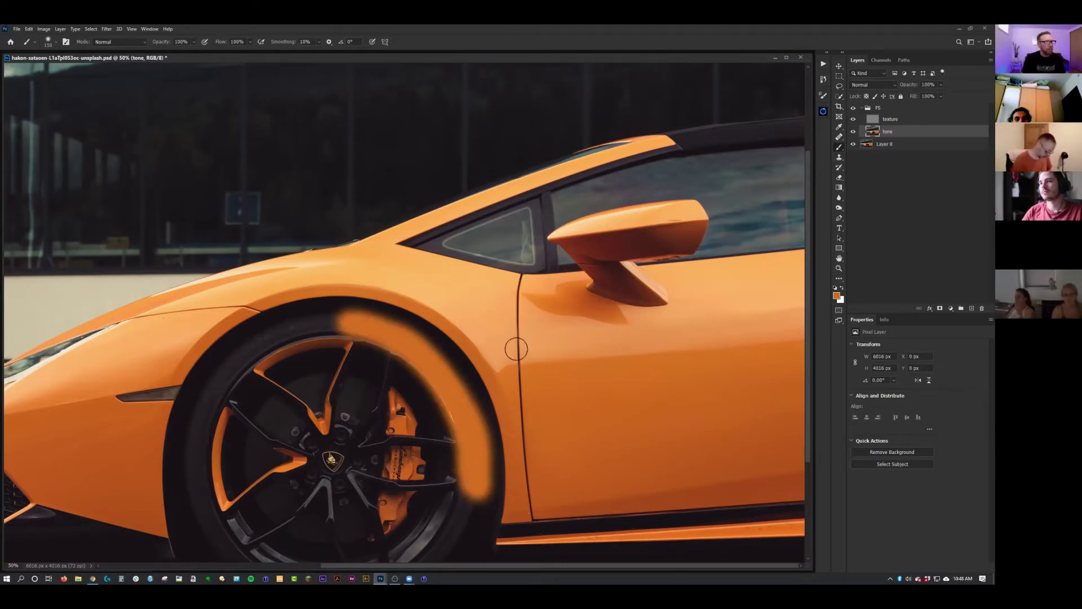
- Inspect the painted tyre close up at 200%, switching the texture layer's visibility on and off
key(ctrl+plus)
key(ctrl+plus)
key(ctrl+plus)
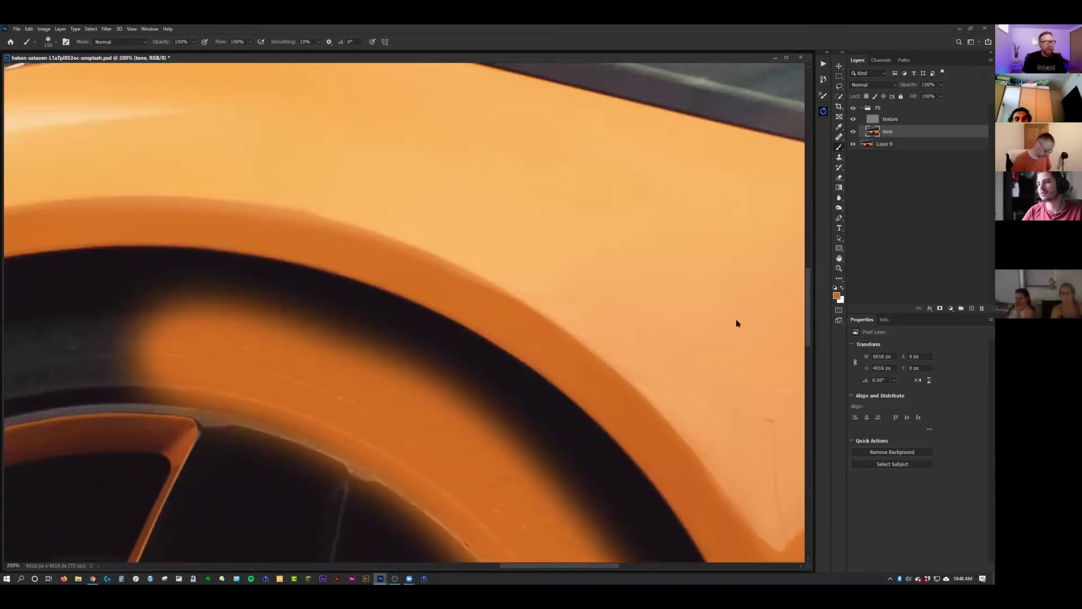
click(855, 119)
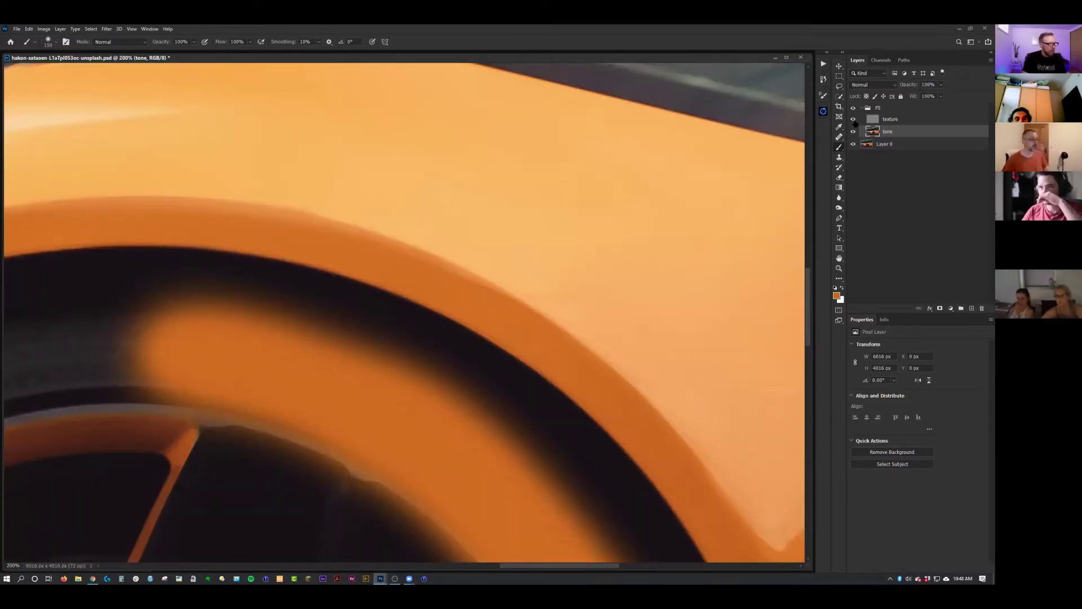
click(854, 120)
click(854, 120)
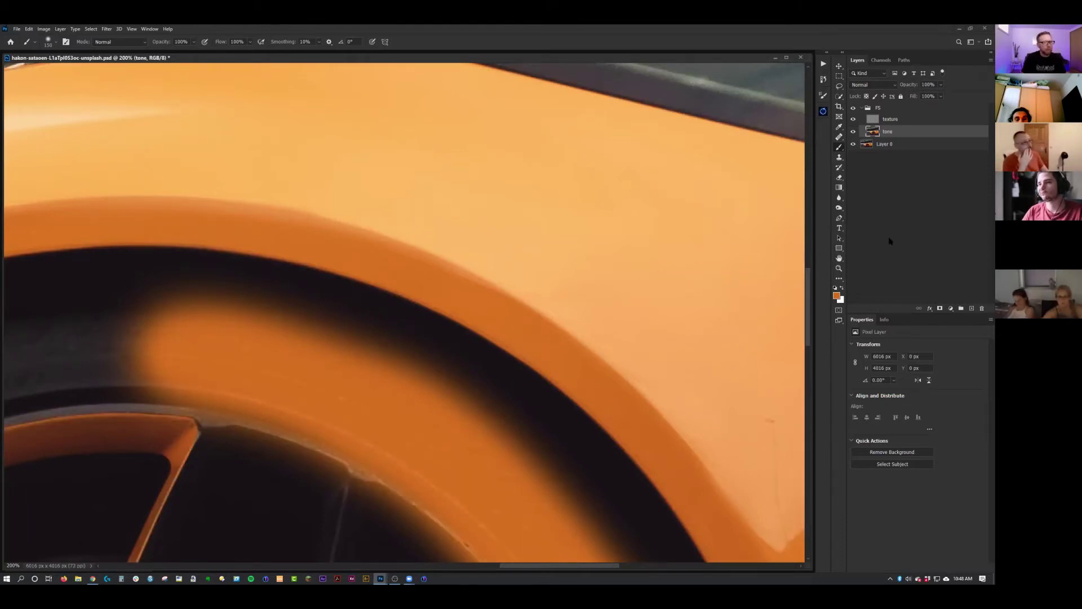
key(ctrl+minus)
key(ctrl+minus)
key(ctrl+minus)
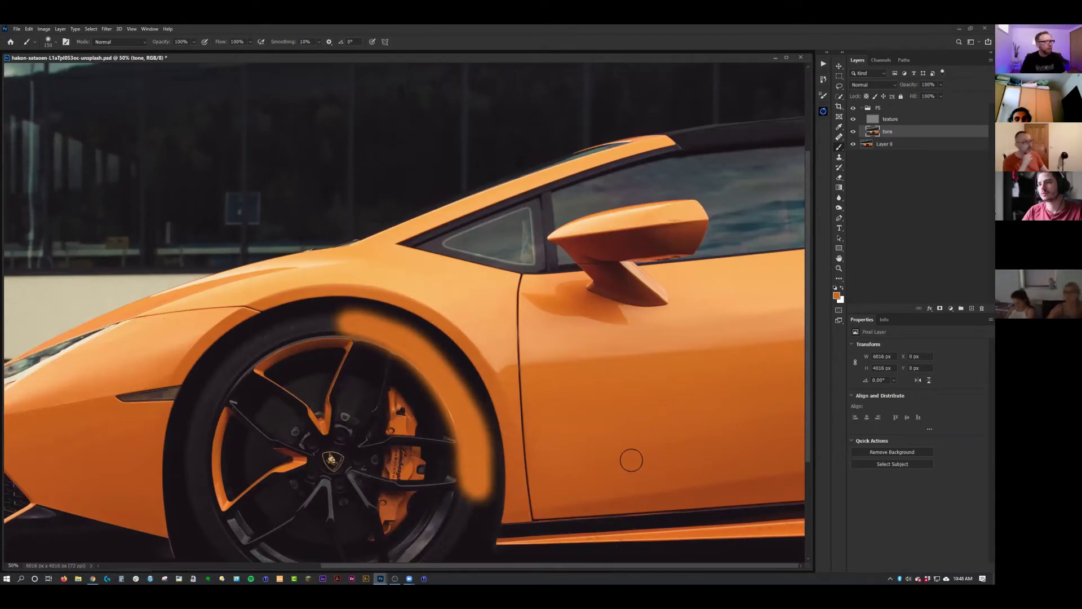
- Undo the orange stroke on the front tyre
key(ctrl)
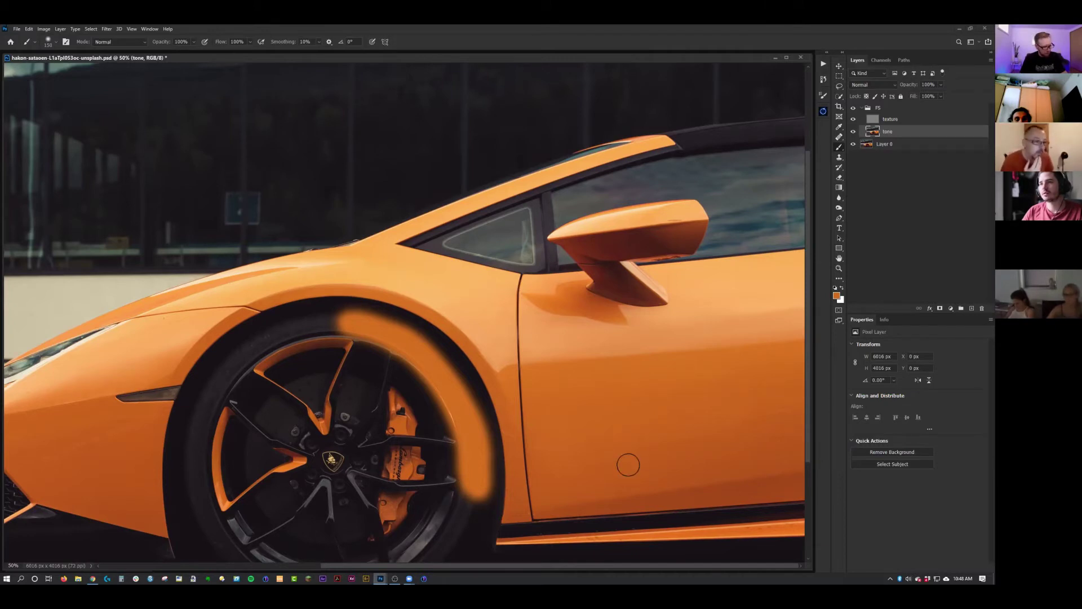
key(ctrl+z)
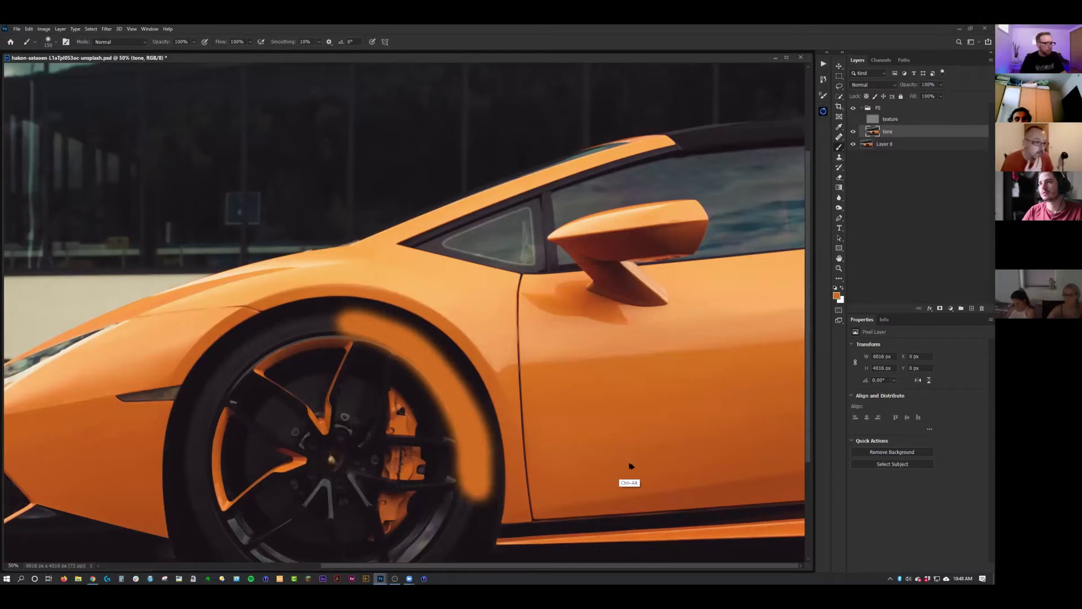
key(ctrl+z)
key(ctrl+z)
key(ctrl+z)
key(ctrl+z)
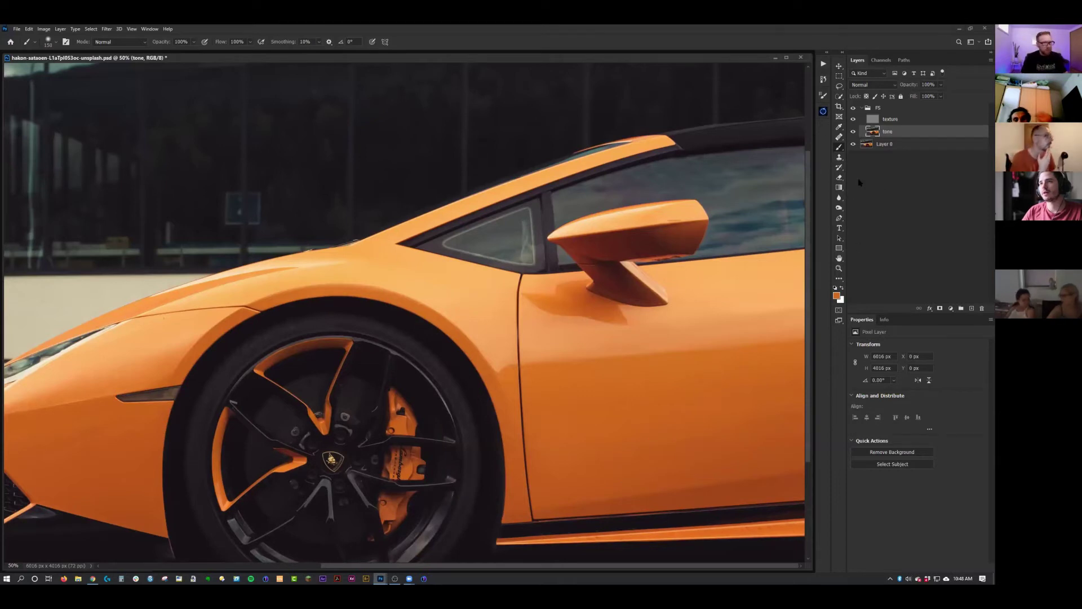
- With the texture layer hidden, smooth the front bumper paint ahead of the wheel using the Mixer Brush enlarged to 175 px
right_click(839, 147)
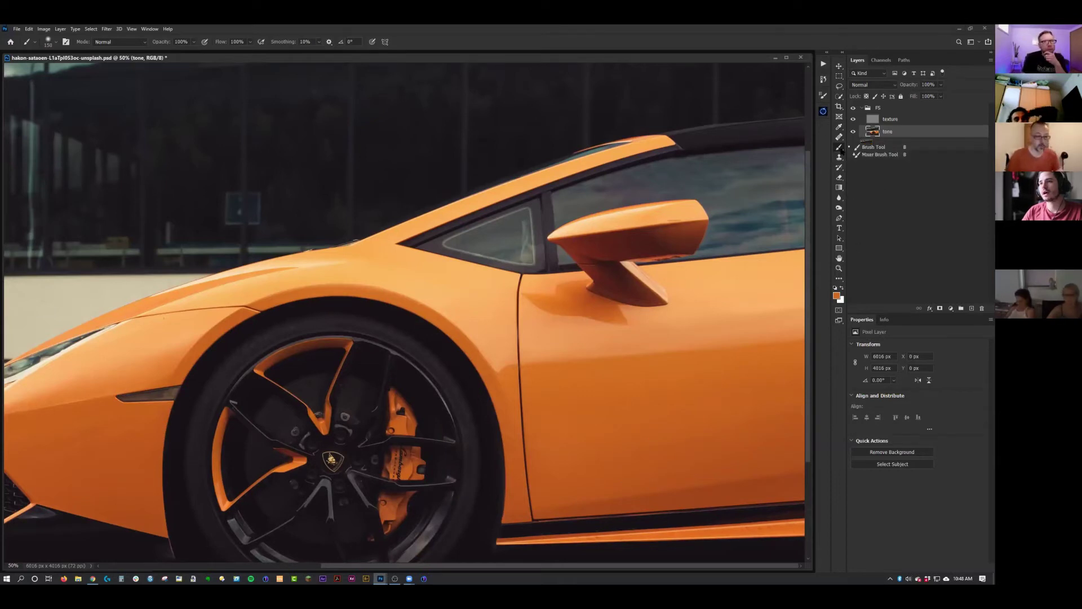
click(871, 155)
drag(853, 108, 853, 119)
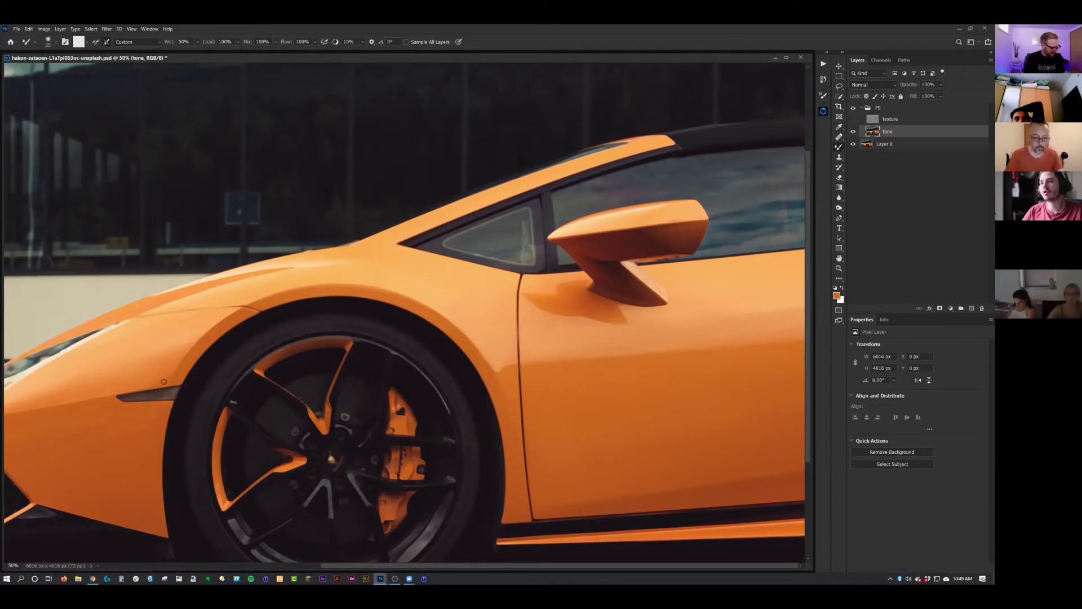
drag(511, 566, 428, 566)
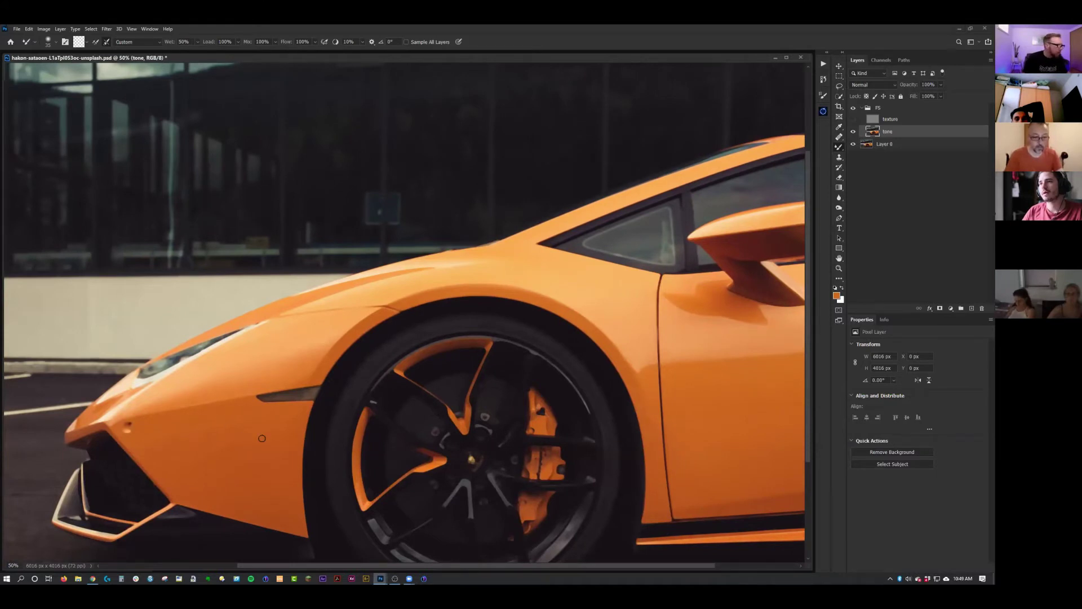
key(ctrl+plus)
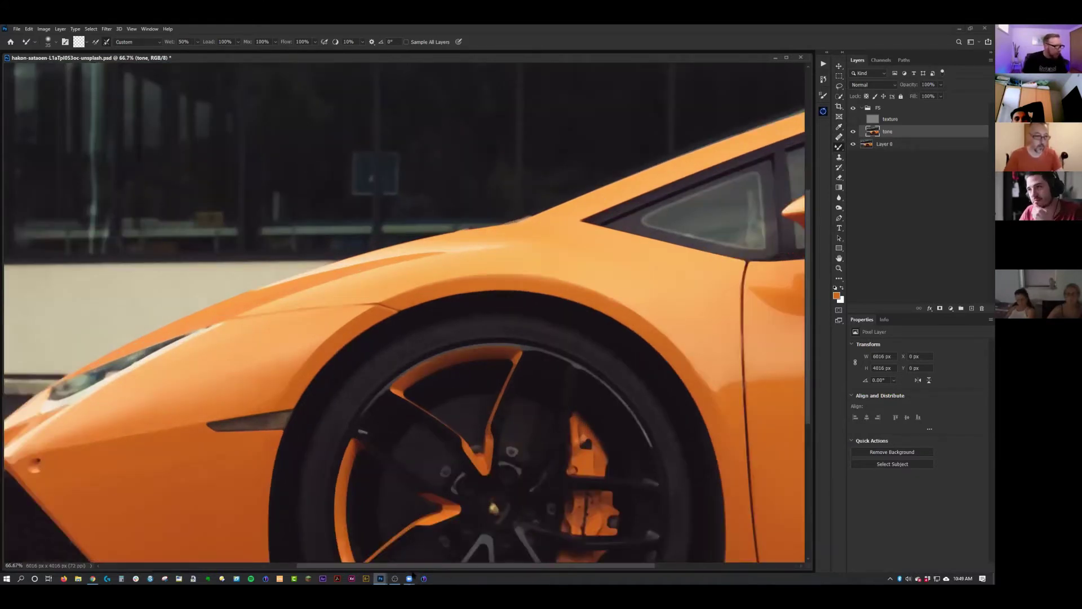
scroll(330, 434, left, 3)
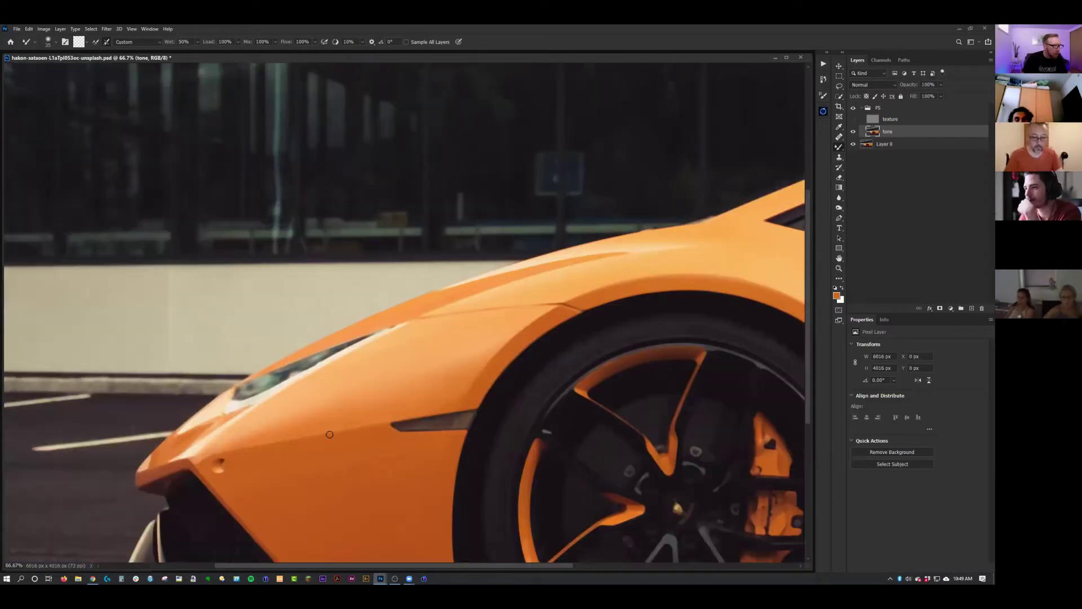
key(bracketright)
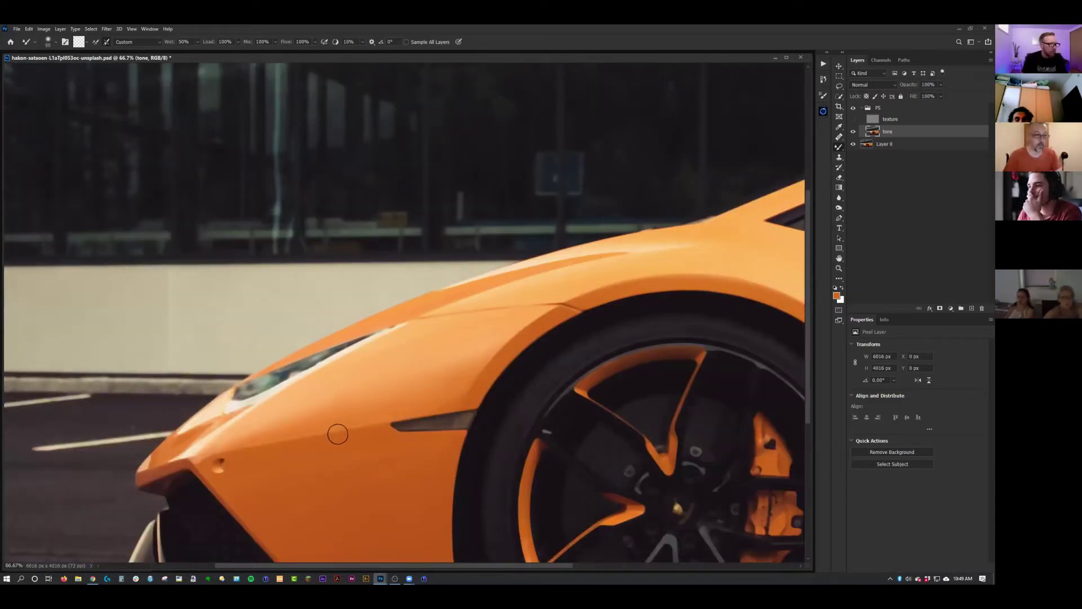
key(bracketright)
key(bracketright)
key(bracketright)
key(bracketright)
key(bracketright)
key(bracketright)
key(bracketright)
key(bracketright)
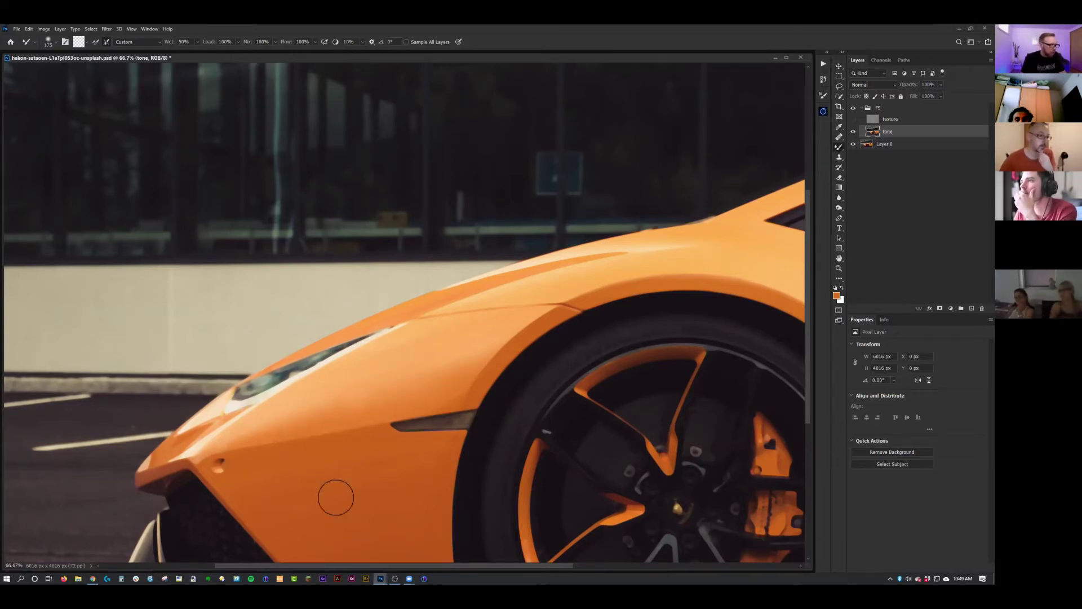
mouse_move(336, 497)
mouse_down()
mouse_move(335, 404)
mouse_move(357, 382)
mouse_move(310, 485)
mouse_move(393, 371)
mouse_move(358, 477)
mouse_up()
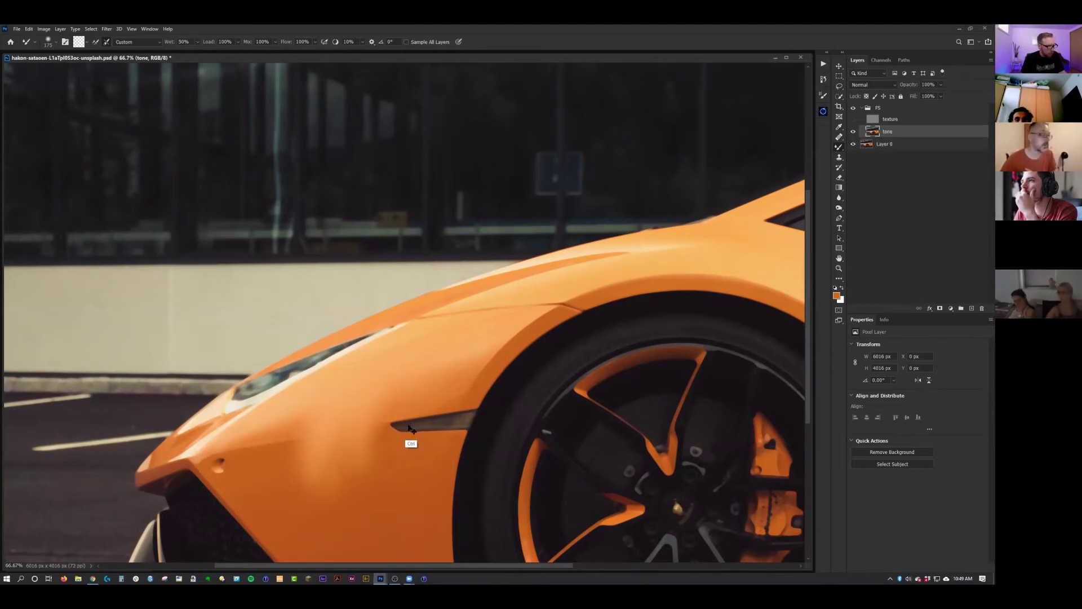
mouse_move(398, 444)
mouse_down()
mouse_move(320, 453)
mouse_move(340, 409)
mouse_move(309, 451)
mouse_move(307, 438)
mouse_move(342, 402)
mouse_move(406, 369)
mouse_move(301, 450)
mouse_move(407, 371)
mouse_move(369, 385)
mouse_move(287, 484)
mouse_move(306, 456)
mouse_move(317, 503)
mouse_move(338, 488)
mouse_up()
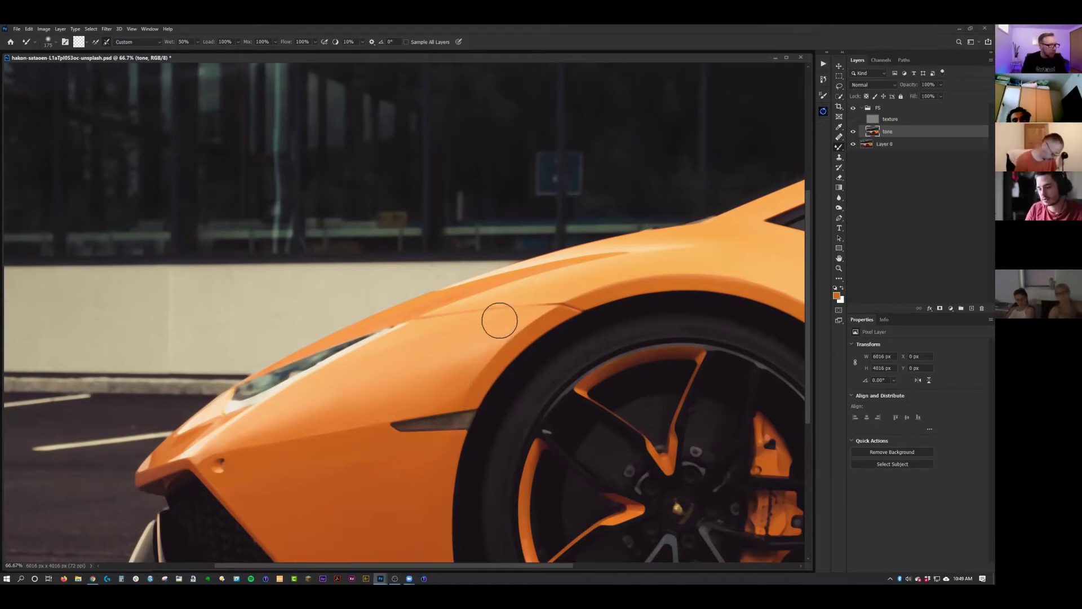
- Try a smaller Mixer Brush across the panel seam and crease above the front wheel arch, and undo it
key(bracketleft)
key(bracketleft)
key(bracketleft)
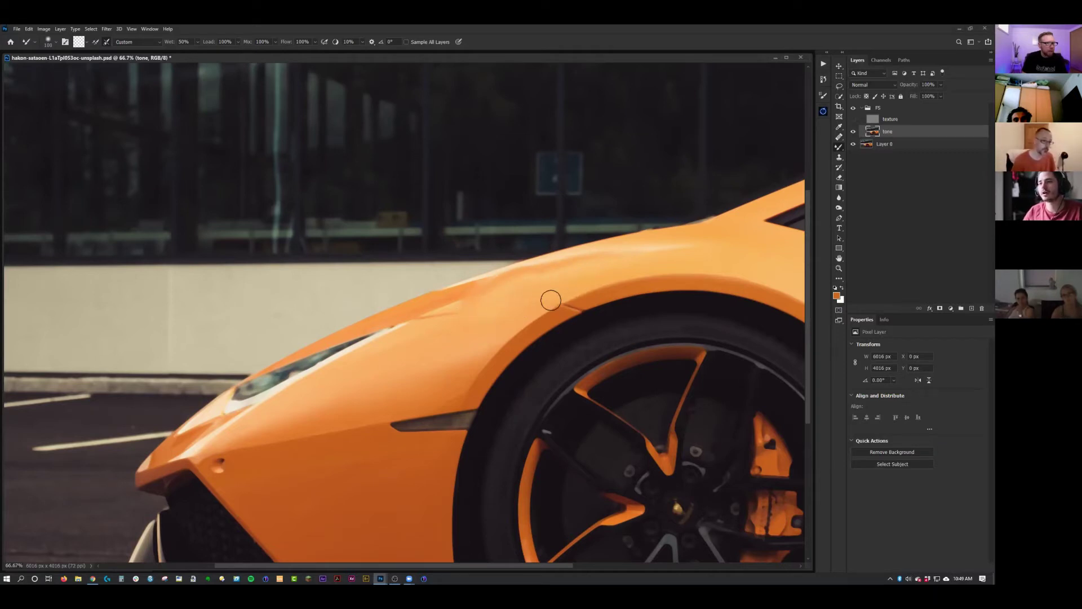
key(ctrl+z)
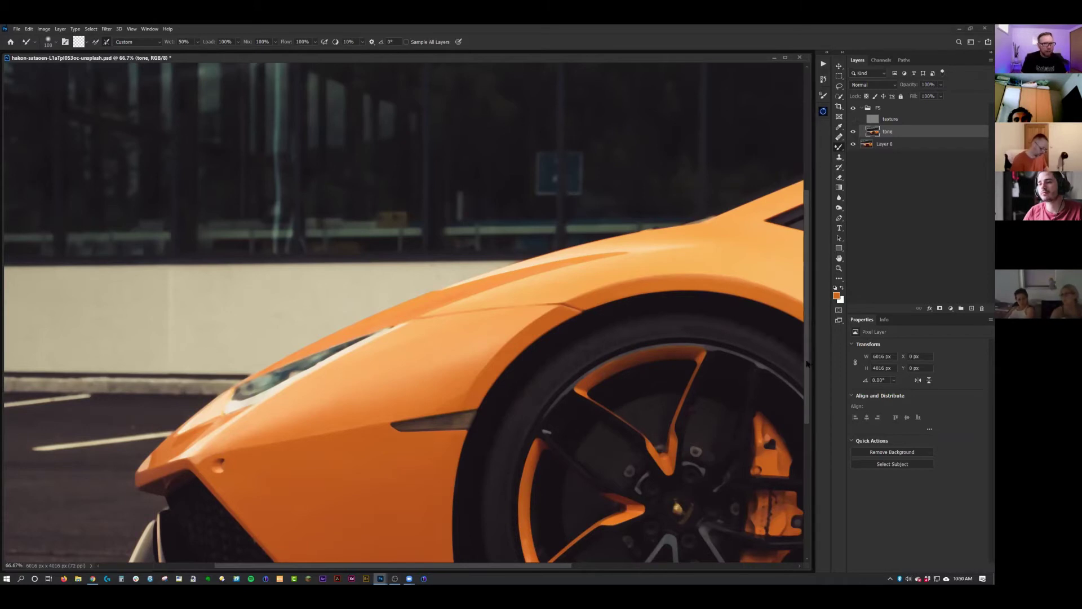
- Sample the glass tone of the small quarter window and blend out its bright reflection on the tone layer with the Mixer Brush
scroll(805, 442, down, 5)
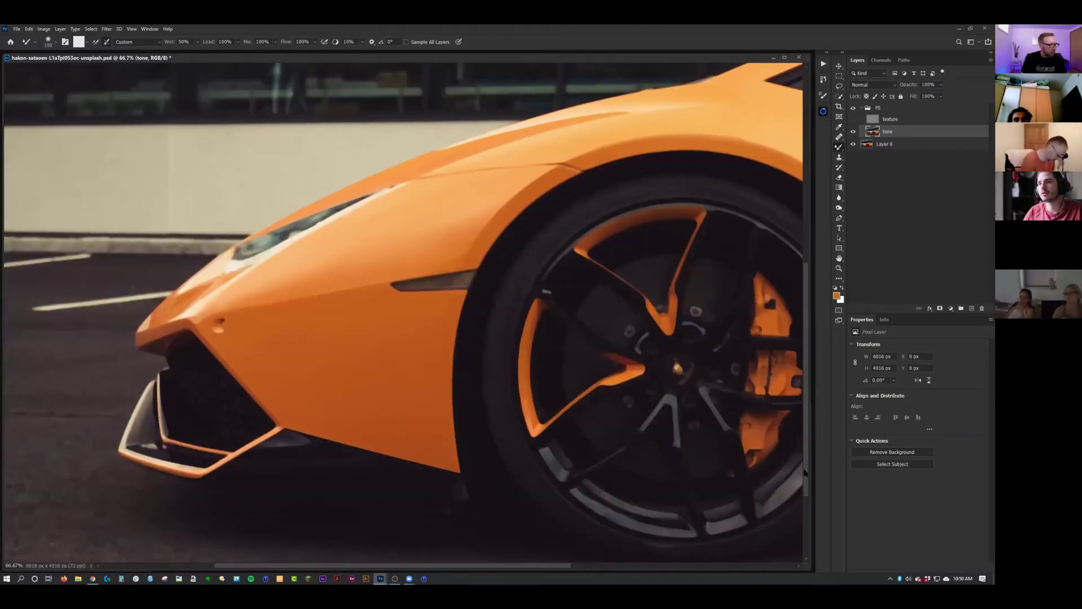
scroll(805, 473, down, 5)
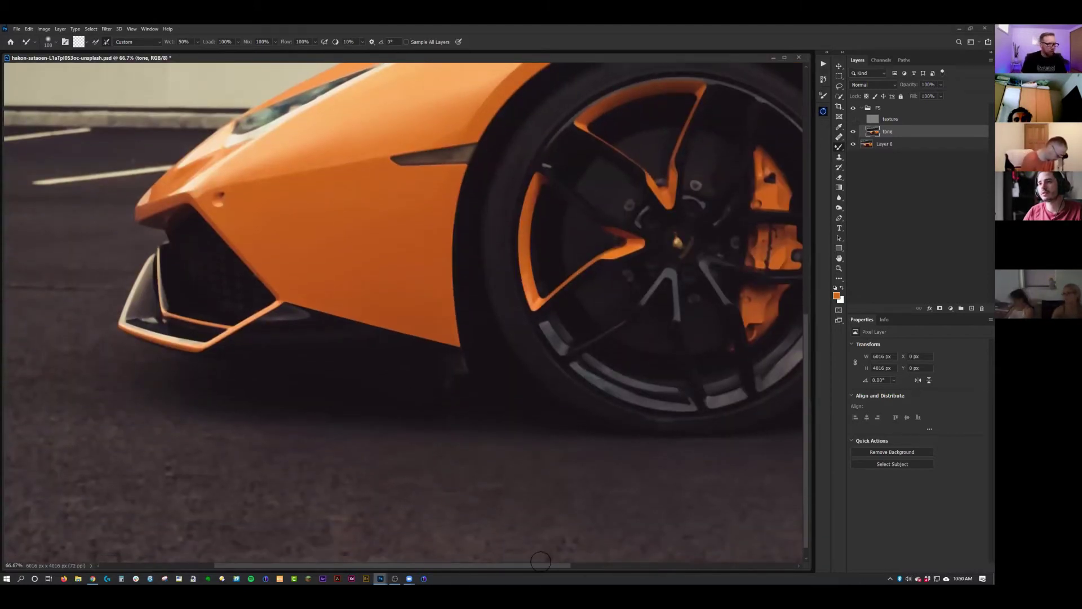
drag(550, 566, 689, 567)
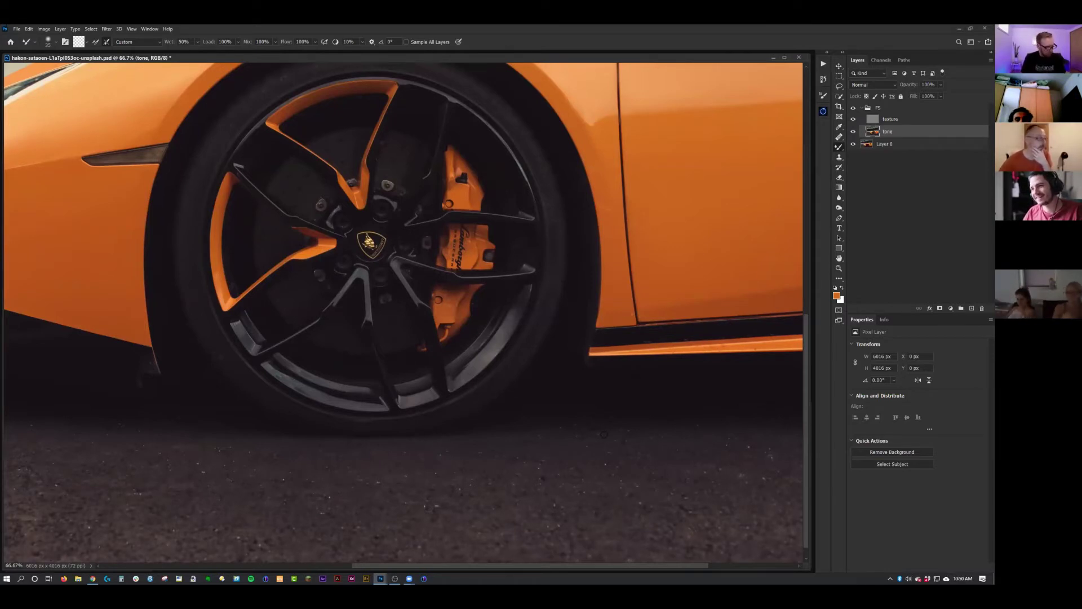
scroll(806, 280, up, 5)
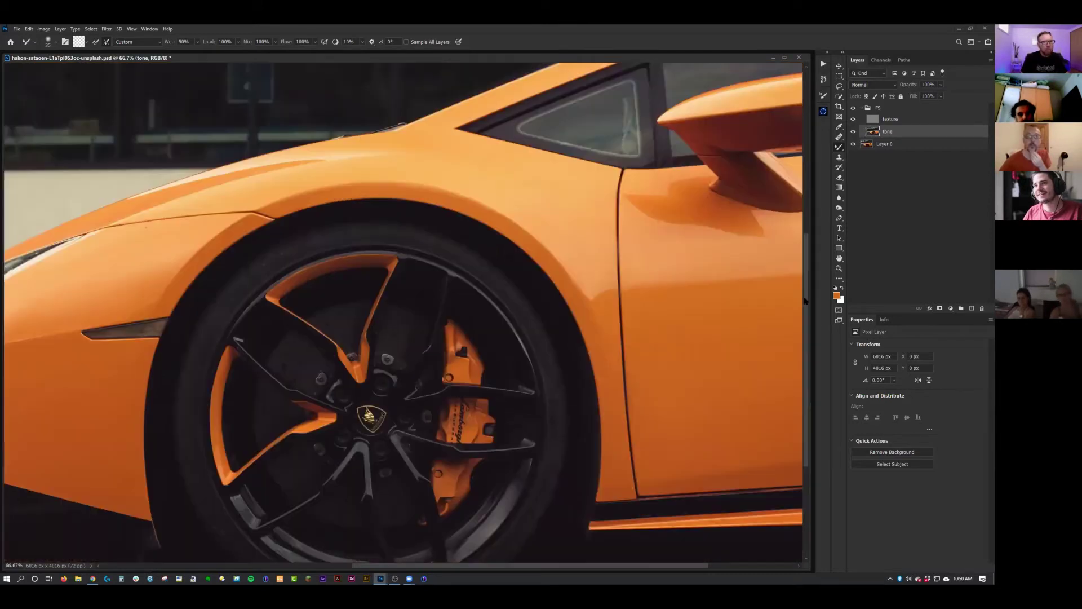
scroll(806, 280, up, 5)
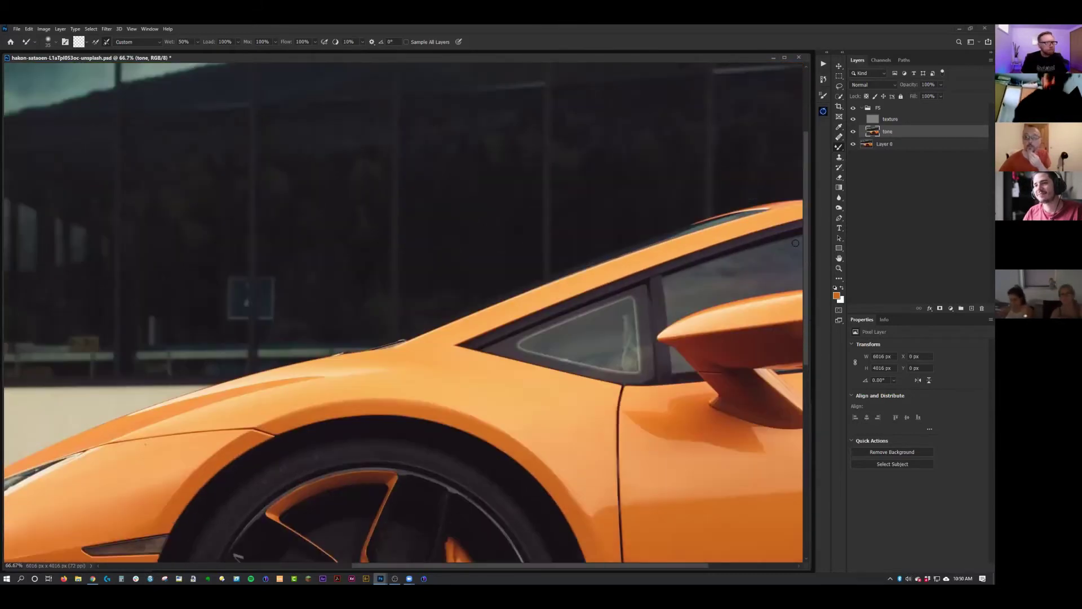
alt+click(629, 331)
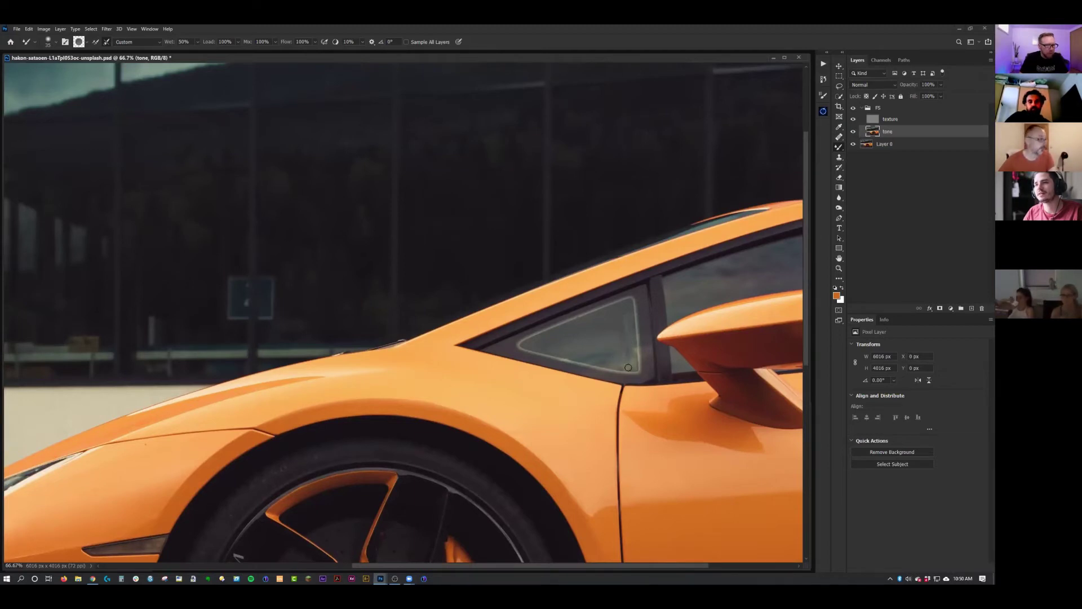
click(853, 119)
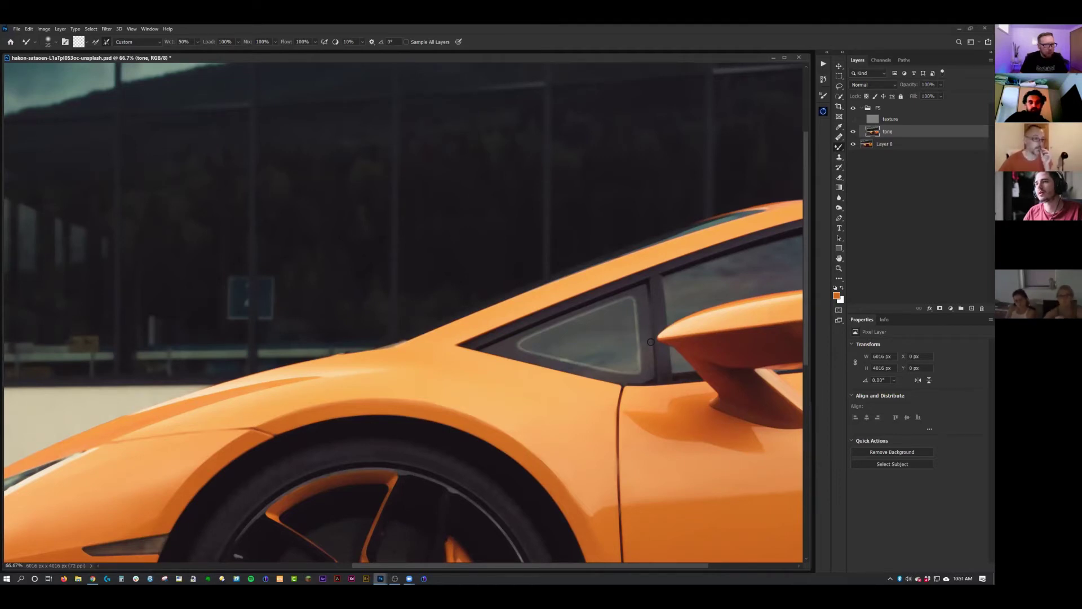
- Clone clean glass texture over the leftover reflection detail in the quarter window on the texture layer
click(927, 118)
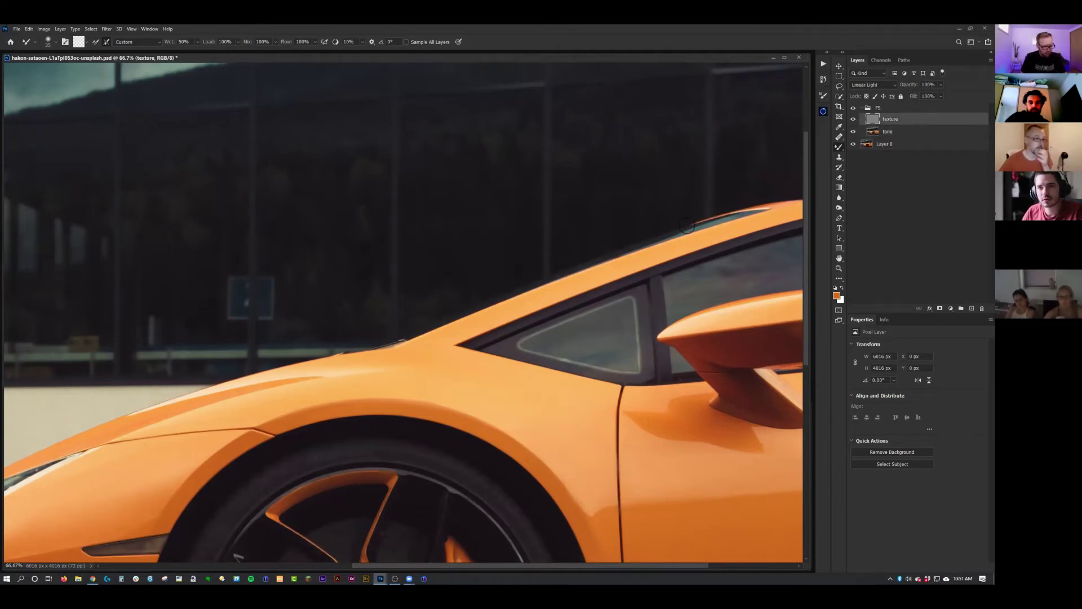
key(s)
click(654, 296)
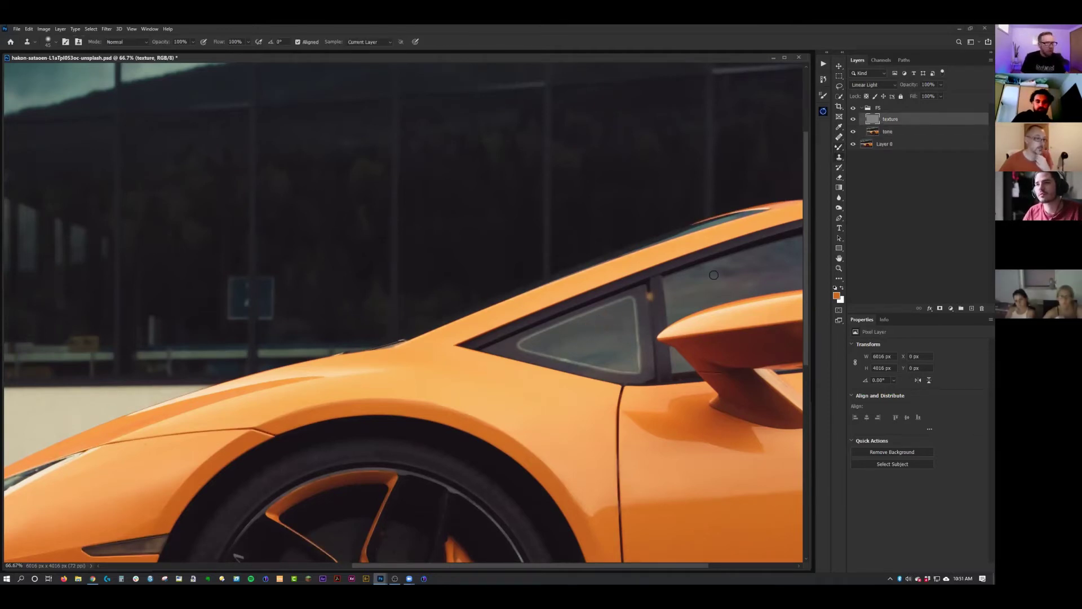
alt+click(698, 283)
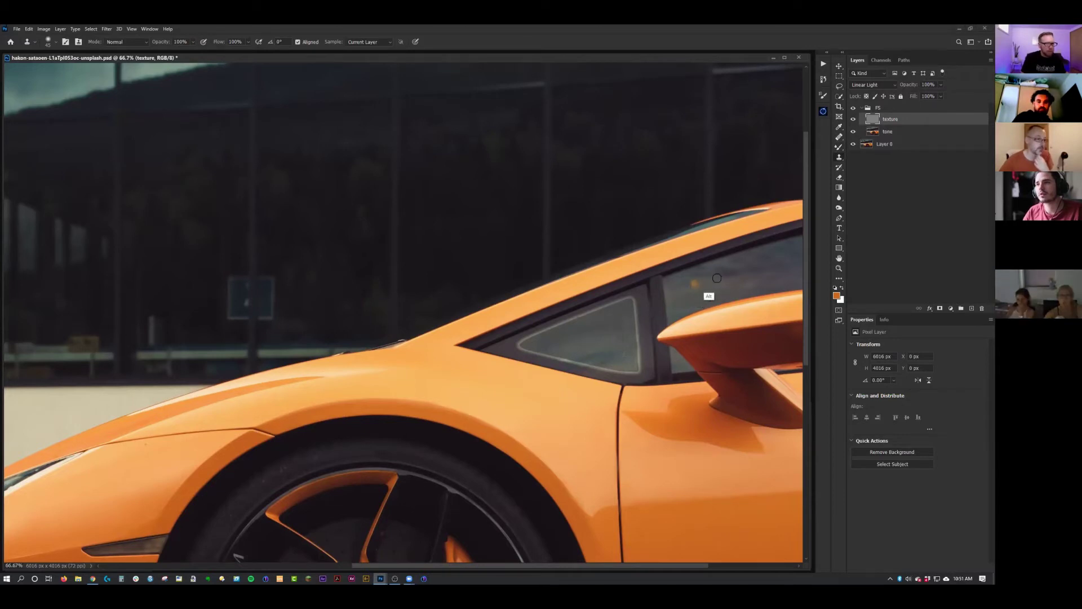
click(626, 318)
alt+click(605, 332)
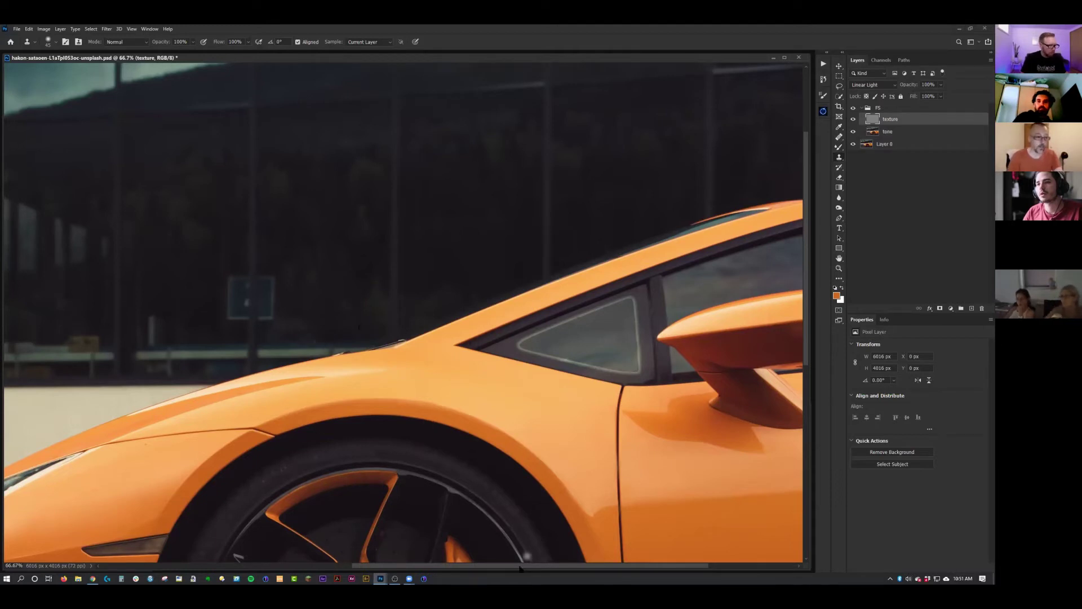
- Hide the texture layer and blend the blue sign into the dark building background on the tone layer with the Mixer Brush
drag(451, 566, 346, 565)
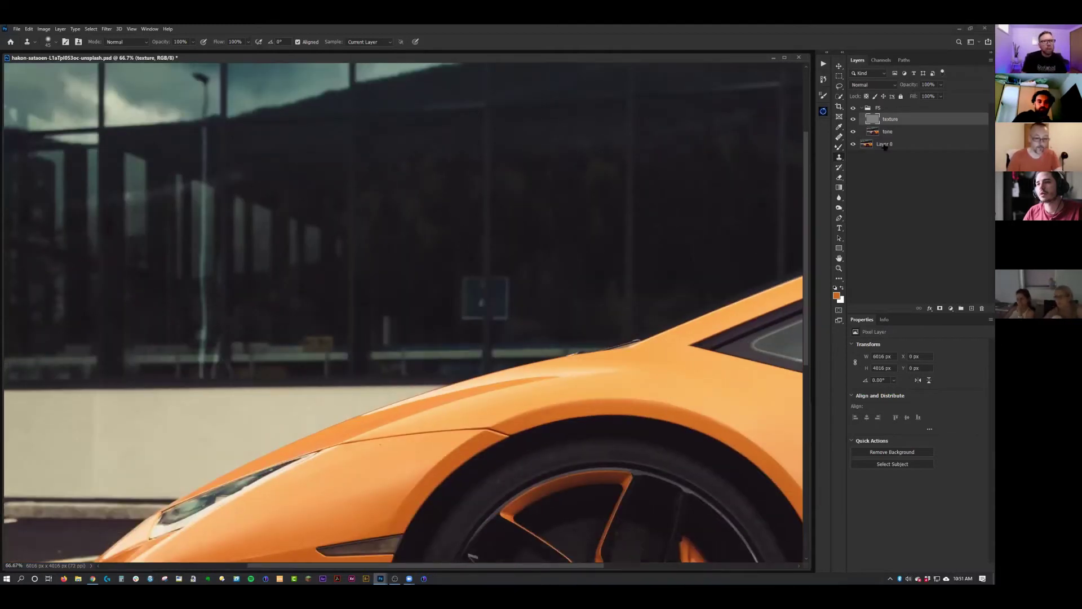
key(alt+bracketleft)
key(b)
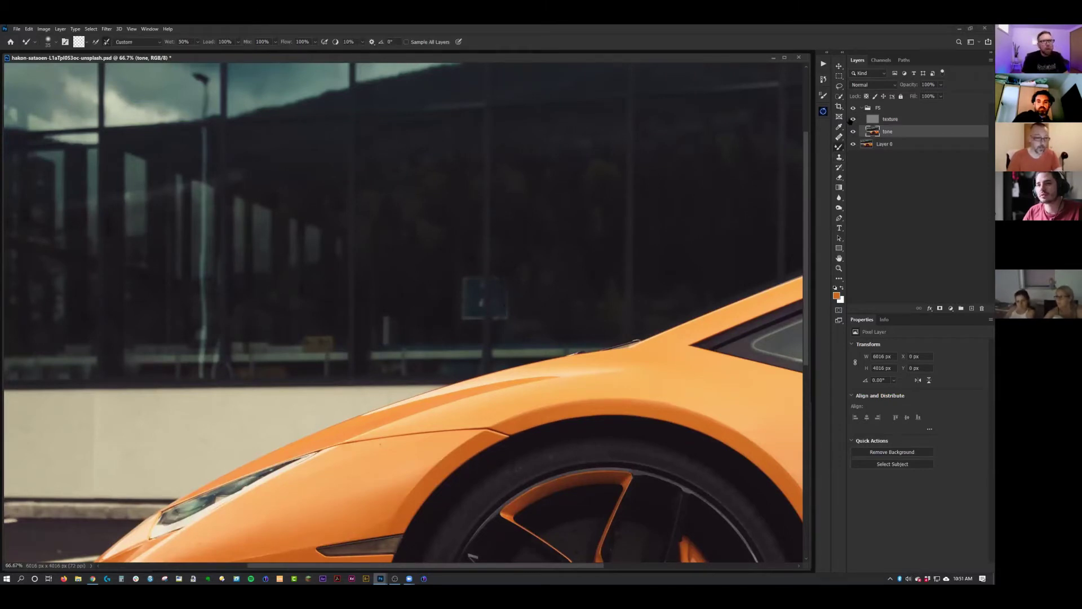
click(853, 119)
alt+click(497, 309)
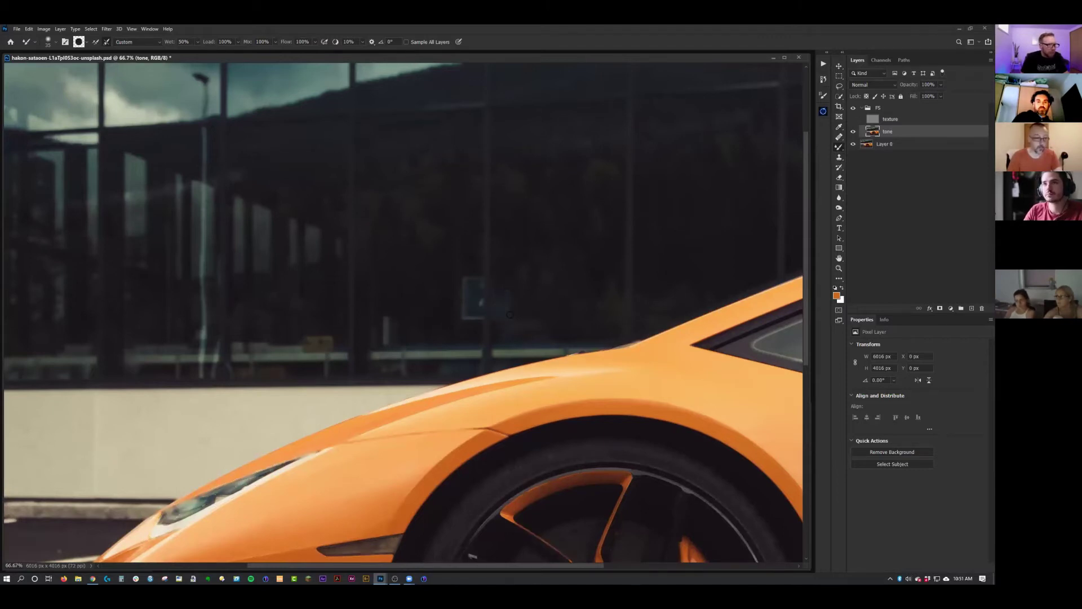
drag(510, 315, 510, 295)
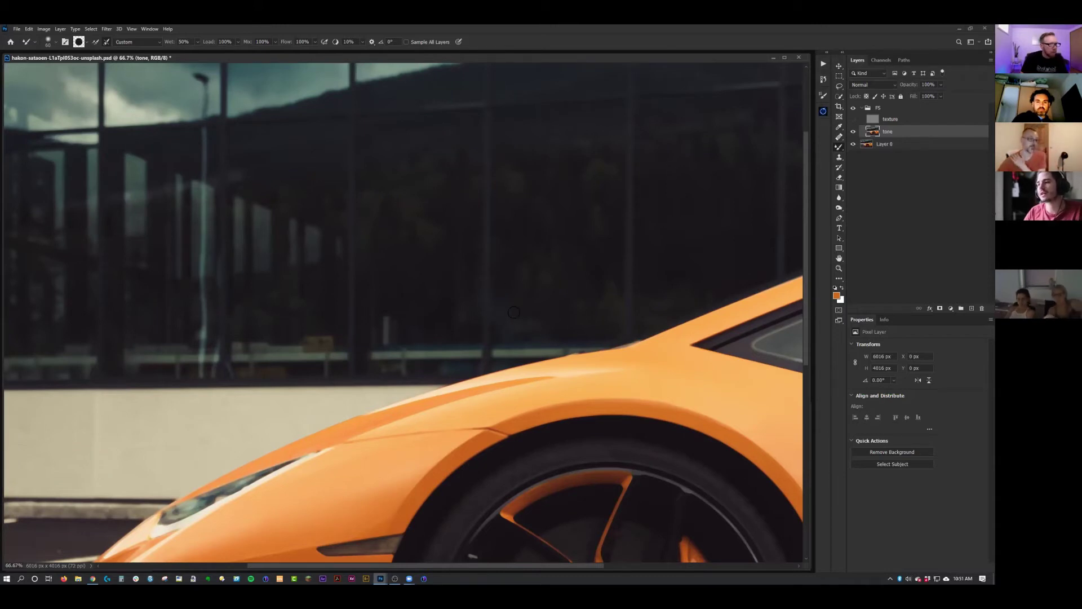
- Show the texture layer again and sample clean texture on it from the dark building windows with the Clone Stamp
click(853, 119)
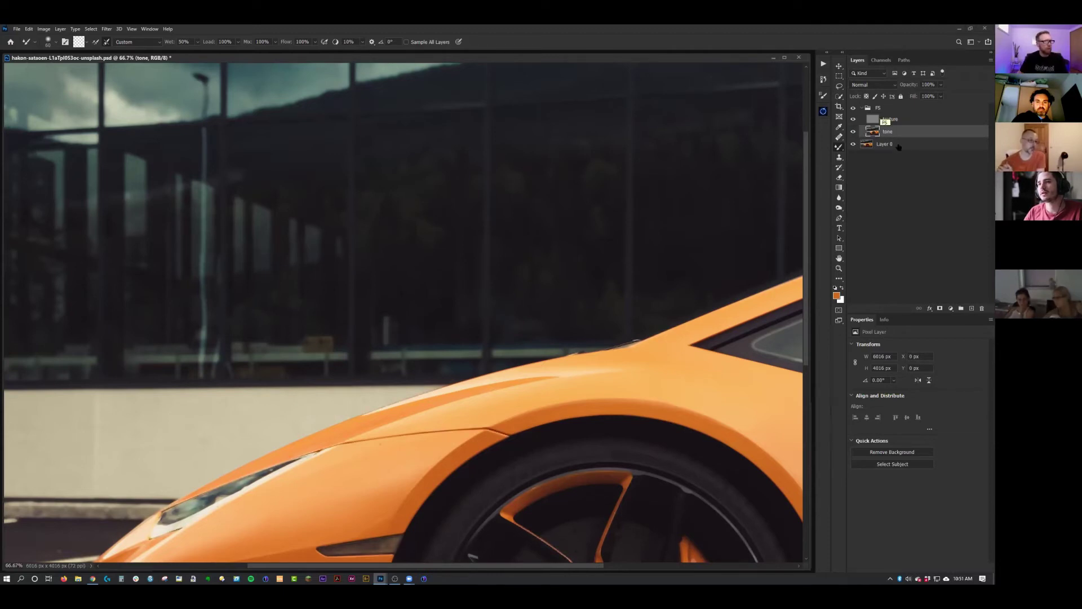
key(s)
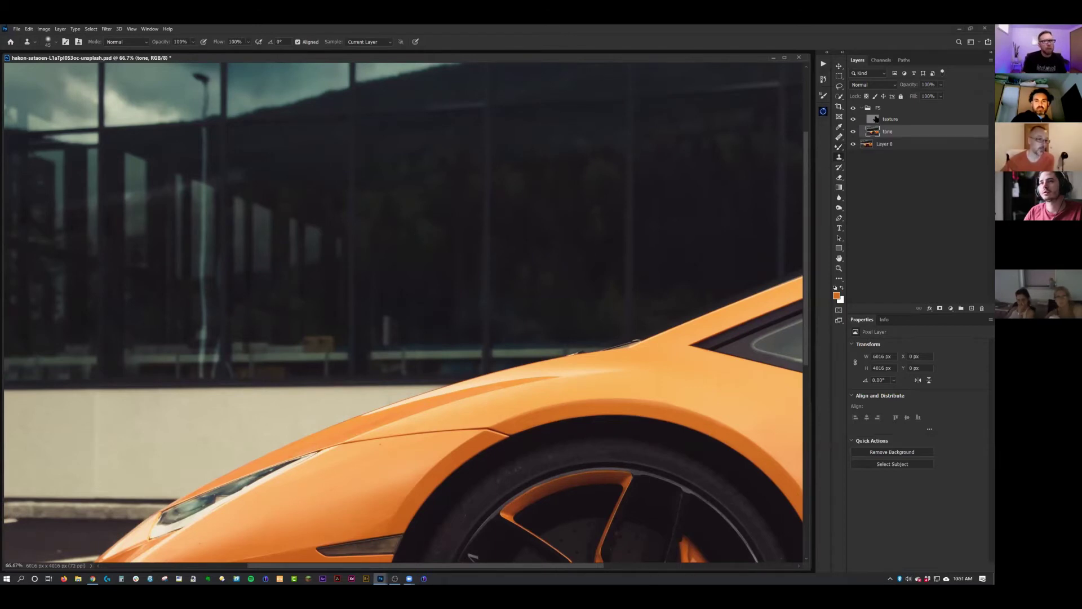
key(alt+bracketright)
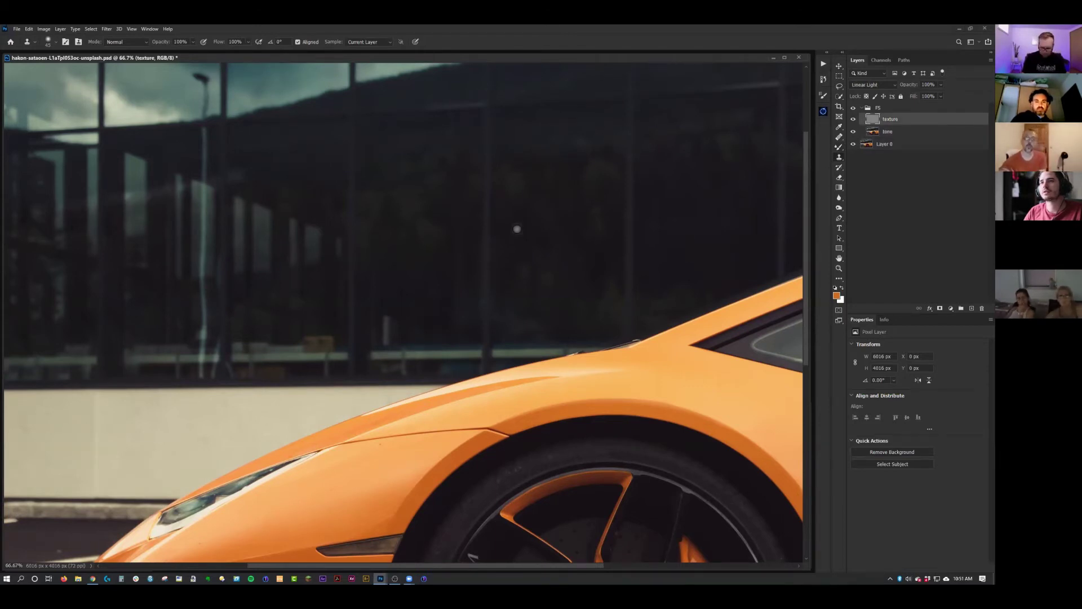
key(alt)
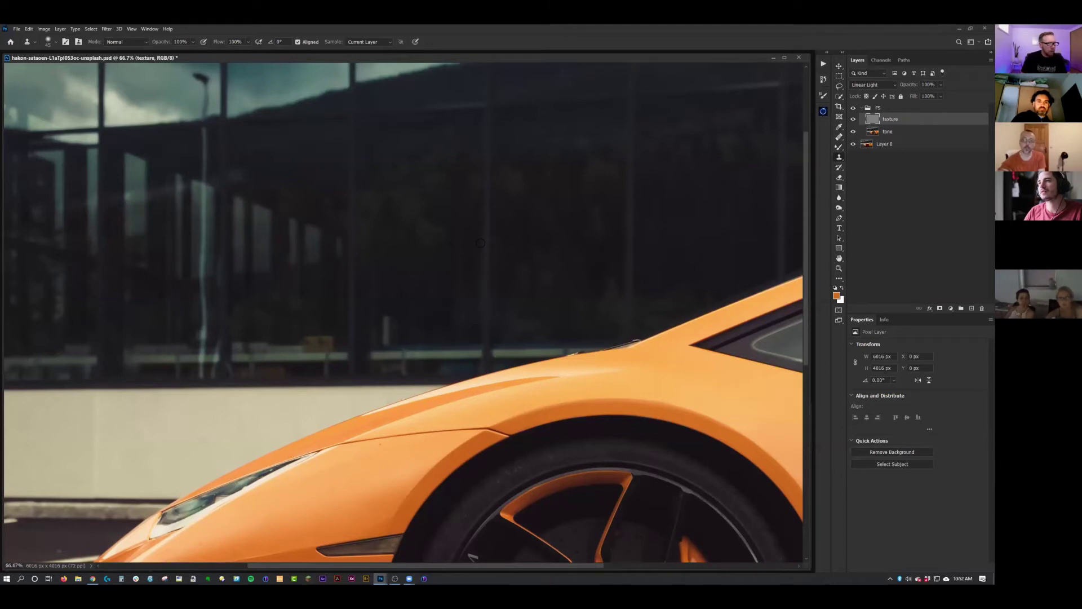
key(ctrl+minus)
key(ctrl+minus)
key(ctrl+minus)
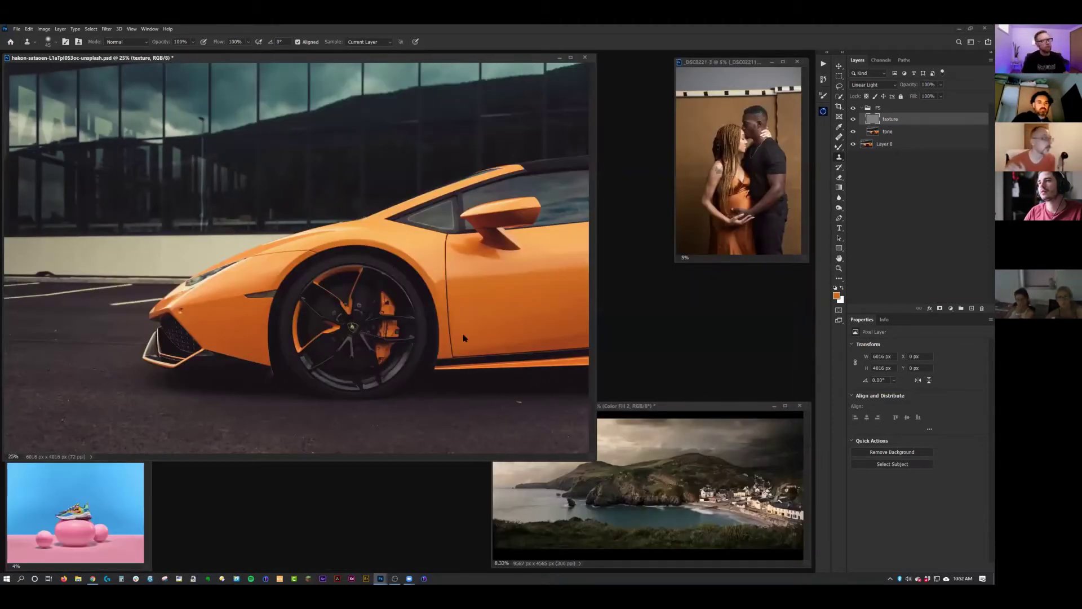
key(v)
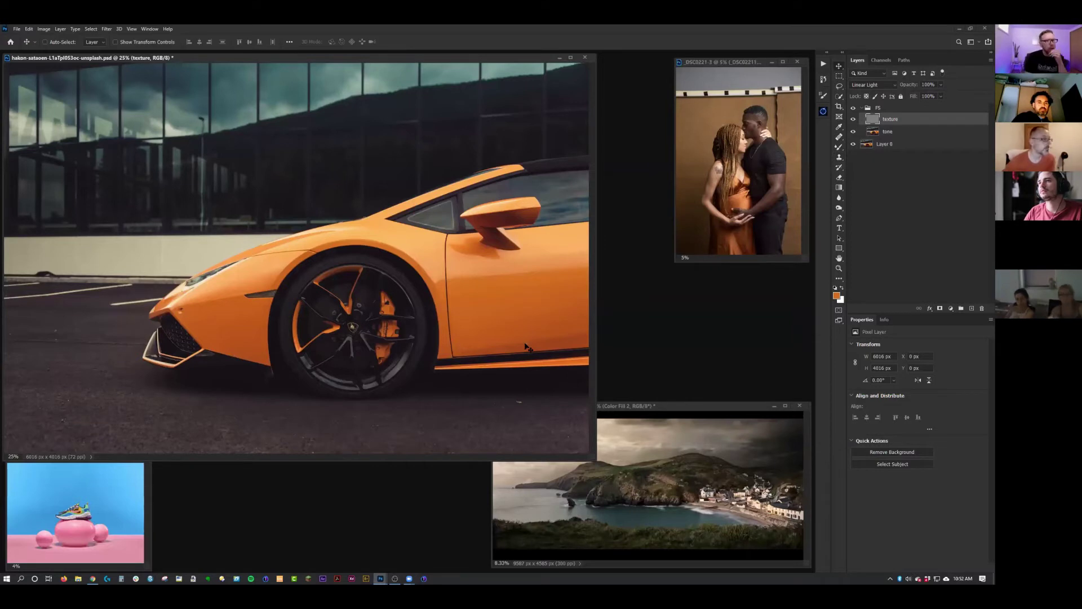
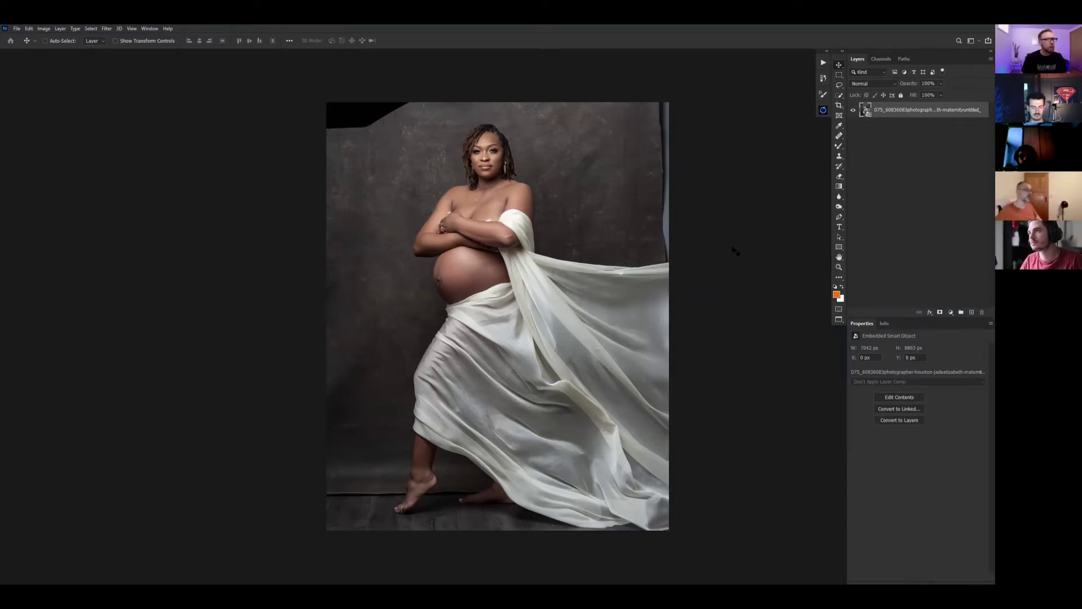
- Put the maternity portrait in an enlarged floating window and frame the subject's chest, crossed arms and upper belly at 50%
key(ctrl+plus)
key(ctrl+plus)
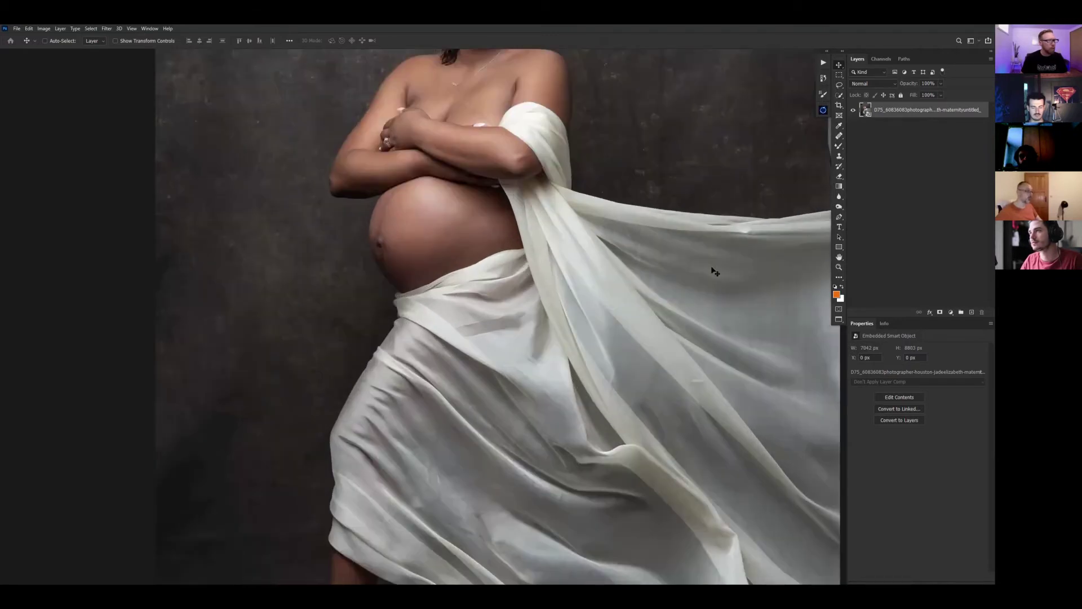
key(ctrl+plus)
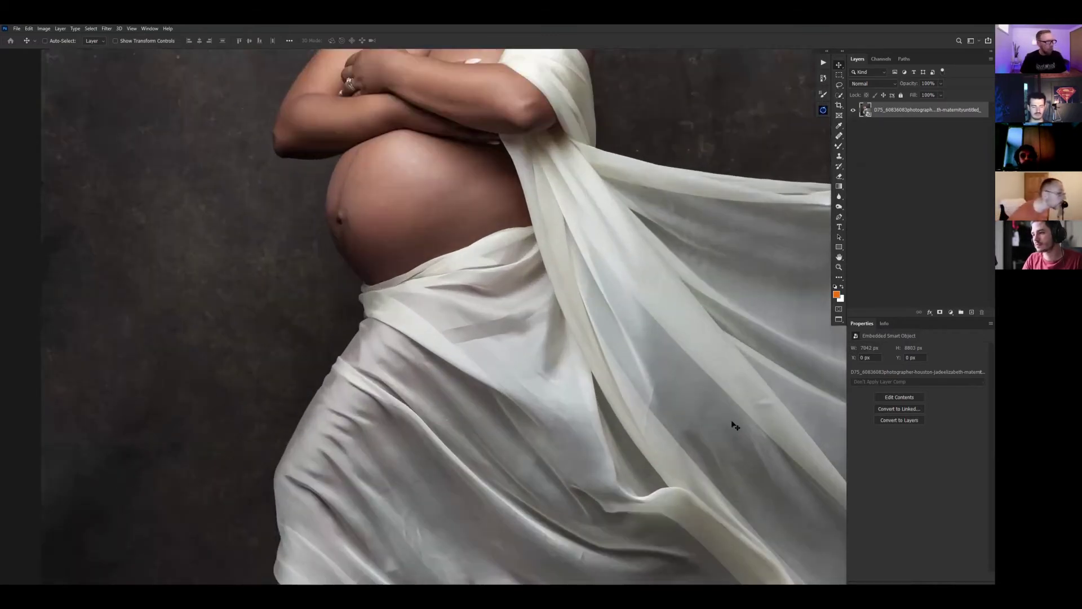
key(f)
key(f)
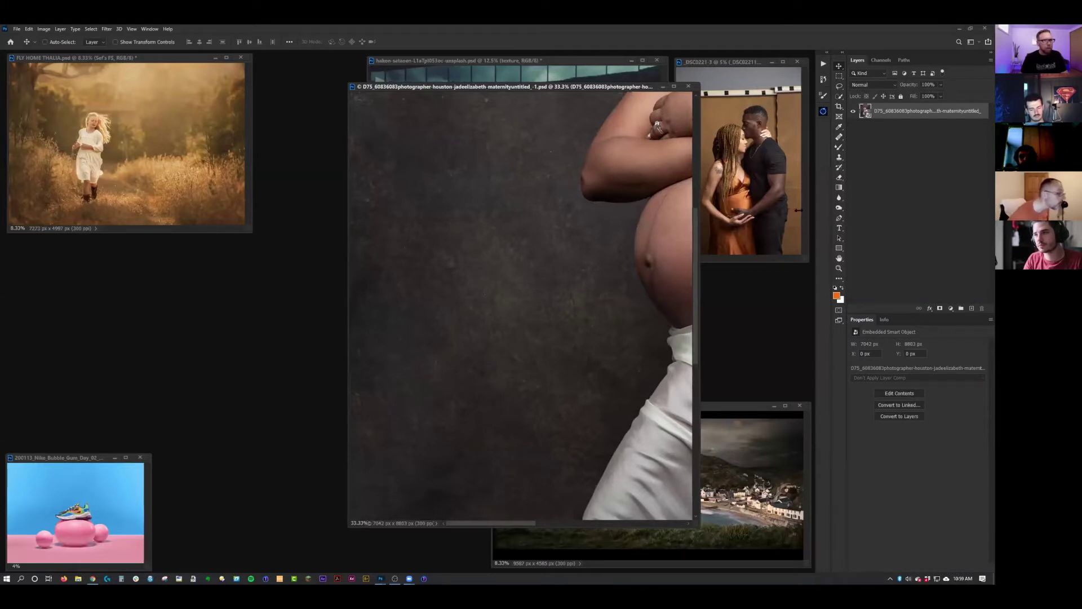
drag(704, 190, 797, 210)
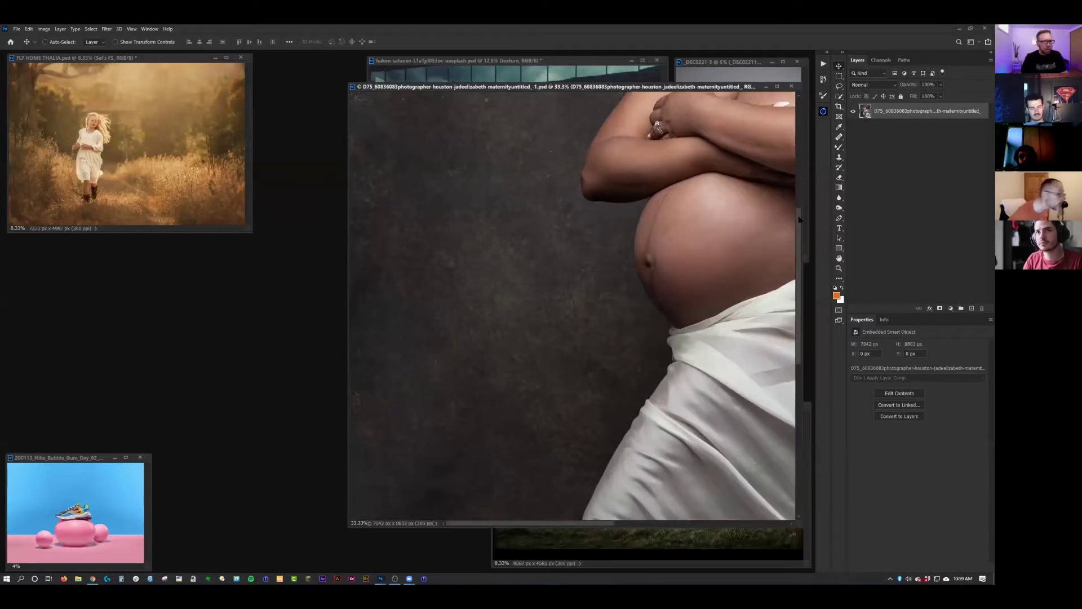
scroll(784, 317, up, 5)
drag(576, 527, 648, 529)
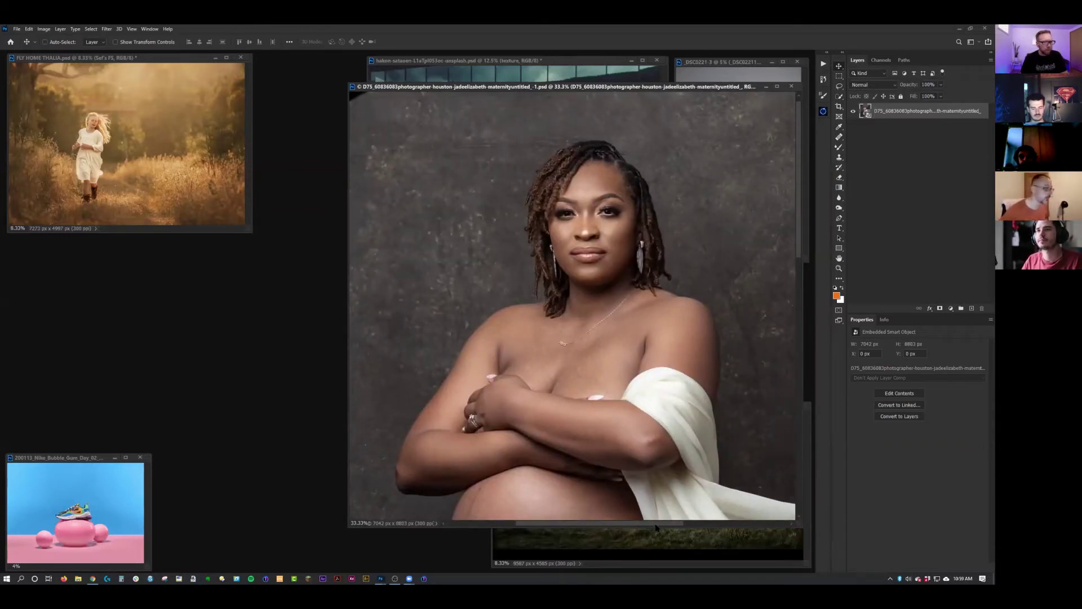
drag(657, 527, 667, 550)
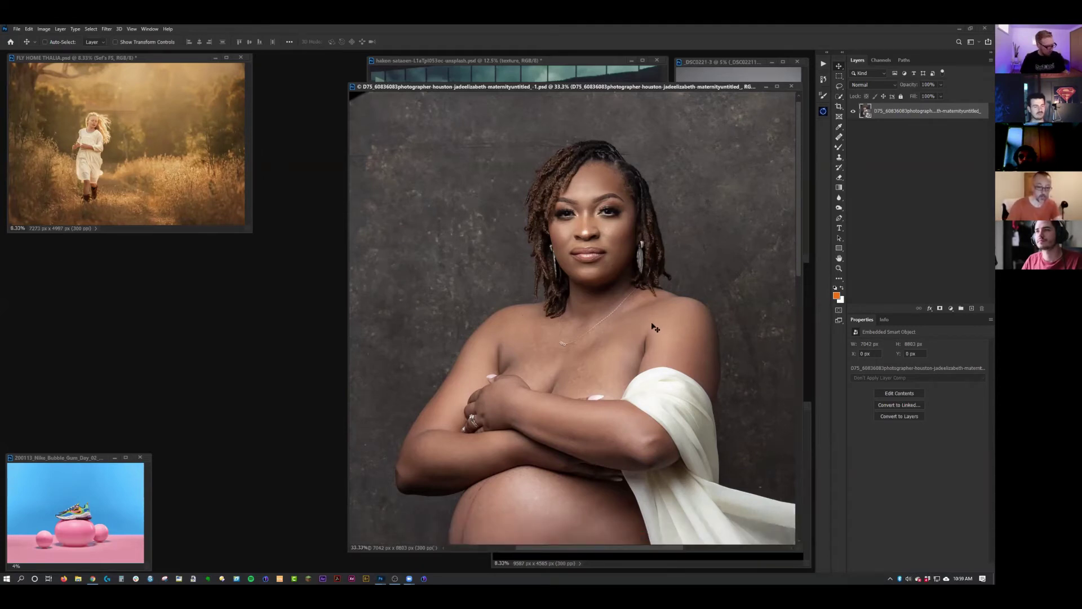
key(ctrl+plus)
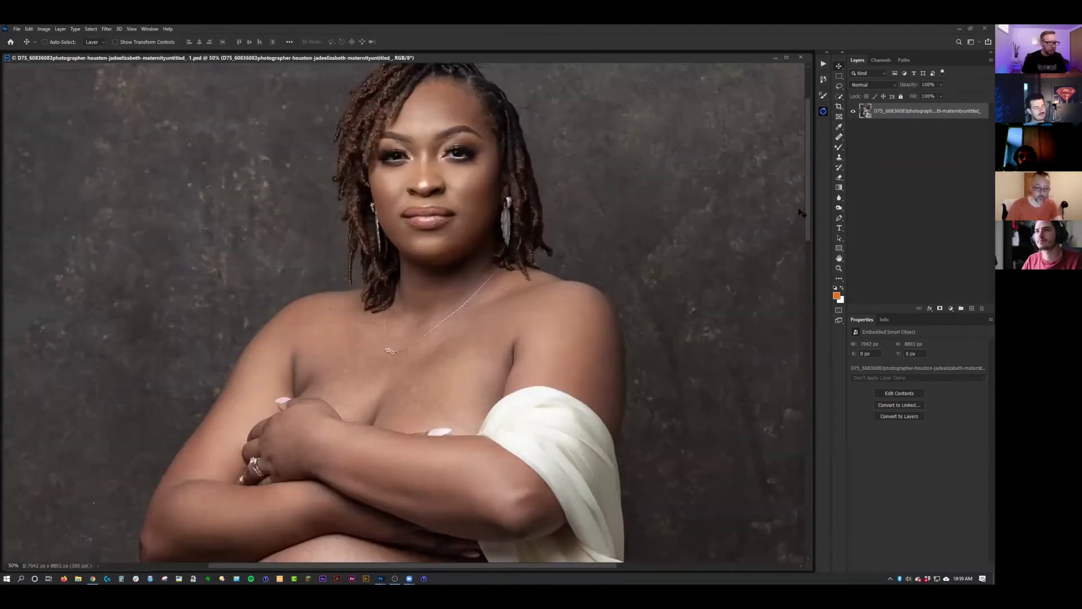
scroll(403, 313, down, 5)
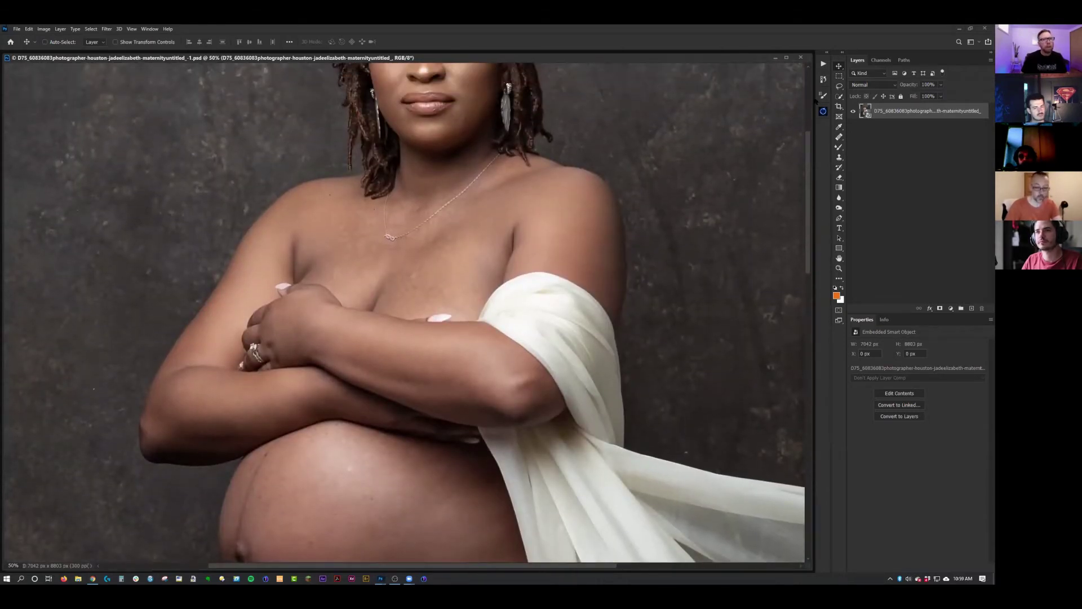
- Run the Sef's FS v20.1 action and accept the first Median filter on the Tone layer after comparing its preview
click(824, 65)
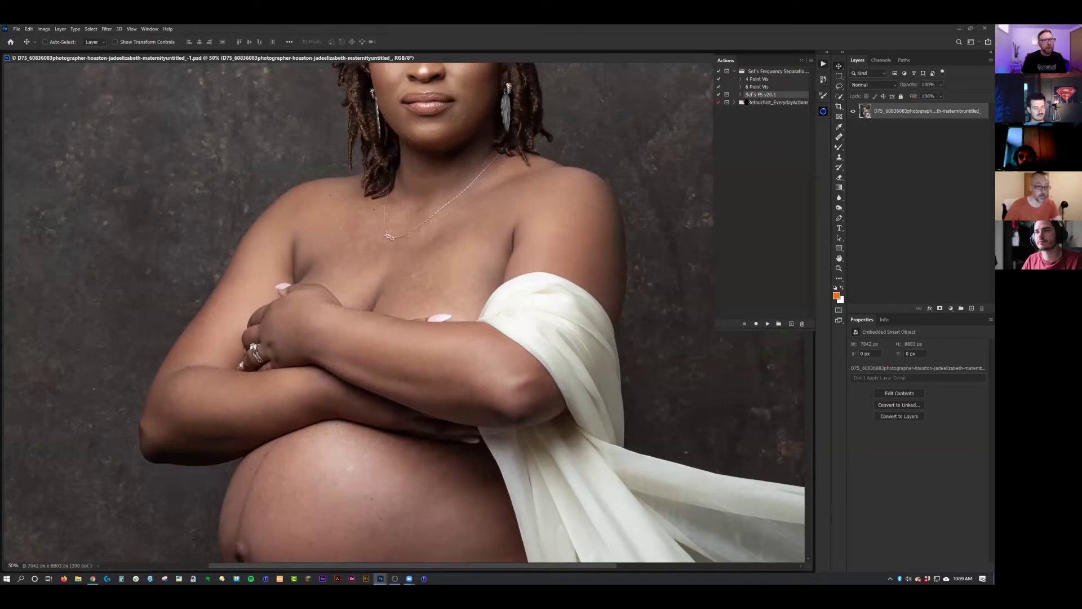
click(768, 324)
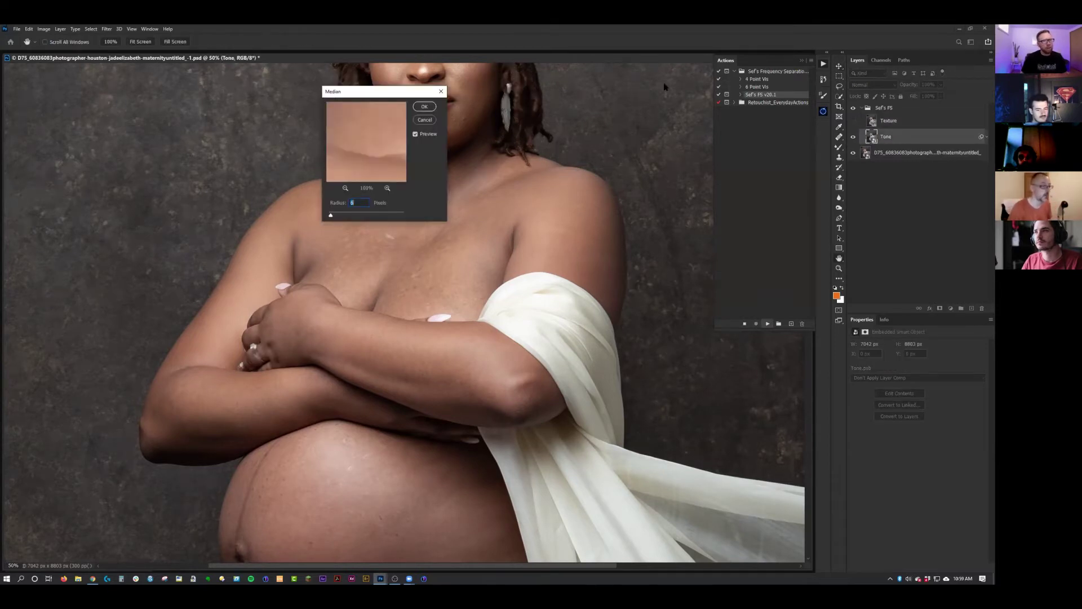
drag(393, 95, 648, 167)
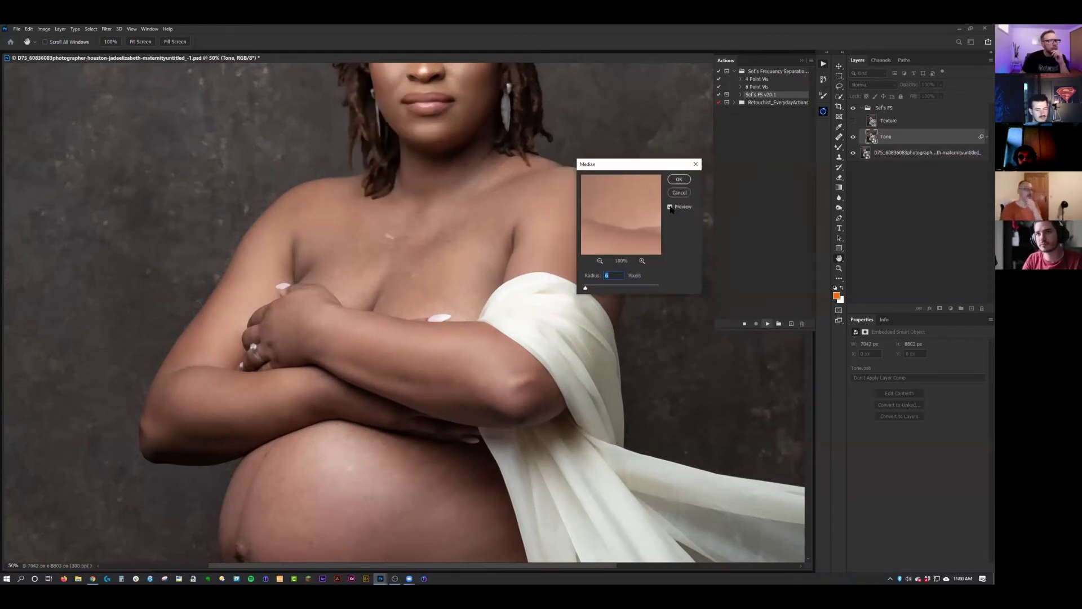
click(671, 209)
click(671, 209)
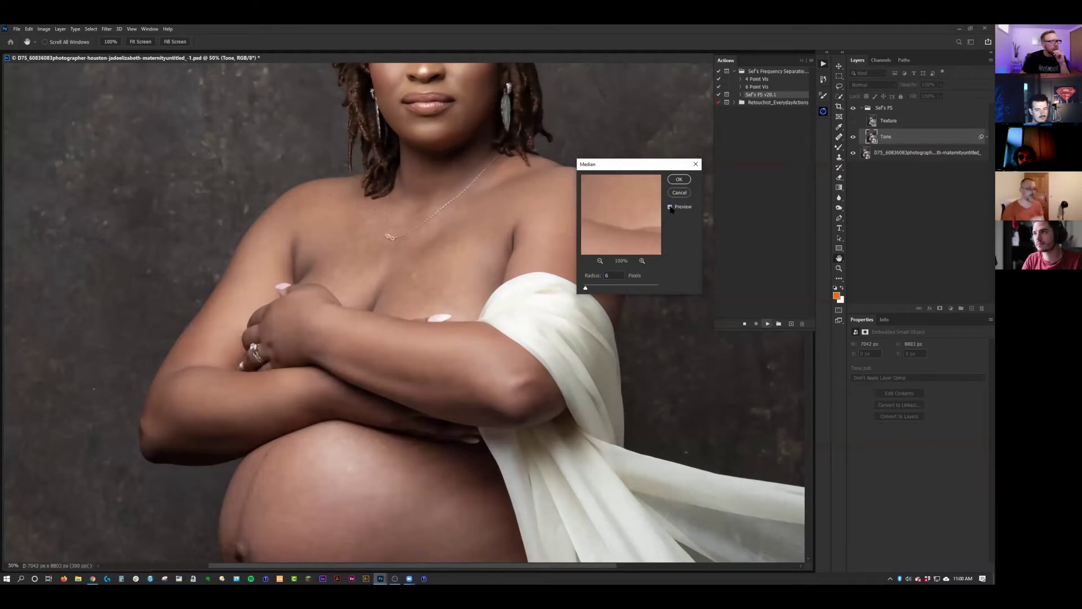
click(680, 180)
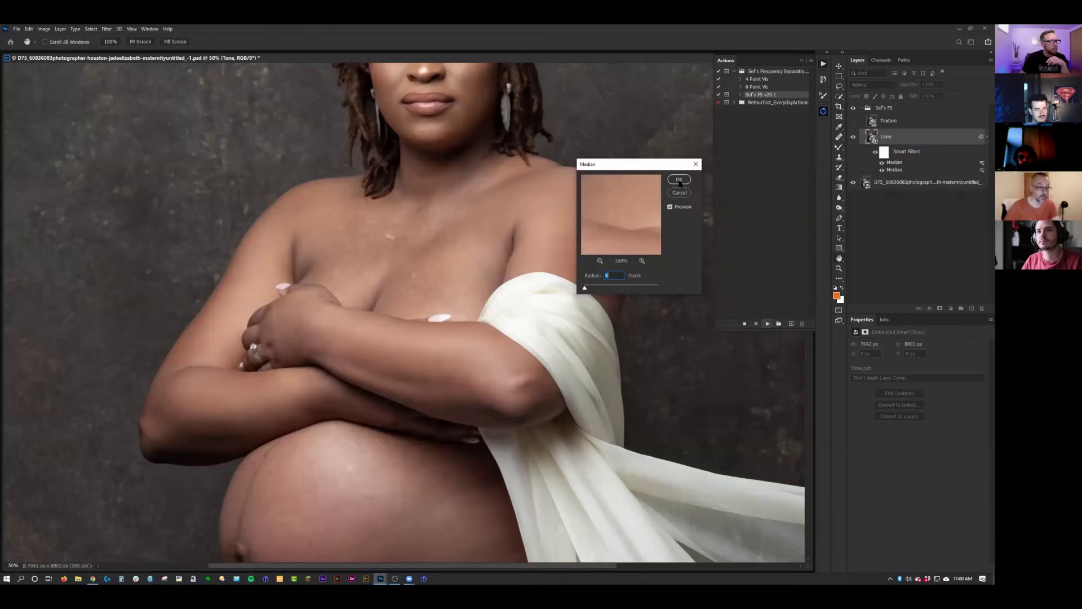
- Test larger radii in the second Median filter, return to a low radius that only softens skin texture, and let the action finish
click(670, 208)
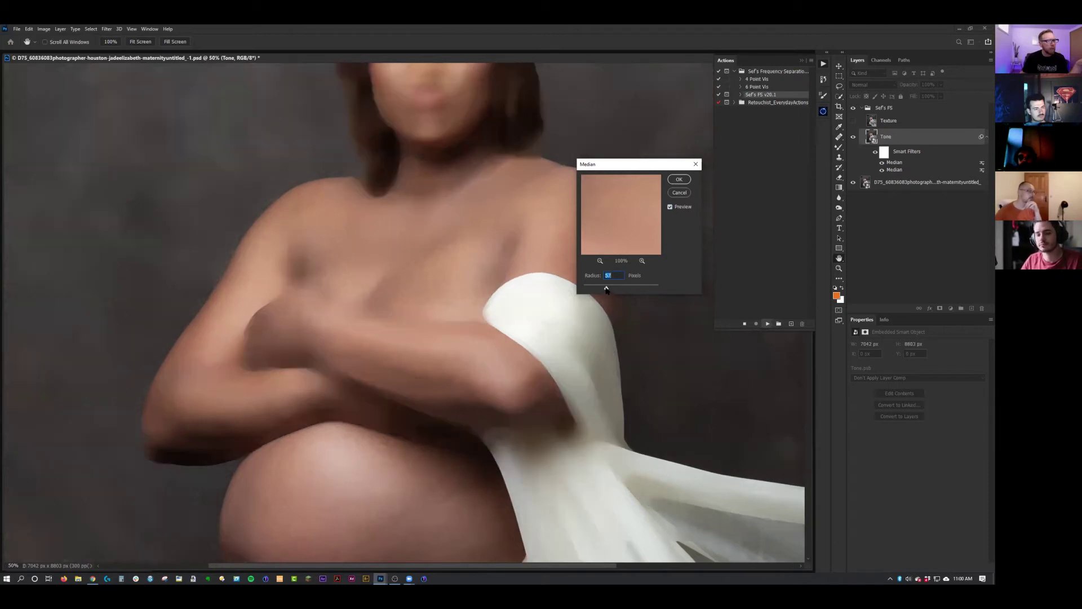
drag(592, 287, 585, 289)
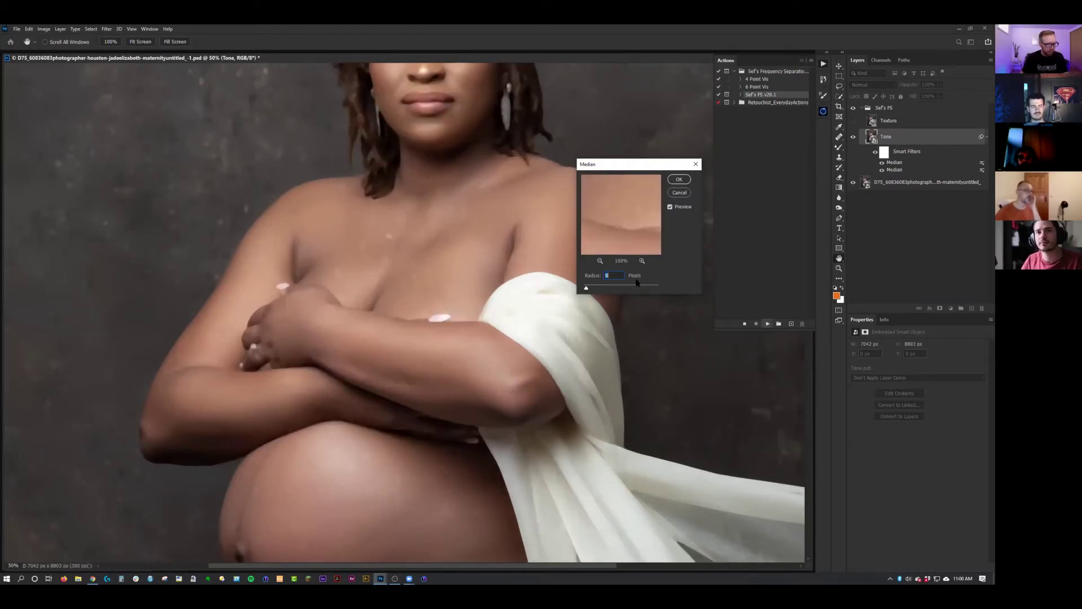
click(681, 180)
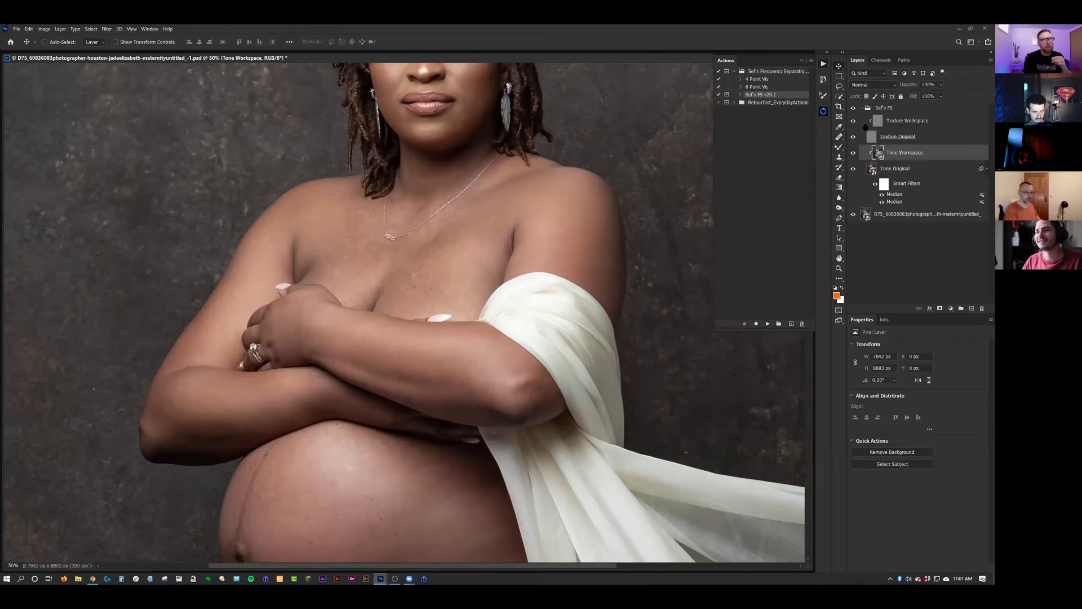
- Select the Tone Workspace layer and hide the Texture Original layer together with its clipped workspace
click(855, 138)
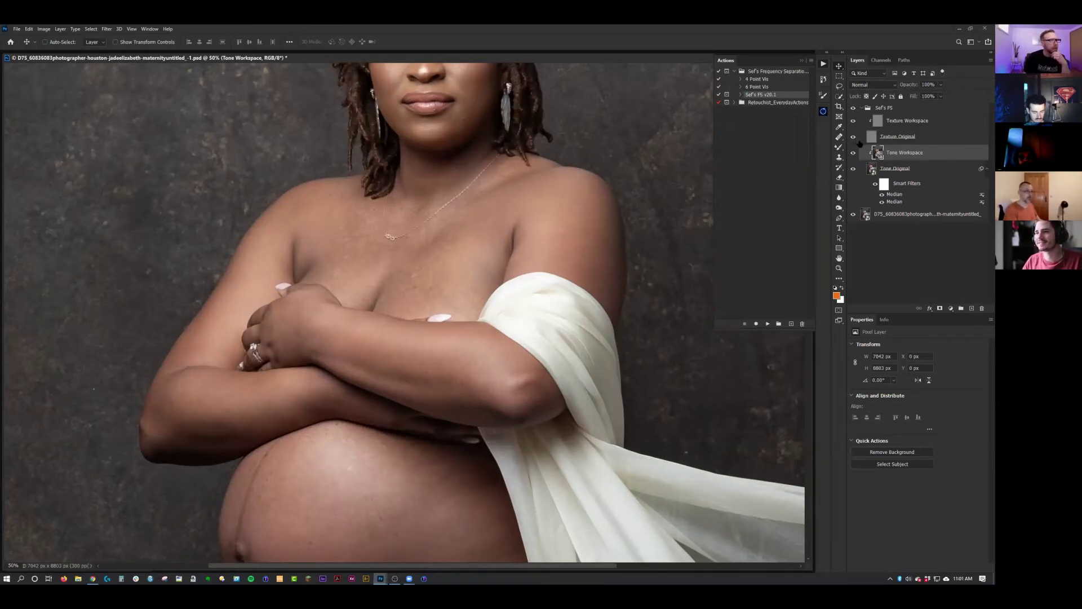
click(936, 123)
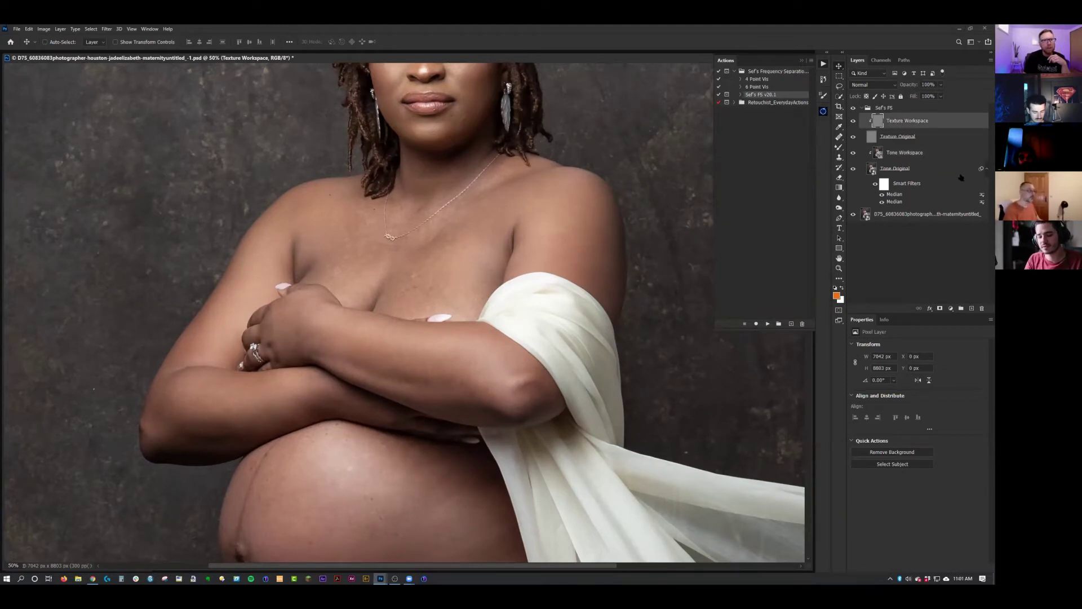
click(904, 153)
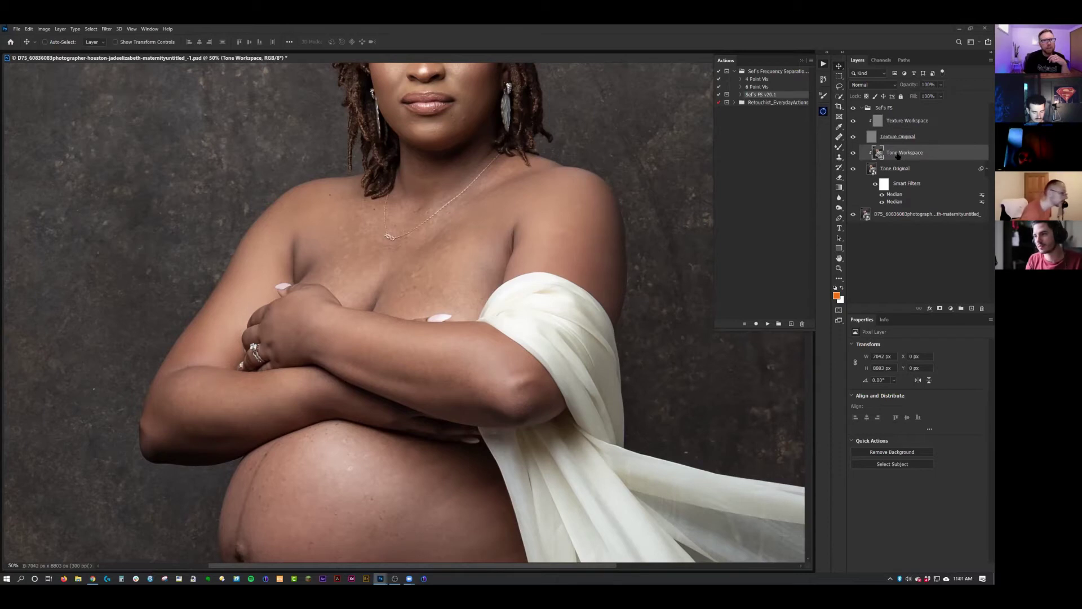
click(853, 137)
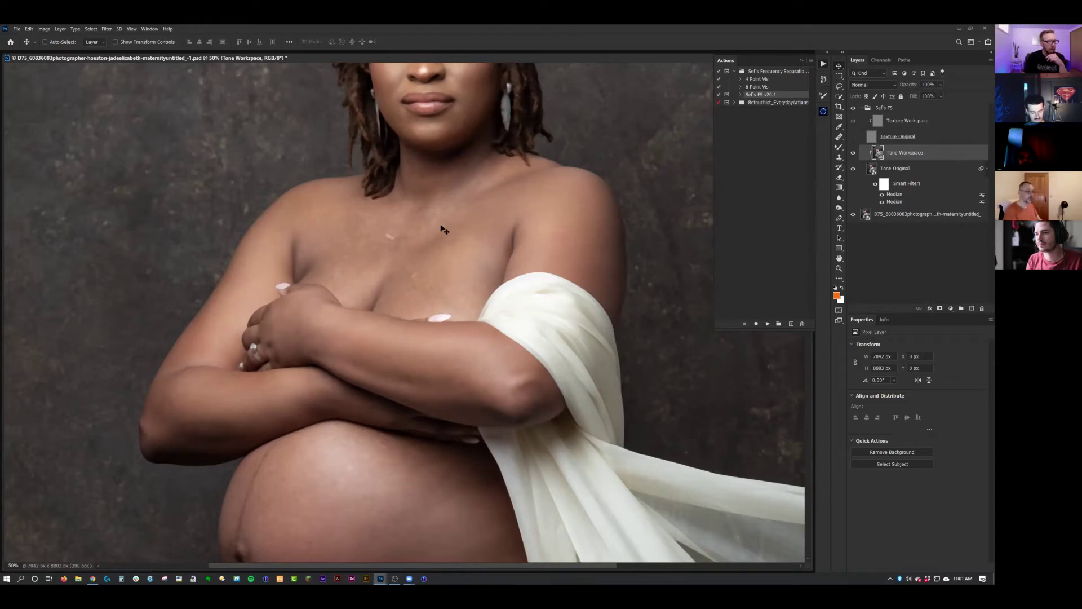
- Switch to the Mixer Brush with a small tip suited to the chest area and close the expanded Actions panel
key(b)
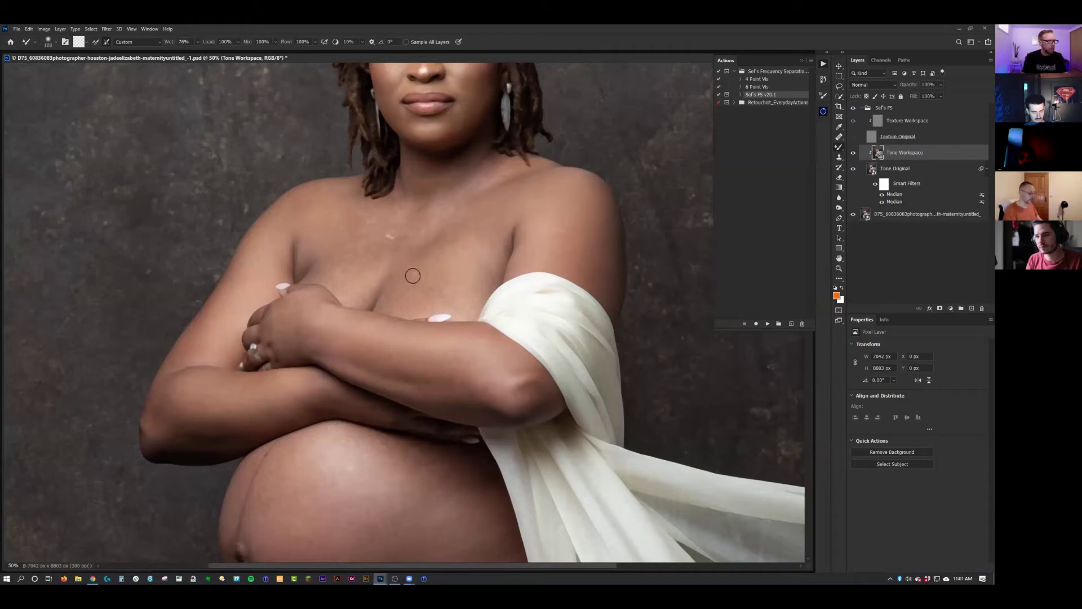
key(bracketright)
key(bracketright)
key(ctrl+plus)
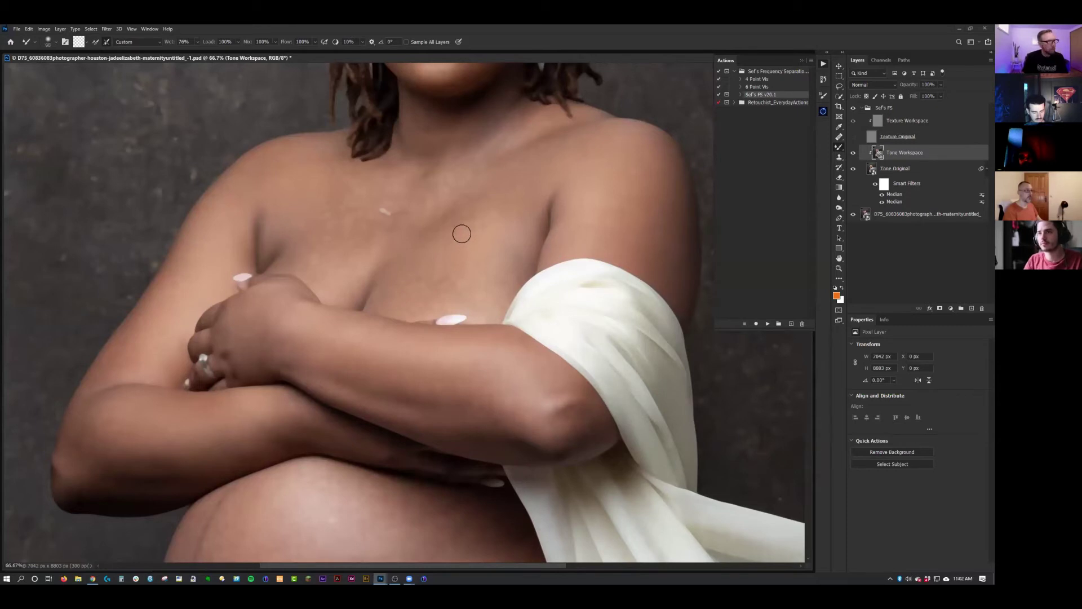
key(bracketleft)
key(bracketleft)
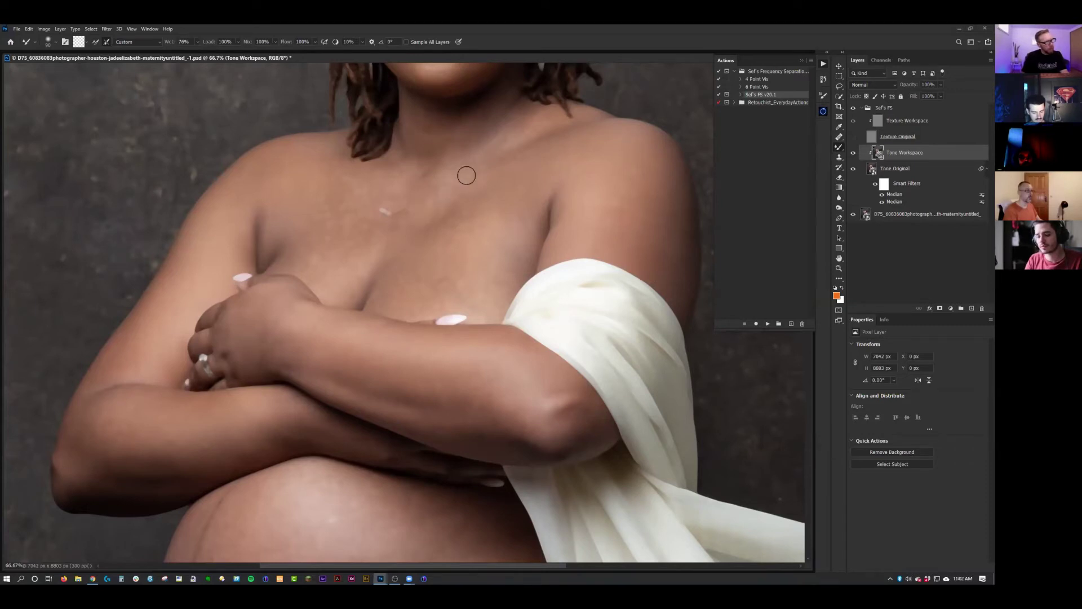
key(alt+F9)
key(alt+F9)
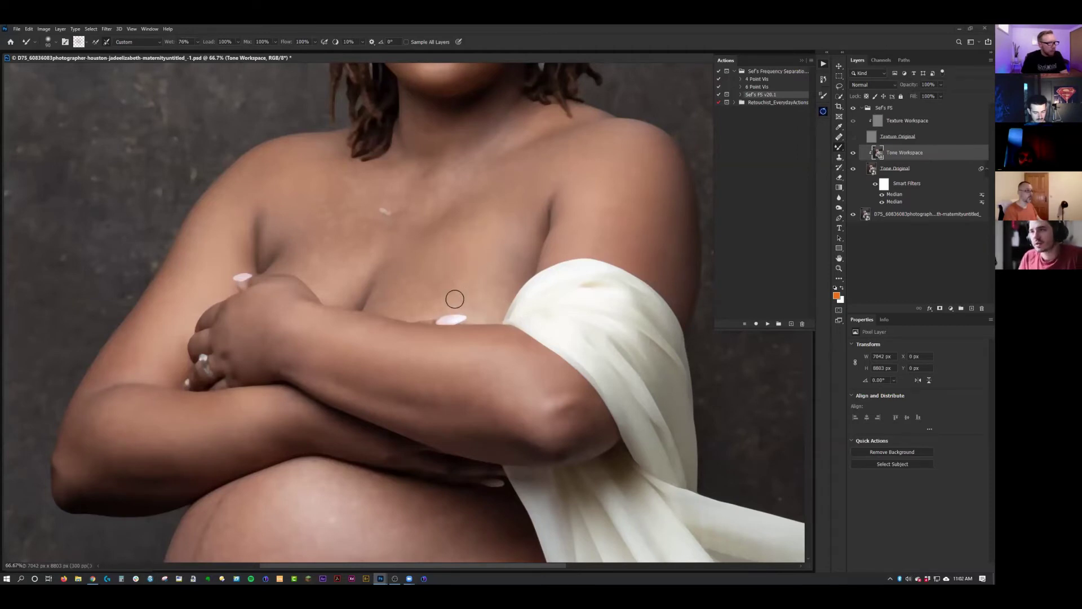
click(824, 64)
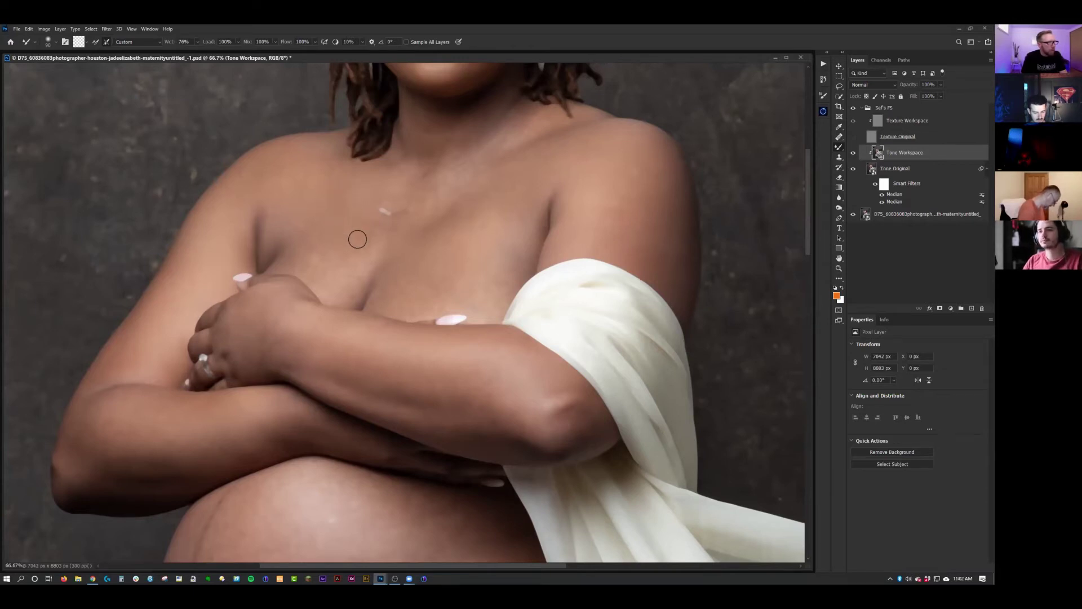
- Blend uneven skin tones on the Tone Workspace layer across the chest, neck base and collarbone with the Mixer Brush
mouse_move(379, 230)
mouse_down()
mouse_move(347, 254)
mouse_move(312, 261)
mouse_up()
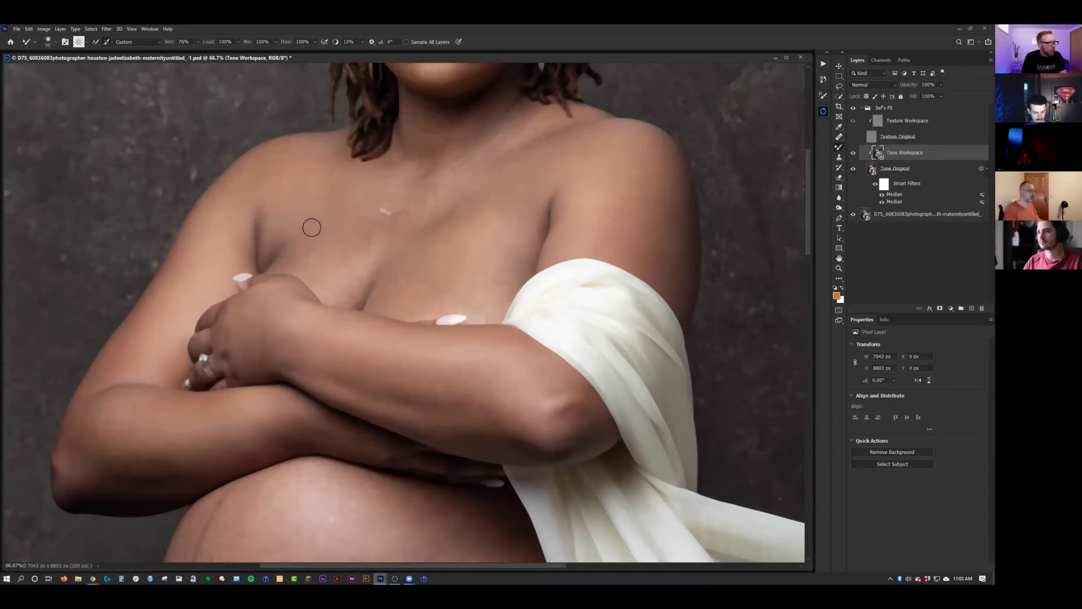
drag(312, 265, 341, 271)
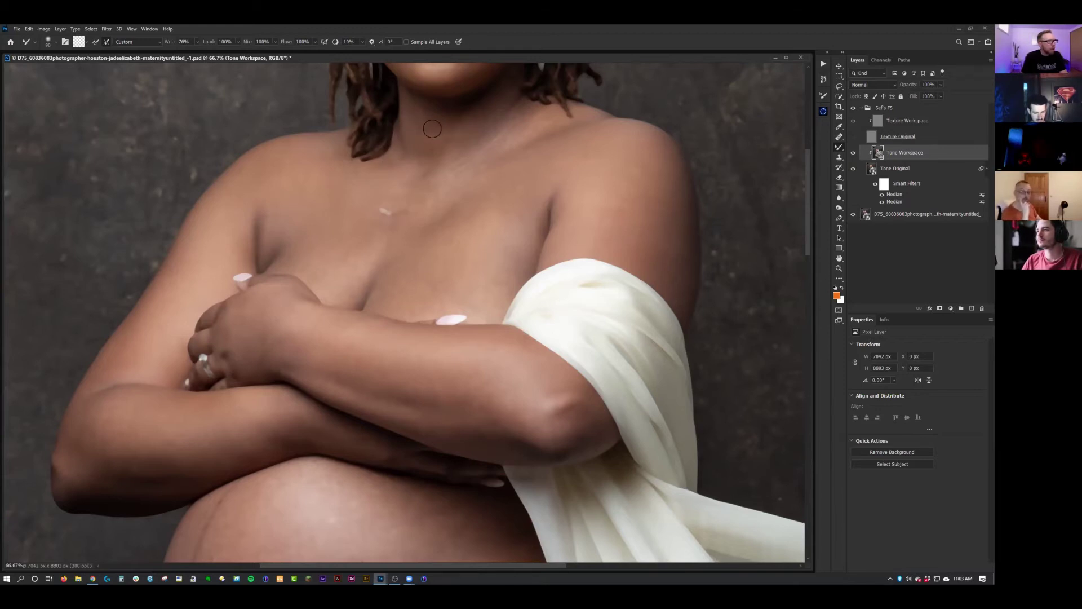
drag(468, 127, 461, 134)
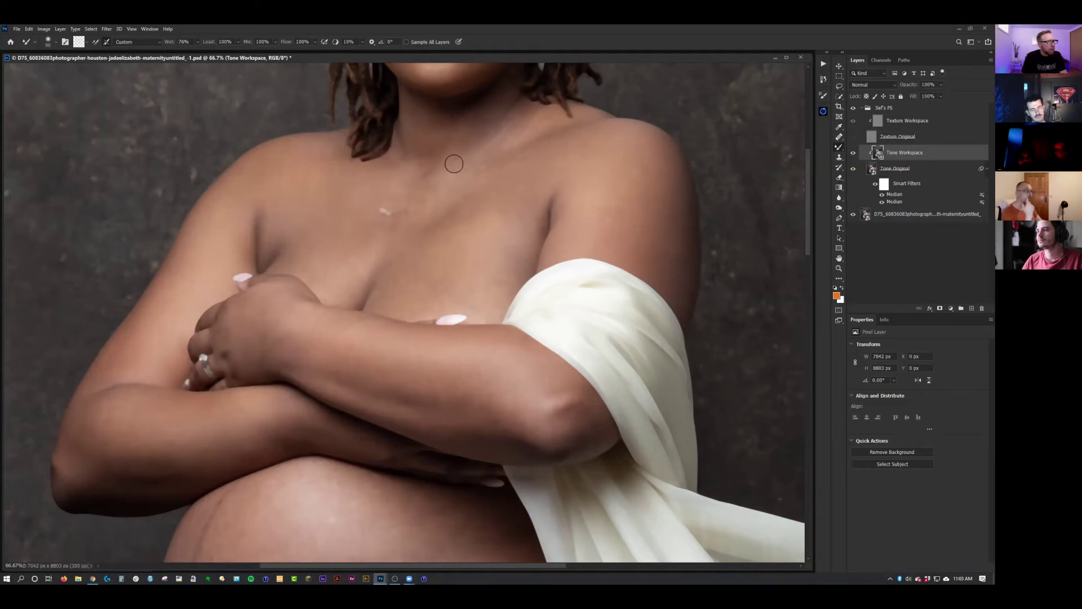
drag(447, 166, 458, 161)
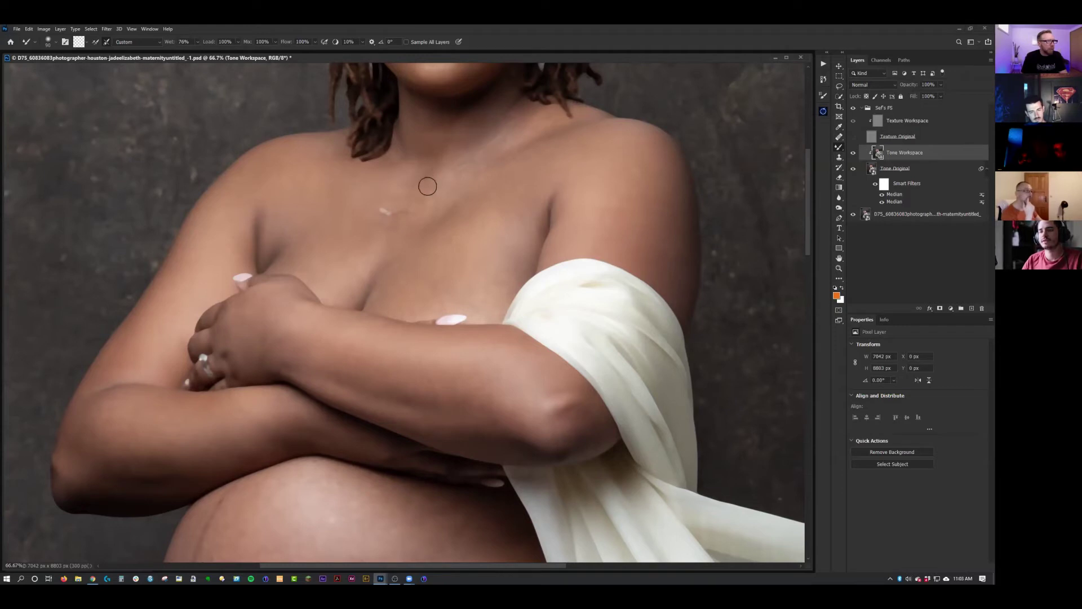
drag(413, 189, 401, 188)
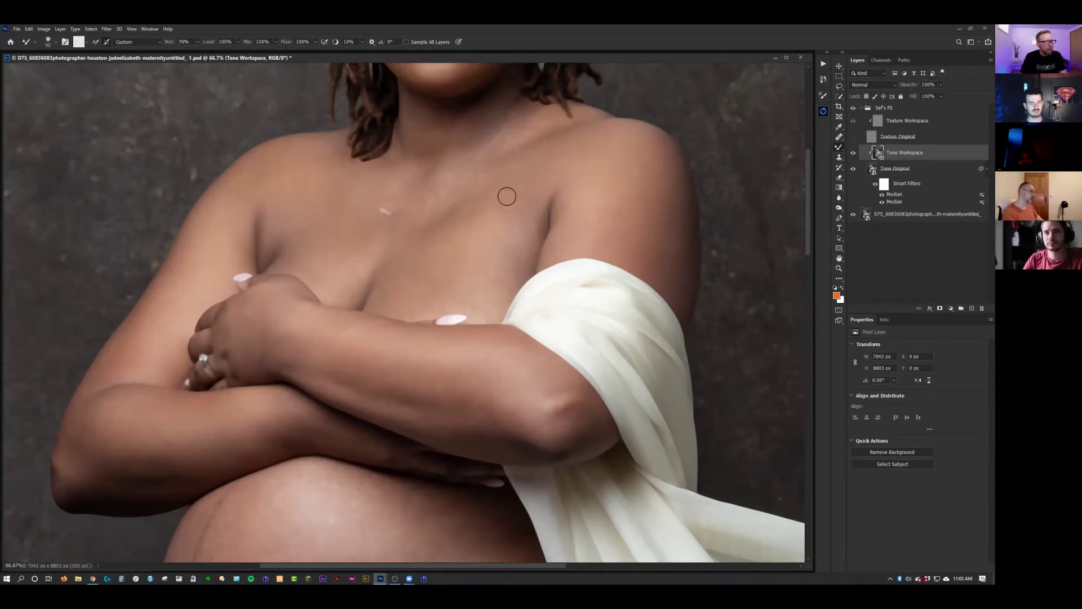
mouse_move(506, 217)
mouse_down()
mouse_move(482, 230)
mouse_move(476, 285)
mouse_move(488, 290)
mouse_move(498, 273)
mouse_move(493, 293)
mouse_up()
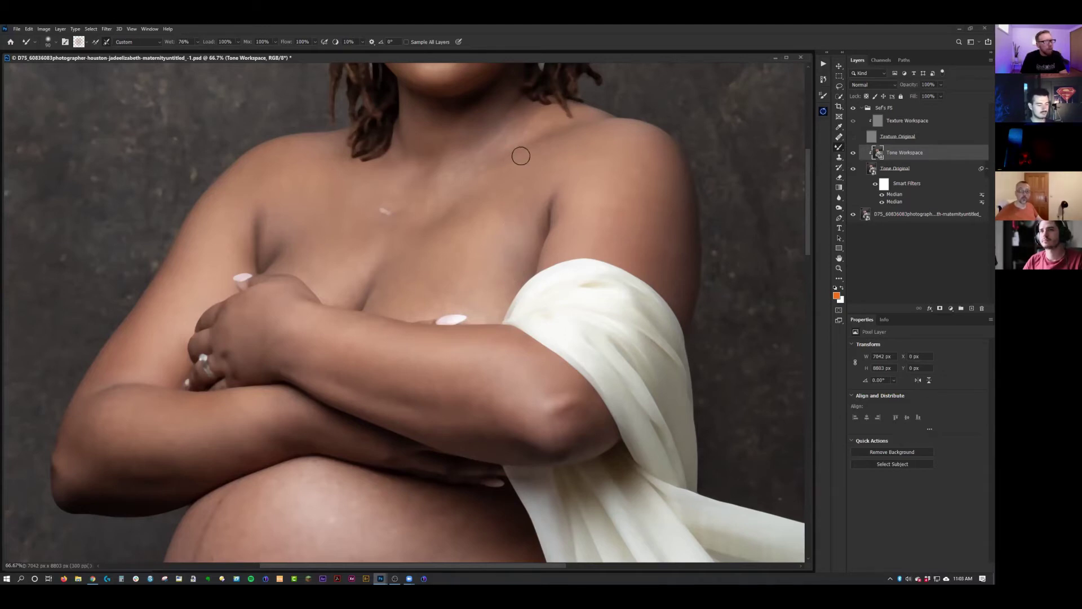
mouse_move(515, 152)
mouse_down()
mouse_move(501, 157)
mouse_move(526, 118)
mouse_move(541, 121)
mouse_up()
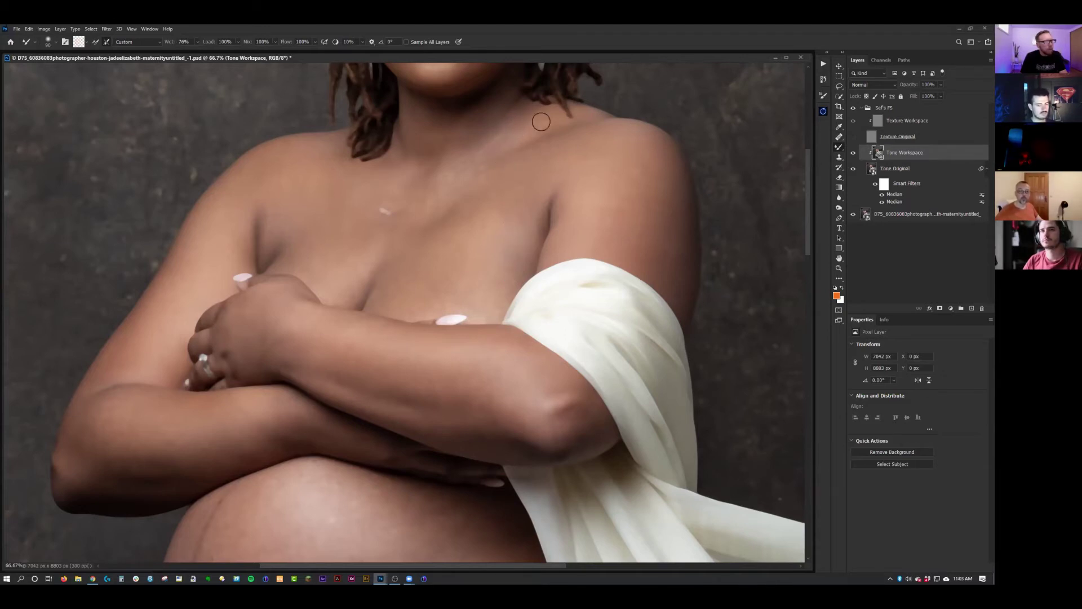
- Compare the portrait with the Tone Workspace layer hidden and shown, then examine the face and chest at 66.7%
click(854, 153)
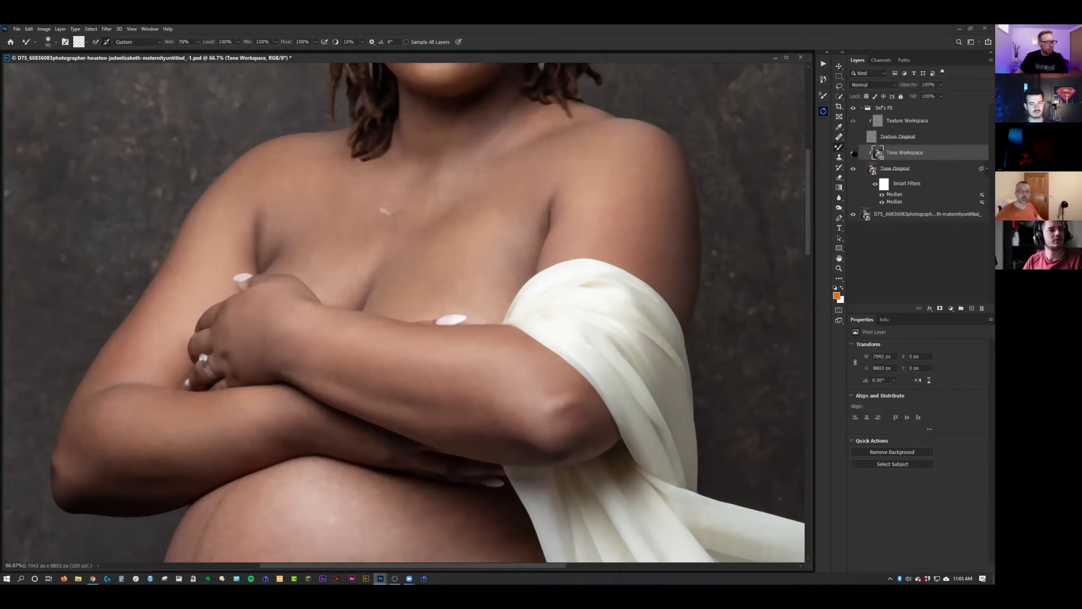
key(ctrl+minus)
key(ctrl+minus)
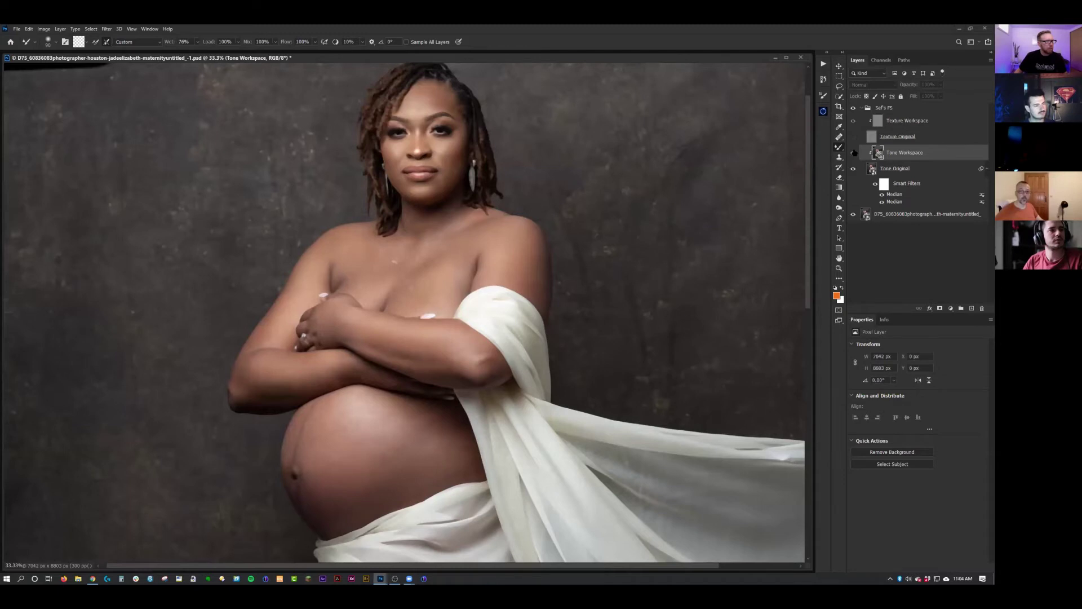
key(ctrl+plus)
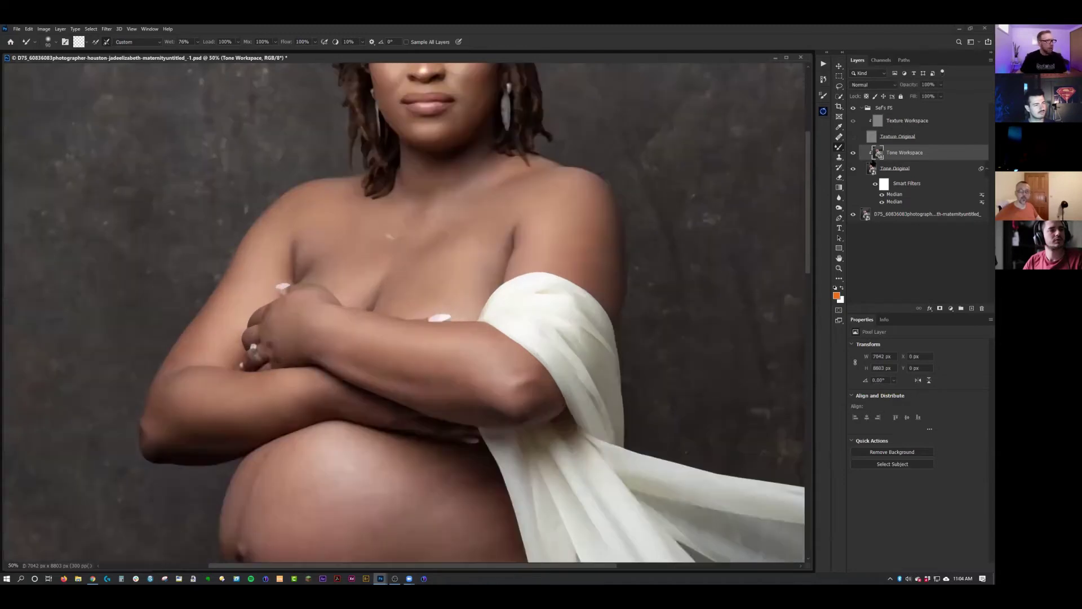
scroll(796, 134, up, 3)
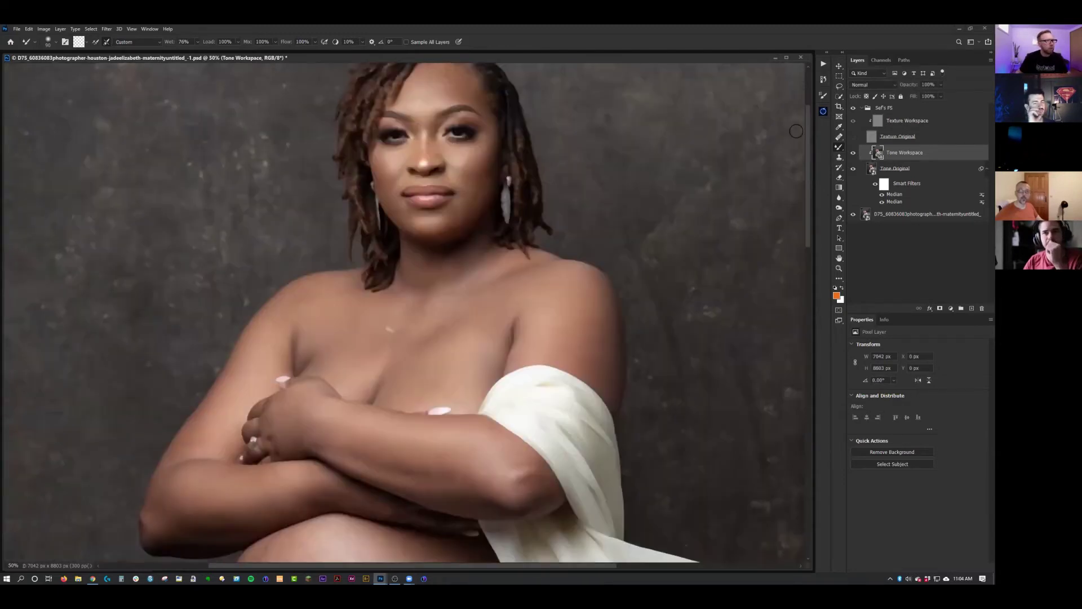
key(ctrl+plus)
scroll(805, 136, up, 1)
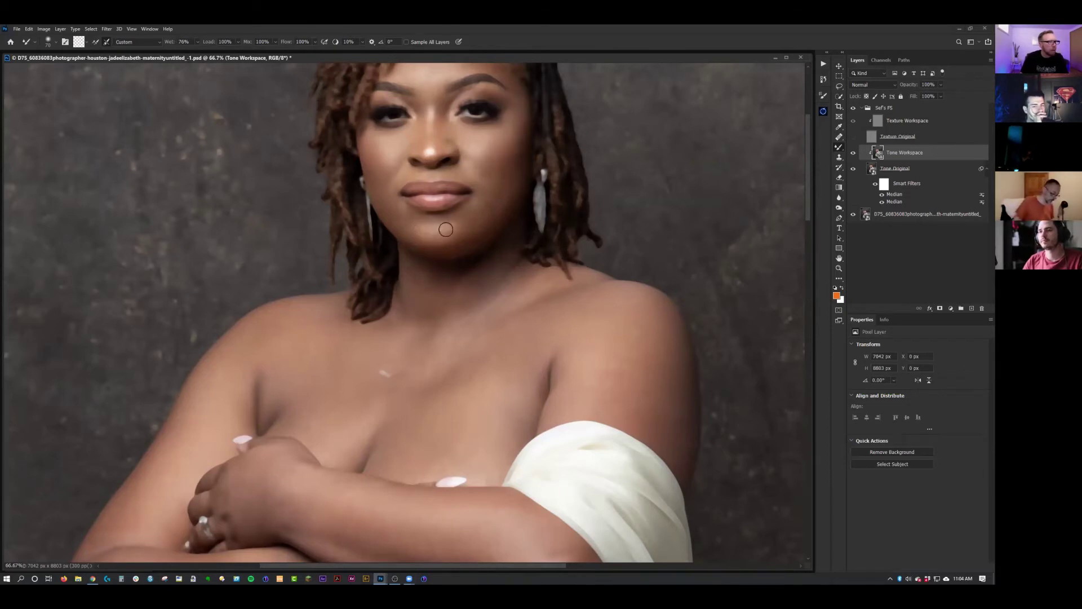
- Show the Texture Original layer and its clipped workspace again, and compare the portrait with the Tone Workspace hidden and shown
click(853, 137)
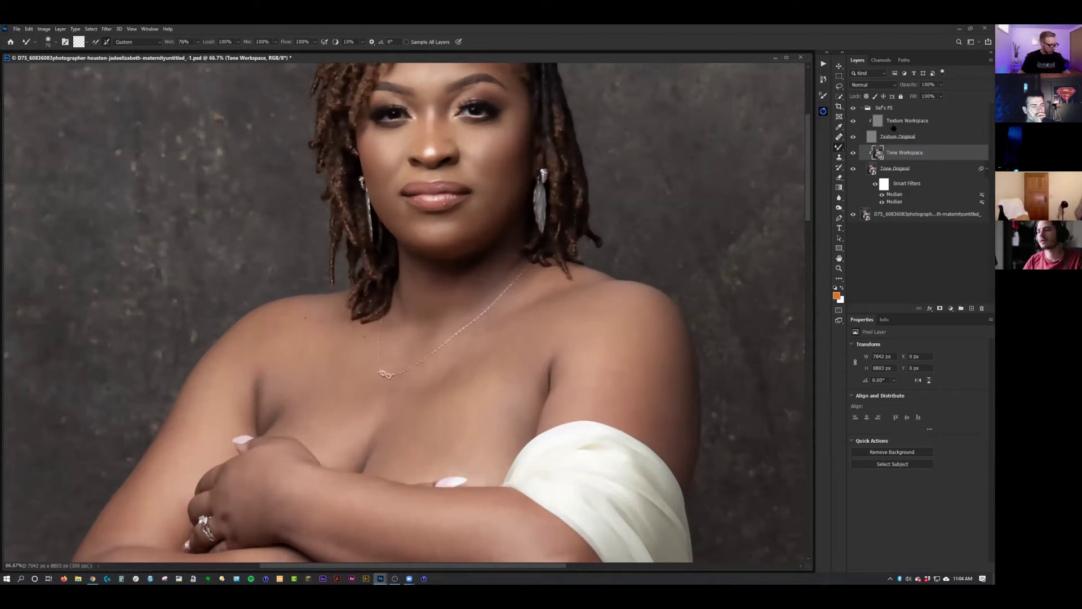
key(ctrl+minus)
key(ctrl+minus)
click(854, 153)
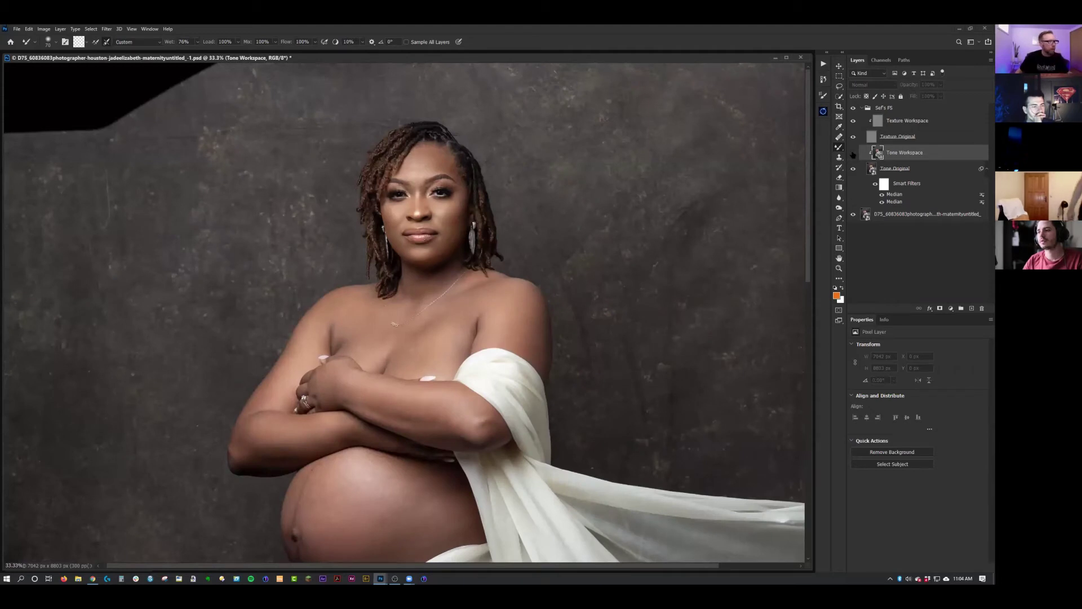
key(ctrl+plus)
click(854, 153)
click(854, 153)
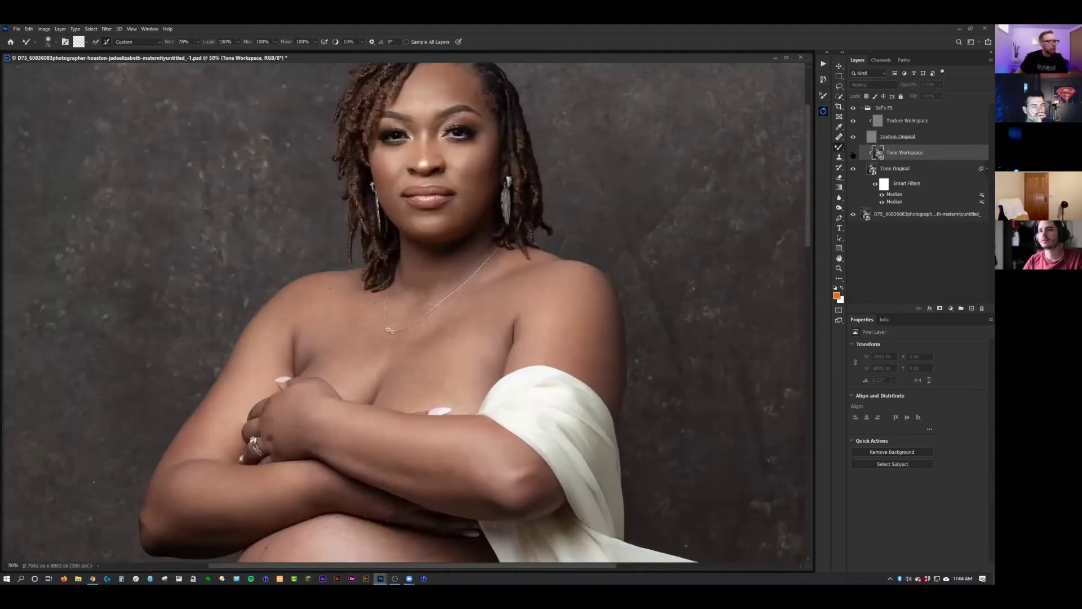
click(853, 153)
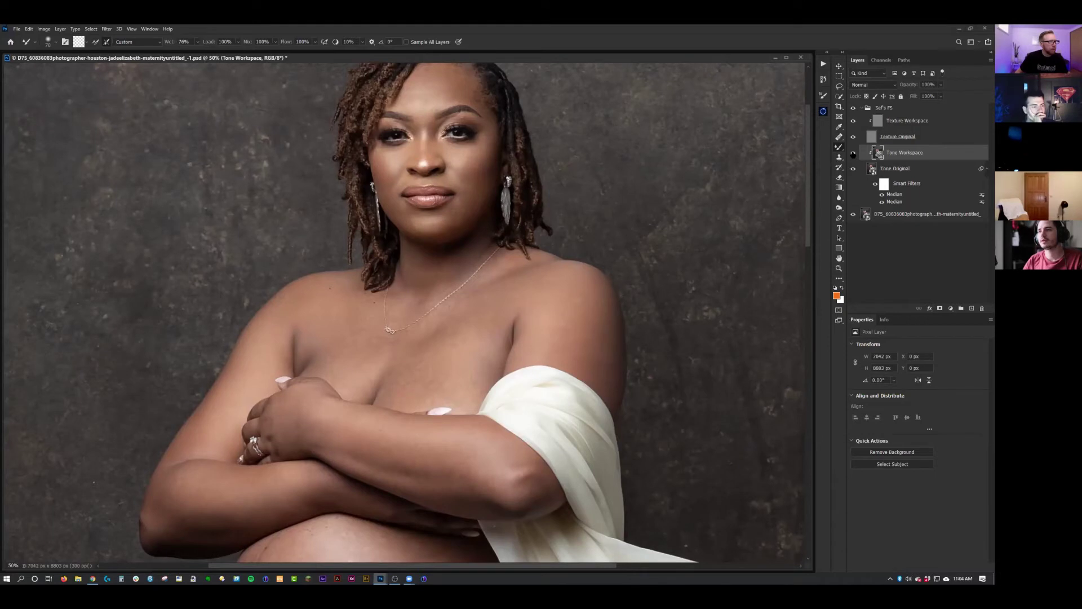
click(854, 154)
click(853, 153)
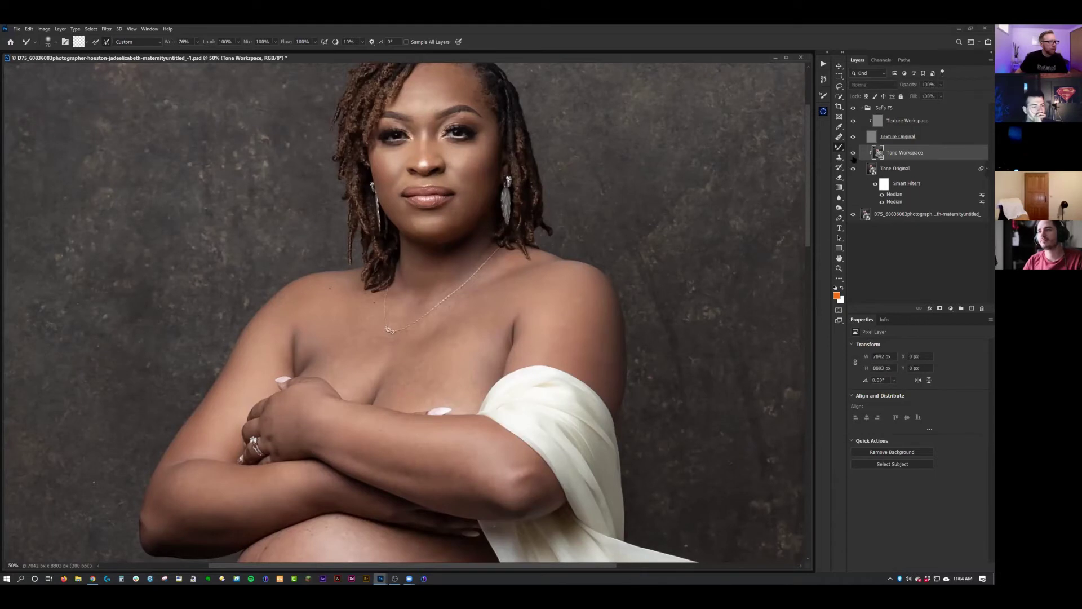
- Clean up skin texture on the lower chest above the crossed arms by Clone Stamping nearby skin on the Texture Workspace layer
click(879, 119)
key(s)
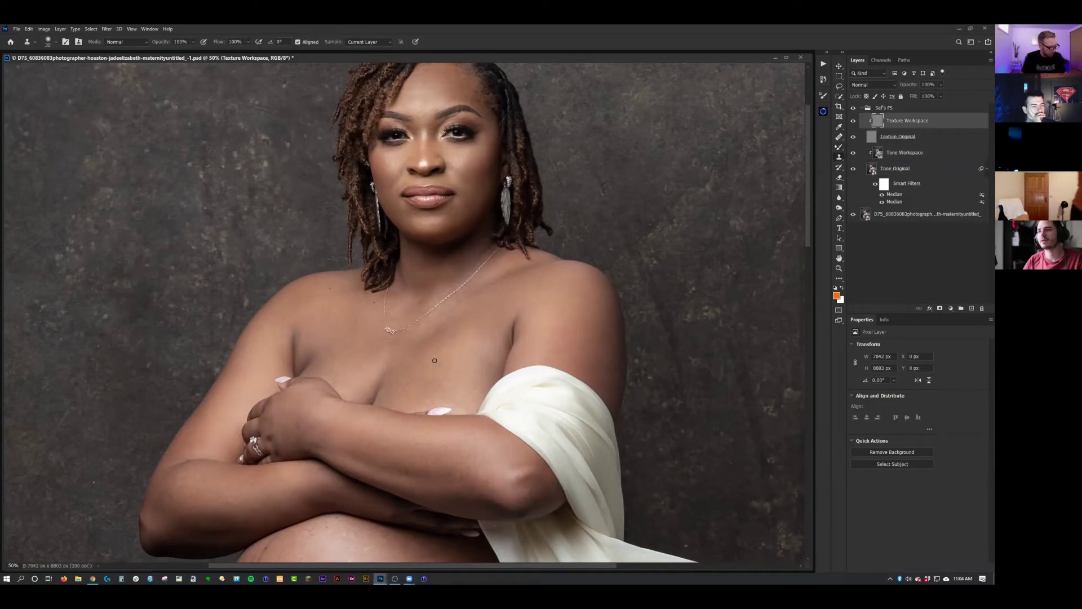
key(alt)
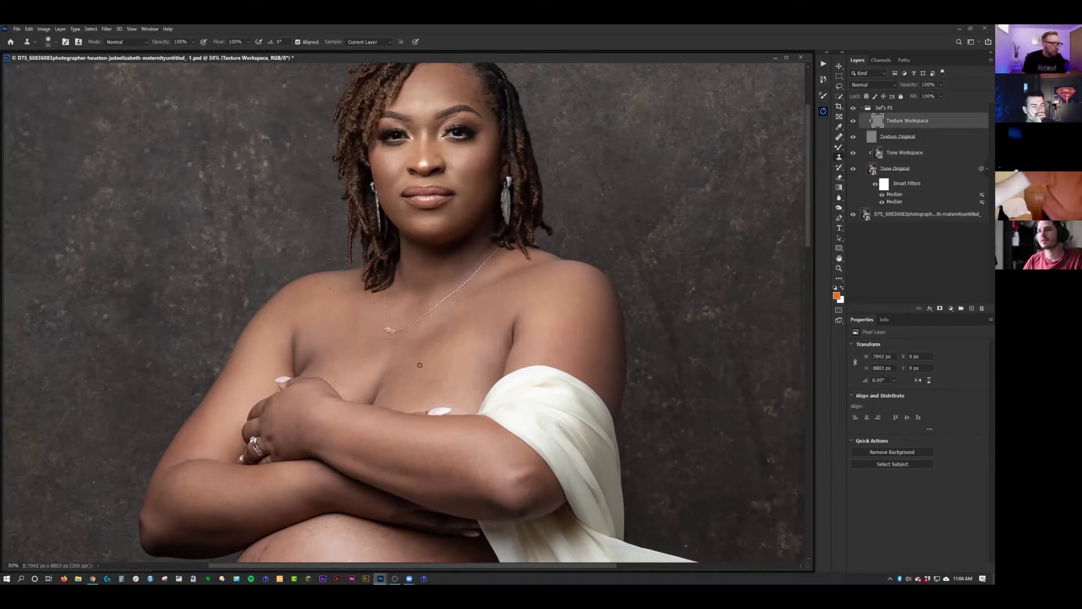
alt+click(432, 363)
drag(415, 364, 419, 373)
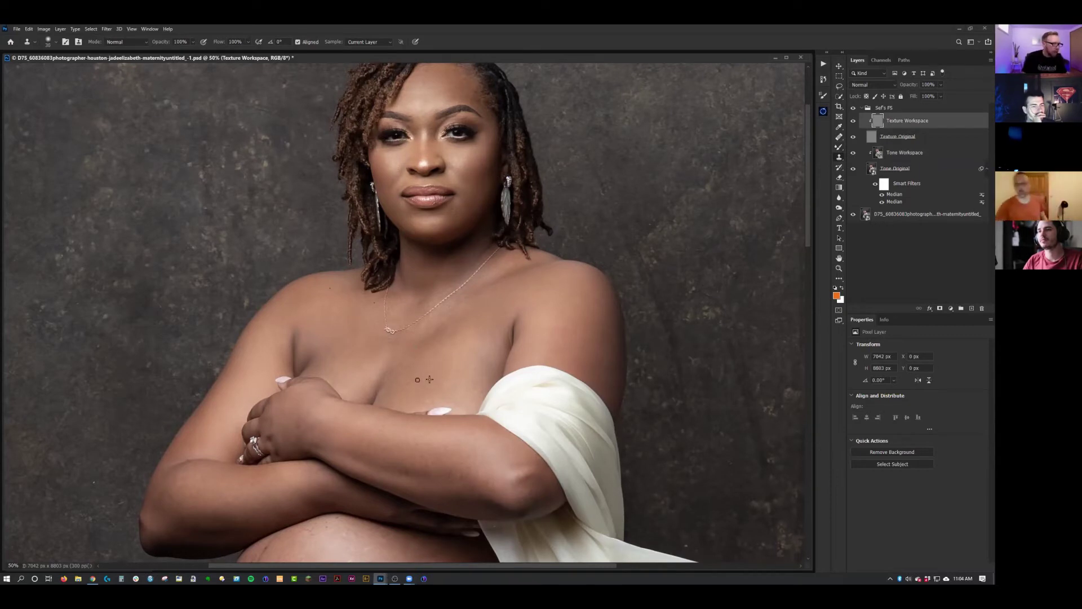
alt+click(432, 383)
click(444, 382)
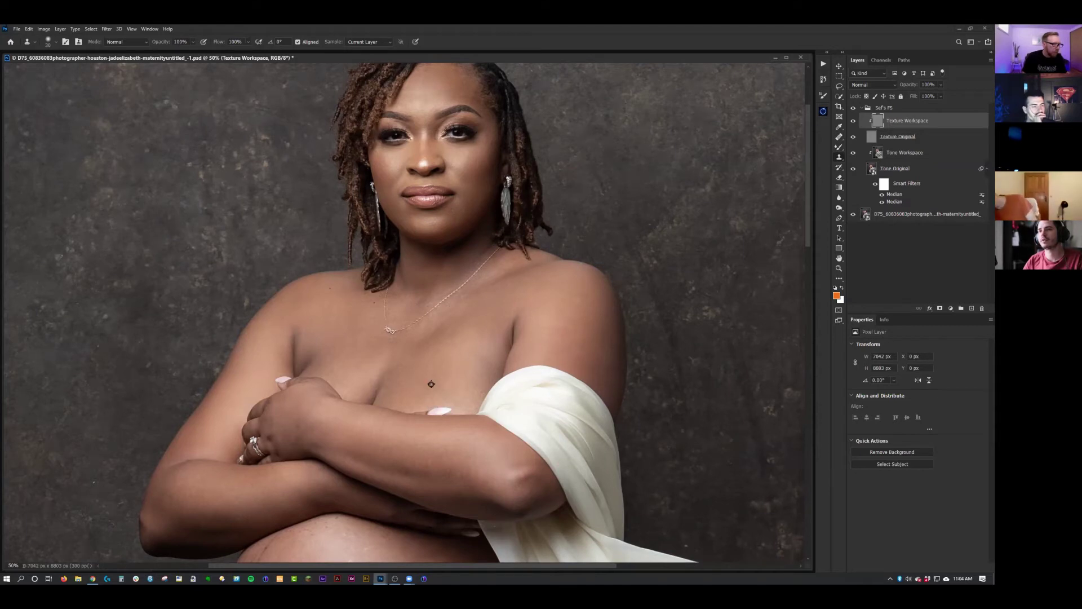
alt+click(421, 388)
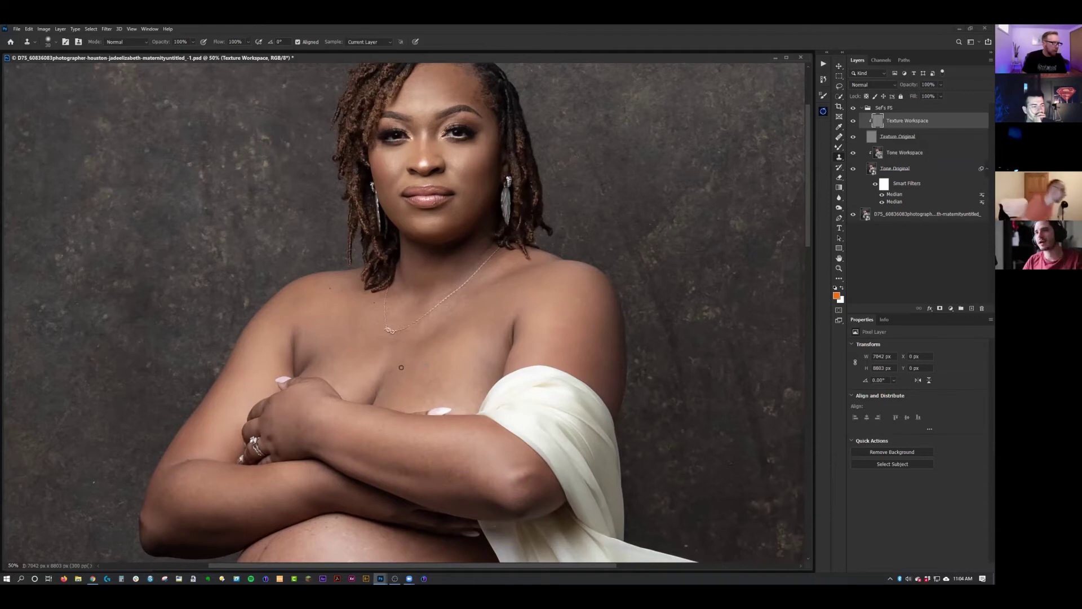
- Clone clean skin texture over the upper chest around the necklace and toward the collarbones
alt+click(354, 358)
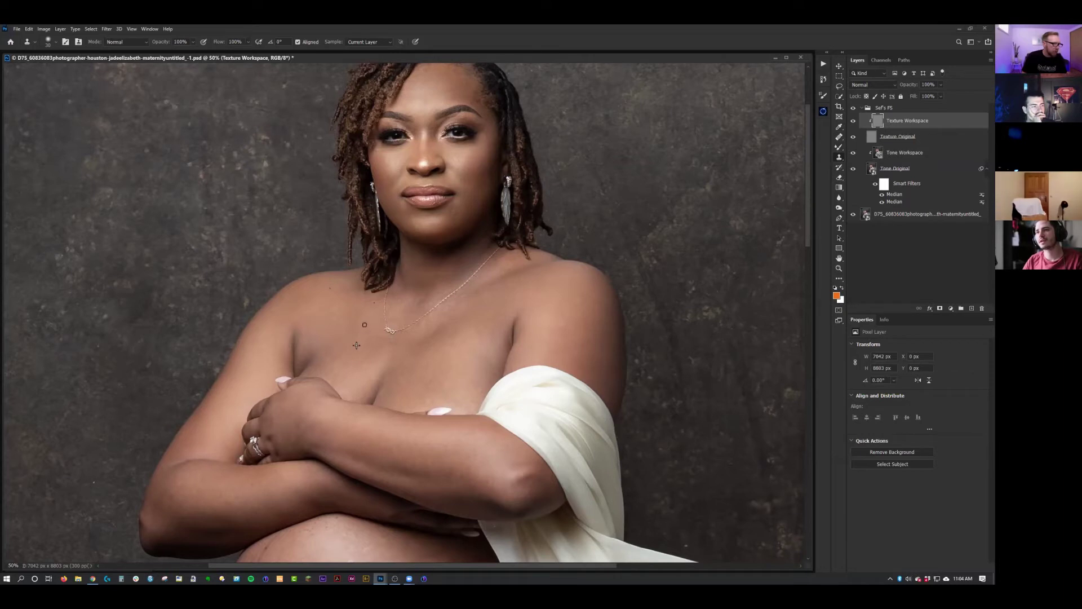
alt+click(328, 327)
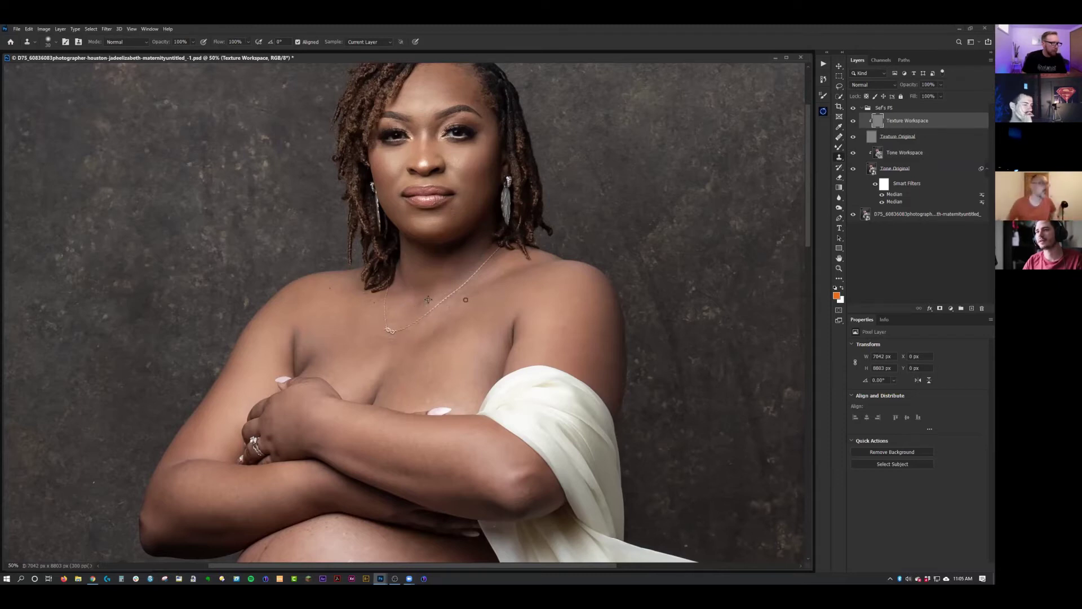
alt+click(395, 344)
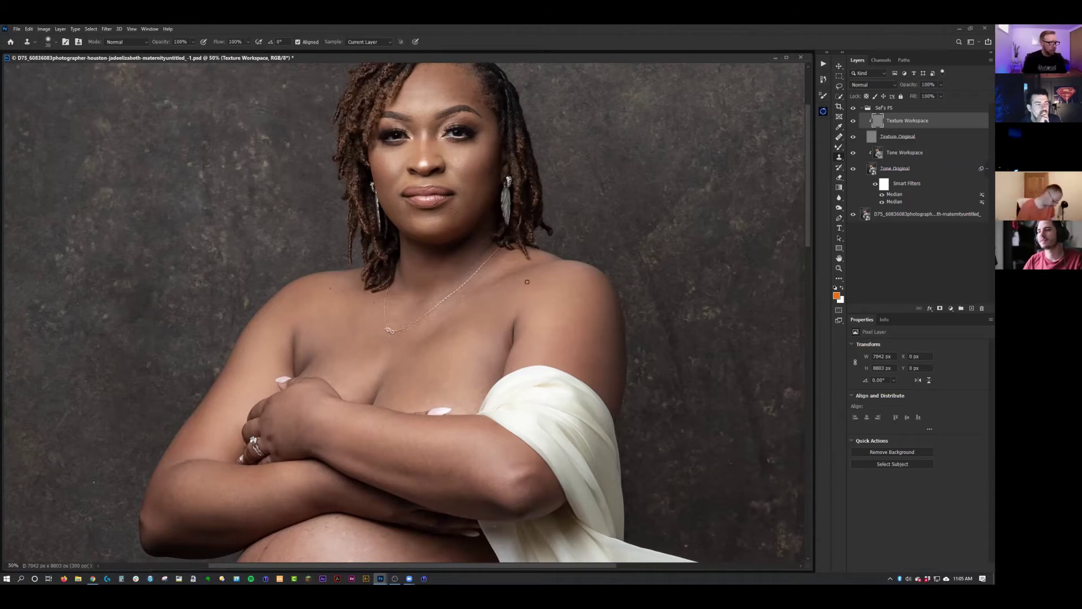
- Sample texture on the lower cheek and the lips to clone over small flaws on the face
key(alt)
alt+click(463, 209)
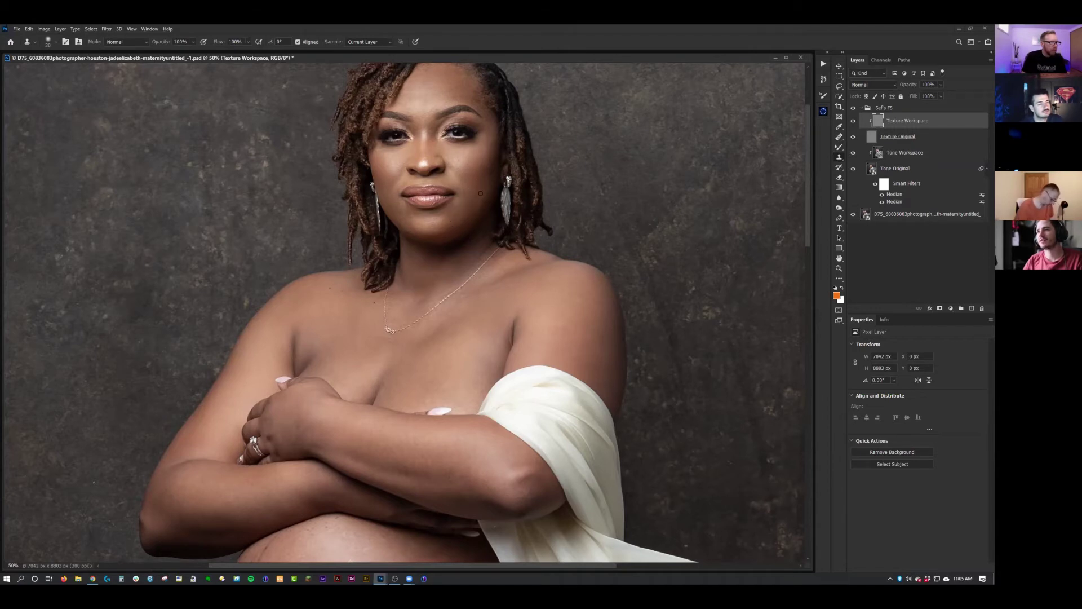
key(alt)
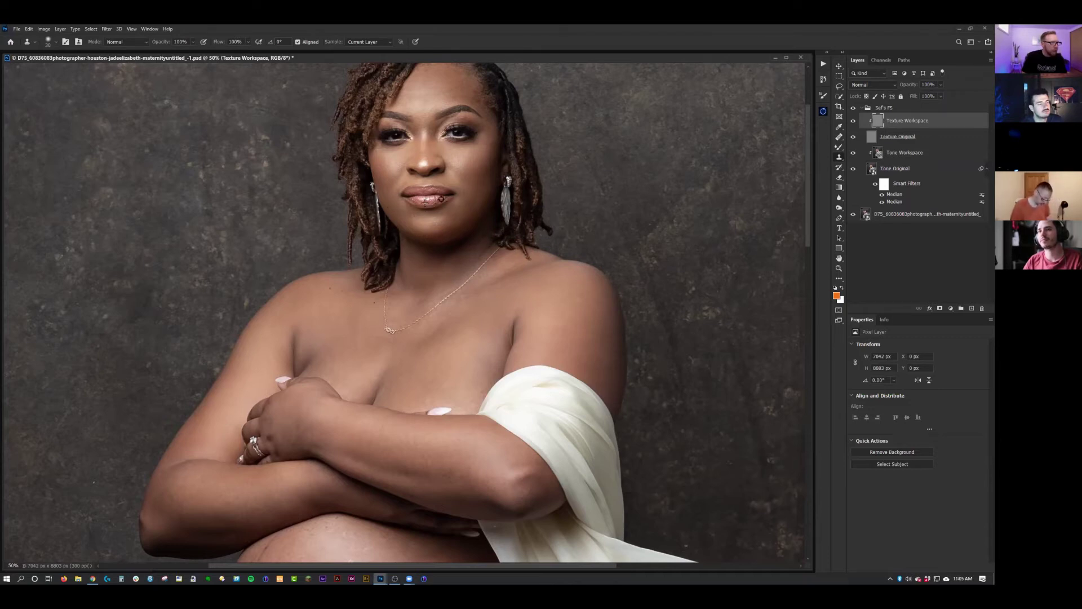
alt+click(427, 203)
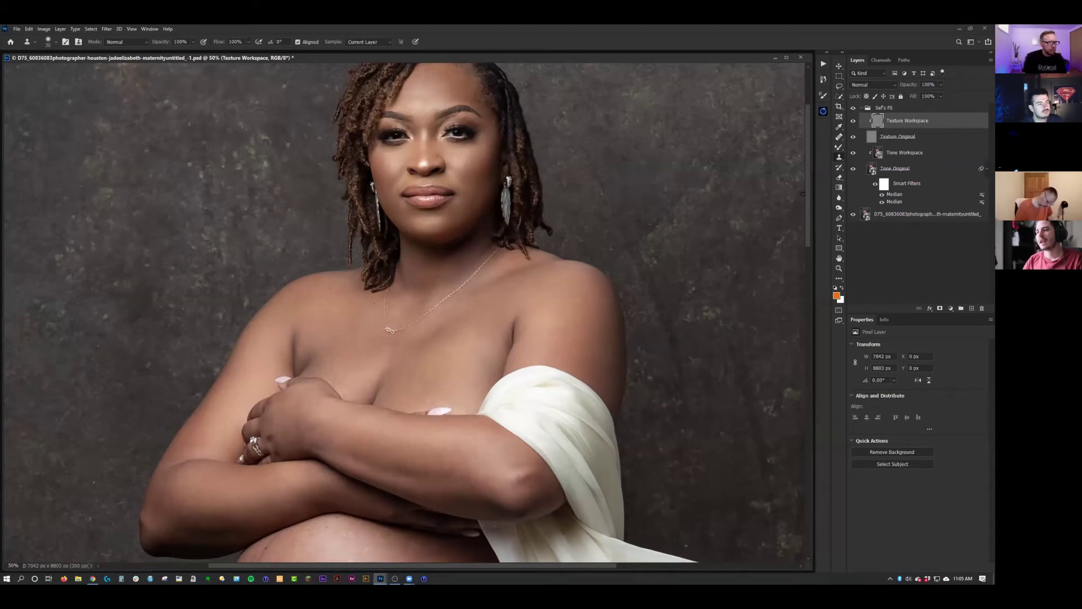
- Clone clean skin texture over small flaws along the upper crossed forearm, resampling nearby skin
key(alt)
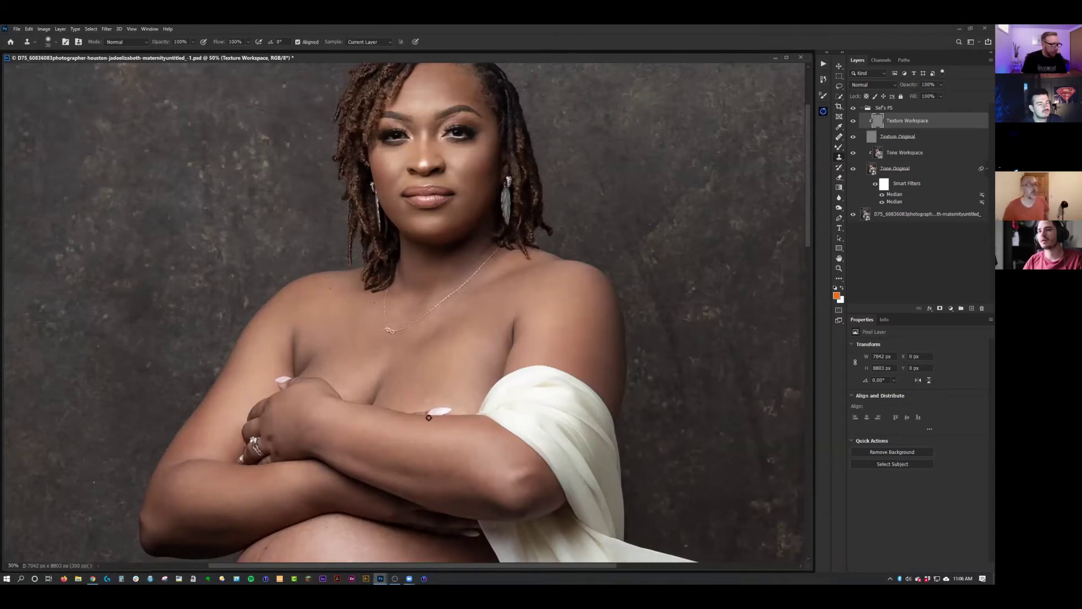
mouse_move(384, 425)
mouse_down()
mouse_move(367, 433)
mouse_move(361, 413)
mouse_move(351, 427)
mouse_up()
alt+click(383, 443)
alt+click(380, 437)
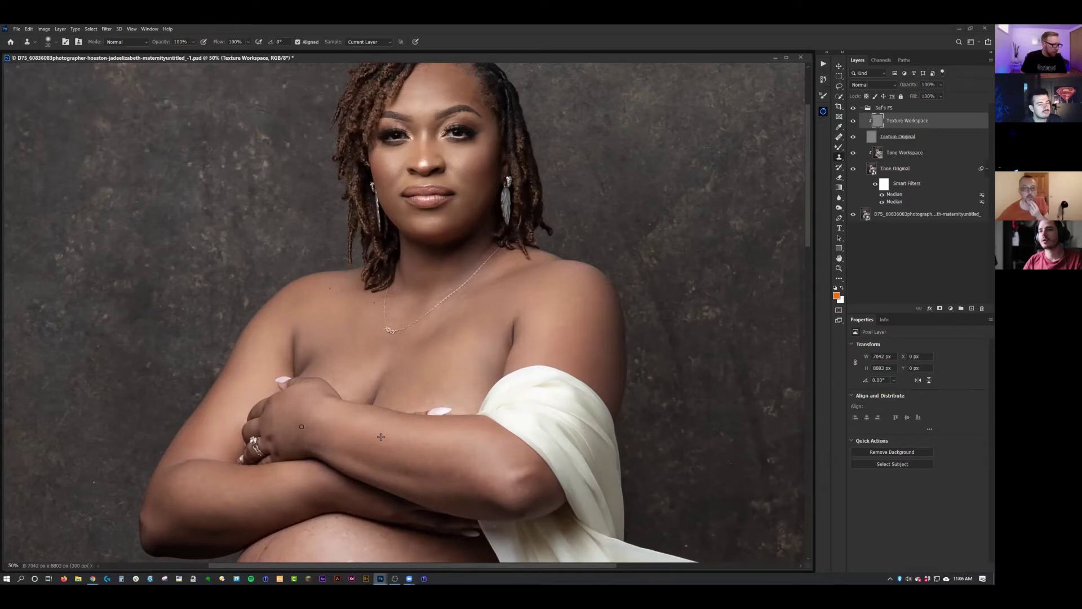
alt+click(401, 467)
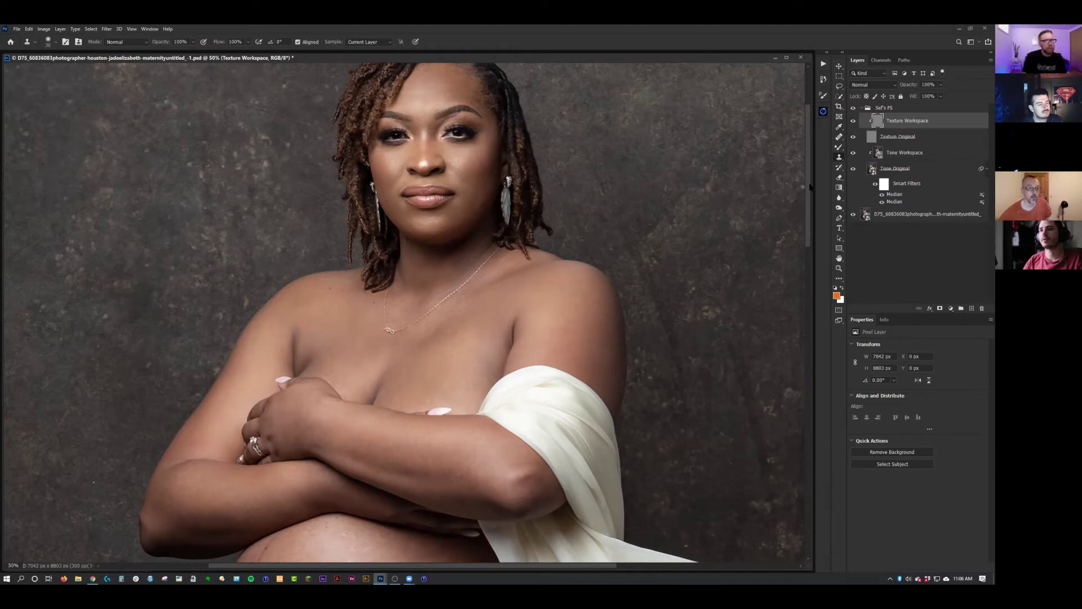
- Clone Stamp nearby skin texture over small flaws on the forehead below the hairline
scroll(808, 178, up, 2)
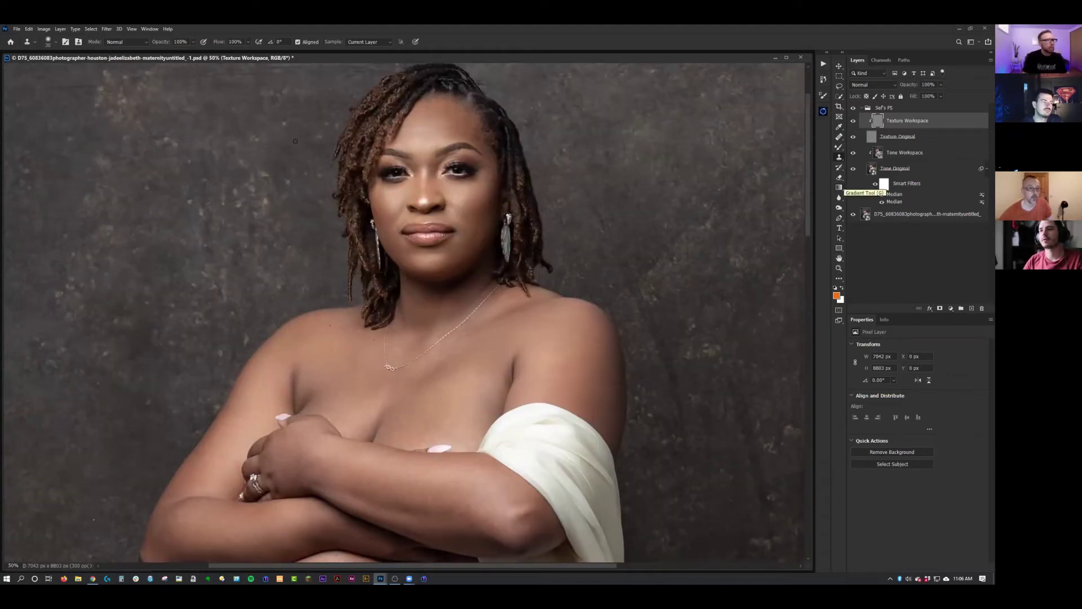
drag(477, 126, 481, 132)
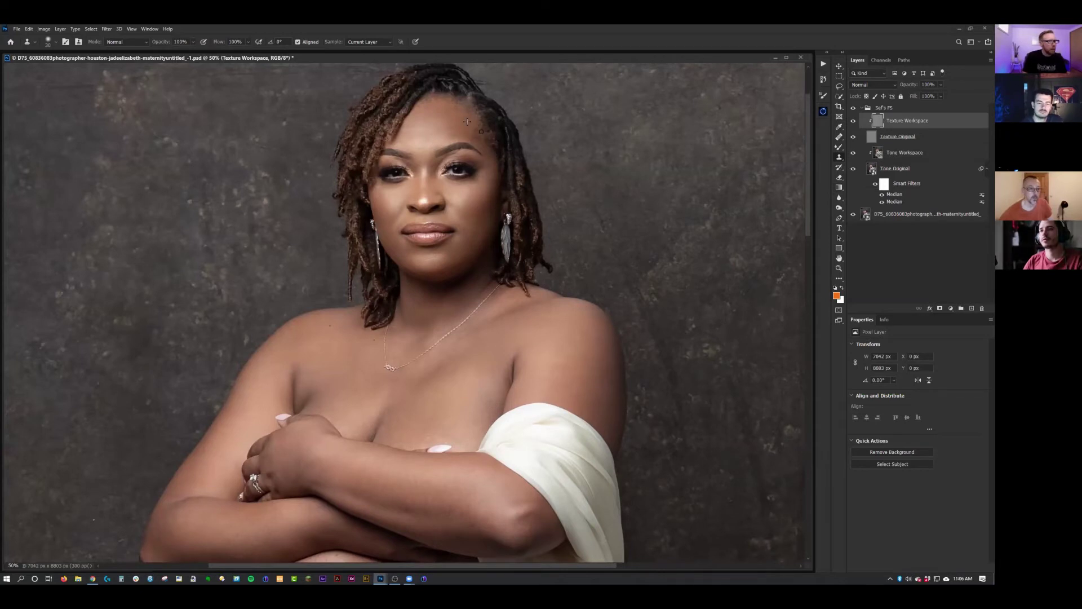
alt+click(456, 120)
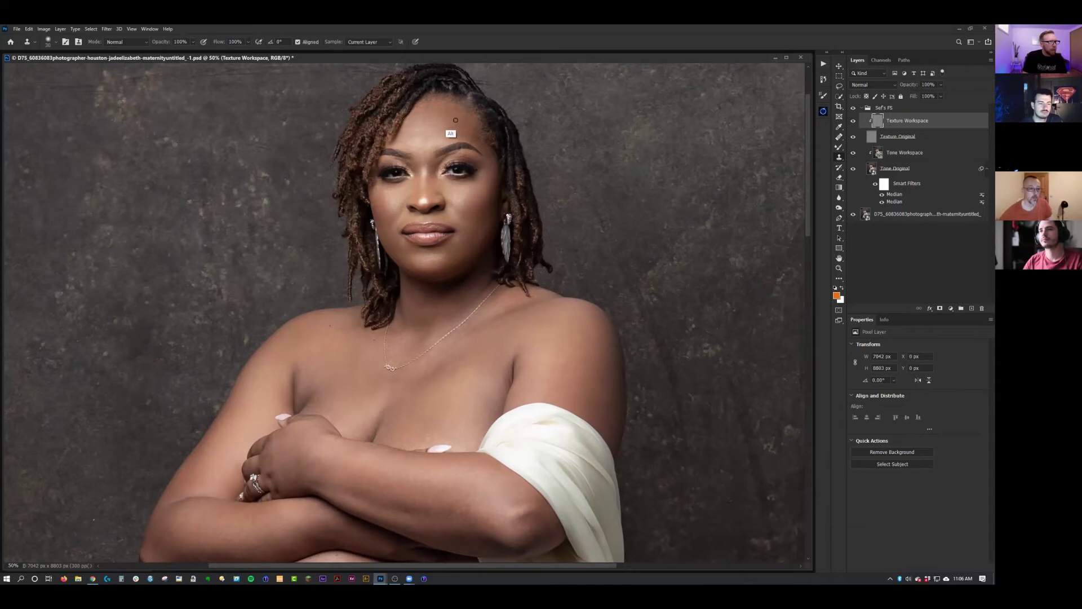
click(460, 115)
click(453, 123)
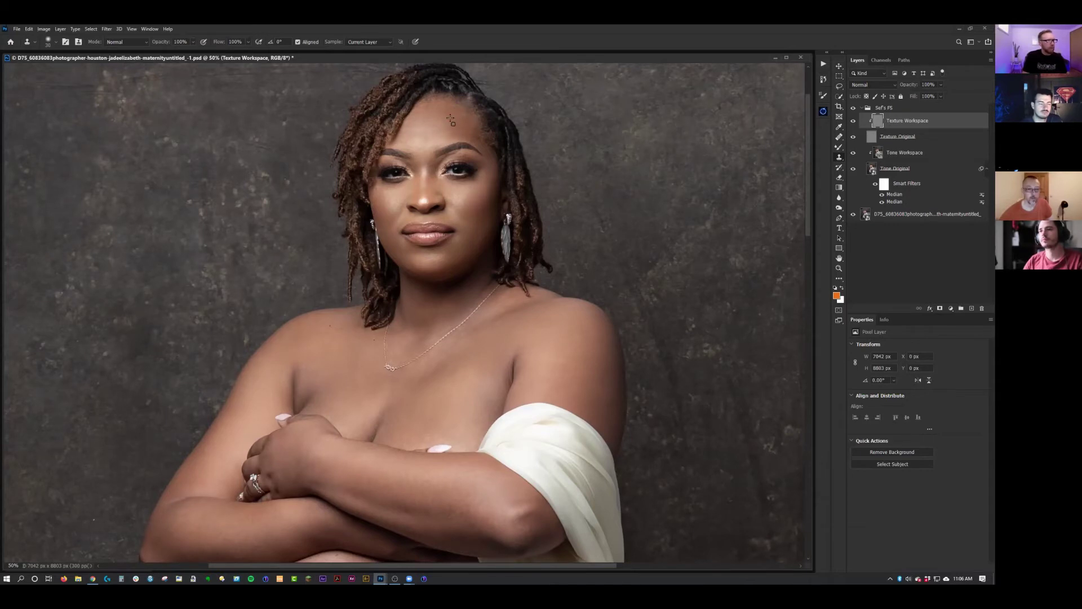
click(441, 111)
click(444, 111)
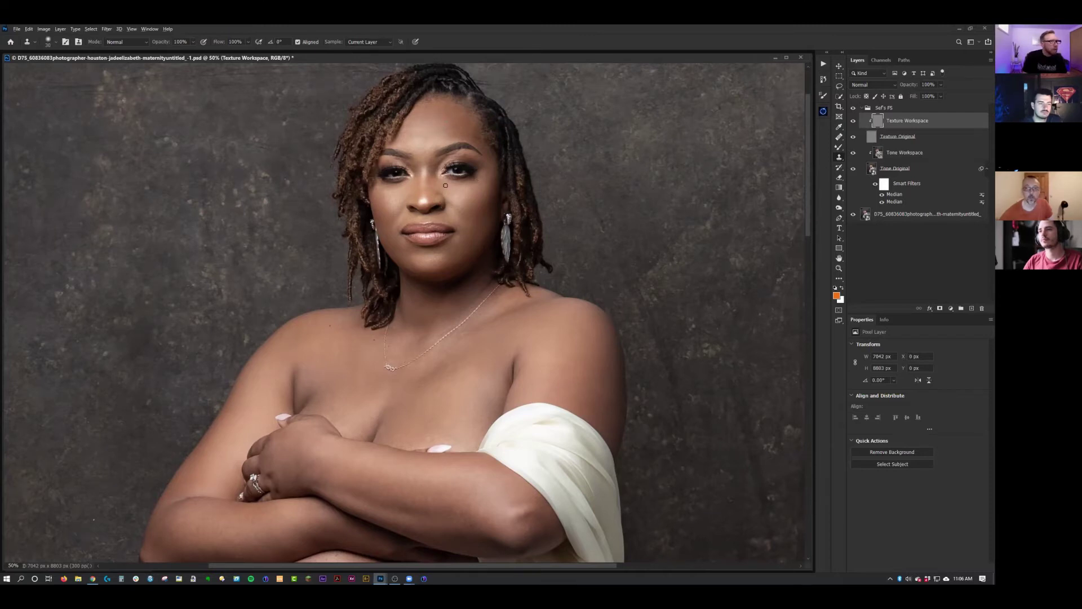
- Clean up texture around the eyes, cheeks, mouth and chin by cloning from nearby facial skin
click(463, 160)
key(alt)
alt+click(406, 188)
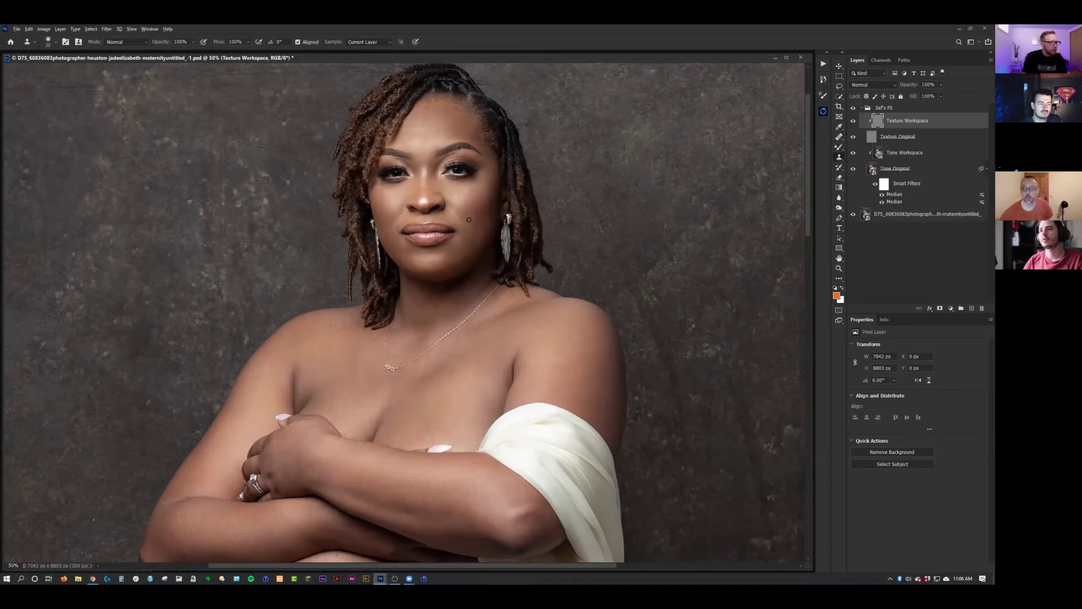
drag(476, 230, 472, 241)
alt+click(472, 237)
alt+click(427, 263)
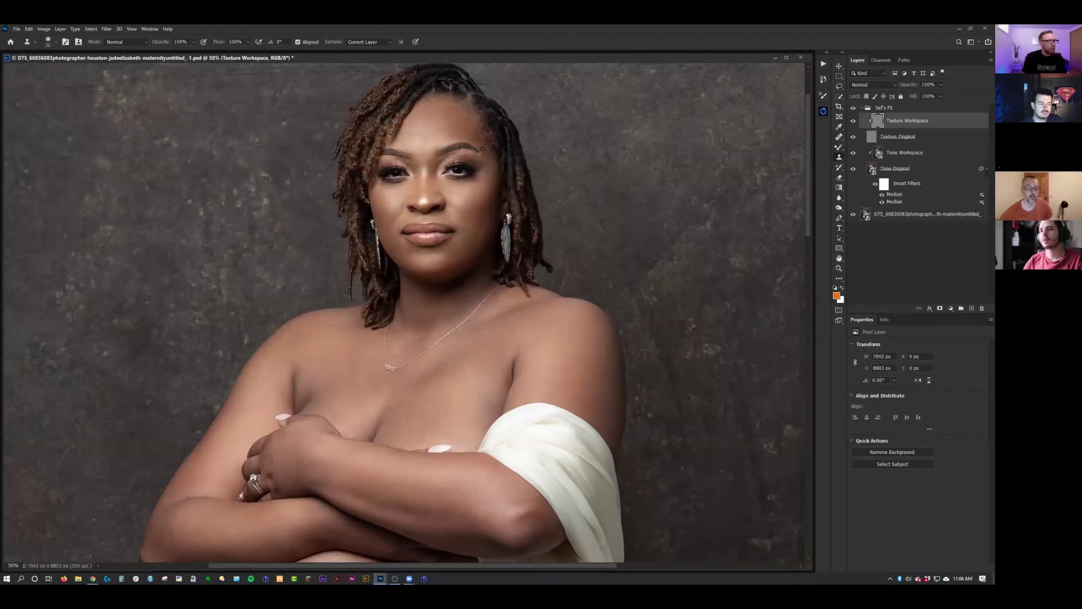
alt+click(487, 188)
alt+click(479, 206)
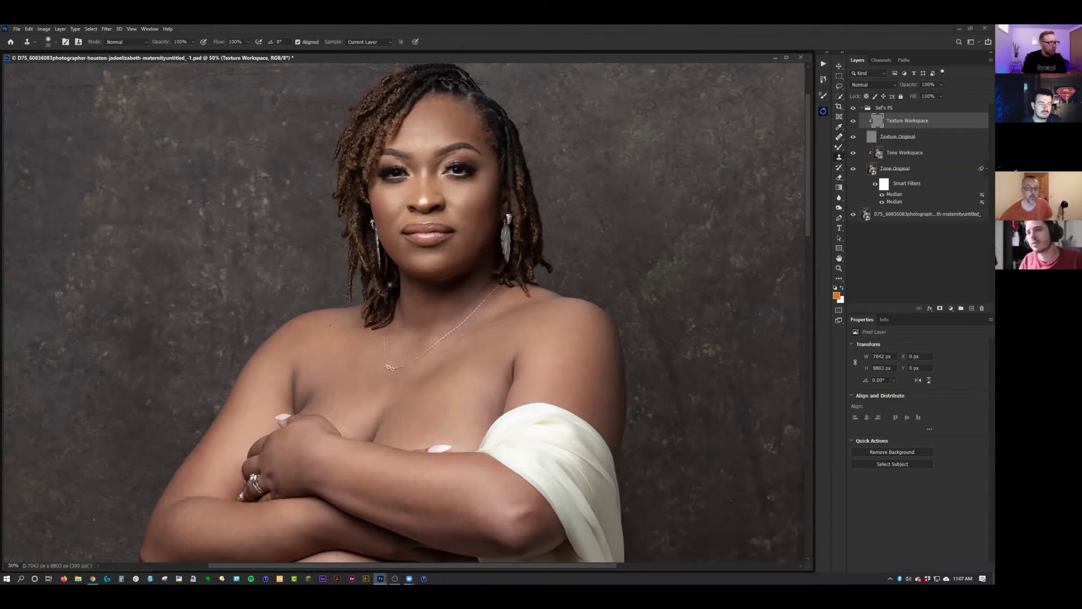
- Clone clean skin texture onto the chest beside the necklace and resample skin near the eye
alt+click(427, 384)
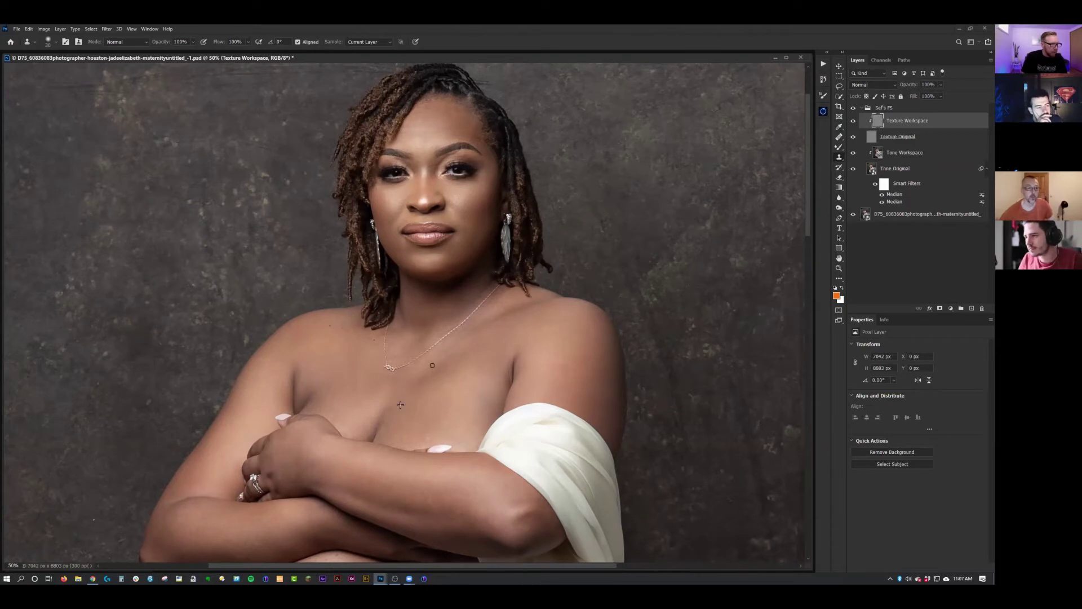
drag(454, 350, 449, 356)
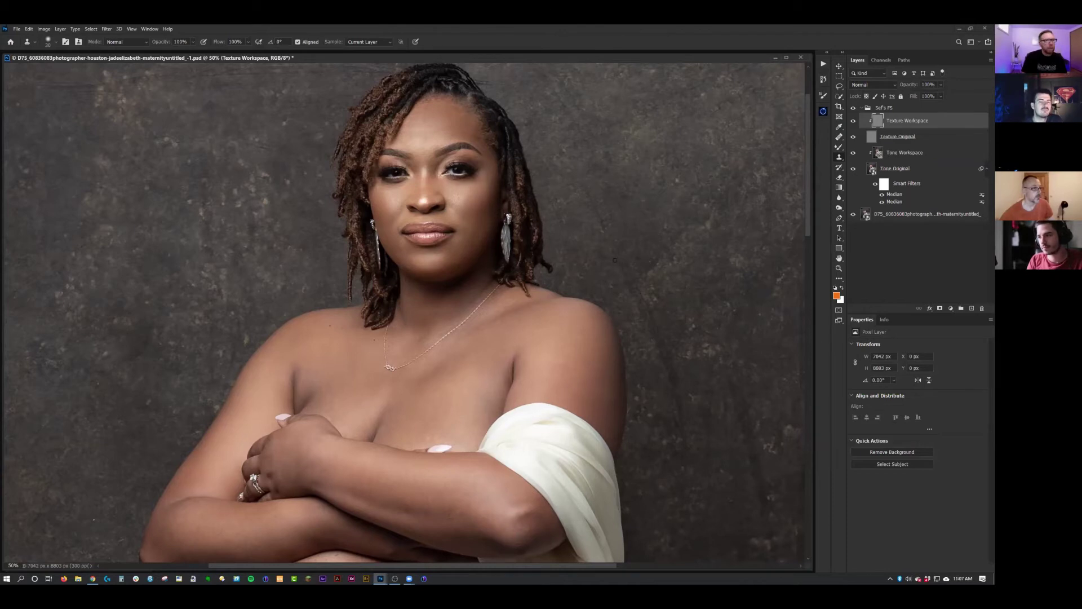
alt+click(473, 163)
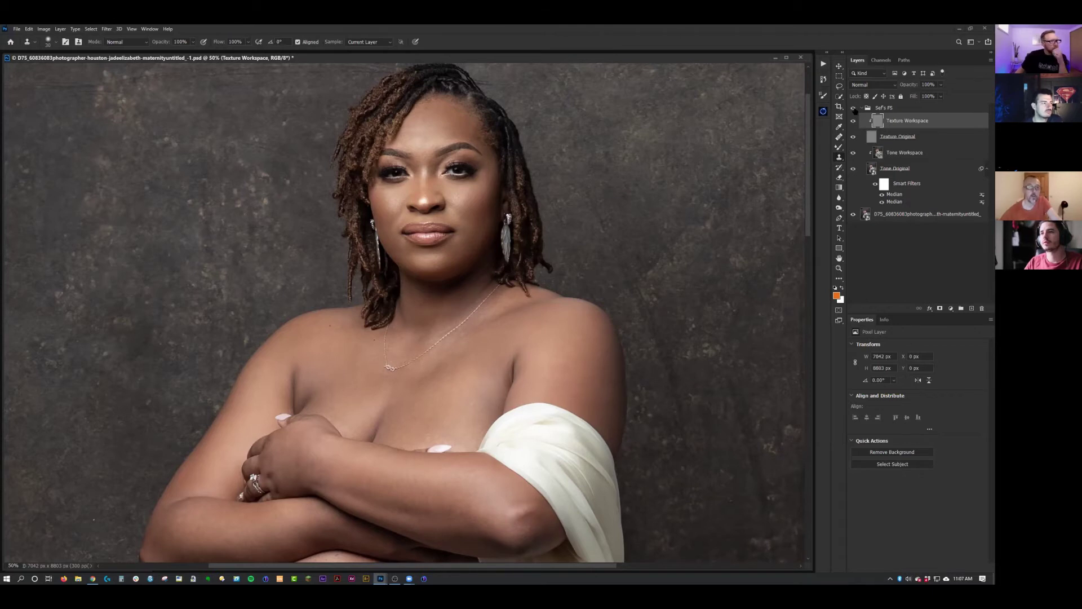
- Select the Tone Workspace layer and compare its blending hidden and shown with the Texture Original layer temporarily hidden
key(ctrl+minus)
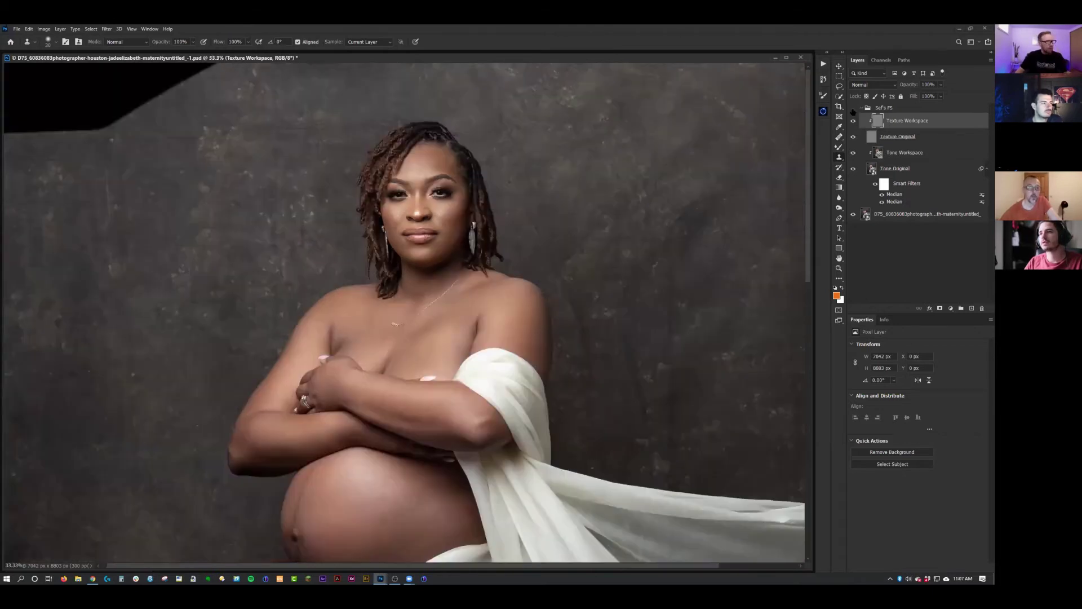
key(ctrl+plus)
key(ctrl+plus)
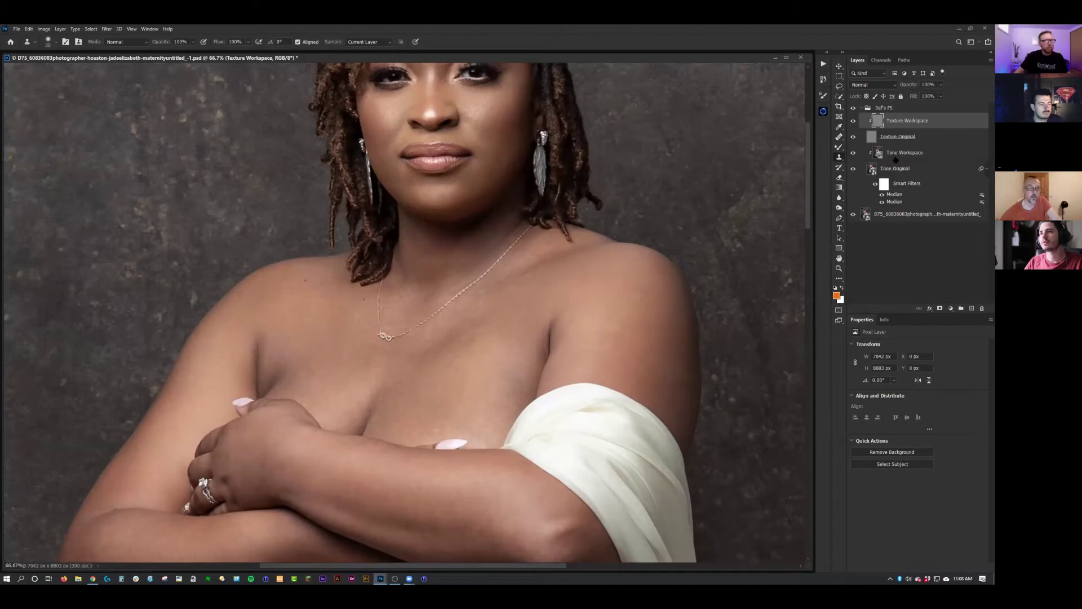
click(908, 152)
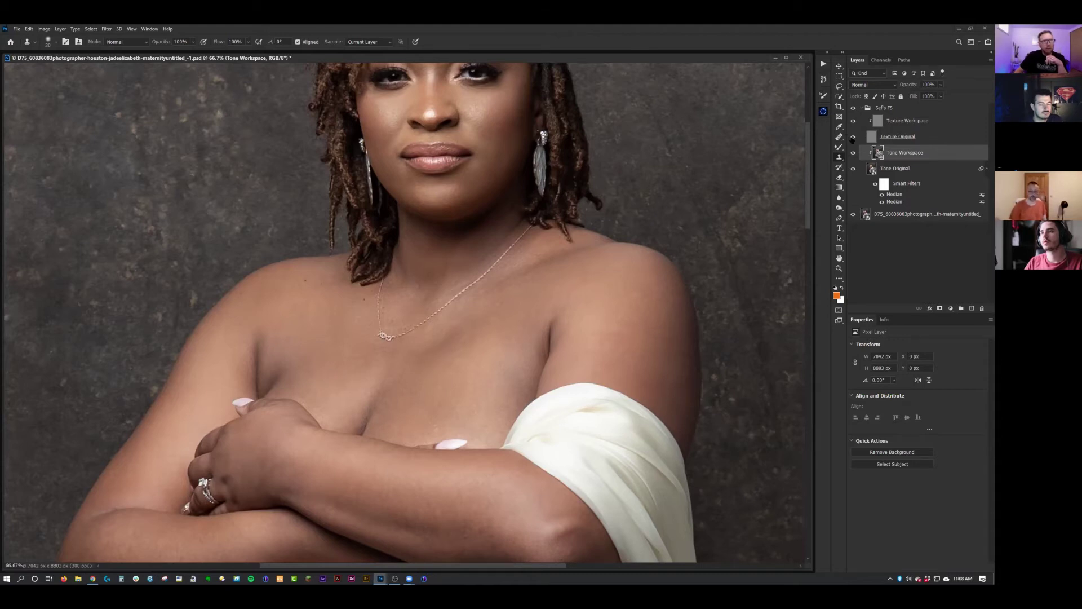
click(853, 136)
click(854, 152)
click(854, 152)
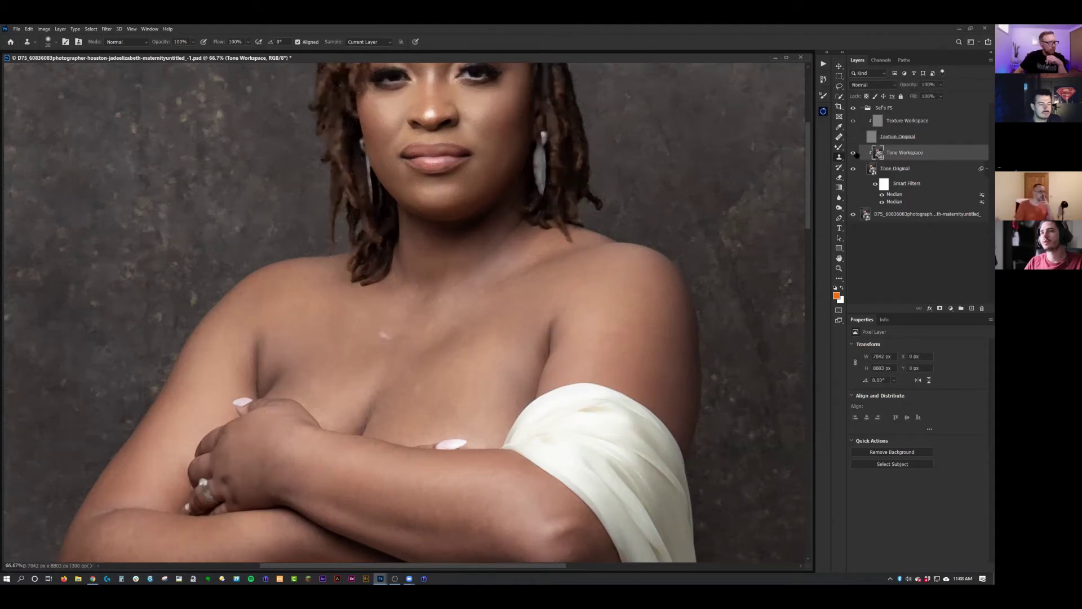
click(853, 152)
click(853, 137)
- Add a new layer between Tone Workspace and Texture Original and name it "skin texture"
click(971, 309)
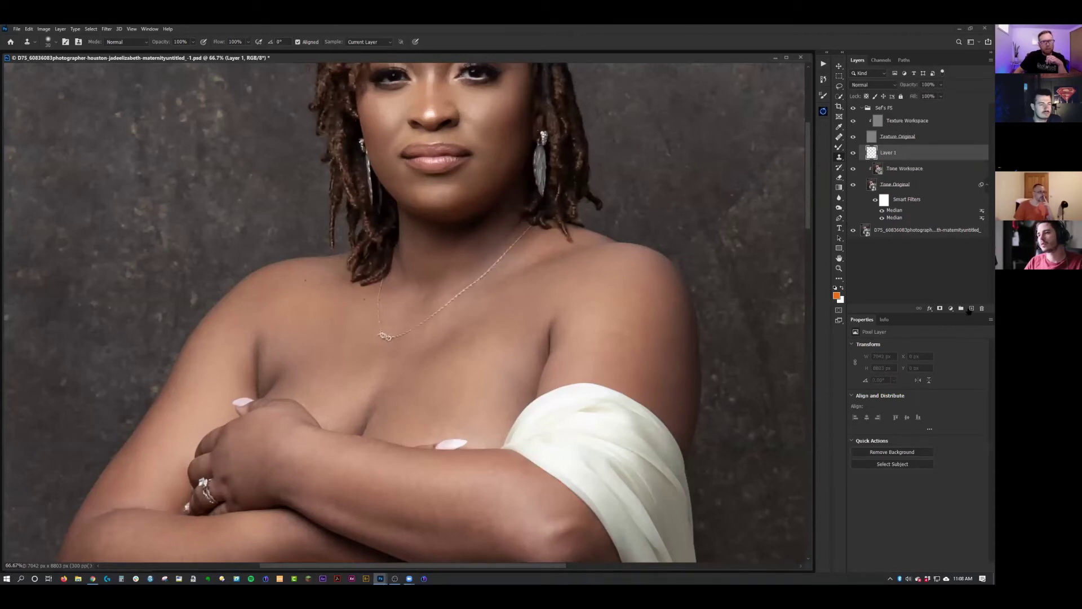
double_click(896, 152)
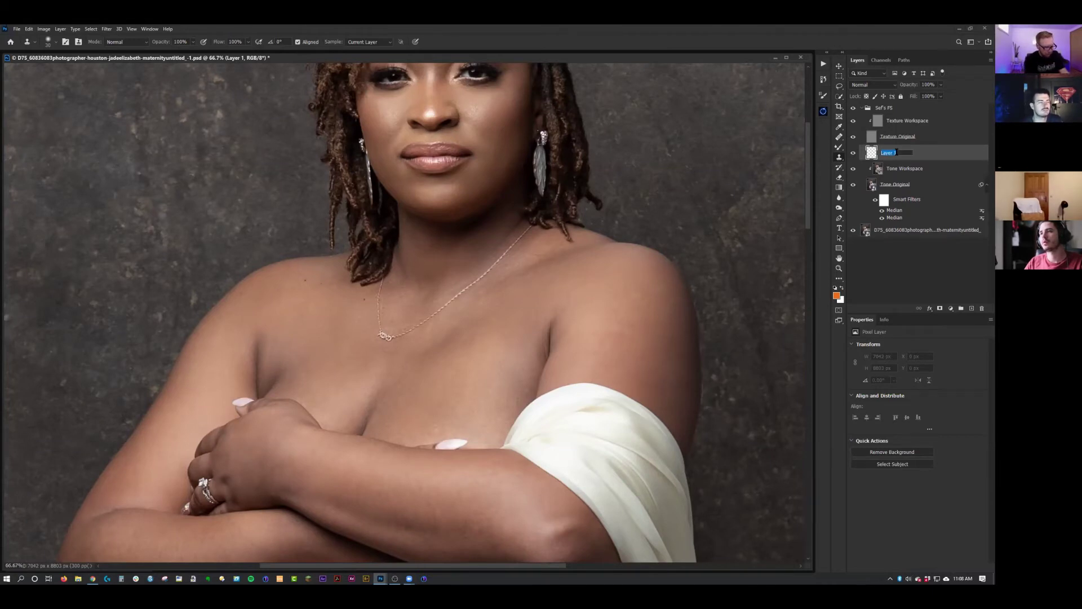
text(skin textur)
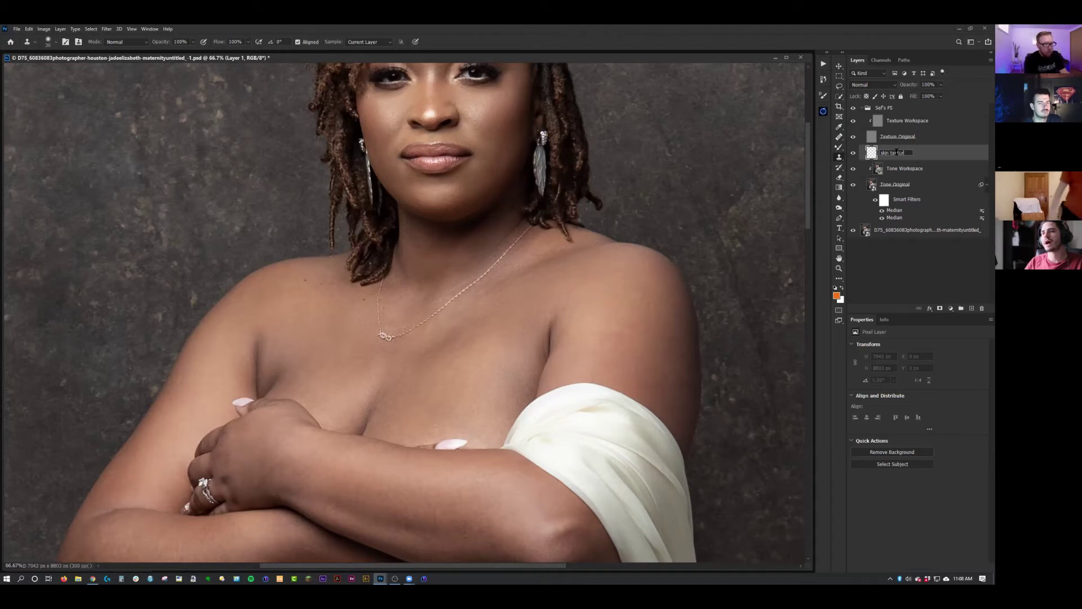
text(e)
key(Return)
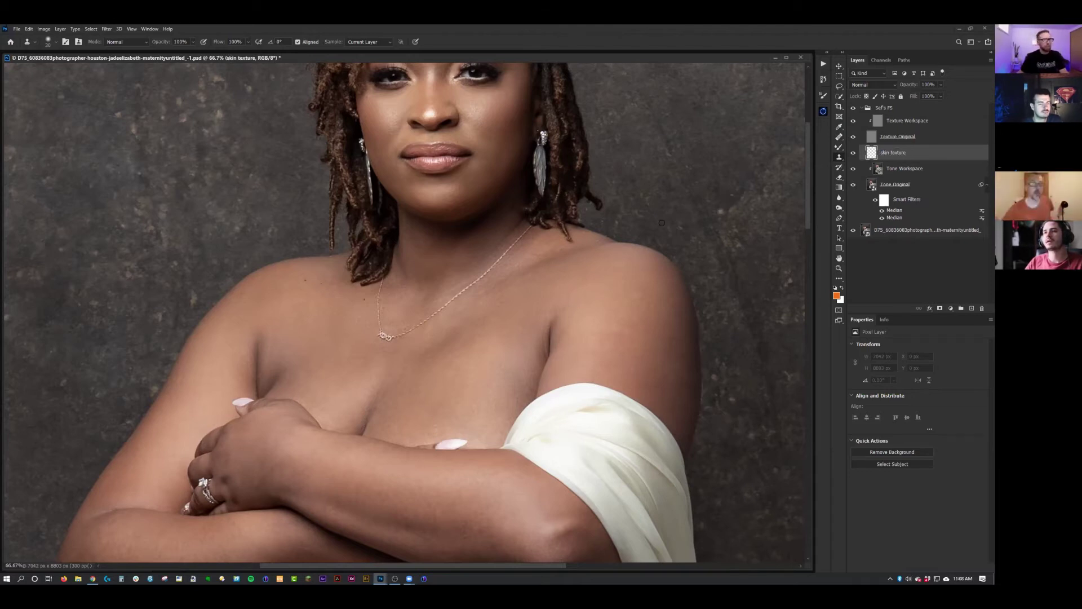
- Switch from the Clone Stamp to the regular Brush tool for painting on the skin texture layer
key(b)
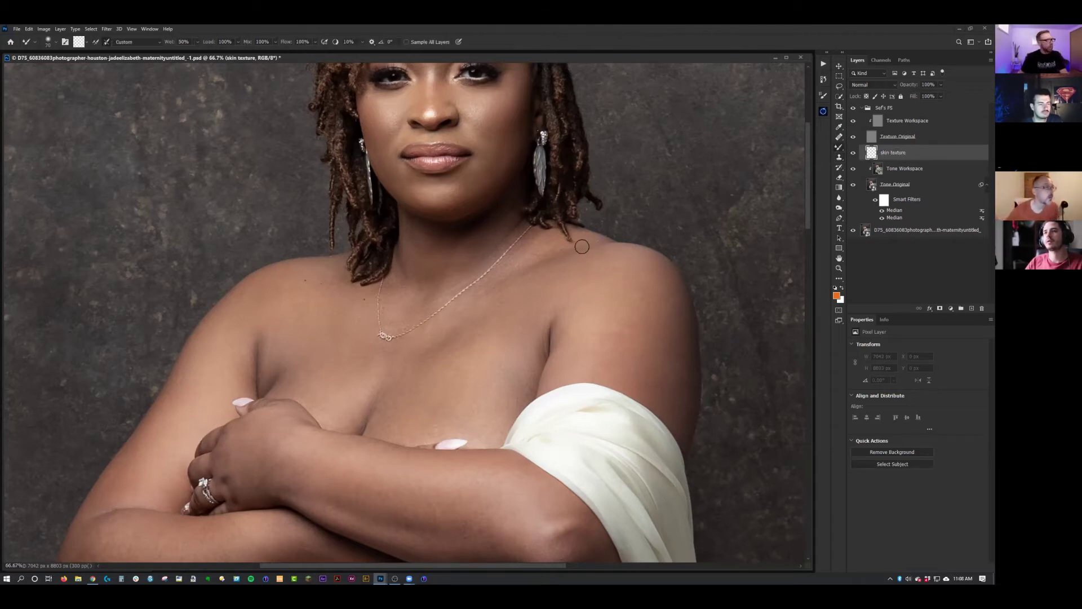
key(b)
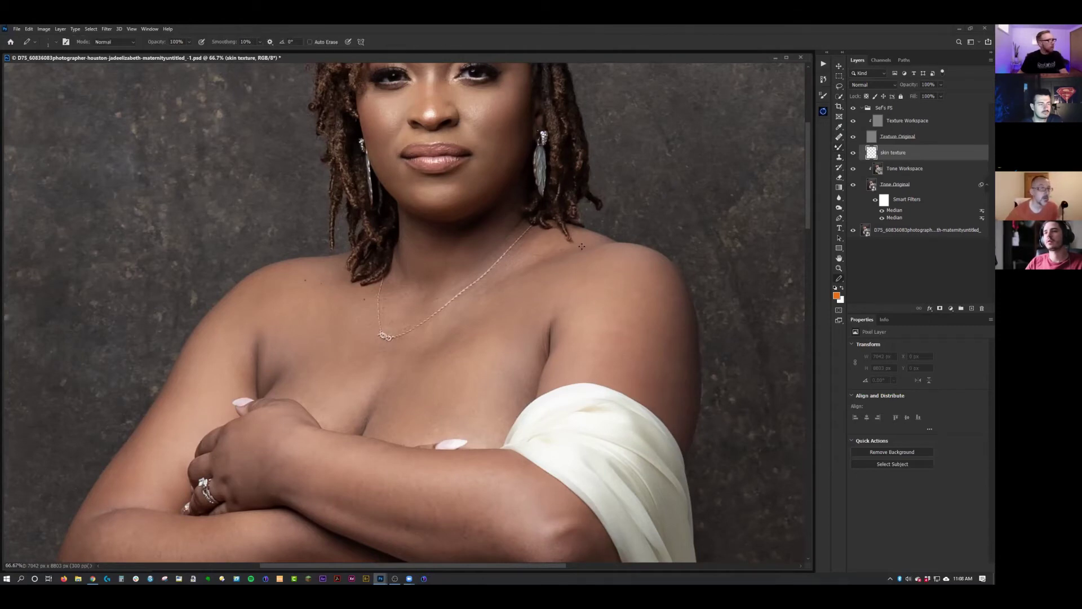
key(b)
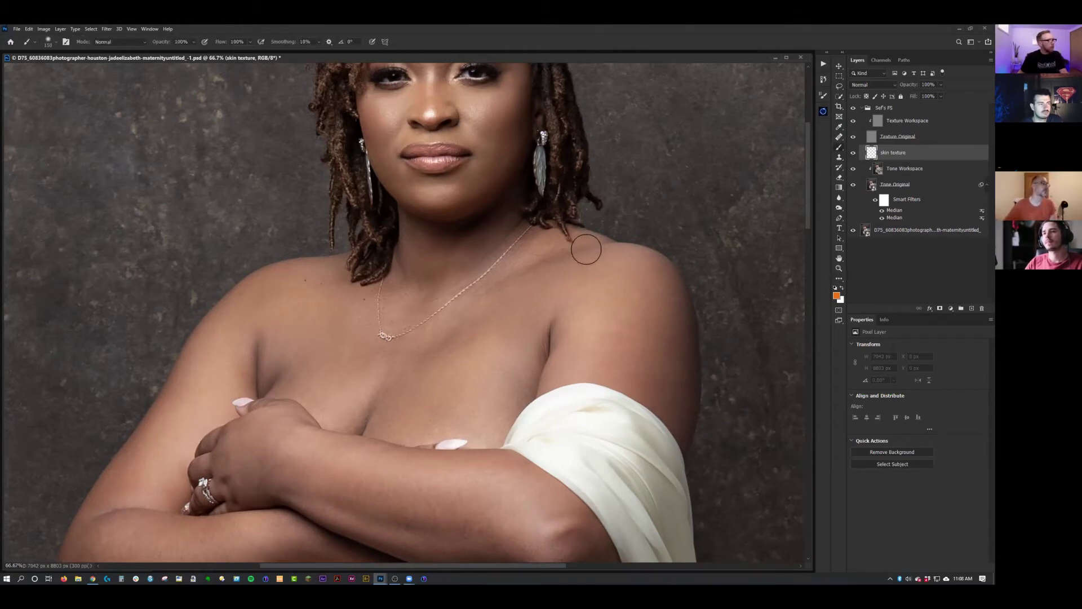
right_click(840, 147)
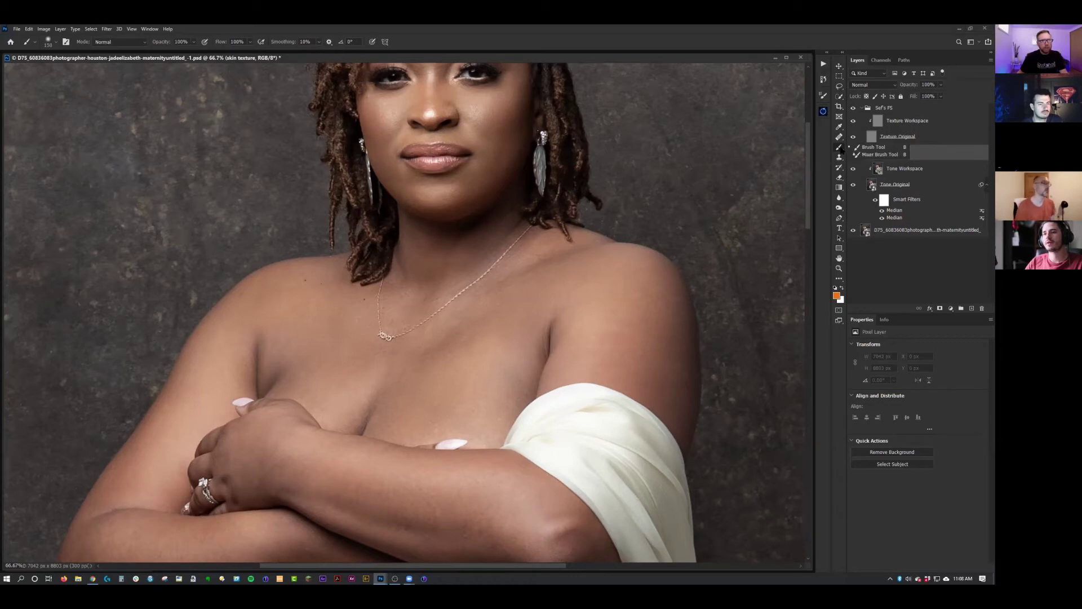
click(873, 147)
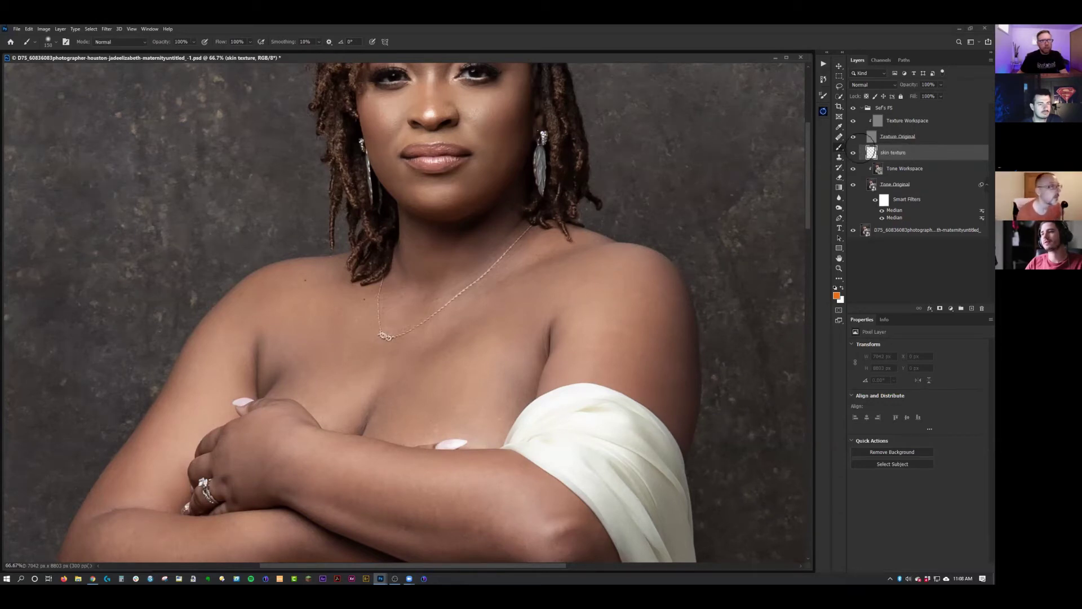
- Choose the Skin Texturizer brush preset from the Sef_SKIN02 brush group
right_click(679, 232)
mouse_move(882, 389)
mouse_down()
mouse_move(878, 422)
mouse_move(806, 417)
mouse_up()
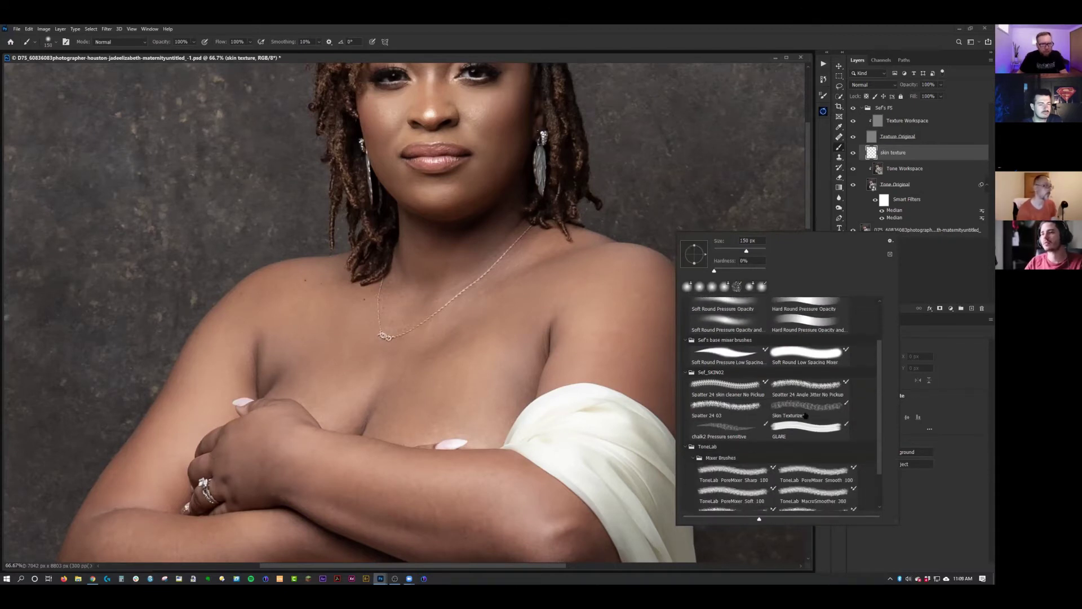
click(755, 406)
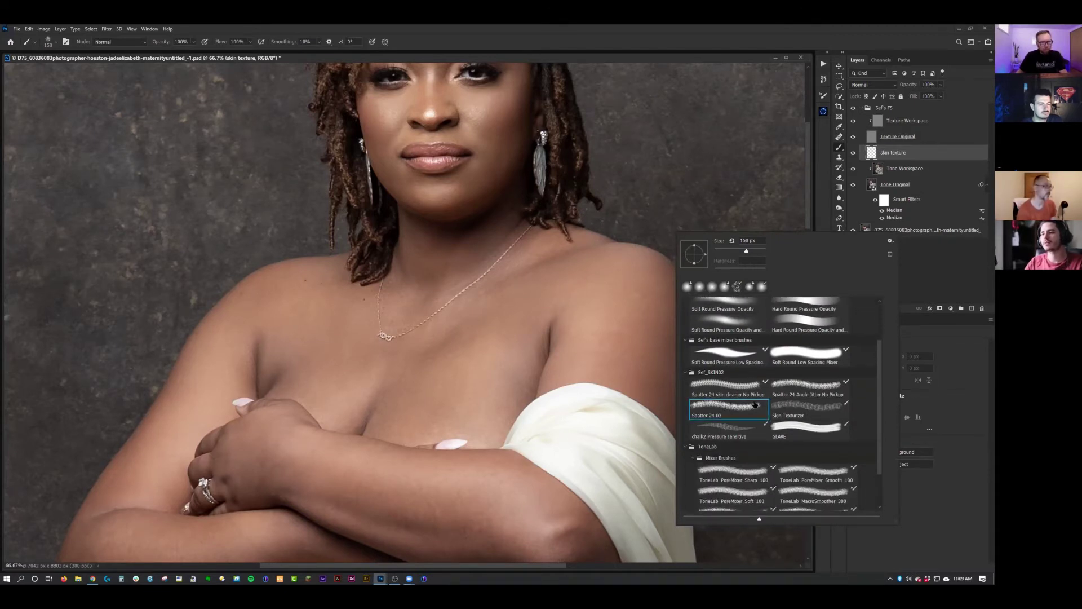
click(802, 412)
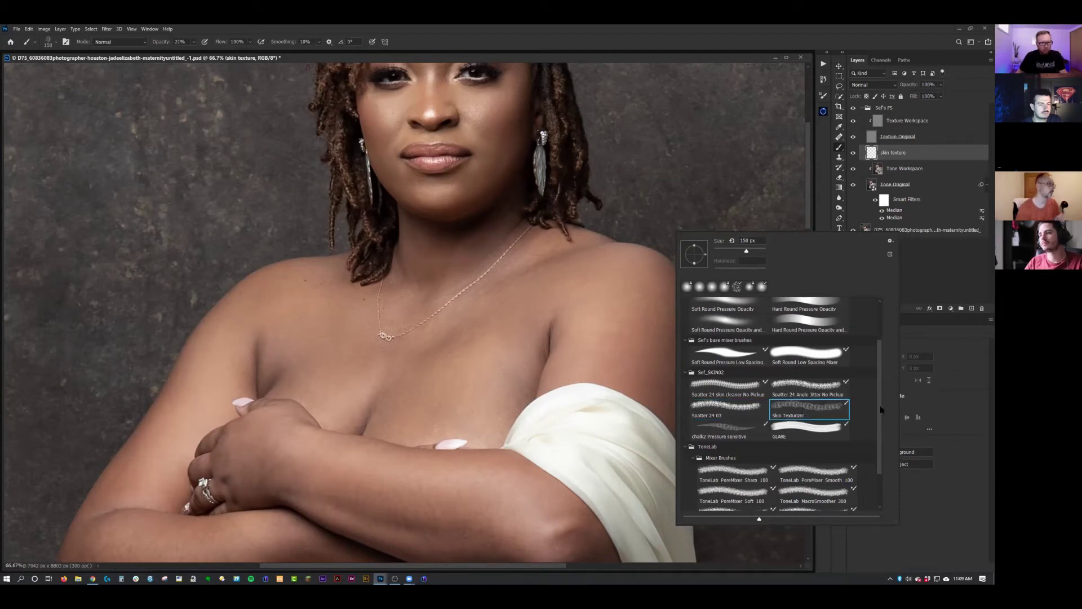
mouse_move(882, 411)
mouse_down()
mouse_move(880, 426)
mouse_move(873, 378)
mouse_up()
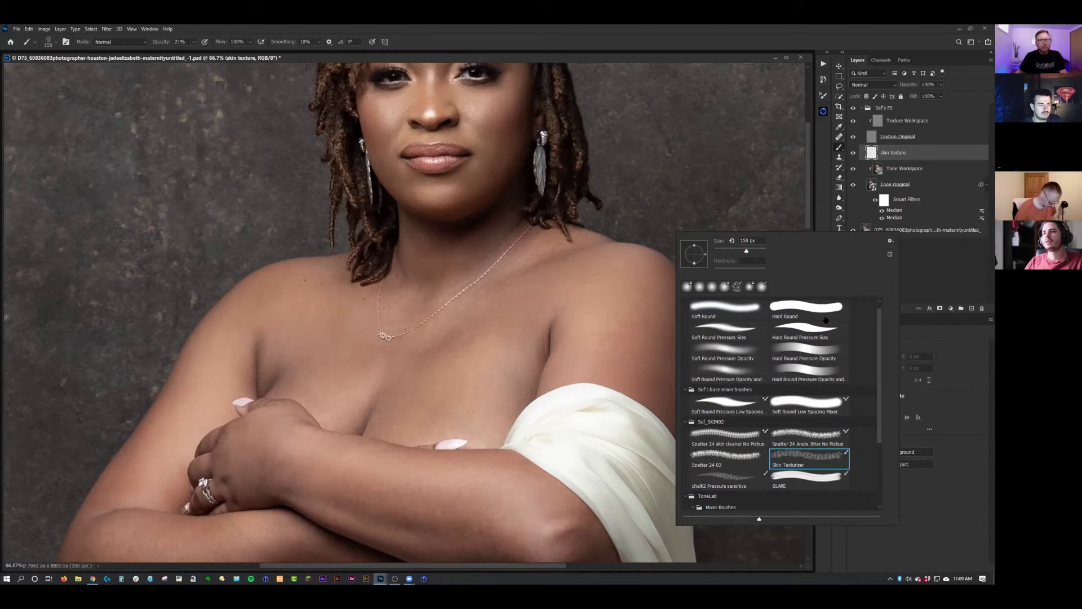
click(905, 153)
click(625, 324)
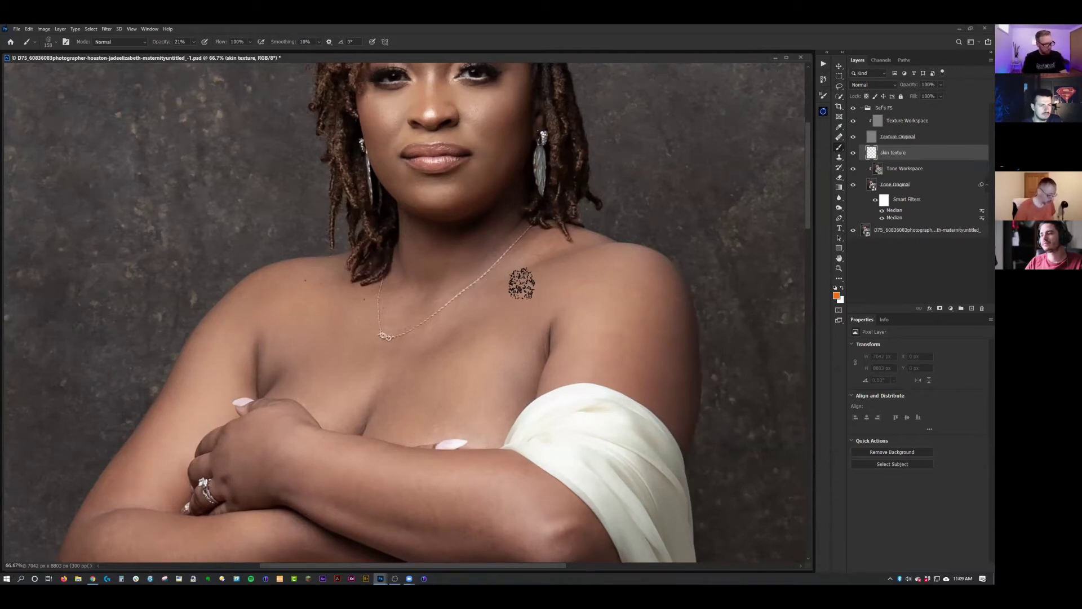
- Set the brush opacity to 10%, enlarge the brush and sample a light skin tone from the forearm near the elbow
key(1)
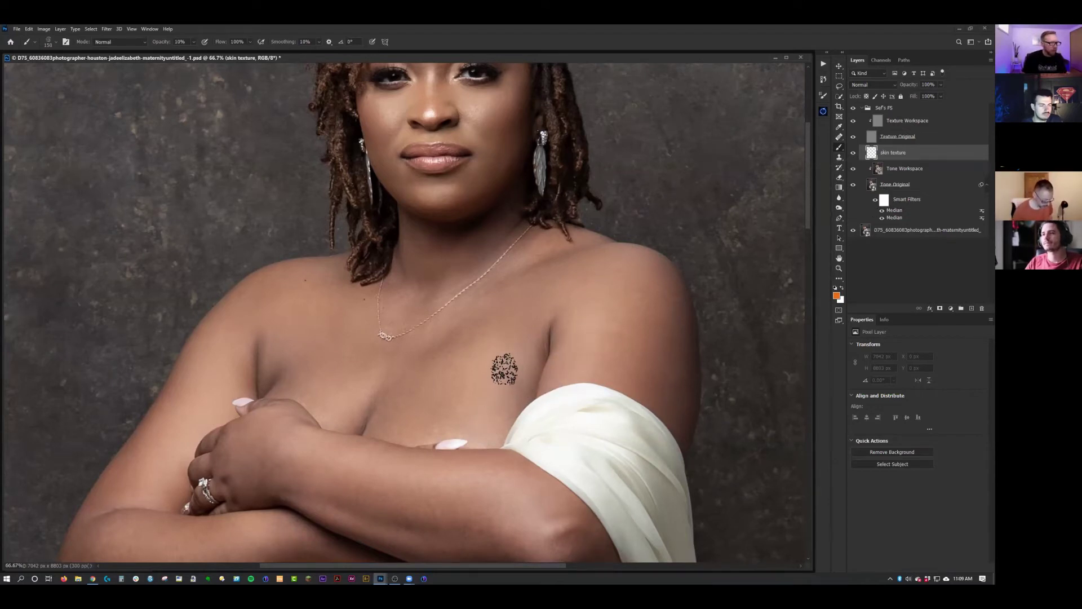
alt+right_click(511, 377)
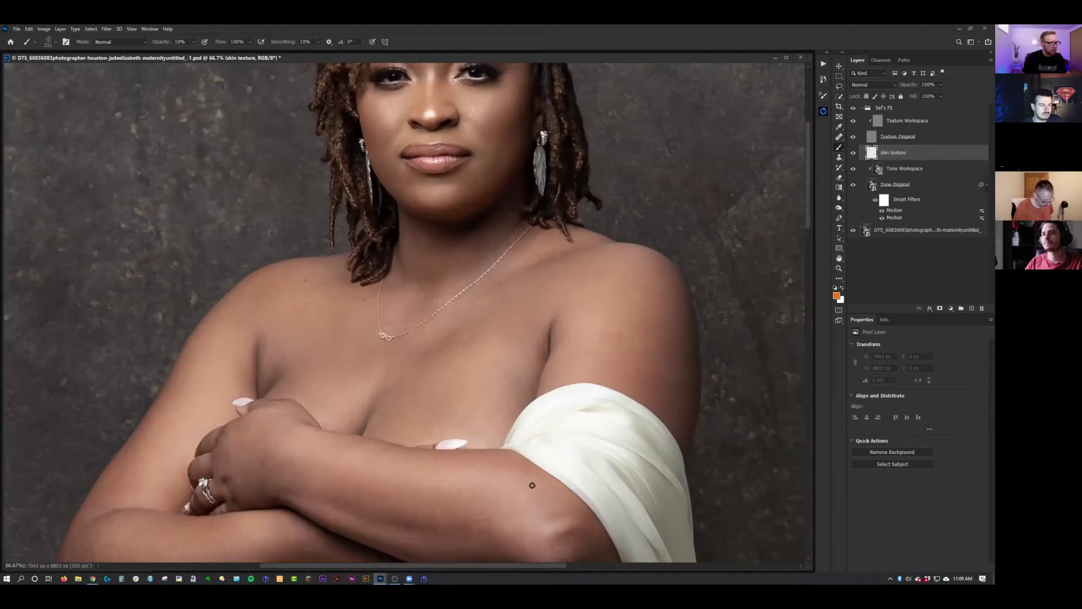
alt+click(512, 485)
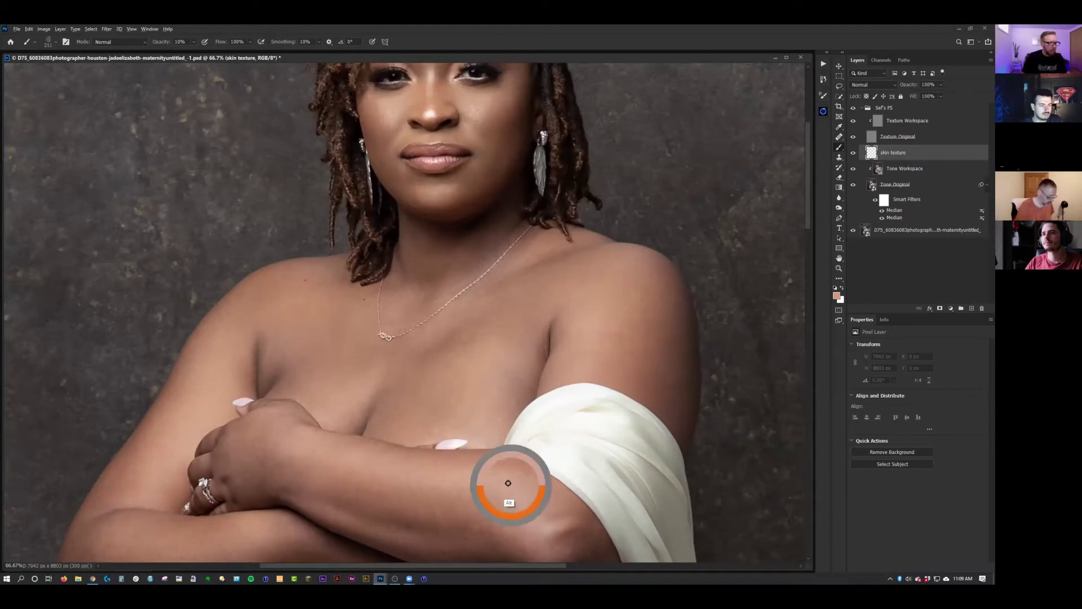
drag(508, 483, 474, 482)
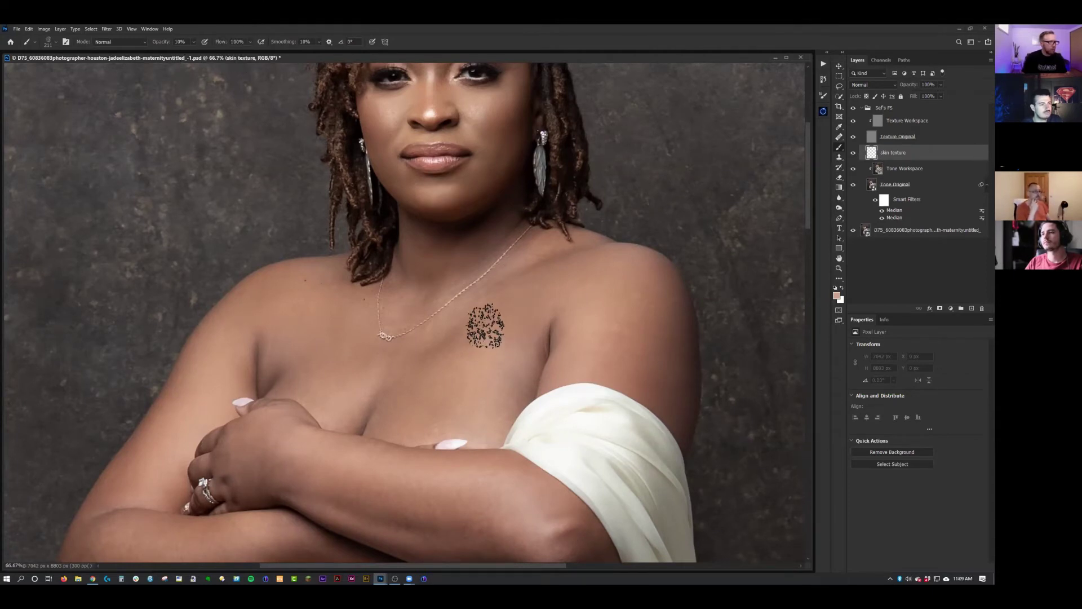
- Paint skin texture across the chest below the necklace on the skin texture layer
mouse_move(484, 326)
mouse_down()
mouse_move(407, 385)
mouse_move(409, 407)
mouse_move(496, 350)
mouse_up()
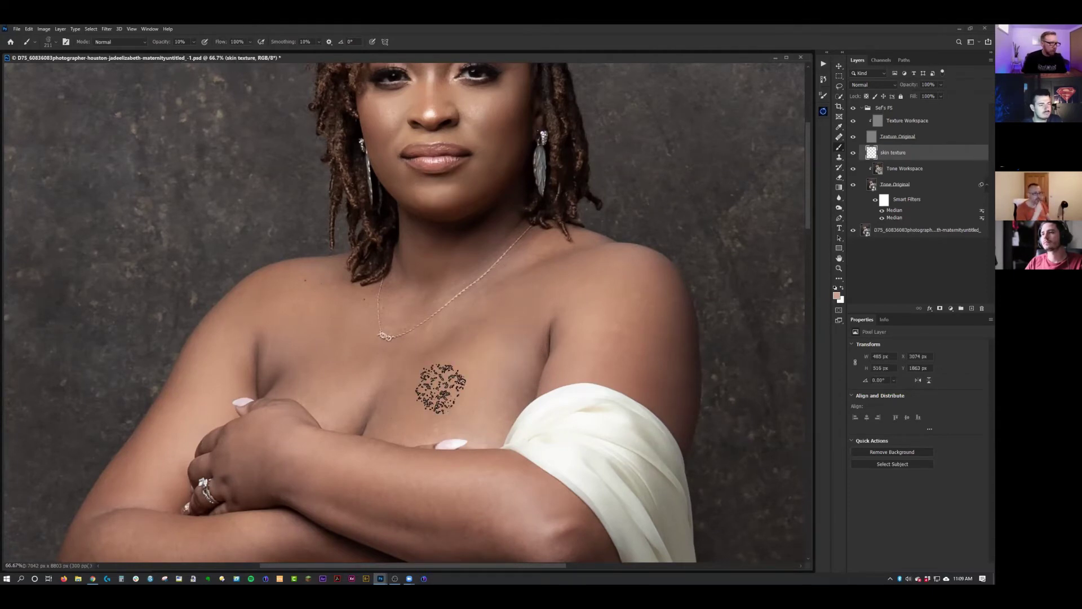
mouse_move(440, 389)
mouse_down()
mouse_move(496, 359)
mouse_move(464, 333)
mouse_up()
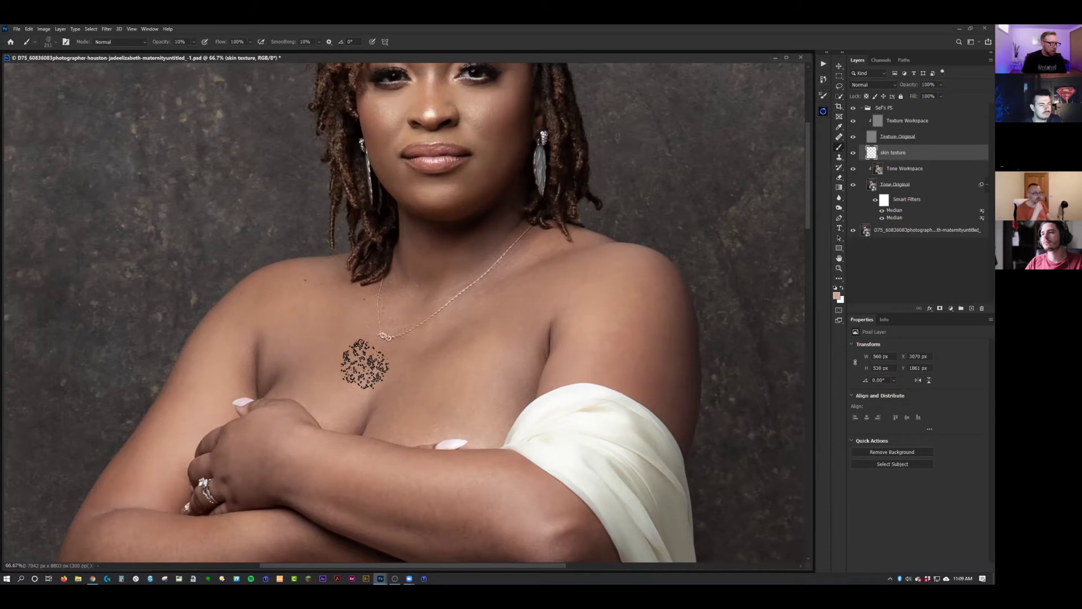
mouse_move(365, 363)
mouse_down()
mouse_move(319, 387)
mouse_move(314, 367)
mouse_move(382, 345)
mouse_move(421, 364)
mouse_move(524, 331)
mouse_move(459, 381)
mouse_move(483, 331)
mouse_move(431, 375)
mouse_up()
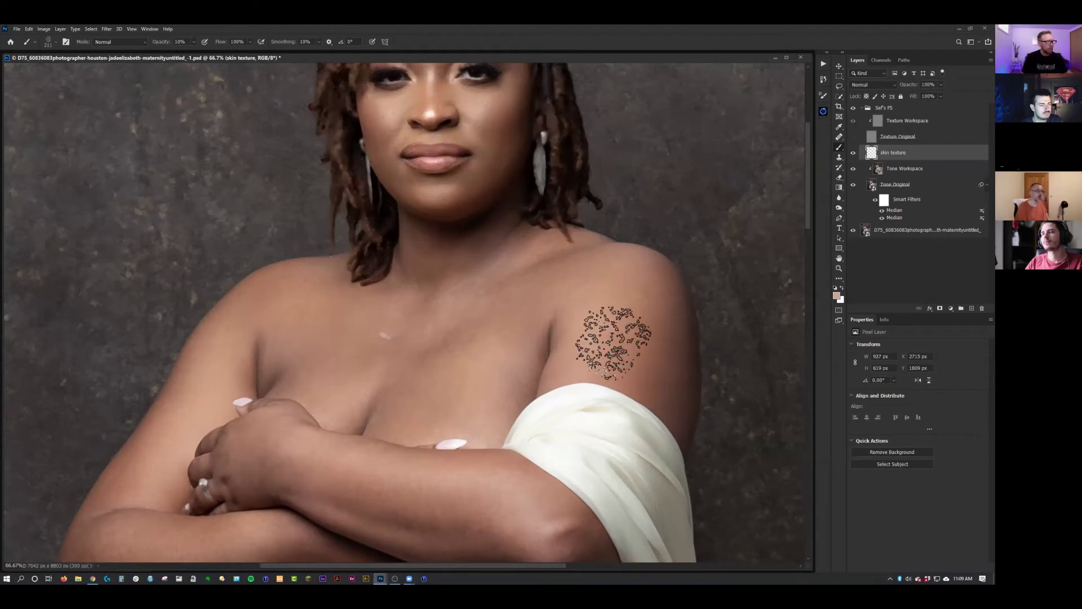
- Compare the skin texture layer hidden and shown up close on the chest with the Texture Original layer temporarily hidden
key(ctrl+plus)
key(ctrl+plus)
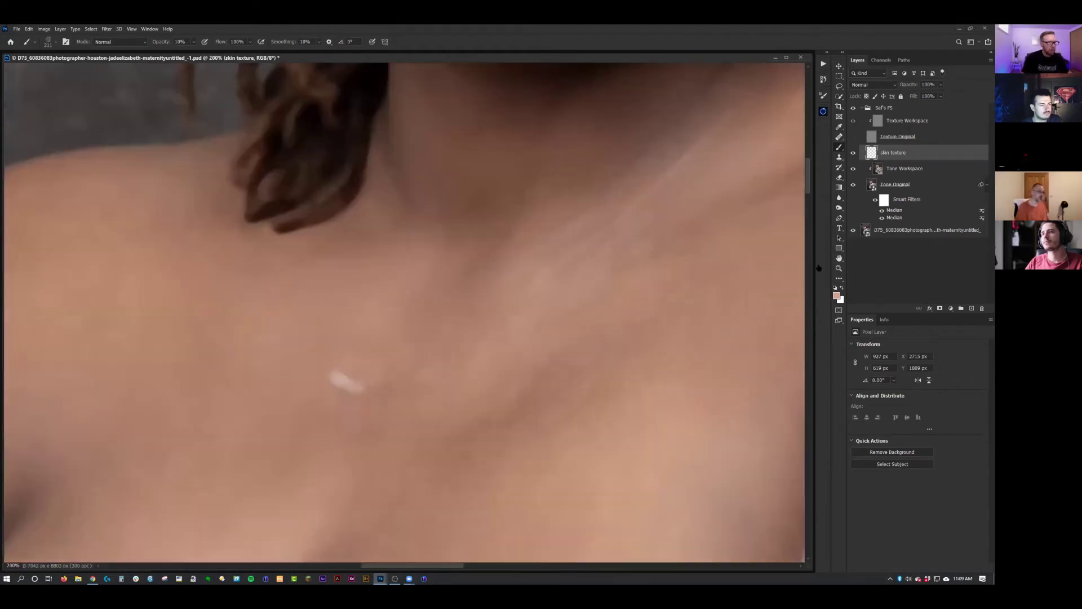
click(853, 153)
click(855, 154)
click(854, 154)
key(ctrl+minus)
key(ctrl+minus)
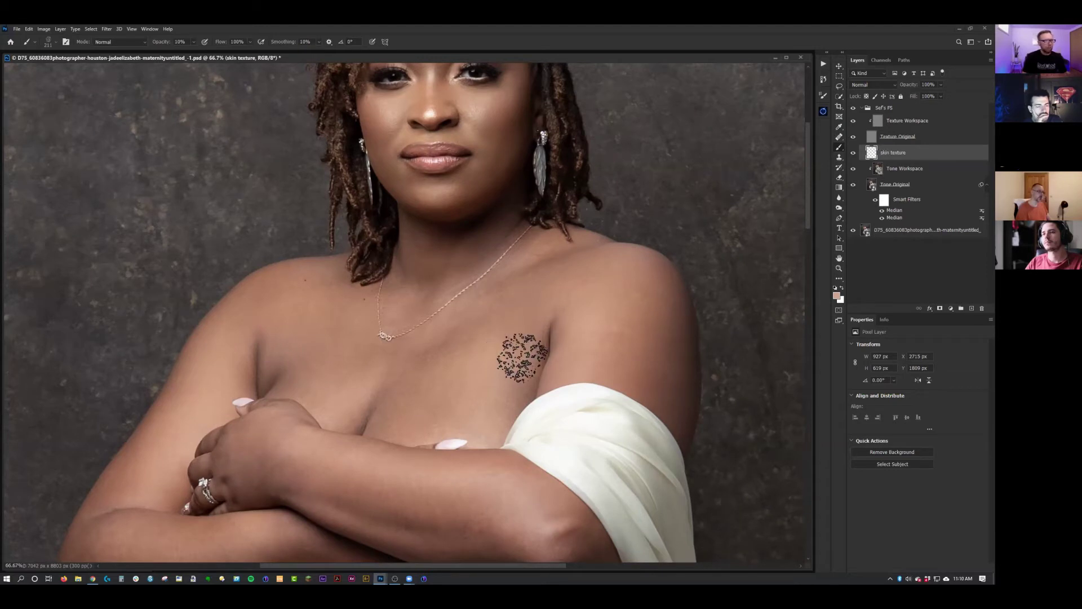
- Set the brush opacity to 50% and paint skin texture over both shoulders and upper arms, adjusting the brush size for each area
key(5)
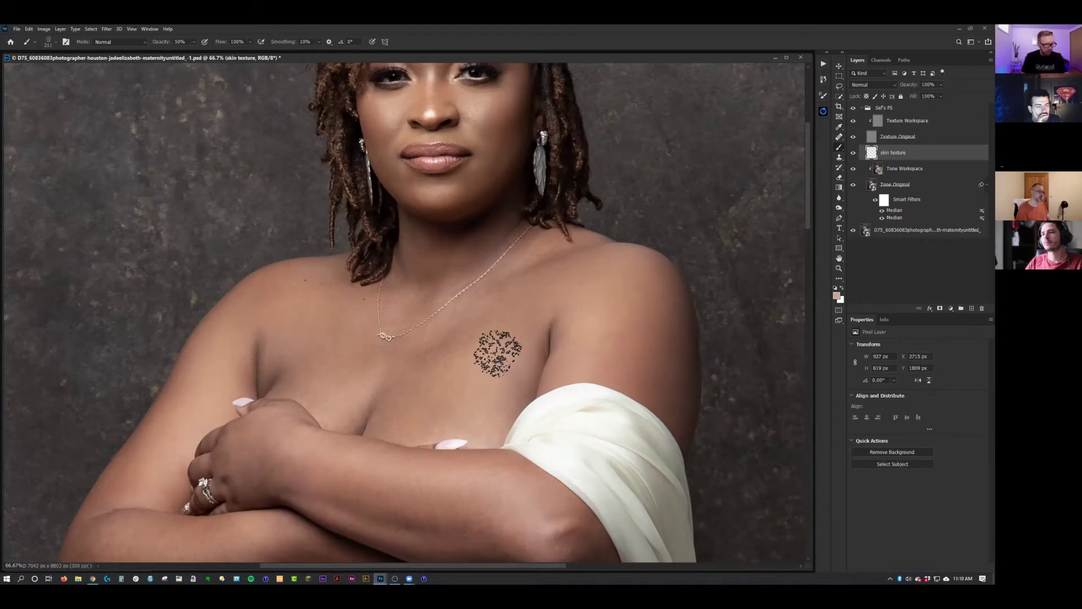
key([)
key([)
key([)
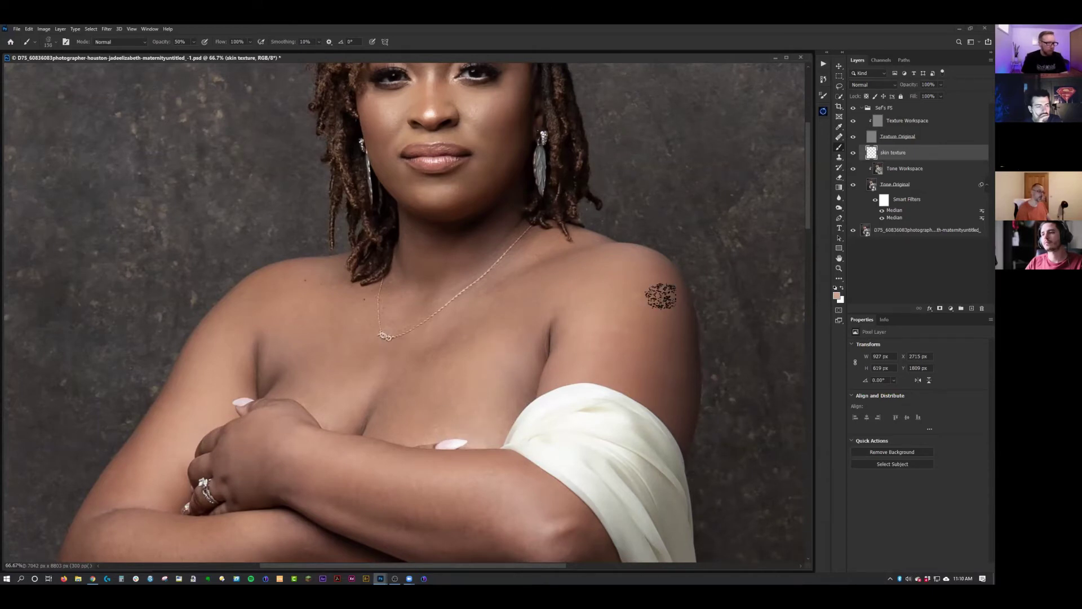
key(bracketleft)
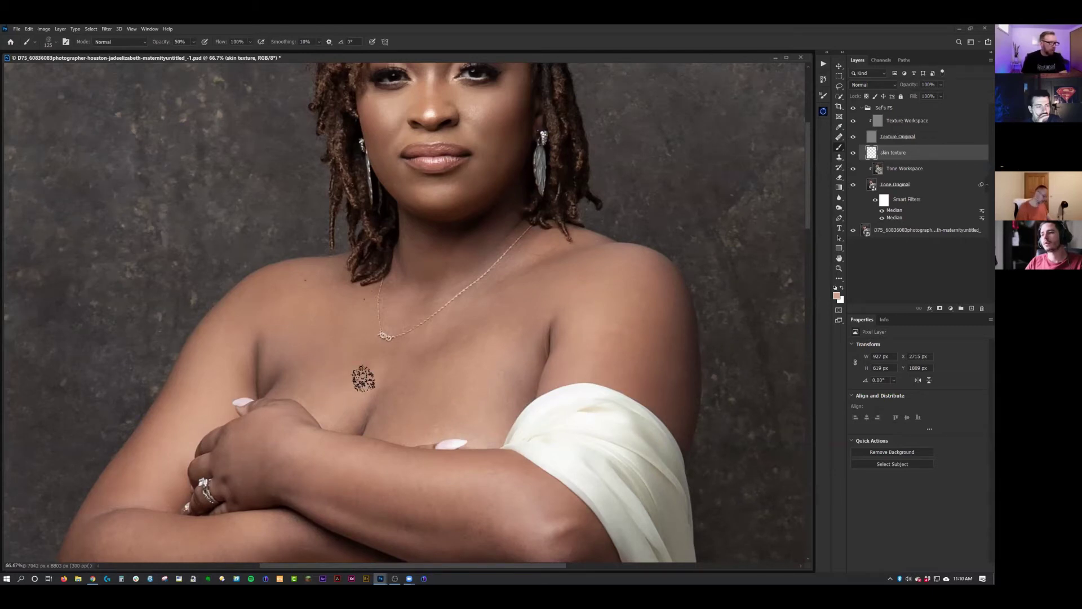
key(bracketright)
key(bracketright)
click(653, 275)
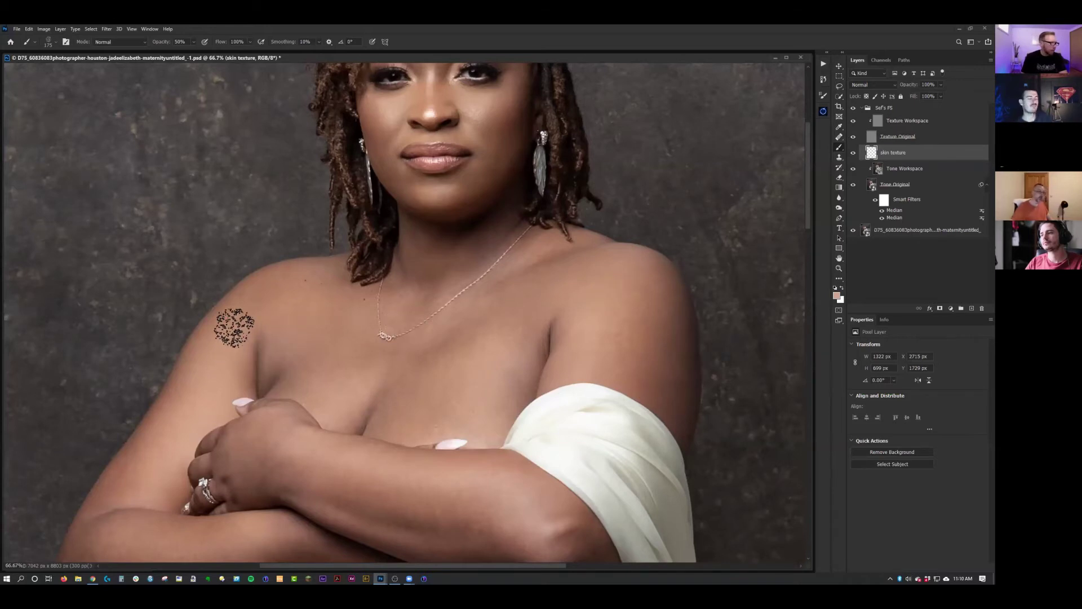
click(159, 487)
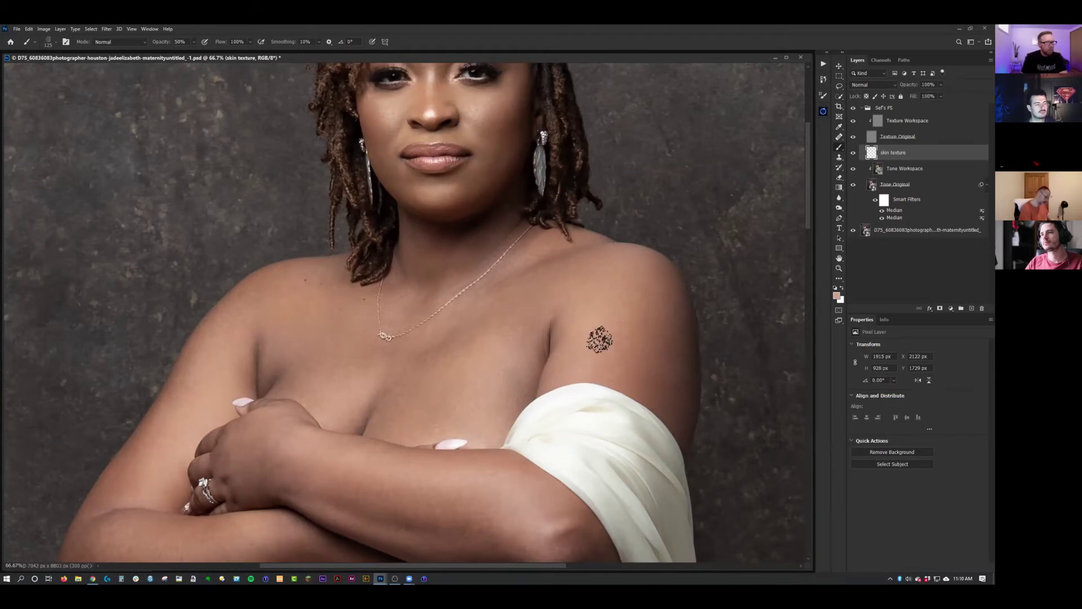
mouse_move(600, 339)
mouse_down()
mouse_move(626, 291)
mouse_move(603, 380)
mouse_move(587, 333)
mouse_up()
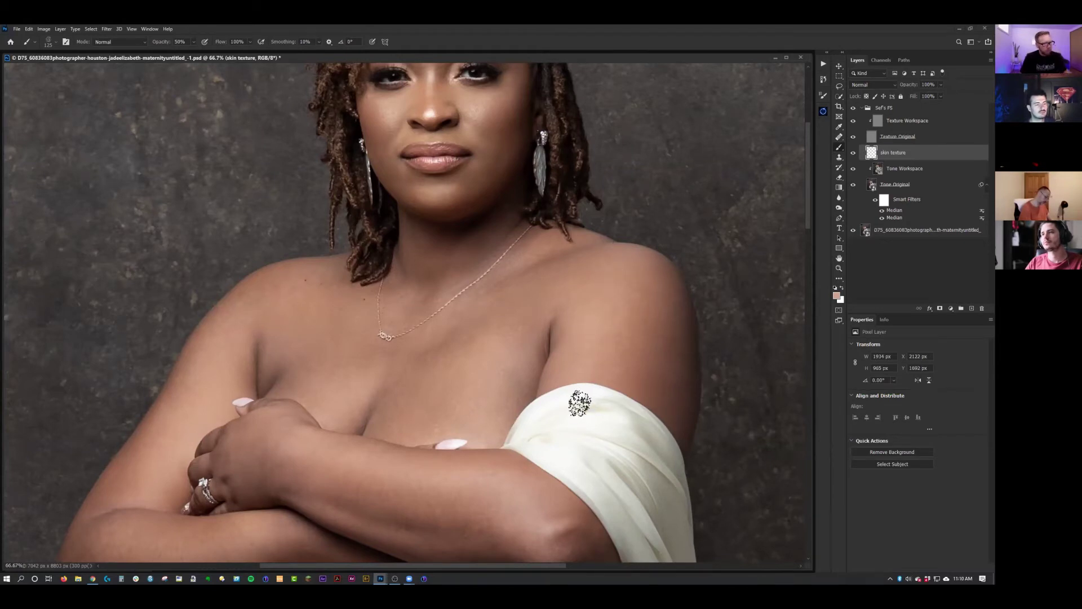
- Paint texture highlights on the shoulder beside the drape in white sampled from the fabric, and set the brush opacity to 20%
alt+click(576, 402)
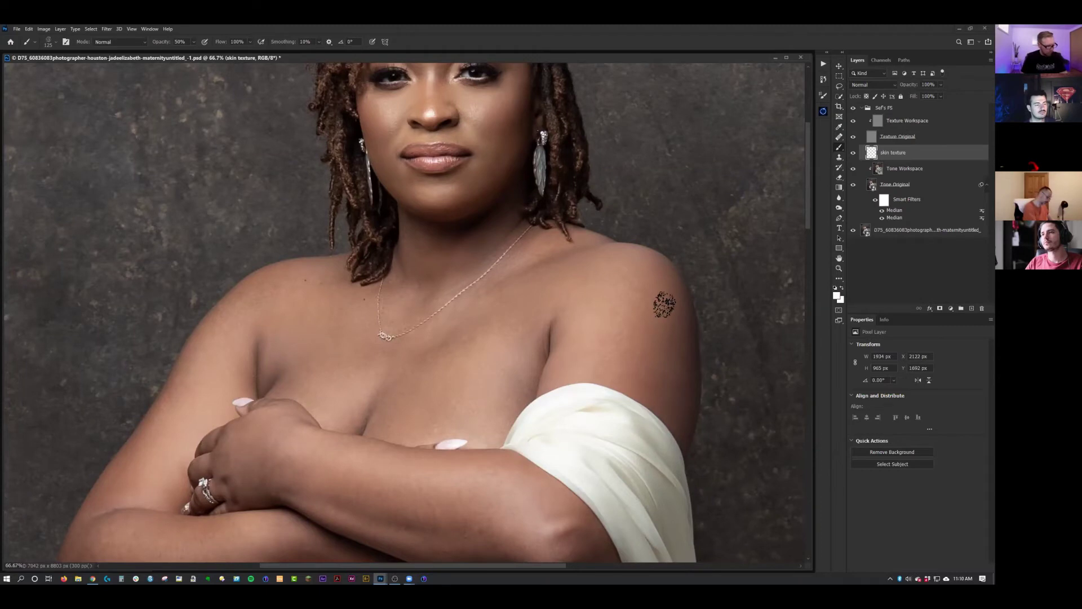
mouse_move(664, 305)
mouse_down()
mouse_move(623, 290)
mouse_move(616, 361)
mouse_move(637, 282)
mouse_move(650, 322)
mouse_move(632, 374)
mouse_move(697, 319)
mouse_move(666, 316)
mouse_move(632, 273)
mouse_move(686, 342)
mouse_up()
key(2)
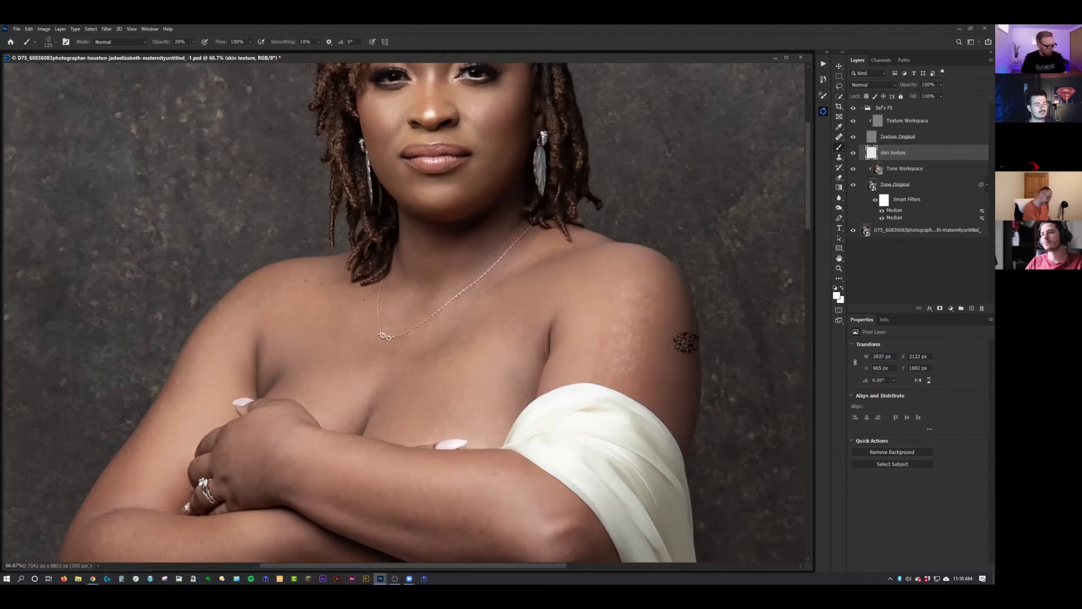
- Sample darker and lighter skin tones around the upper arm and chest and paint blended texture over the shoulder beside the drape
key(alt)
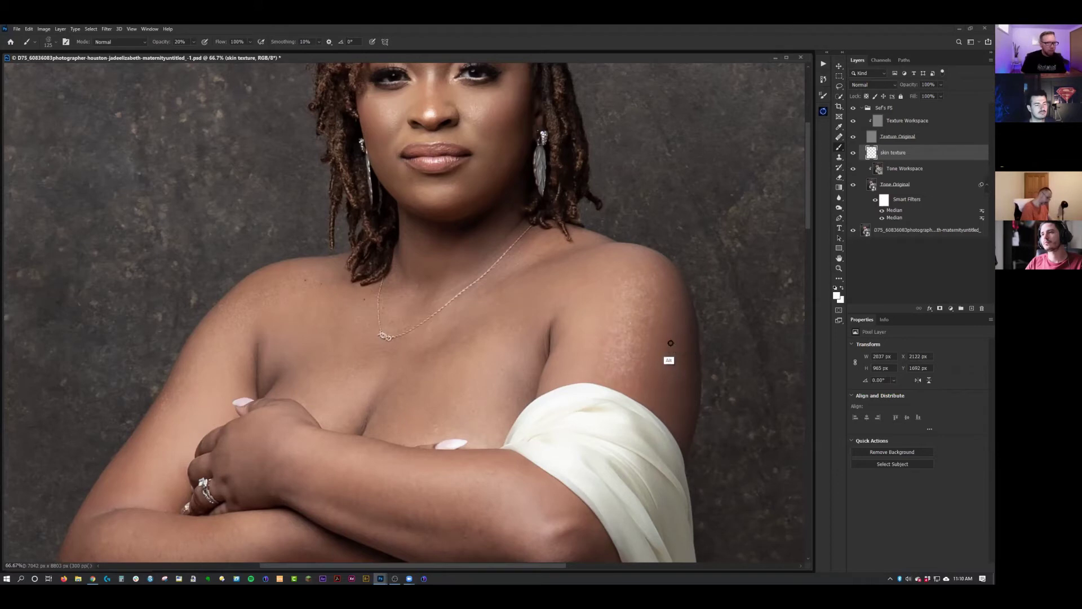
alt+click(671, 343)
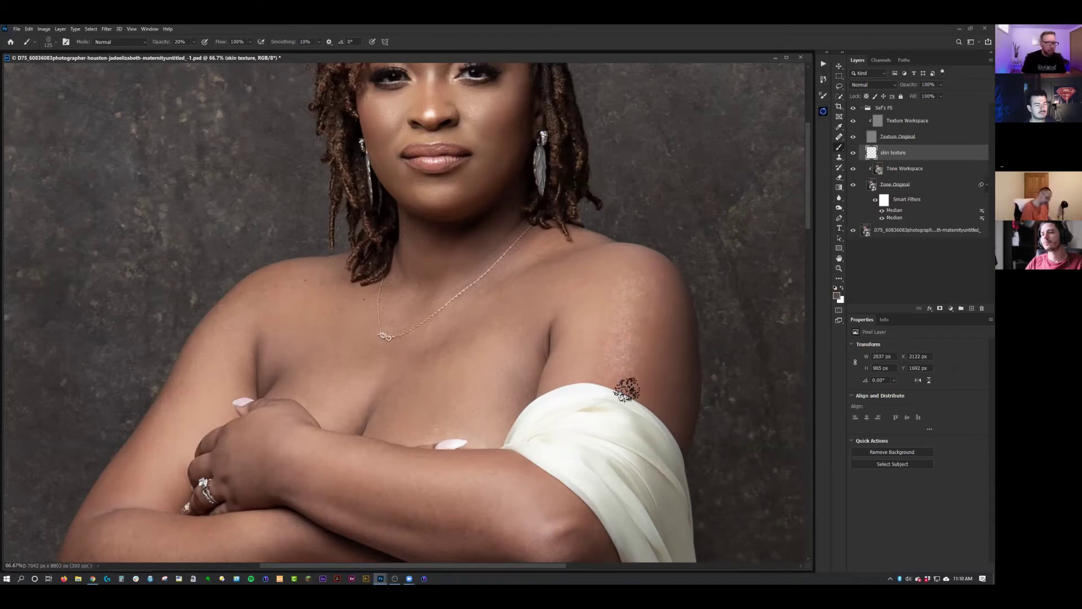
alt+click(581, 322)
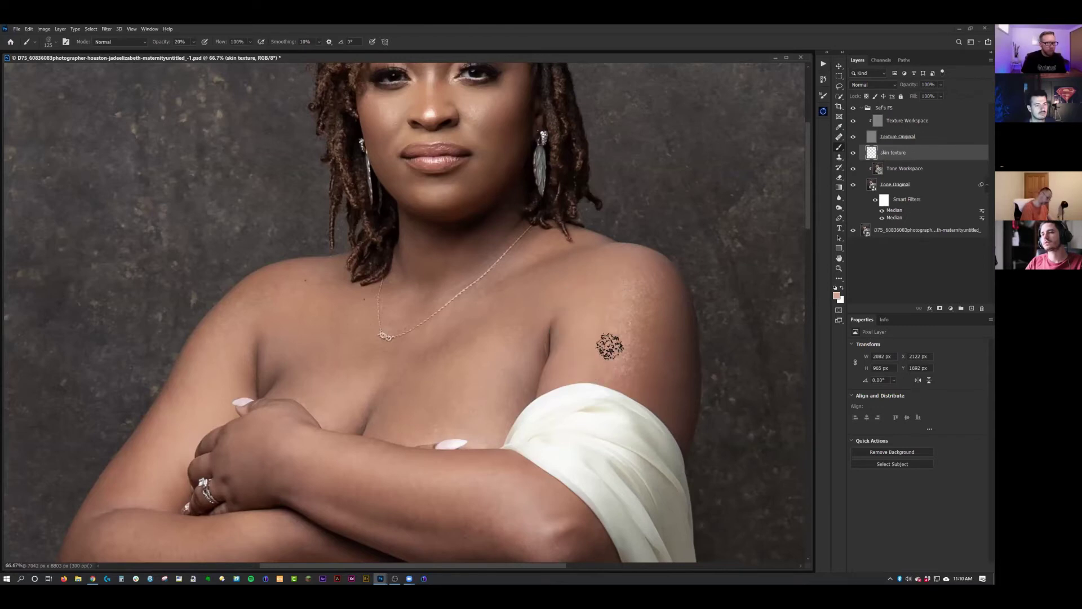
alt+click(573, 268)
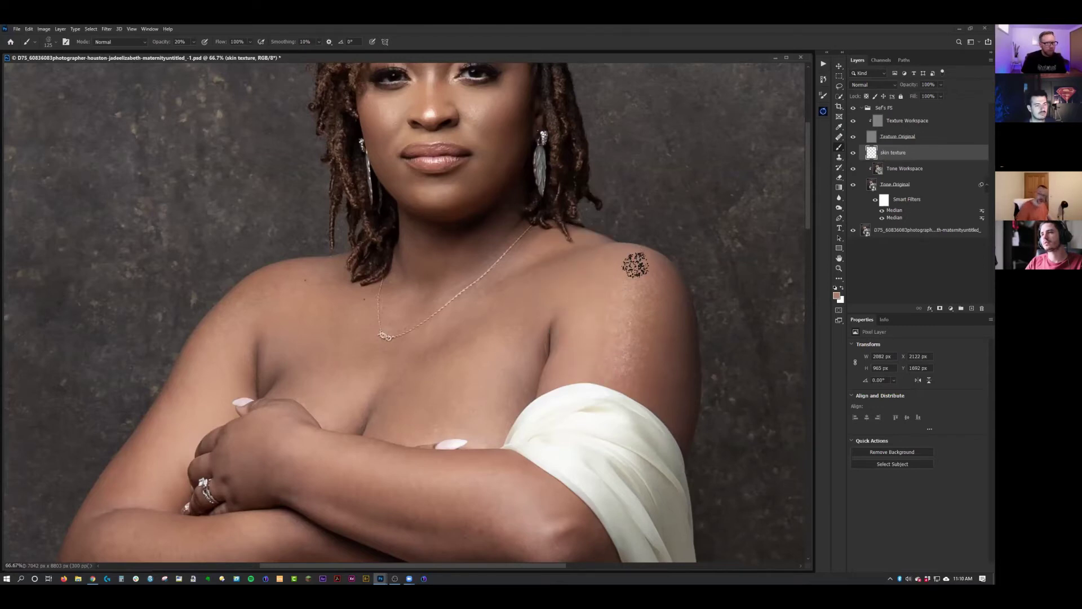
mouse_move(635, 265)
mouse_down()
mouse_move(603, 338)
mouse_move(654, 278)
mouse_move(653, 293)
mouse_up()
alt+click(652, 265)
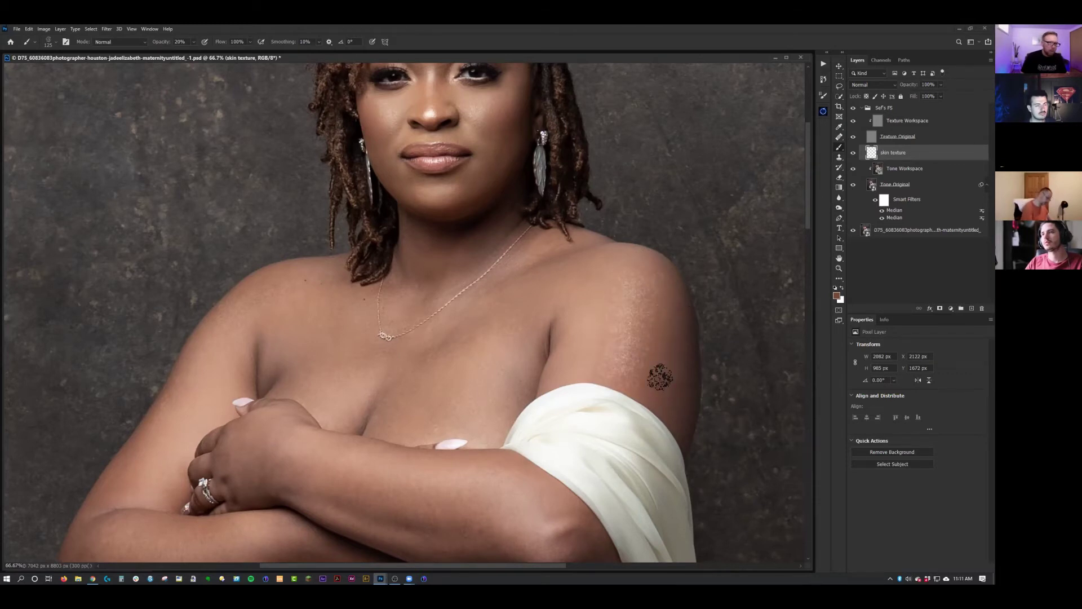
- Compare the portrait with the skin texture layer hidden and shown at 50% and 25% zoom
key(ctrl+minus)
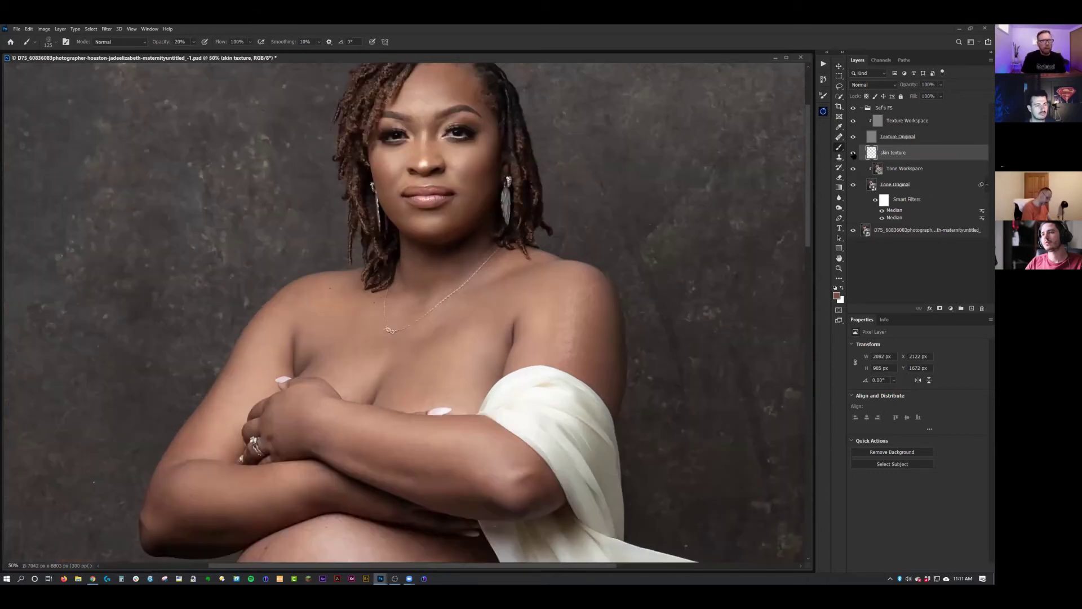
click(854, 152)
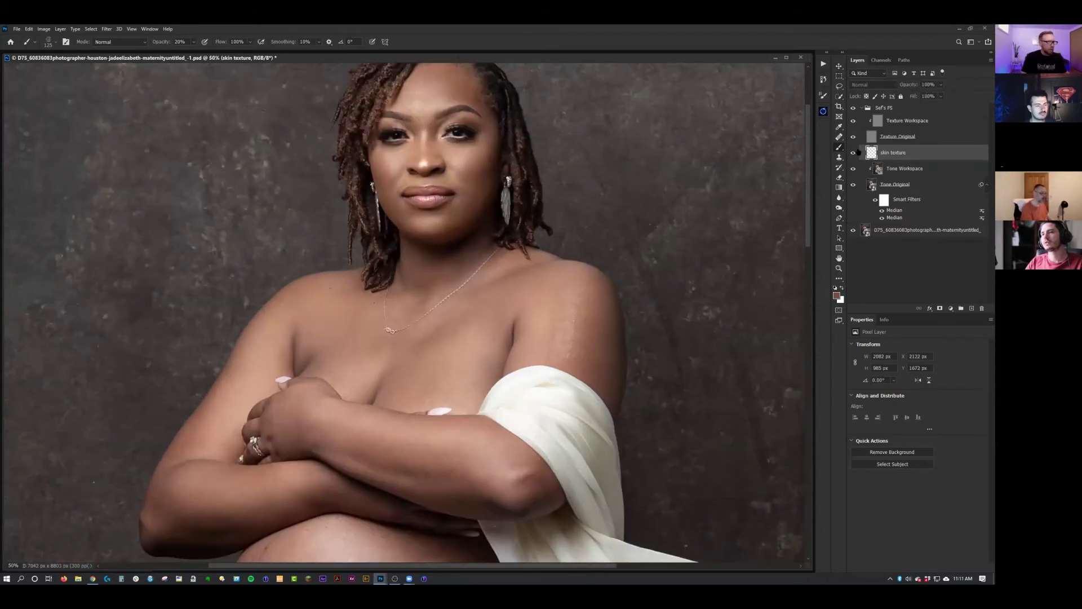
key(ctrl+minus)
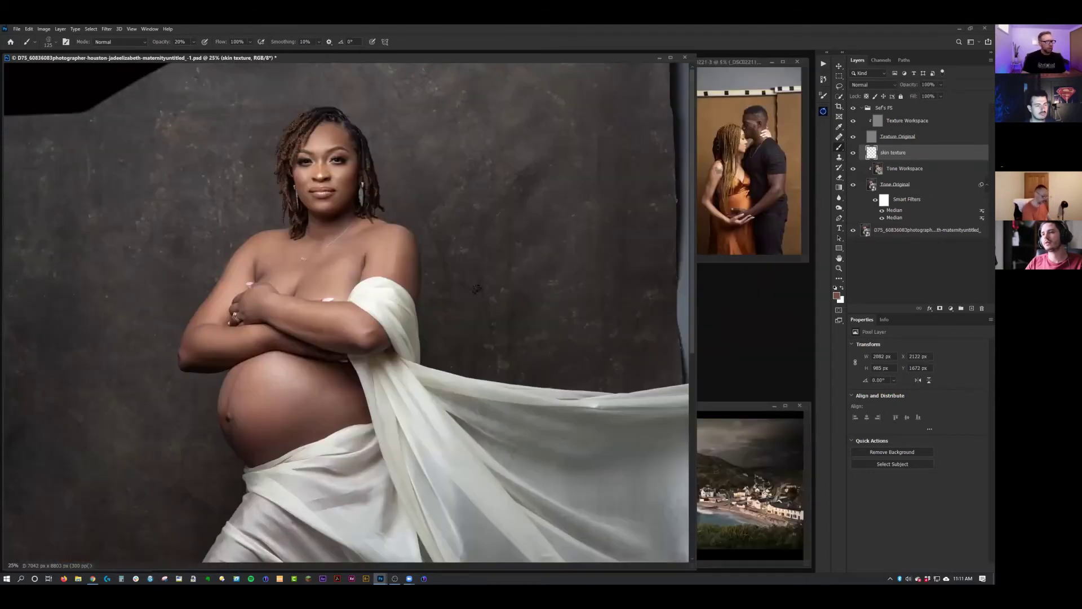
click(853, 153)
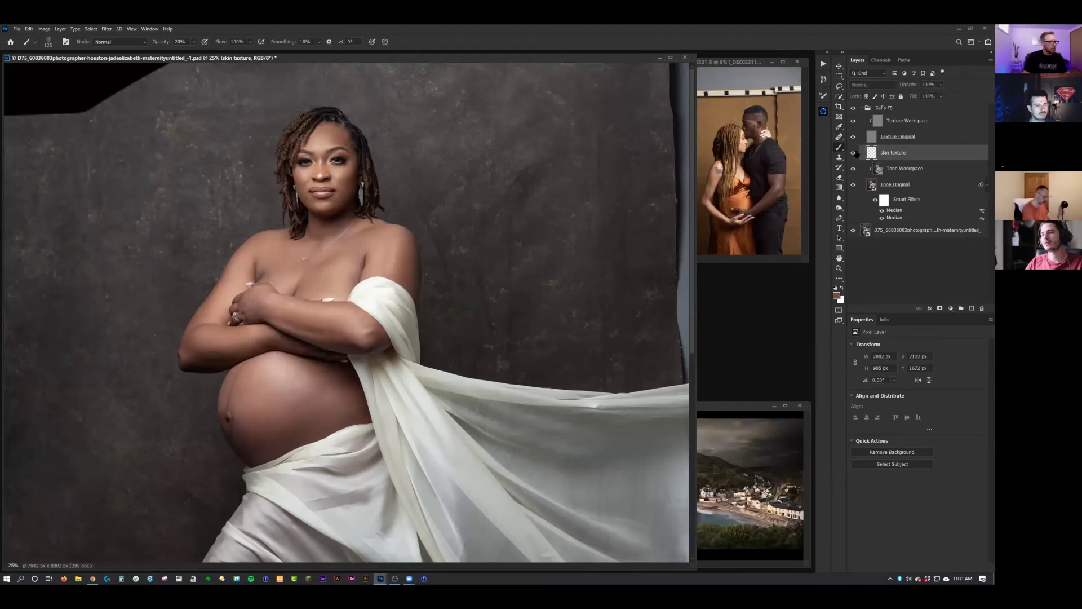
click(853, 153)
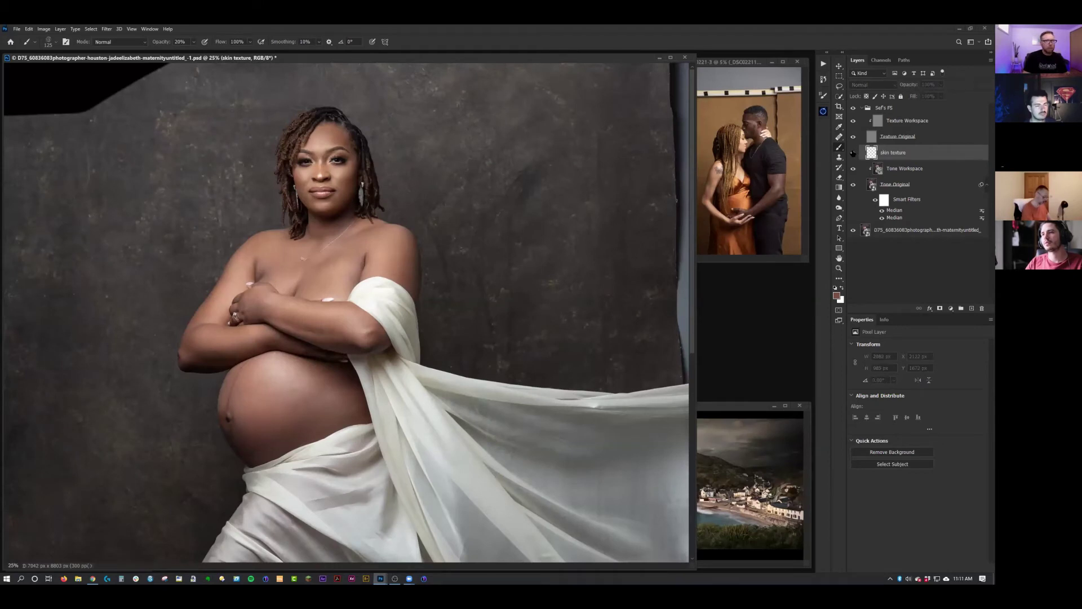
click(854, 153)
click(854, 153)
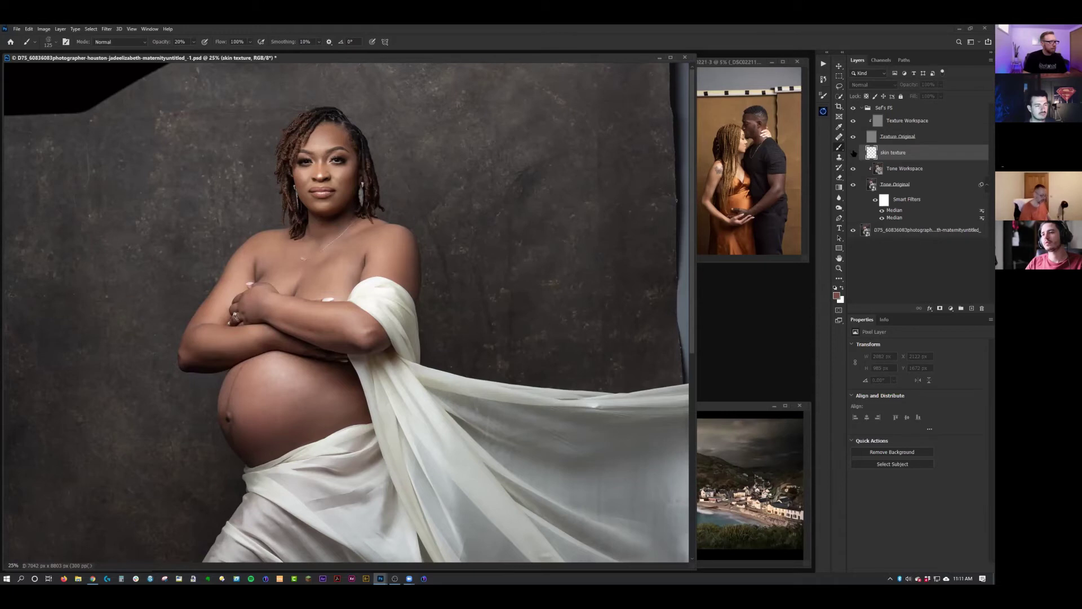
click(854, 153)
- Compare the skin texture layer hidden and shown up close on the upper body, with and without the Texture Original layer
key(ctrl+plus)
key(ctrl+plus)
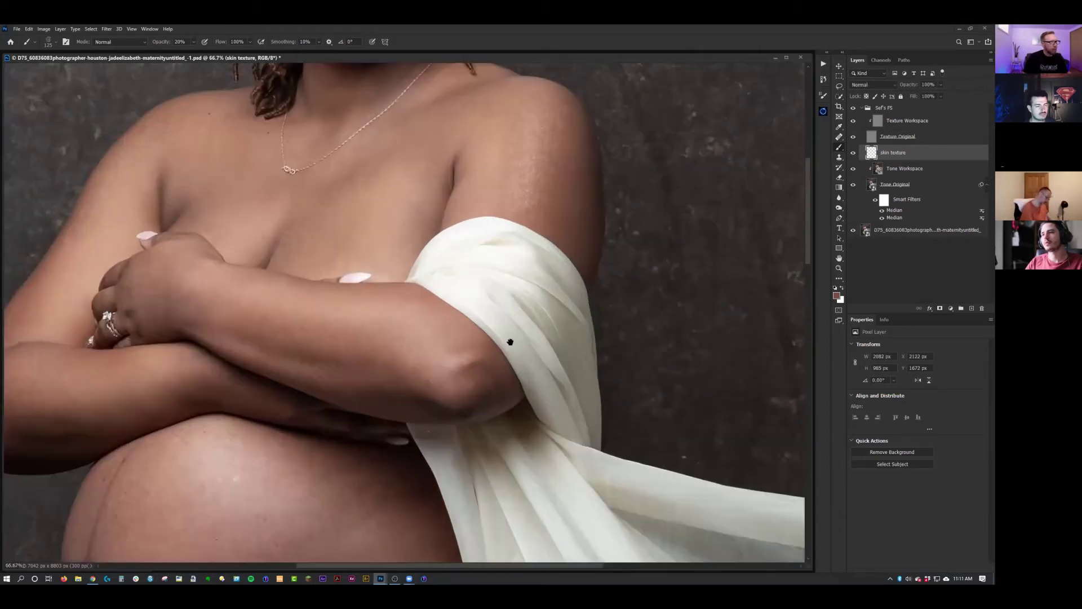
key(ctrl+plus)
click(854, 153)
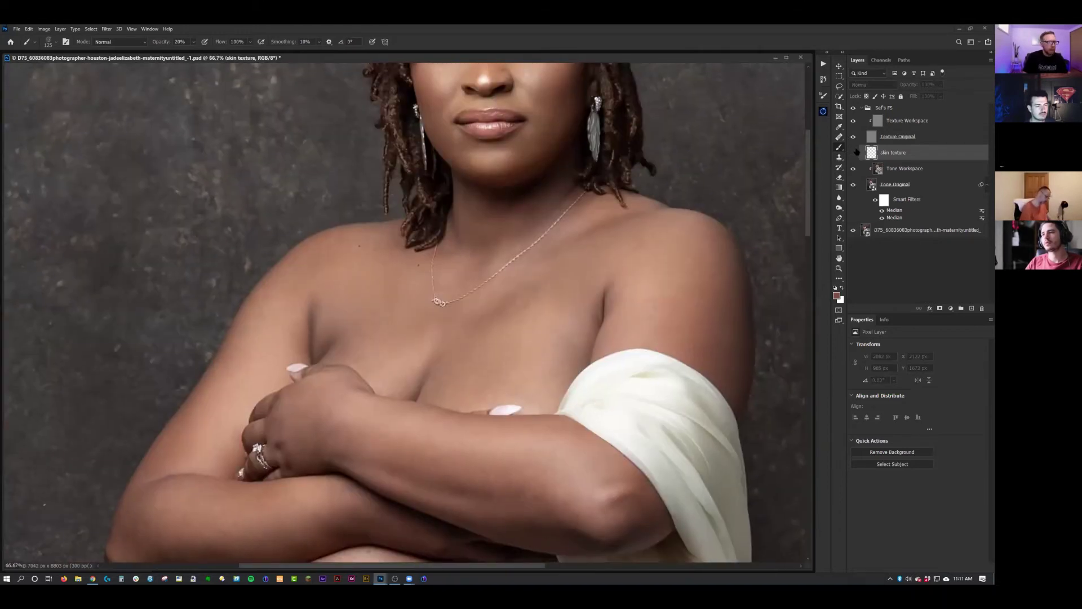
click(854, 153)
key(ctrl+plus)
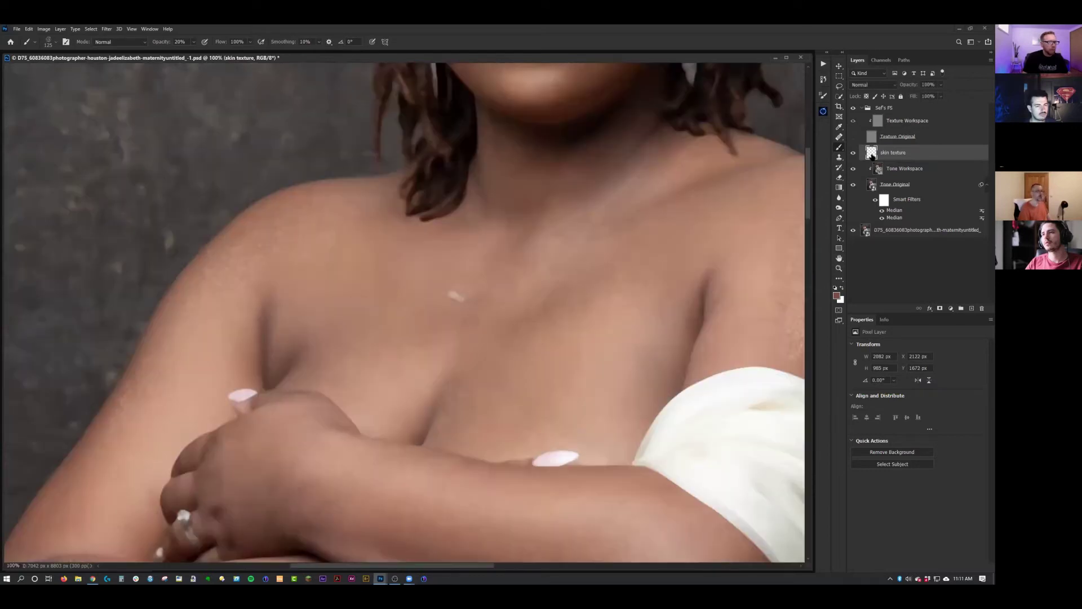
click(853, 153)
click(854, 153)
- Examine the full portrait at reduced size with the Texture Original layer hidden, and reposition its document window among the other images
key(ctrl+minus)
key(ctrl+minus)
key(ctrl+minus)
key(ctrl+minus)
key(ctrl+minus)
key(ctrl+minus)
key(ctrl+minus)
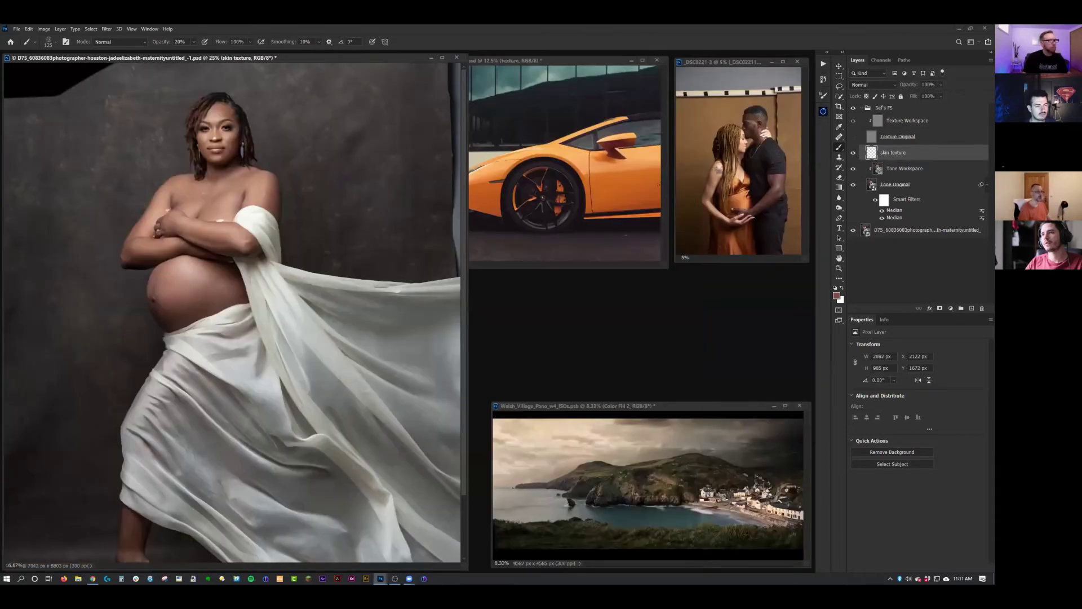
drag(160, 60, 367, 119)
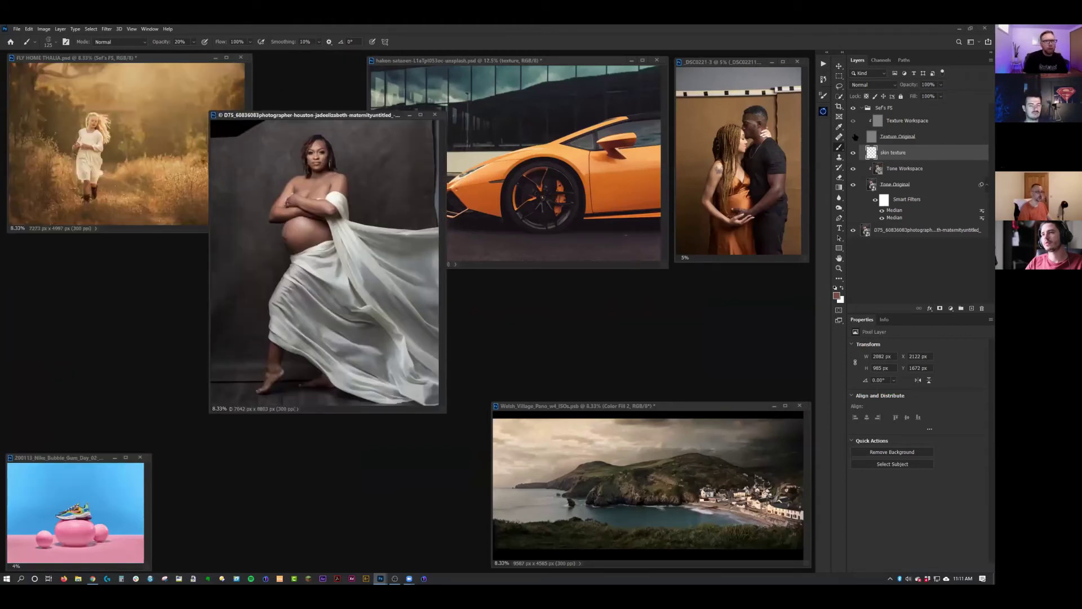
- Examine the belly and draped fabric at 33.3% zoom with the Texture Original layer shown again
key(ctrl+plus)
key(ctrl+plus)
key(ctrl+plus)
key(ctrl+plus)
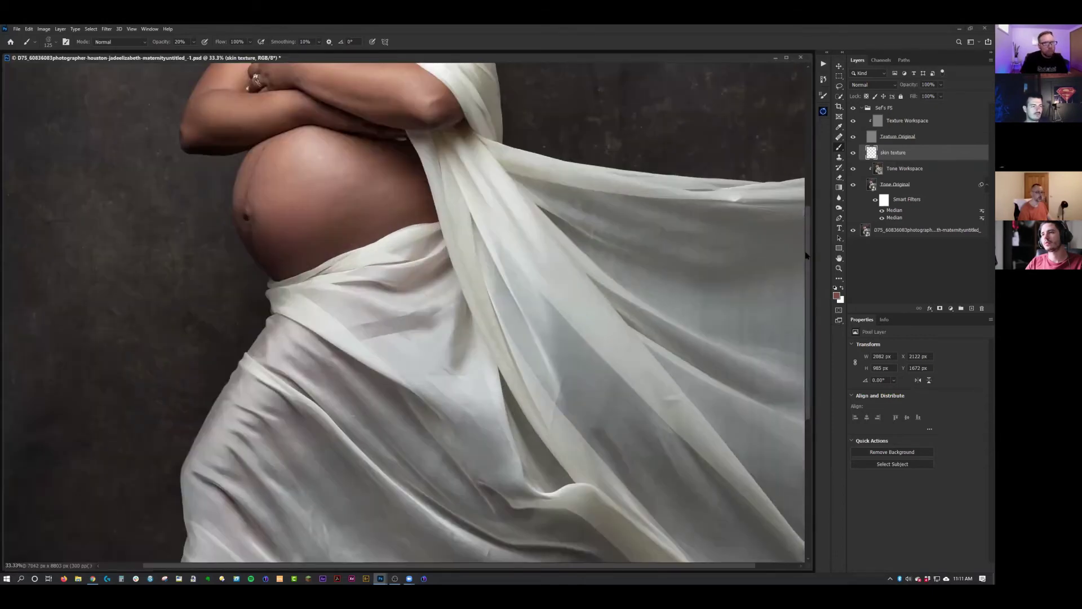
drag(807, 255, 808, 211)
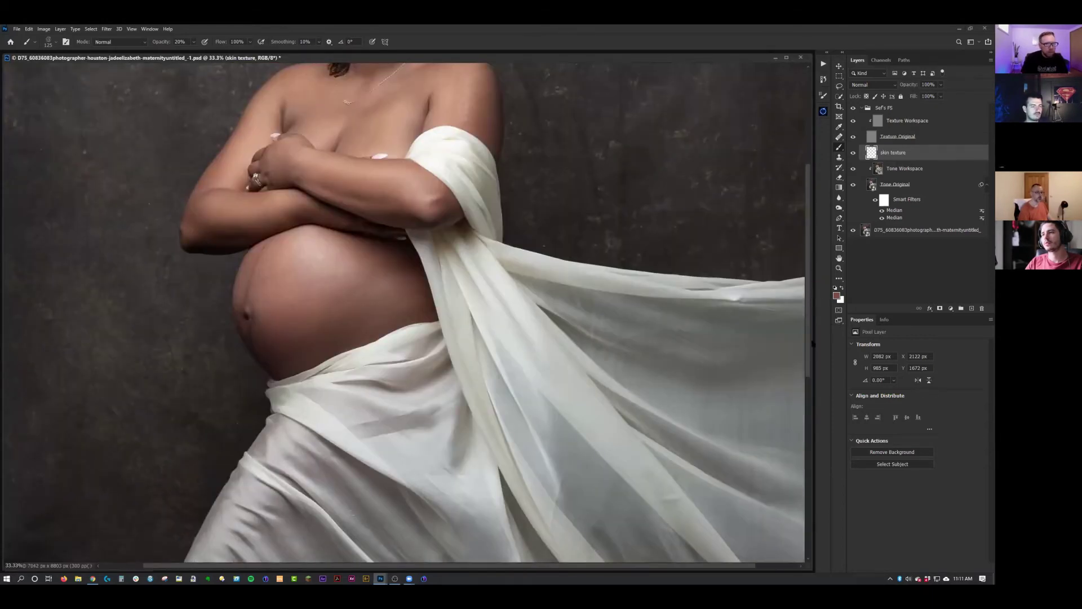
- Blend out the small creases in the thigh fabric on the Tone Workspace layer with the Mixer Brush at 50% wetness
drag(808, 342, 809, 449)
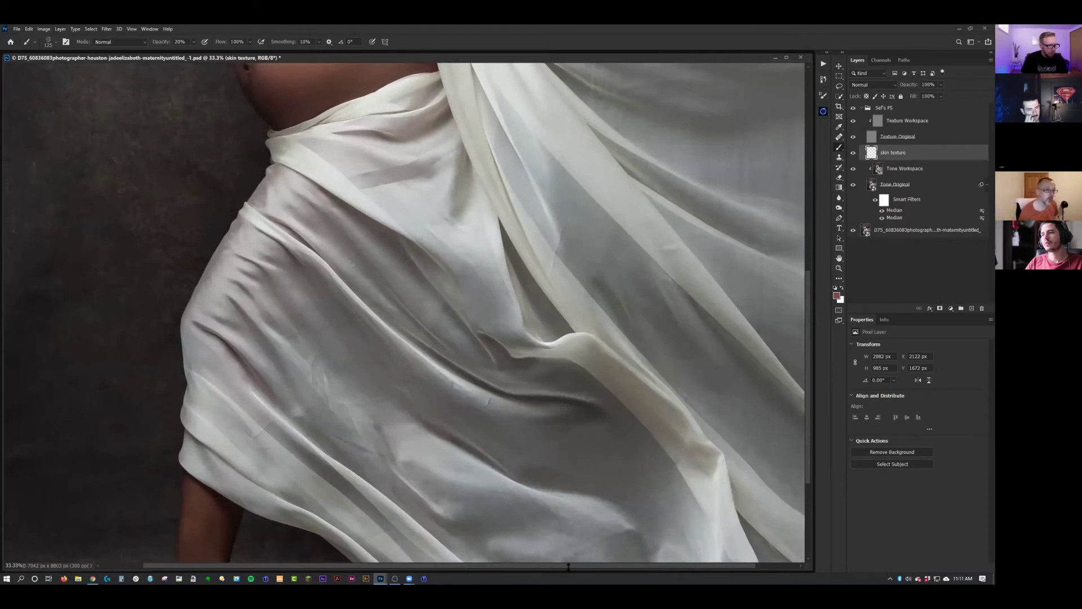
drag(569, 567, 568, 565)
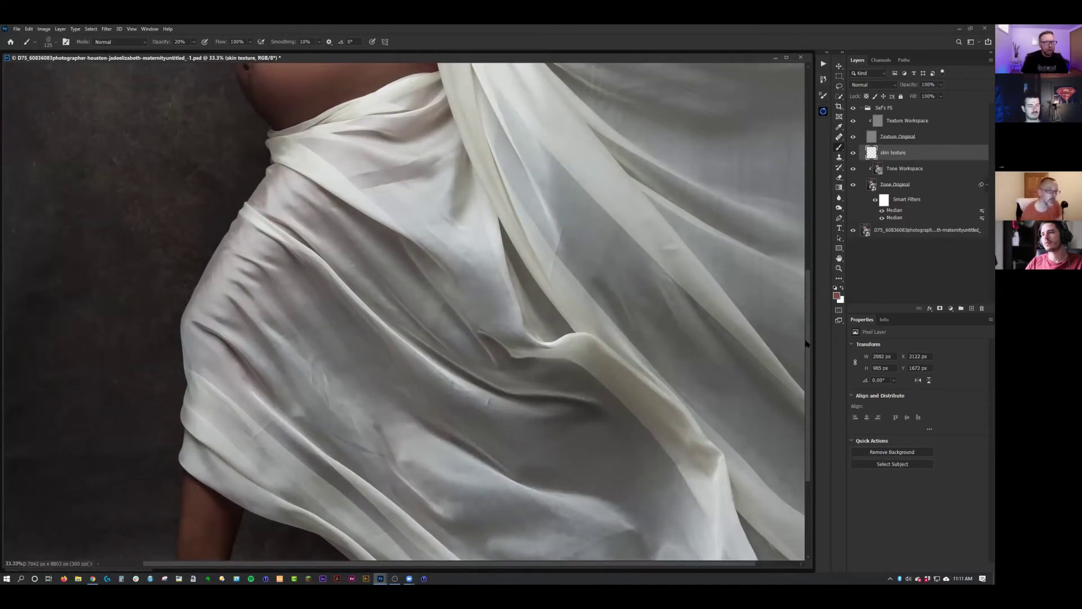
scroll(809, 397, down, 5)
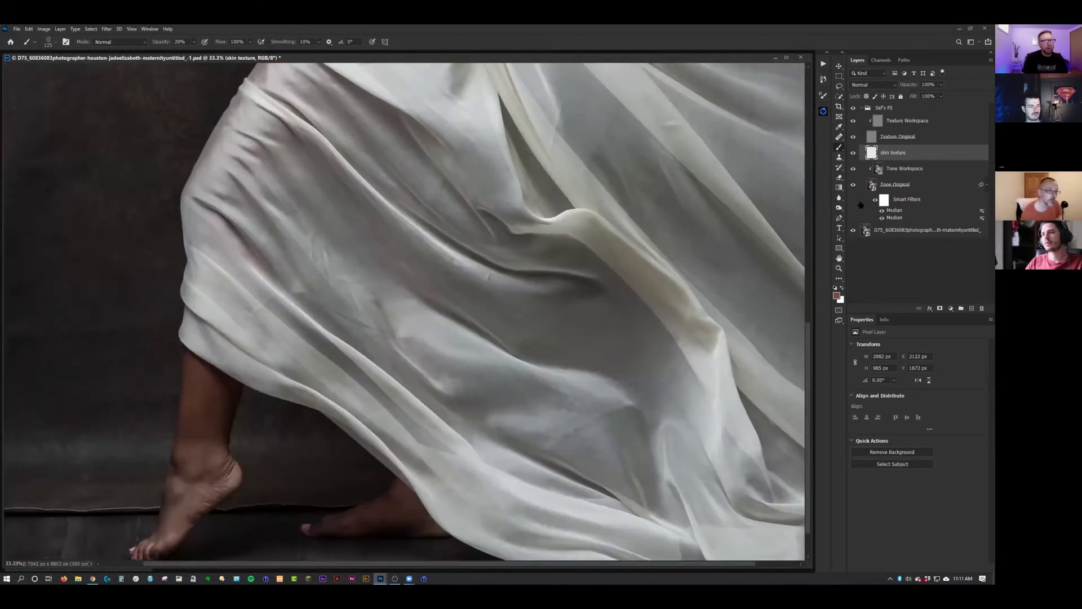
key(ctrl+plus)
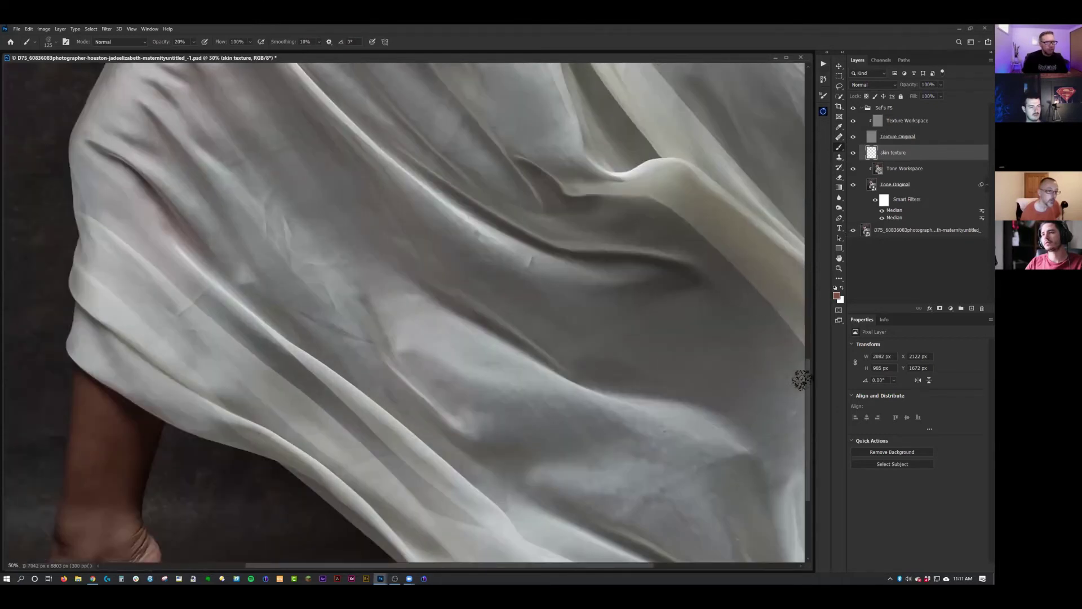
scroll(808, 386, up, 4)
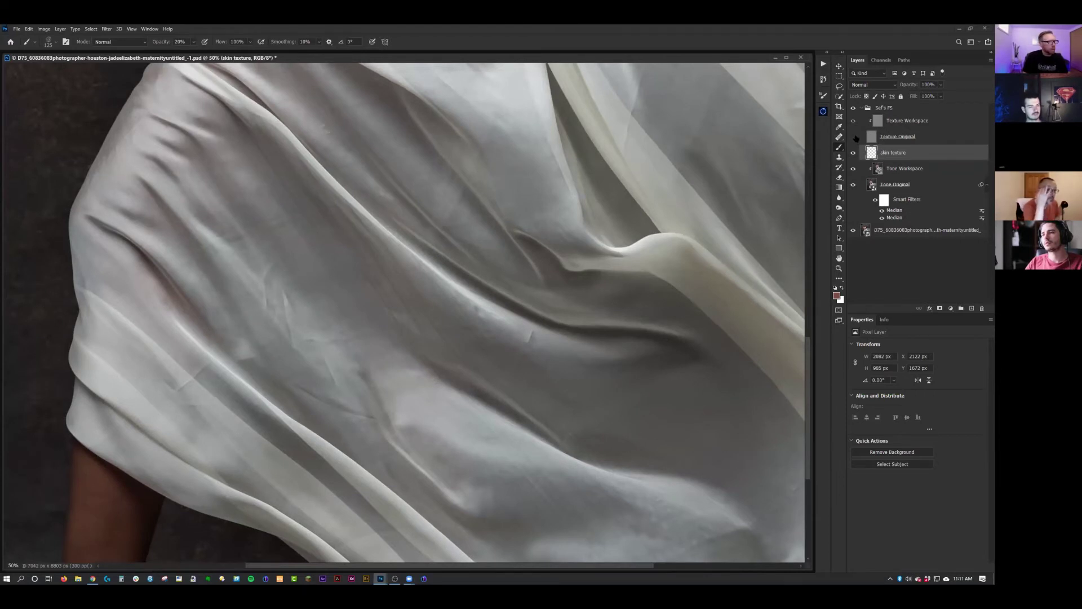
click(903, 169)
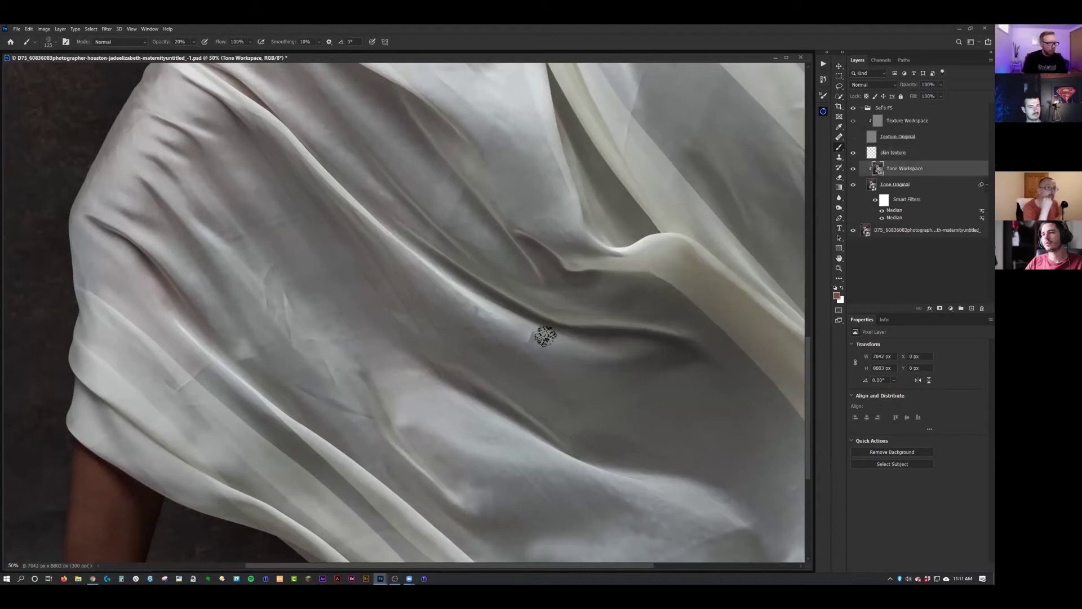
key(shift+b)
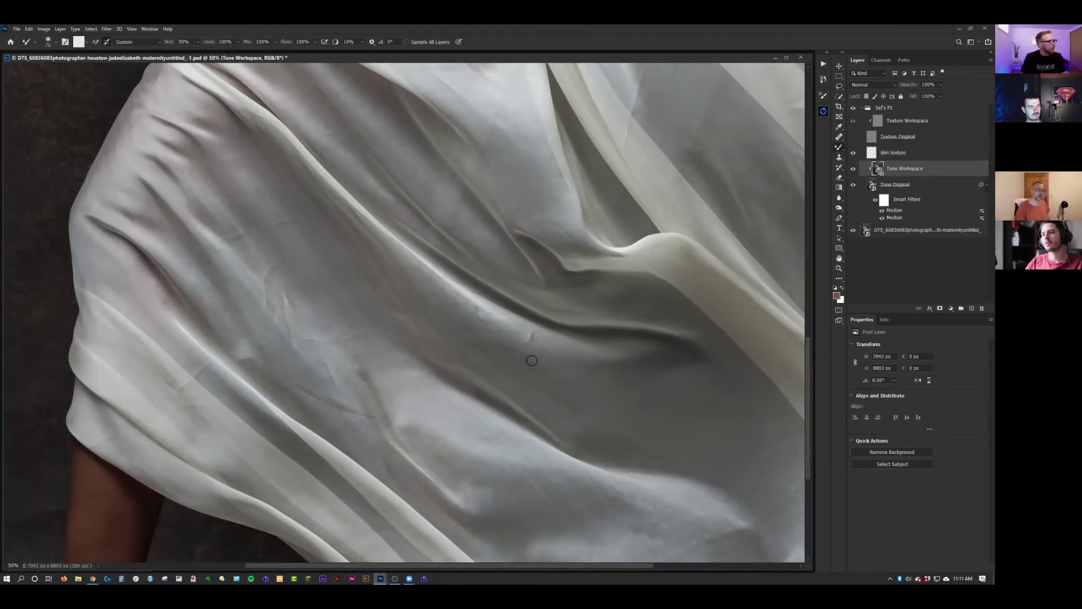
key(bracketright)
key(bracketright)
key(bracketright)
key(bracketright)
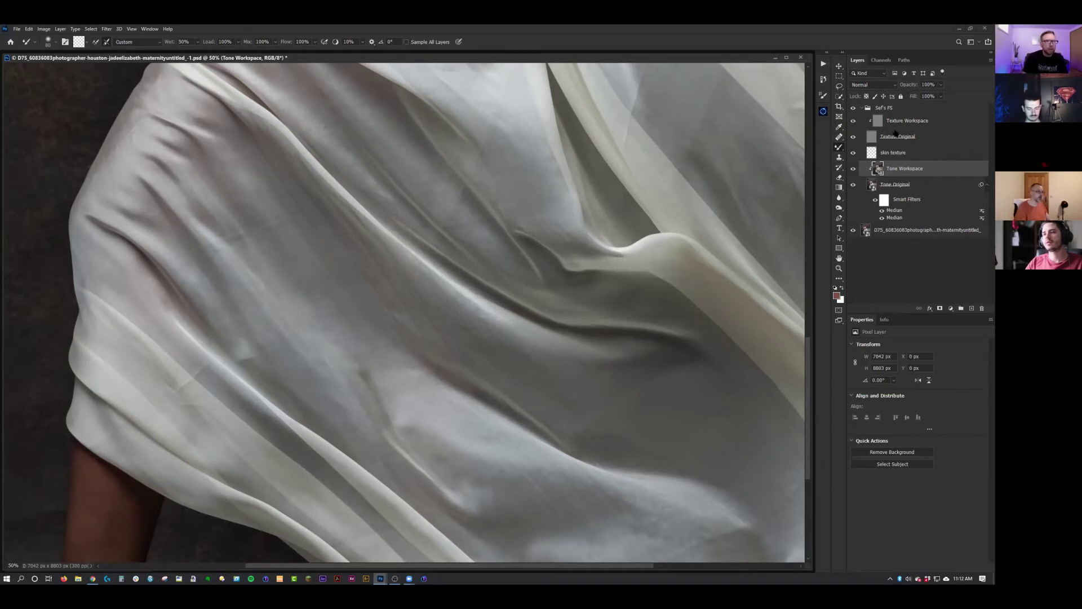
- Compare the draped thigh fabric with the Tone Workspace layer hidden and shown
key(bracketright)
key(bracketright)
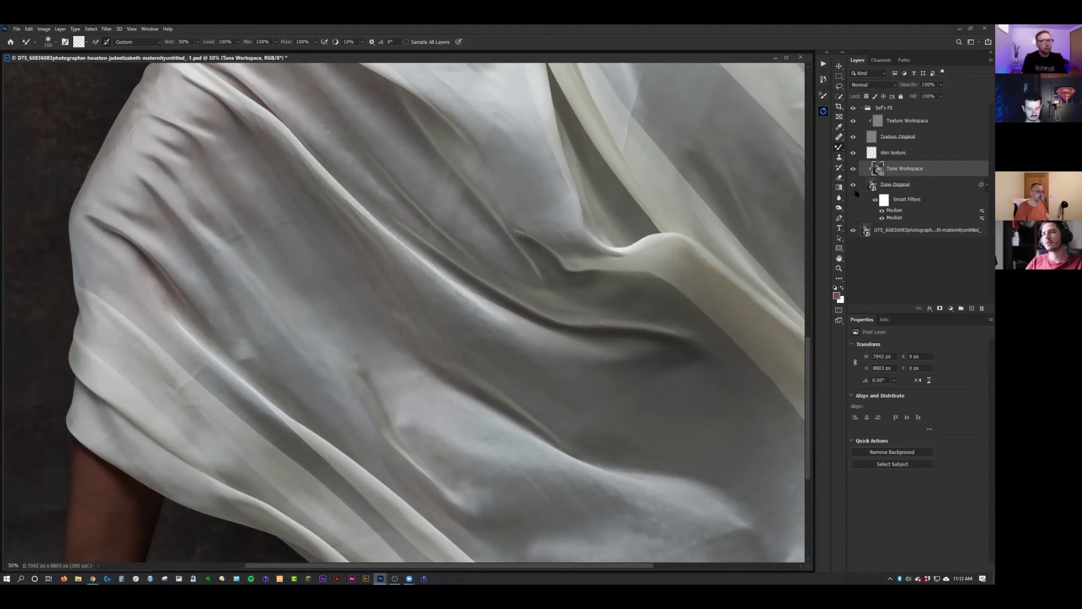
click(854, 170)
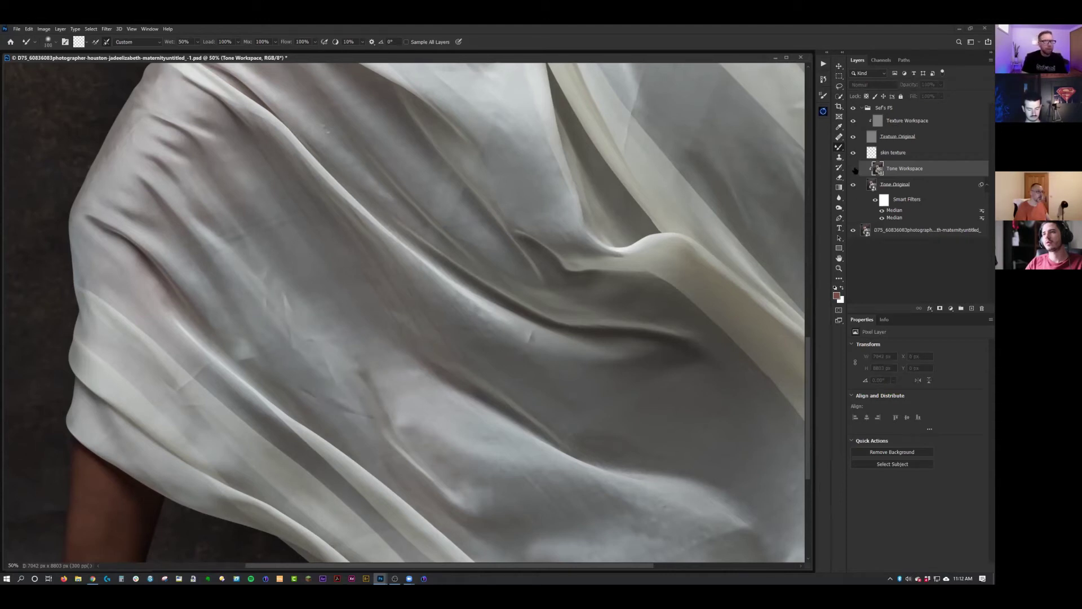
click(854, 169)
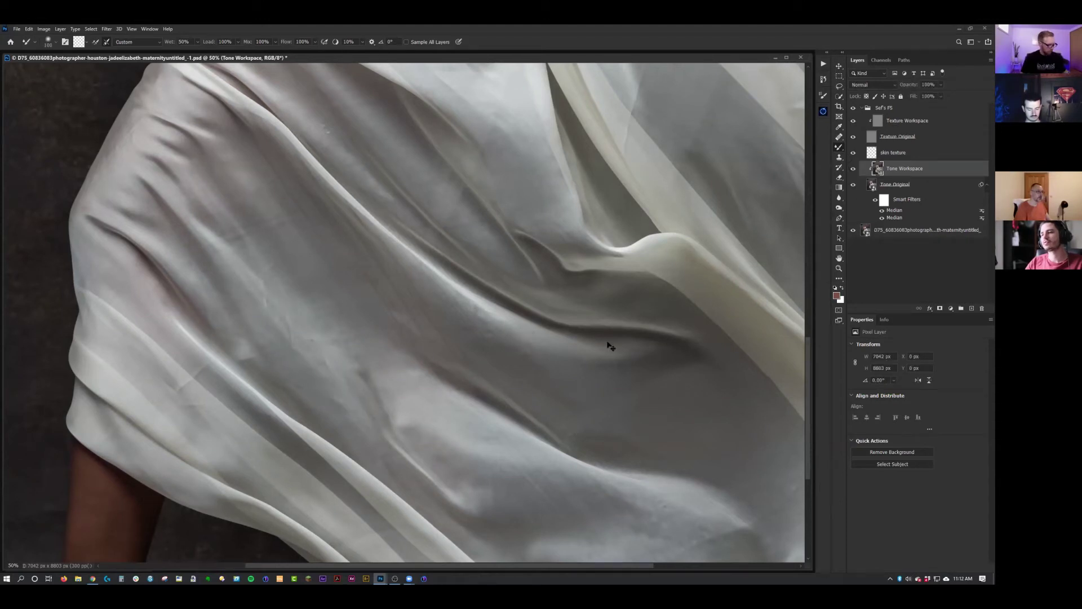
- Smooth the remaining wrinkles and uneven tones across the lower drape with a larger Mixer Brush at 25% zoom
key(ctrl+minus)
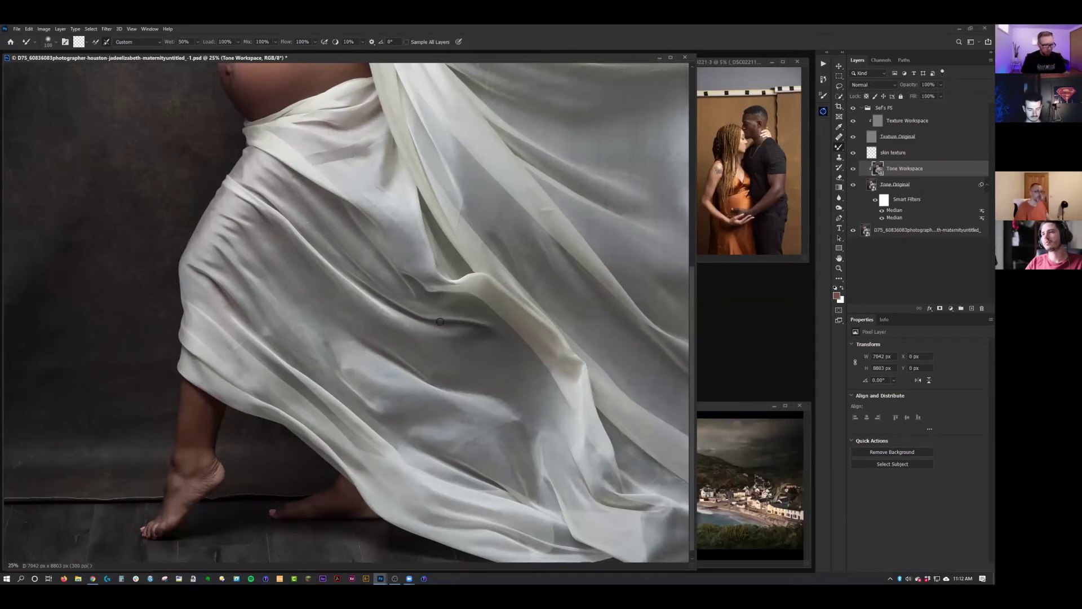
key(bracketright)
key(bracketright)
key(bracketright)
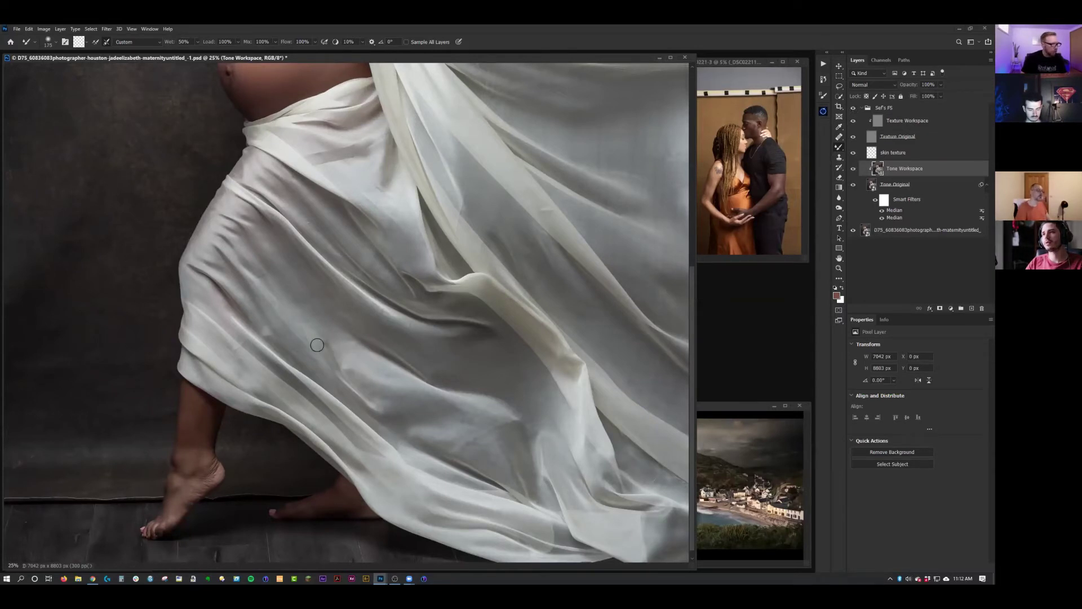
key(bracketleft)
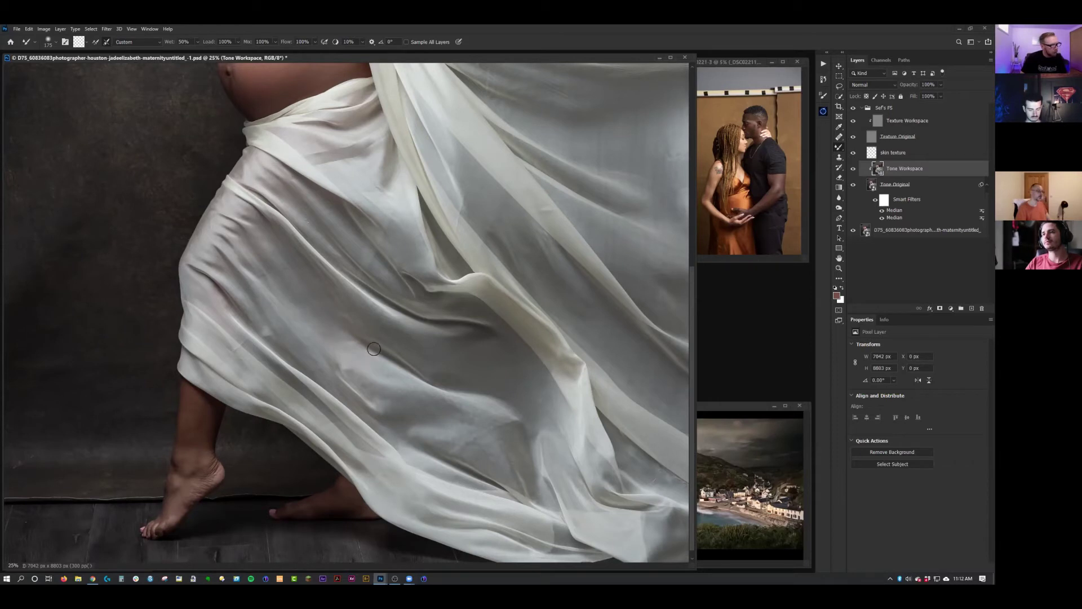
key(bracketleft)
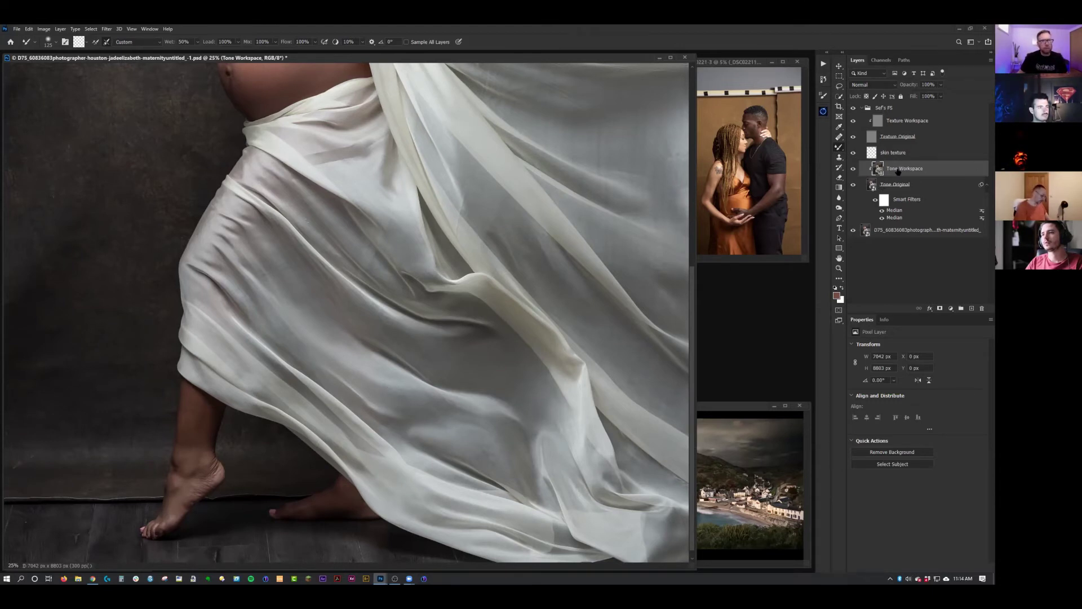
- Add a layer mask to Tone Workspace and set up the regular Brush with black and the Soft Round Pressure Size preset
click(940, 309)
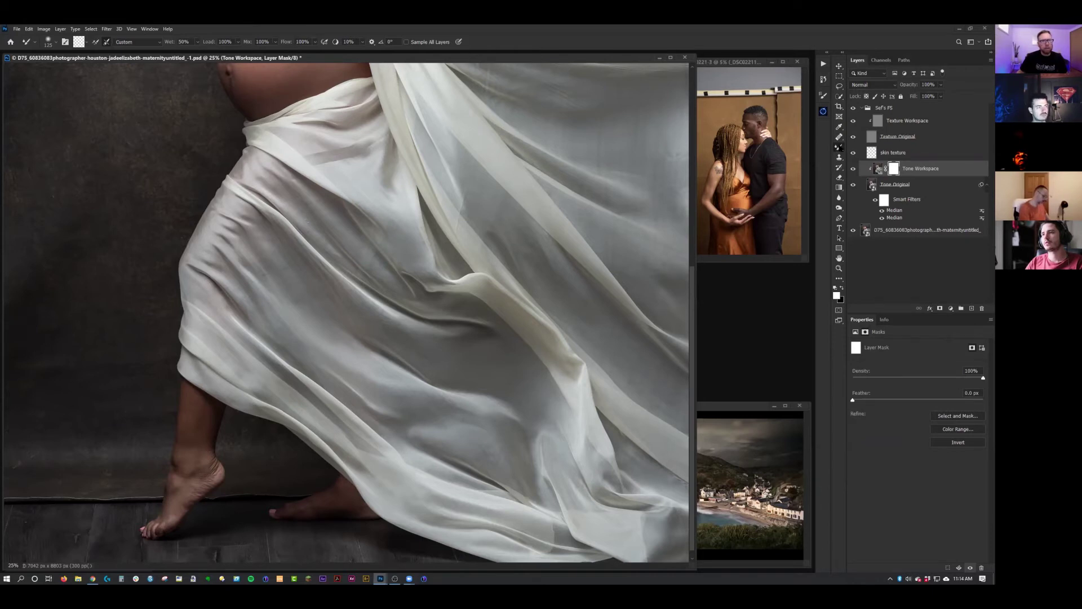
key(shift+b)
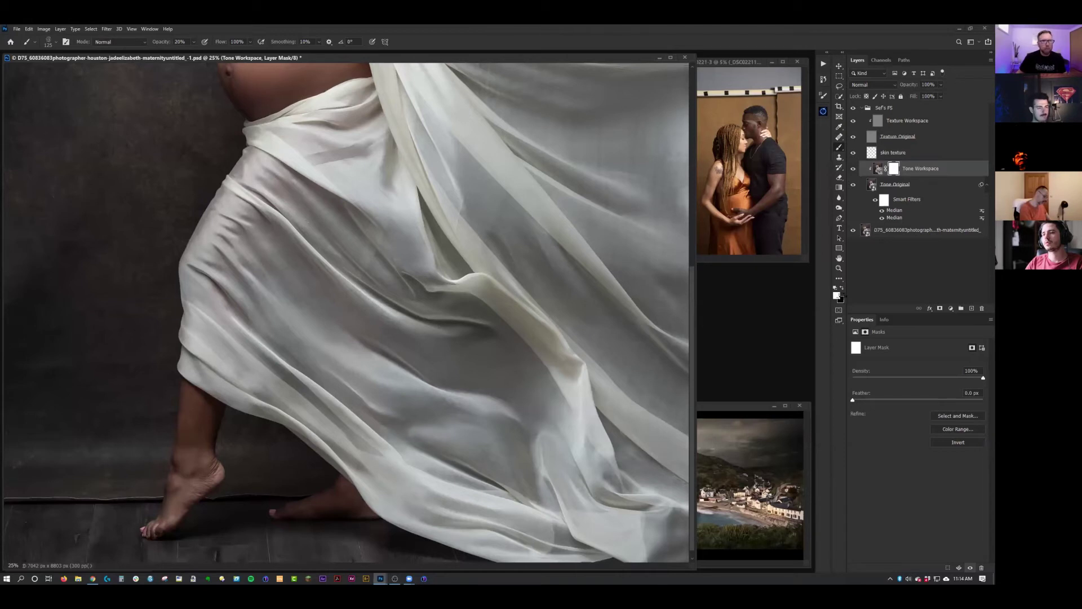
key(x)
right_click(381, 382)
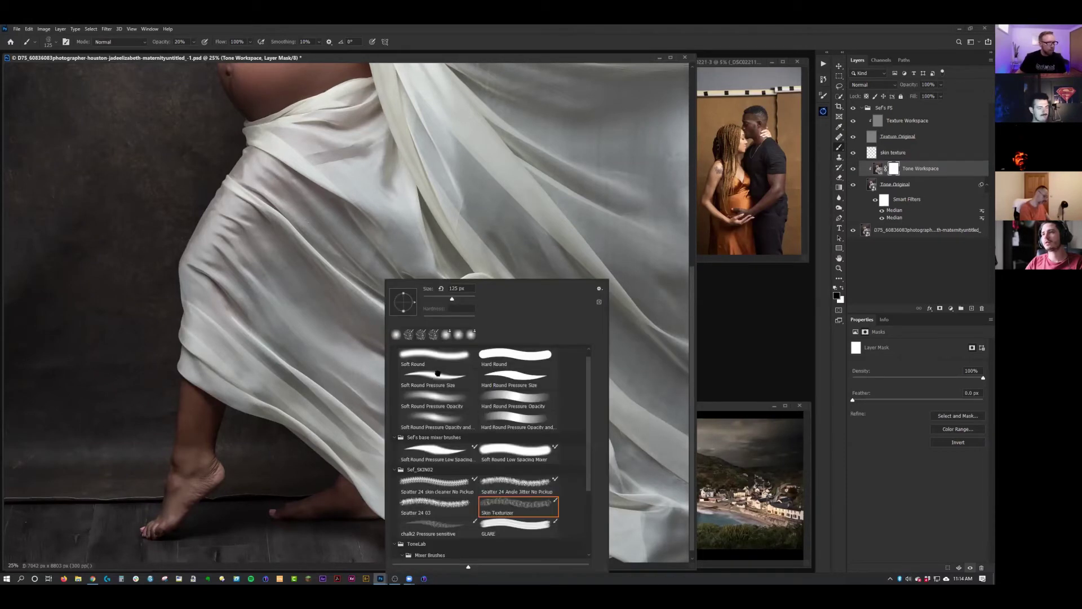
click(438, 375)
click(692, 293)
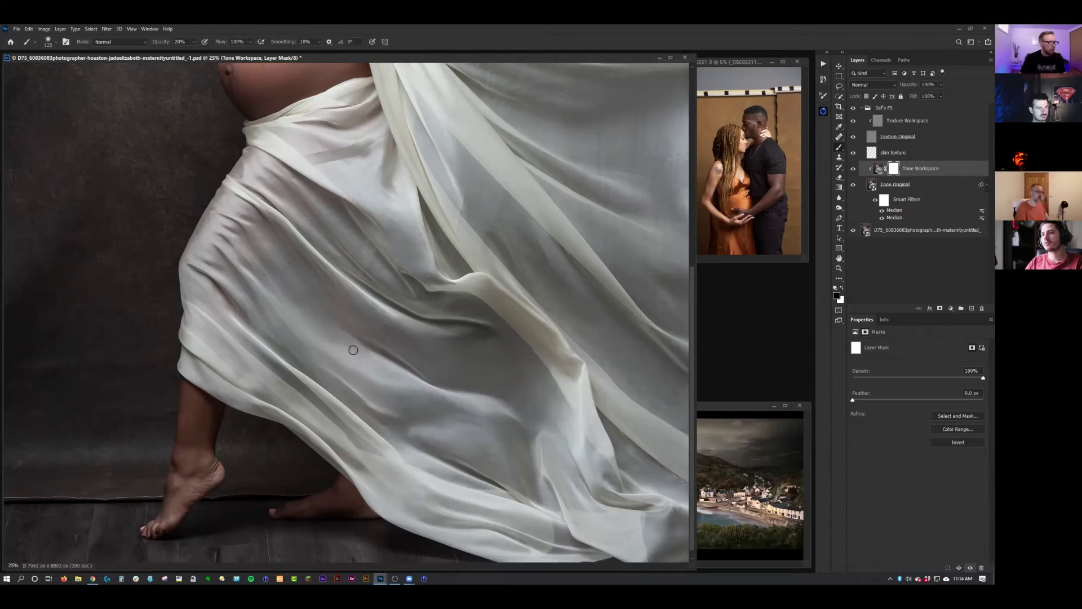
- Brush over the thigh fabric on the mask at 250 px and disable the Tone Workspace layer mask
key(bracketright)
key(bracketright)
key(bracketright)
key(bracketright)
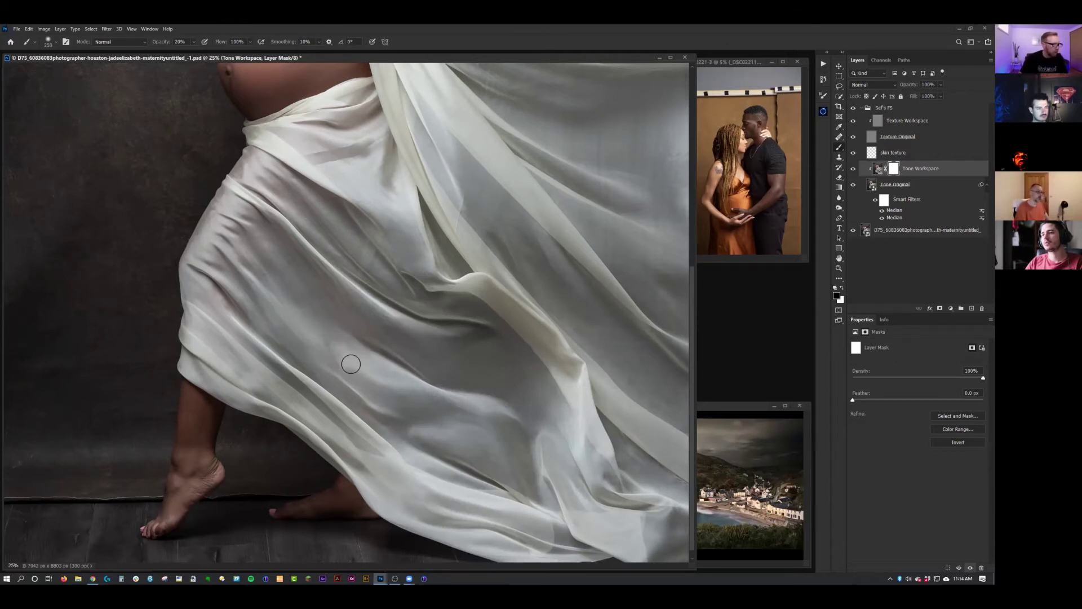
shift+click(893, 169)
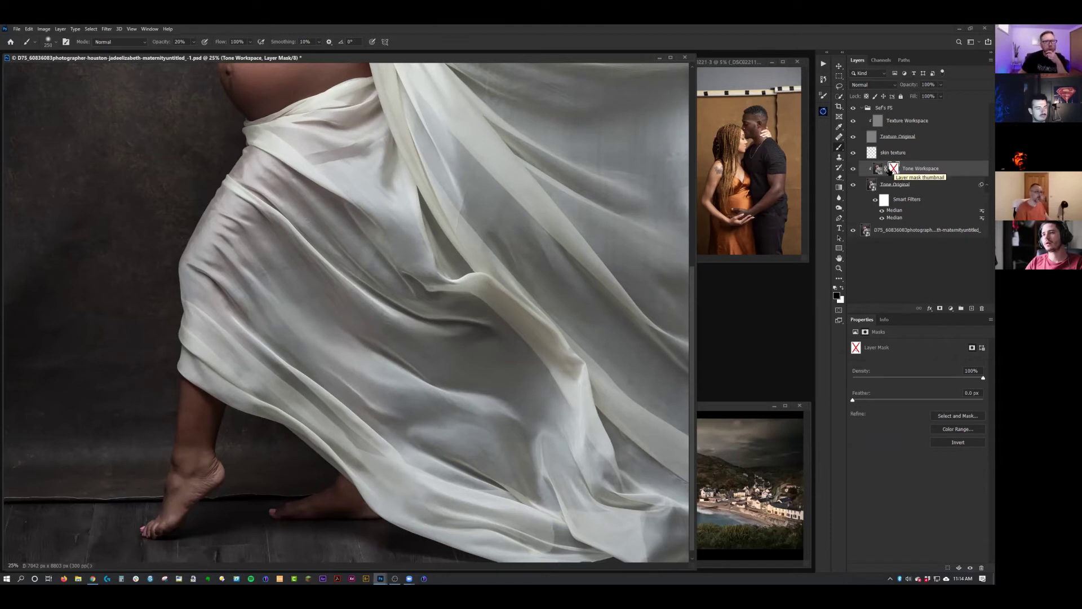
click(886, 171)
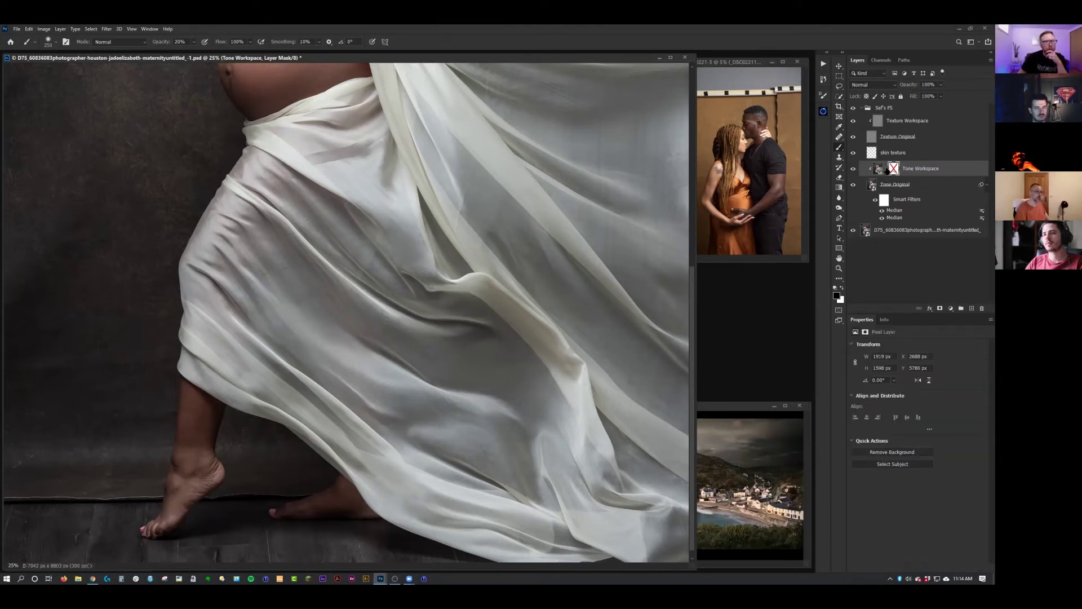
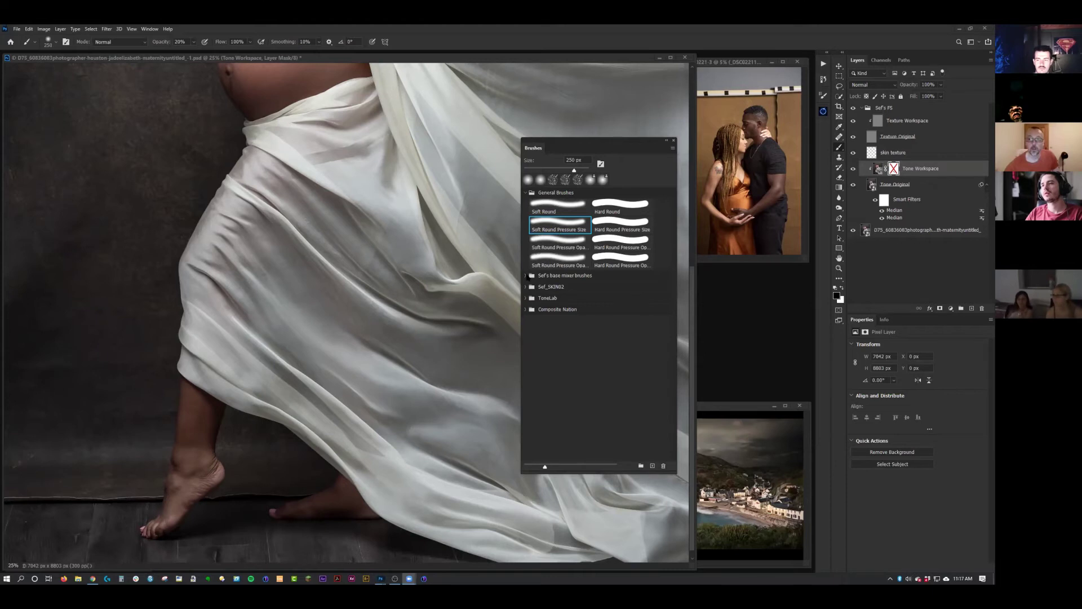
- Select the Soft Round Pressure Low Spacing preset from the Sef's base mixer brushes group
click(562, 269)
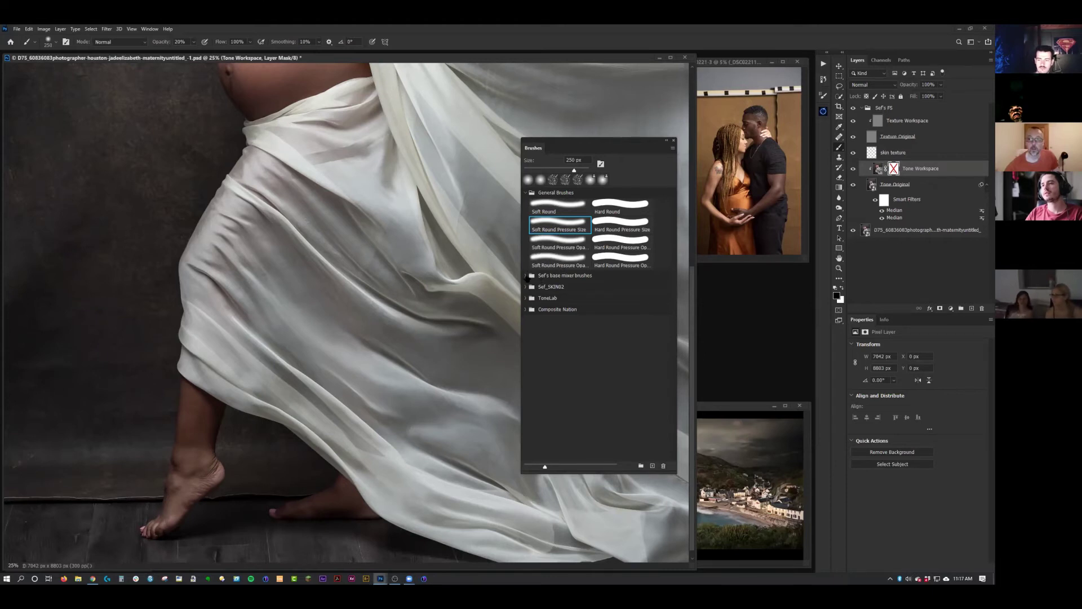
click(525, 276)
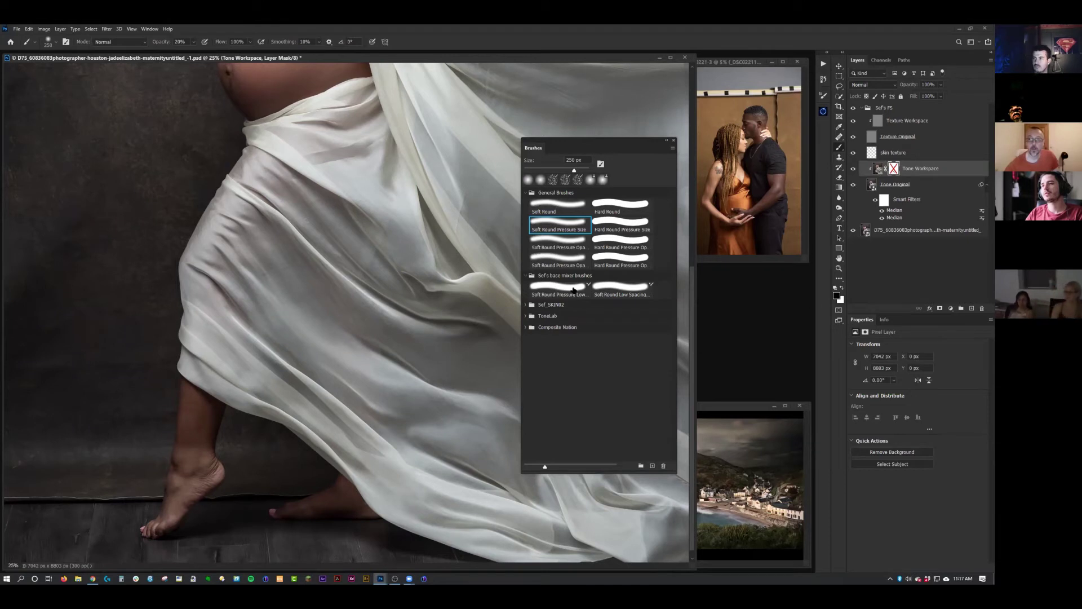
click(573, 288)
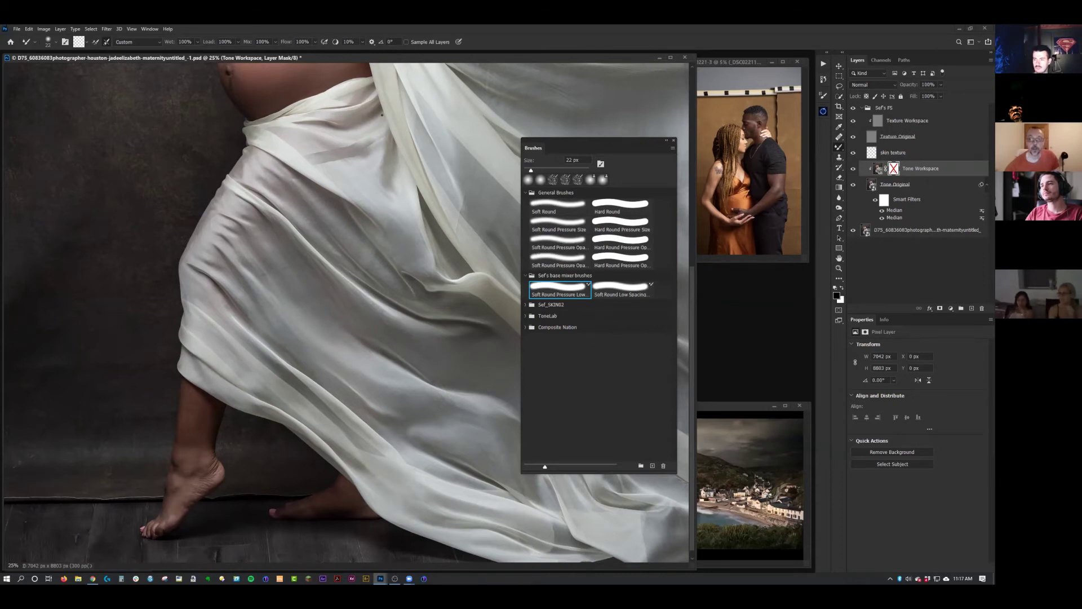
key(c)
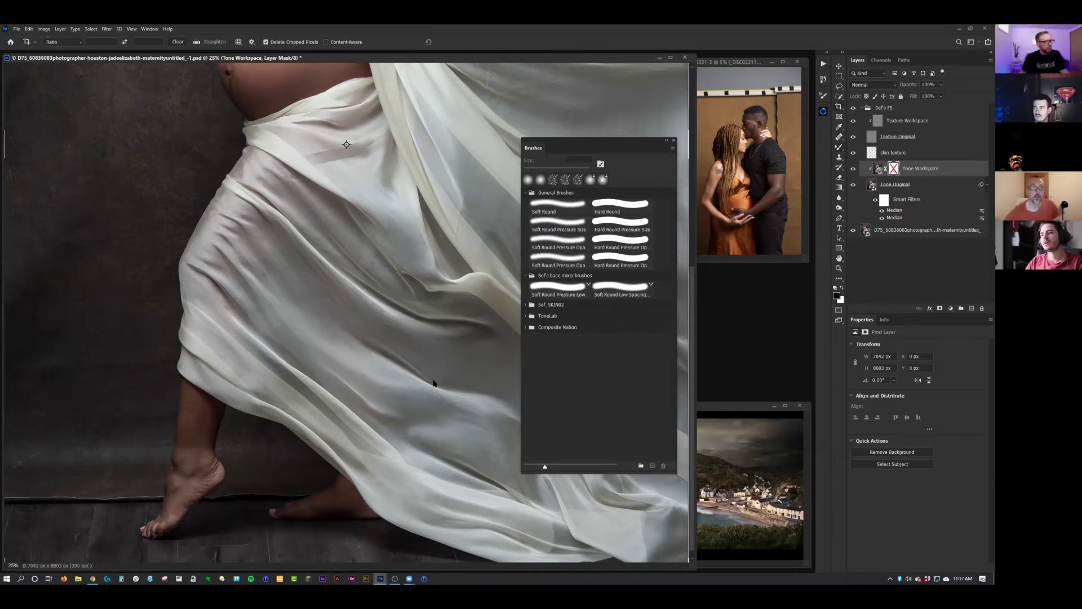
click(570, 289)
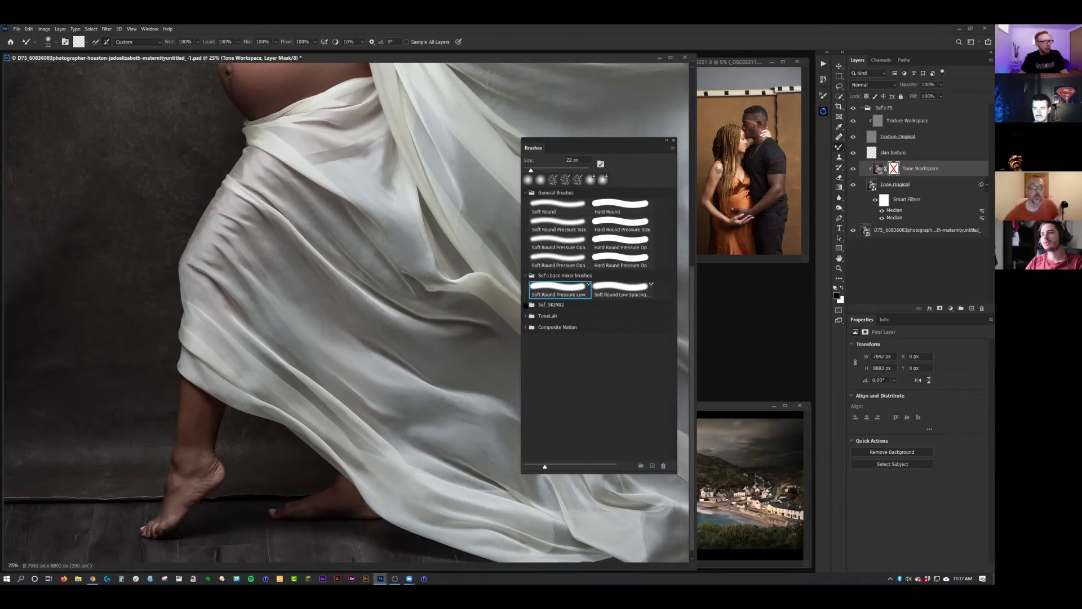
- Stamp the Skin Texturizer brush in white at 1042 px and 100% opacity on a new layer above the collapsed frequency separation group
click(526, 305)
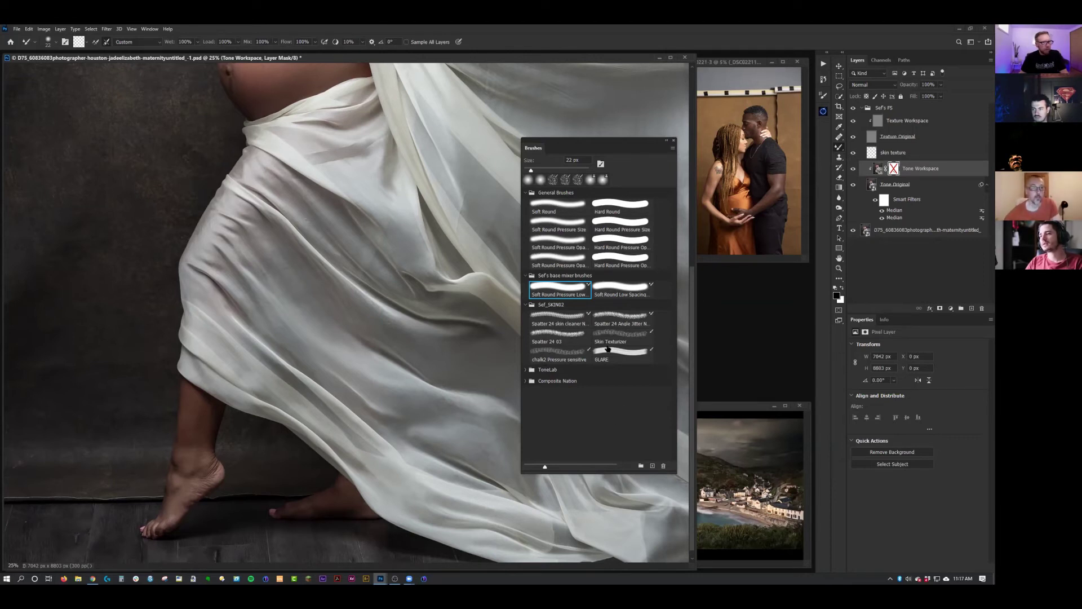
click(629, 335)
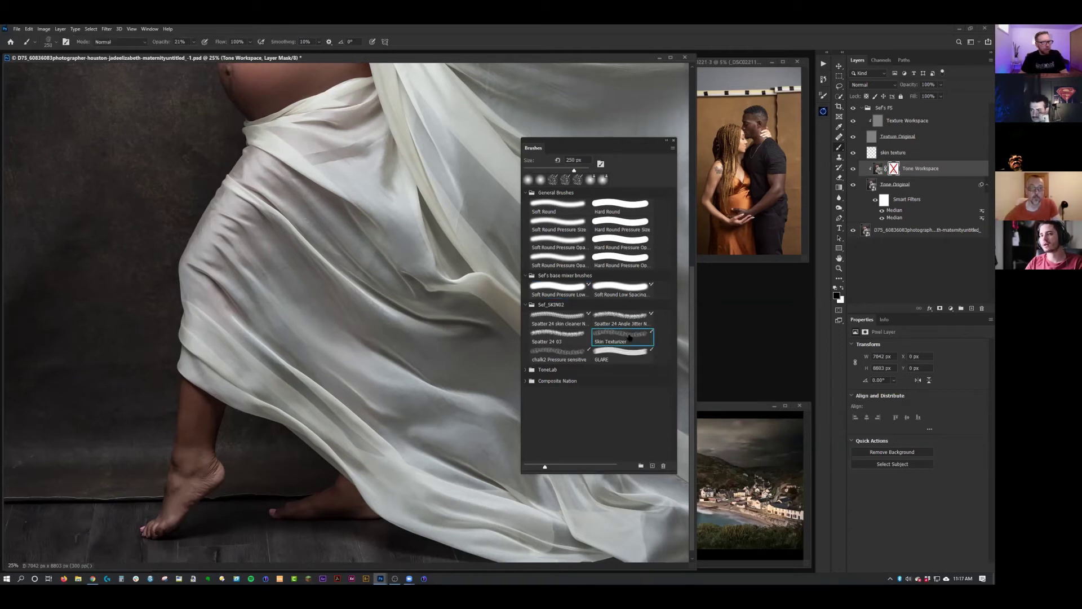
click(863, 108)
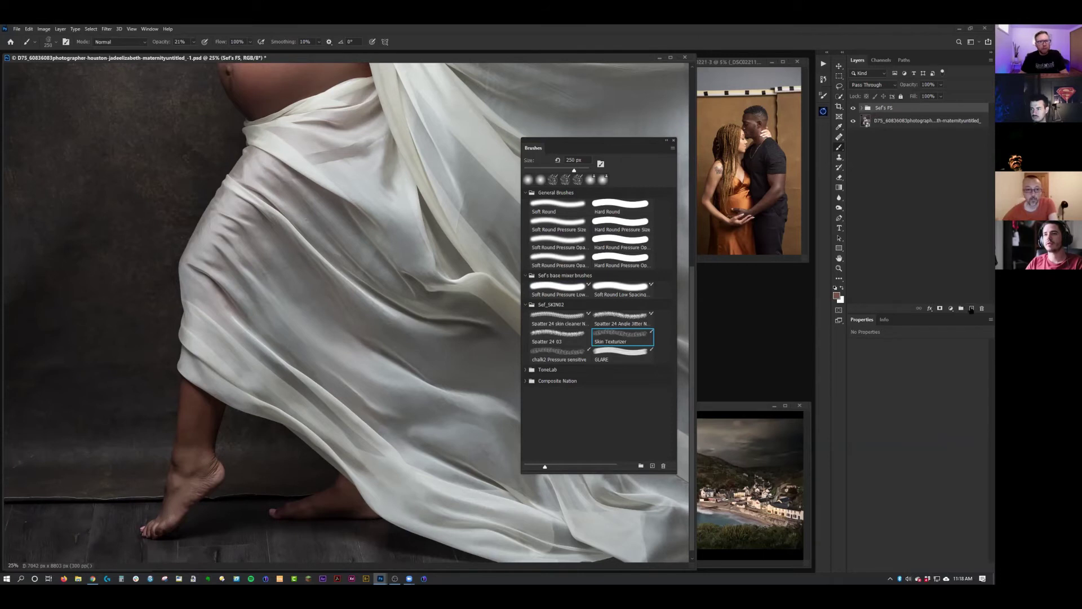
click(972, 308)
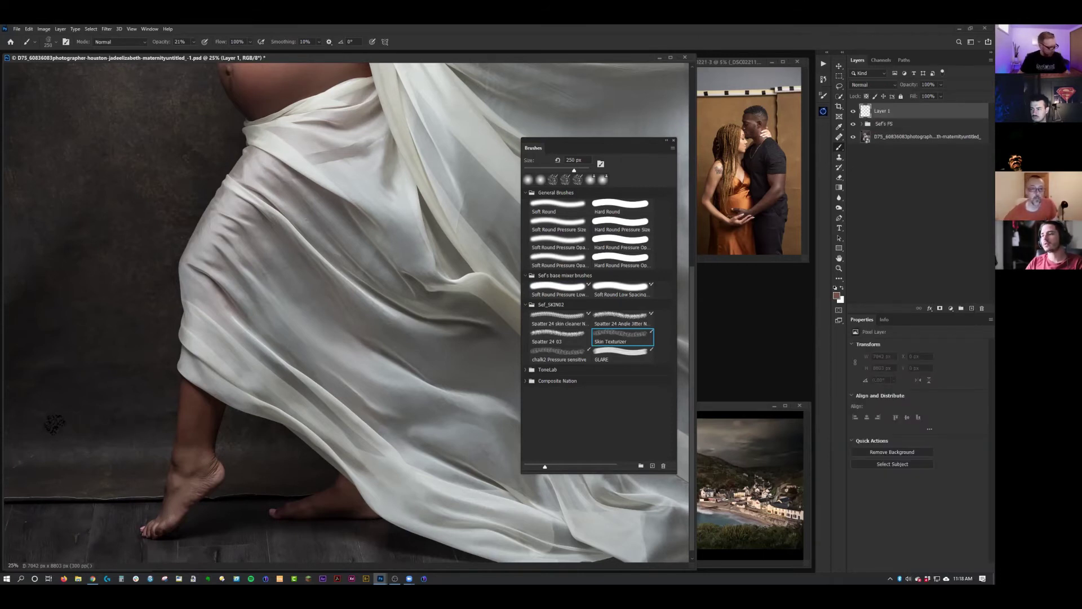
drag(58, 411, 112, 401)
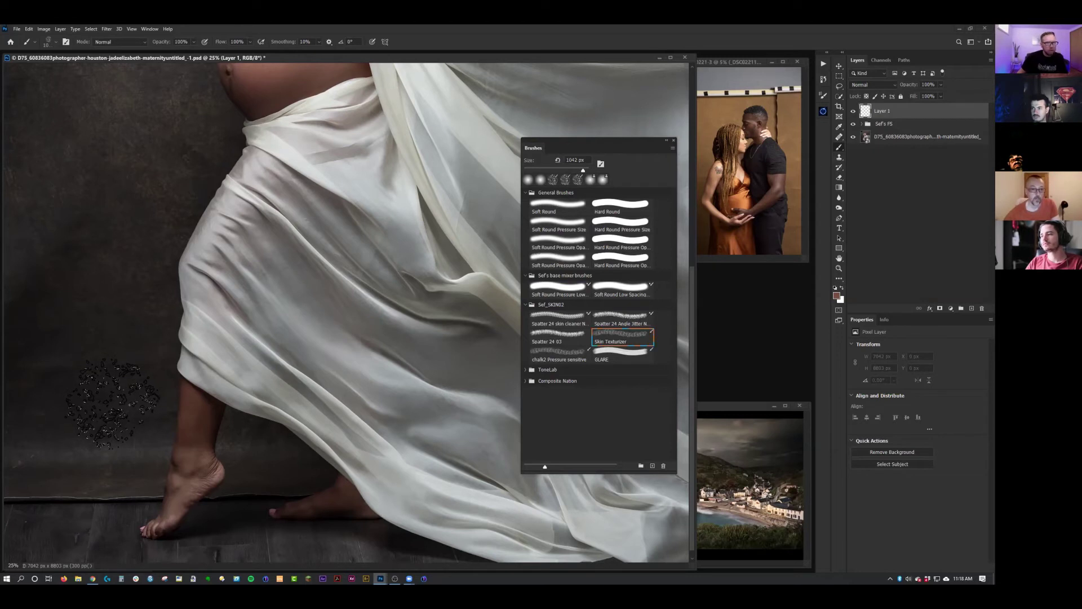
key(x)
click(109, 388)
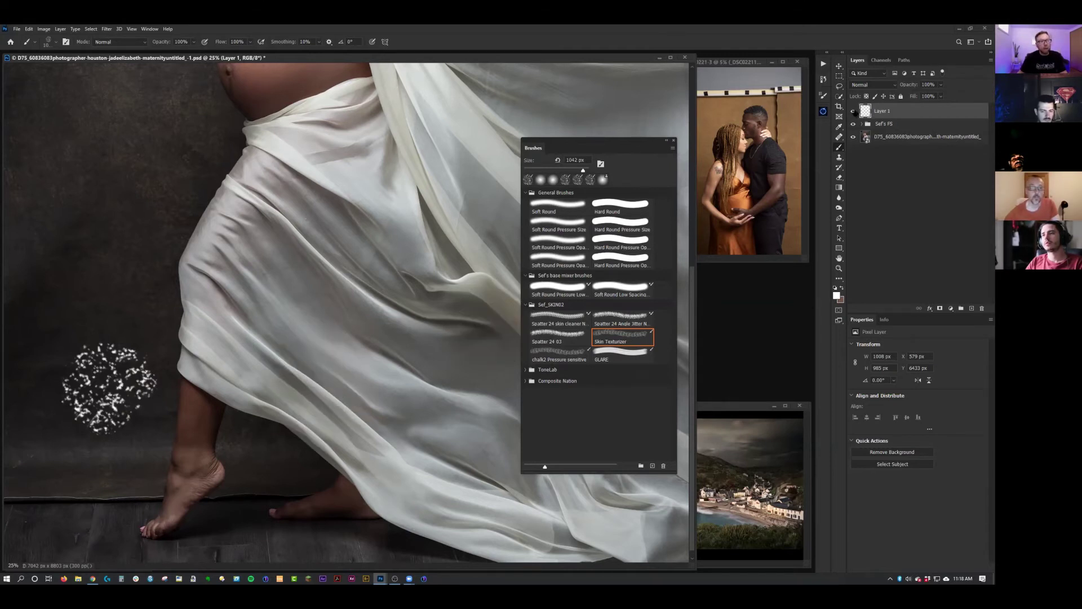
- Expand the Sef's FS group and select the Spatter 24 skin cleaner mixer brush preset for work on the torso
click(615, 314)
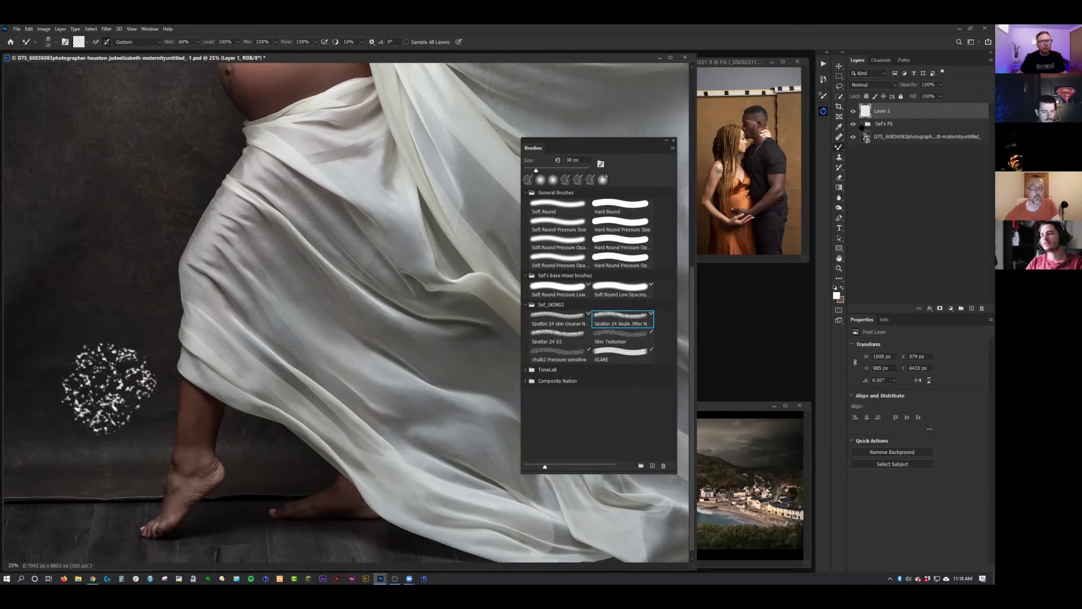
click(862, 124)
click(578, 321)
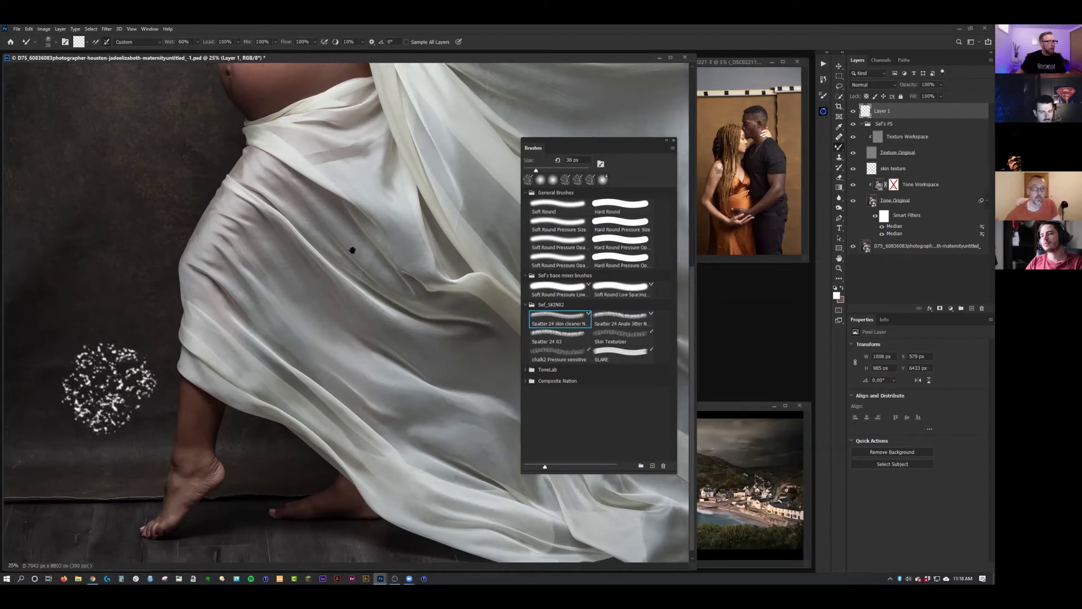
drag(362, 231, 362, 430)
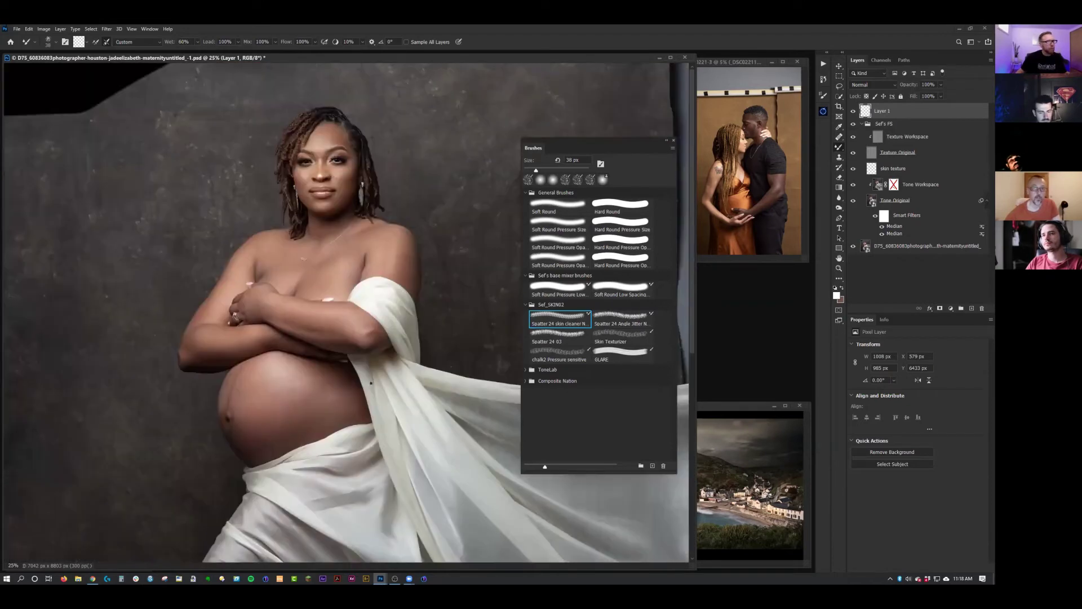
key(ctrl+plus)
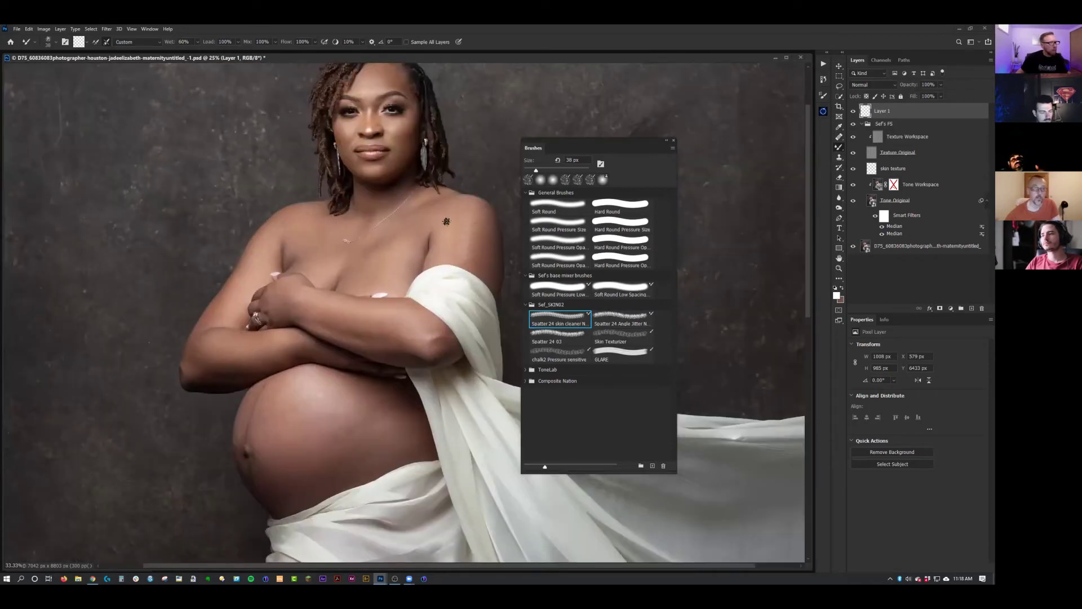
key(ctrl+plus)
key(ctrl+plus)
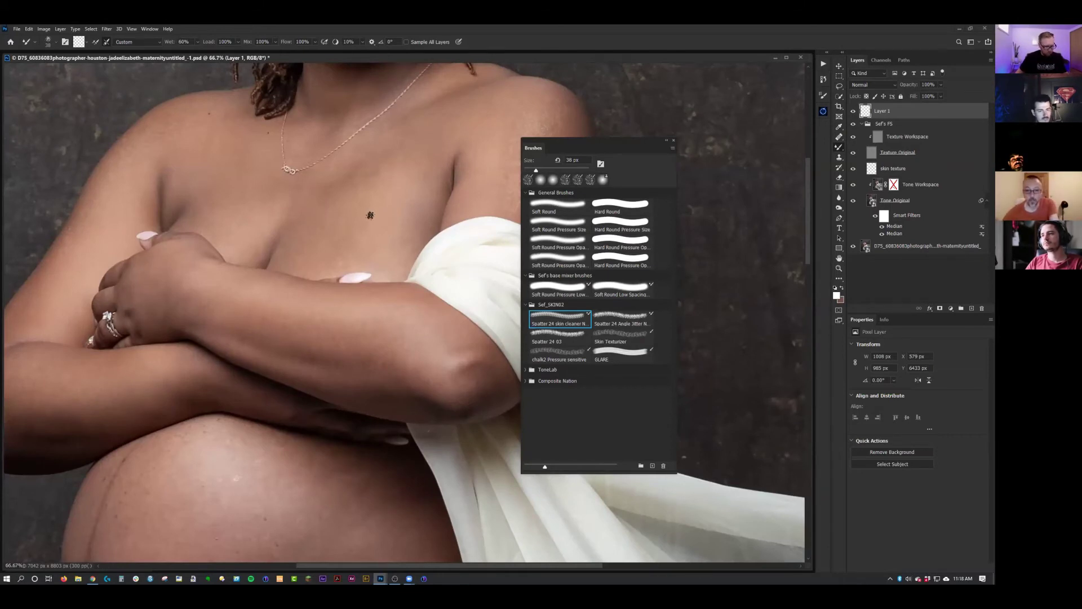
- Target the Tone Workspace image with the skin cleaner brush at 150 px and hide the Texture Original layer
key(bracketright)
key(bracketright)
key(bracketright)
key(bracketright)
key(bracketright)
key(bracketright)
key(bracketright)
key(bracketright)
key(bracketright)
key(bracketright)
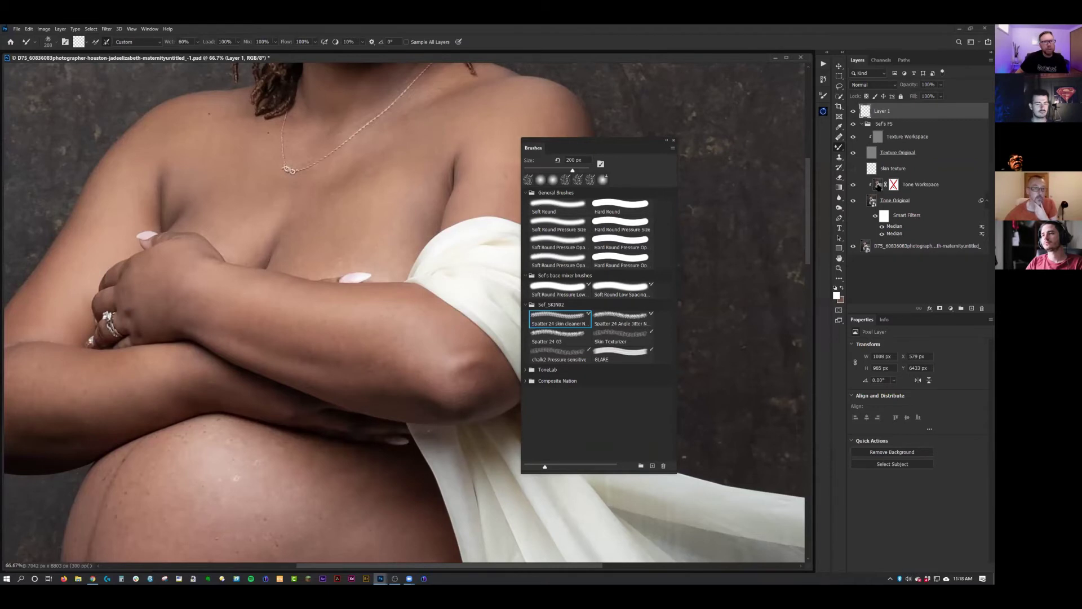
click(879, 187)
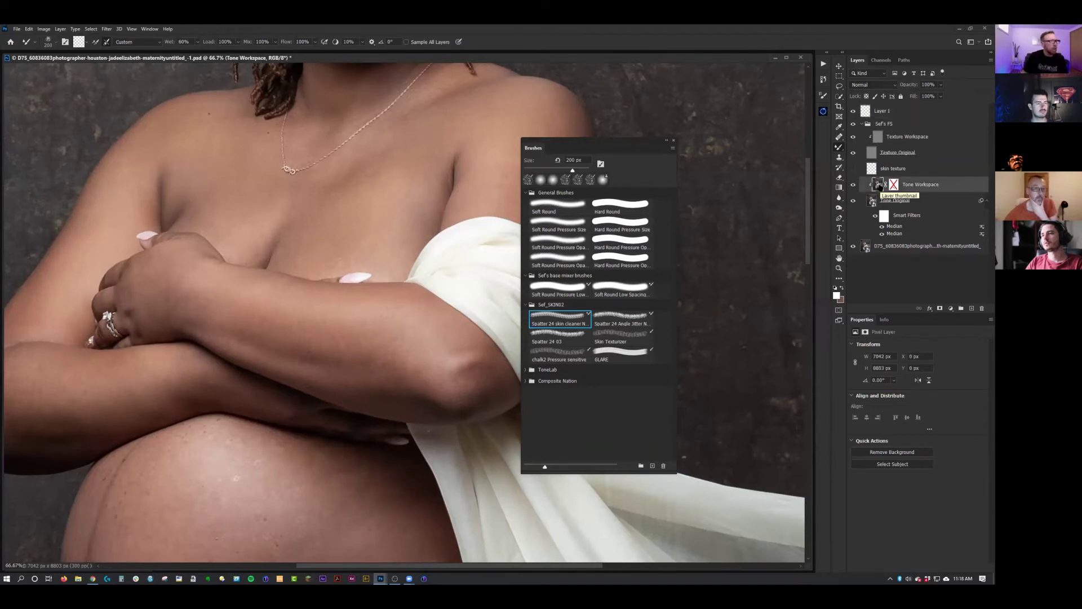
key(bracketleft)
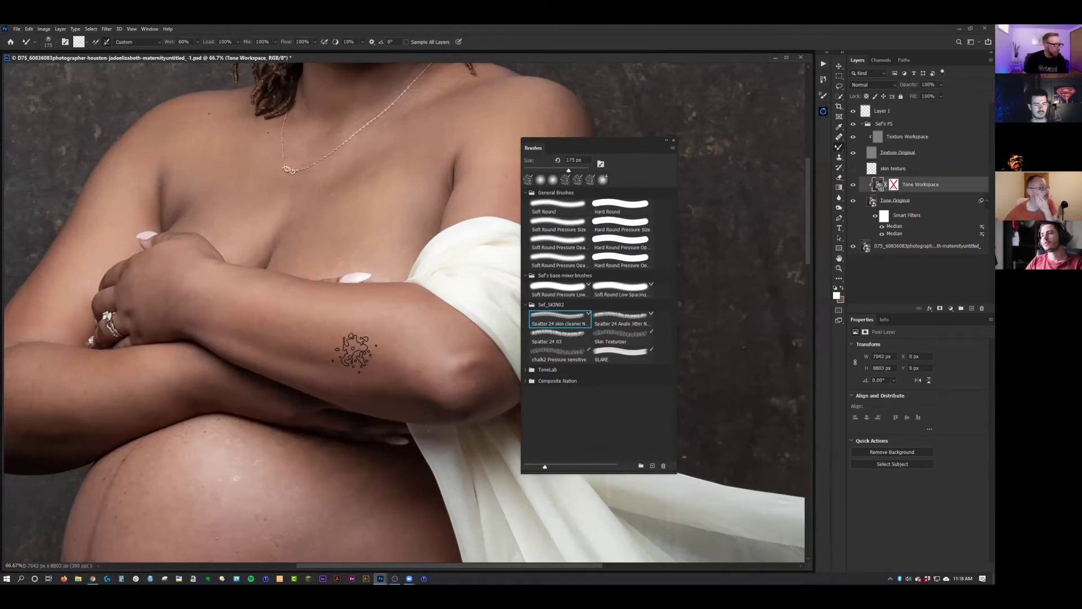
key(bracketleft)
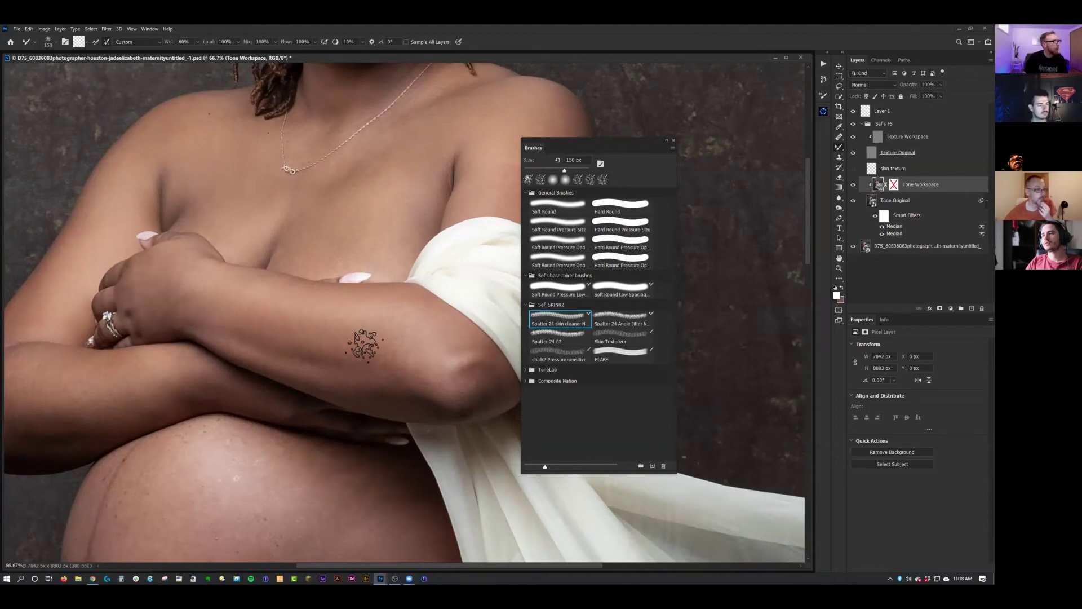
click(853, 152)
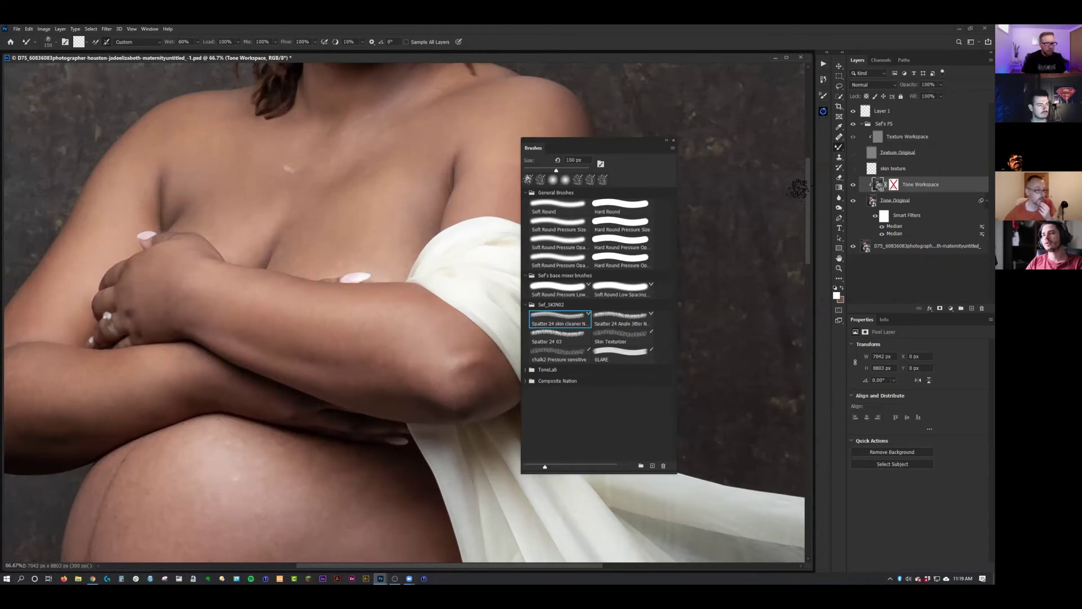
- Try a 125 px mixer stroke from the belly's shaded edge into the adjacent fabric and undo it
scroll(814, 252, down, 5)
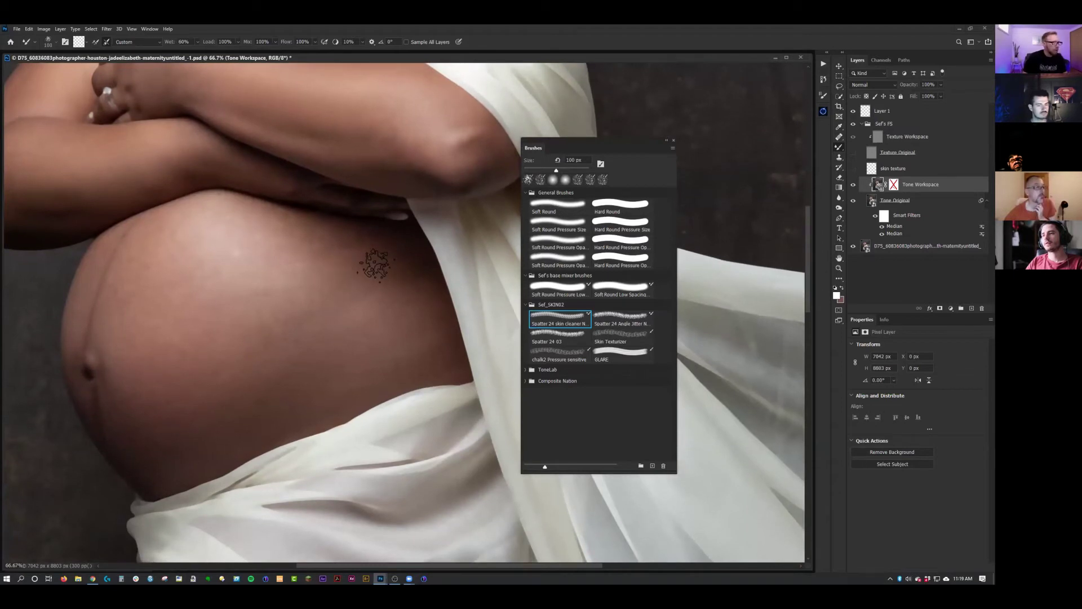
key(ctrl+plus)
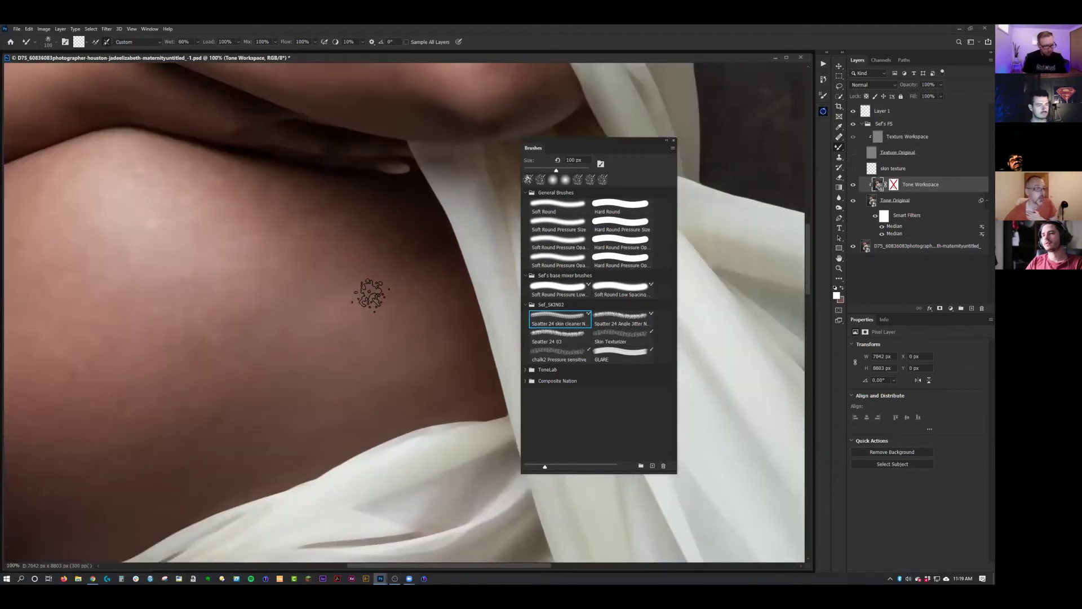
key(bracketright)
drag(453, 216, 513, 228)
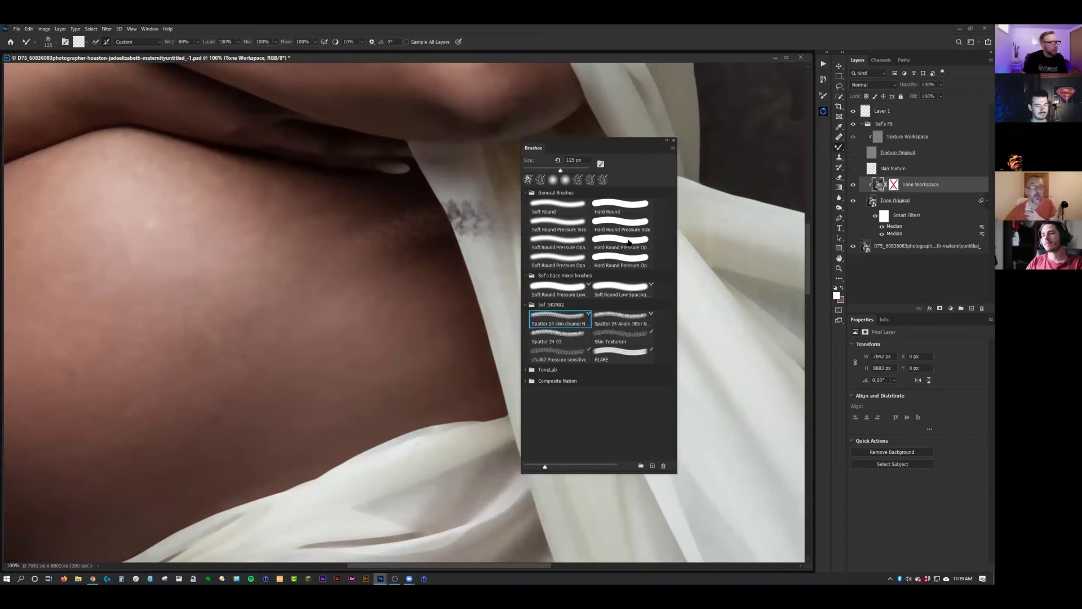
key(bracketleft)
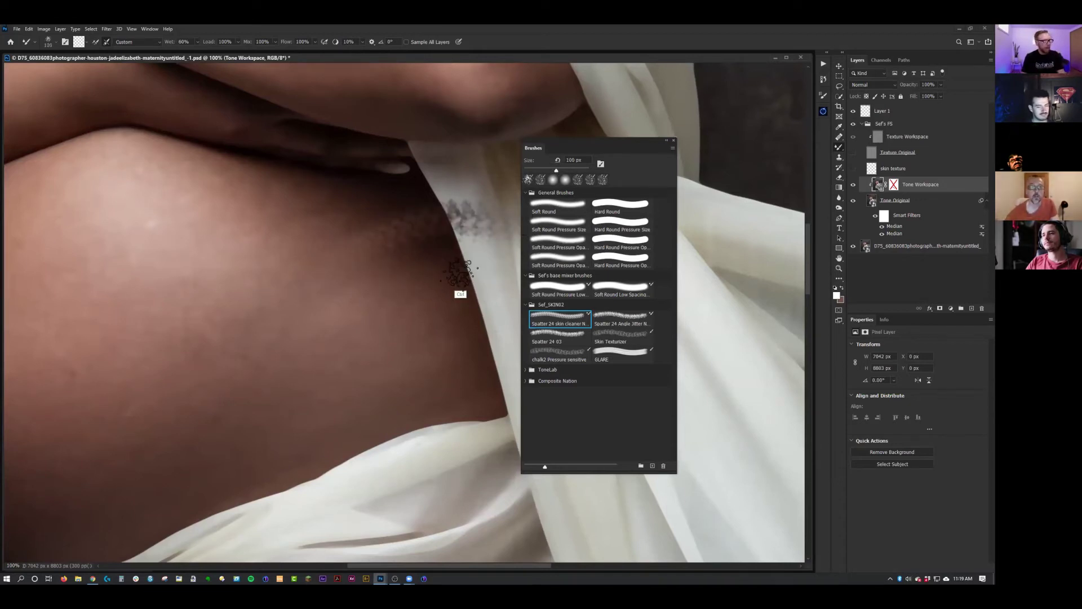
key(ctrl+z)
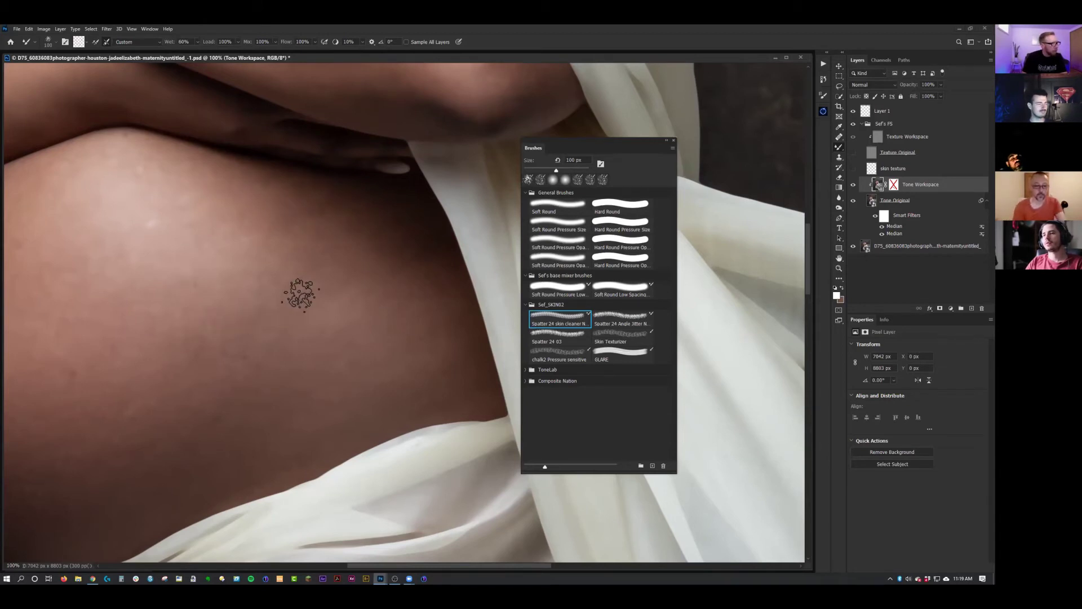
- Smooth the skin tones across the belly and around the navel on Tone Workspace with brush sizes between 50 and 125 px
scroll(298, 295, down, 1)
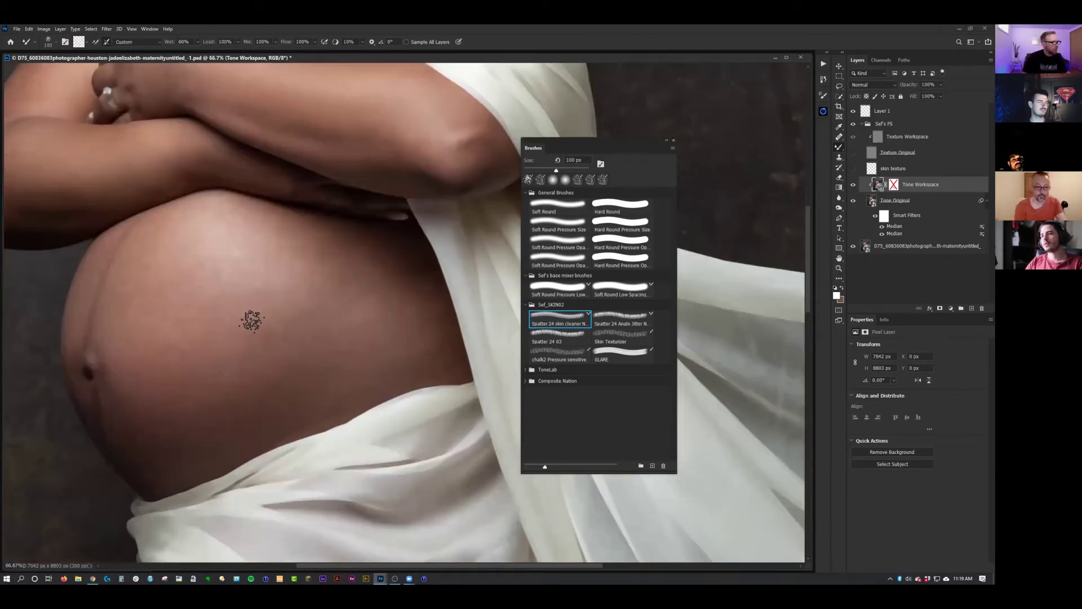
key(bracketright)
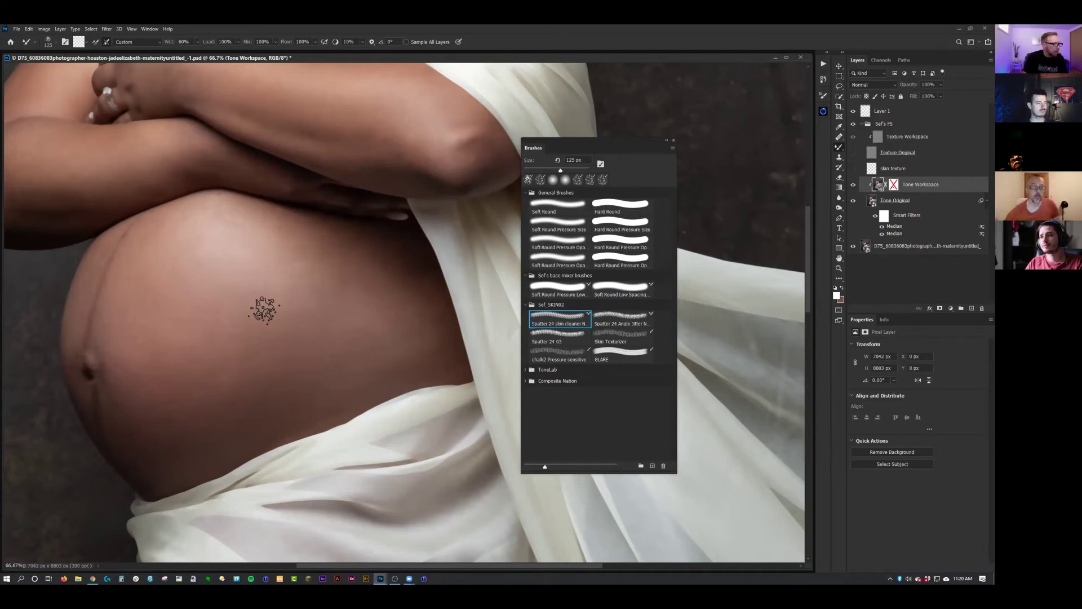
key(bracketleft)
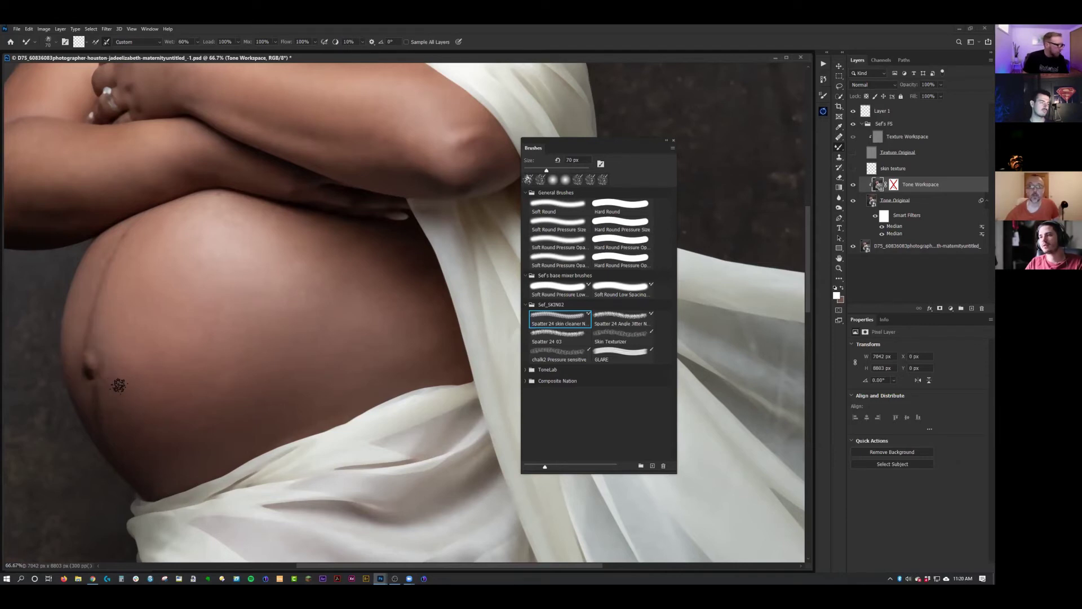
key(bracketleft)
key(bracketleft)
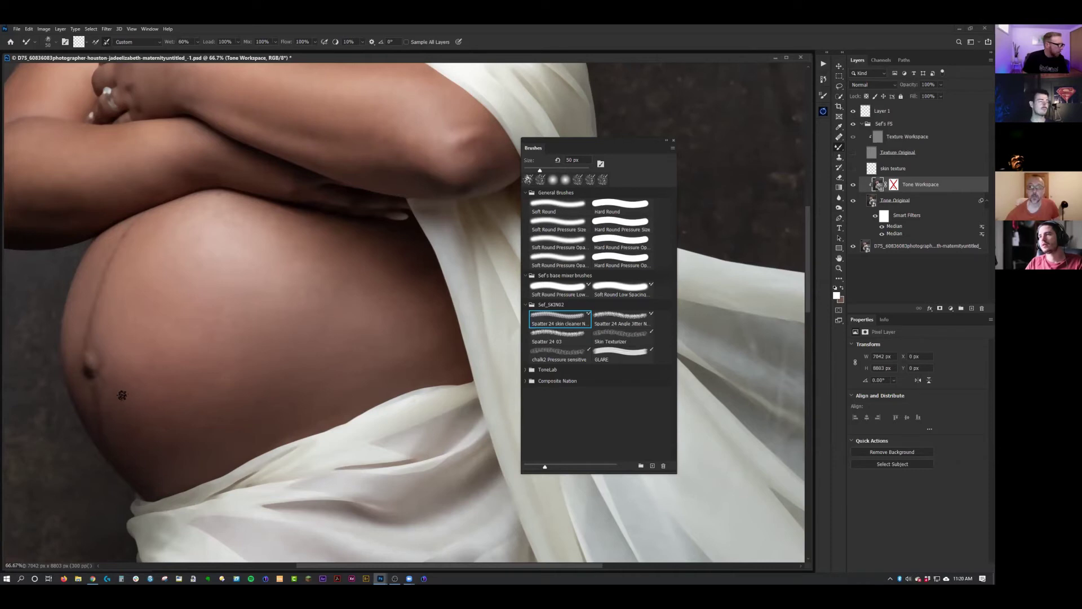
key(bracketright)
key(bracketright)
key(bracketright)
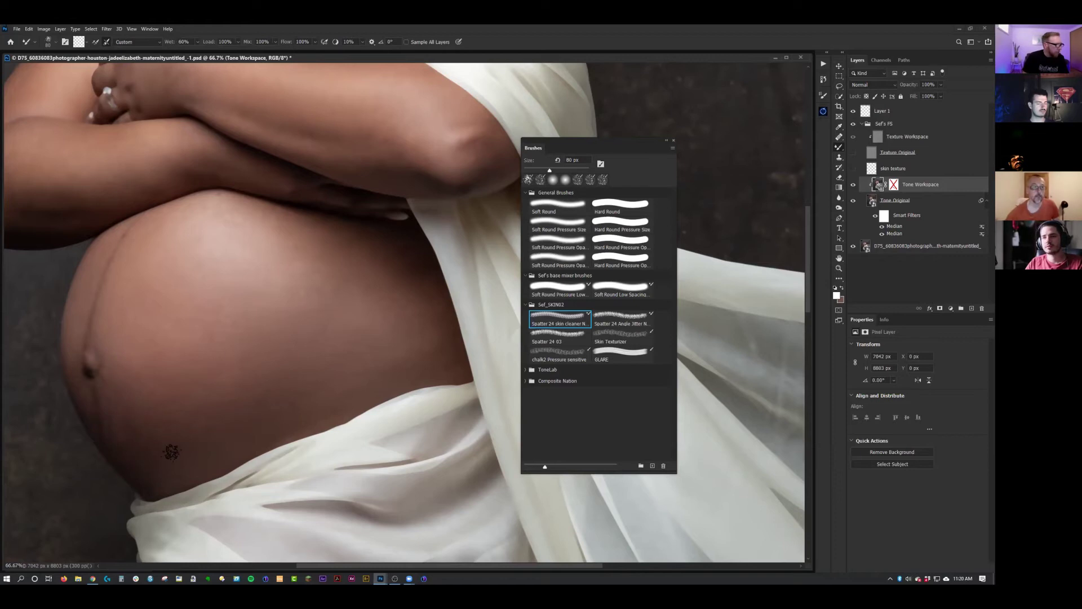
key(bracketright)
key(bracketright)
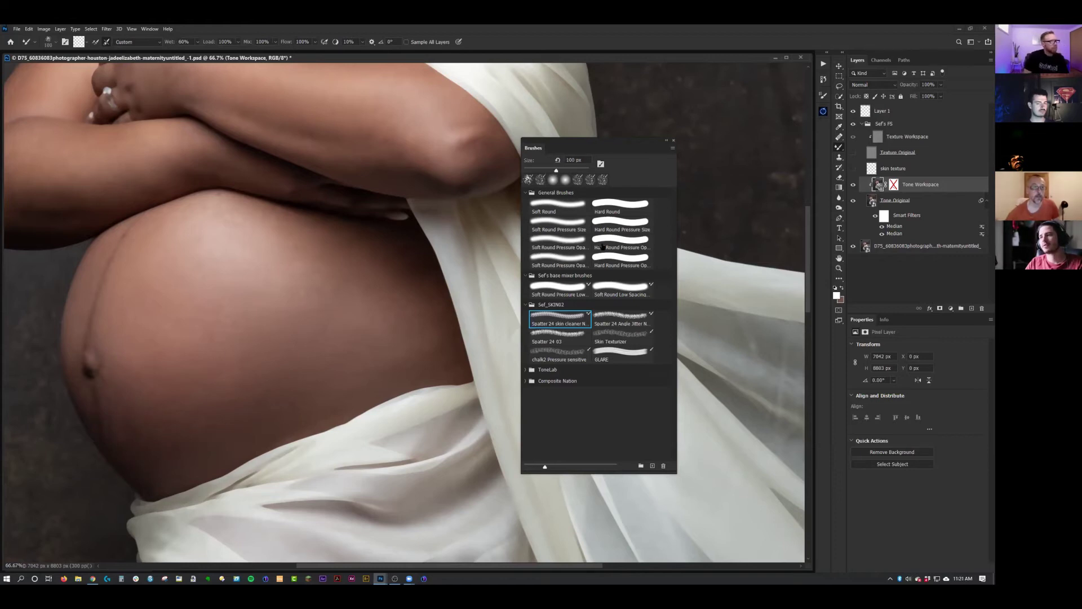
- Toggle the Tone Workspace layer's visibility to compare the belly before and after smoothing
click(853, 185)
click(854, 185)
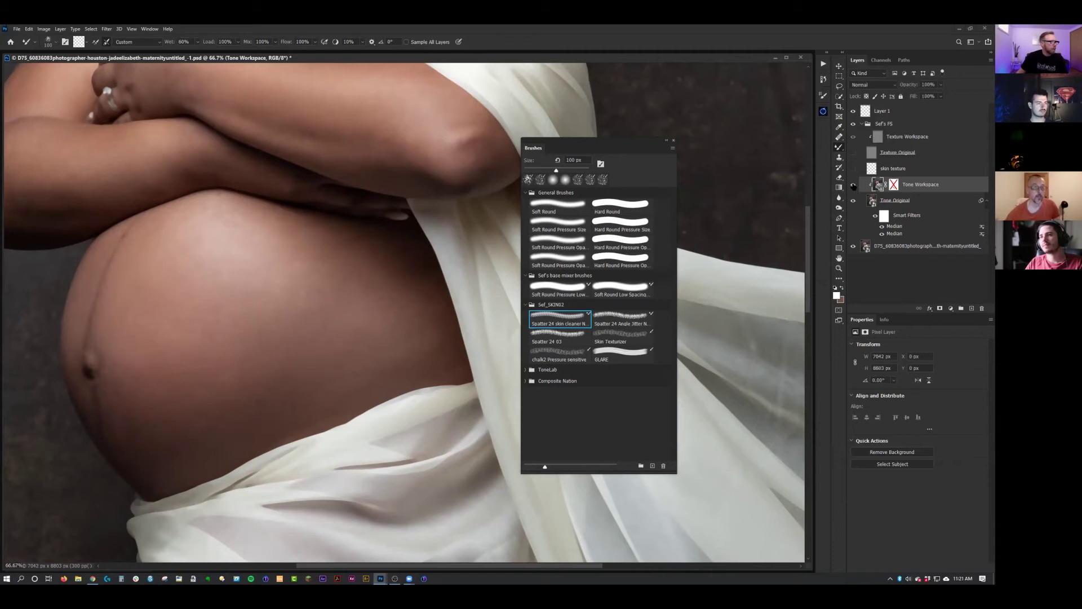
key(ctrl+minus)
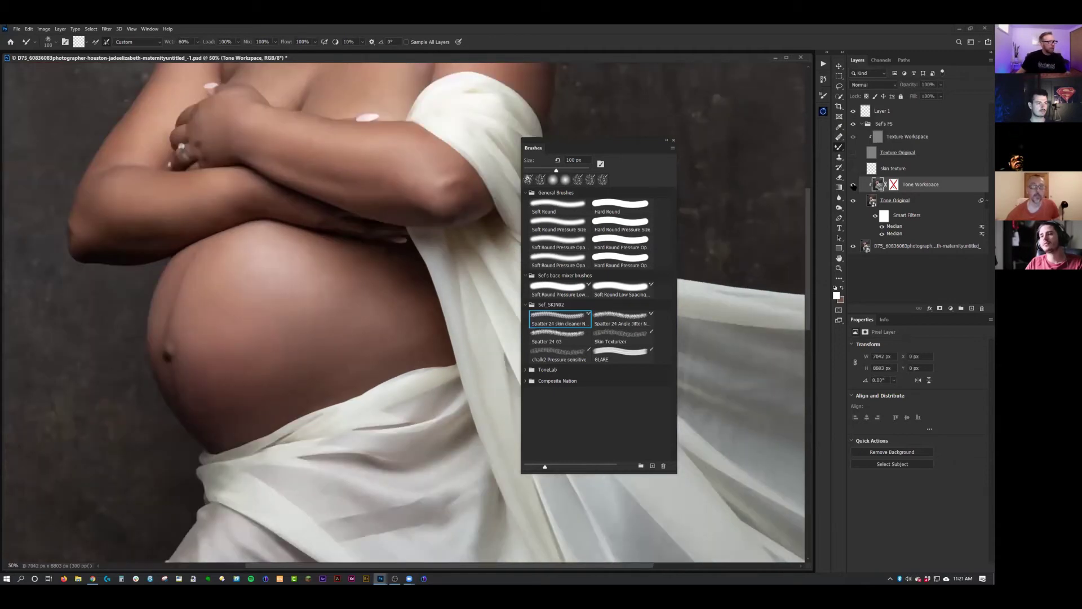
- Show the Texture Original layer again and compare the whole figure with Tone Workspace hidden and visible
key(ctrl+minus)
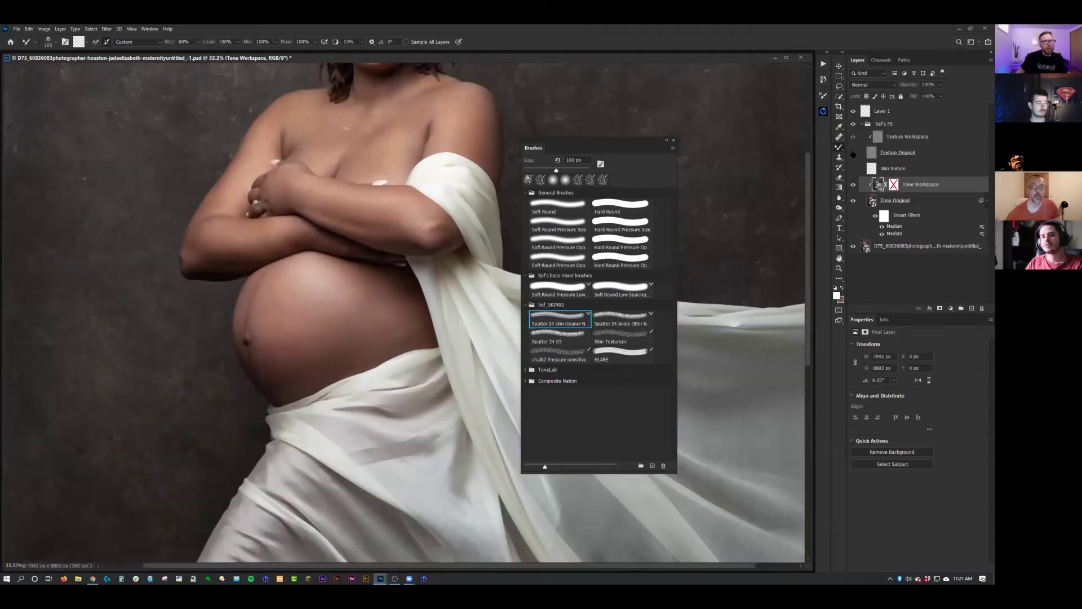
click(854, 186)
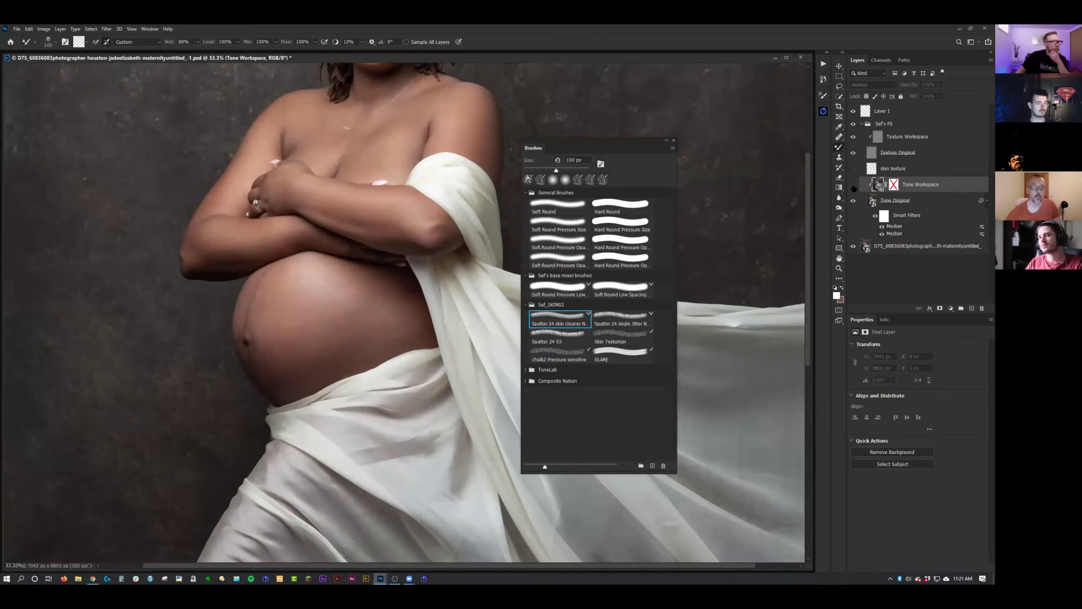
click(854, 186)
click(853, 186)
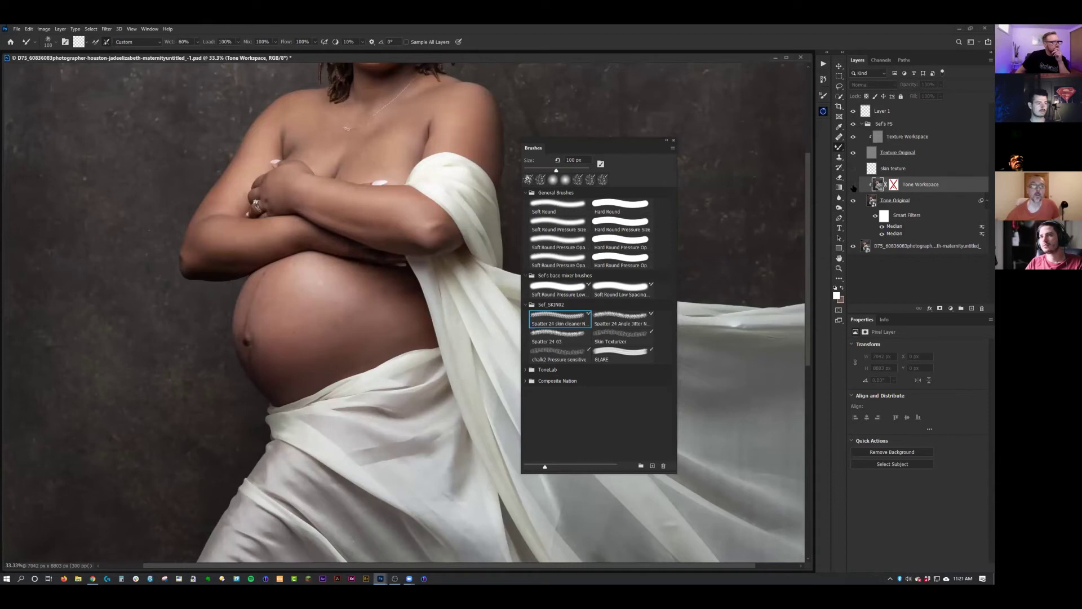
click(854, 186)
click(853, 186)
click(853, 186)
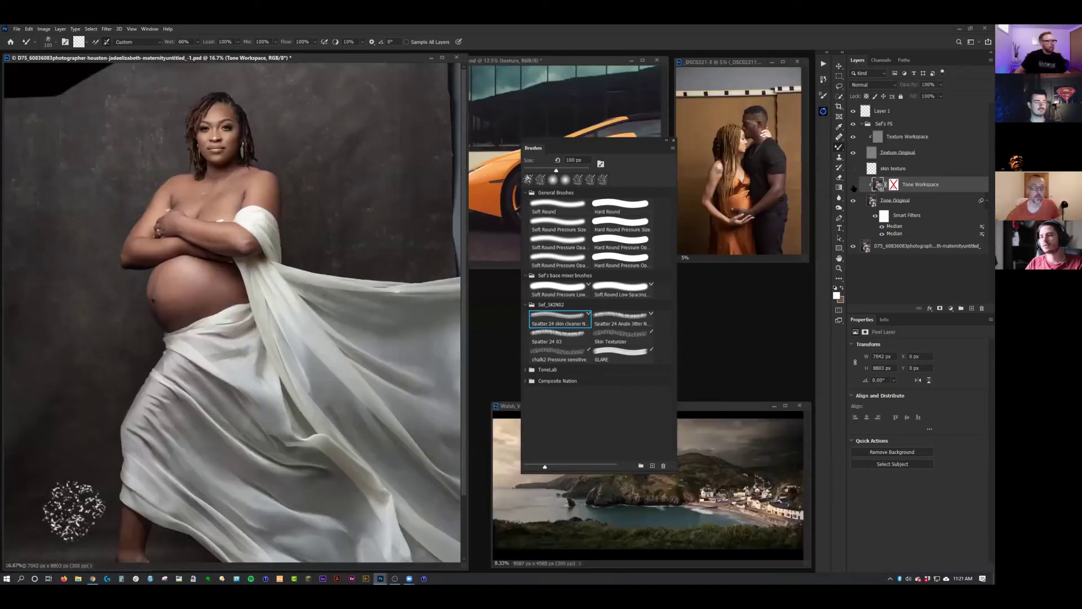
click(854, 186)
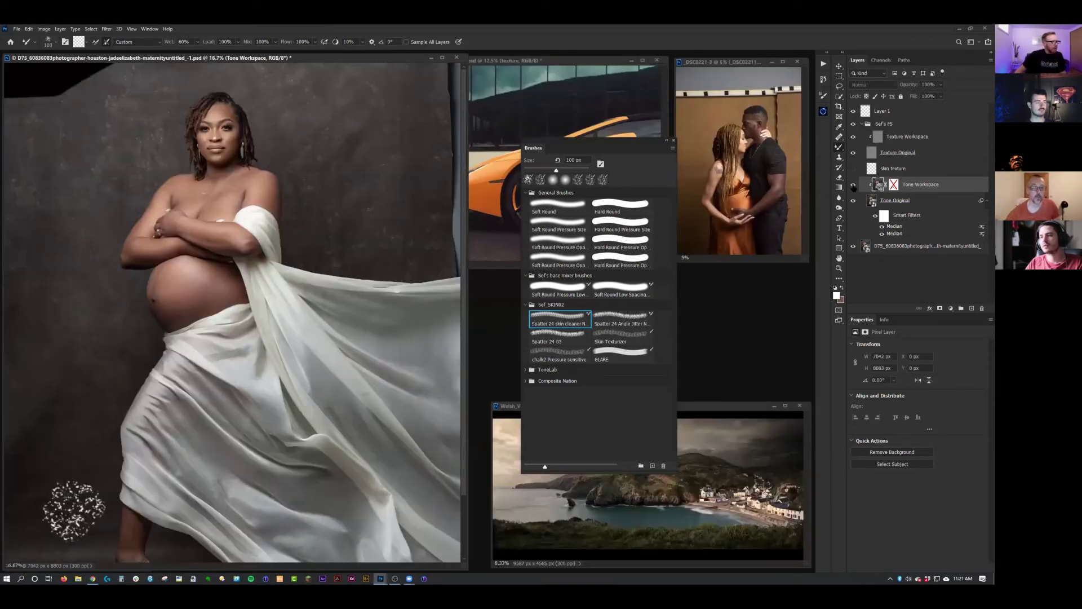
click(854, 186)
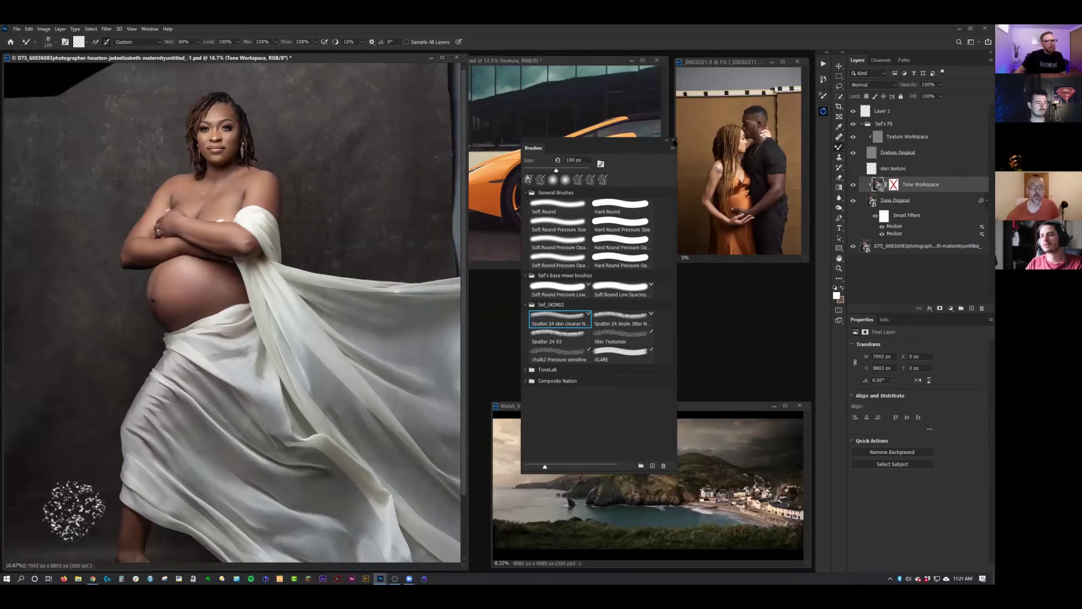
- Close the Brushes panel and switch the portrait to full screen mode, framing the torso and arms
click(674, 141)
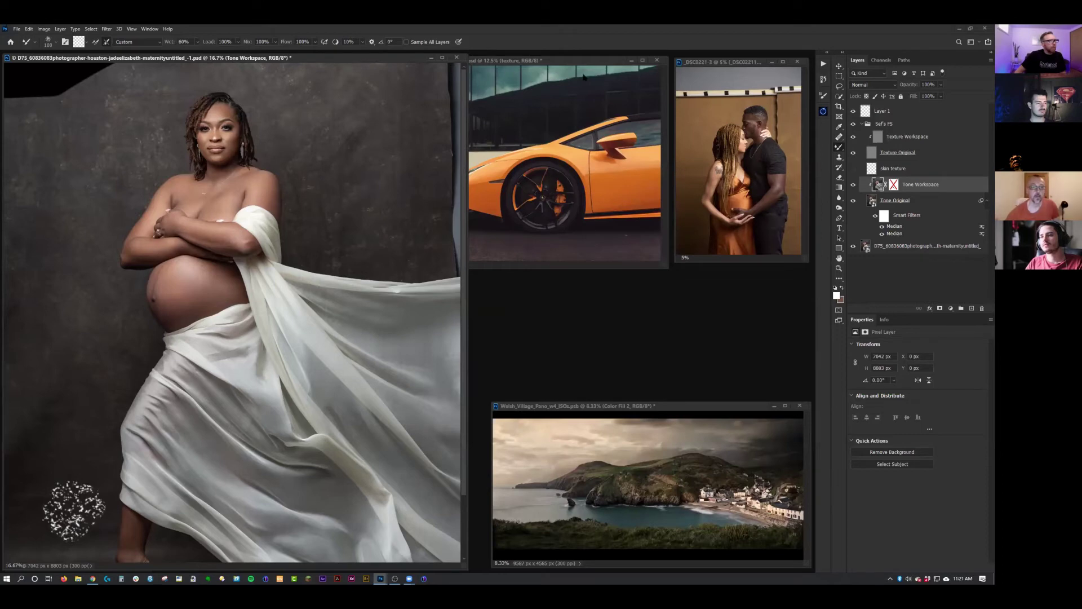
drag(345, 60, 520, 71)
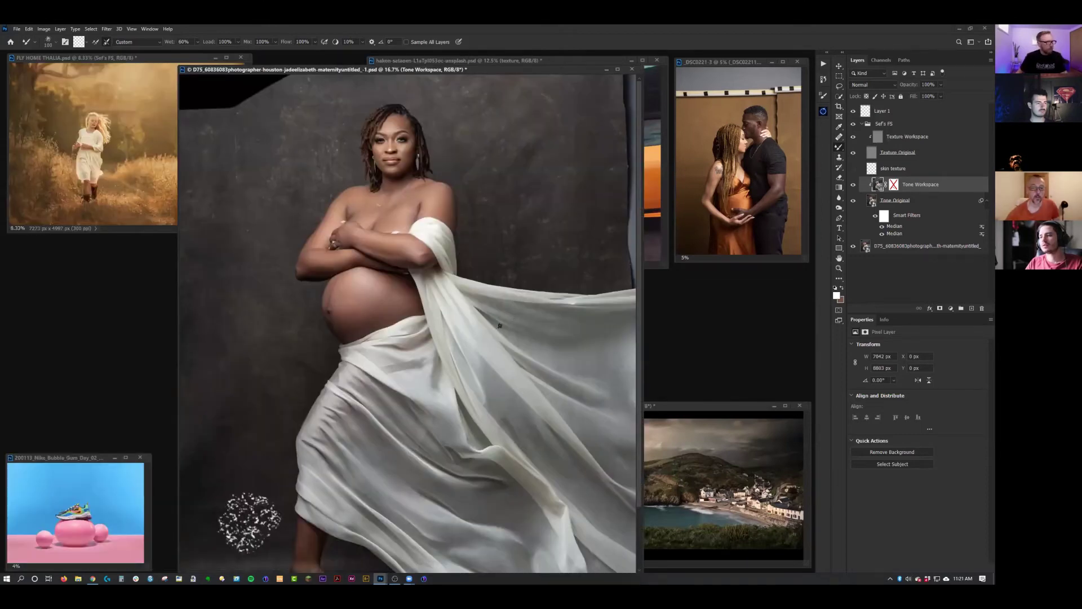
key(f)
scroll(575, 340, up, 3)
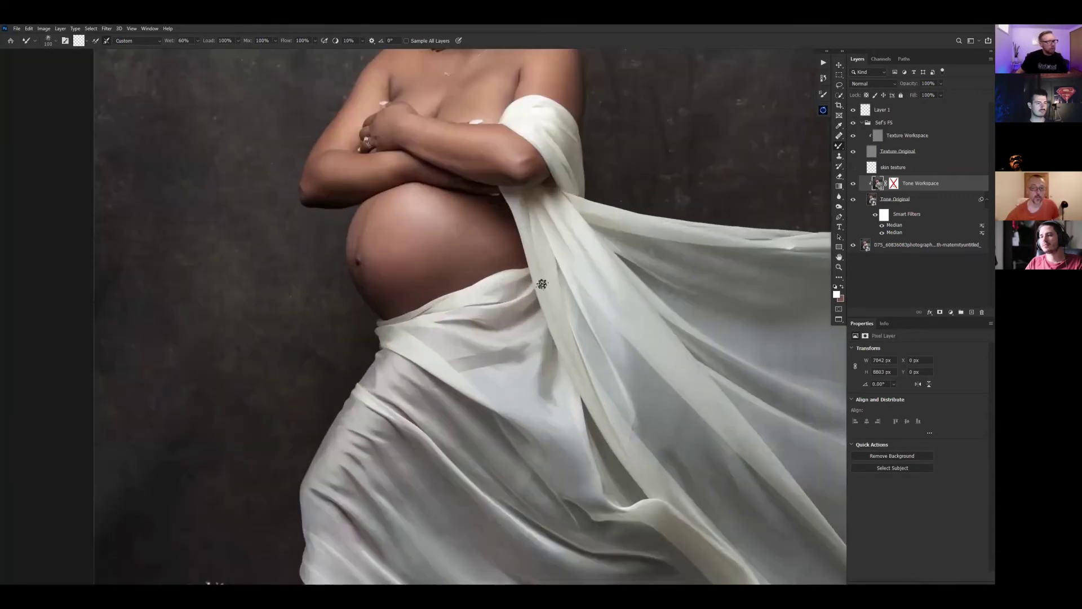
scroll(542, 284, up, 2)
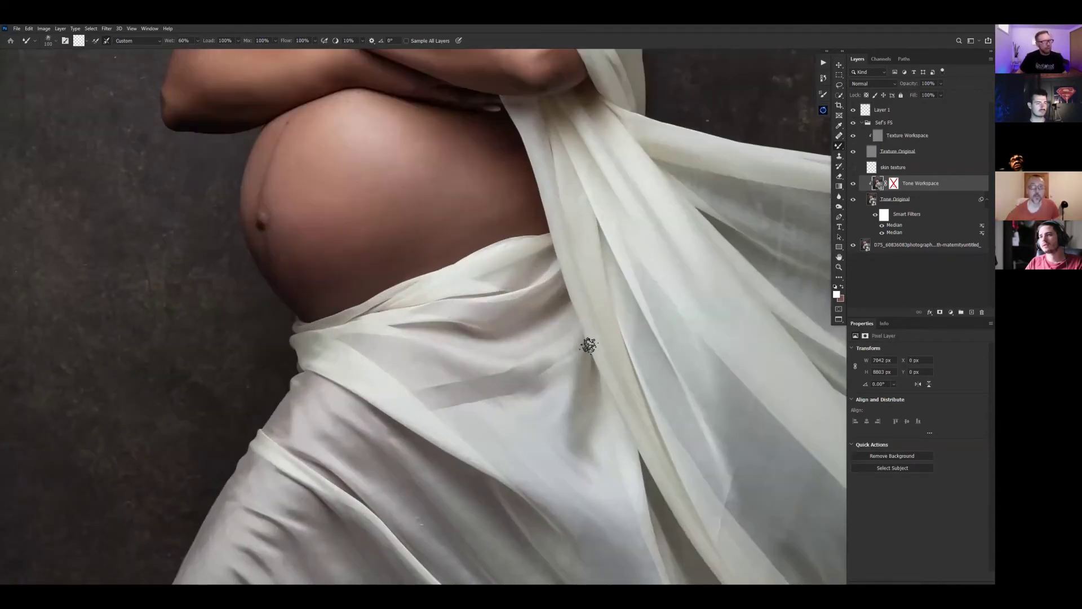
scroll(589, 345, up, 5)
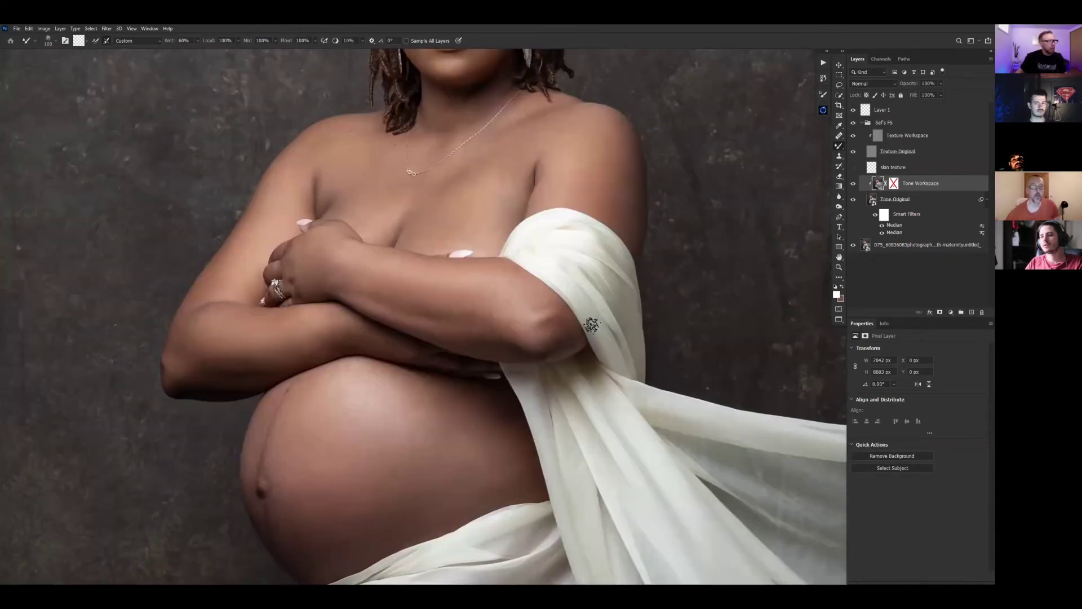
scroll(660, 345, up, 1)
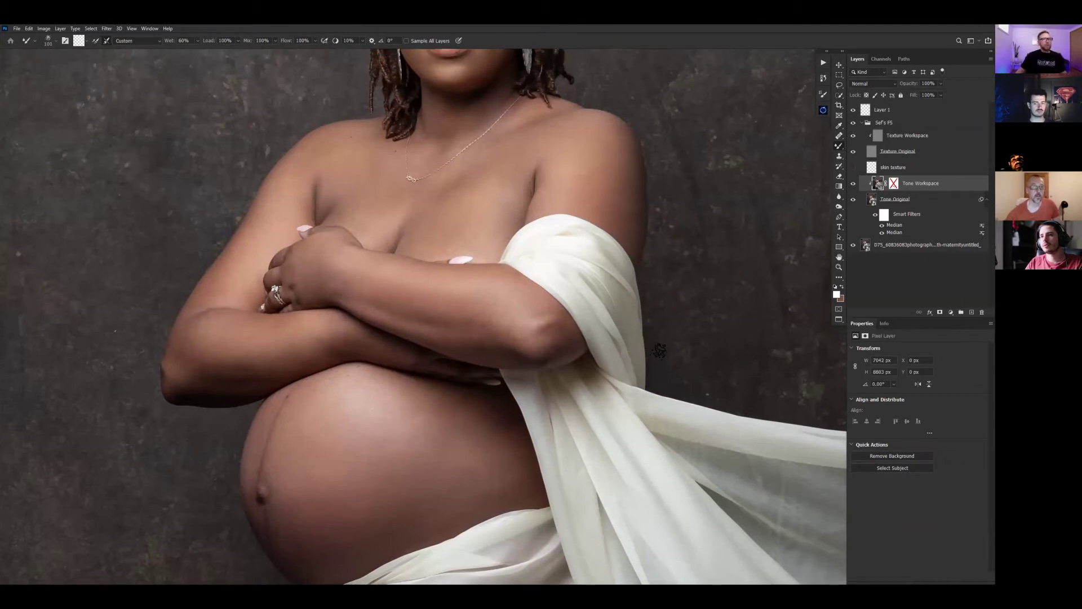
- Toggle the skin texture layer's visibility to compare the skin with and without the added texture
click(854, 168)
click(853, 168)
click(853, 167)
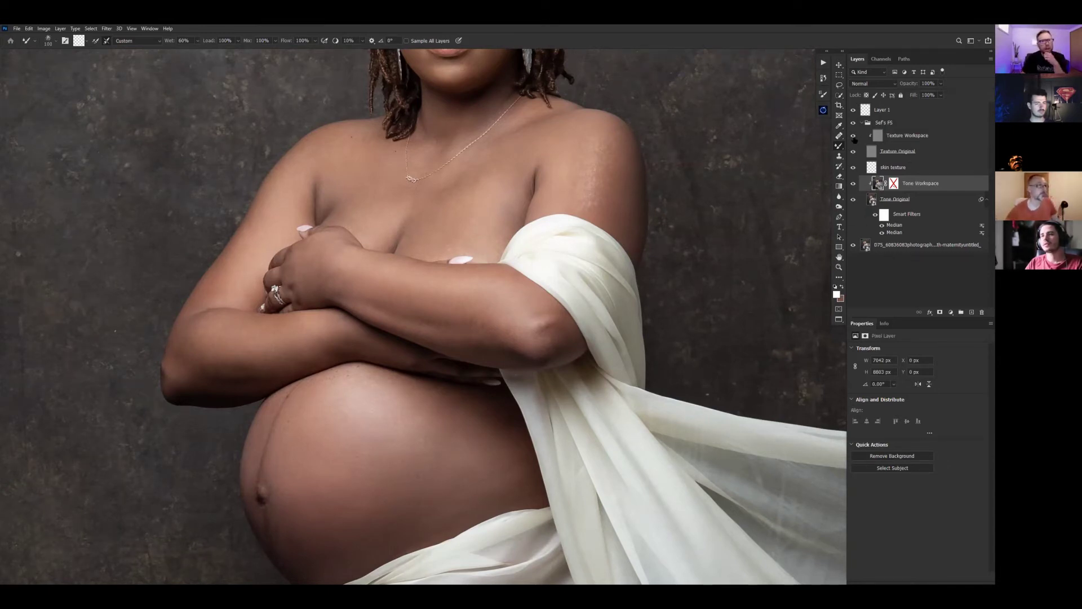
- Select the Texture Workspace layer and hide it to check its effect on the skin
click(905, 137)
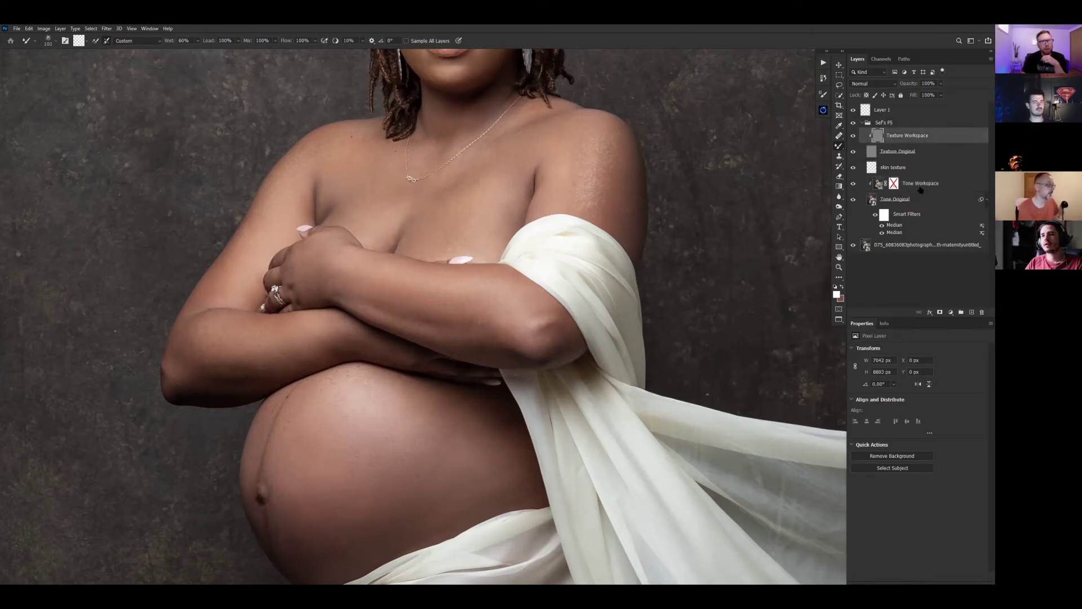
click(921, 189)
click(911, 140)
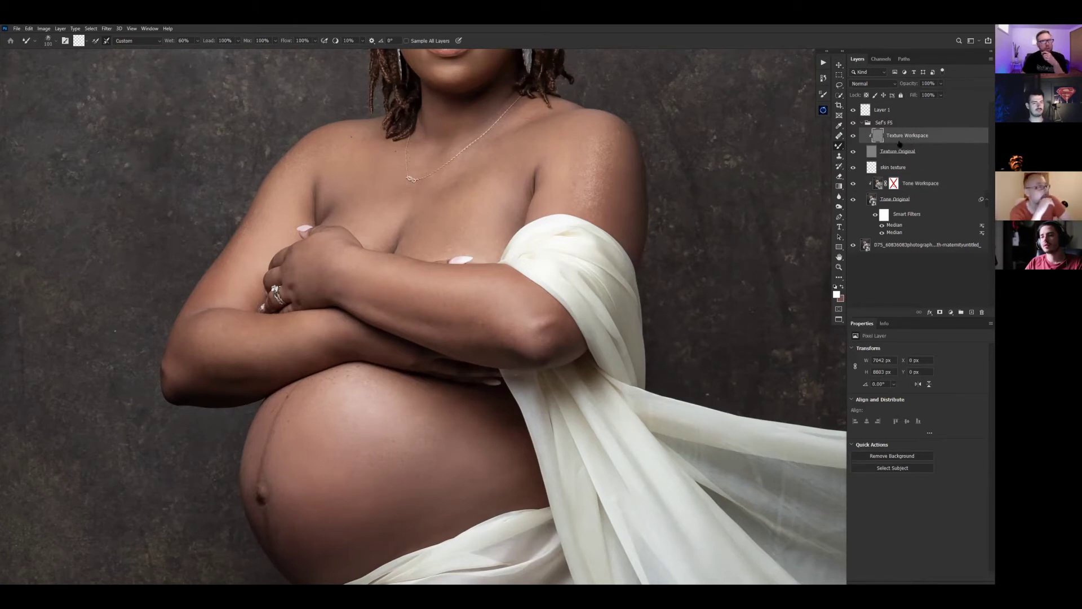
click(853, 136)
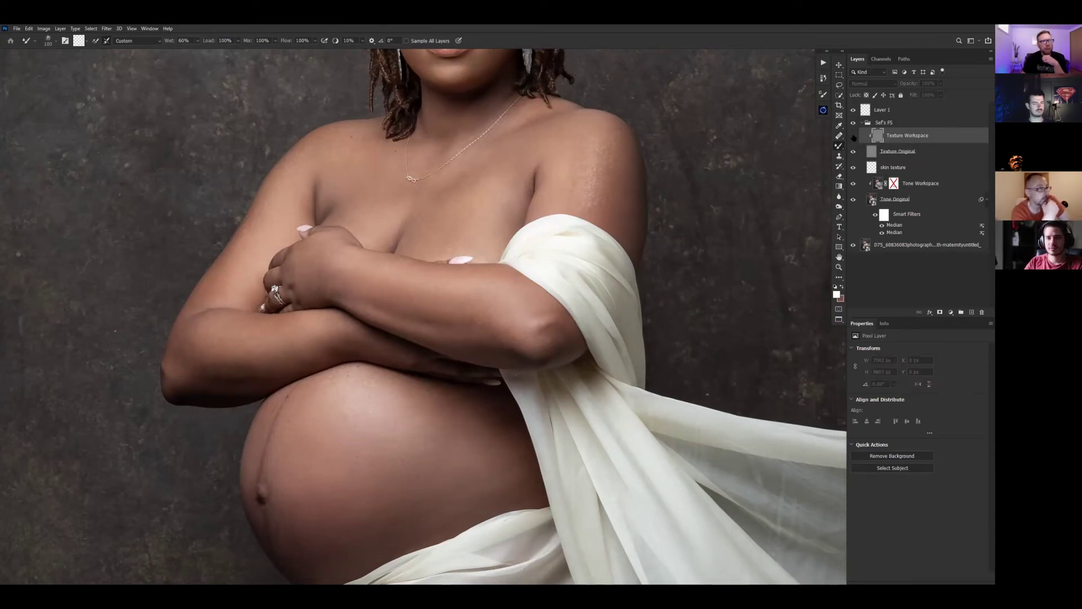
- Select the Texture Original layer and toggle its visibility to compare the portrait with and without its texture detail
click(868, 152)
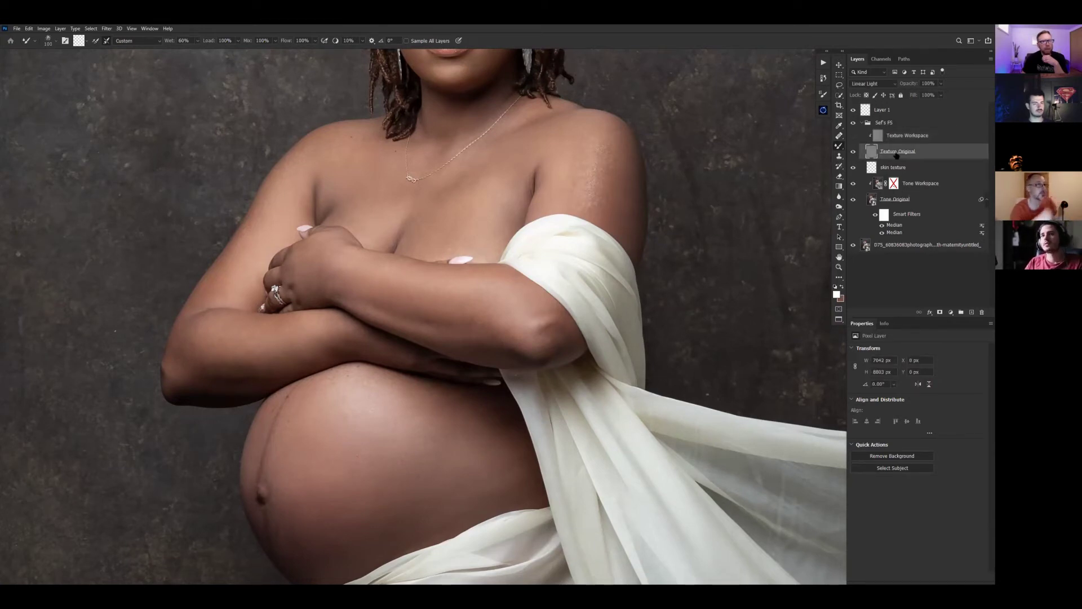
click(854, 152)
click(854, 153)
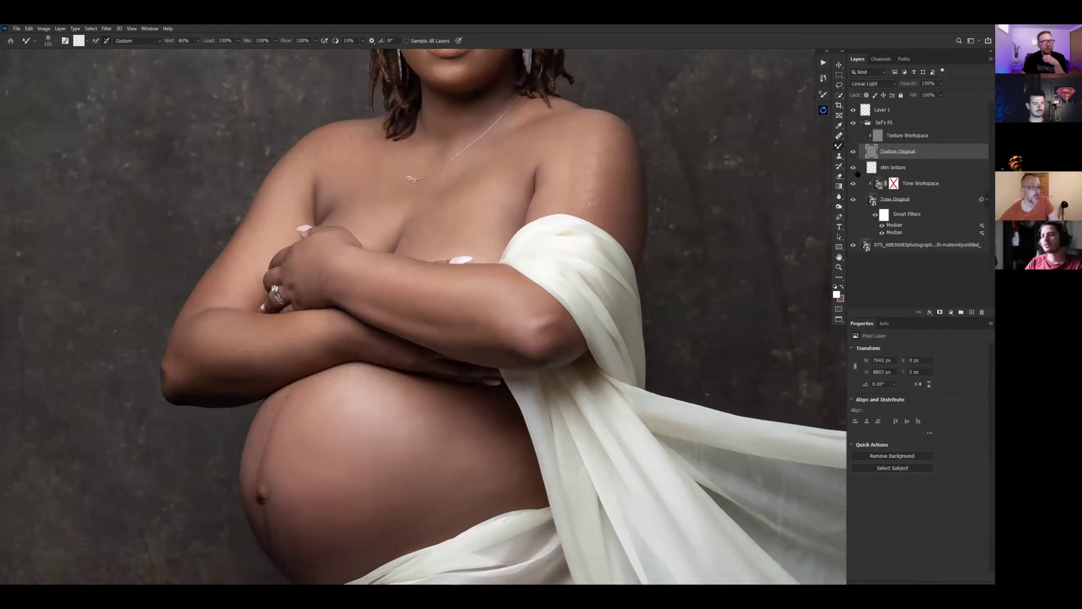
click(854, 152)
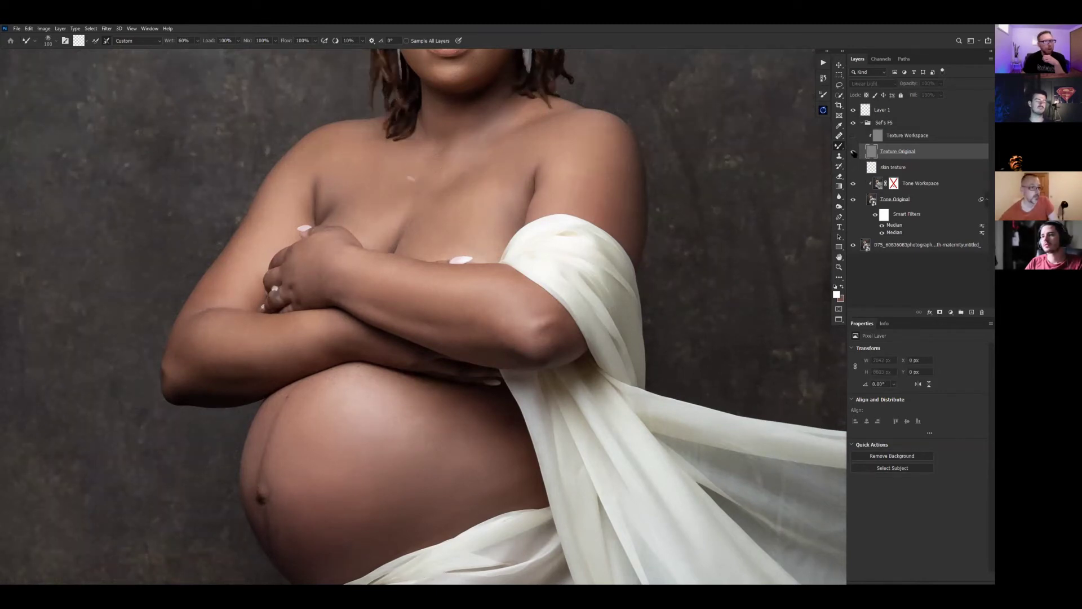
click(855, 152)
click(854, 152)
click(854, 152)
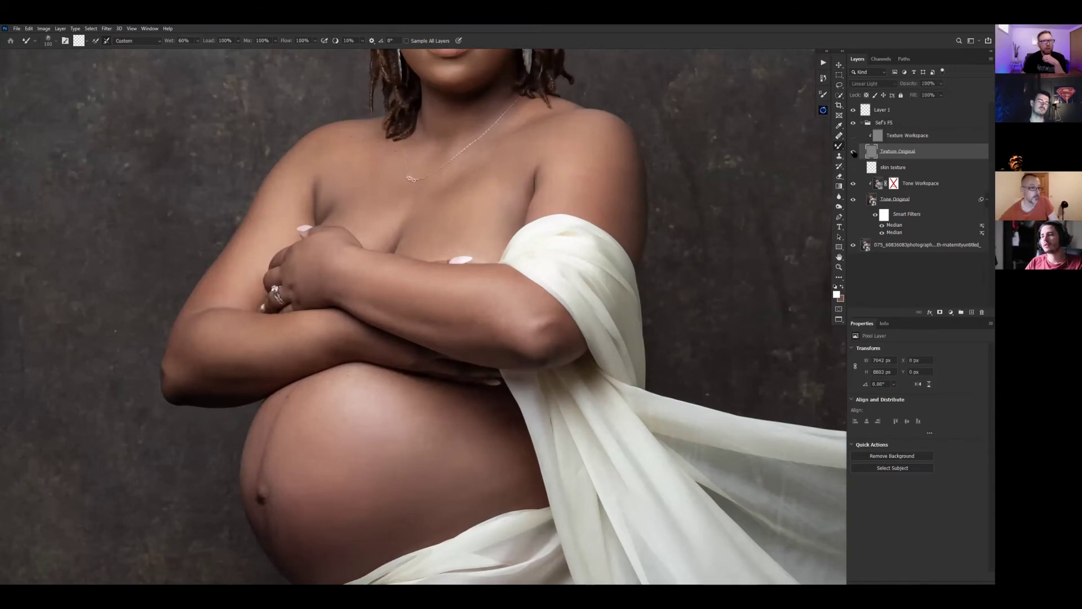
click(854, 152)
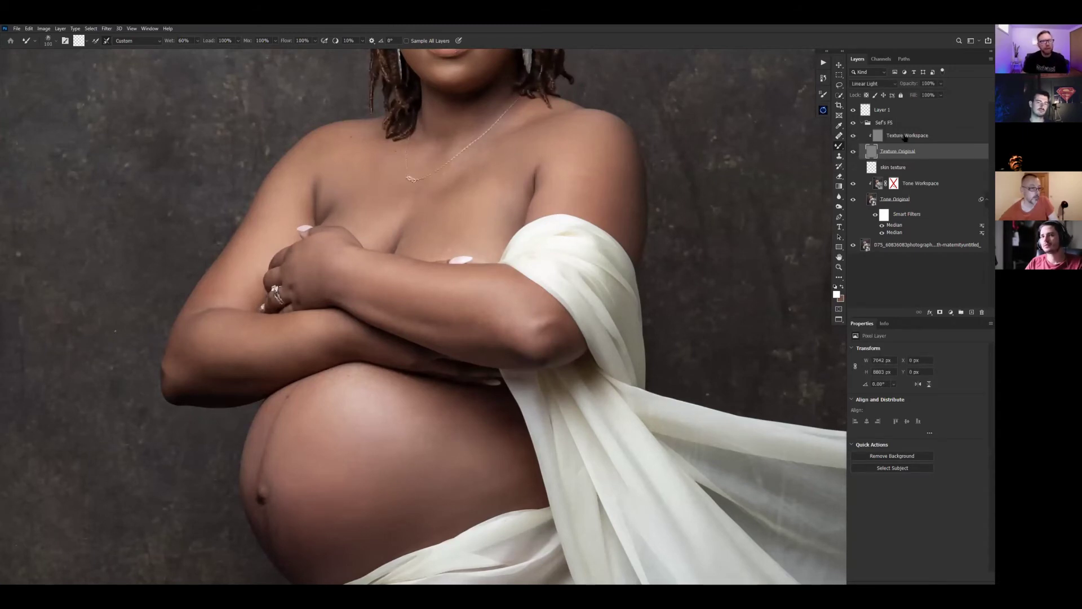
- Select Texture Workspace and compare the portrait with that layer hidden and visible
click(856, 137)
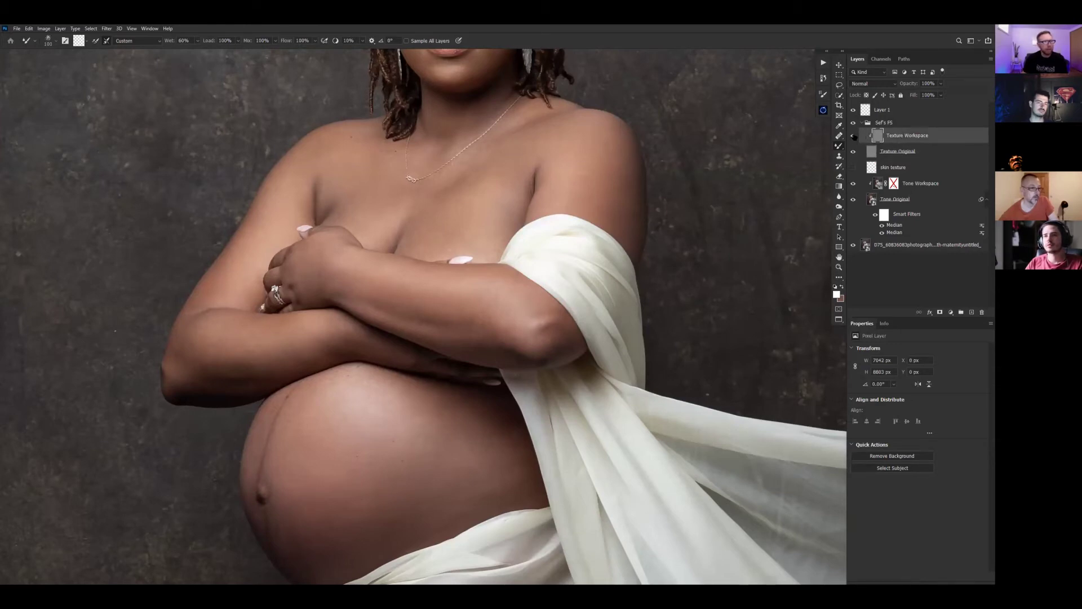
click(855, 137)
click(855, 136)
click(855, 136)
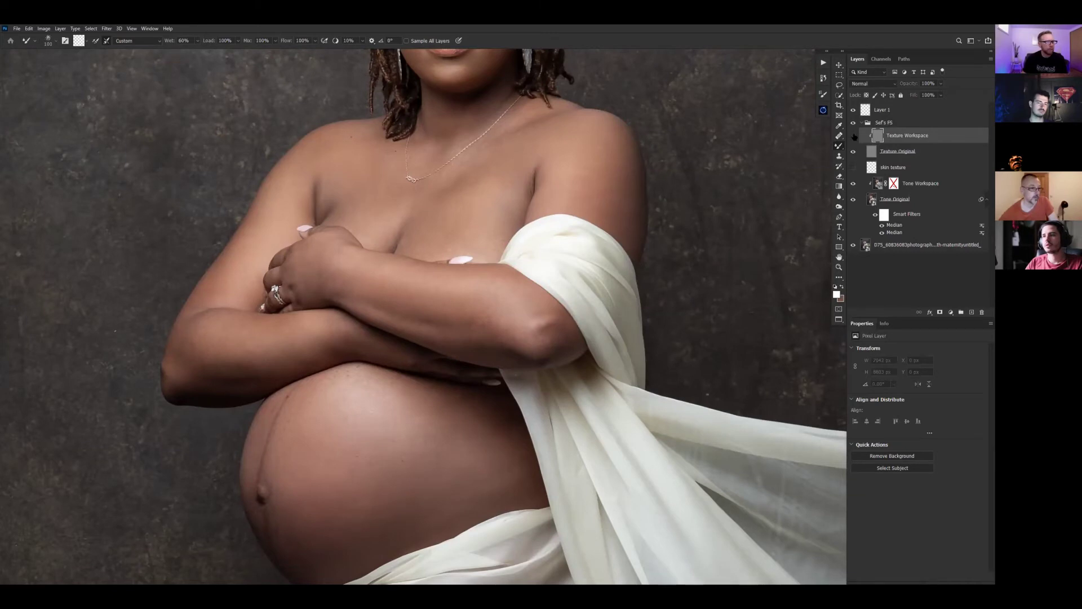
click(854, 137)
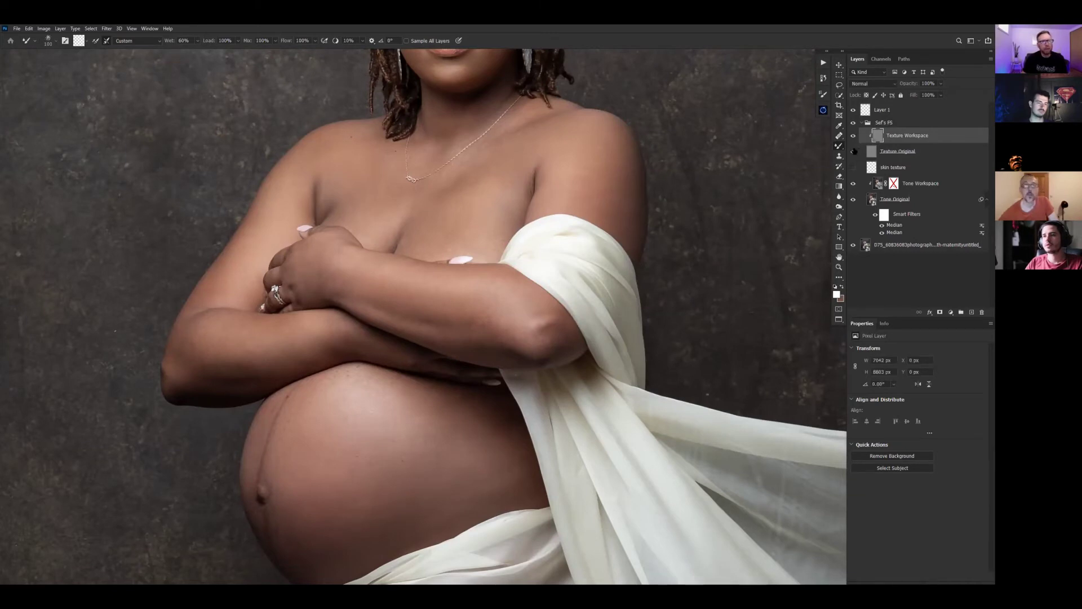
- With Texture Original hidden, select Tone Workspace and hide it to compare the skin tones before and after smoothing
click(925, 186)
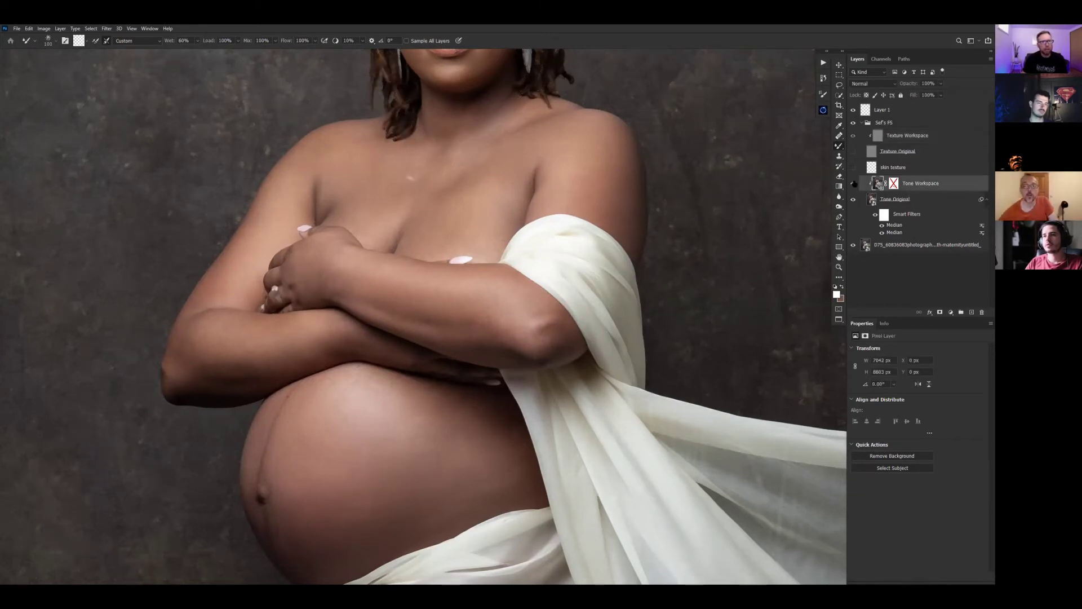
click(853, 187)
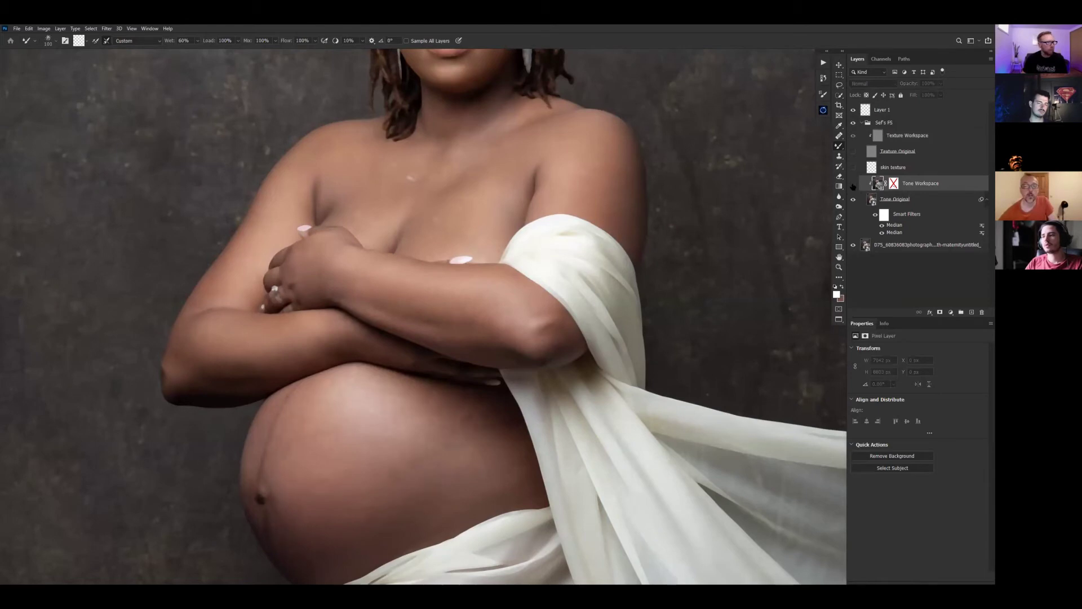
- Compare the skin retouching before and after by toggling the visibility of the Tone Workspace layer and the whole retouching group
click(853, 187)
click(853, 187)
click(853, 187)
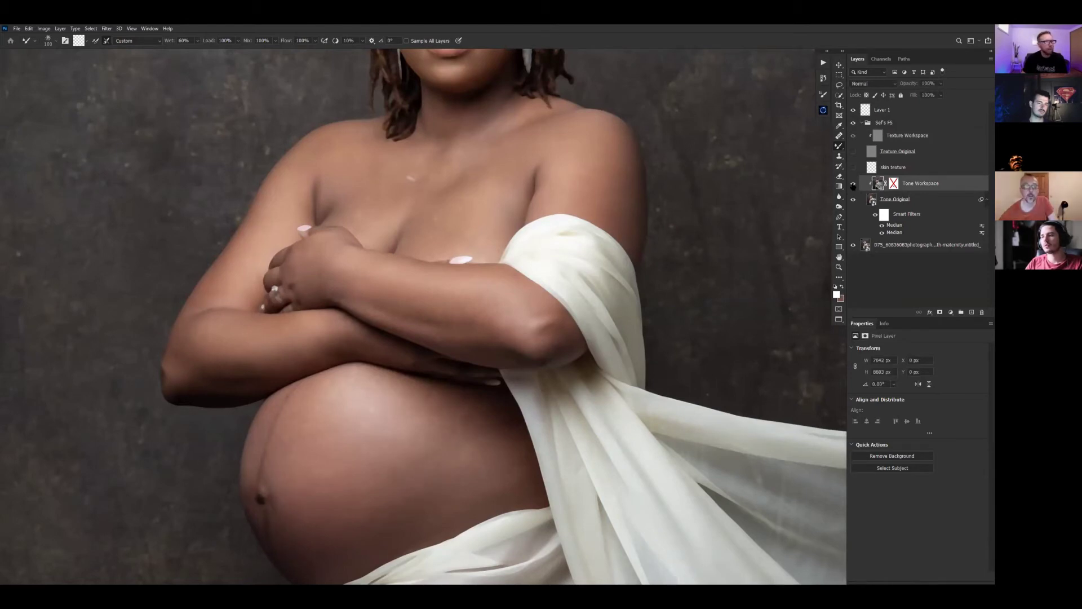
click(853, 125)
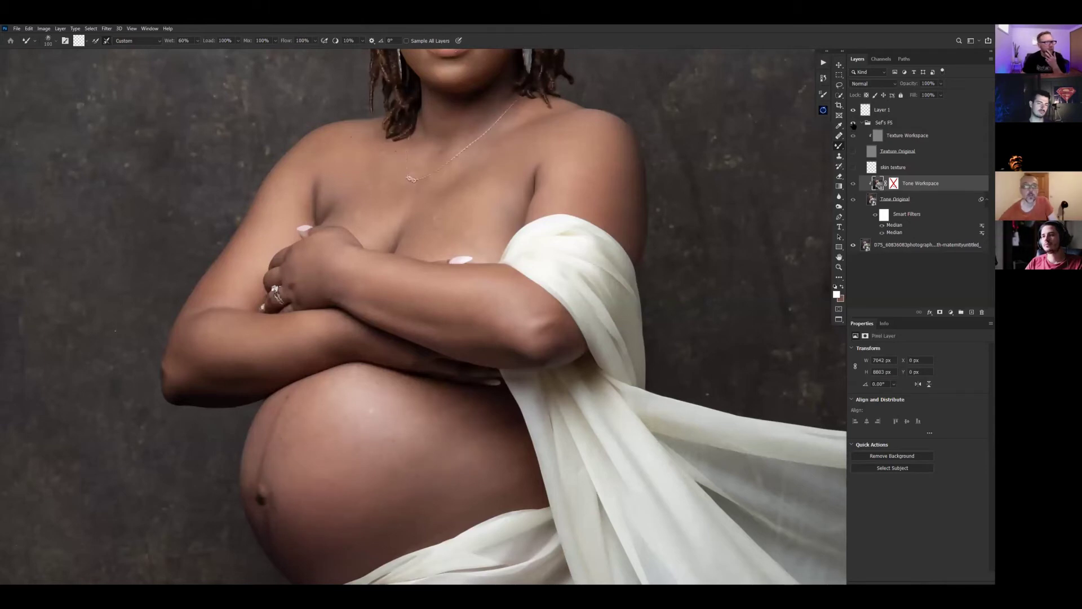
click(853, 126)
click(853, 125)
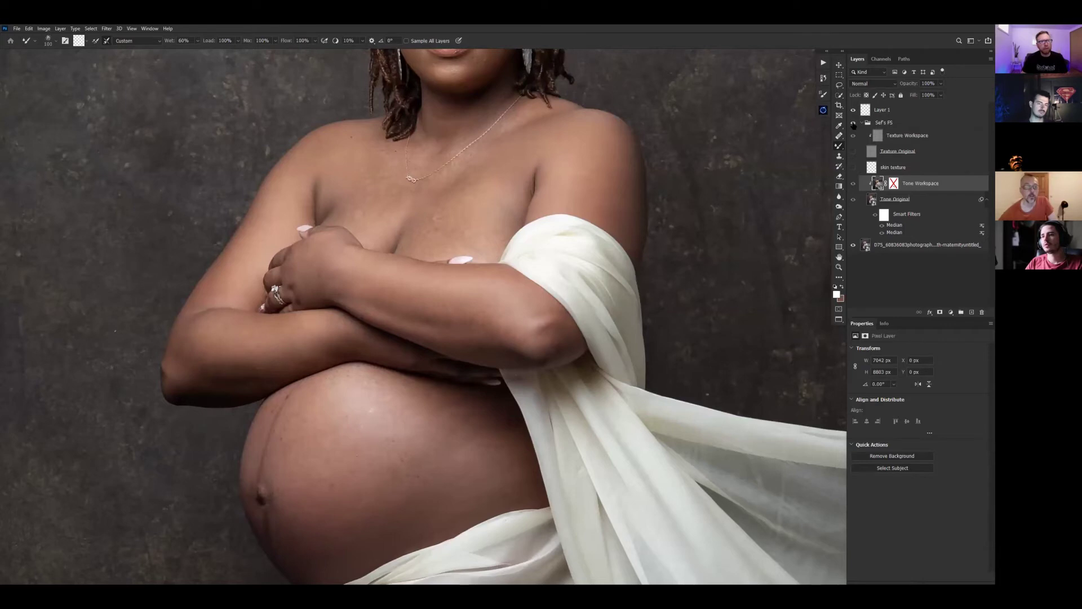
click(853, 124)
- Check the Median smart filter's radius on the Tone Original layer with Tone Workspace hidden, leaving the filter settings as they are
click(853, 185)
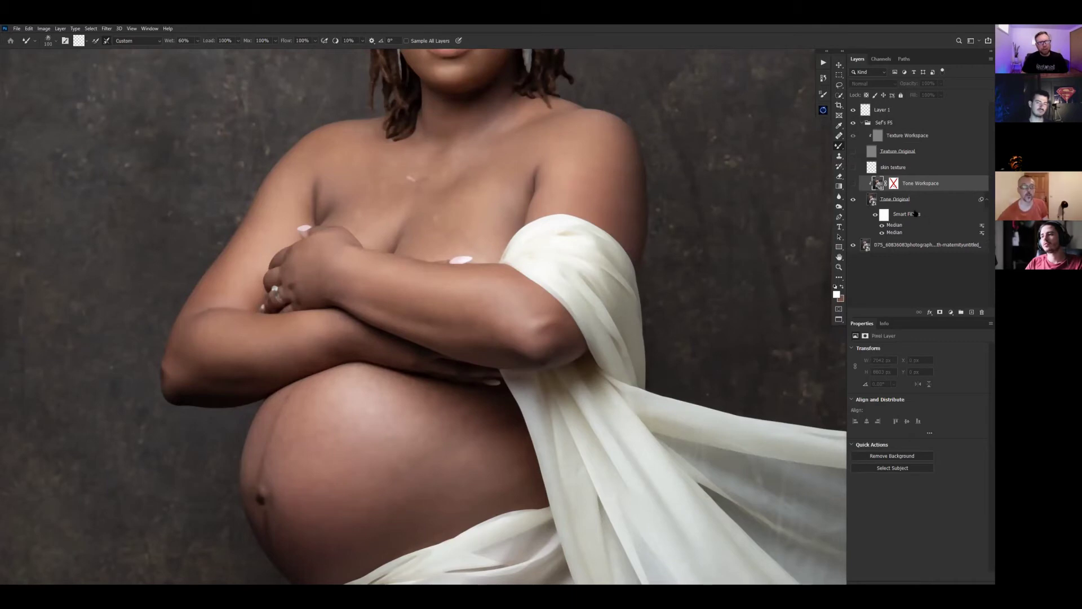
click(896, 225)
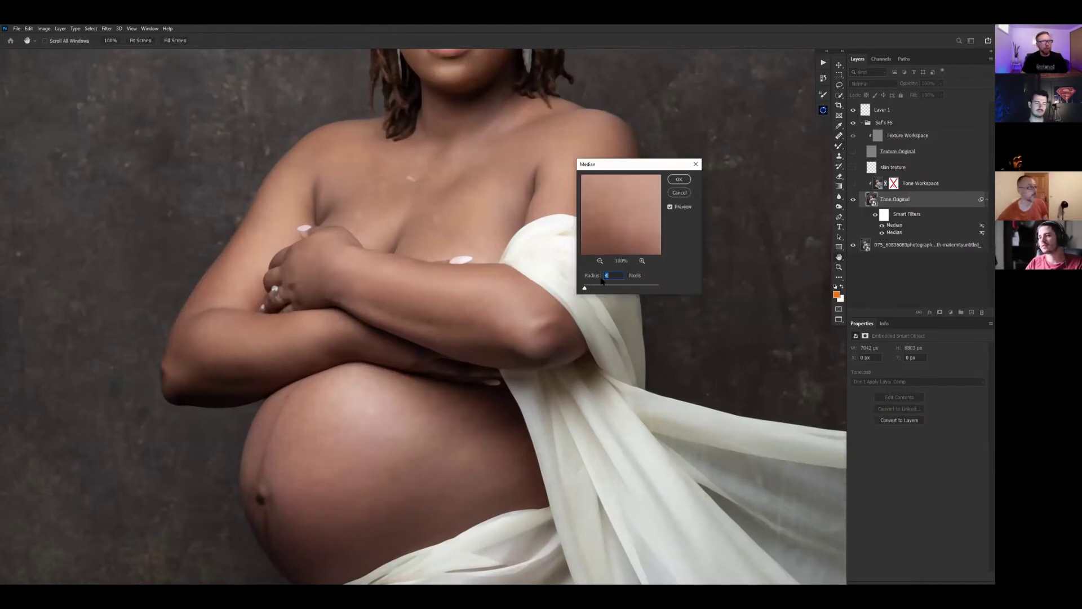
click(679, 192)
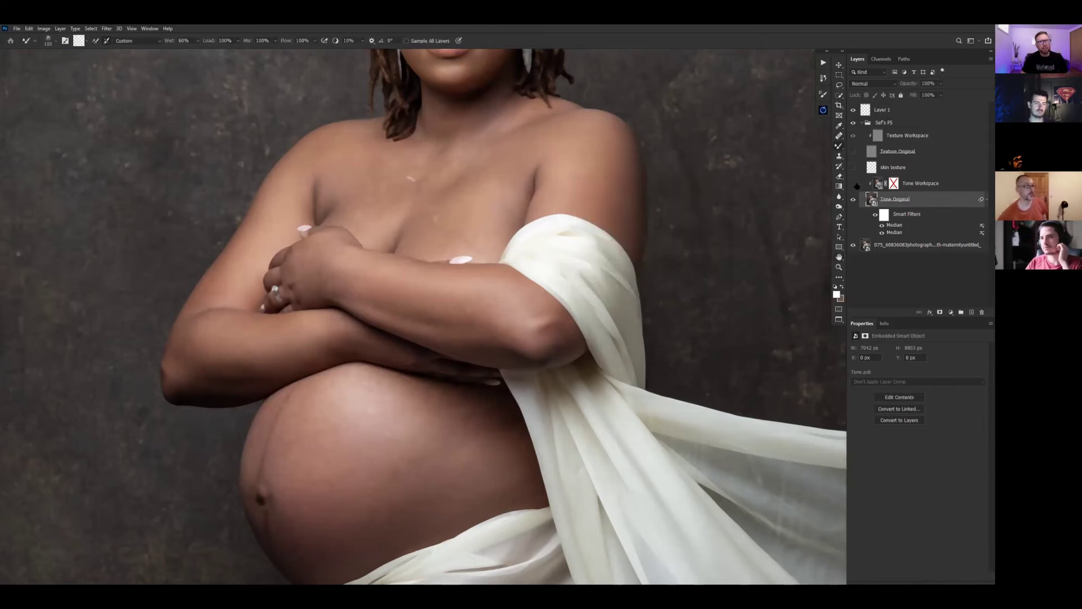
- Make the texture and tone layers visible again, select the skin texture layer, and compare the image with and without it
click(854, 151)
click(854, 168)
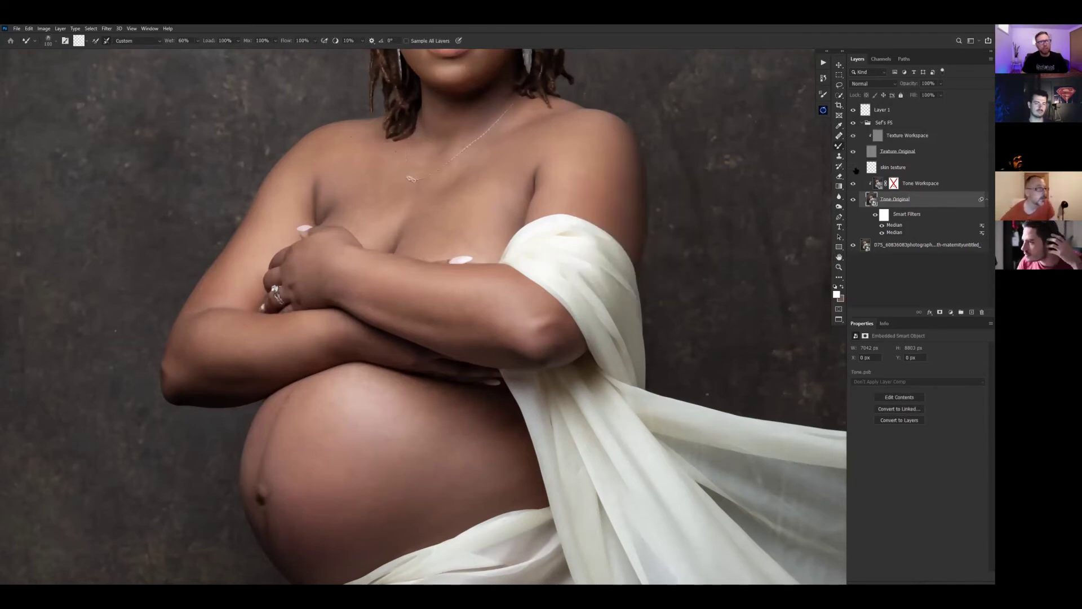
click(873, 169)
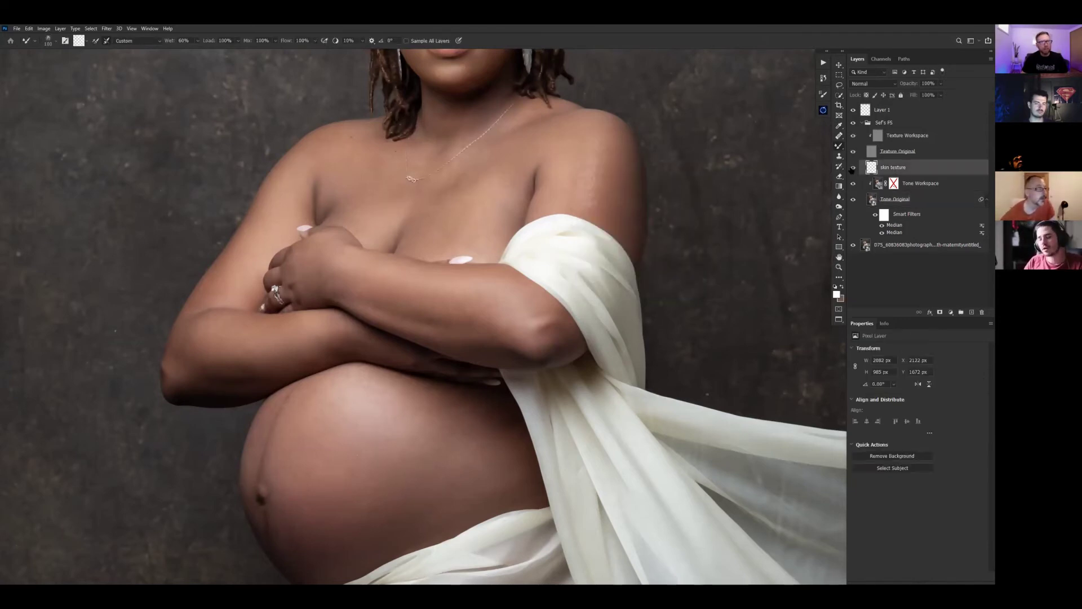
click(853, 168)
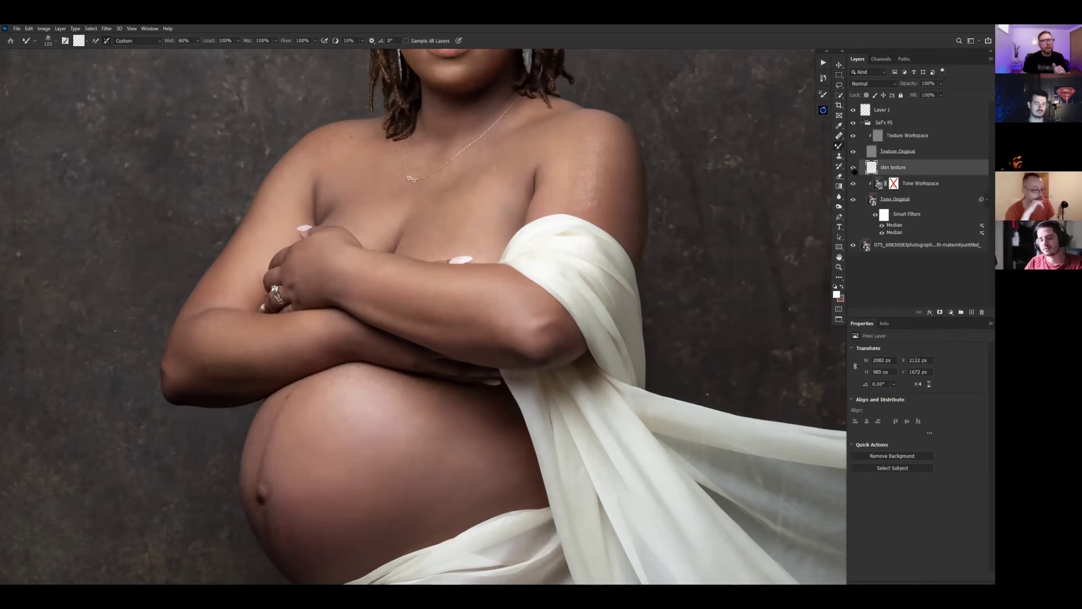
click(853, 167)
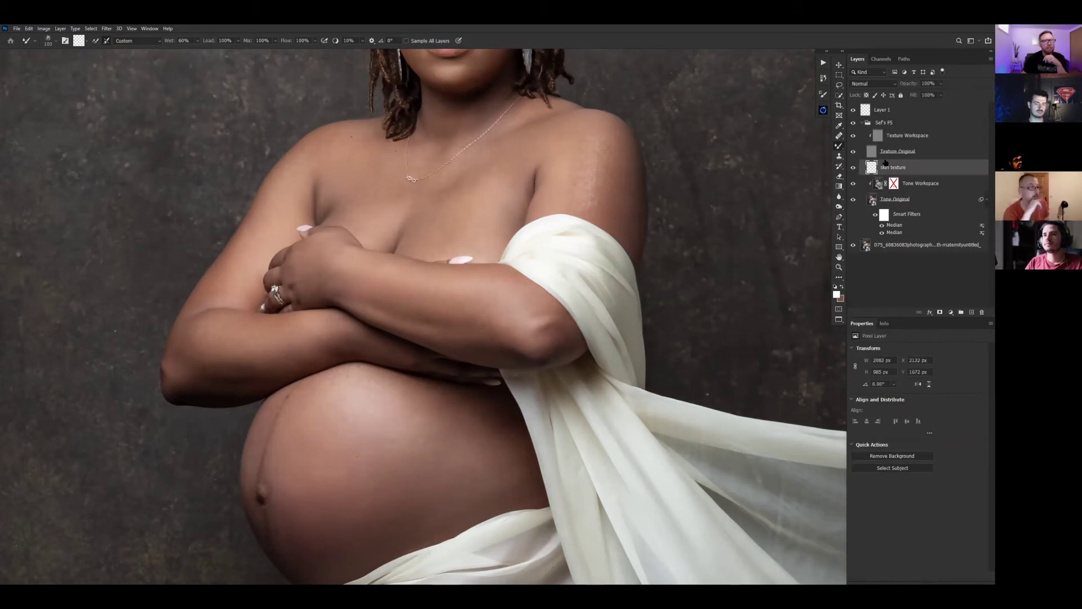
click(853, 168)
click(853, 167)
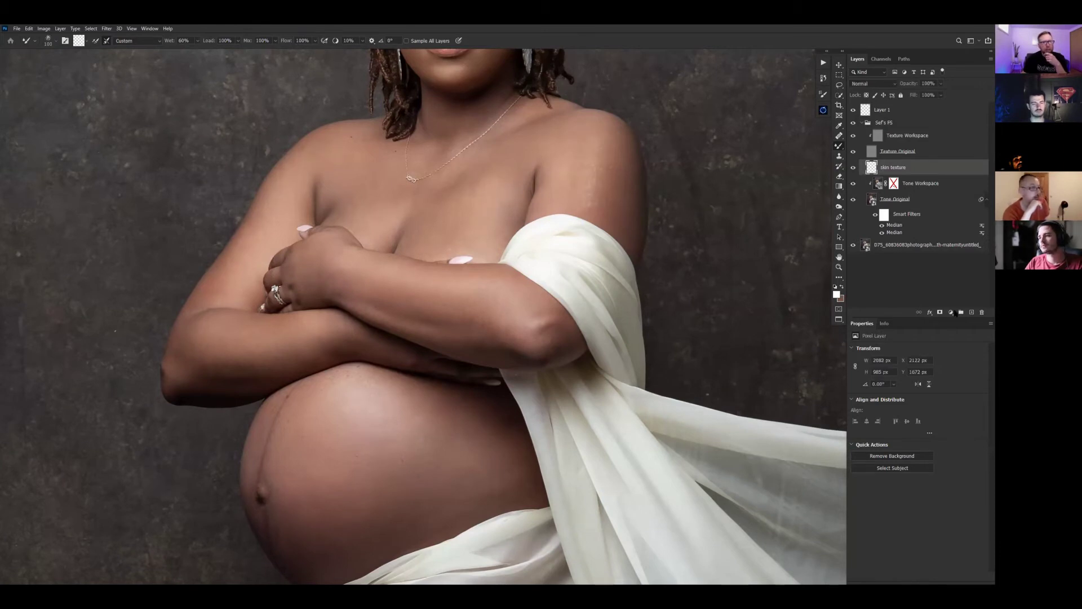
- Add a Hue/Saturation adjustment layer above the skin texture layer with Colorize enabled, and hide it after viewing the tint
click(952, 313)
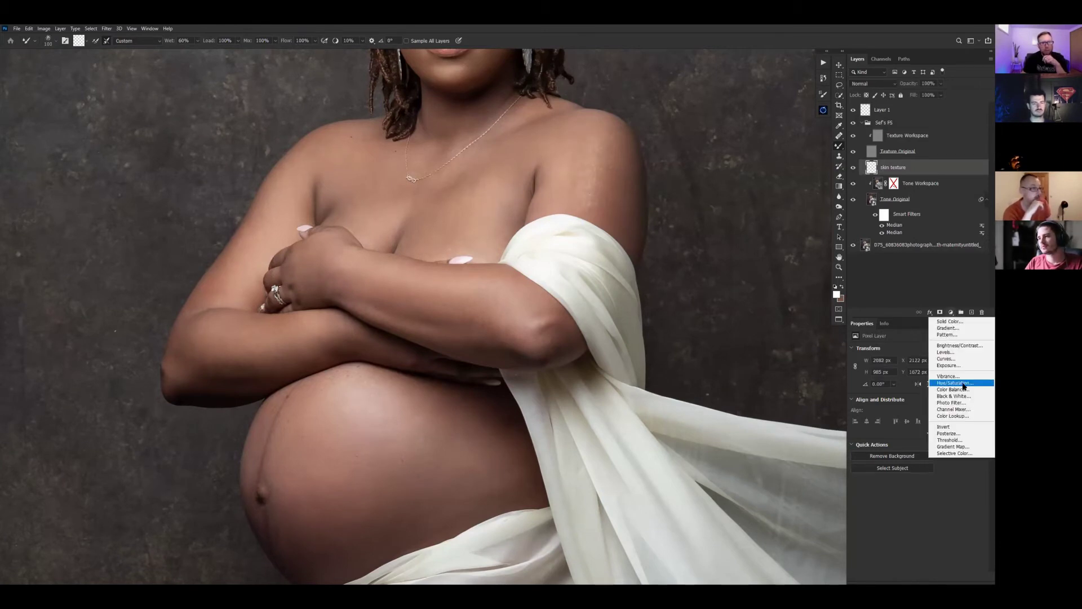
click(964, 383)
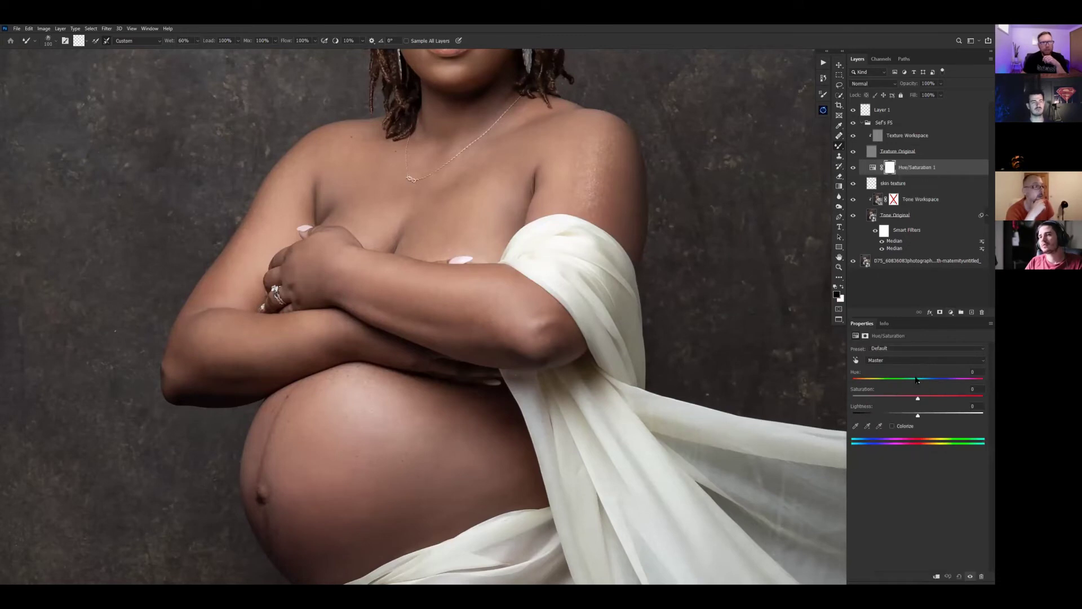
click(893, 426)
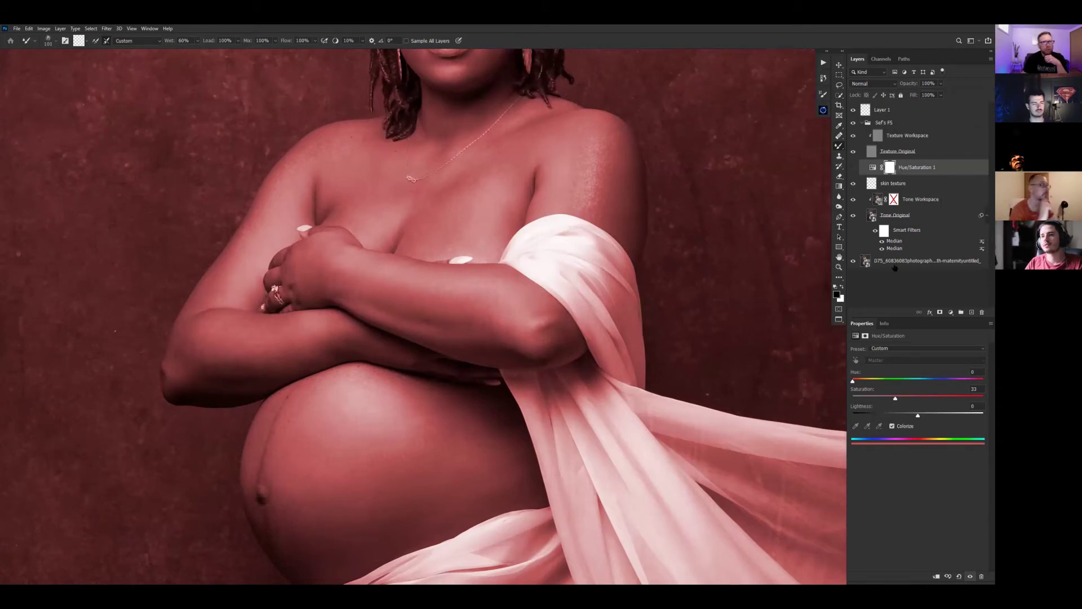
click(853, 167)
- Add a Curves adjustment layer above Hue/Saturation 1 and darken the image with a curve point at input 154, output 87
click(951, 312)
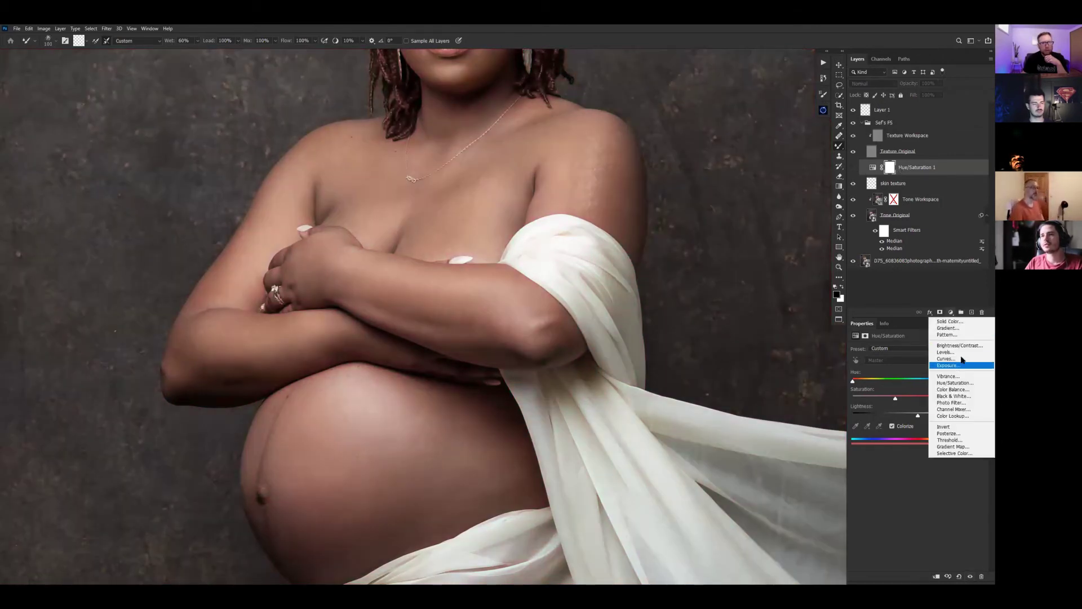
click(952, 361)
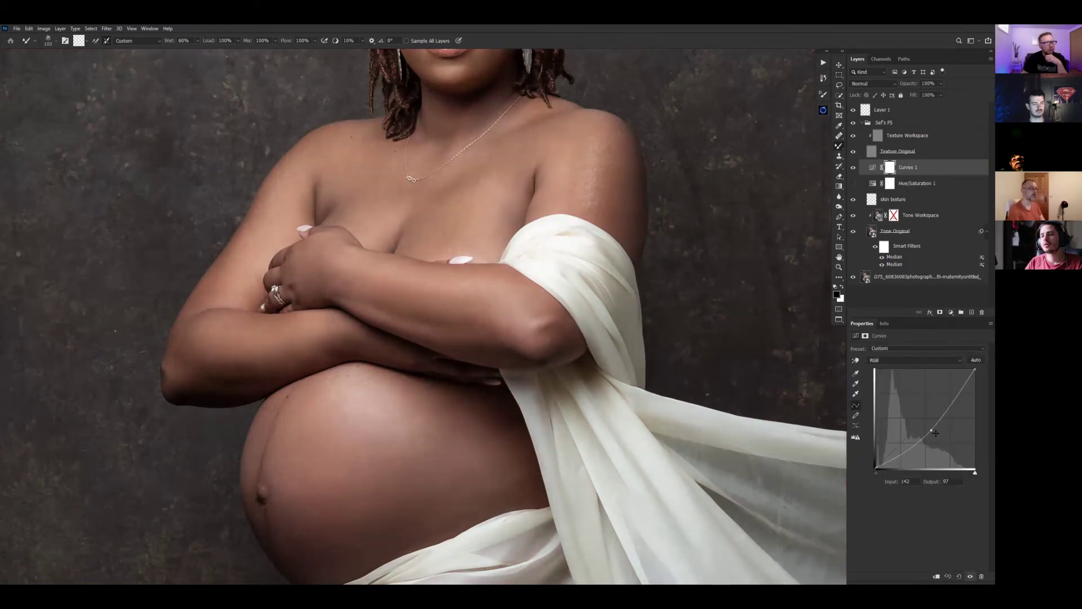
drag(936, 409, 936, 433)
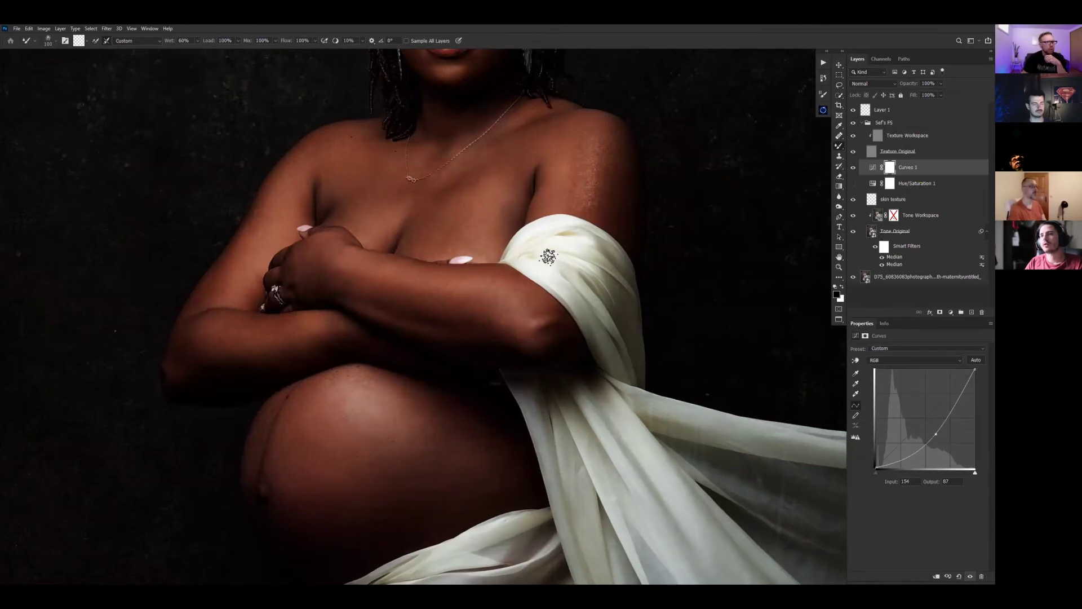
scroll(553, 249, up, 1)
scroll(547, 293, up, 4)
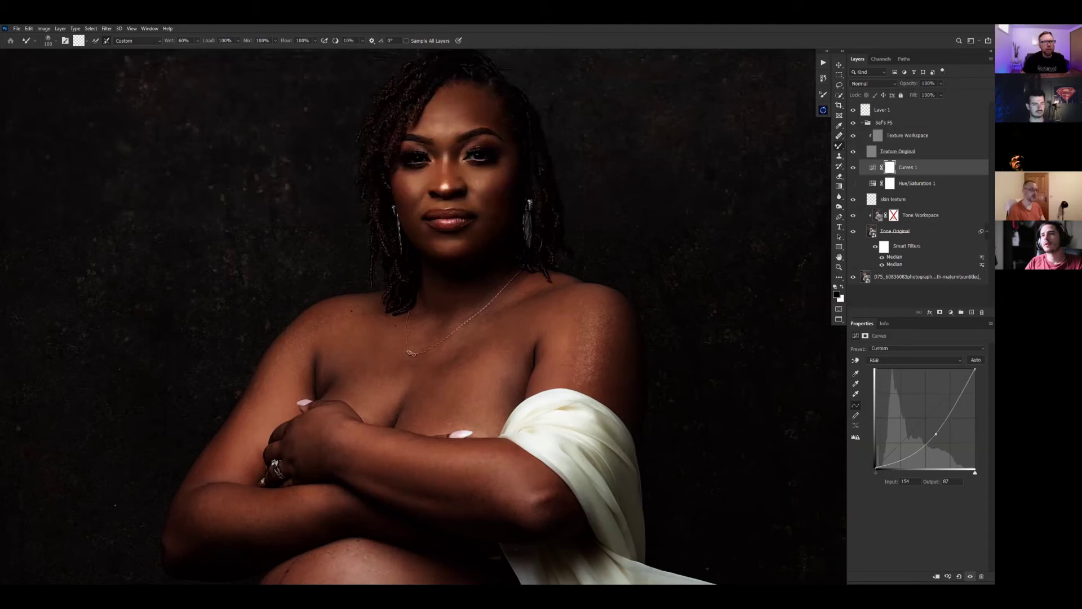
- Move the Curves 1 adjustment layer below Hue/Saturation 1 and hide it
click(854, 152)
click(853, 152)
drag(894, 134, 938, 196)
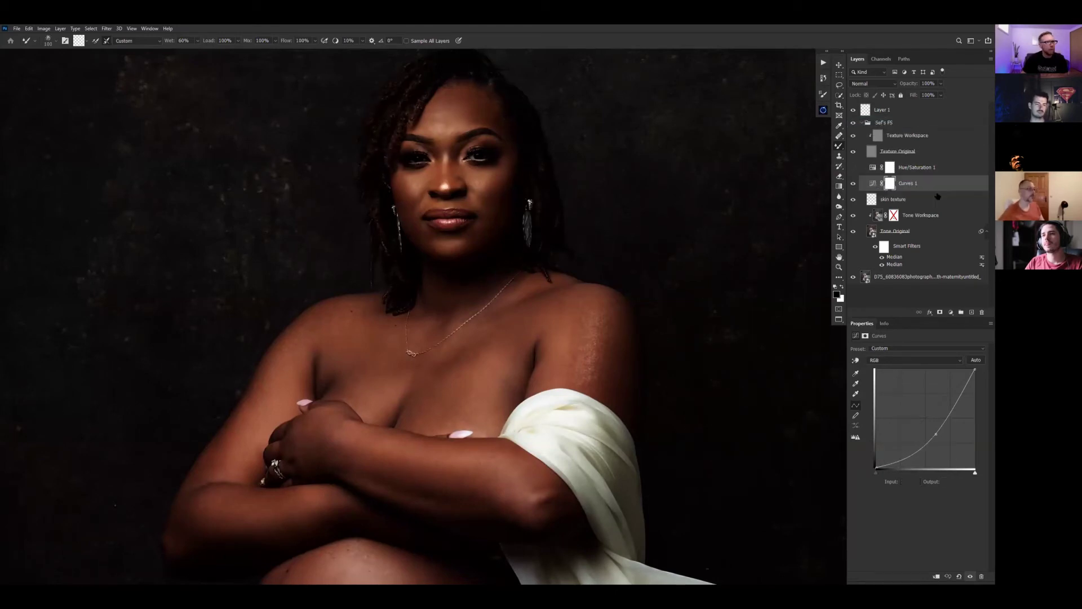
click(853, 183)
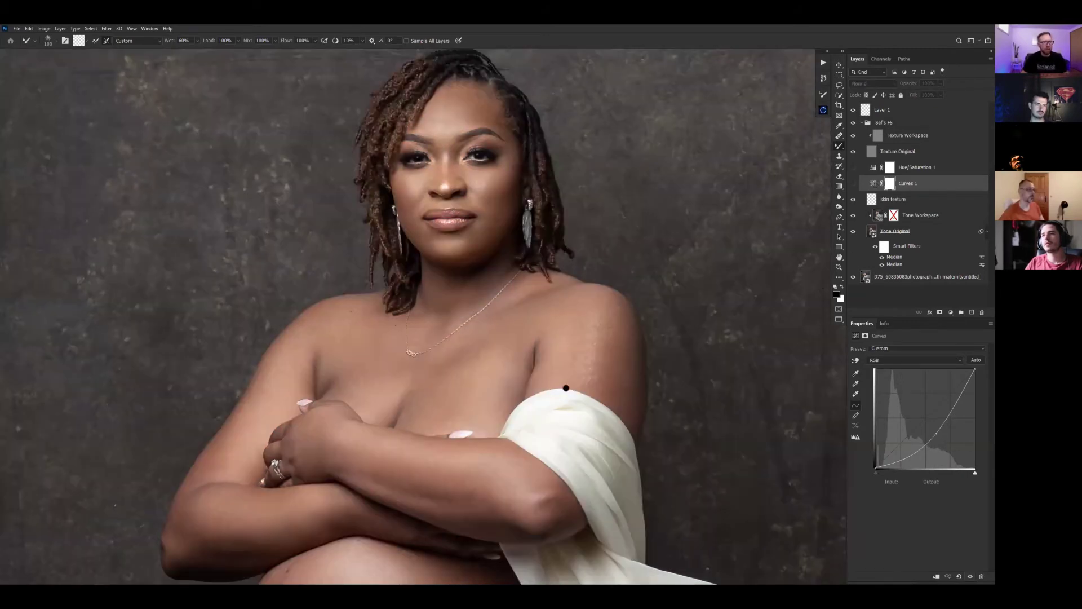
- Add a blank layer above Curves 1, name it Hue Control, and set its blend mode to Hue
scroll(628, 309, down, 5)
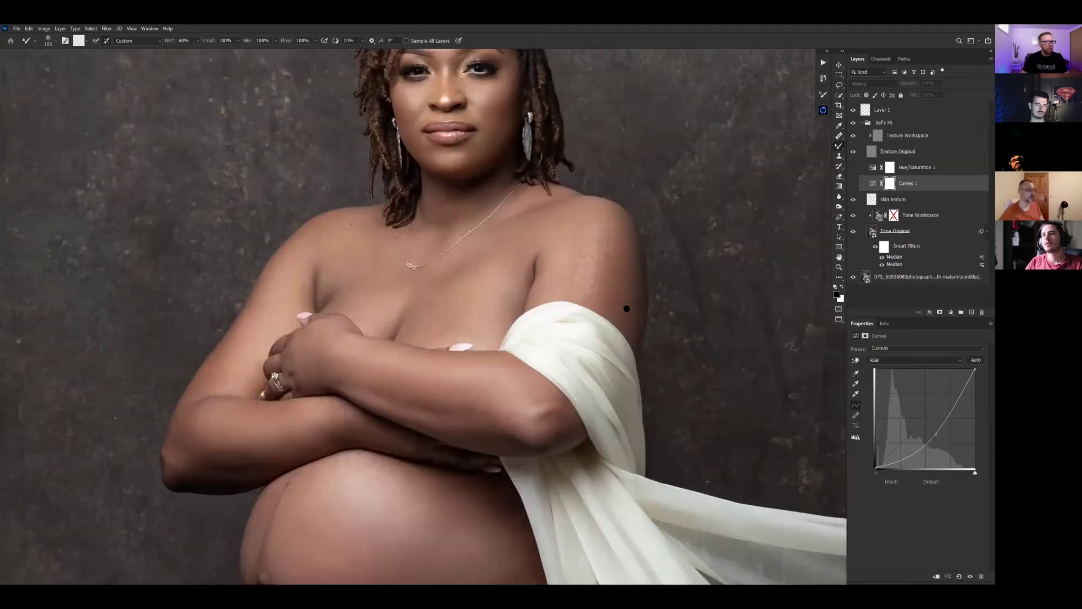
scroll(627, 307, down, 3)
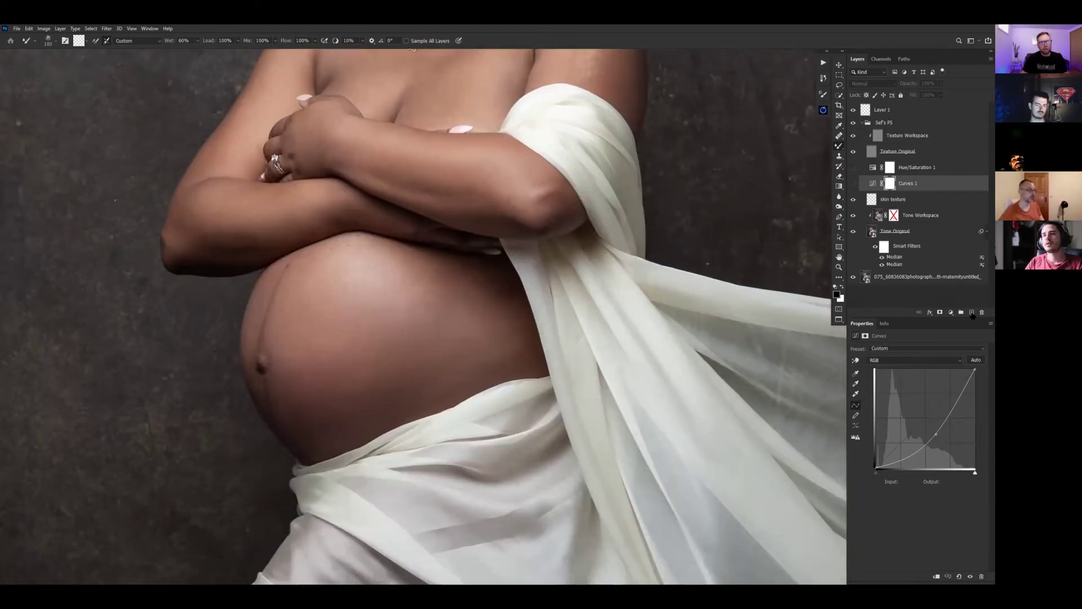
click(972, 313)
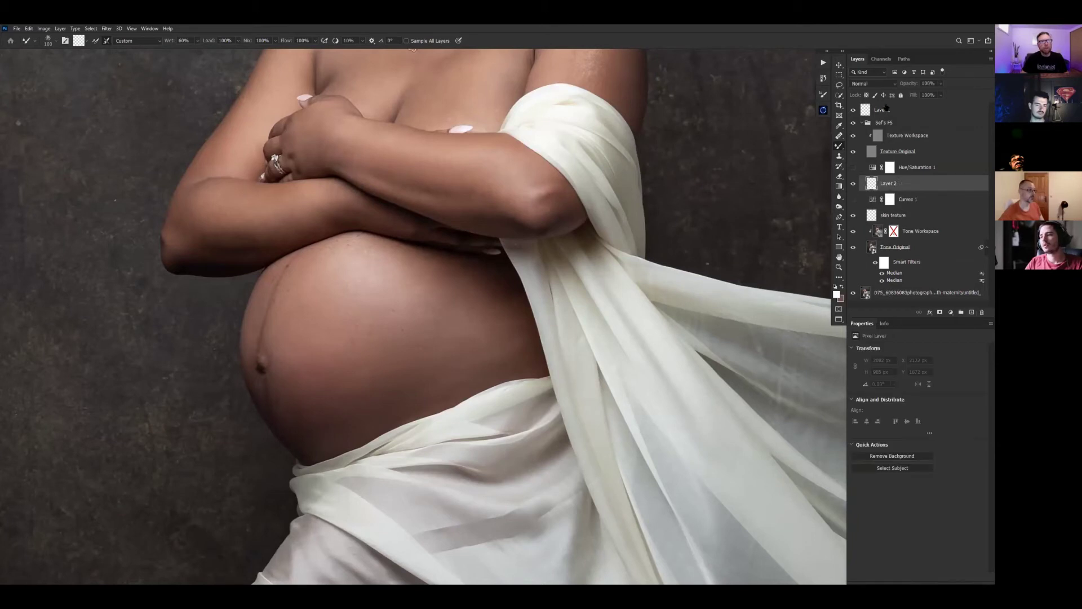
double_click(892, 184)
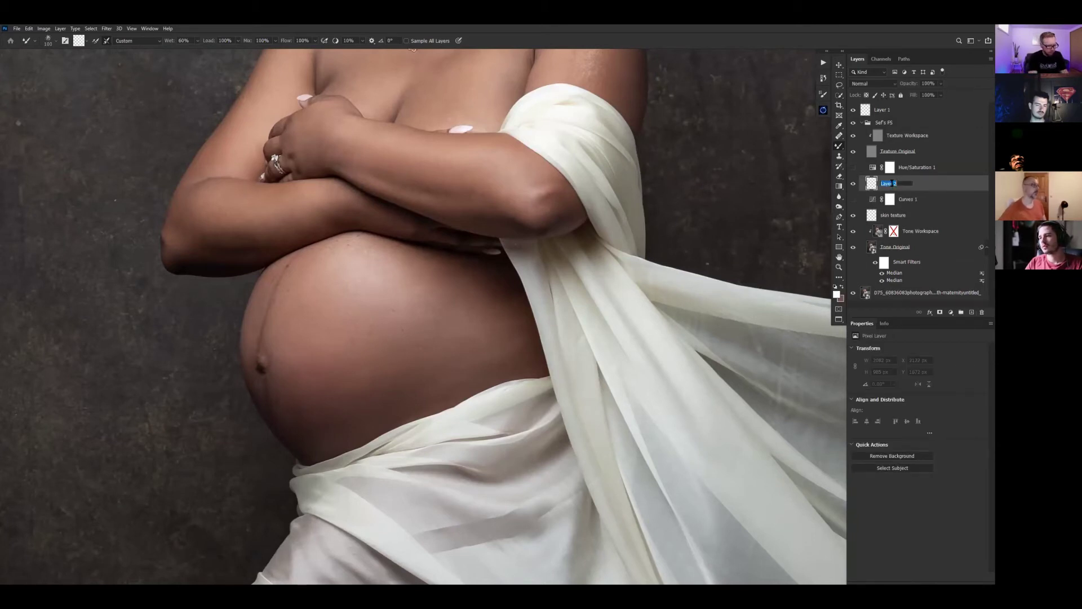
text(Hue Control)
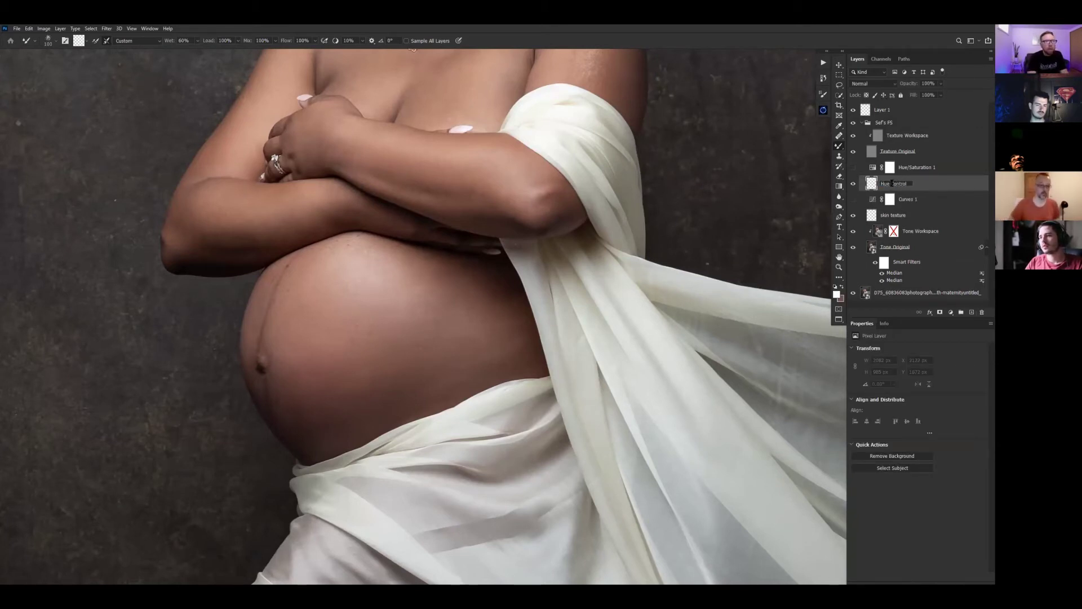
key(Return)
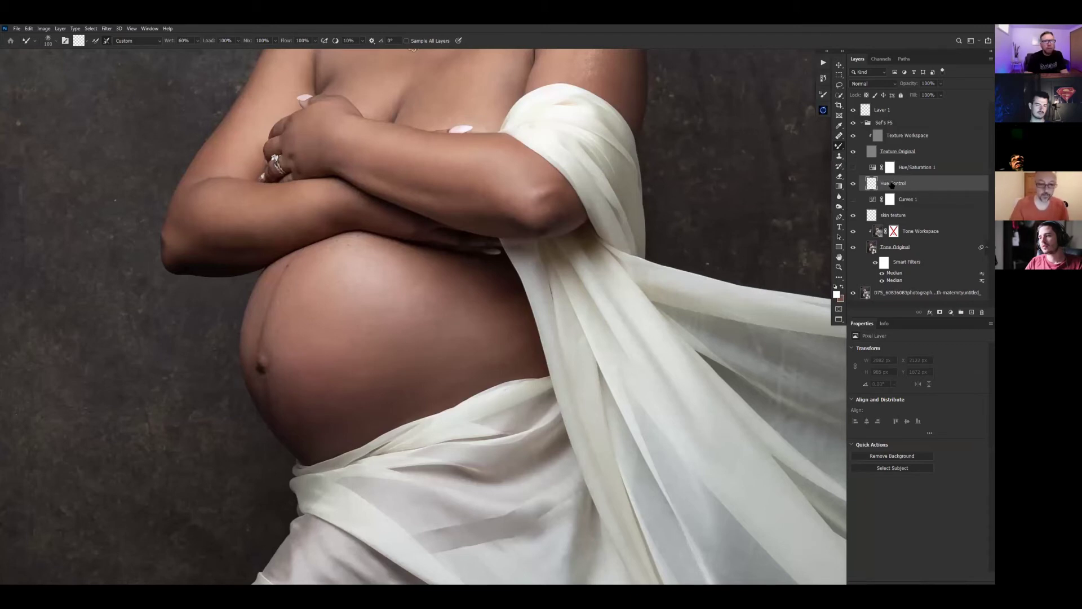
click(875, 84)
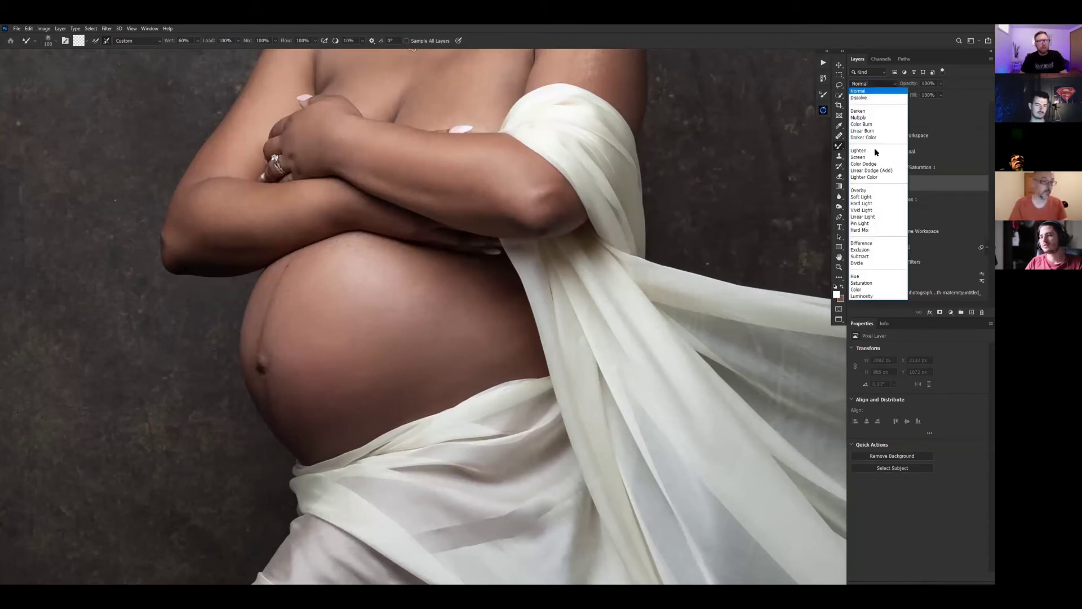
click(880, 278)
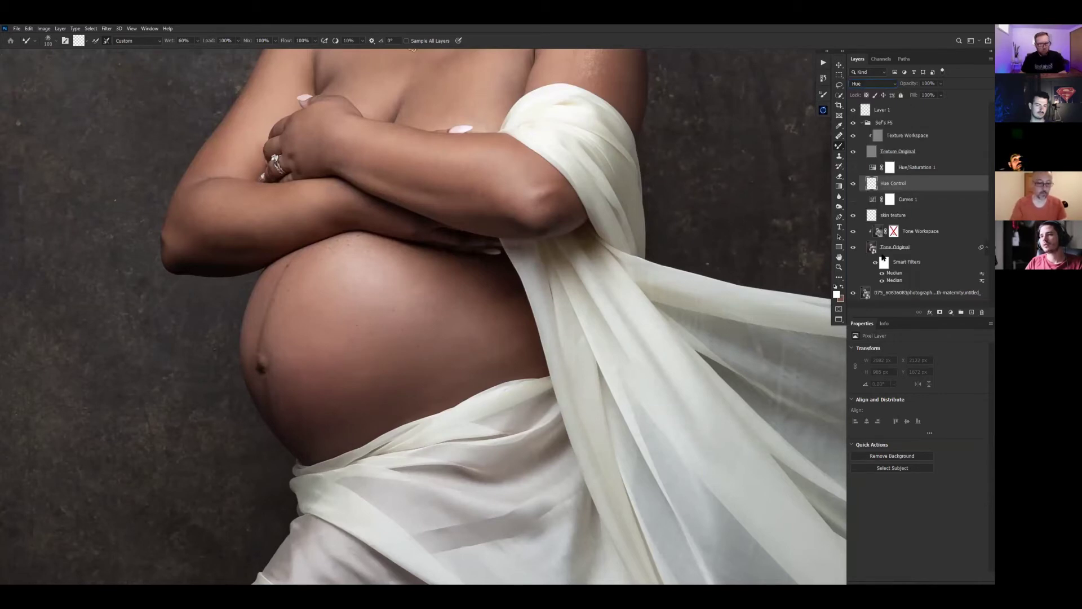
- Choose the Soft Round Pressure Size tip for the Mixer Brush, with the Hue Control layer active
right_click(607, 283)
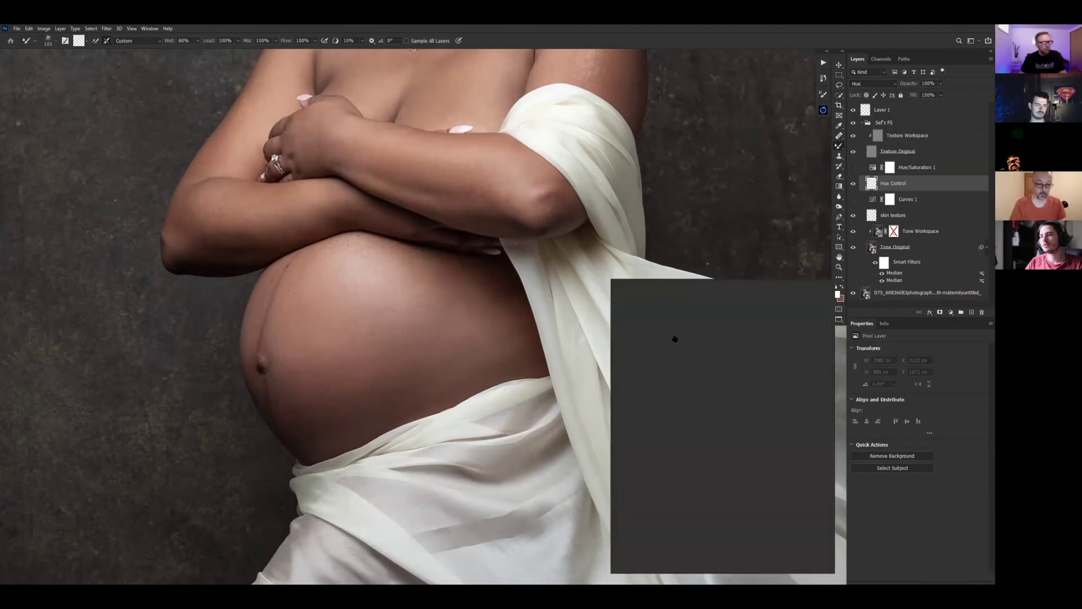
click(665, 379)
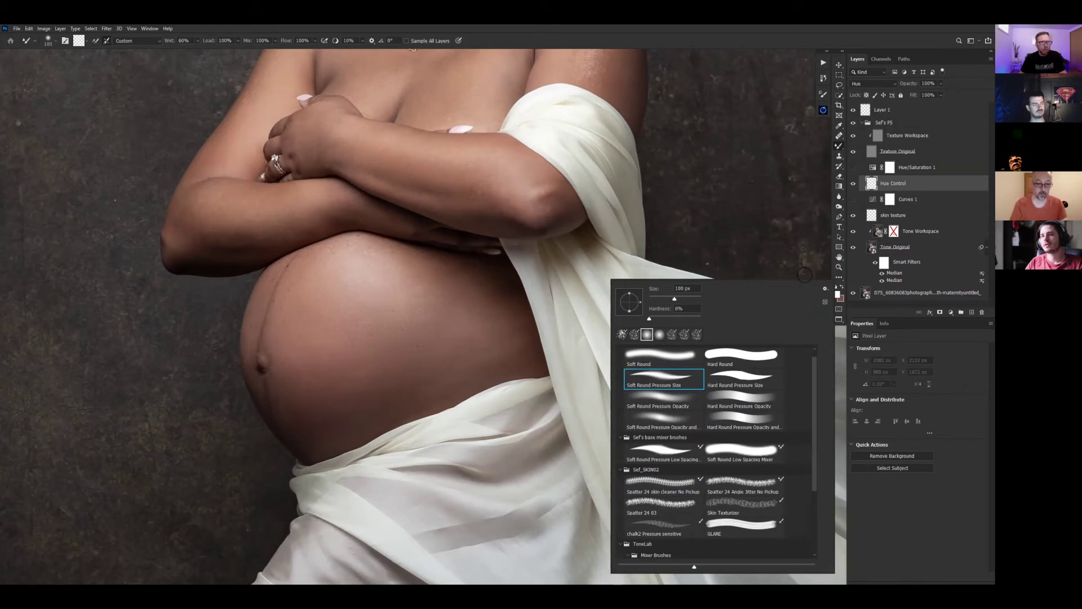
click(941, 184)
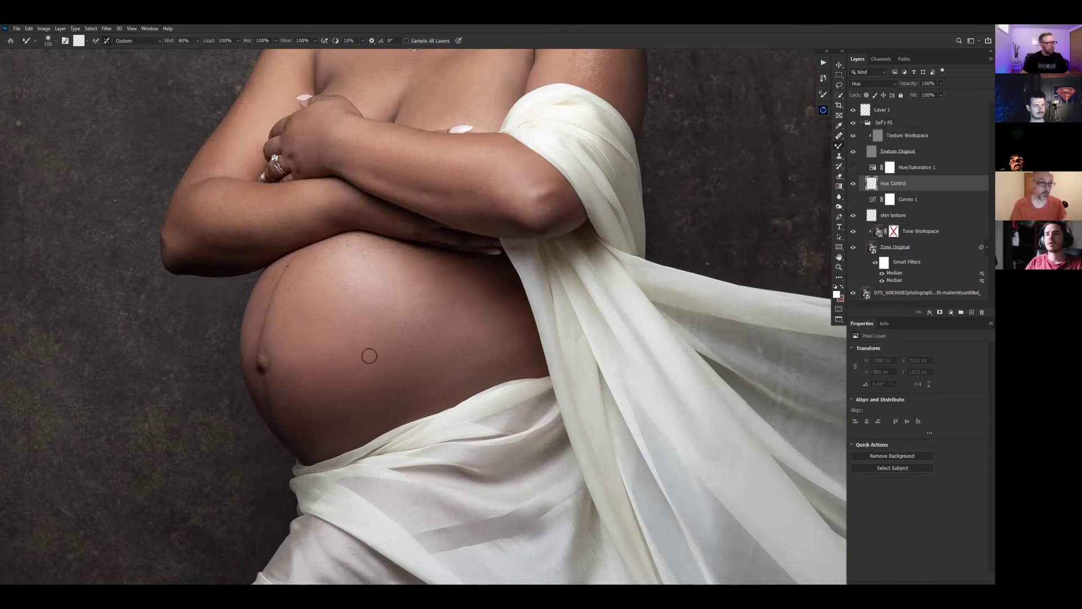
- Add a Hue/Saturation adjustment layer above Layer 1 with saturation raised to +28, and reselect the Hue Control layer
click(914, 116)
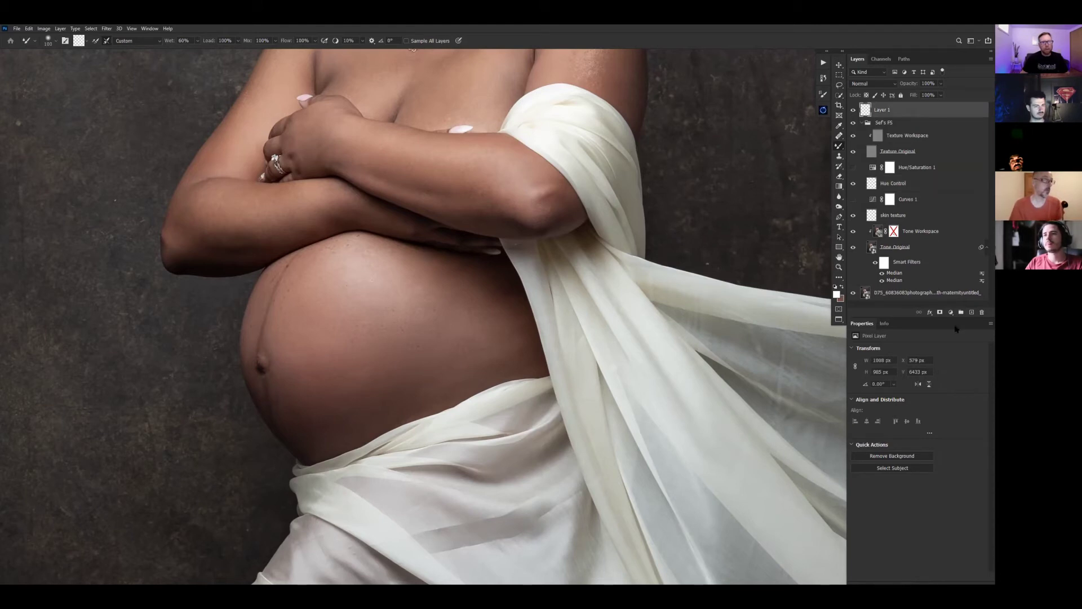
click(951, 313)
click(959, 383)
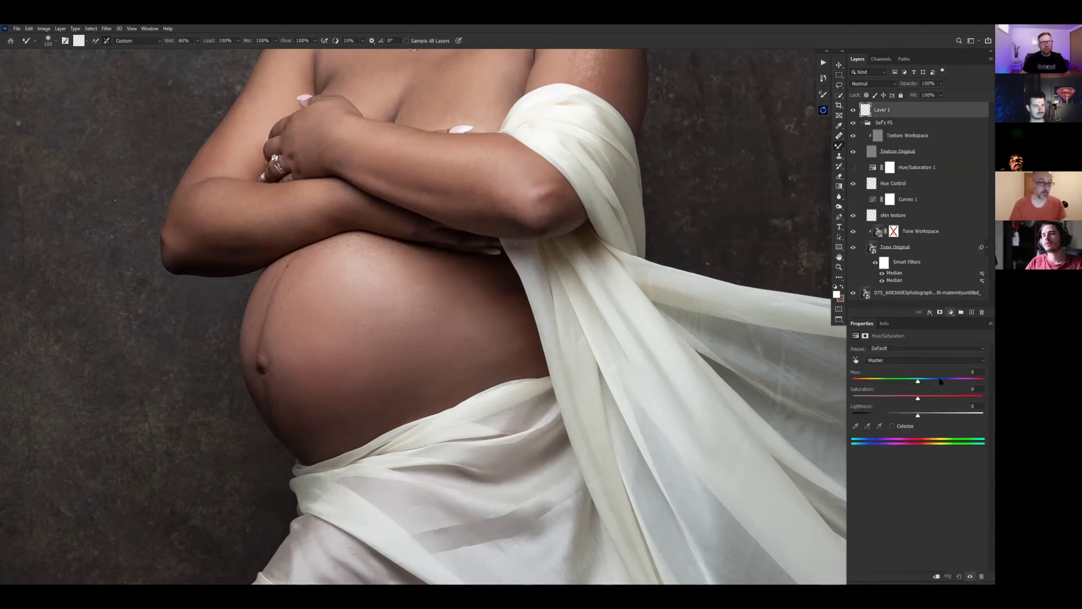
drag(921, 400, 930, 401)
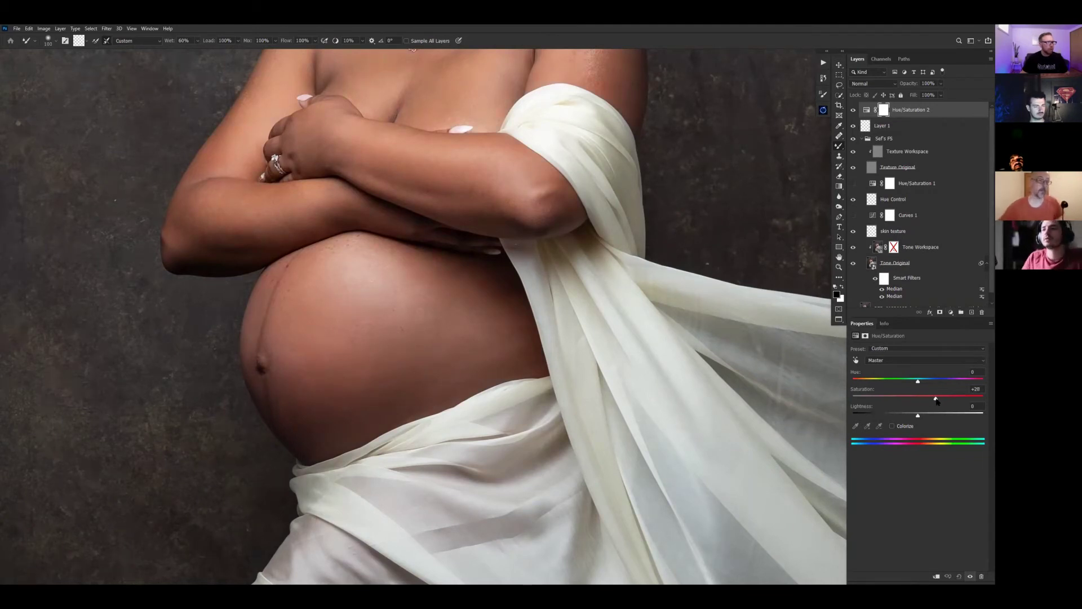
click(893, 198)
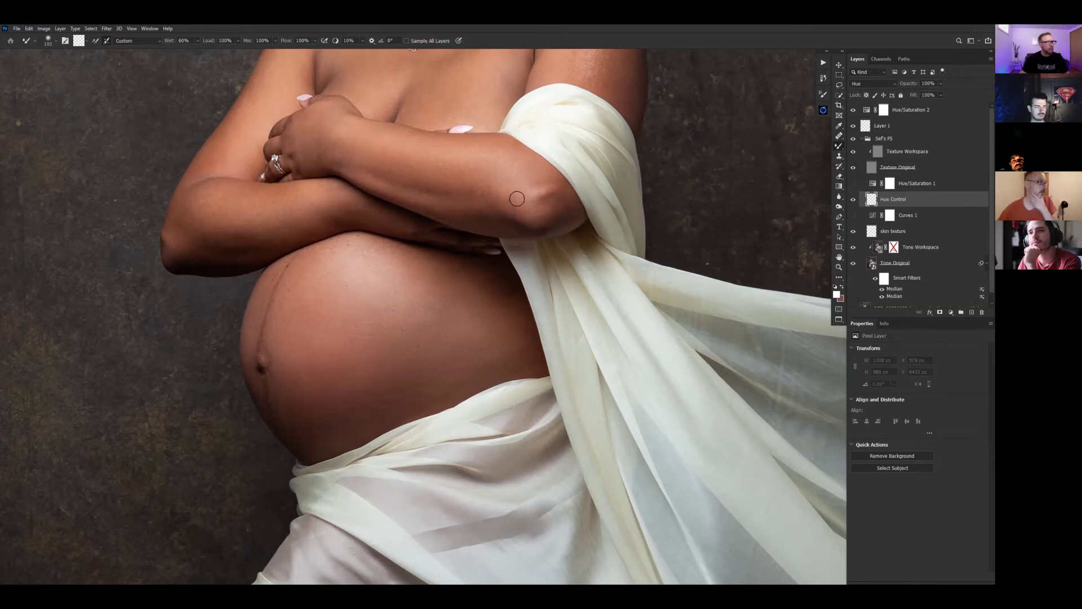
- Compare the skin color of the face, chest, arms and belly across the portrait
scroll(609, 174, up, 5)
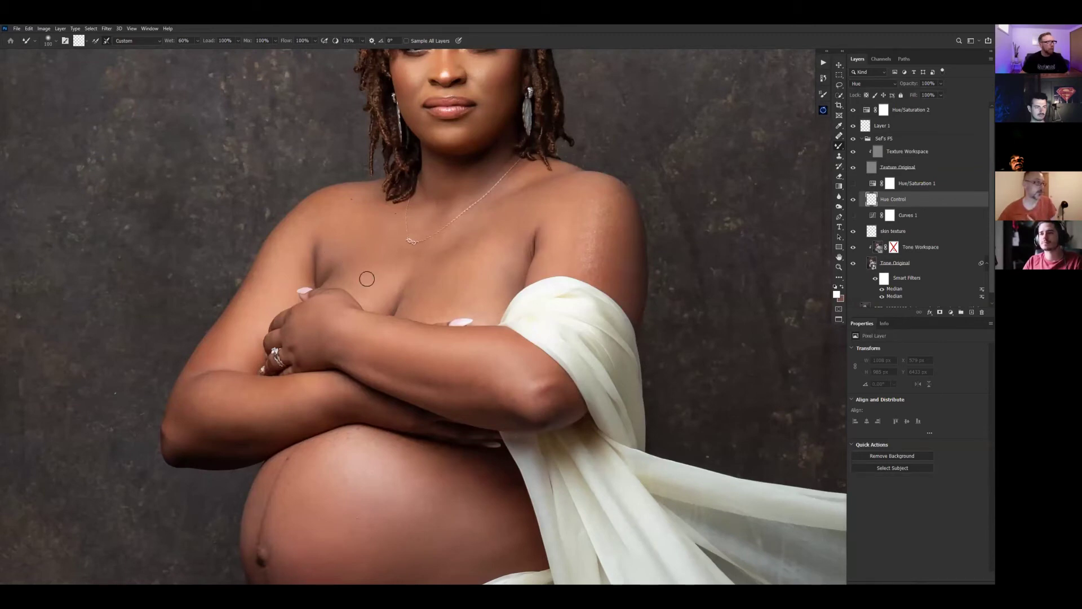
scroll(367, 278, up, 2)
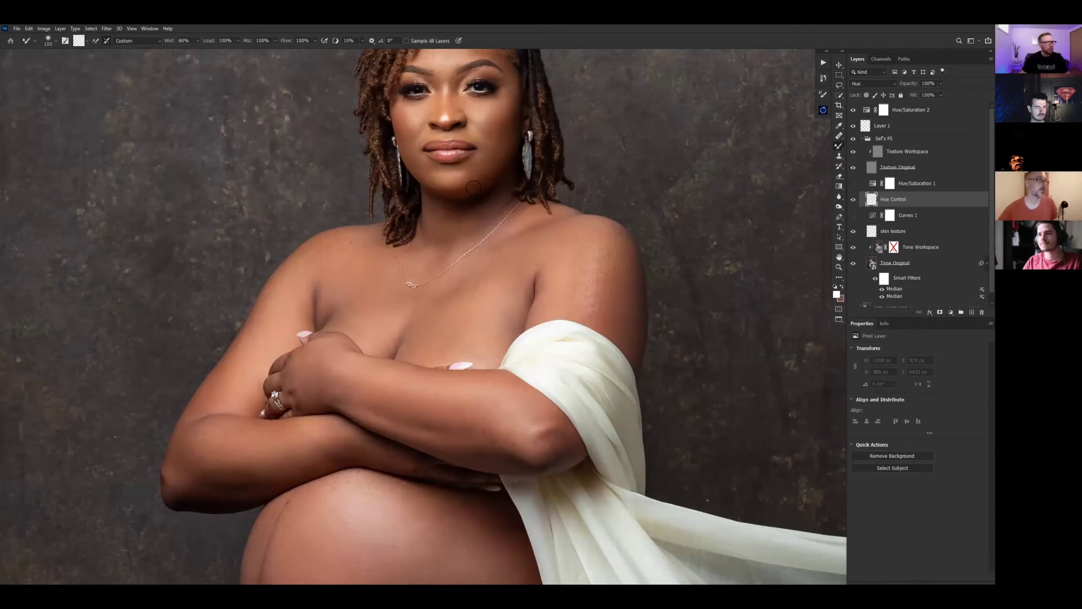
scroll(453, 217, up, 1)
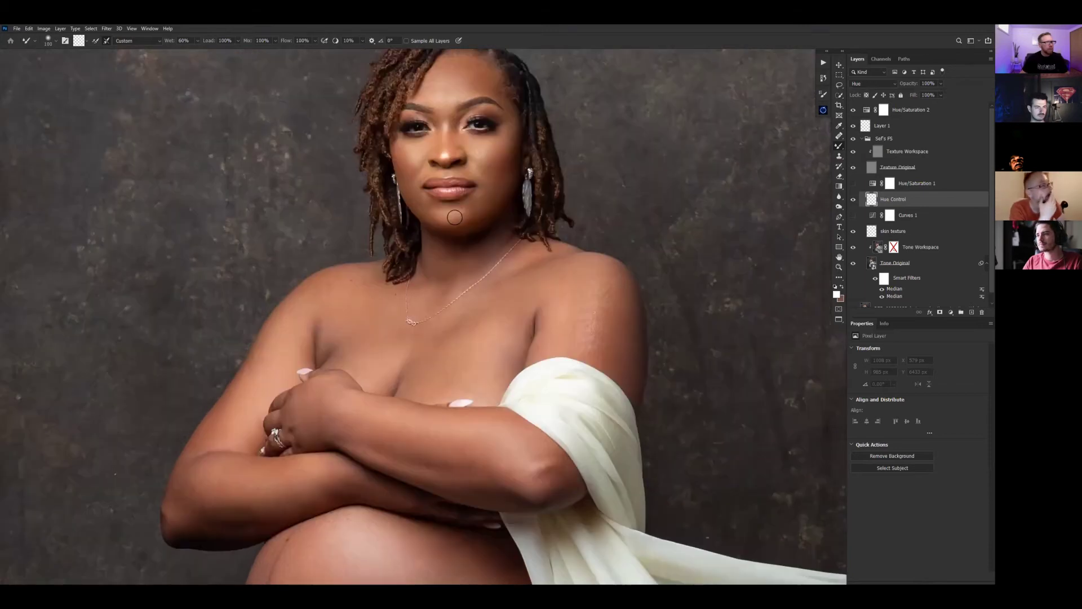
scroll(456, 217, down, 2)
scroll(453, 219, down, 1)
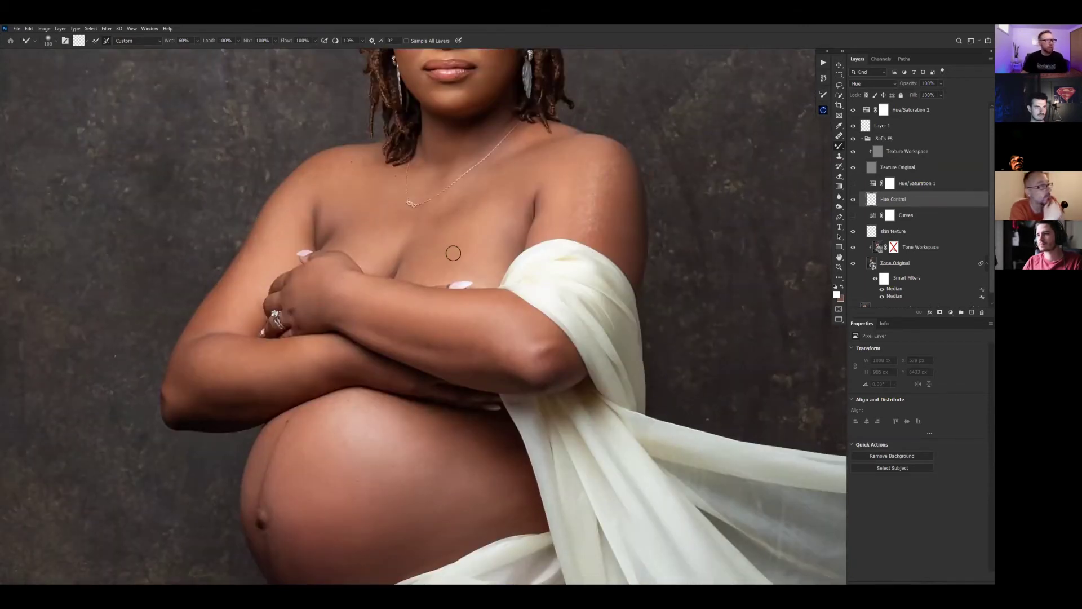
scroll(443, 297, down, 1)
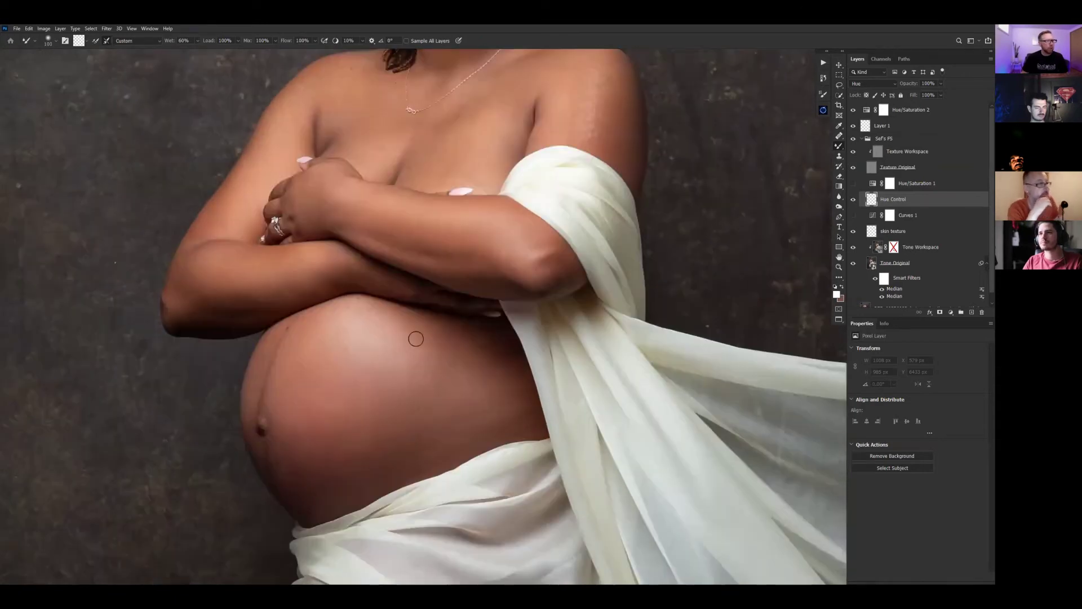
scroll(422, 335, up, 2)
scroll(425, 334, up, 4)
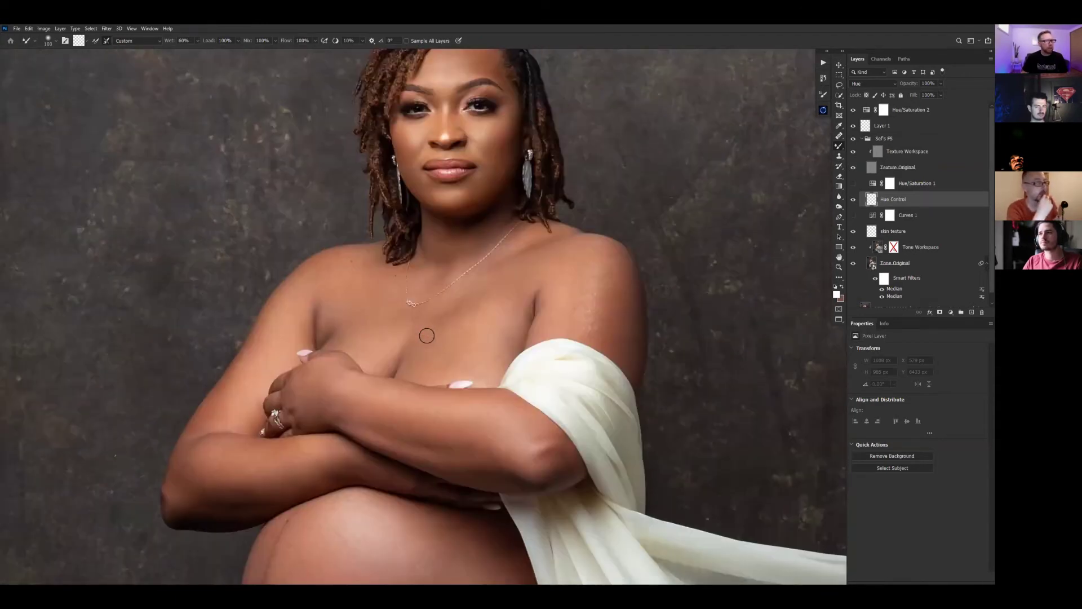
scroll(439, 316, down, 5)
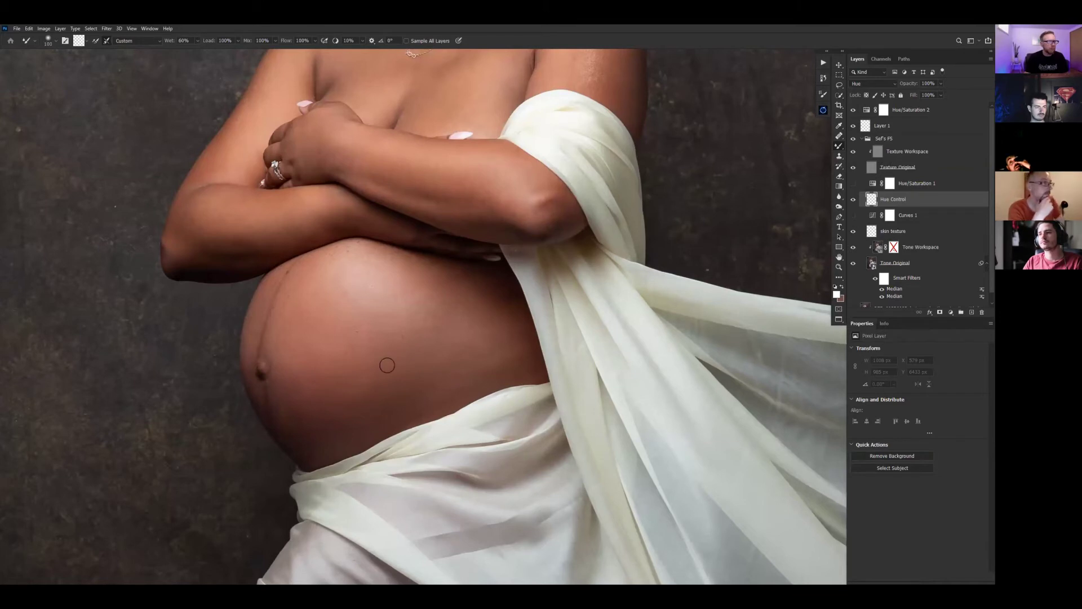
key(bracketright)
key(bracketright)
key(bracketright)
key(bracketright)
key(bracketright)
key(bracketright)
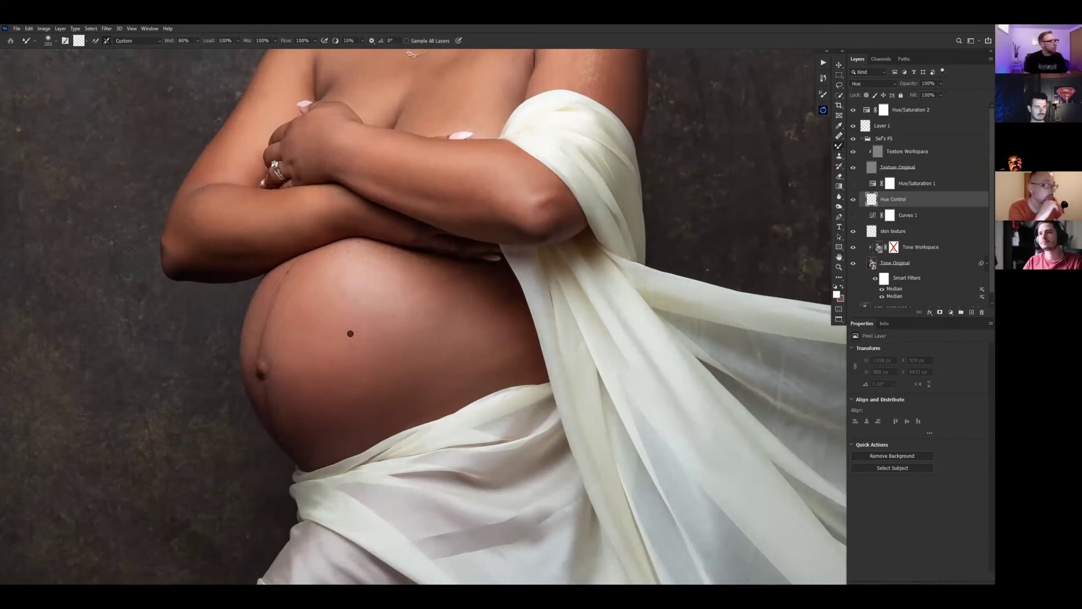
key(alt)
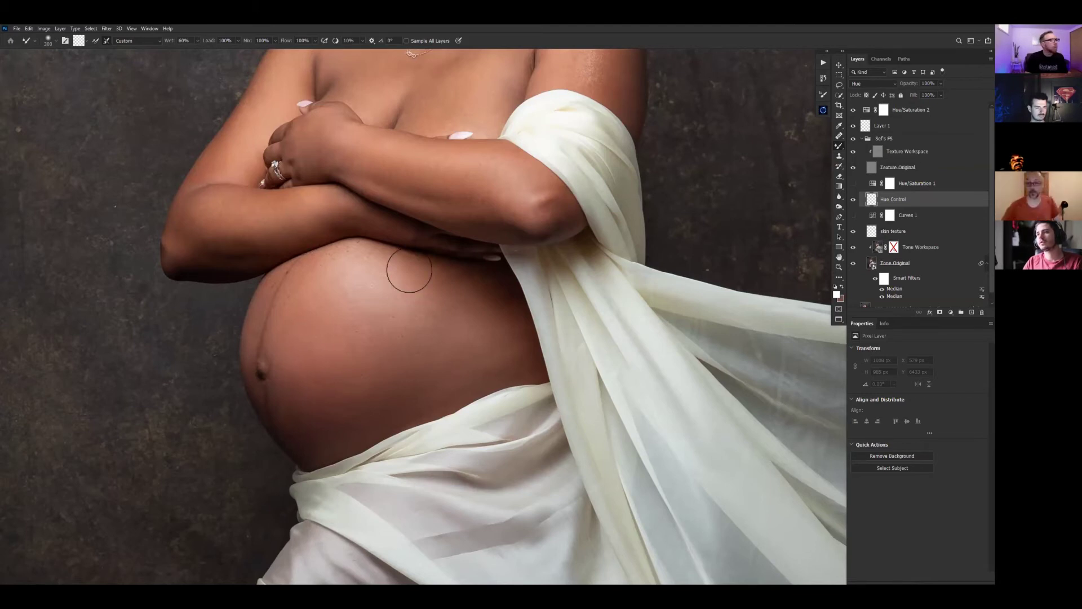
- Configure the Eyedropper to sample Current & Below with a 5 by 5 Average sample size
key(i)
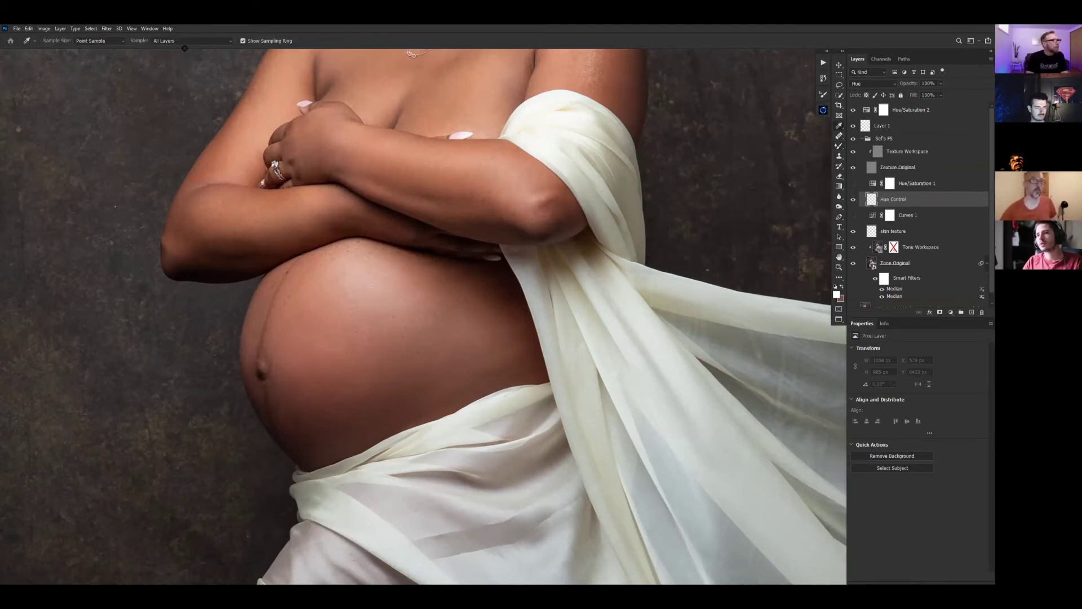
click(229, 43)
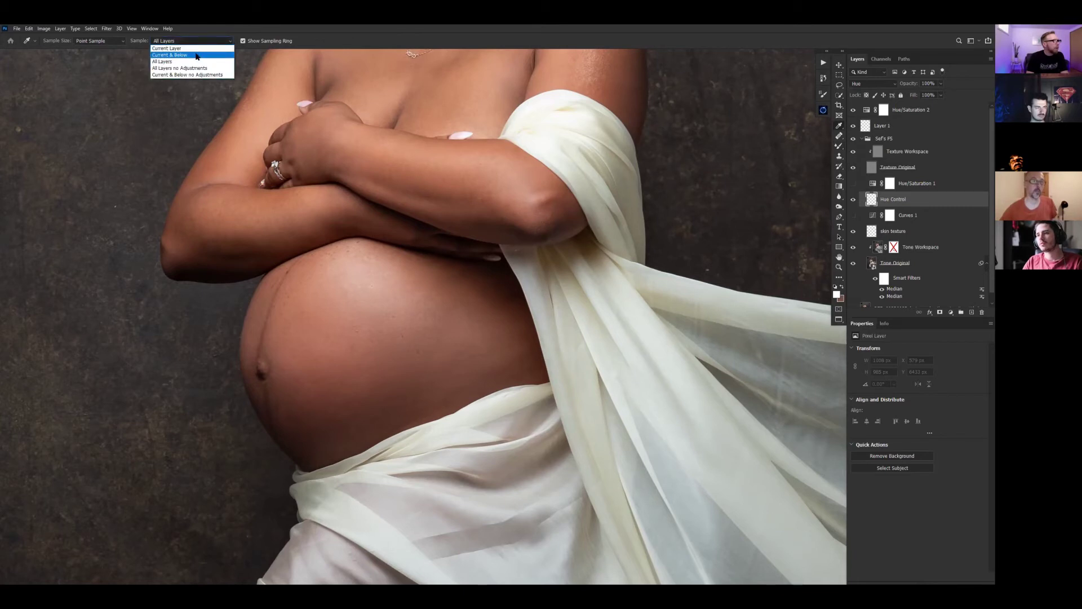
click(199, 53)
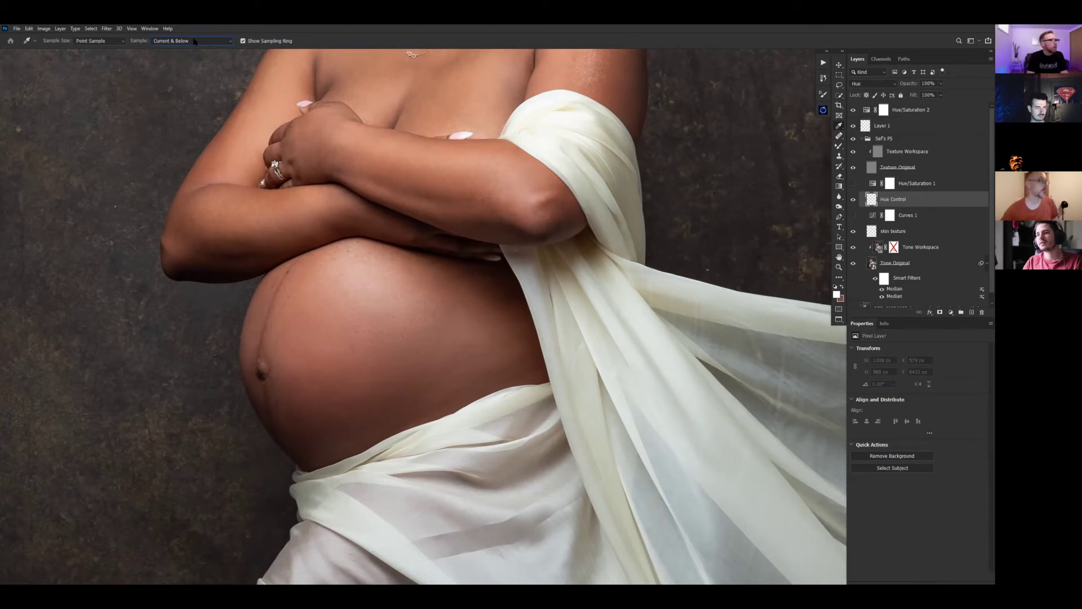
click(109, 42)
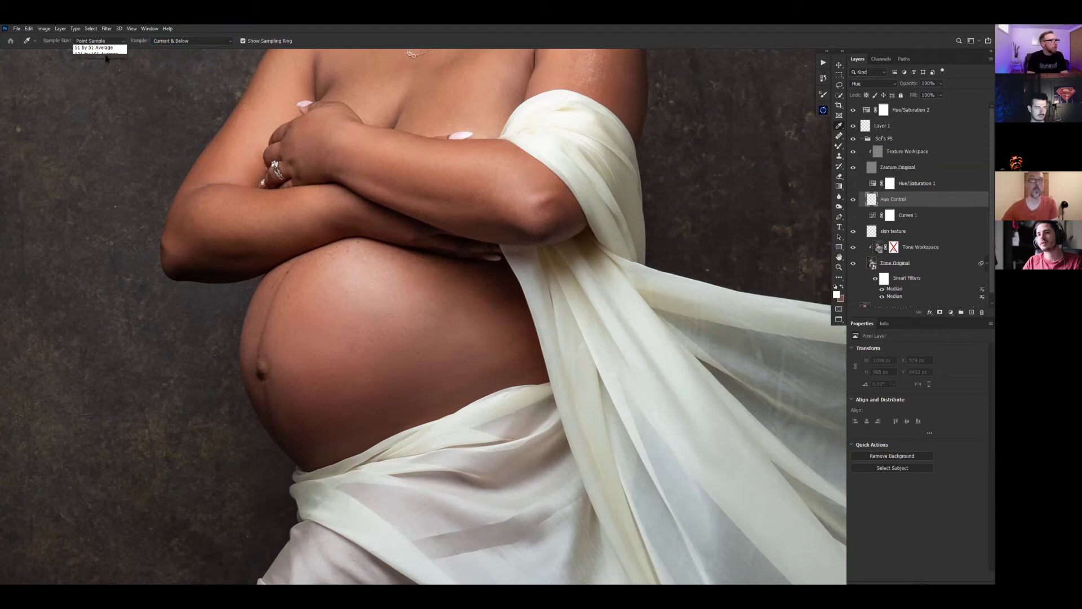
click(104, 64)
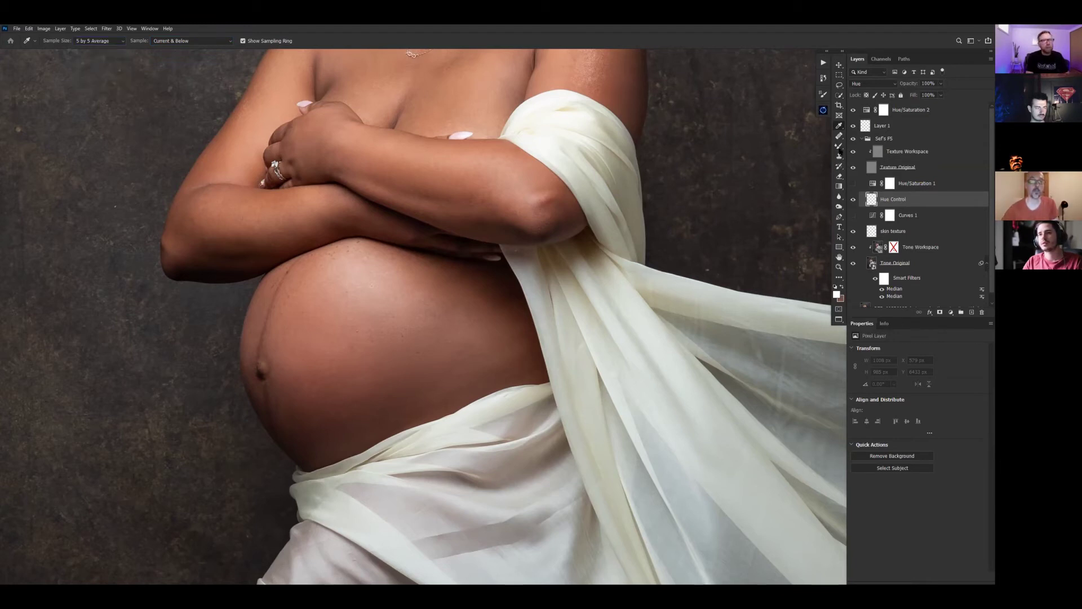
- Switch to the regular Brush with the Soft Round Pressure Size tip and shrink it to fit the belly area
click(840, 146)
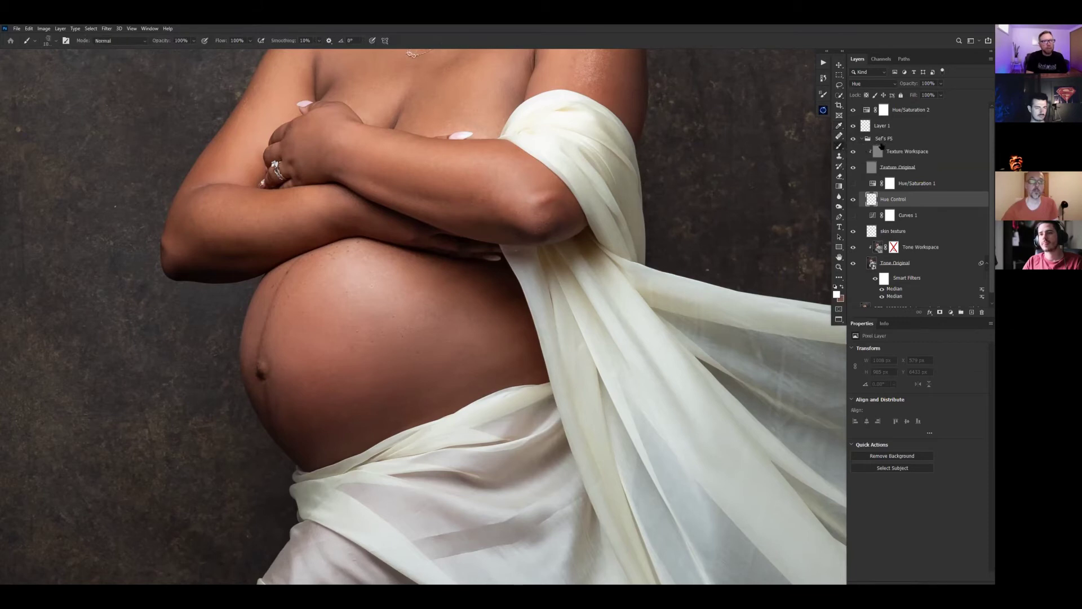
right_click(359, 343)
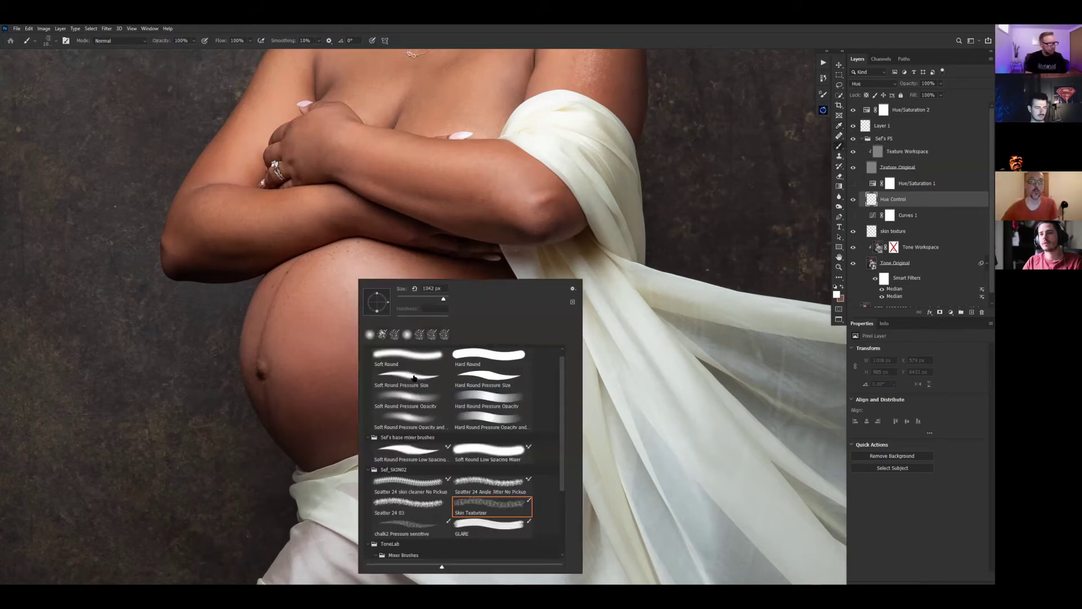
click(410, 377)
key(Return)
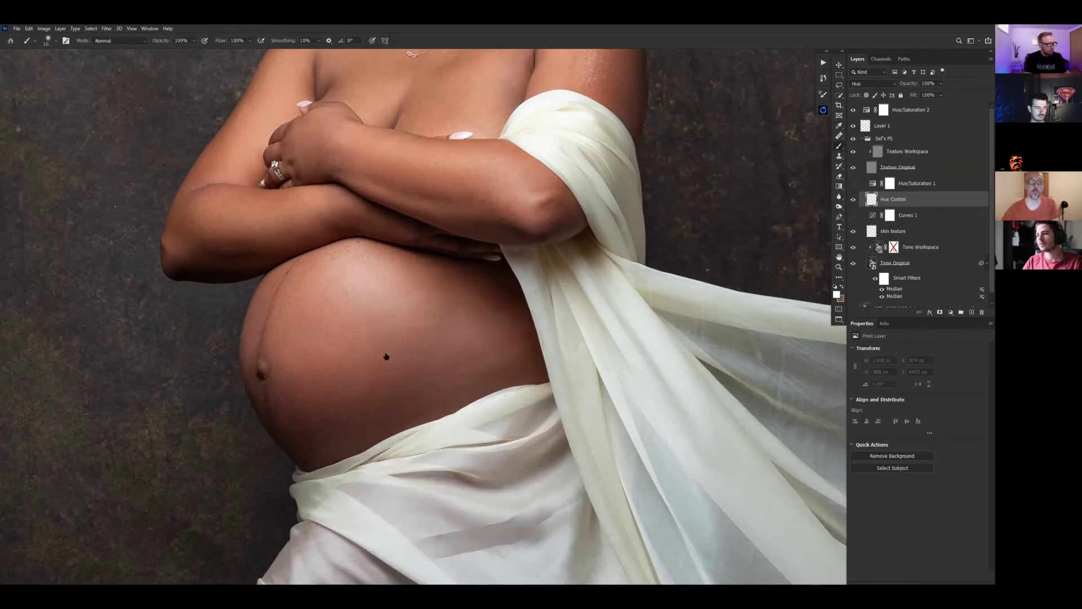
key(bracketleft)
key(bracketleft)
key(bracketleft)
key(bracketleft)
key(bracketleft)
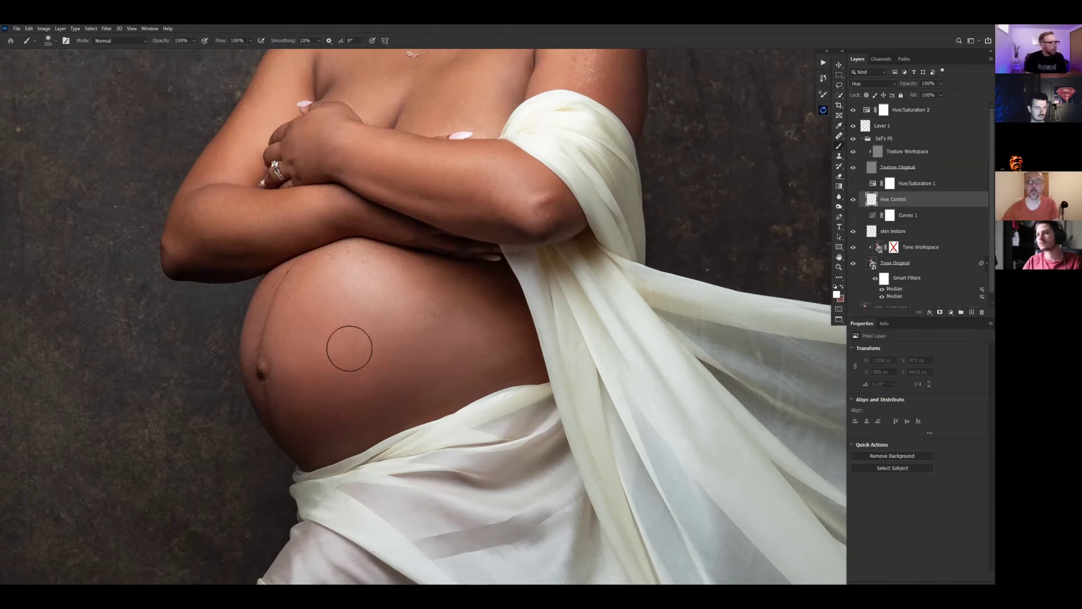
- Sample the reddish skin tone near the navel and paint it over the belly on the Hue Control layer
key(alt)
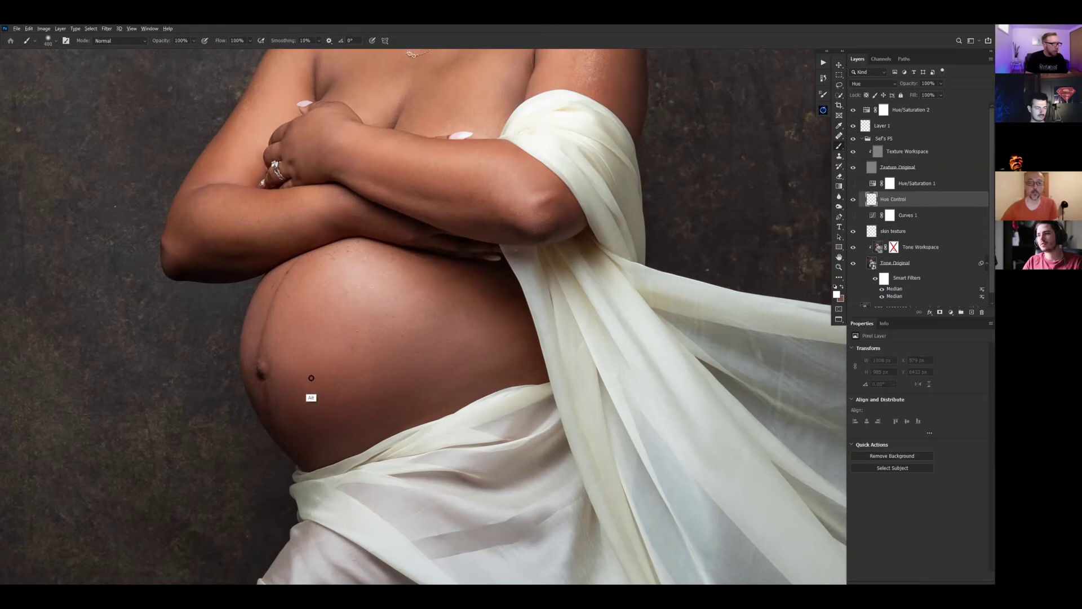
drag(312, 379, 314, 361)
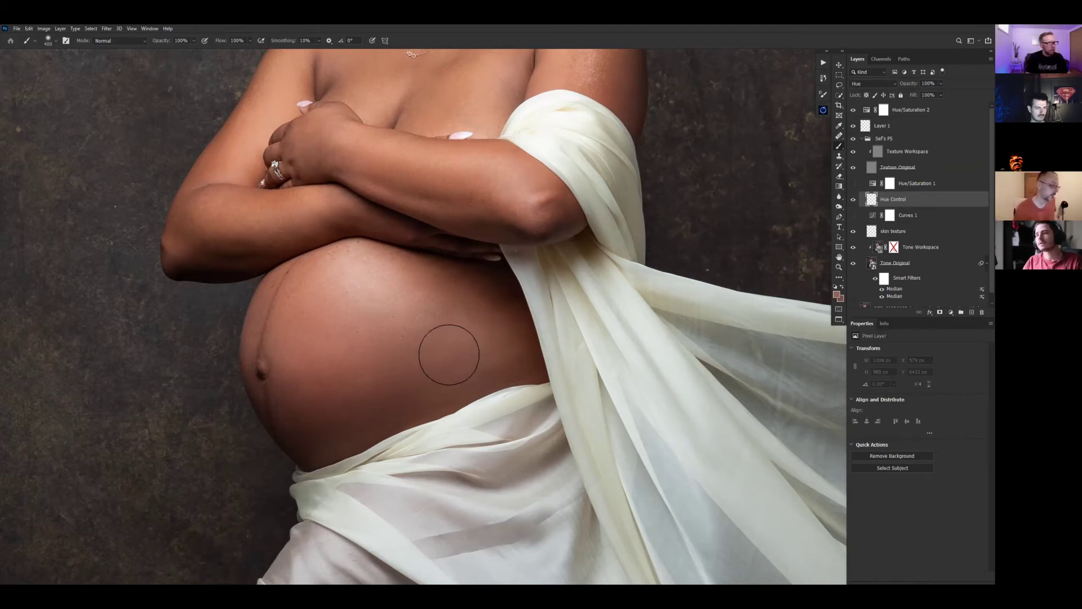
key(bracketleft)
key(bracketleft)
key(bracketright)
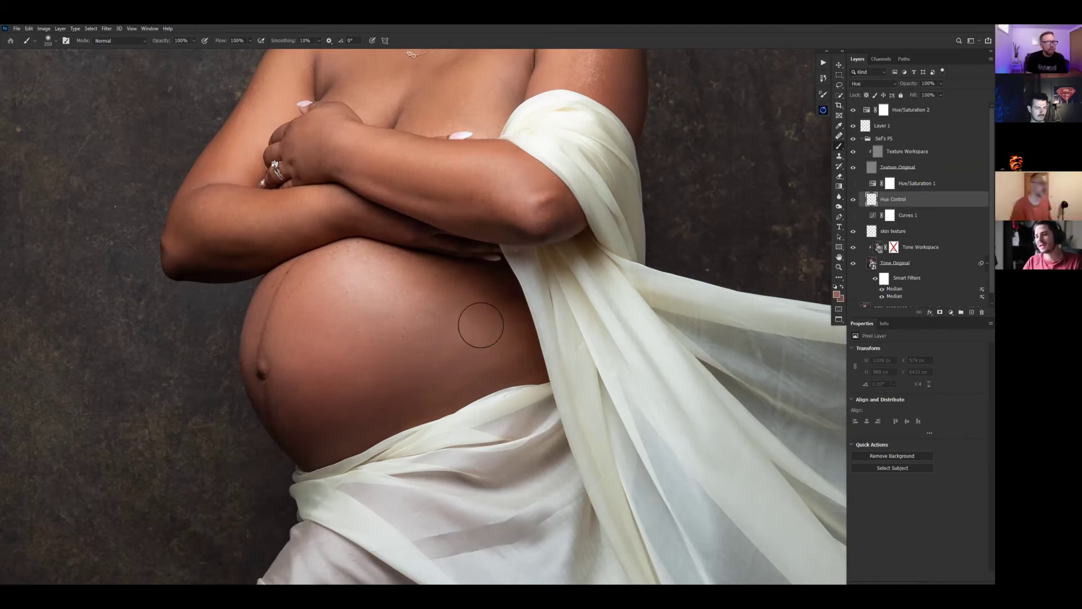
mouse_move(401, 384)
mouse_down()
mouse_move(474, 355)
mouse_move(404, 381)
mouse_move(454, 362)
mouse_move(400, 320)
mouse_move(384, 290)
mouse_move(343, 297)
mouse_up()
mouse_move(301, 368)
mouse_down()
mouse_move(339, 373)
mouse_move(317, 410)
mouse_move(287, 316)
mouse_move(287, 382)
mouse_move(464, 351)
mouse_move(372, 400)
mouse_move(450, 323)
mouse_move(483, 326)
mouse_move(486, 338)
mouse_move(346, 426)
mouse_move(403, 403)
mouse_move(408, 379)
mouse_move(460, 371)
mouse_move(465, 341)
mouse_move(416, 352)
mouse_move(466, 343)
mouse_move(342, 398)
mouse_move(437, 366)
mouse_move(375, 394)
mouse_move(379, 403)
mouse_move(367, 367)
mouse_move(314, 338)
mouse_up()
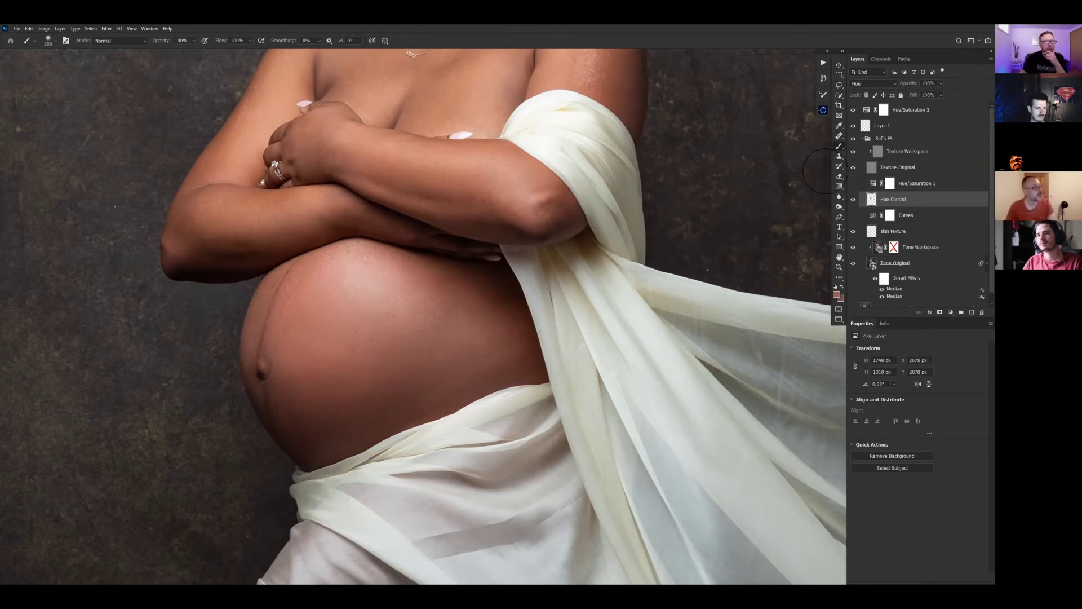
- Compare the belly's skin color with the Hue Control layer hidden and shown, leaving the layer visible
click(853, 200)
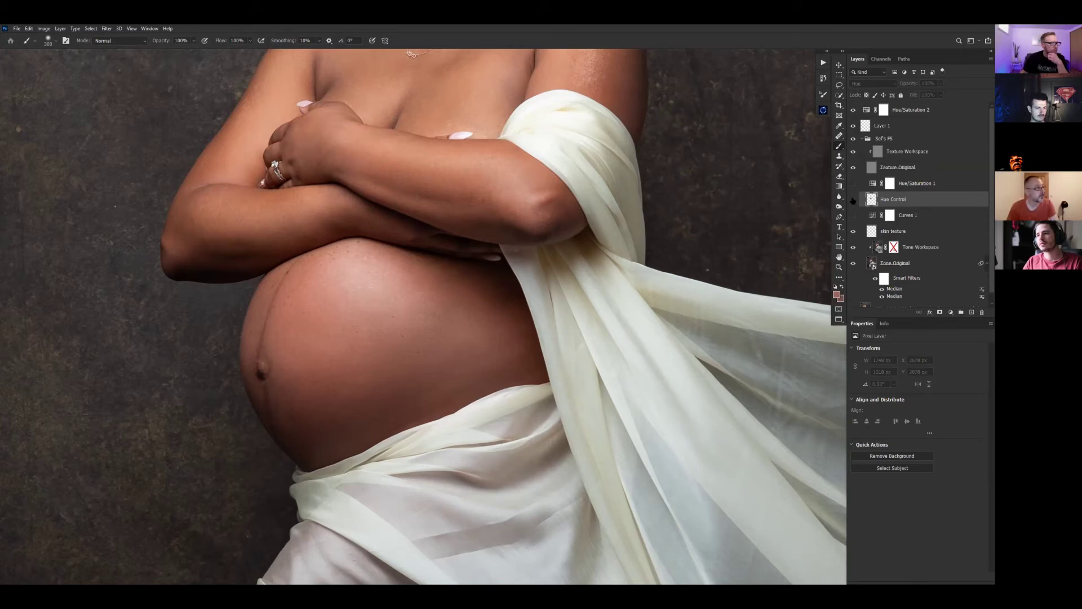
click(853, 199)
click(853, 200)
click(853, 200)
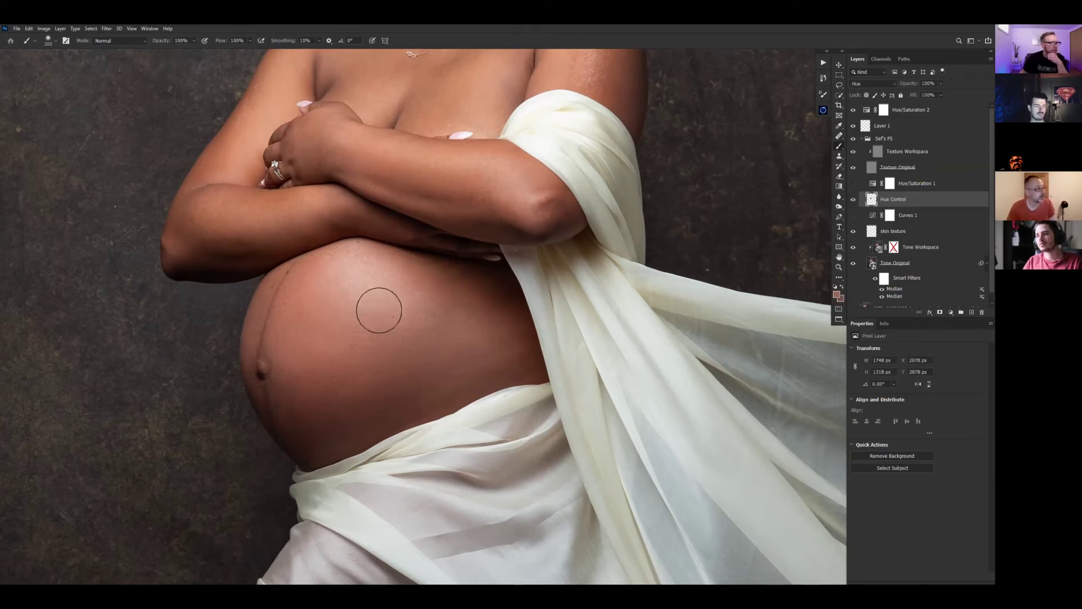
click(853, 201)
key(ctrl+plus)
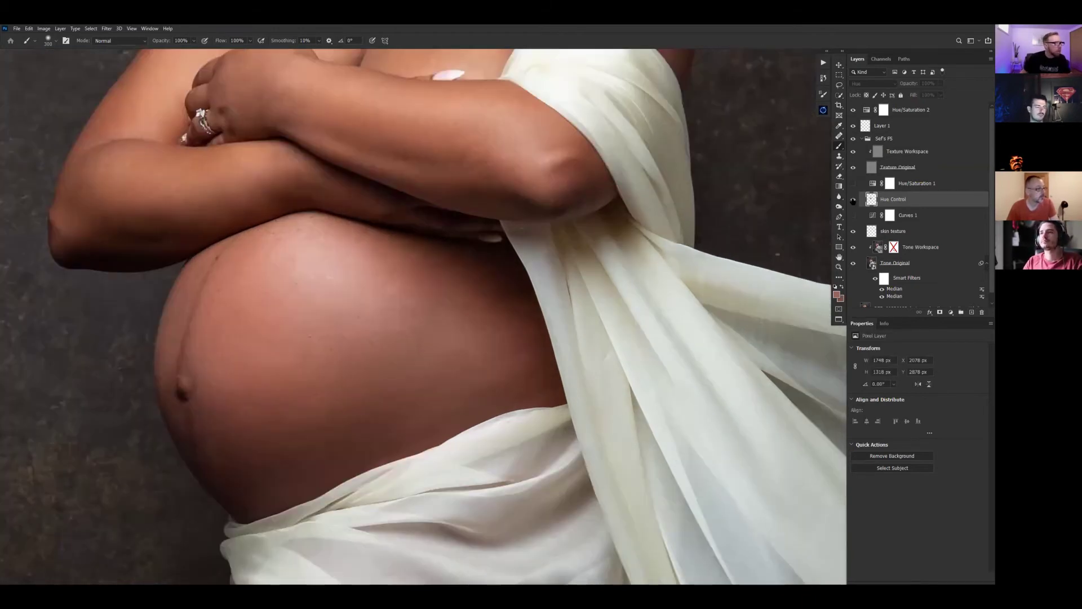
click(853, 201)
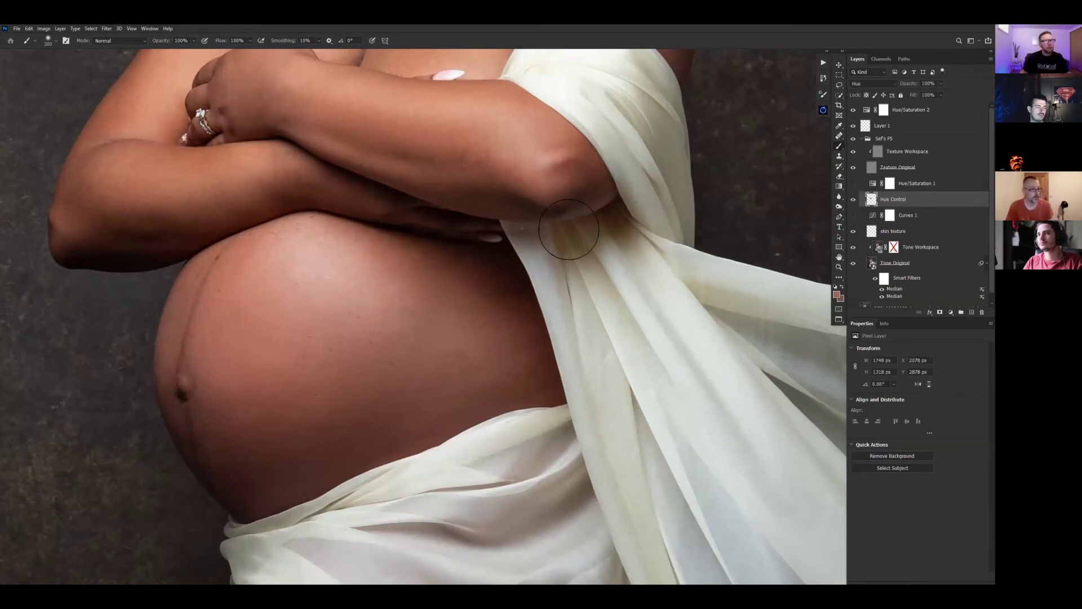
- Paint the sampled reddish tone over the upper crossed forearm and elbow on the Hue Control layer
scroll(558, 231, up, 4)
scroll(500, 266, up, 2)
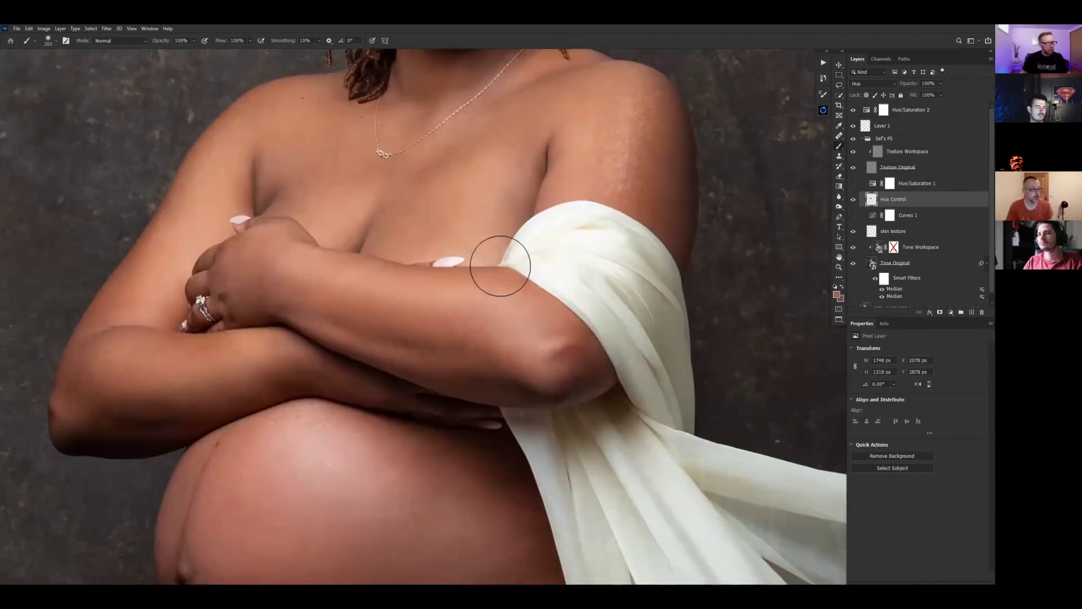
scroll(461, 283, up, 1)
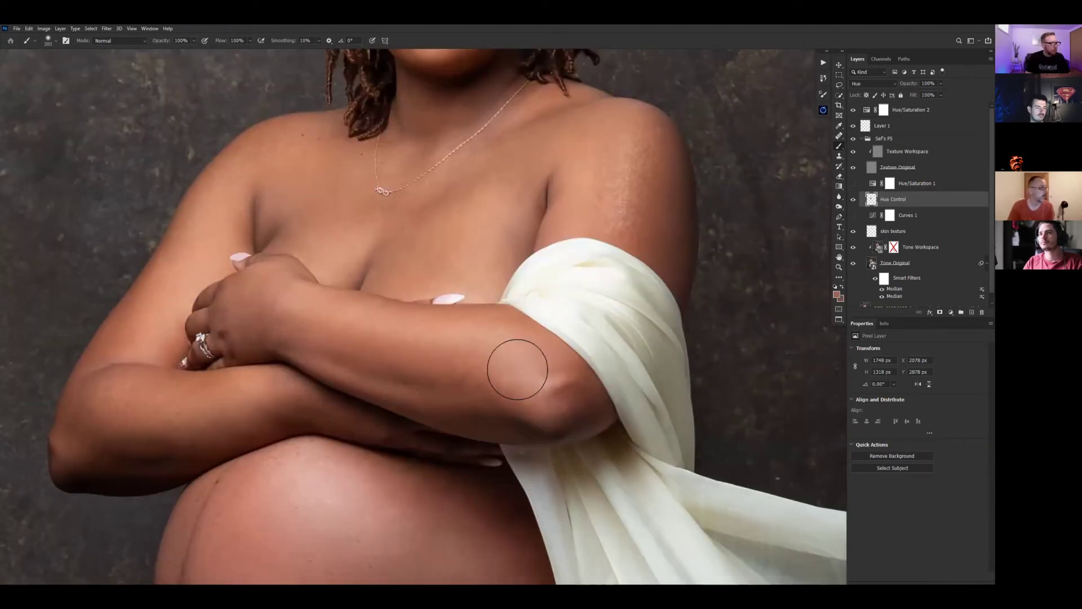
drag(517, 369, 540, 351)
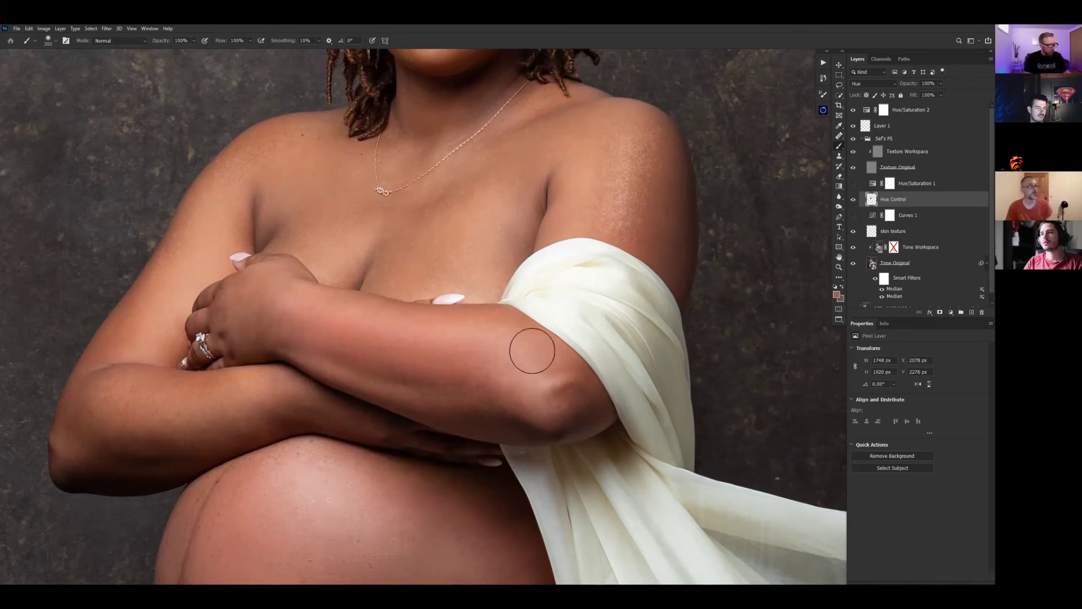
- Sample the warm skin tone from the chest and paint it over the face on the Hue Control layer with a smaller brush
scroll(532, 351, down, 1)
scroll(507, 276, down, 1)
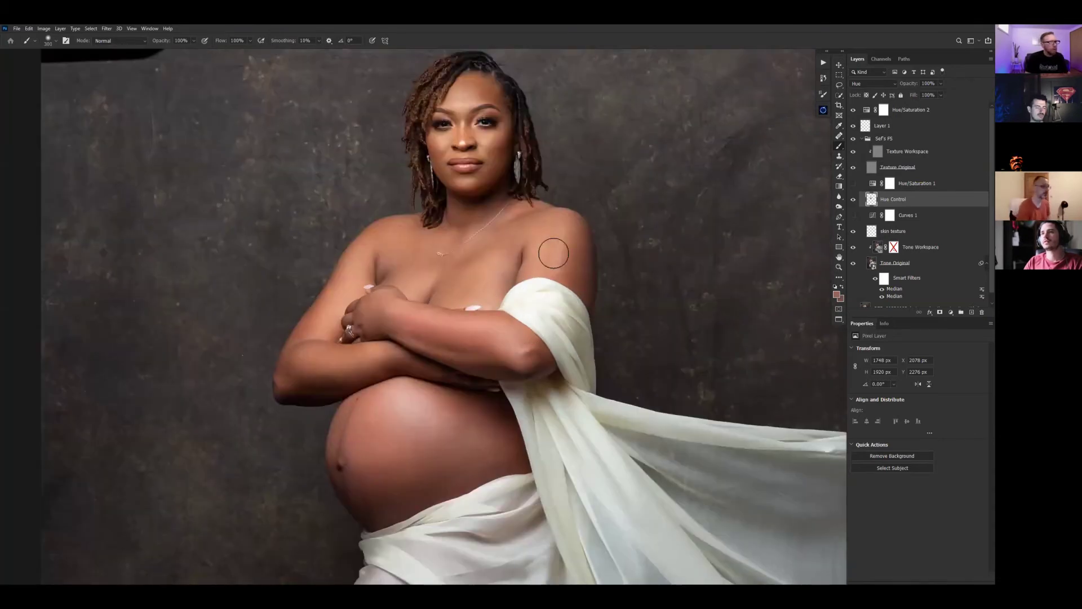
scroll(499, 249, up, 1)
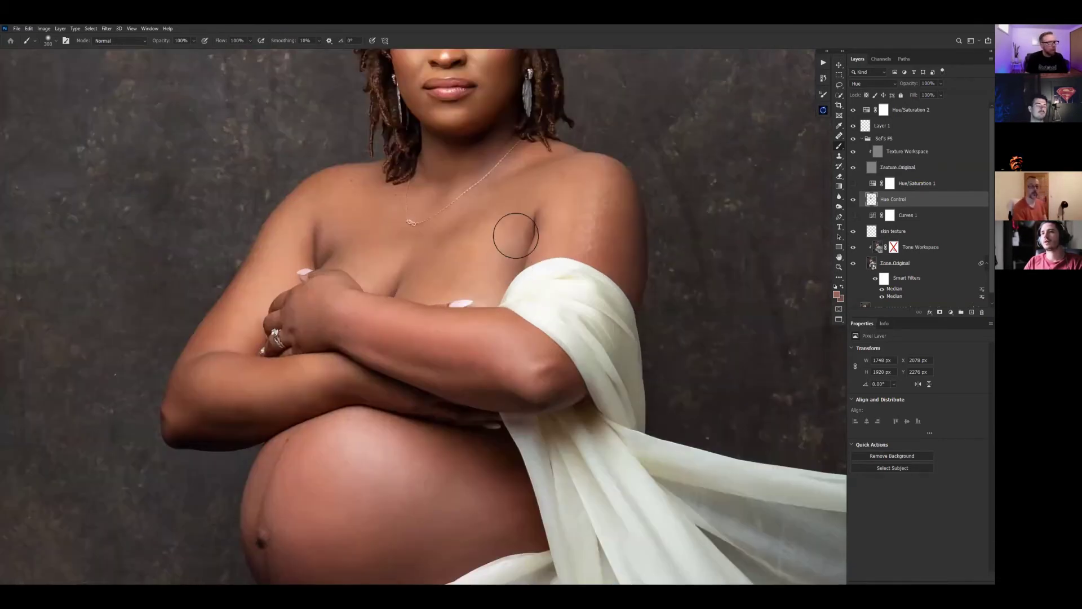
alt+click(476, 223)
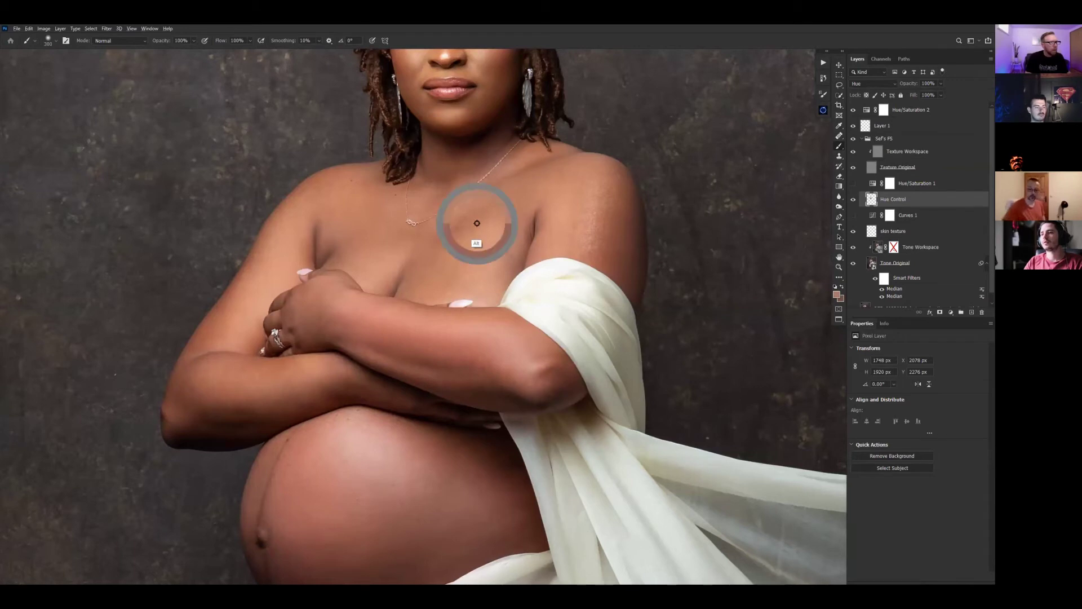
scroll(530, 220, up, 1)
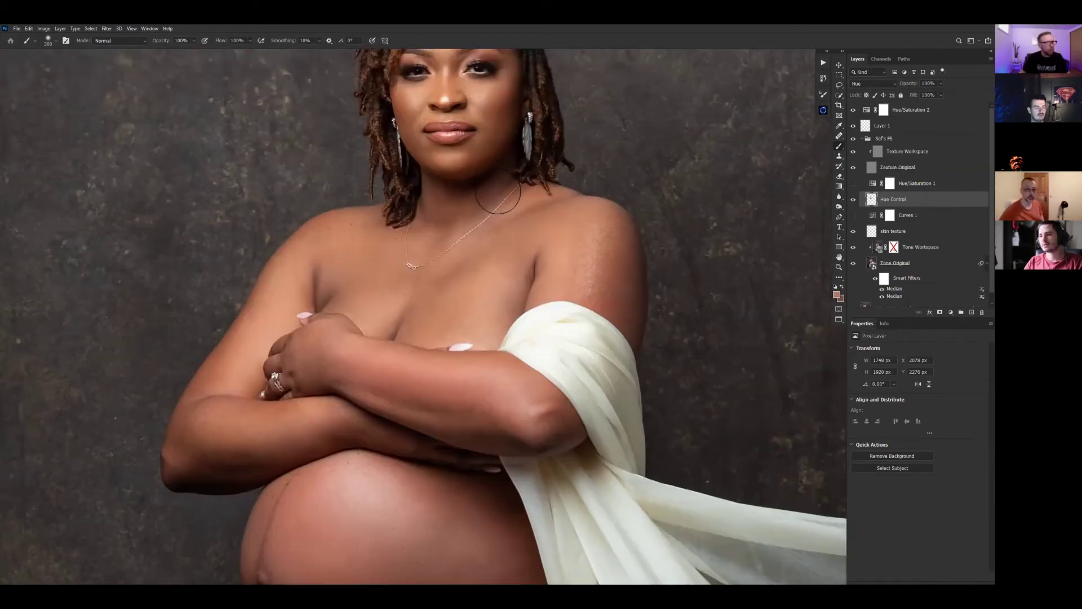
scroll(513, 203, up, 2)
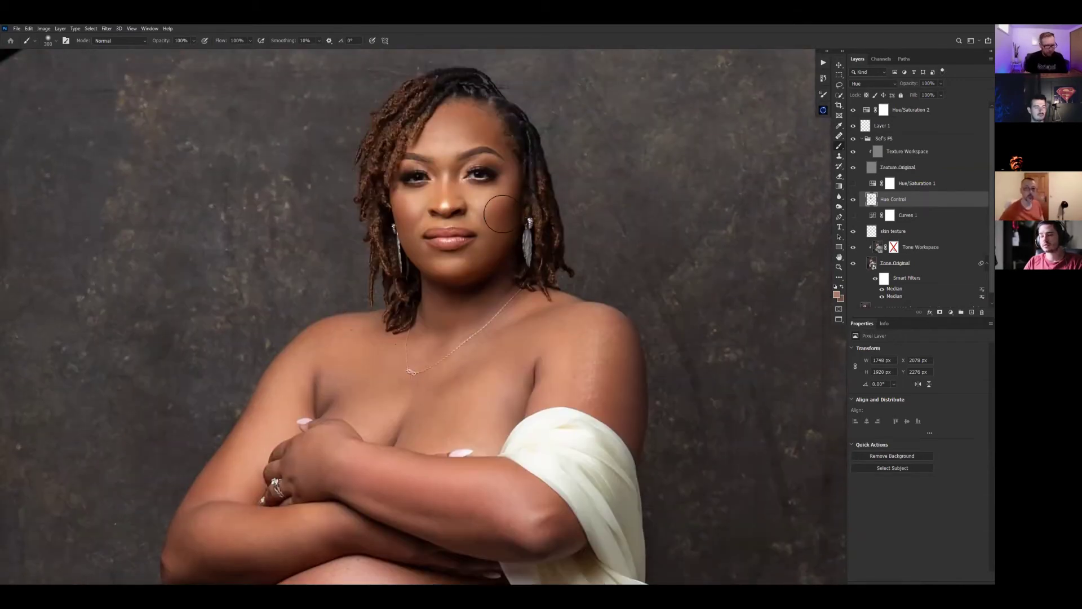
key(bracketleft)
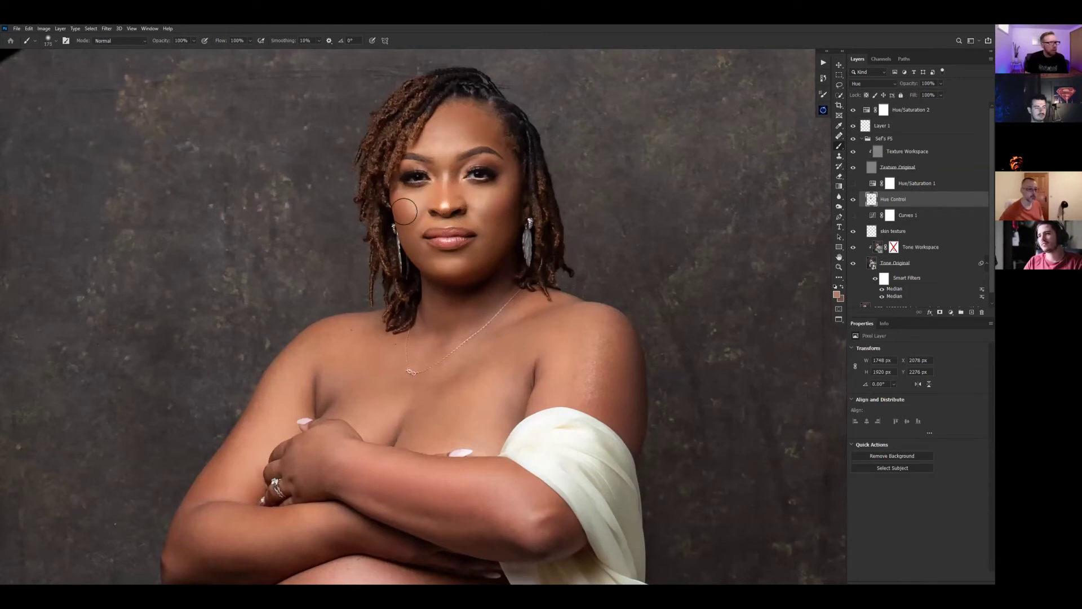
mouse_move(421, 260)
mouse_down()
mouse_move(489, 245)
mouse_move(498, 220)
mouse_move(478, 222)
mouse_move(467, 157)
mouse_move(447, 163)
mouse_move(444, 135)
mouse_up()
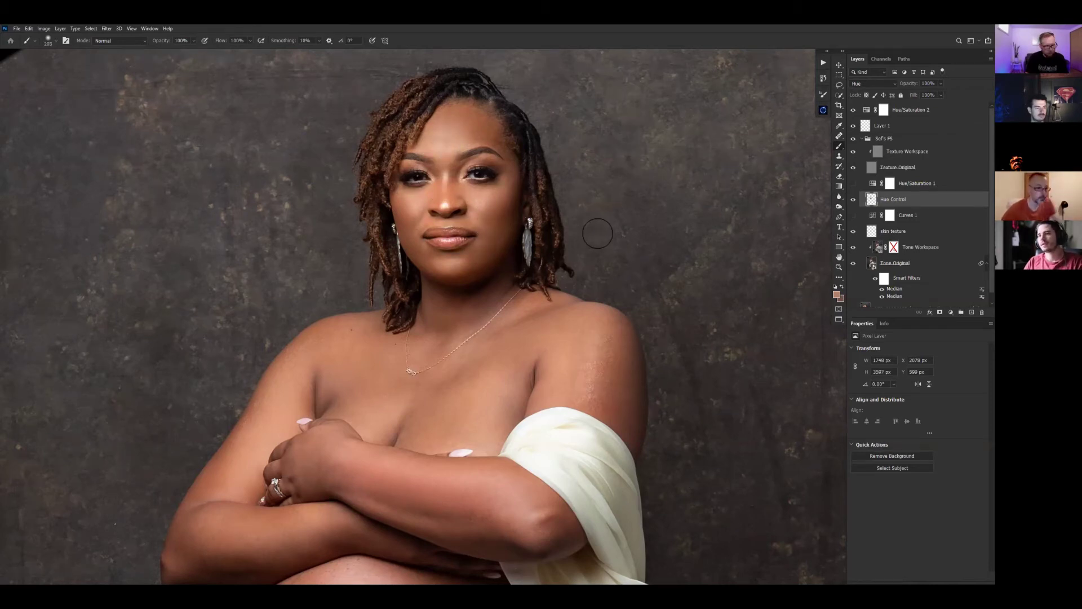
key(bracketright)
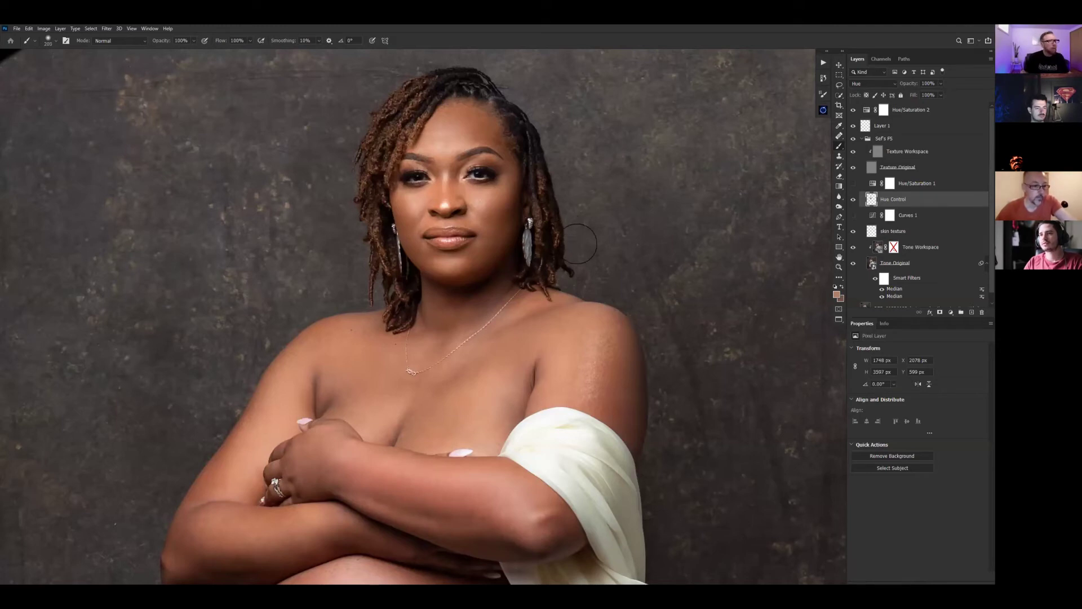
- Compare the skin color of the face and chest with the Hue Control layer hidden and shown, leaving the layer visible
key(ctrl+plus)
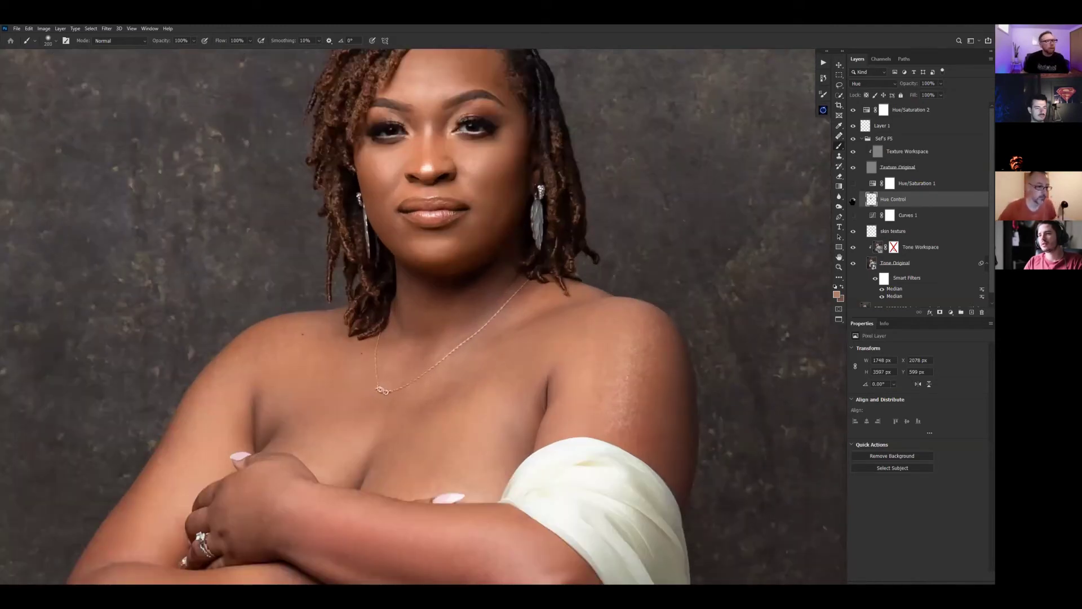
click(853, 201)
click(853, 202)
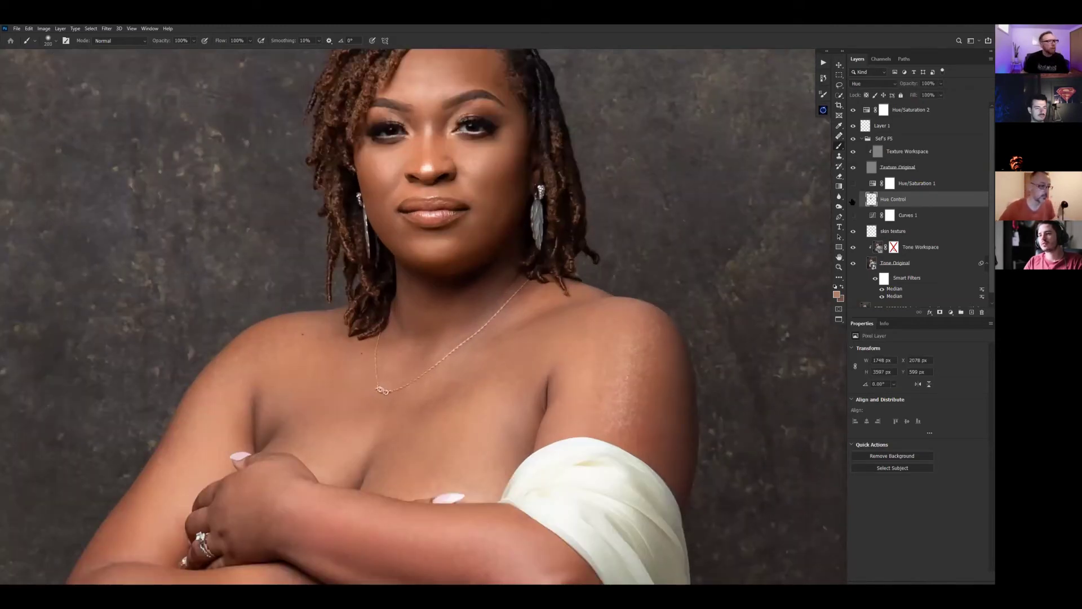
click(853, 202)
click(854, 199)
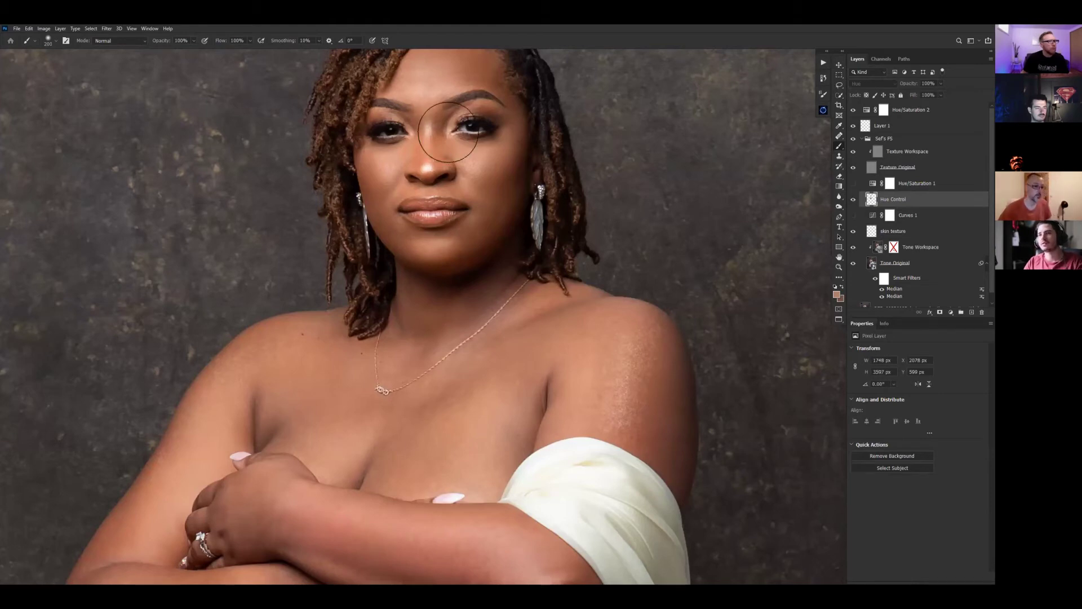
scroll(451, 133, up, 2)
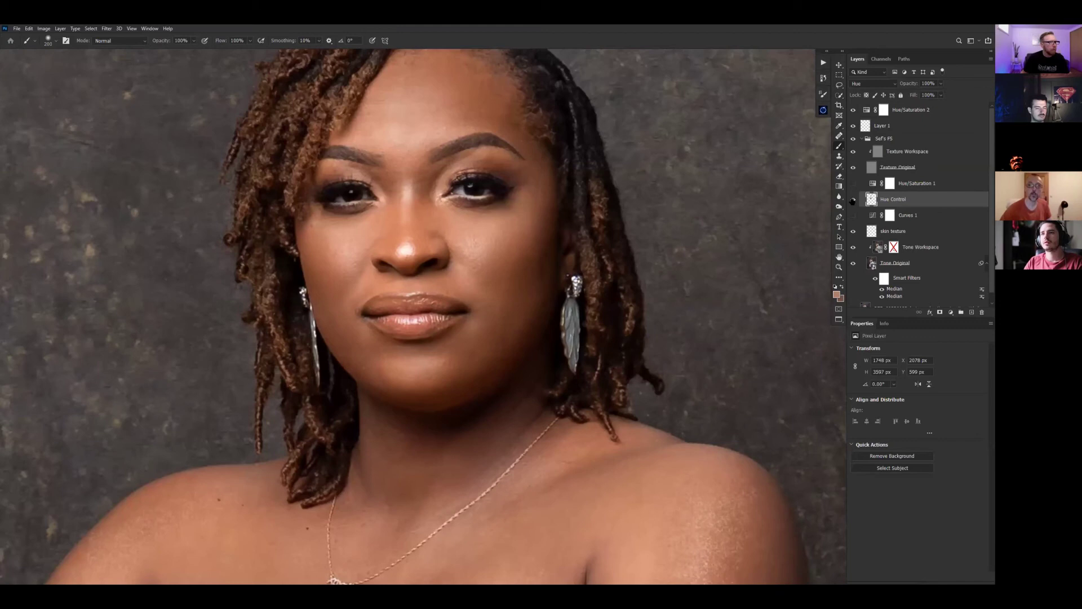
click(853, 201)
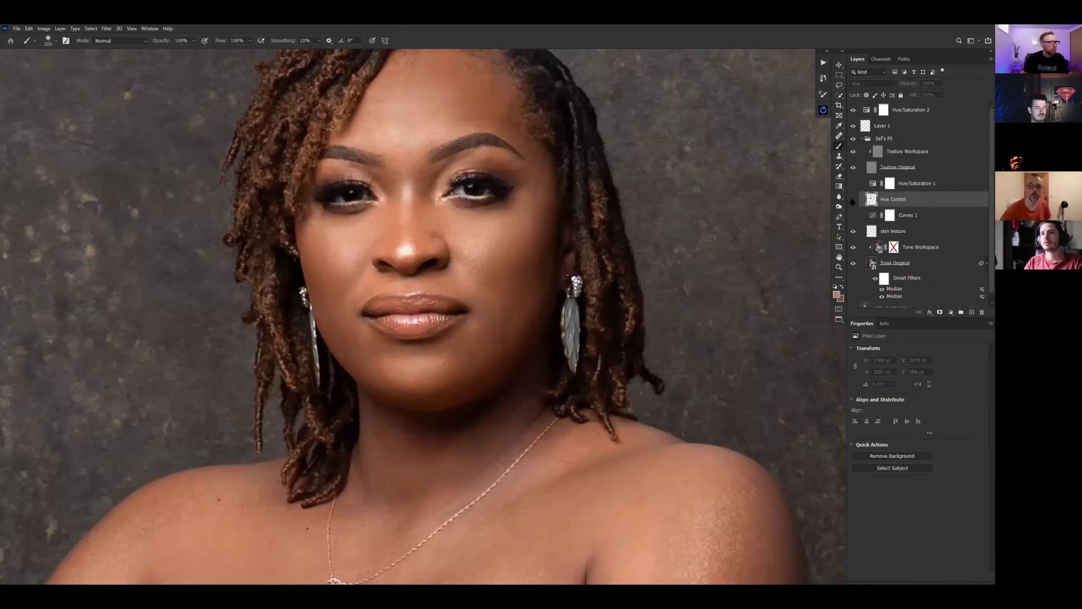
click(853, 200)
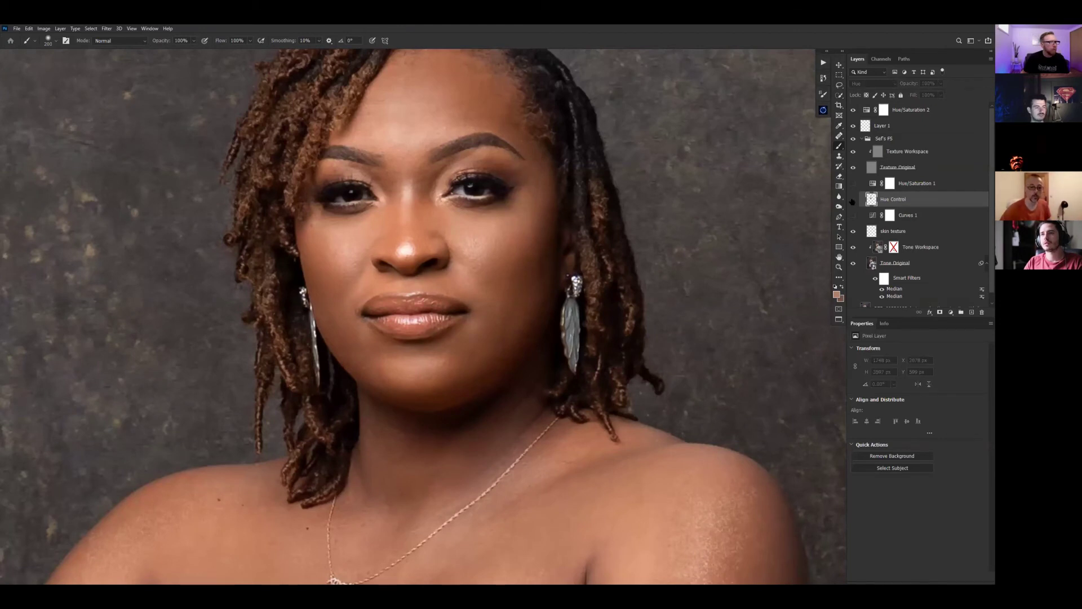
click(853, 201)
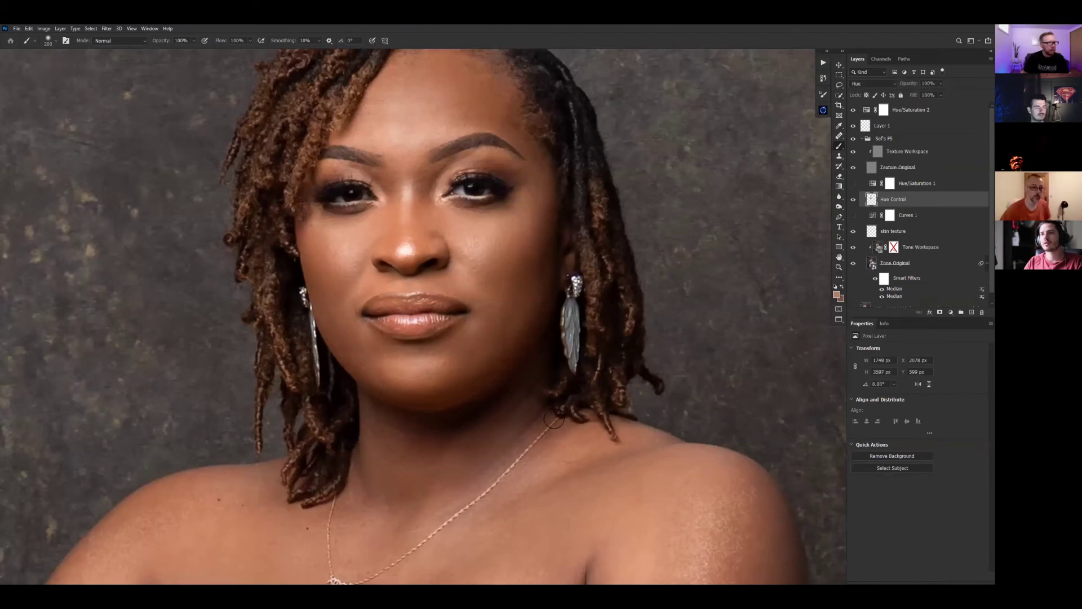
- Review the whole portrait in full-screen mode, fitted to the view from head to draped fabric
key(ctrl+0)
key(f)
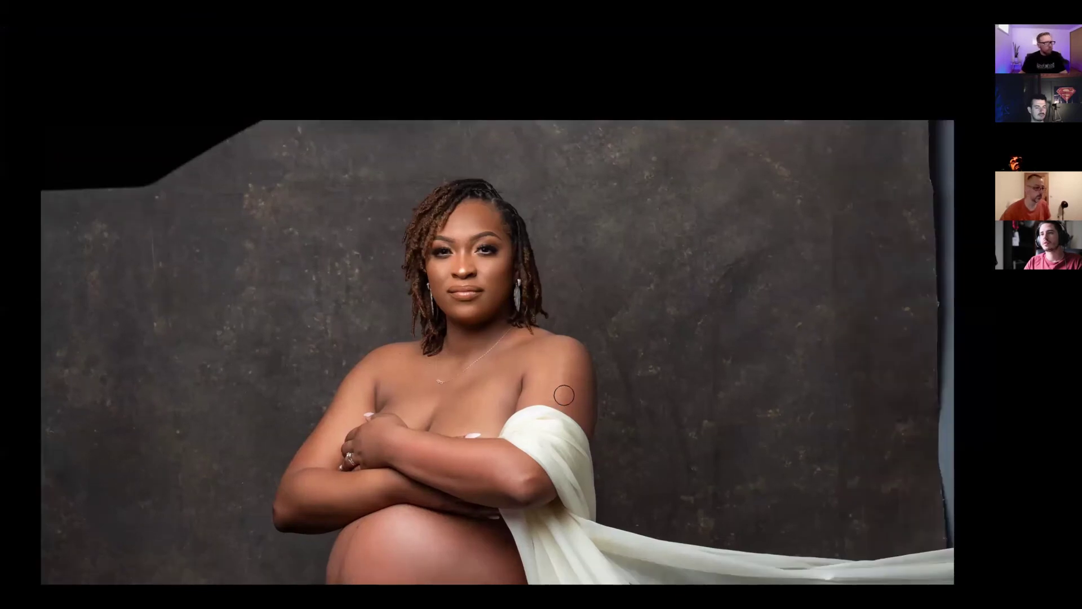
scroll(546, 301, down, 5)
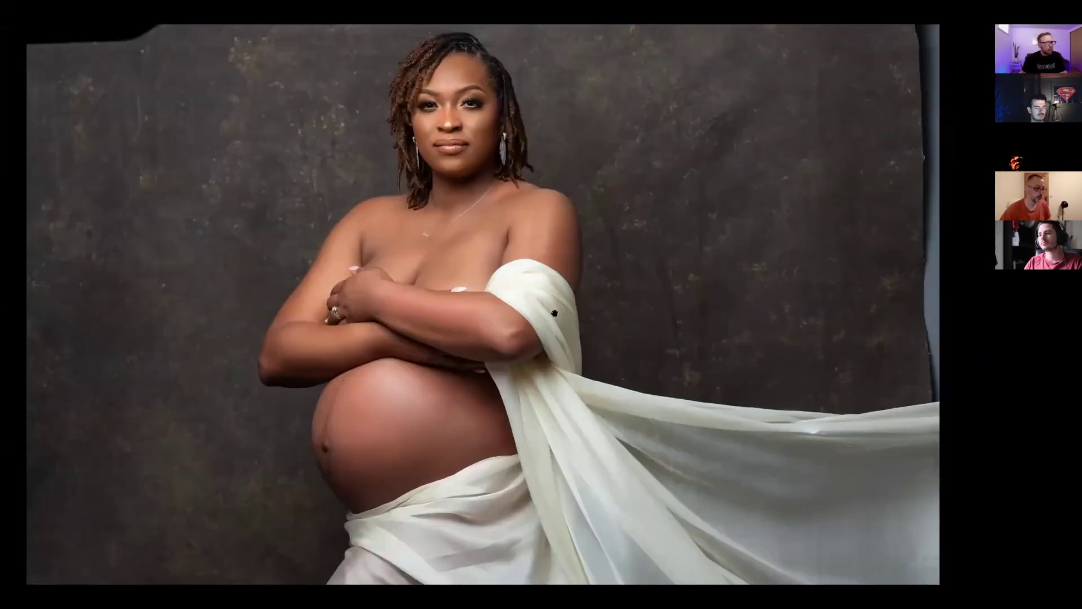
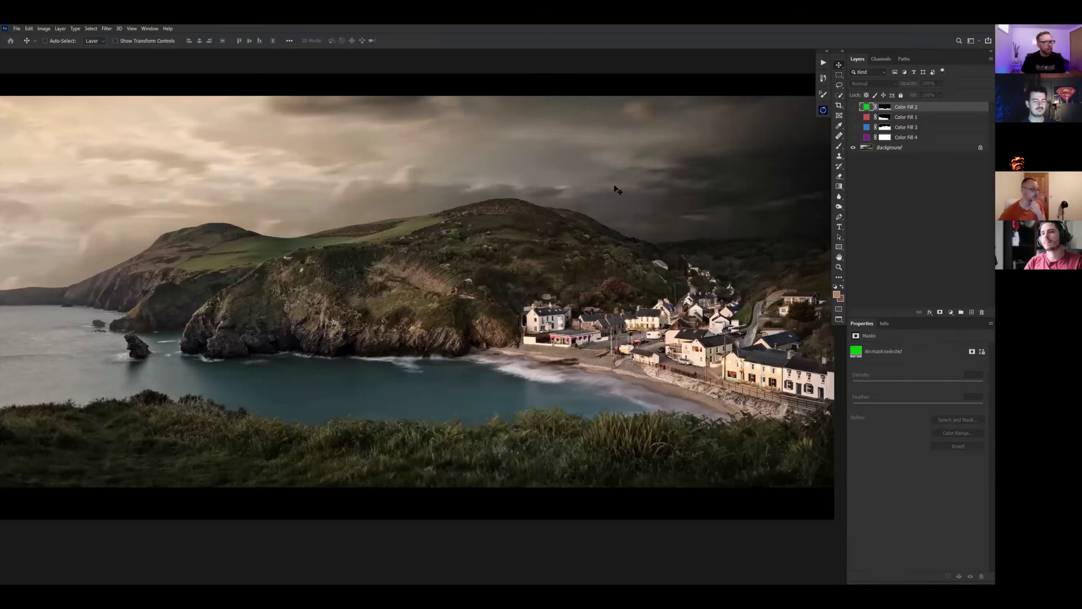
- Examine the coastal landscape as a whole and the village's houses, lights and seafront up close
key(ctrl+minus)
key(ctrl+0)
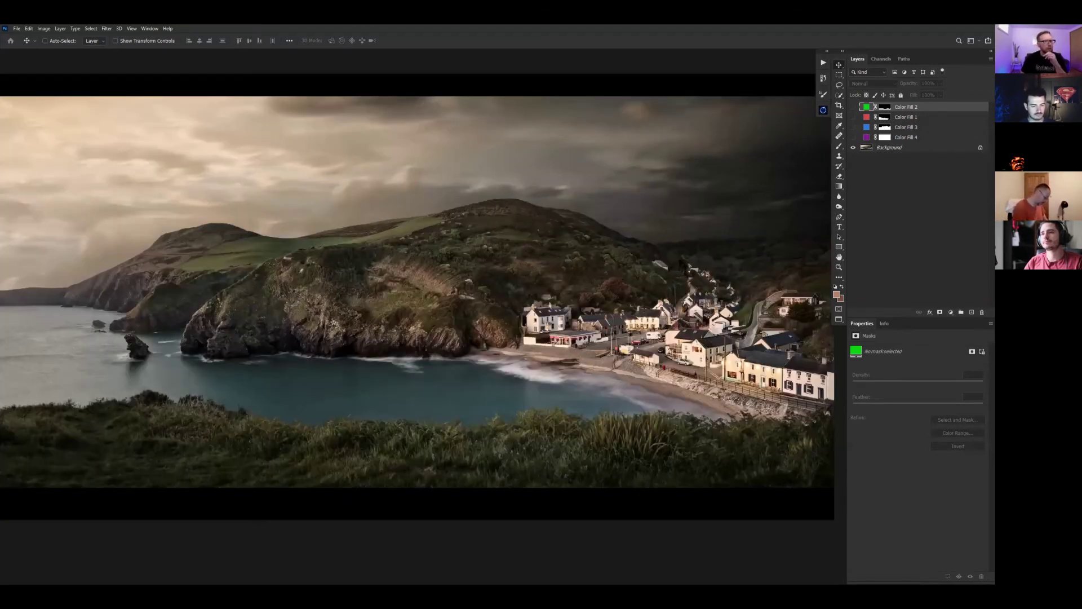
key(ctrl+minus)
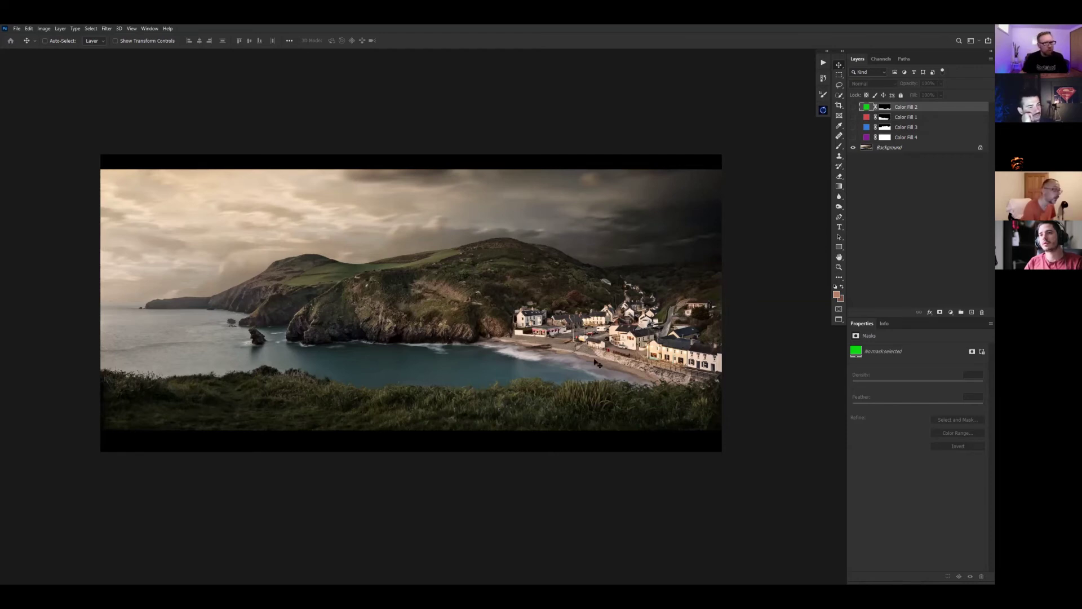
key(ctrl+plus)
key(ctrl+plus)
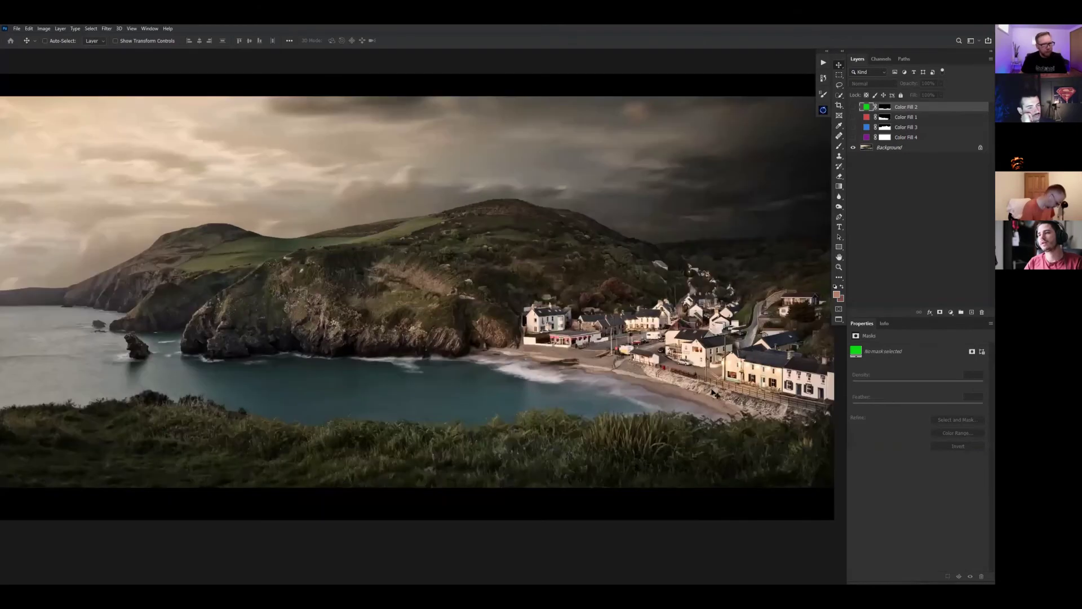
key(ctrl+plus)
key(ctrl+plus)
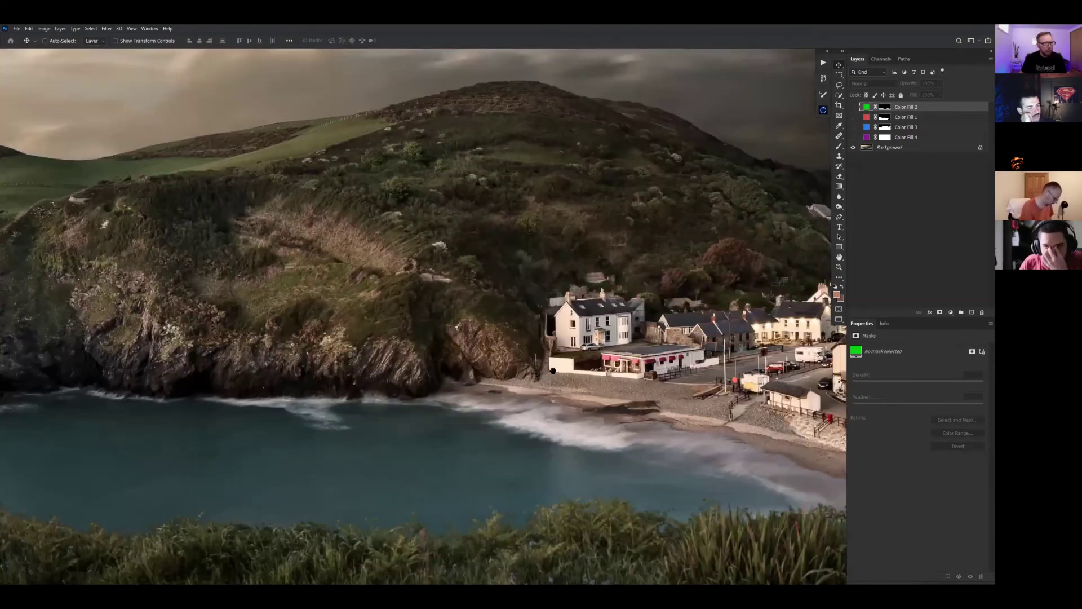
drag(603, 382, 428, 344)
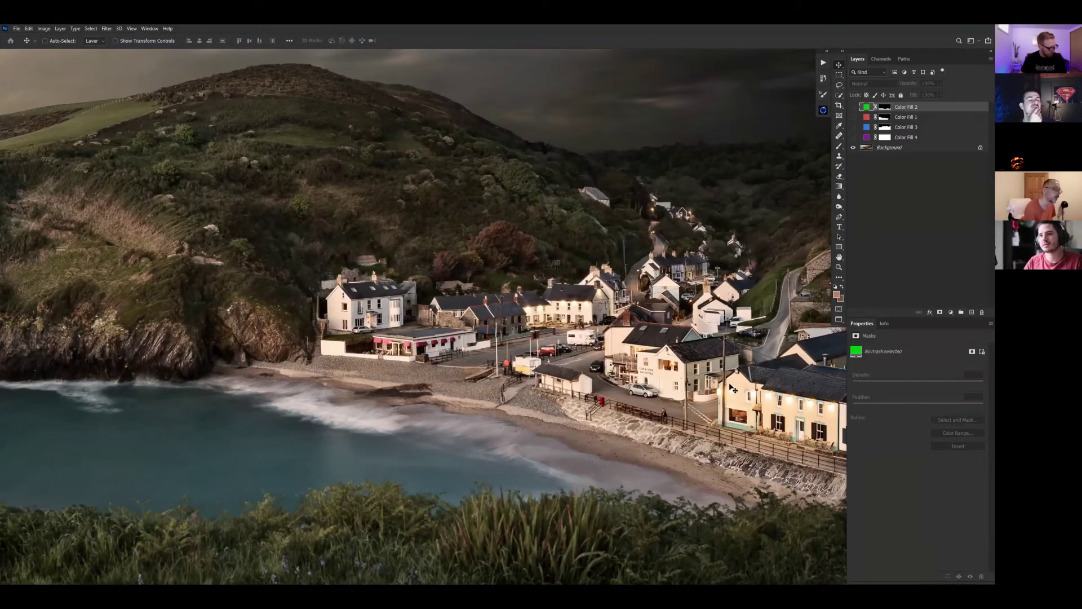
scroll(466, 296, right, 5)
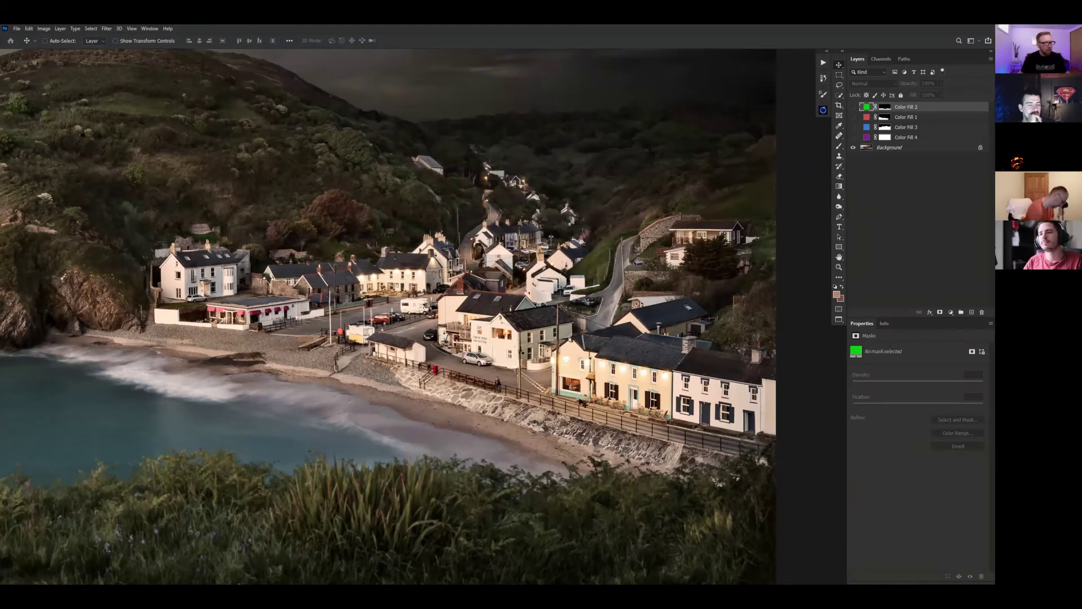
scroll(603, 417, up, 2)
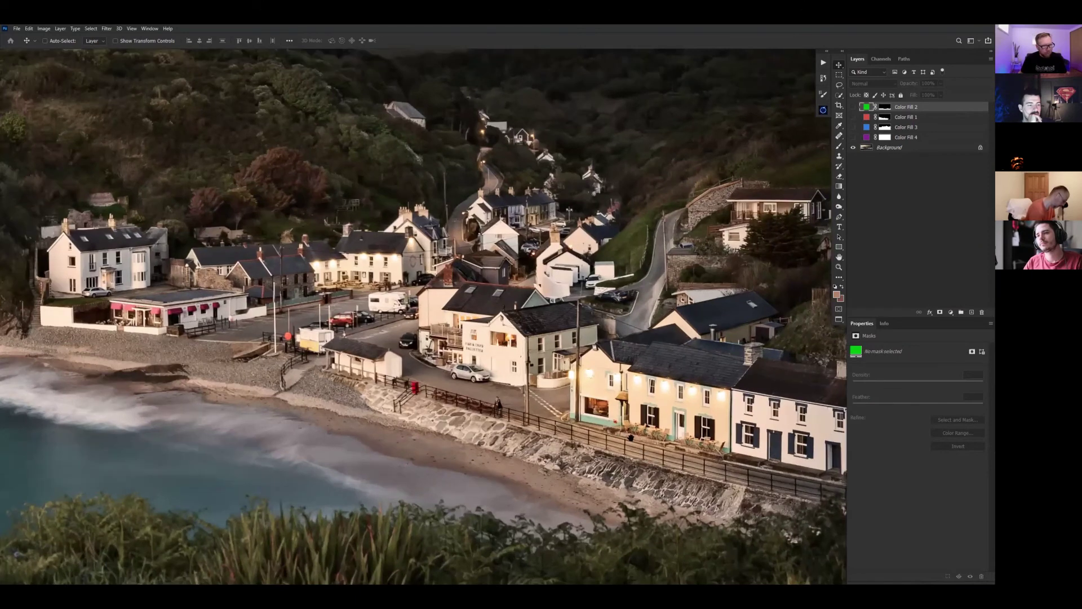
scroll(488, 279, up, 3)
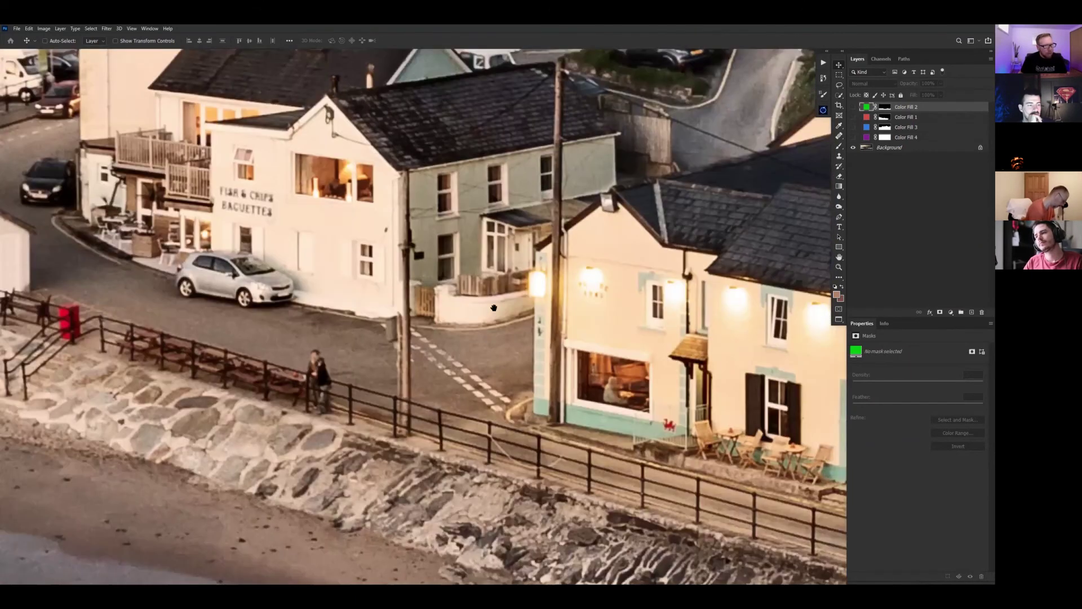
mouse_move(507, 324)
mouse_down()
mouse_move(473, 313)
mouse_move(431, 330)
mouse_move(467, 344)
mouse_move(502, 325)
mouse_up()
drag(440, 313, 570, 305)
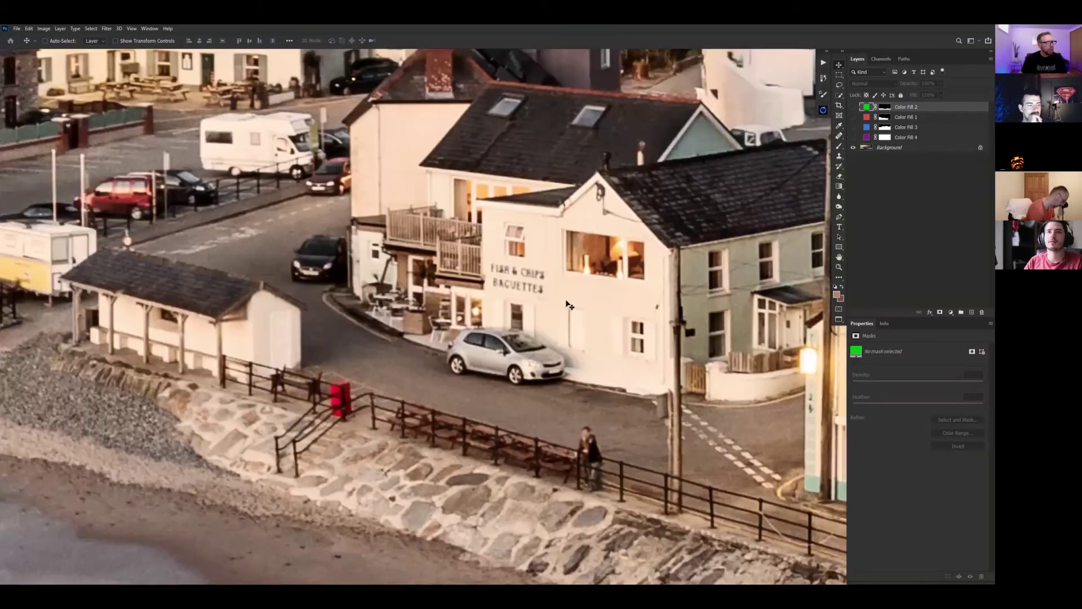
key(ctrl+minus)
key(ctrl+minus)
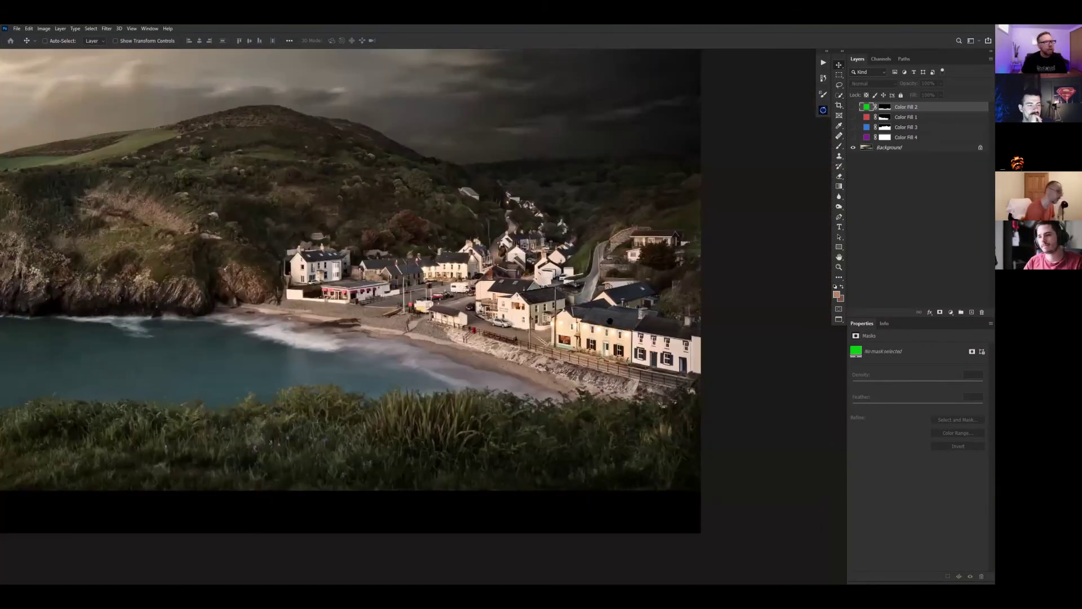
key(ctrl+minus)
drag(338, 291, 577, 321)
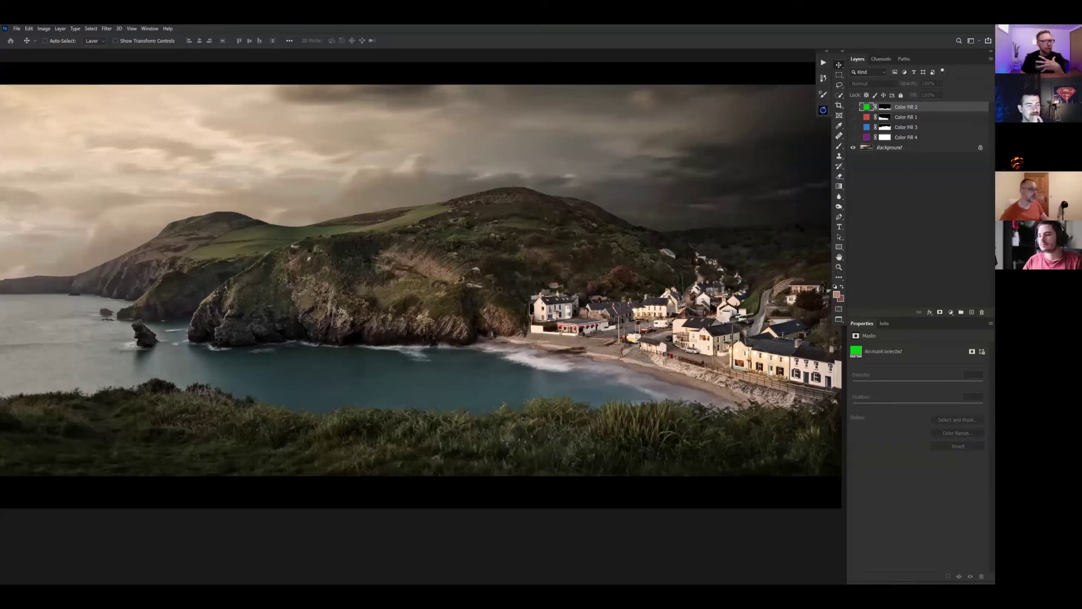
- Show the green Color Fill 2 layer and inspect its mask edge along the full width of the foreground grass
click(854, 107)
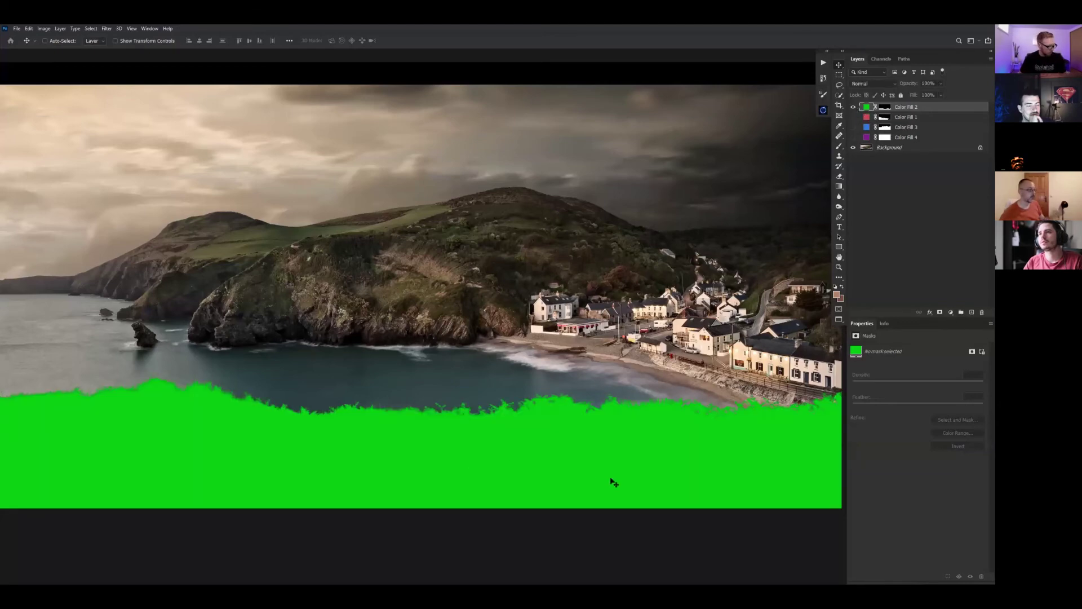
key(ctrl+plus)
key(ctrl+plus)
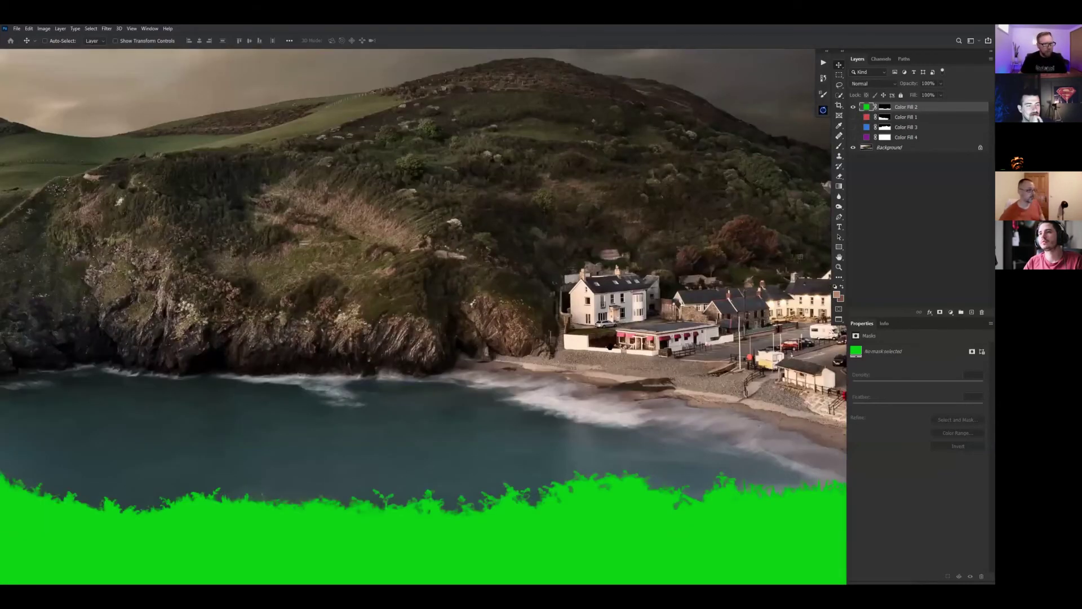
drag(842, 493, 293, 353)
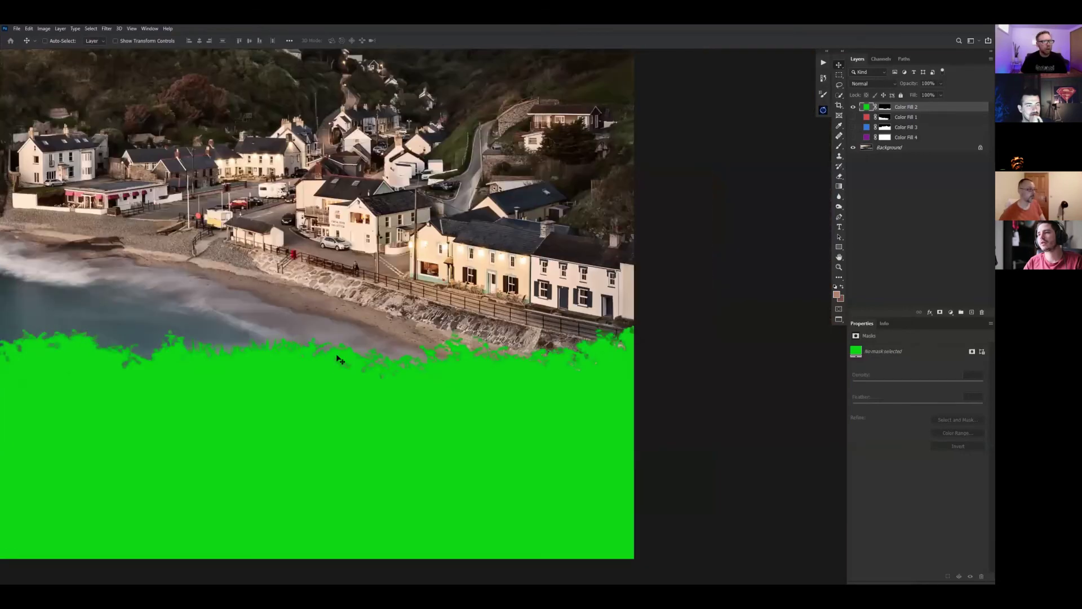
drag(406, 358, 599, 344)
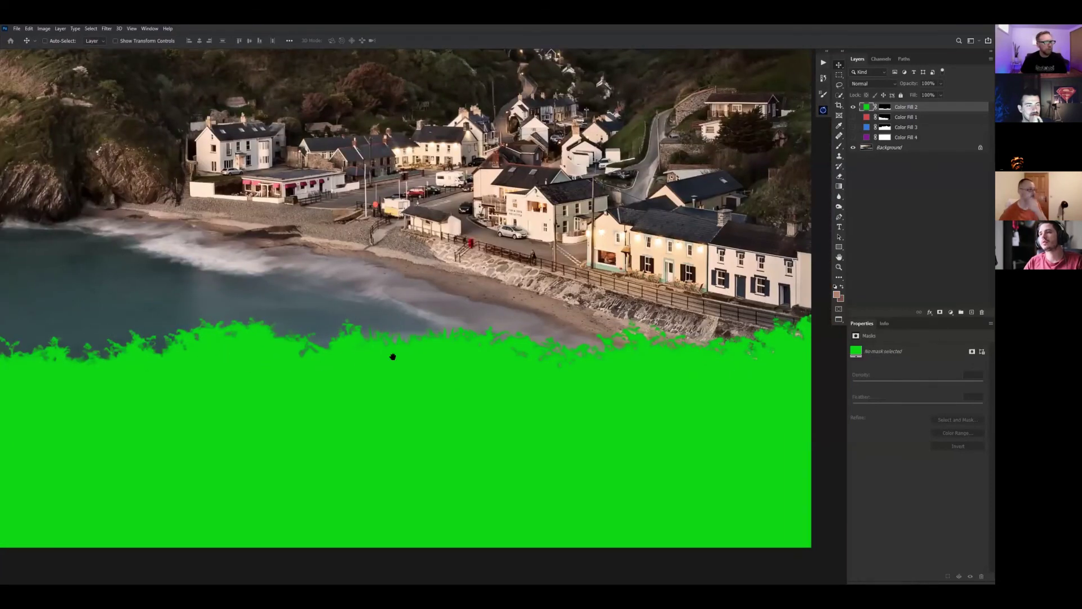
drag(393, 357, 783, 335)
drag(297, 381, 703, 375)
drag(221, 367, 766, 340)
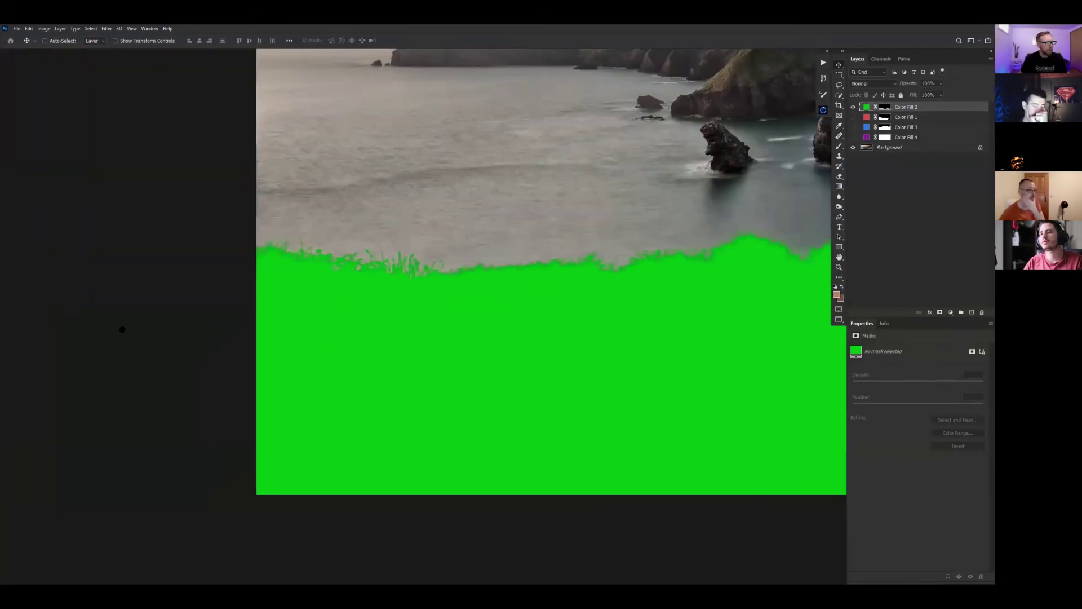
scroll(485, 355, right, 10)
scroll(395, 340, right, 3)
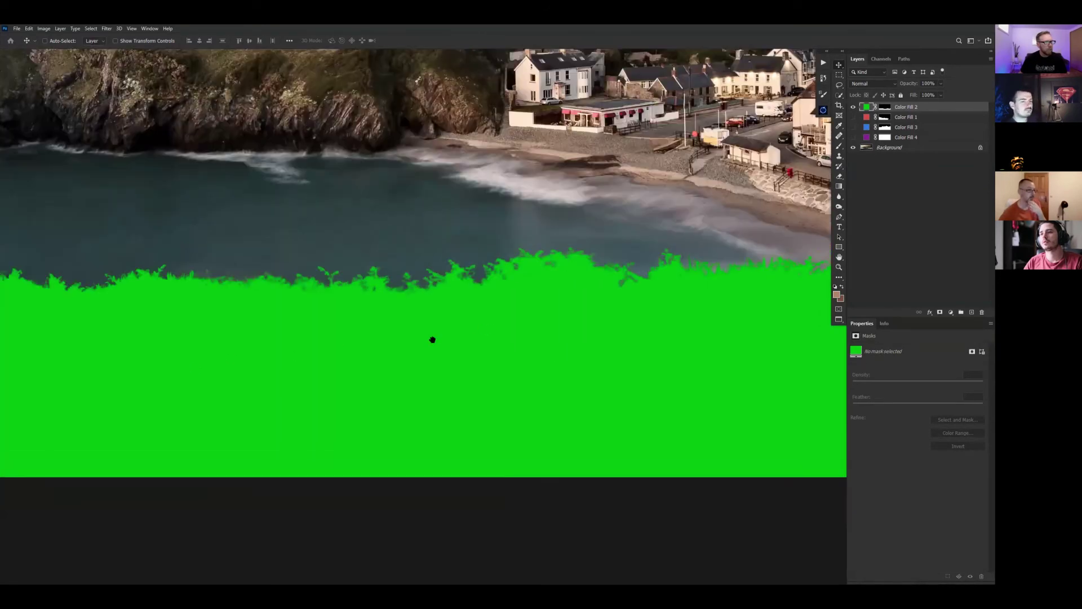
- Examine the green foreground mask's edge against the bay, the beach below the village and the open sea by the headland
scroll(488, 338, right, 3)
scroll(331, 394, up, 3)
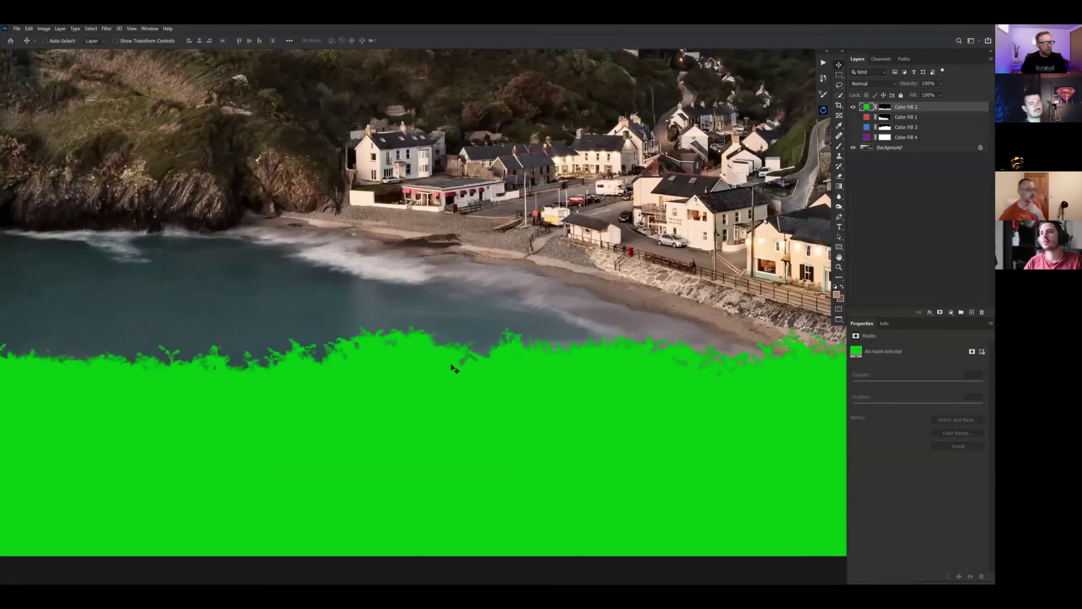
scroll(454, 369, right, 3)
scroll(455, 369, down, 1)
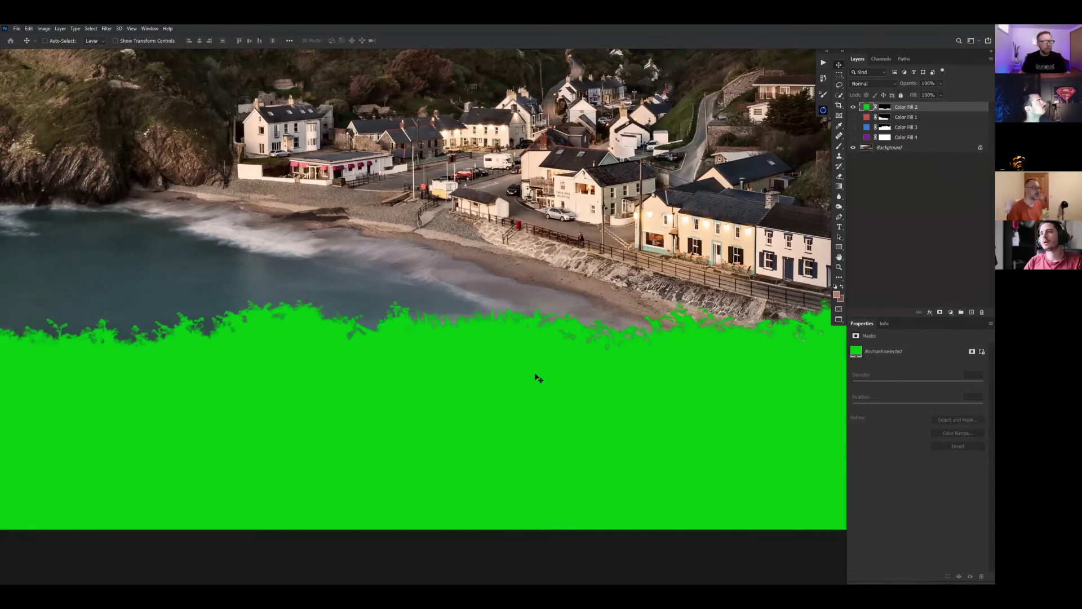
drag(477, 387, 613, 270)
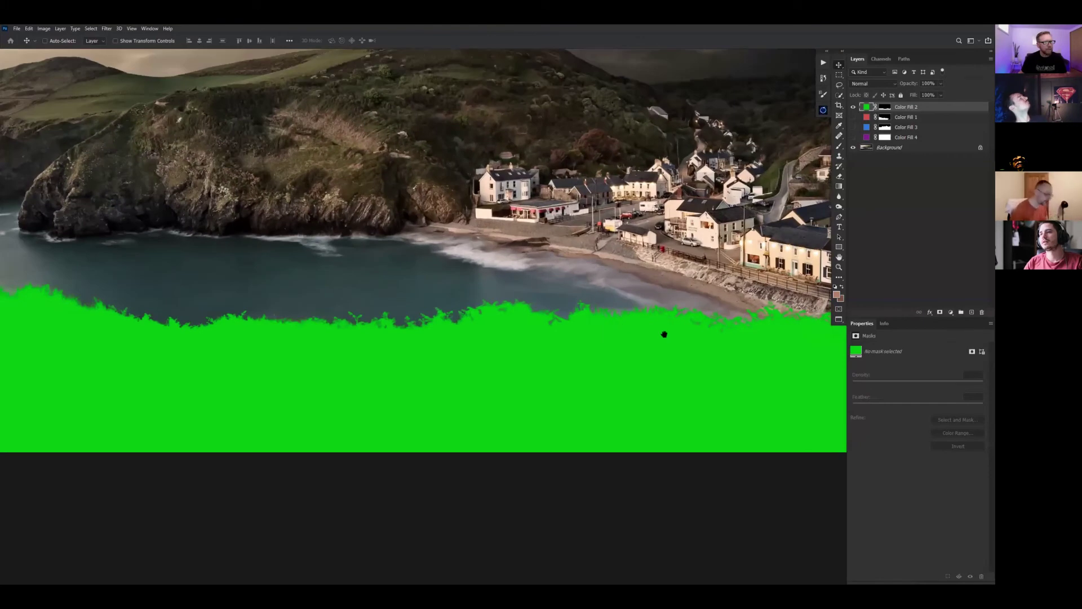
scroll(664, 331, up, 2)
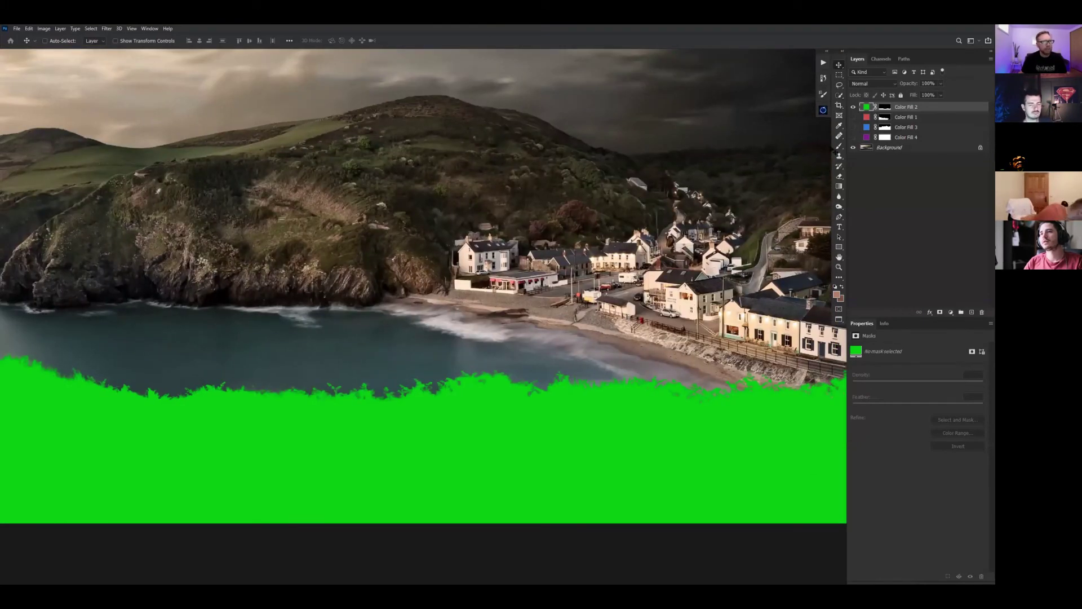
drag(434, 302, 566, 270)
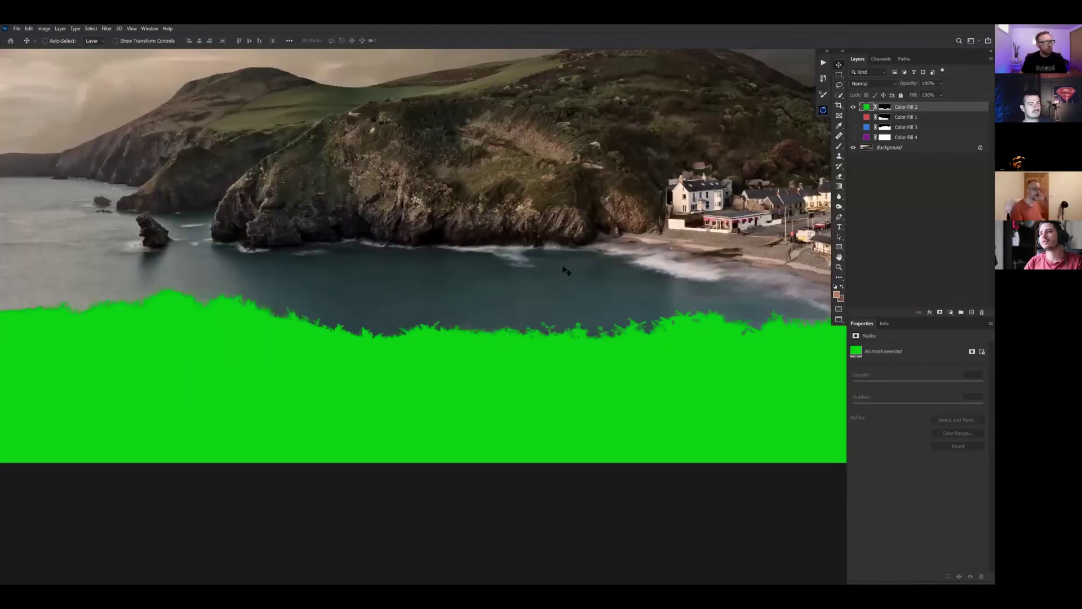
scroll(567, 274, down, 3)
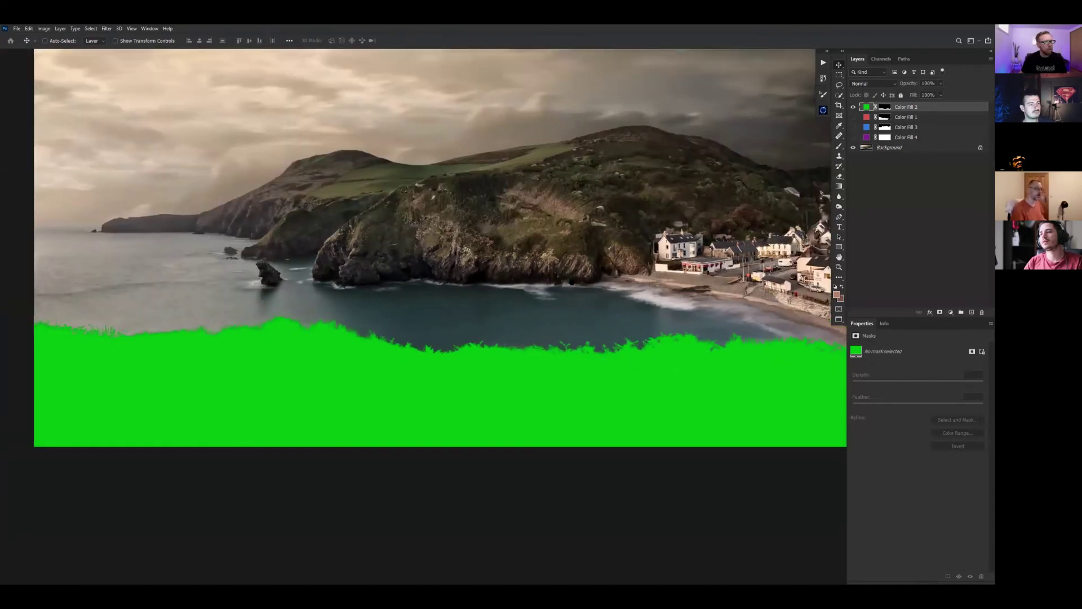
- Show the red Color Fill 1 layer and compare the sea with it on and off, checking its edge along the cliffs and beach
click(853, 118)
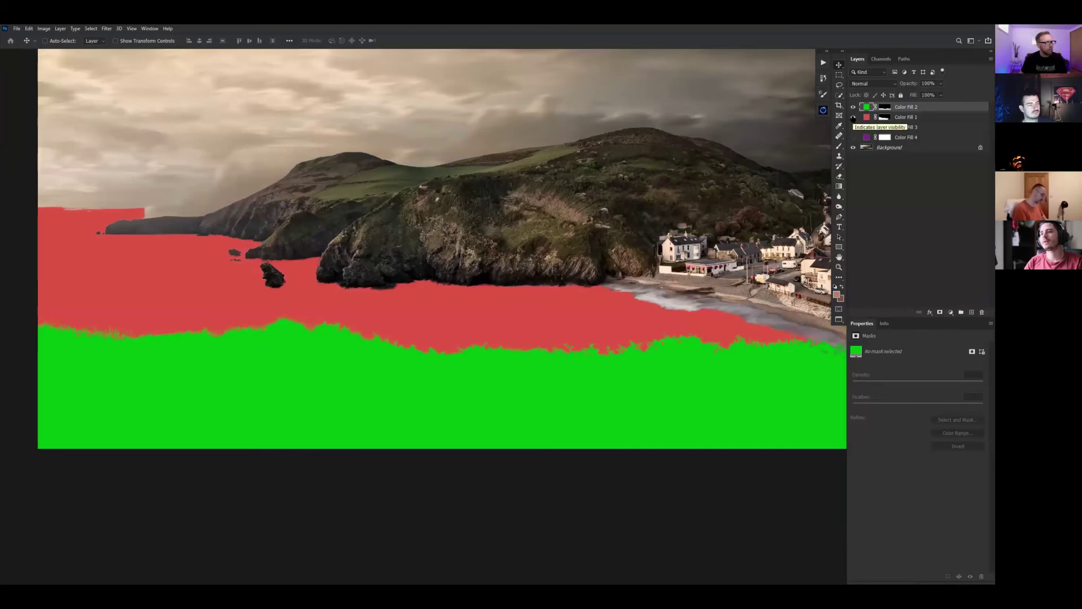
scroll(536, 299, up, 5)
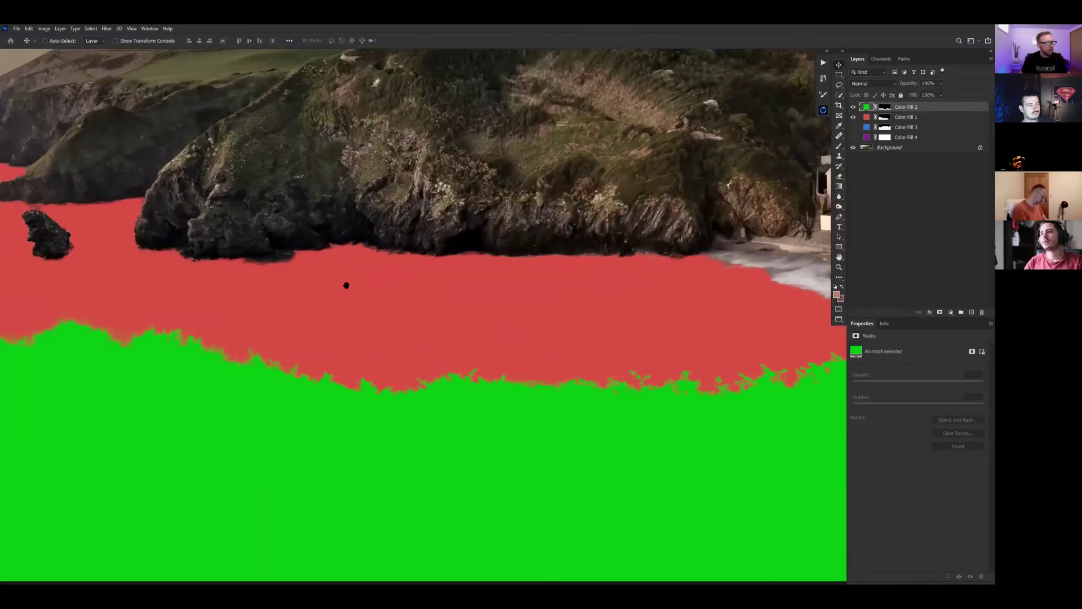
drag(406, 286, 345, 274)
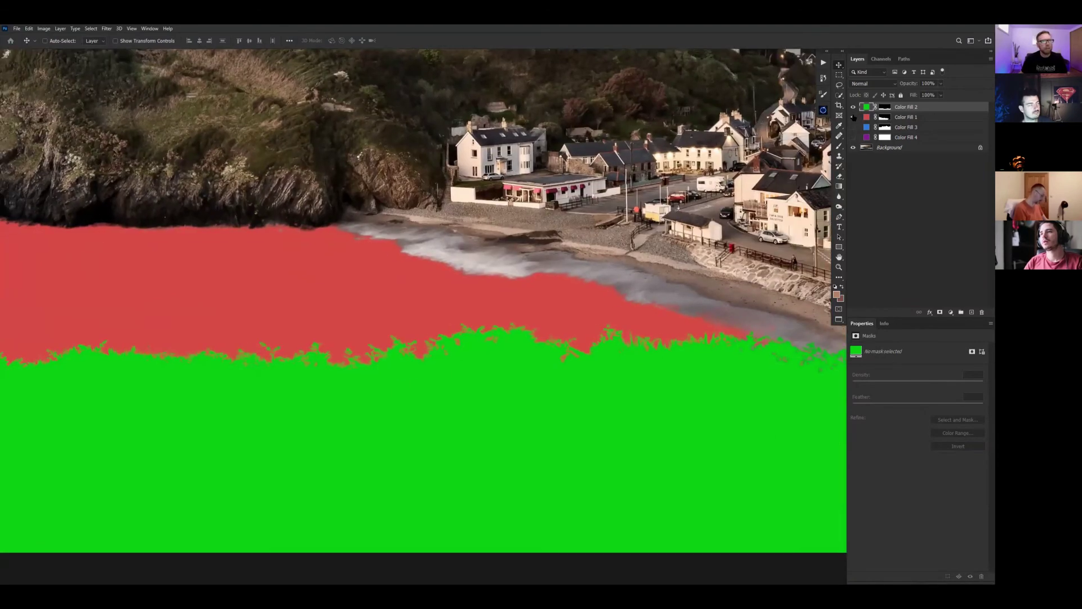
click(853, 117)
scroll(443, 279, up, 3)
drag(299, 292, 457, 320)
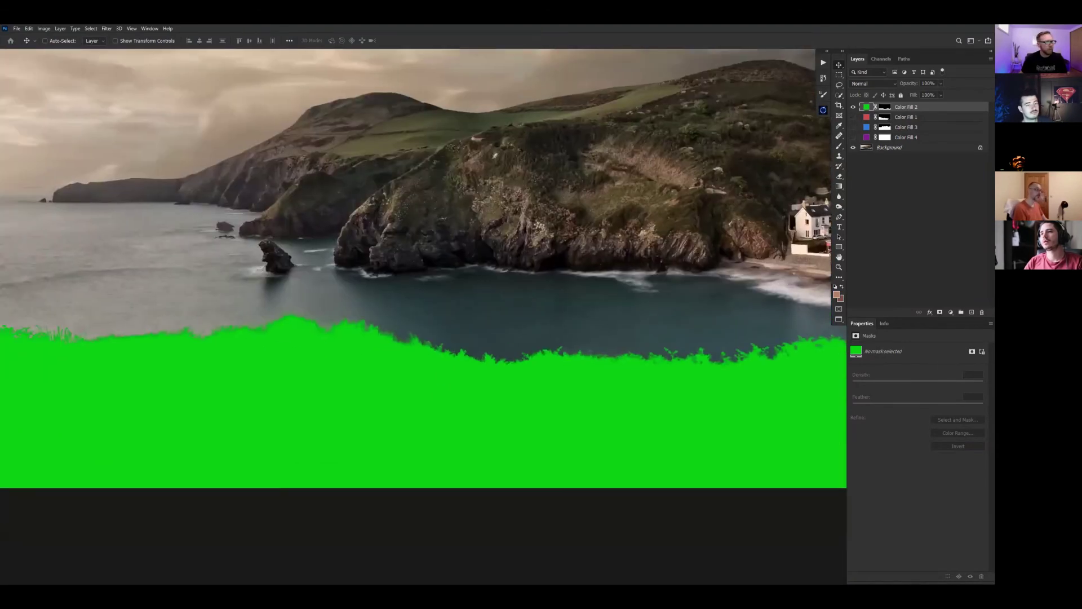
click(853, 116)
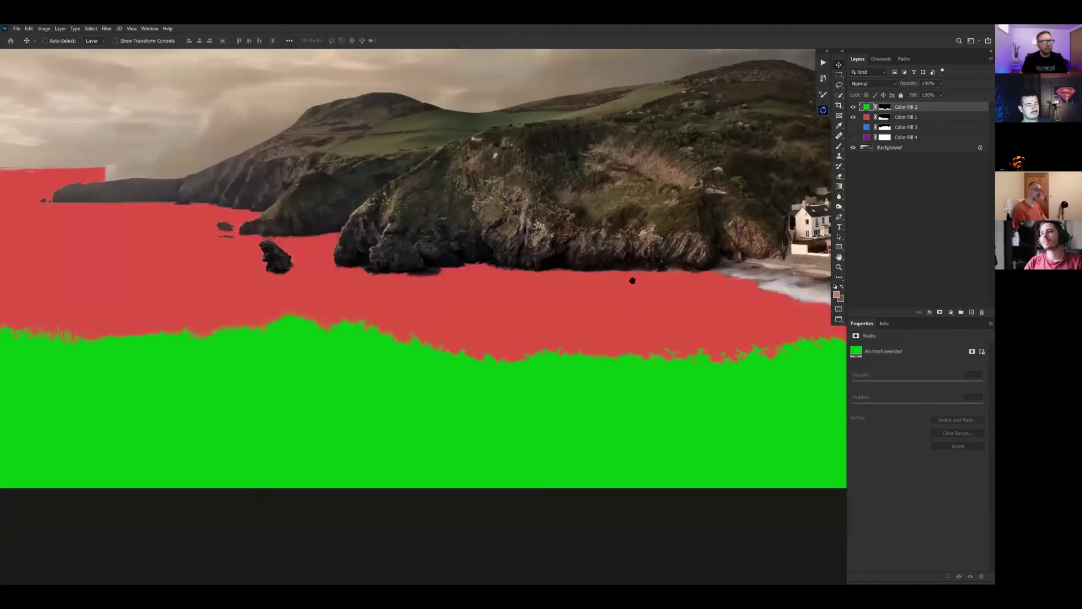
drag(705, 274, 364, 333)
- Show the blue Color Fill 3 layer and inspect its mask edge along the hill ridge and treeline against the sky
key(ctrl+minus)
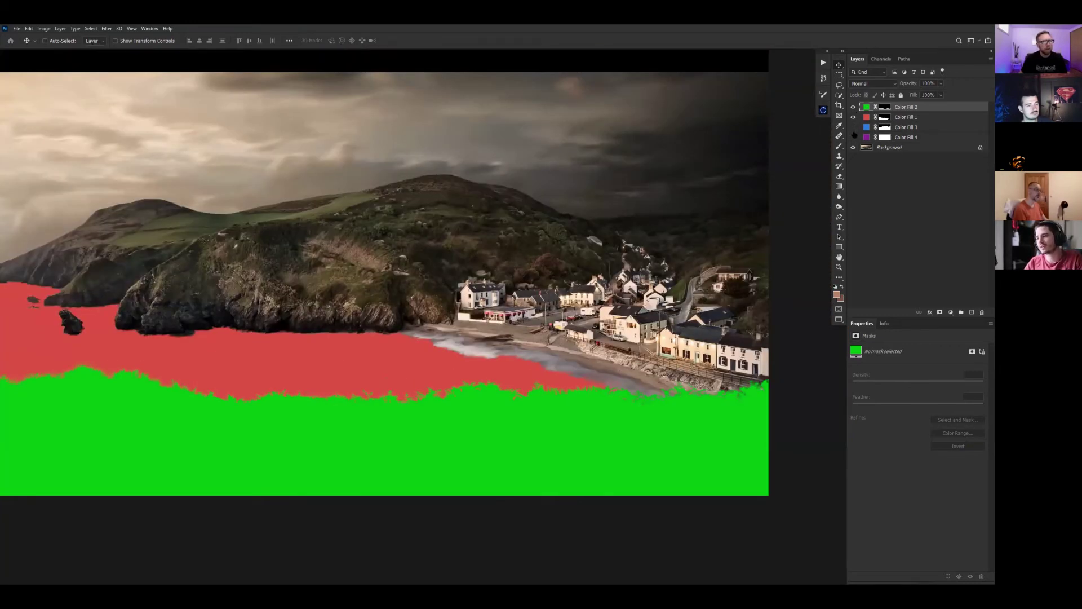
click(854, 128)
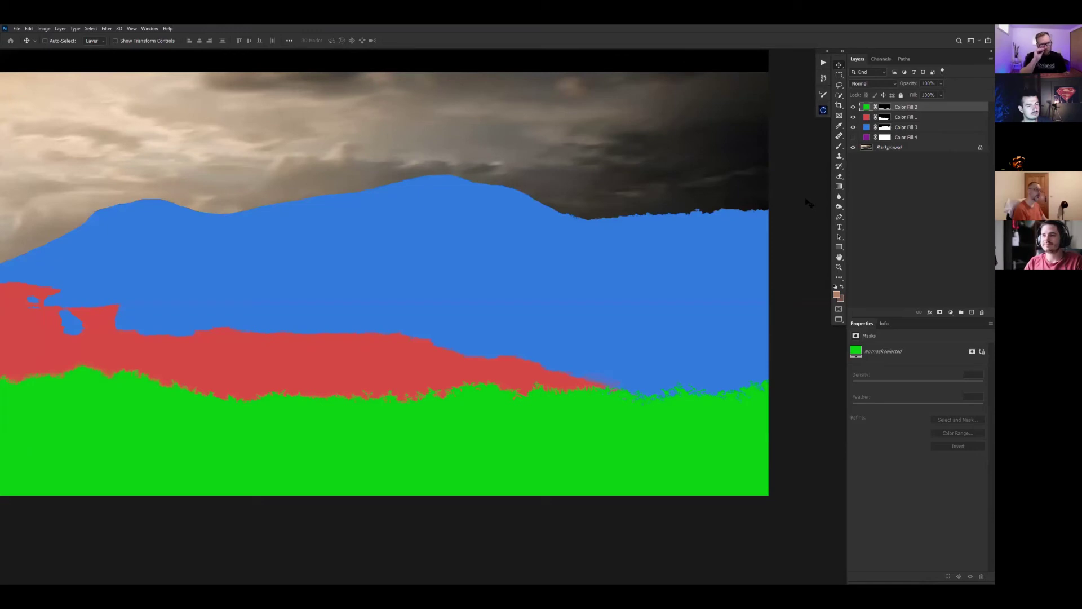
drag(456, 214, 599, 243)
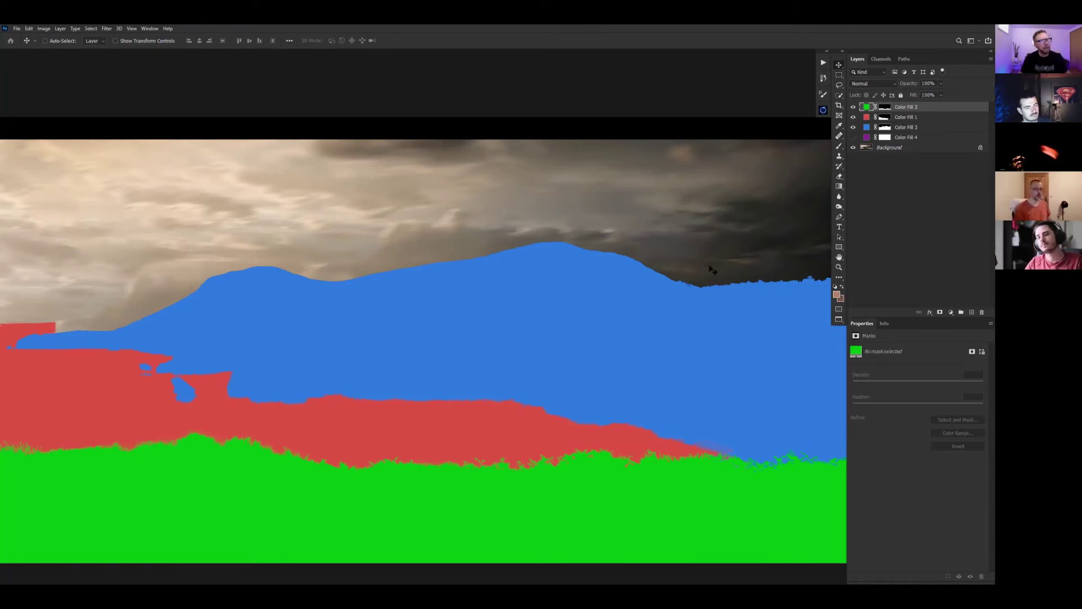
scroll(649, 293, up, 6)
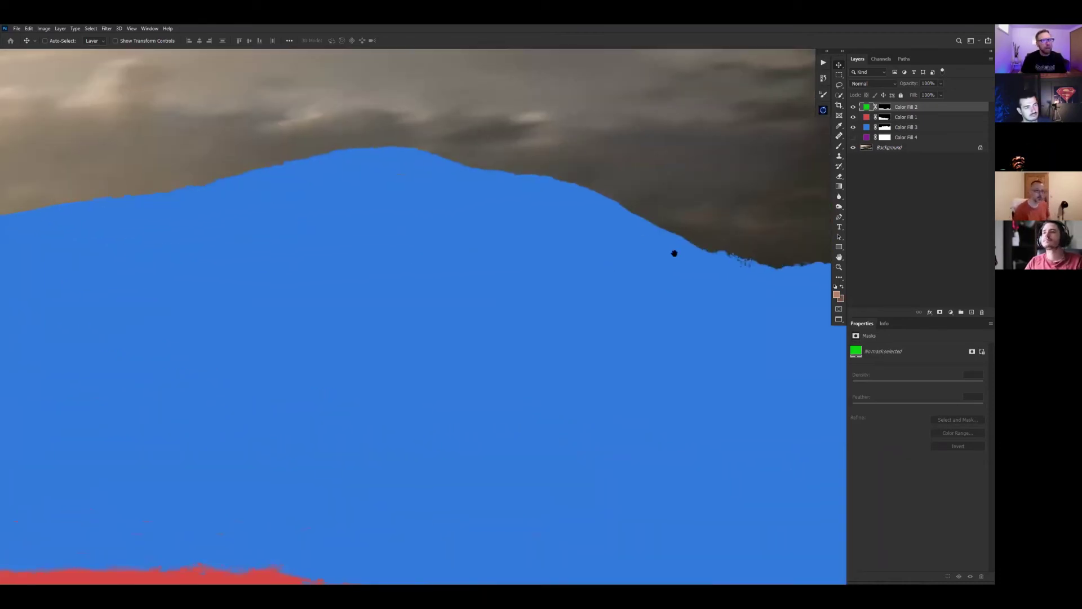
scroll(493, 265, right, 10)
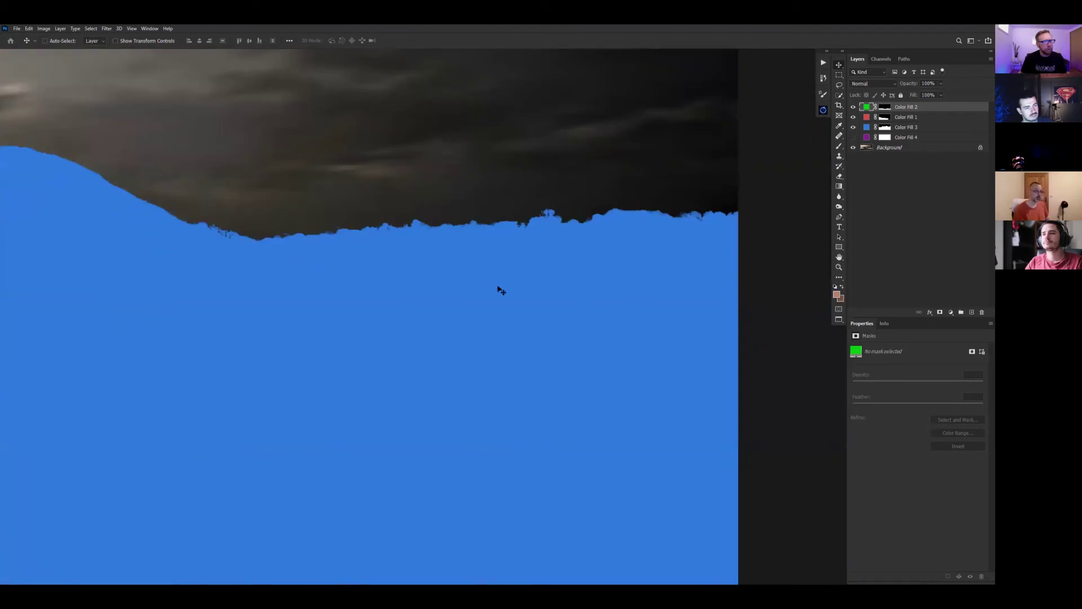
- Examine where the blue land, red sea and green foreground masks meet, along the shoreline and the grass tips up close
scroll(496, 292, down, 5)
drag(322, 345, 592, 272)
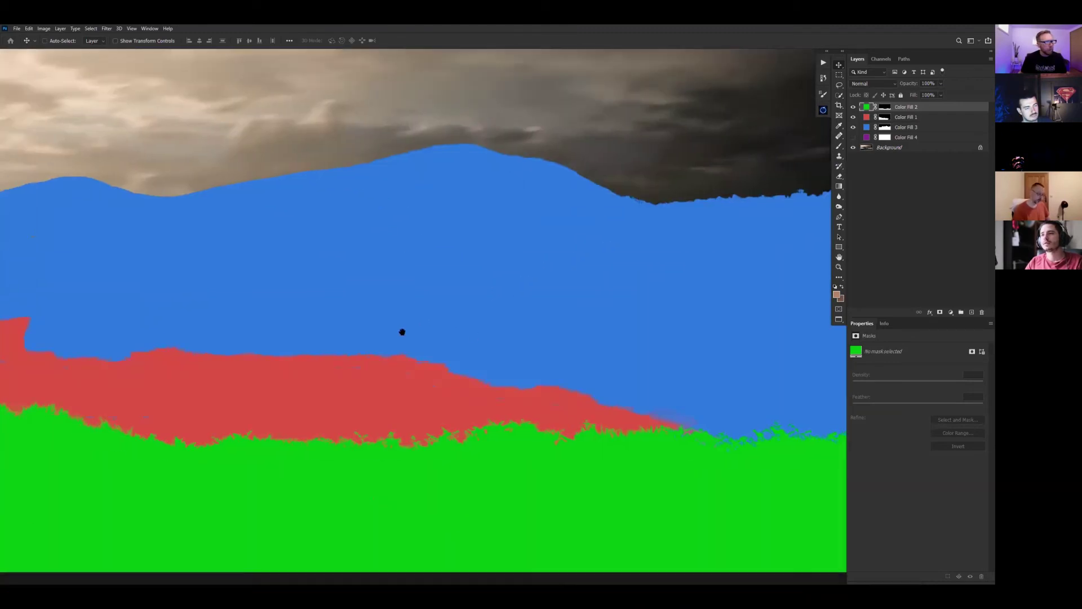
drag(401, 333, 575, 267)
scroll(587, 246, down, 3)
scroll(376, 278, right, 5)
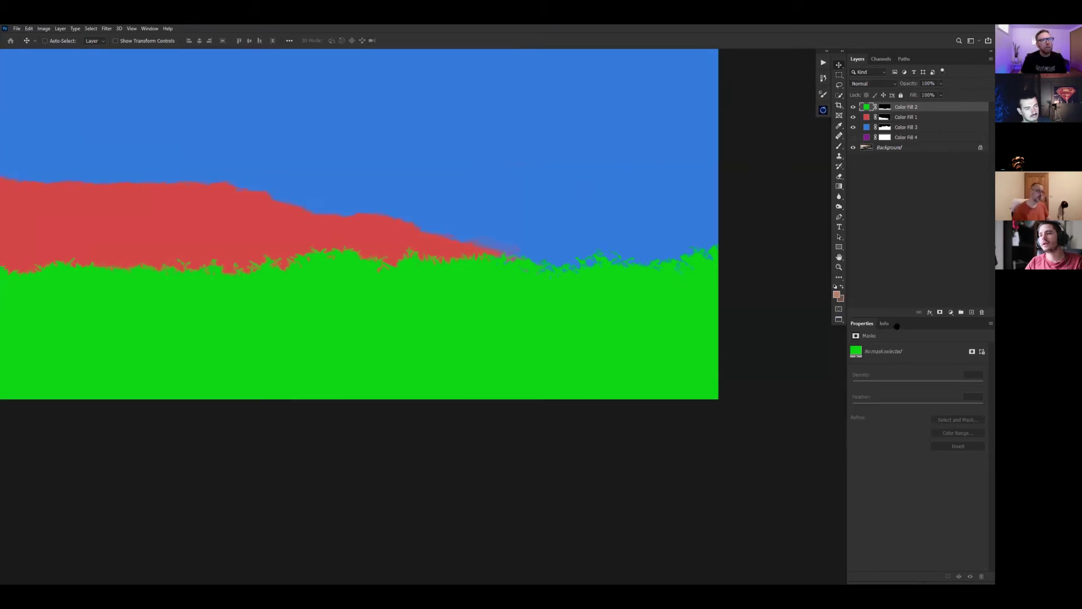
scroll(749, 307, up, 2)
scroll(558, 268, up, 5)
scroll(699, 280, down, 3)
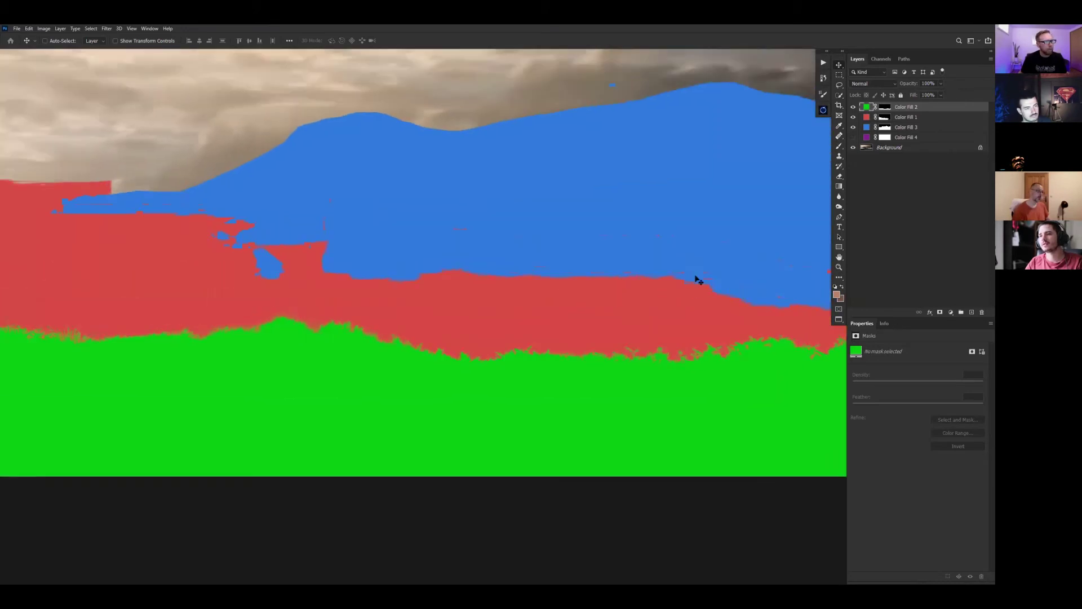
drag(686, 356, 621, 295)
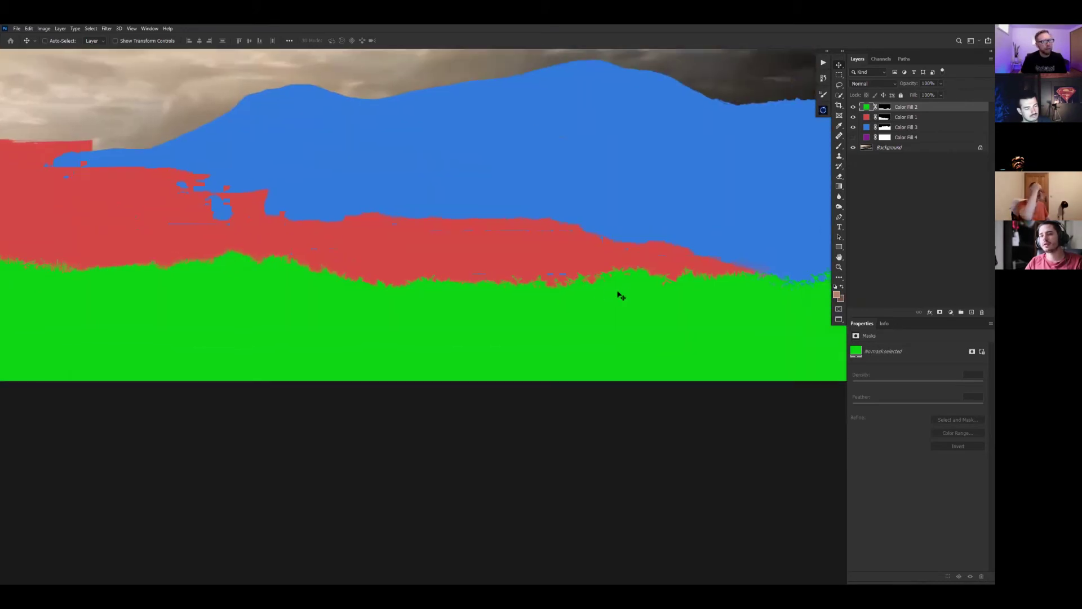
scroll(656, 278, up, 3)
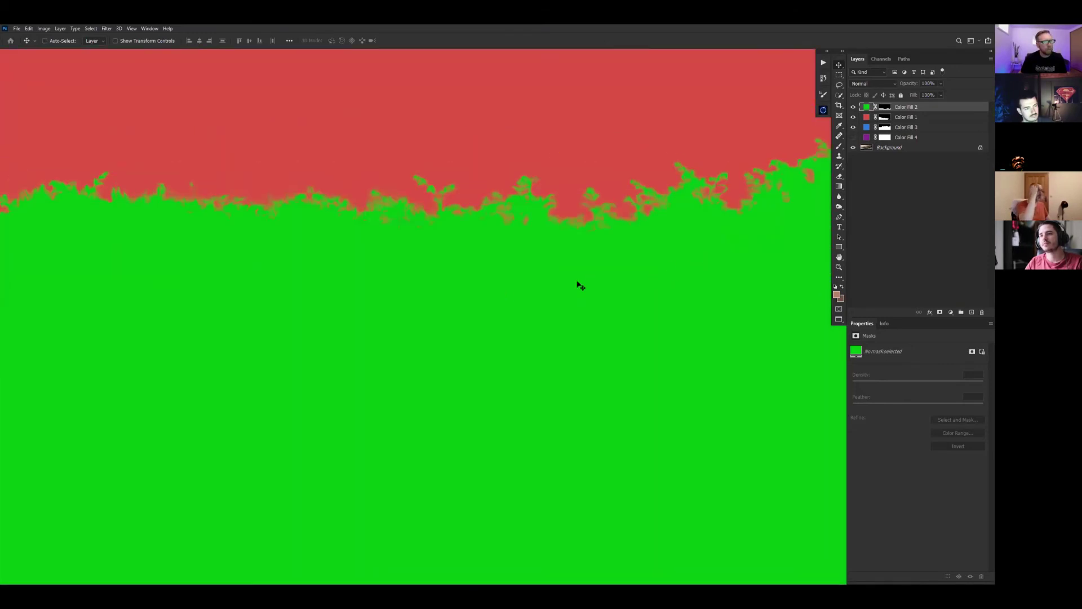
scroll(688, 278, down, 4)
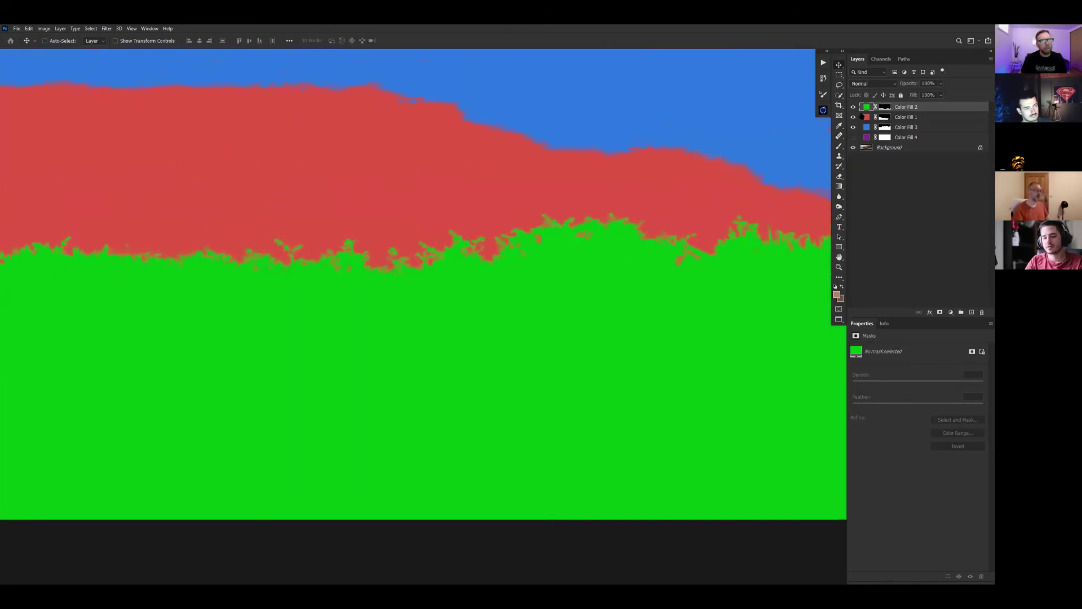
- Hide the color fill layers and compare the foreground grass with the green Color Fill 2 layer shown and hidden
key(ctrl+comma)
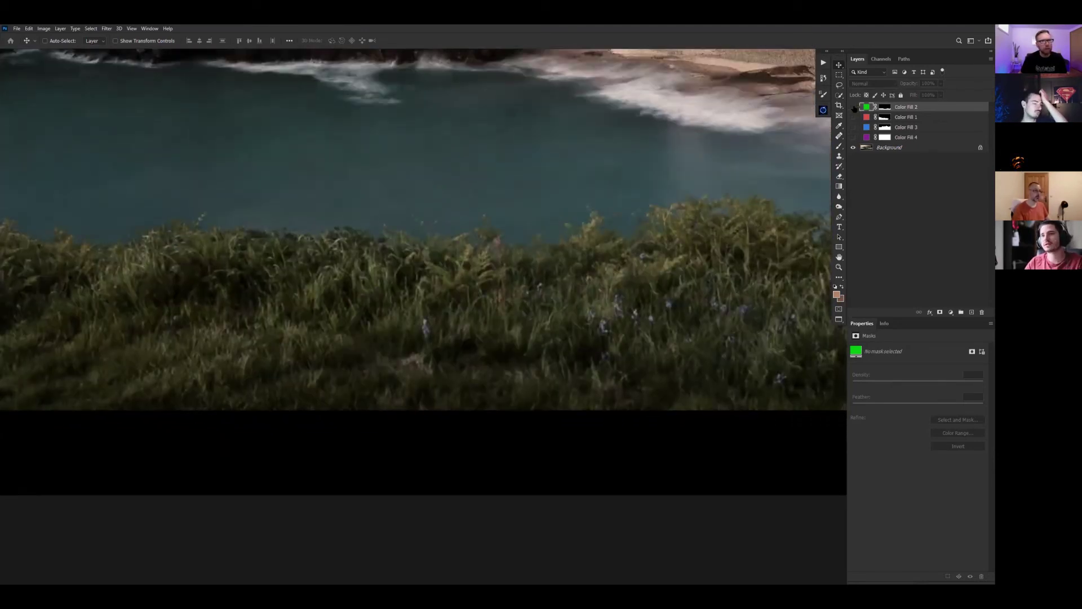
click(853, 107)
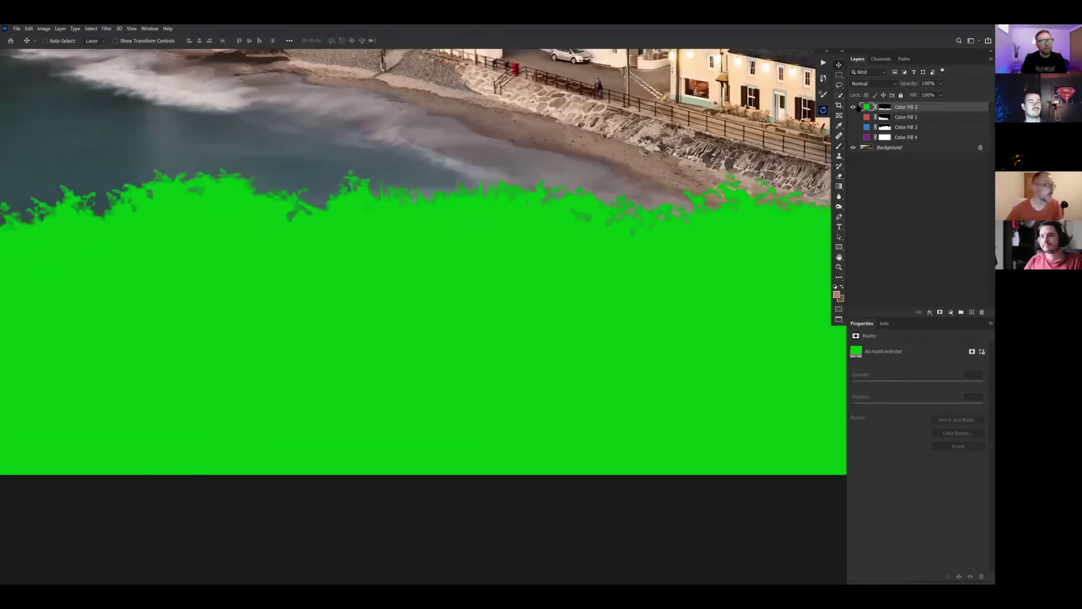
click(853, 107)
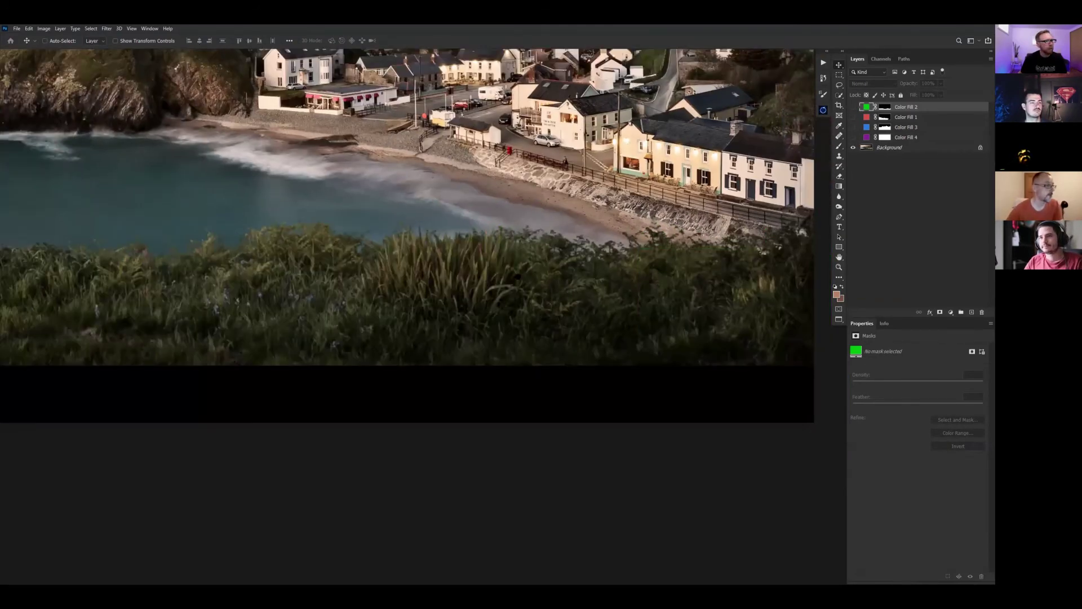
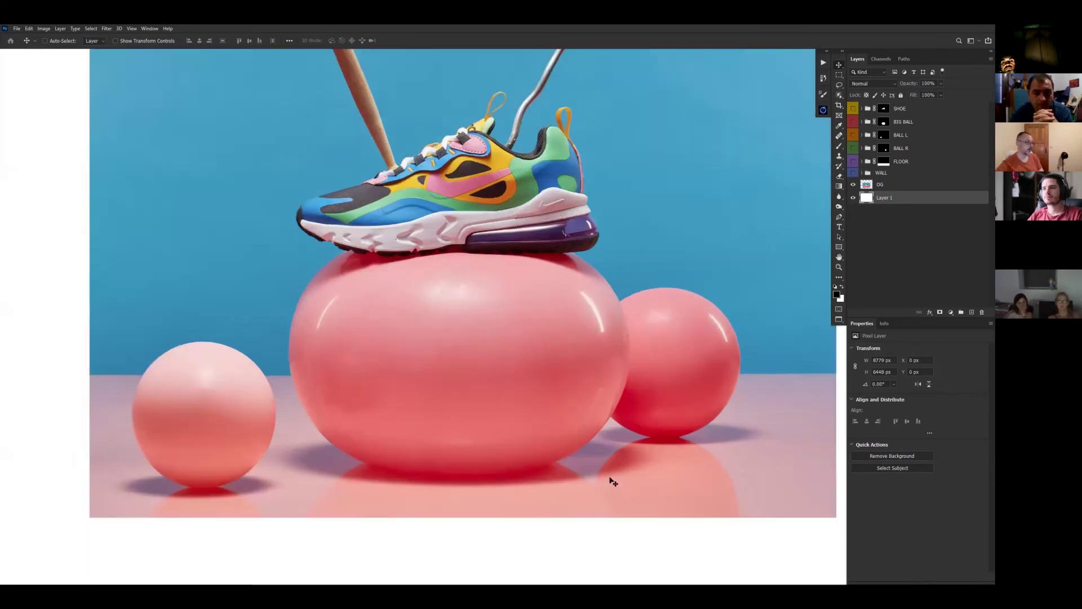
- Examine the original sneaker photo's pink balls, floor reflections and shoe up close, and its placement on the whole white canvas
scroll(551, 406, down, 3)
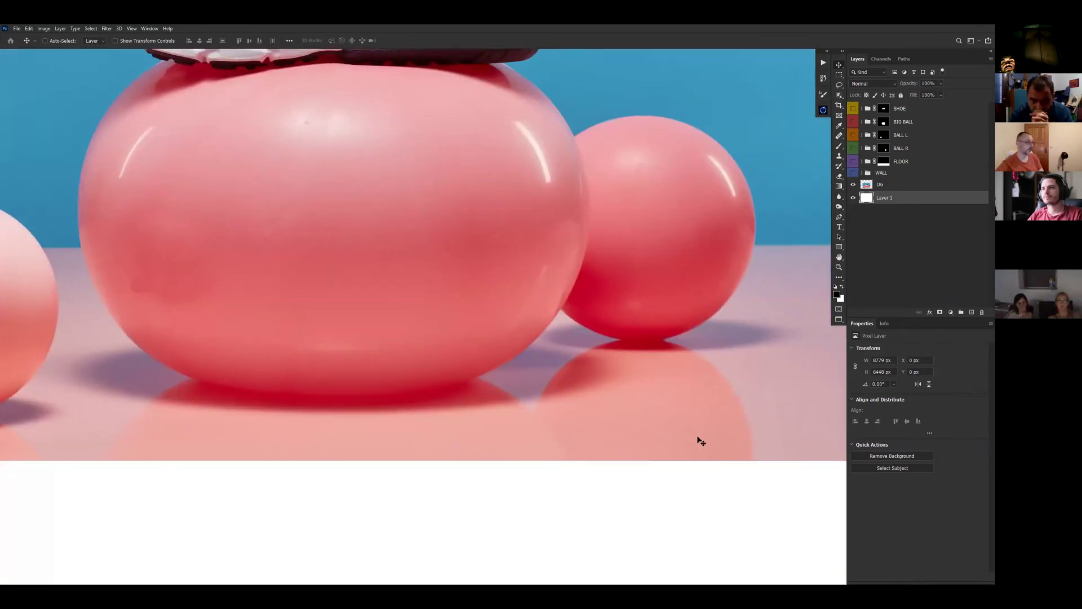
key(ctrl+plus)
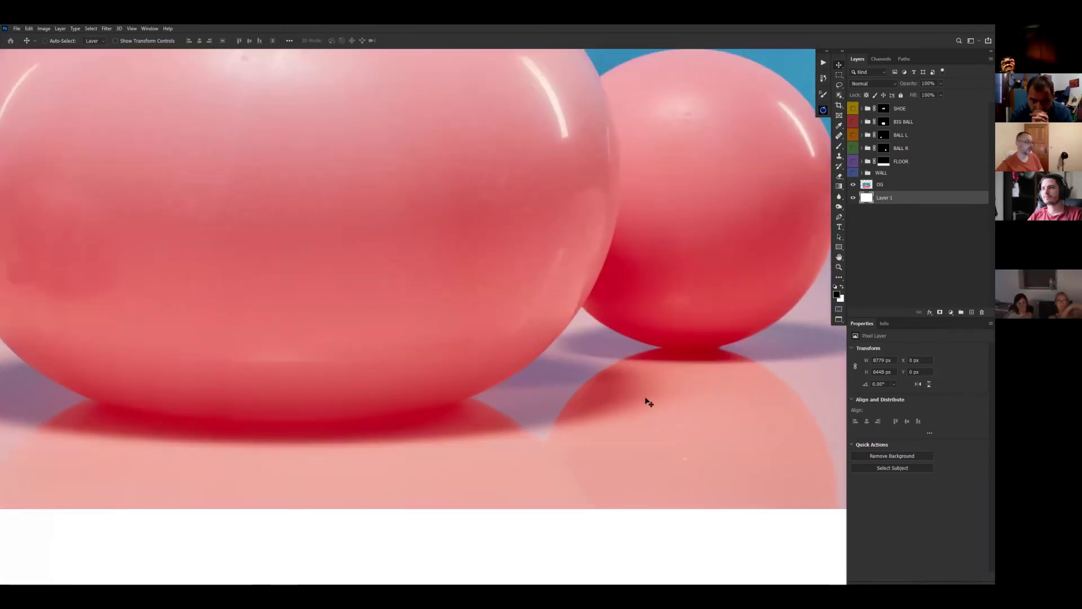
key(ctrl+minus)
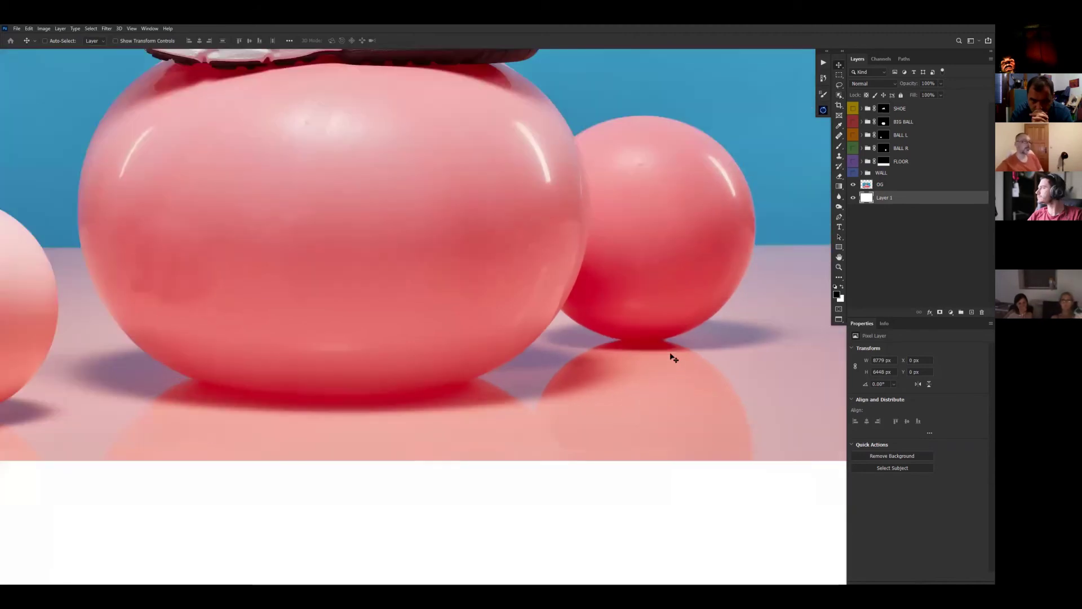
key(ctrl+minus)
drag(604, 304, 603, 426)
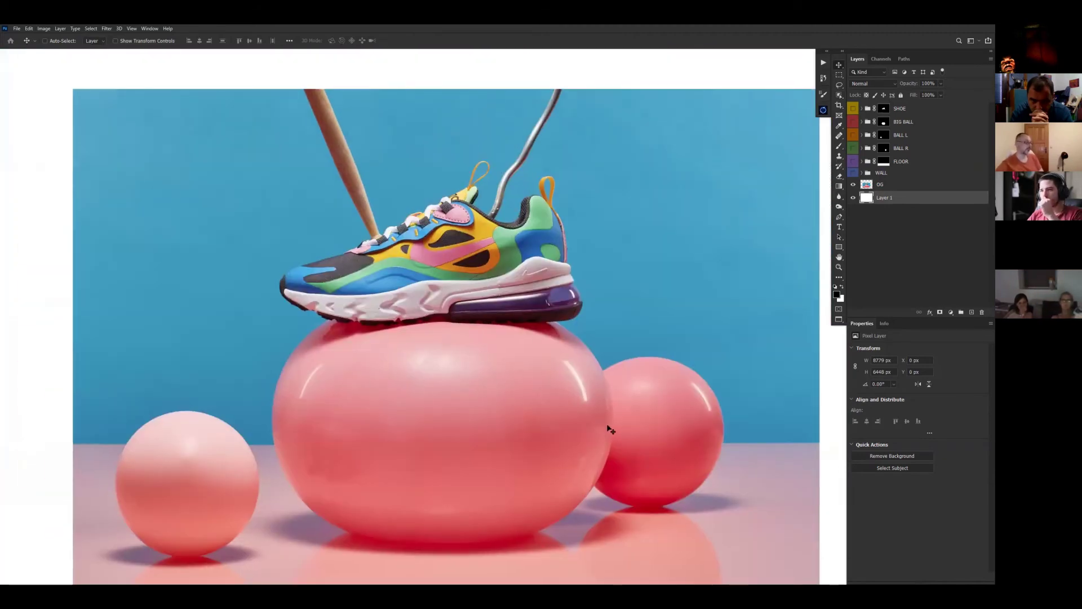
key(ctrl+plus)
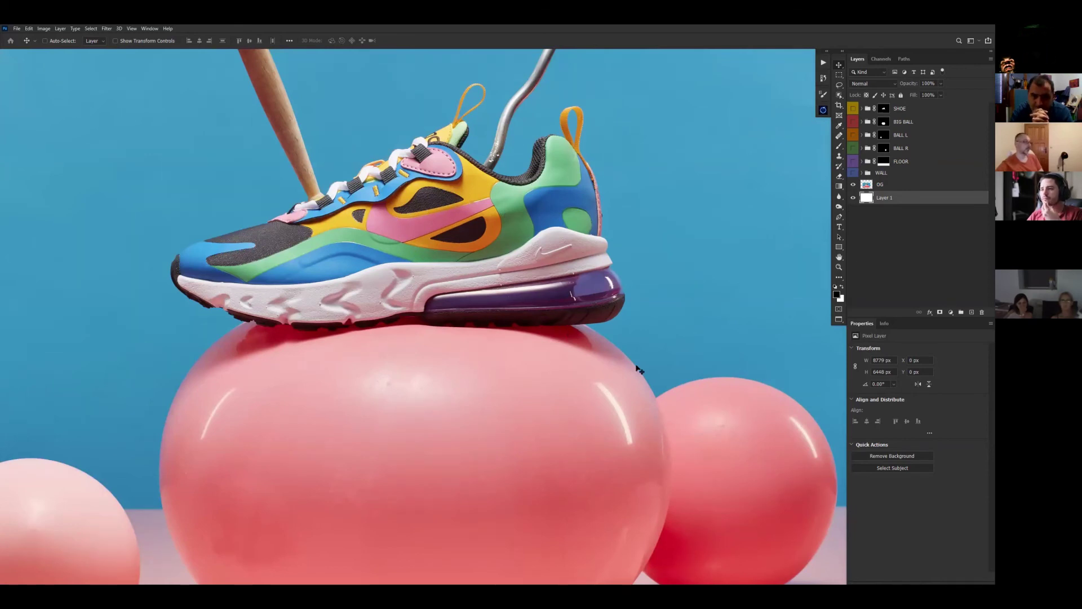
key(ctrl+minus)
key(ctrl+minus)
key(ctrl+minus)
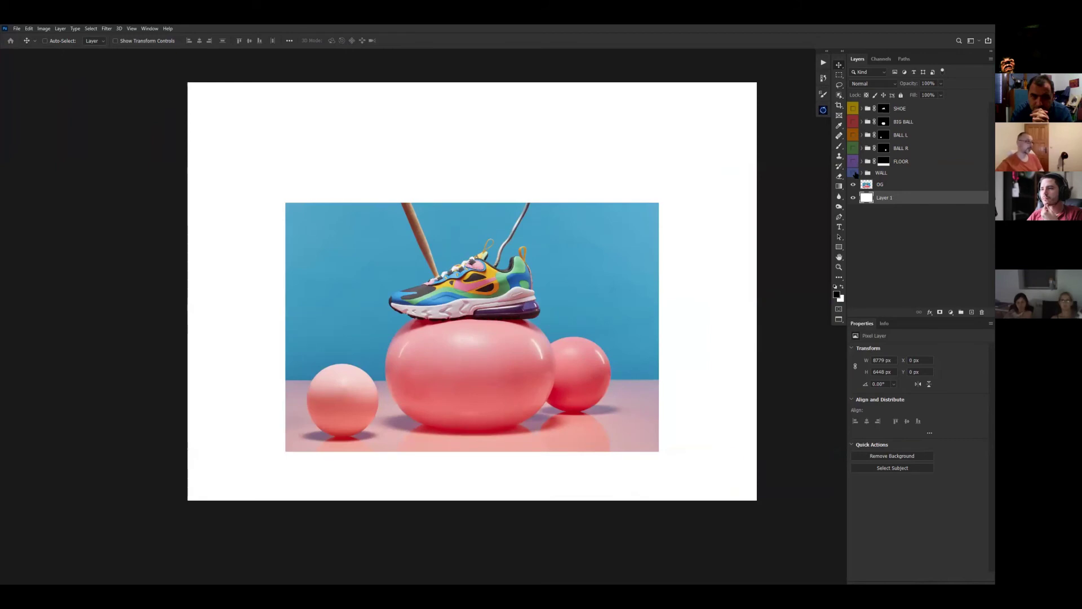
- Show all the region groups and inspect the FLOOR, BALL R, BALL L, BIG BALL and SHOE masks one by one
drag(853, 172, 852, 113)
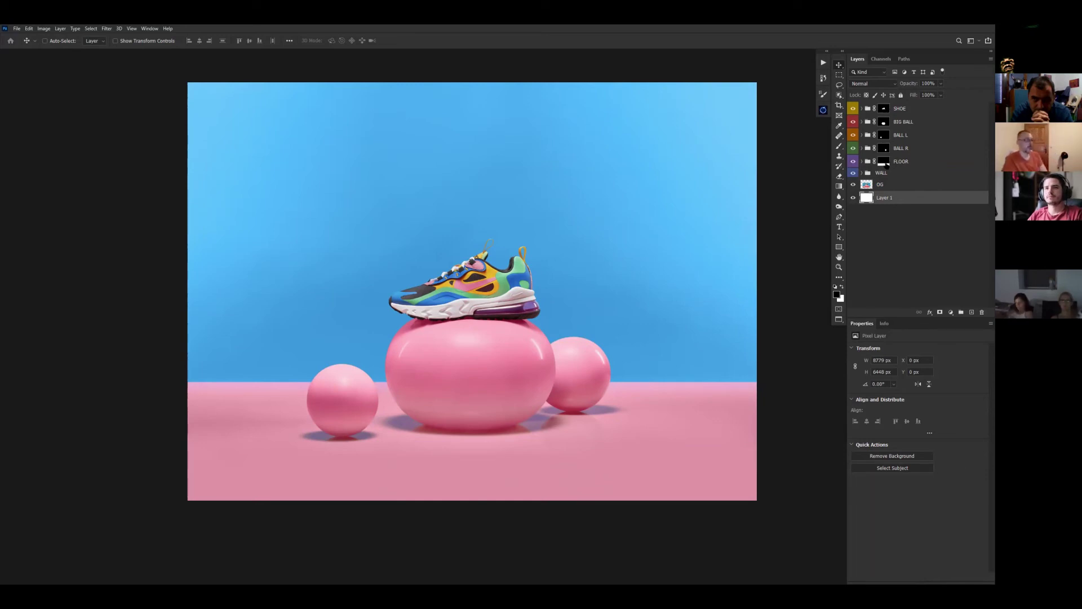
alt+click(884, 162)
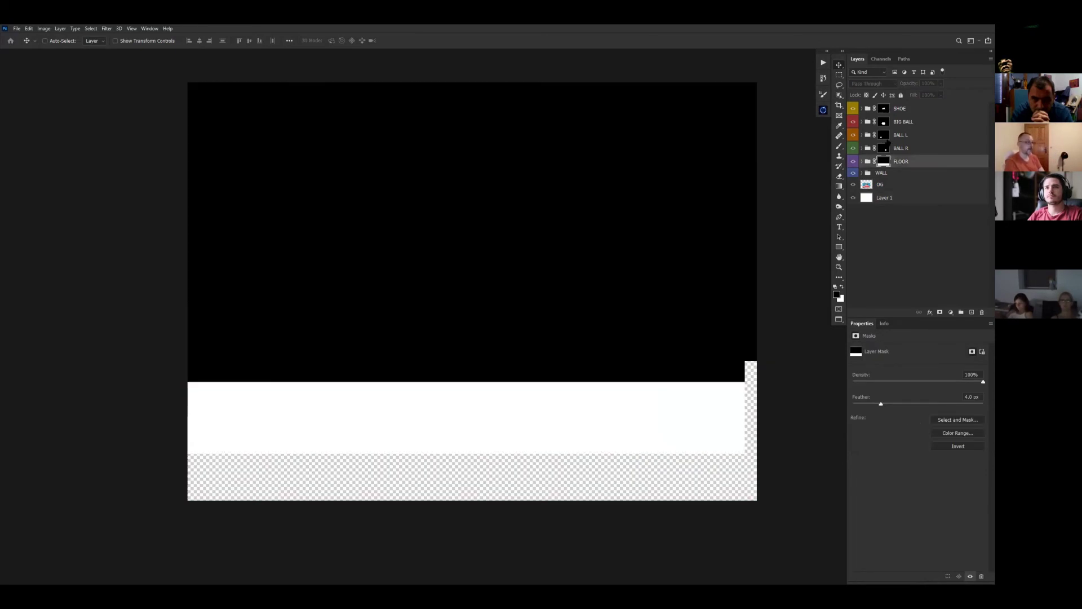
alt+click(884, 148)
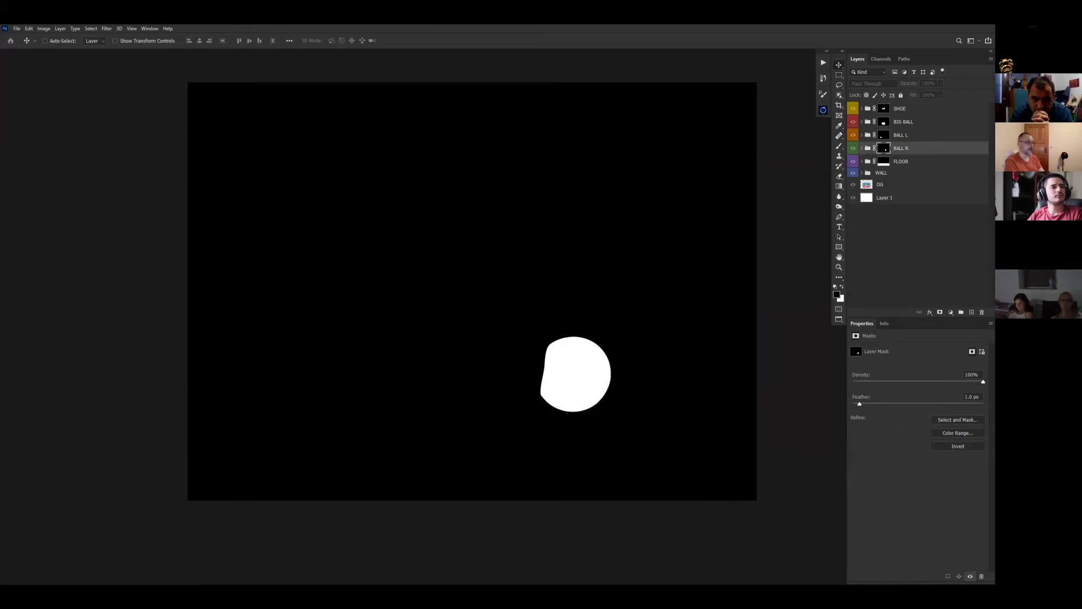
alt+click(884, 135)
alt+click(884, 121)
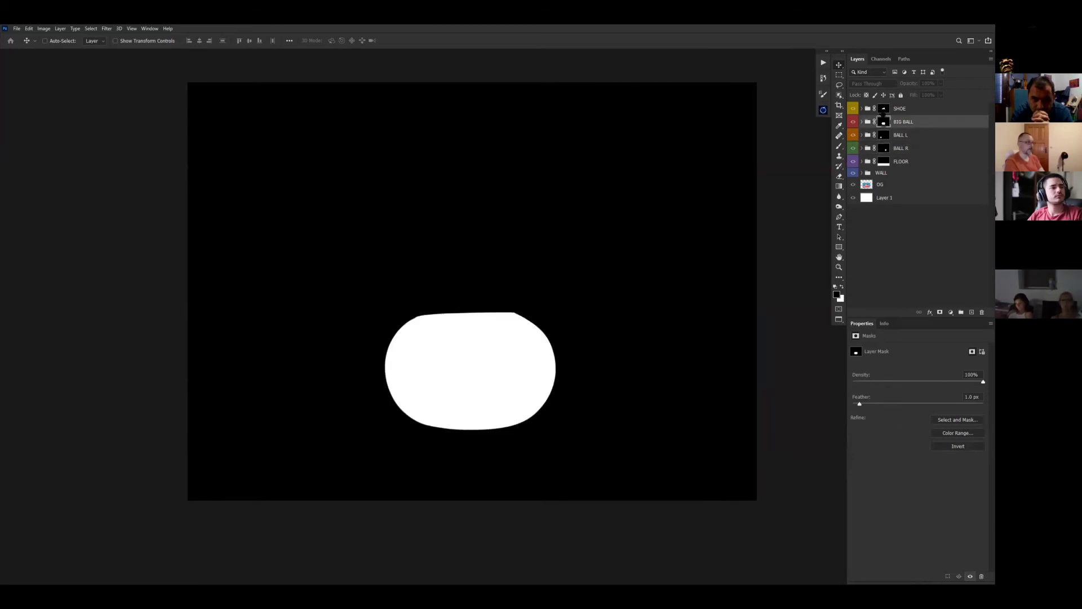
alt+click(884, 108)
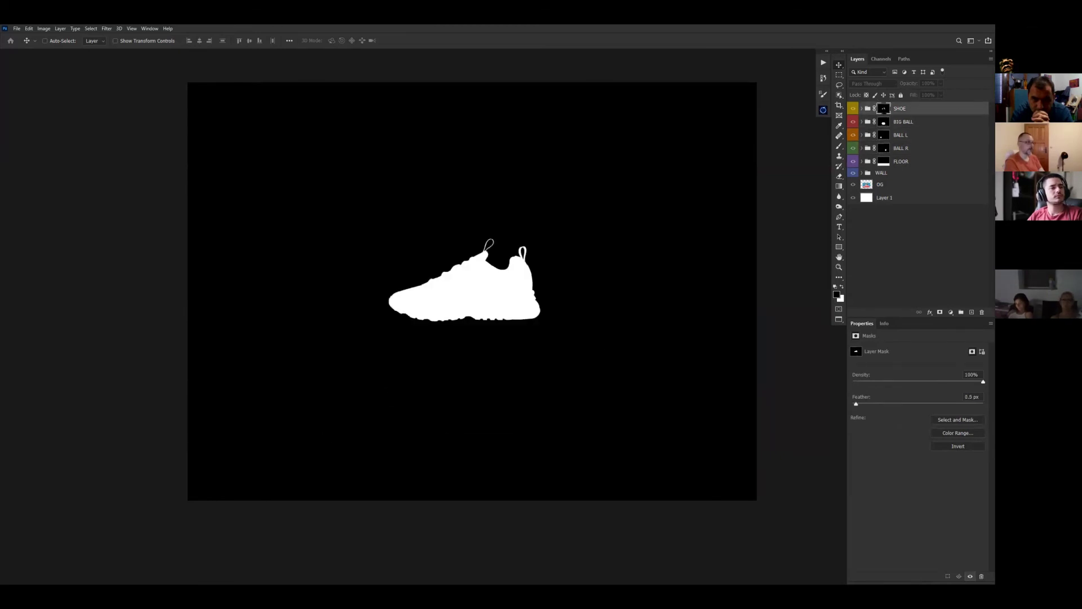
alt+click(884, 108)
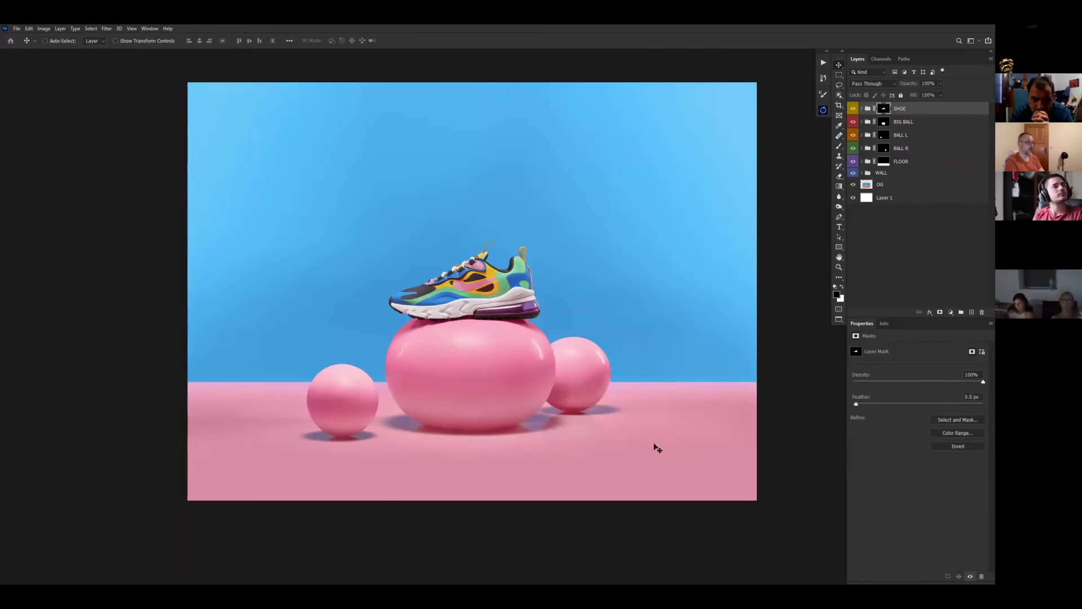
- Review the saved outlines from Path 8 up to Path 4 against the balls and shoe, and examine Path 6 around the big ball
click(904, 59)
key(ctrl+plus)
key(ctrl+plus)
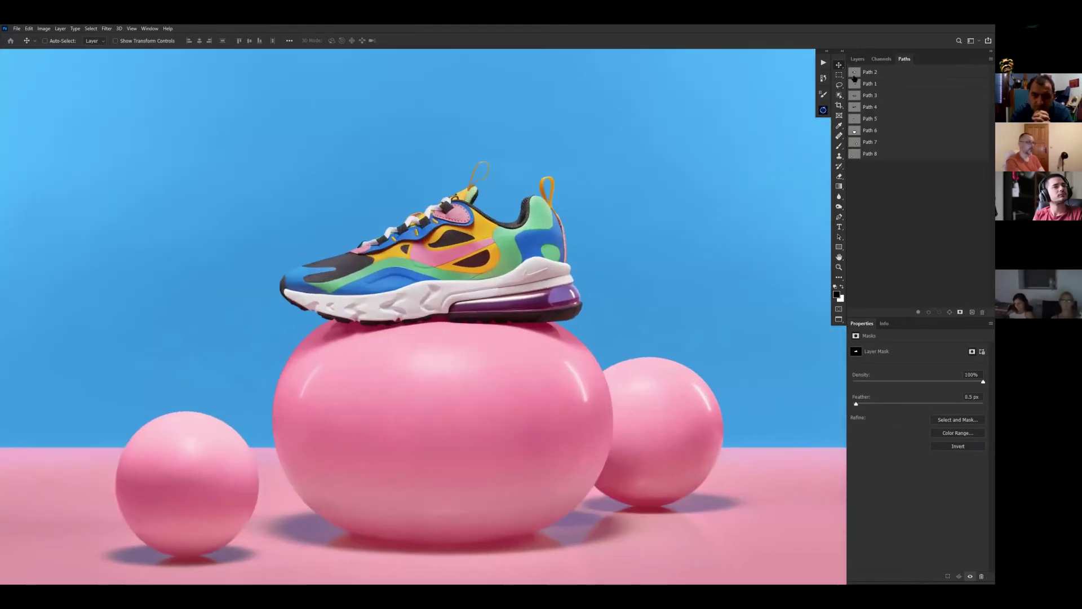
click(855, 153)
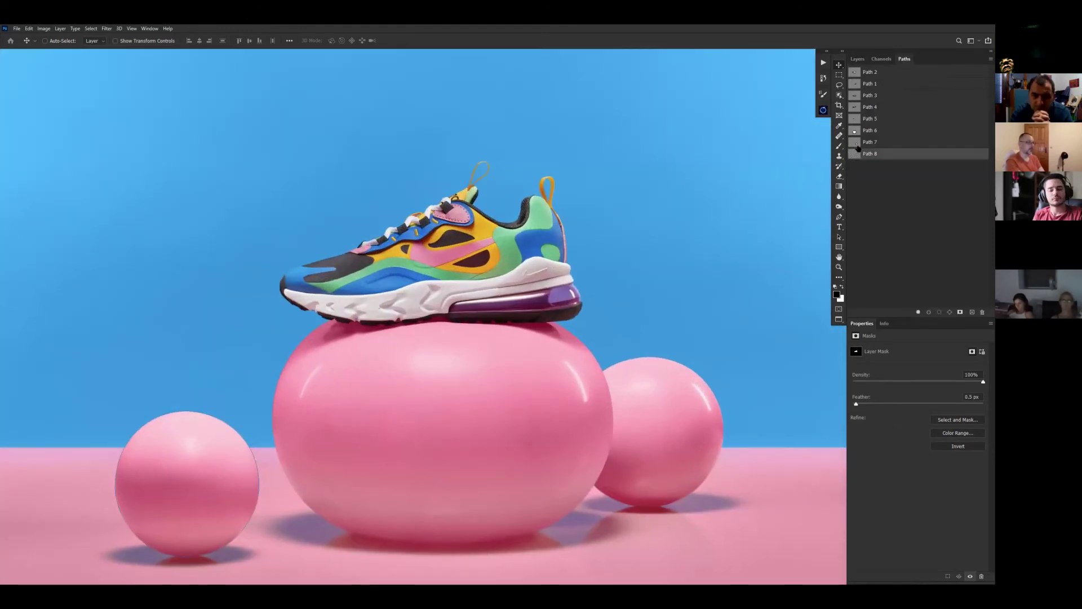
click(857, 144)
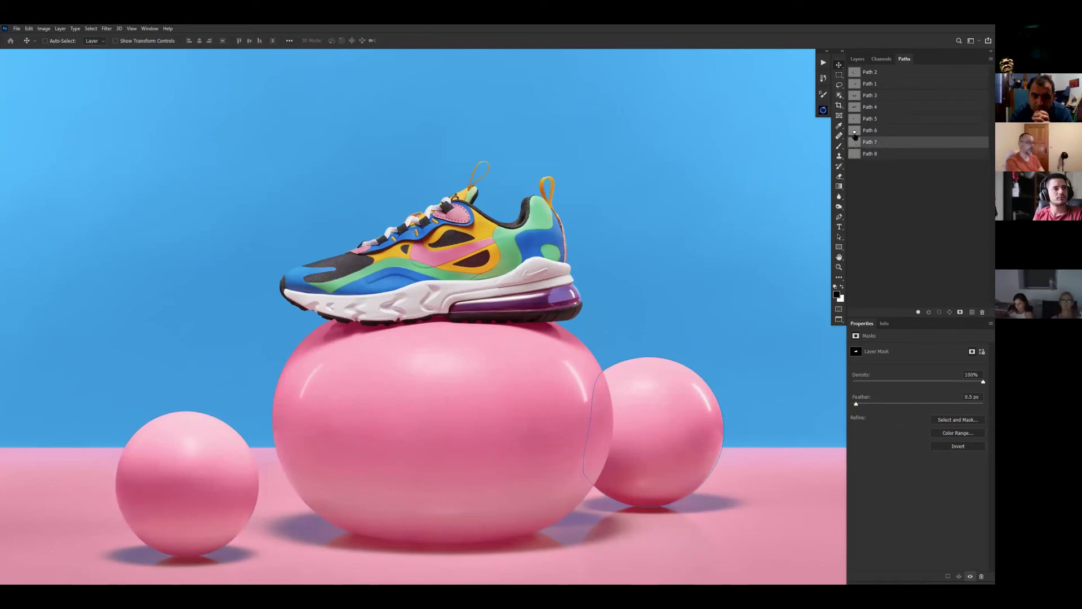
click(856, 133)
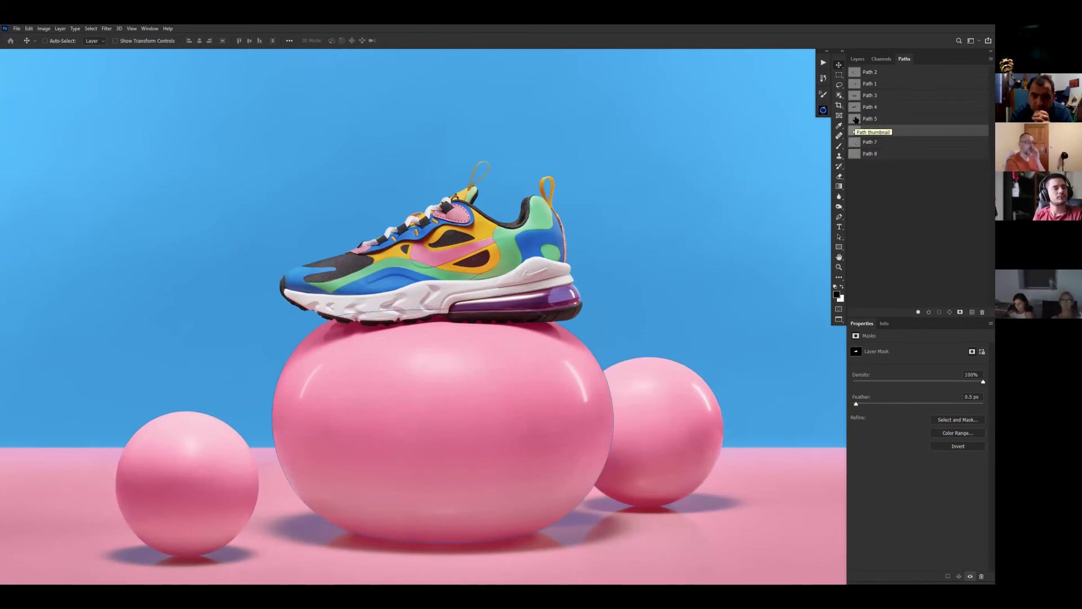
click(855, 119)
key(ctrl+plus)
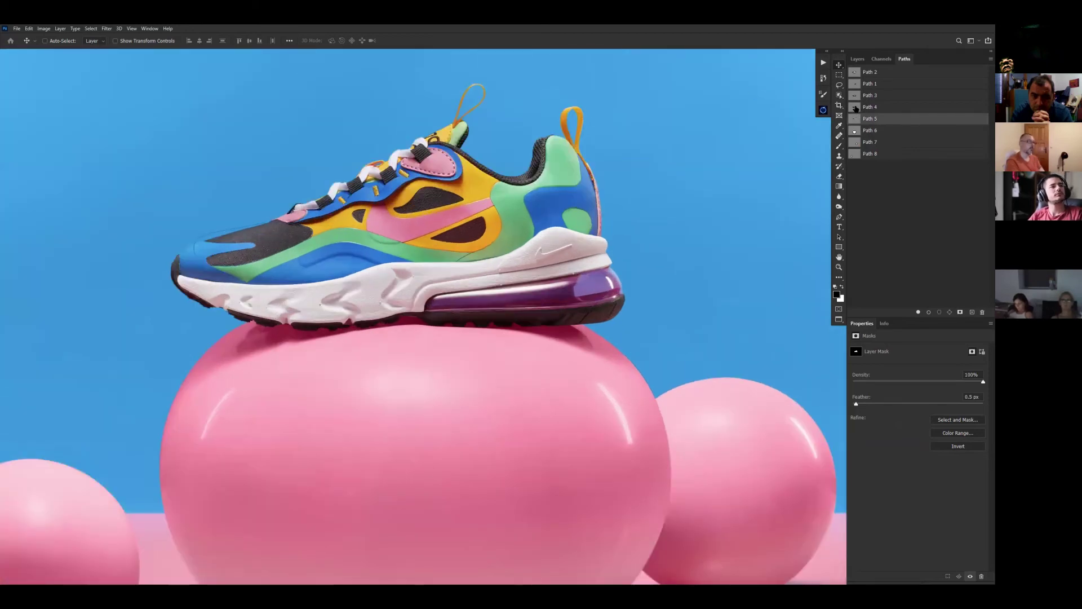
click(856, 109)
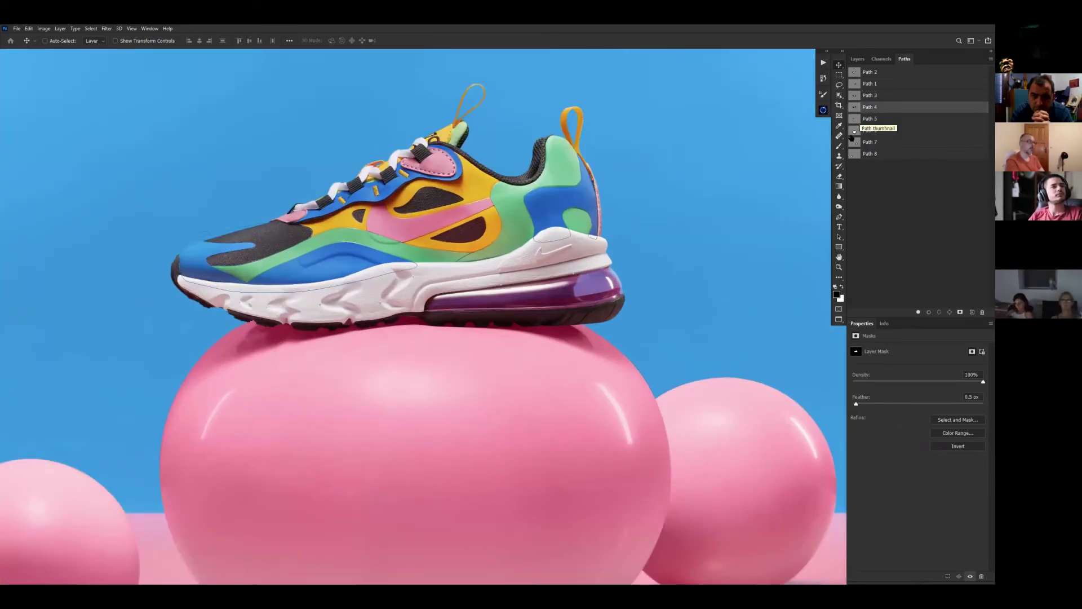
click(856, 131)
drag(648, 449, 654, 198)
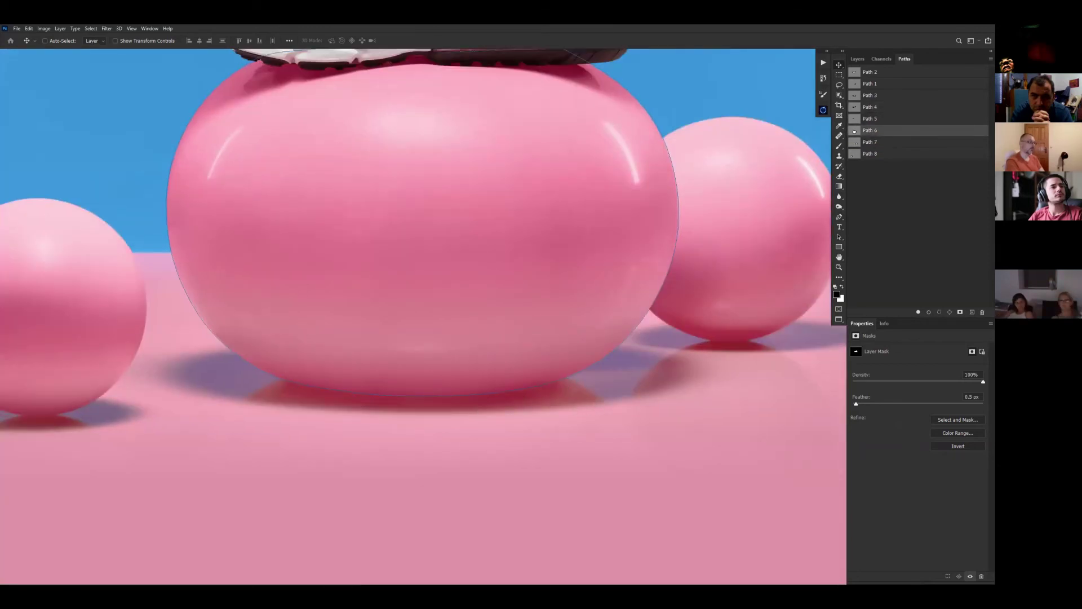
- Hide the SHOE, BIG BALL, BALL L, BALL R and FLOOR groups to leave only the blue wall backdrop showing
click(857, 58)
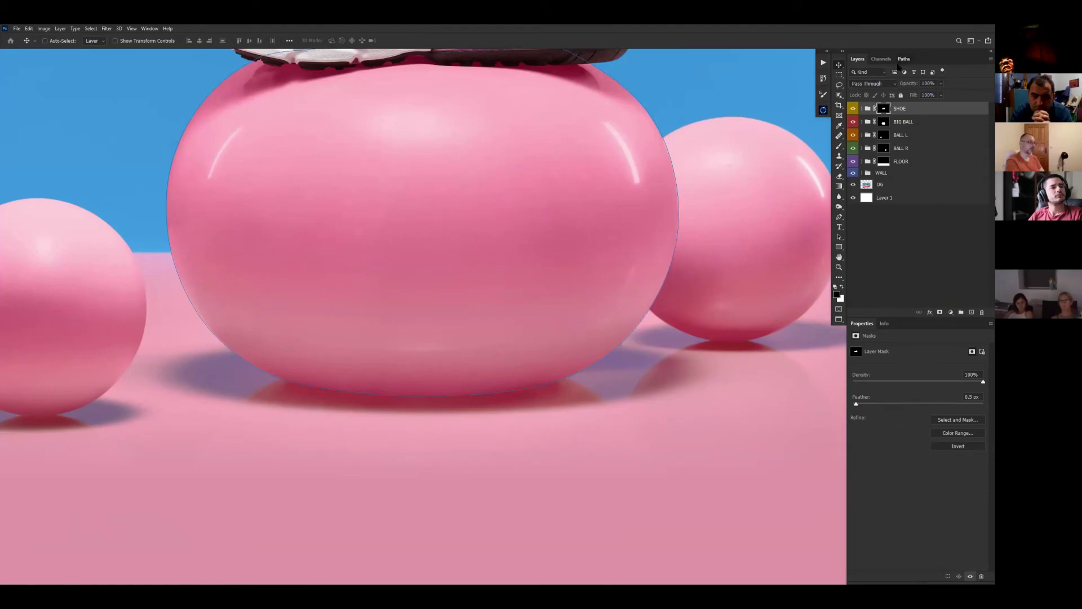
click(904, 59)
click(857, 59)
key(ctrl+0)
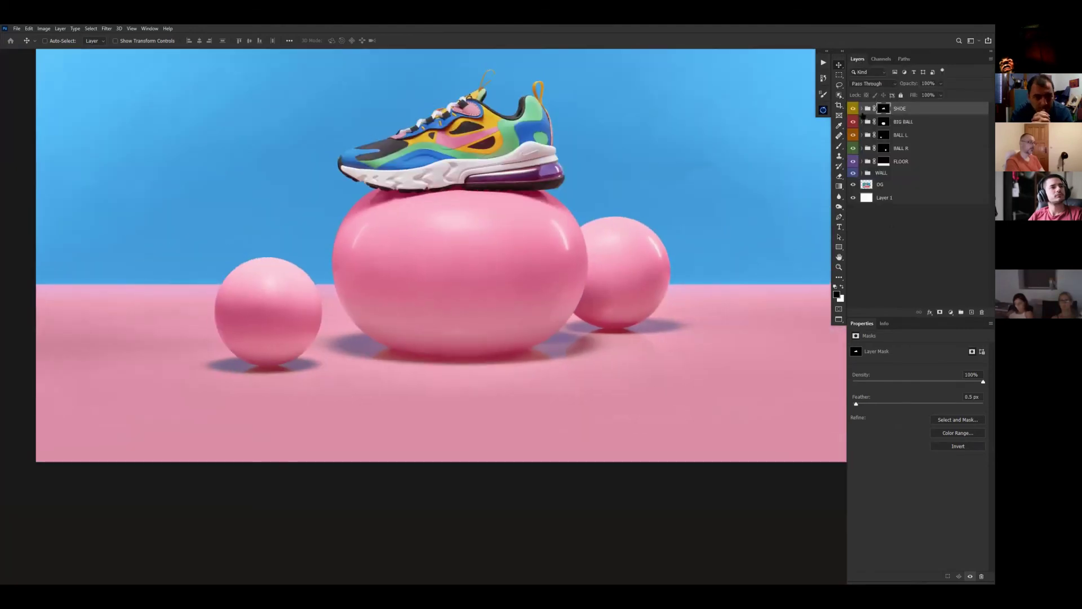
drag(853, 108, 854, 163)
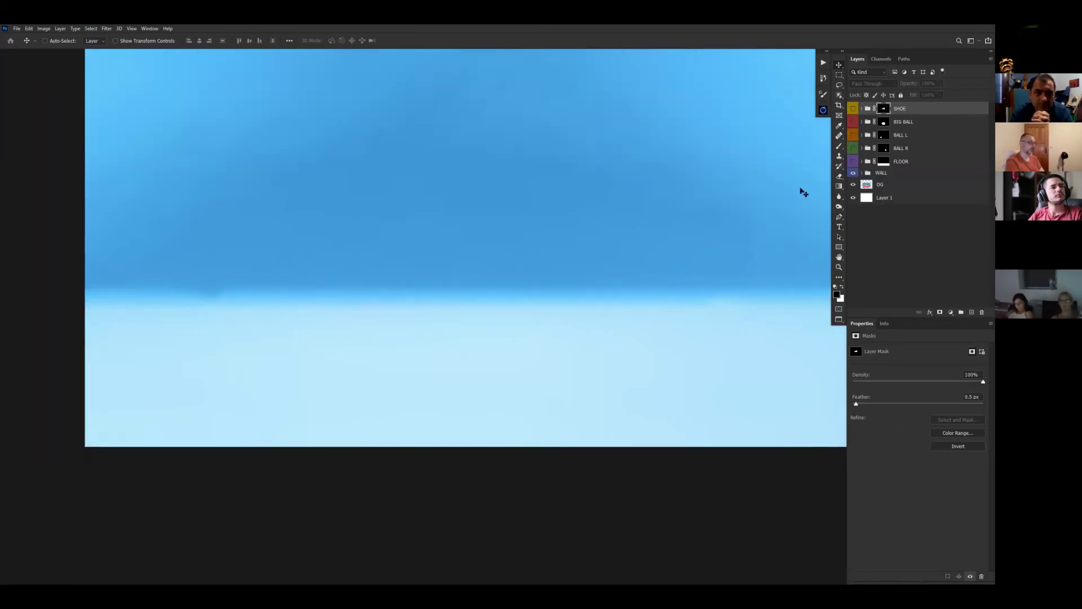
scroll(715, 205, down, 2)
drag(716, 205, 735, 276)
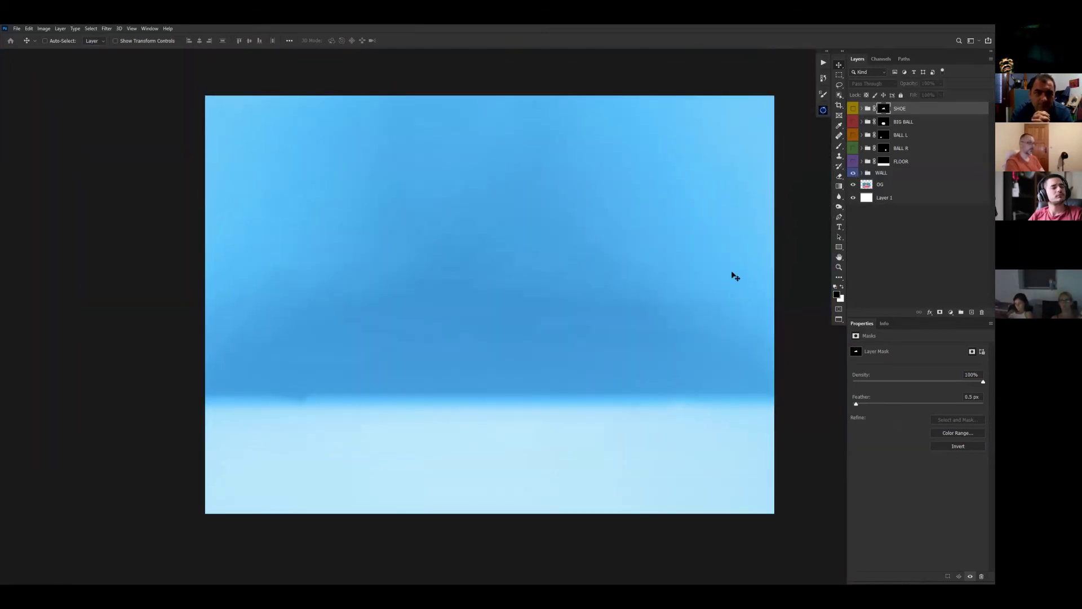
- Expand the WALL group and hide its blue layer 02 to reveal the gray layer 01
click(862, 173)
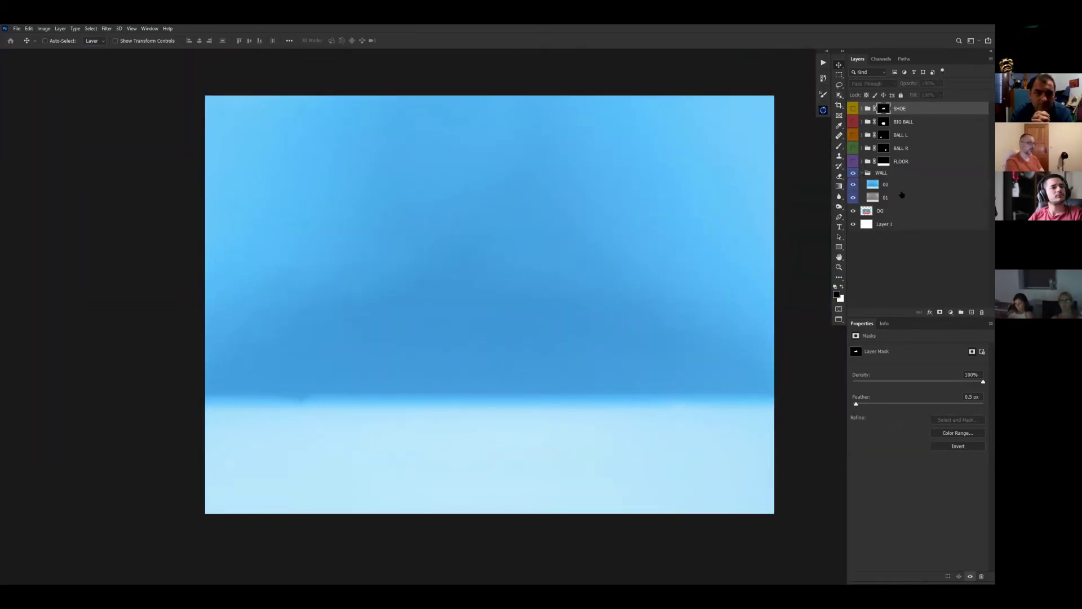
click(897, 173)
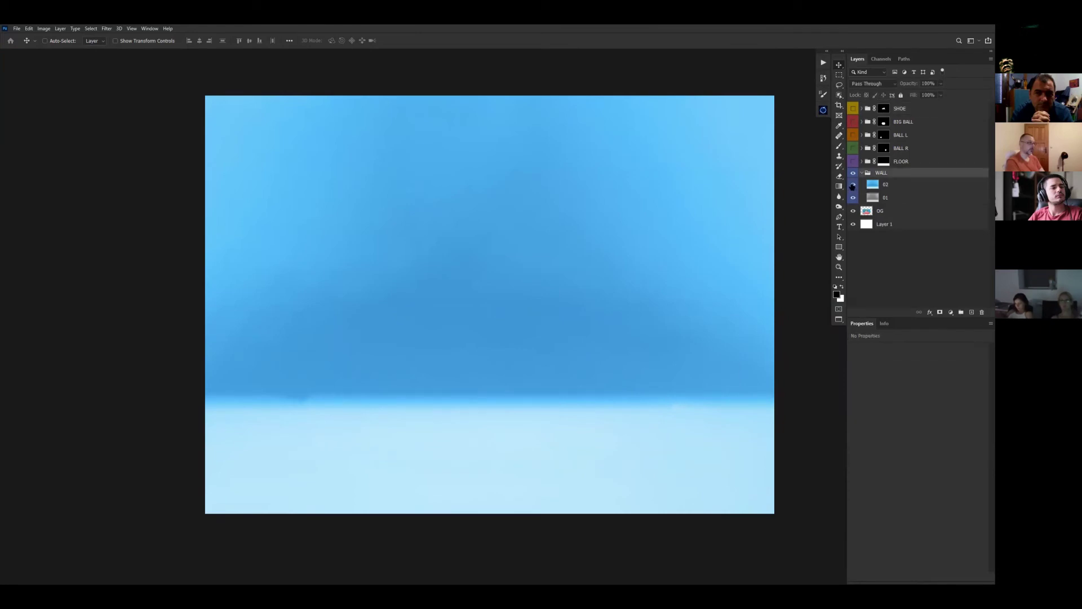
click(853, 185)
key(ctrl+plus)
key(ctrl+plus)
key(ctrl+plus)
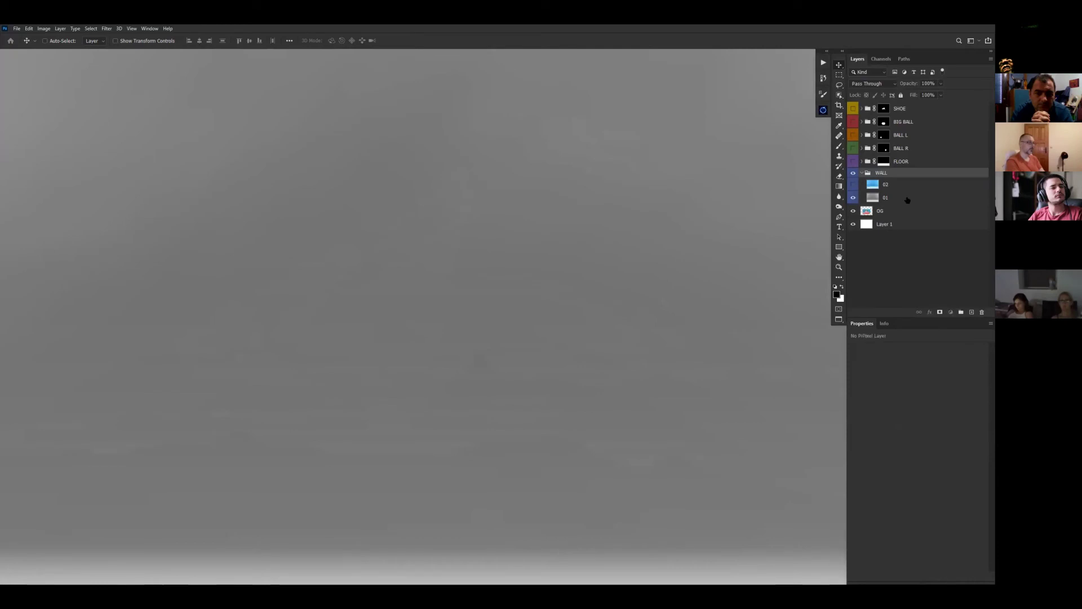
- Add a Hue/Saturation adjustment layer directly above the gray layer 01 in the WALL group
click(908, 198)
click(951, 311)
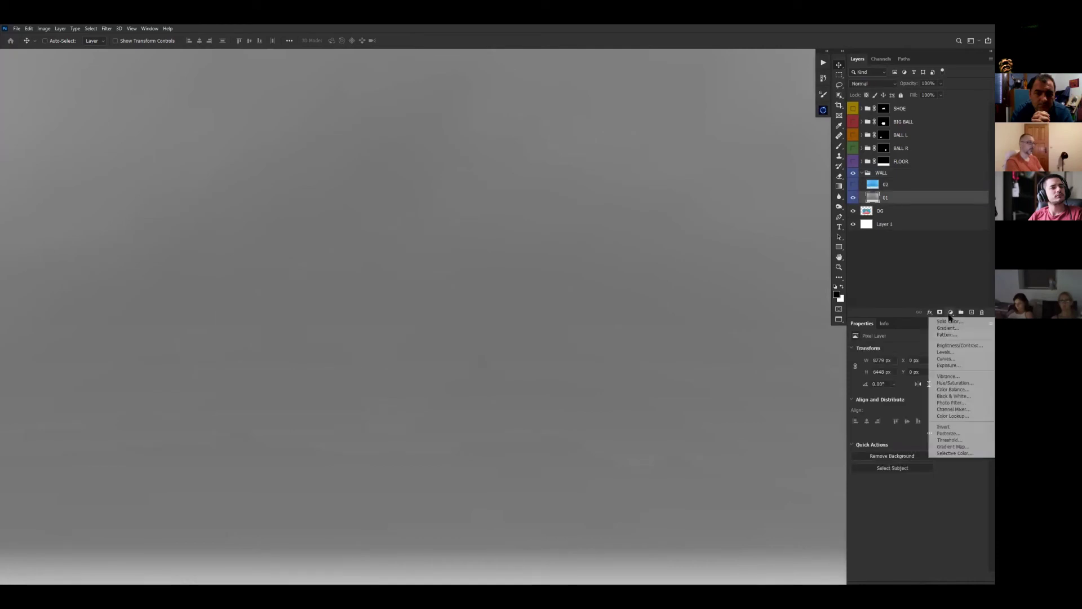
click(964, 384)
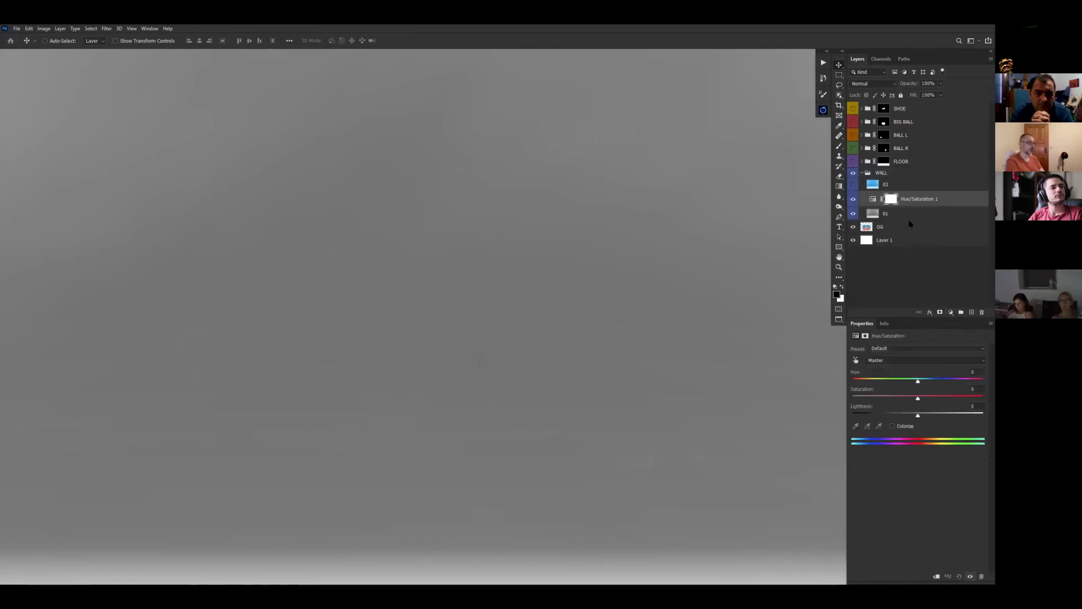
- Hide the Hue/Saturation adjustment and examine the gray wall's gradient and its soft lower edge up close
click(853, 198)
key(ctrl+minus)
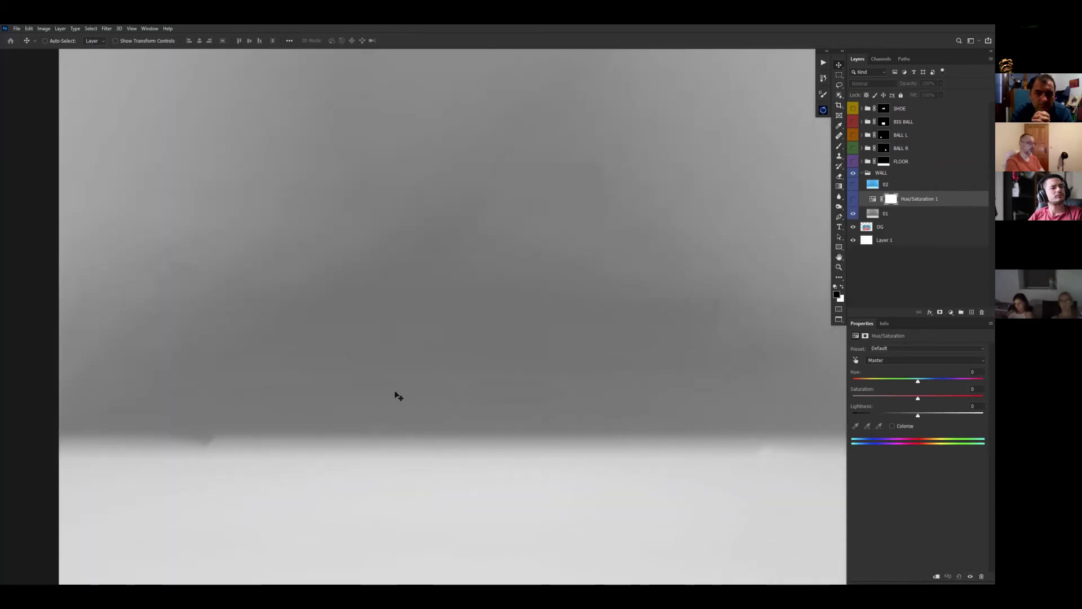
key(ctrl+plus)
key(ctrl+plus)
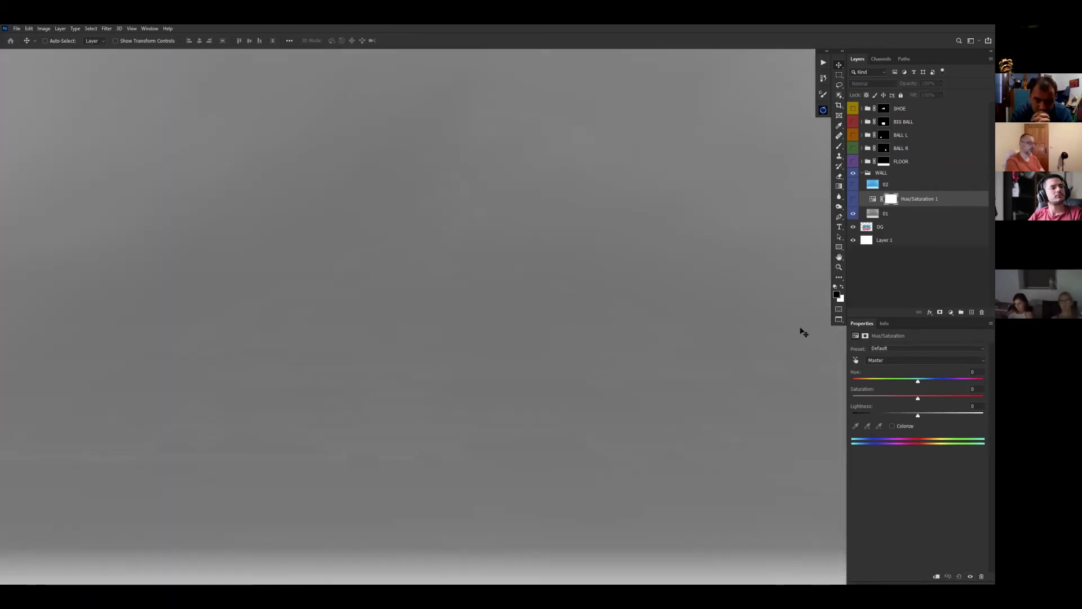
key(ctrl+minus)
key(ctrl+plus)
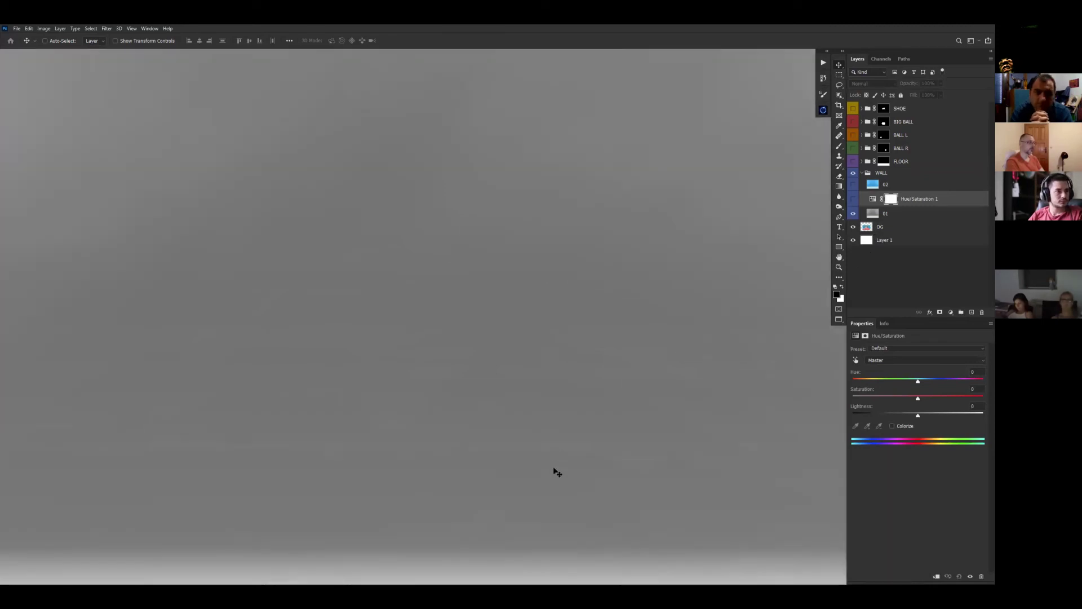
drag(570, 471, 637, 284)
key(ctrl+plus)
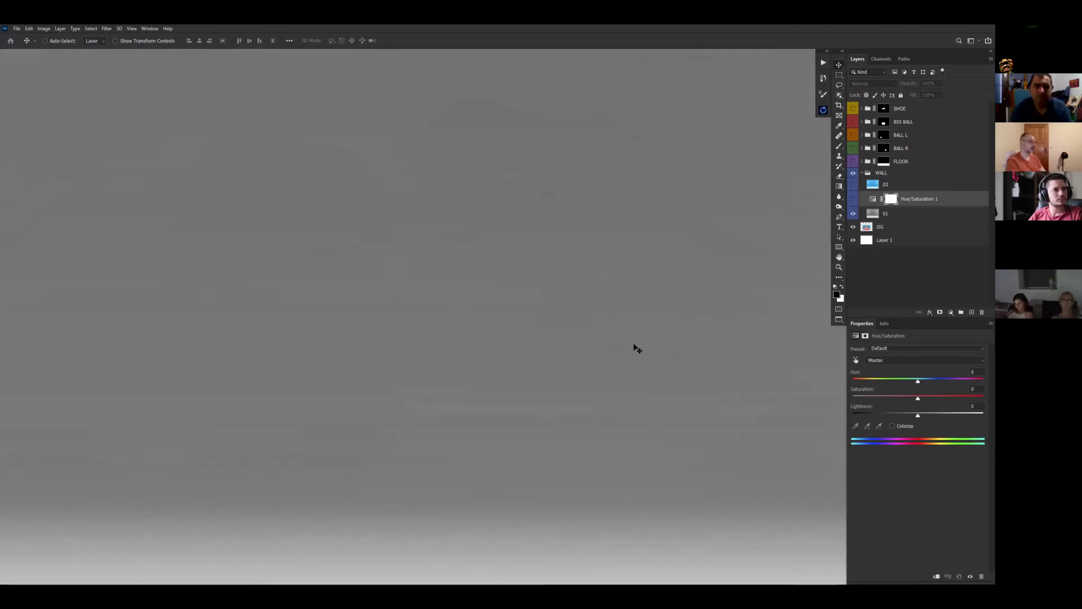
key(ctrl+minus)
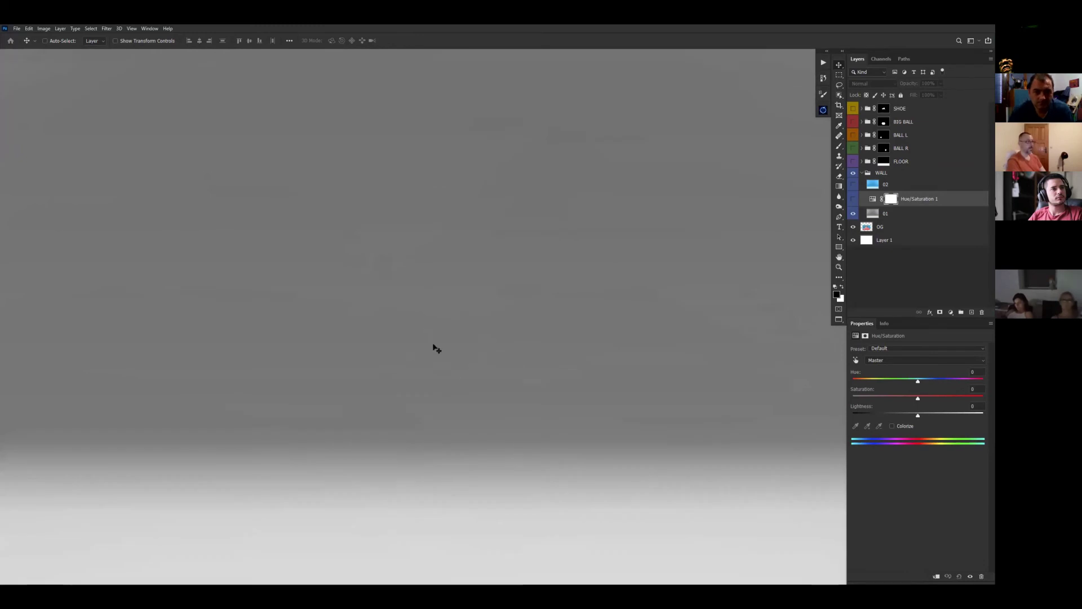
key(ctrl+minus)
drag(687, 294, 689, 357)
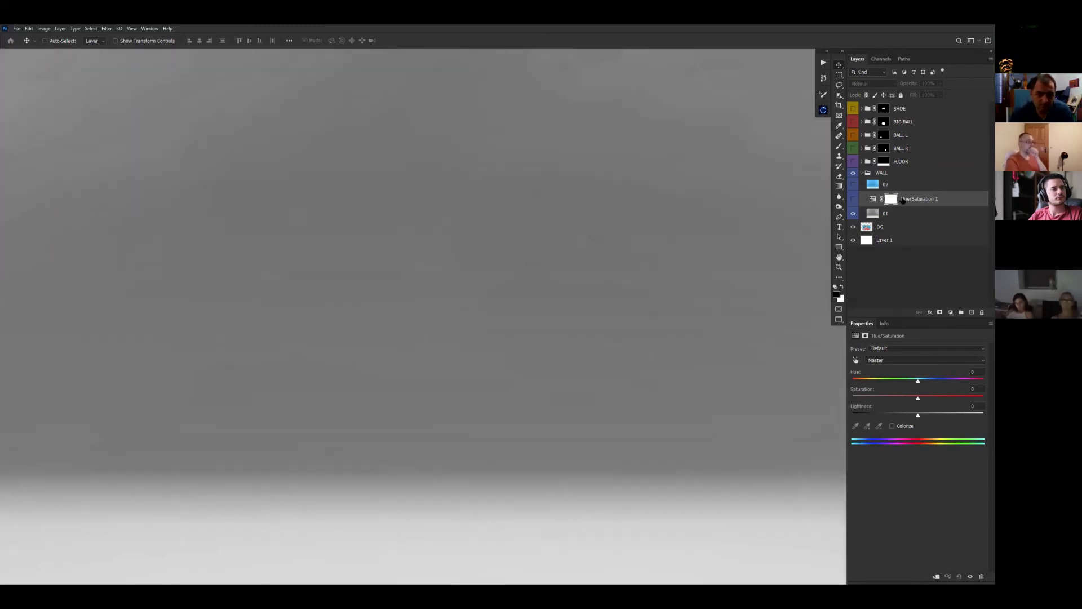
- Show the Hue/Saturation adjustment again and colorize the gray wall blue with hue 207 and saturation 73
click(854, 200)
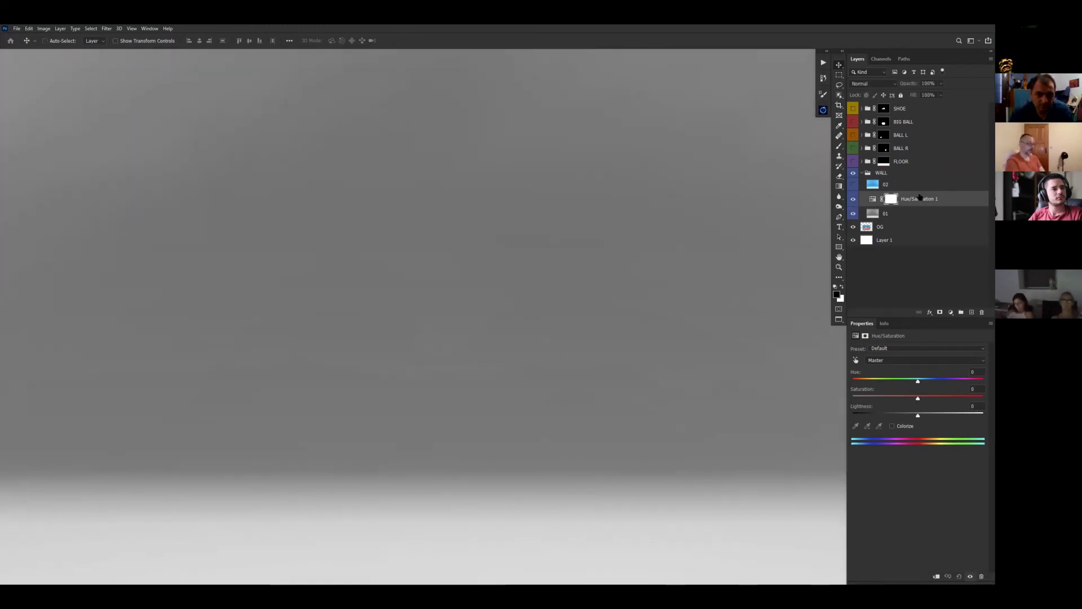
click(892, 426)
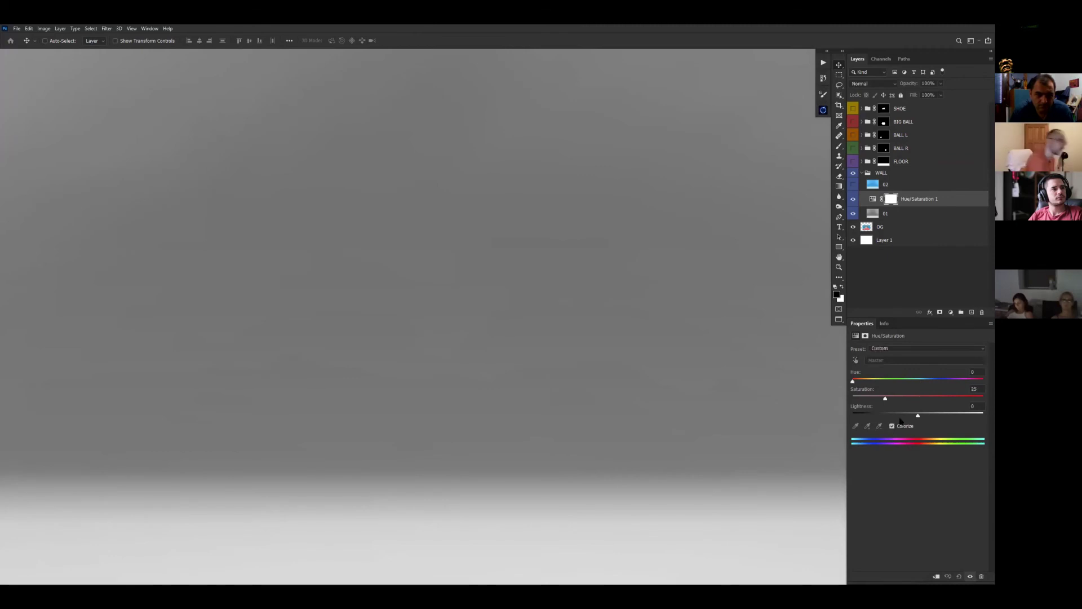
click(928, 380)
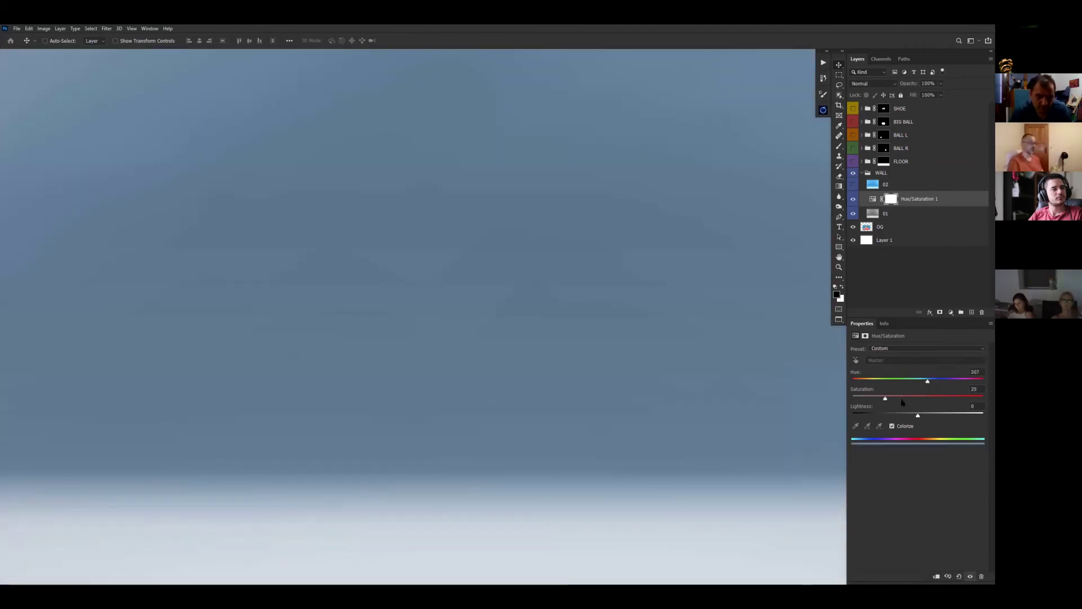
drag(886, 399, 949, 399)
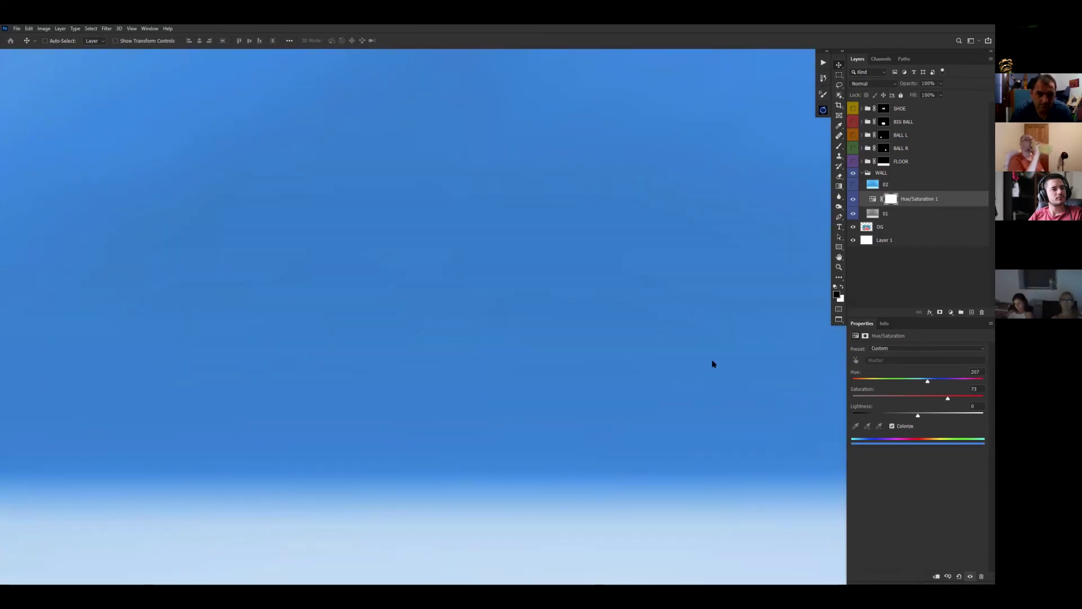
drag(676, 189, 672, 304)
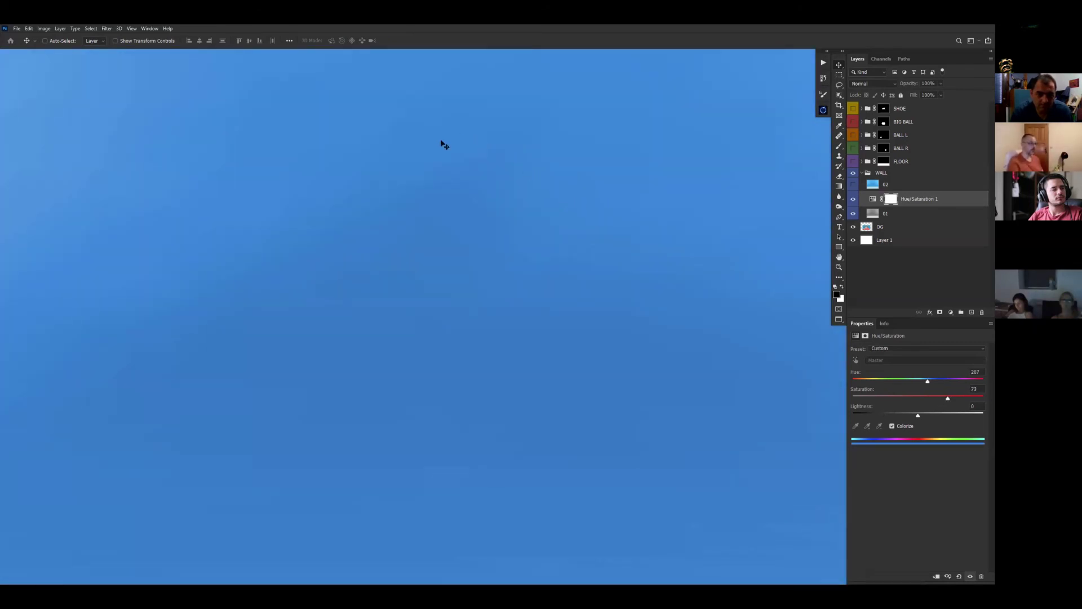
scroll(563, 336, down, 4)
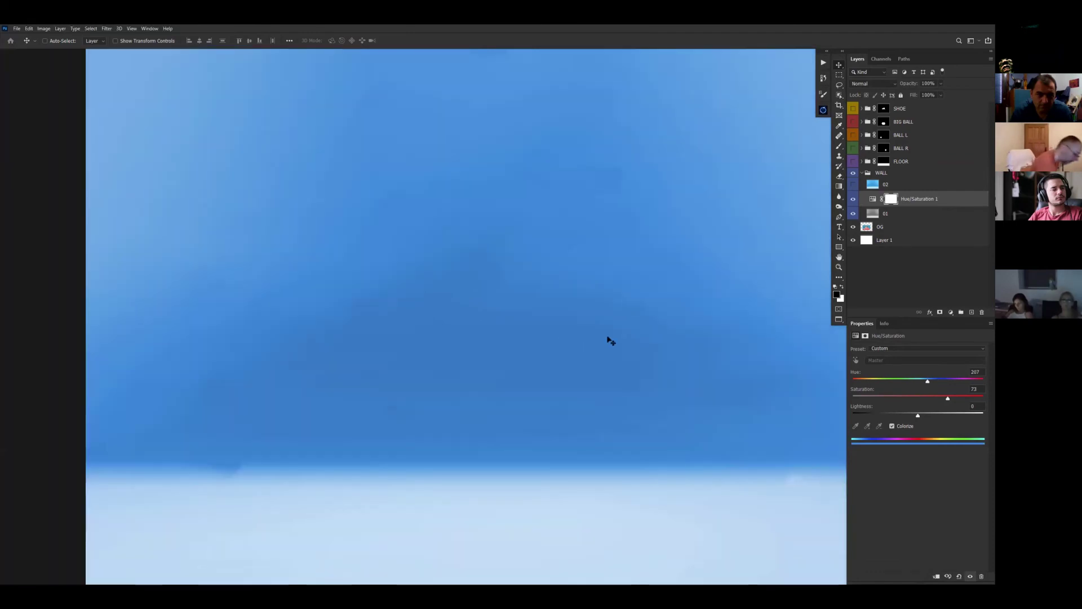
scroll(619, 345, up, 1)
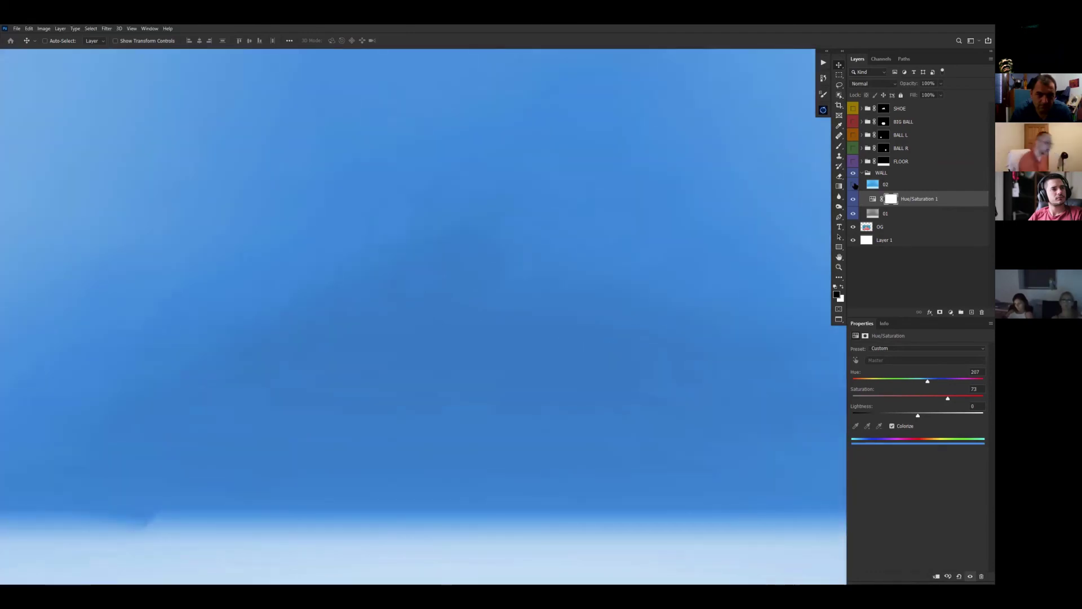
- Toggle the blue layer 02 on and off to compare it with the colorized gray wall beneath
click(854, 185)
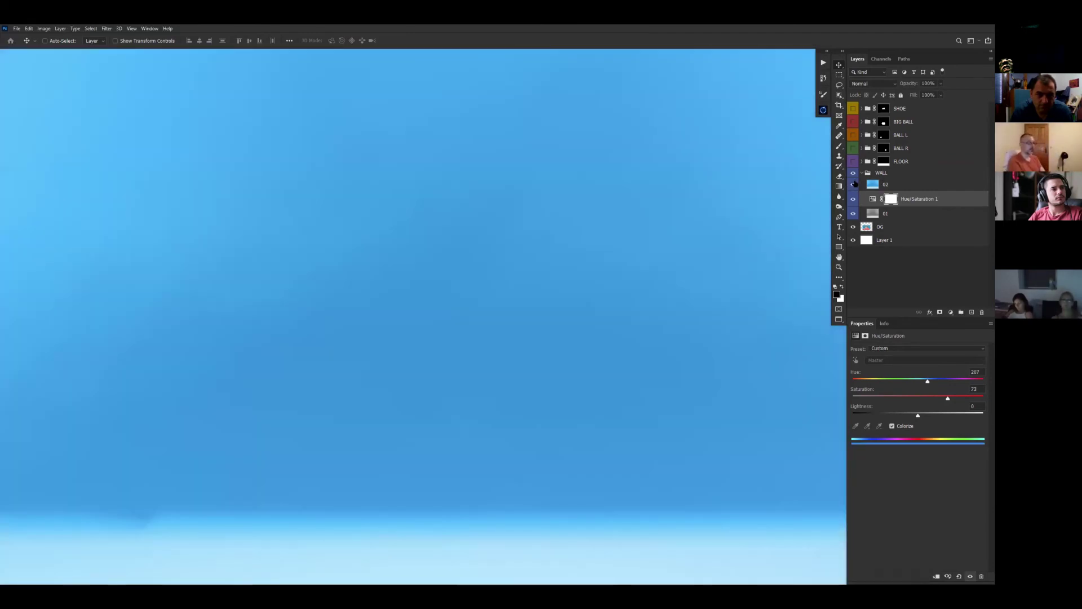
click(853, 185)
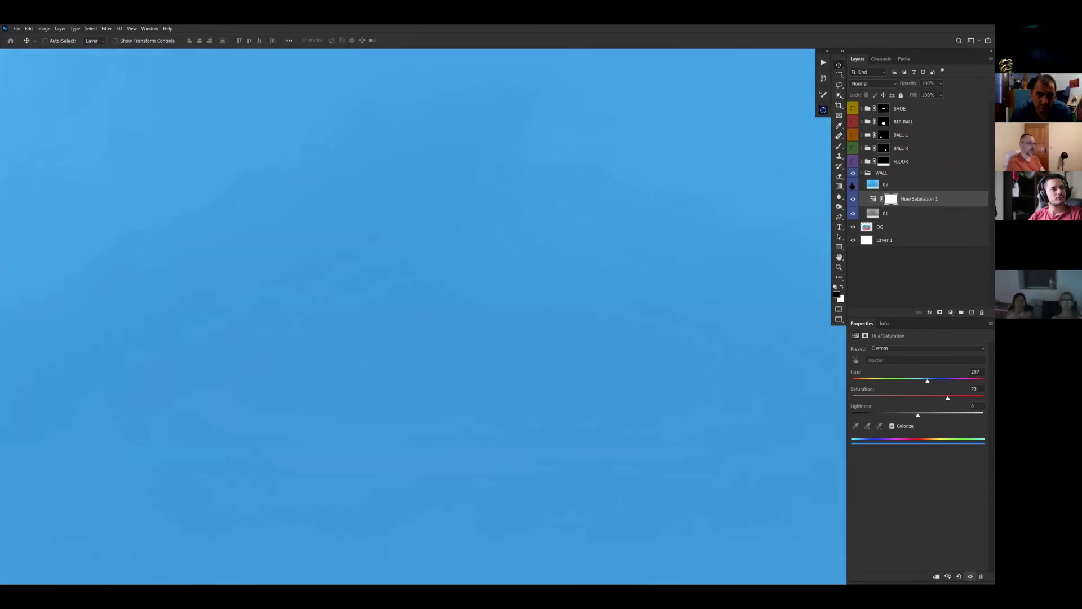
click(853, 185)
click(853, 185)
click(853, 184)
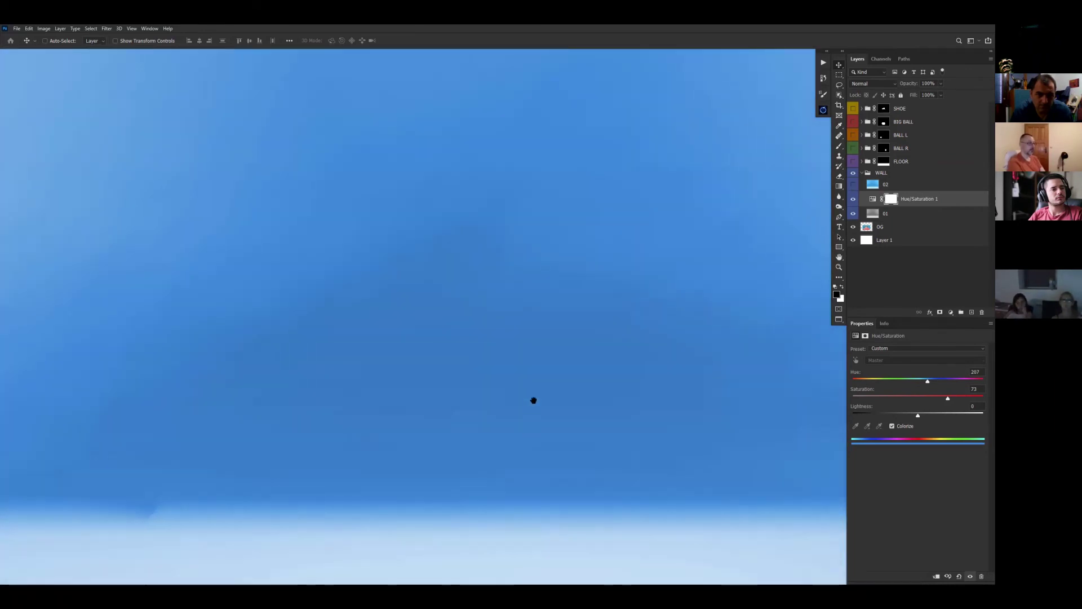
- Merge a copy of the Hue/Saturation adjustment and gray layer 01 into a new layer, keeping the originals
ctrl+click(902, 214)
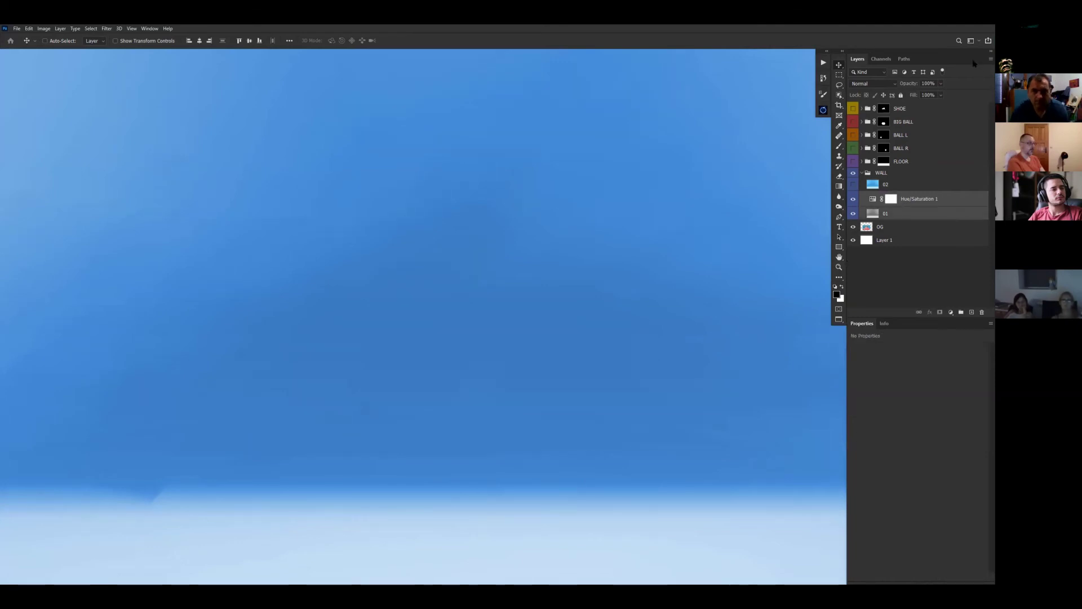
click(992, 59)
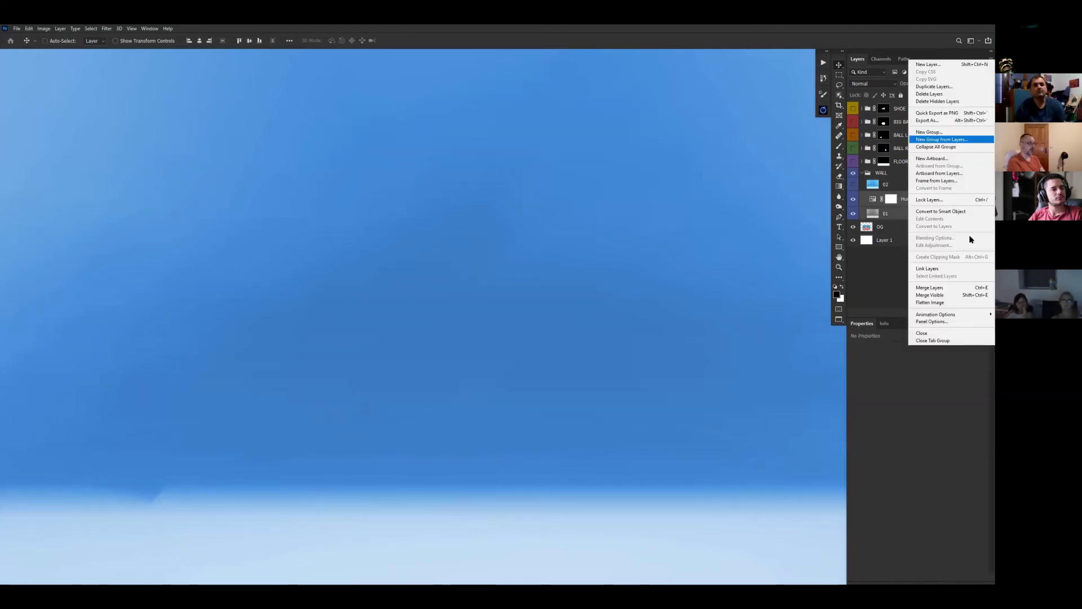
alt+click(950, 287)
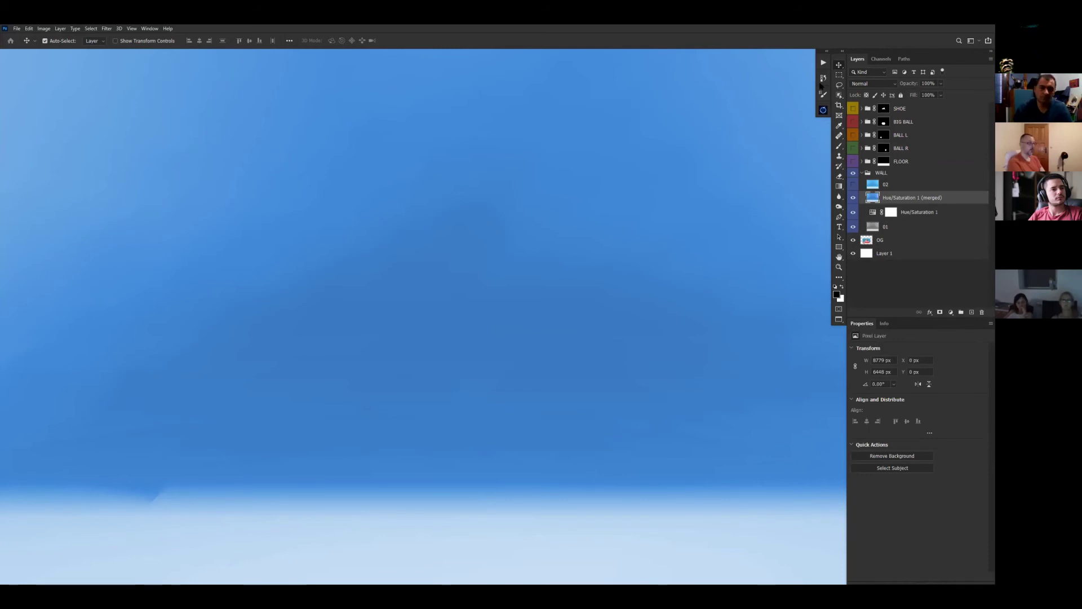
- Look through the recorded actions in the Retouchist_EverydayActions set
key(alt+F9)
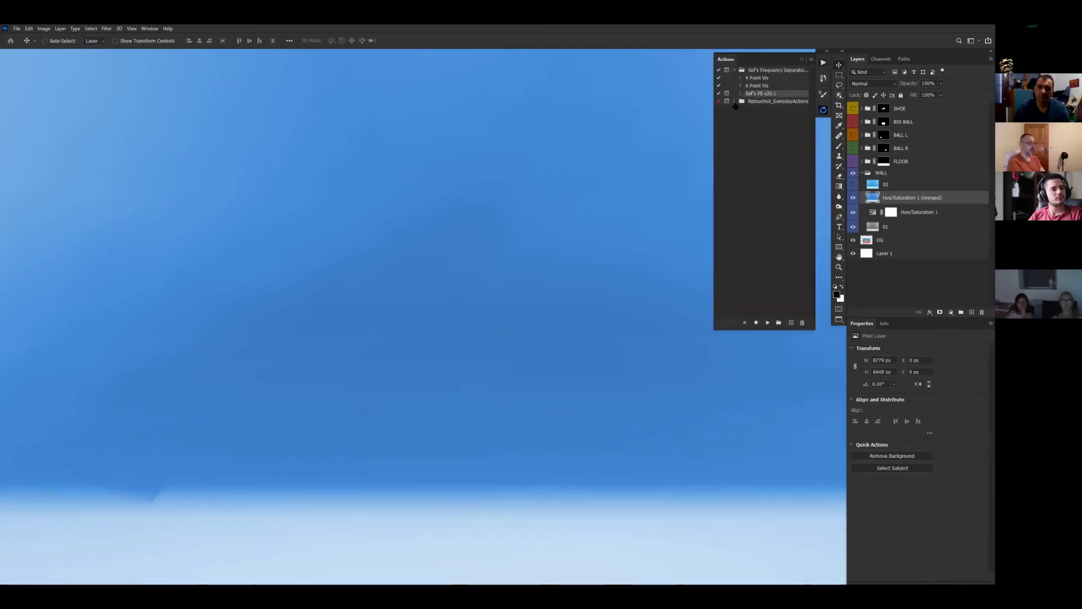
click(735, 102)
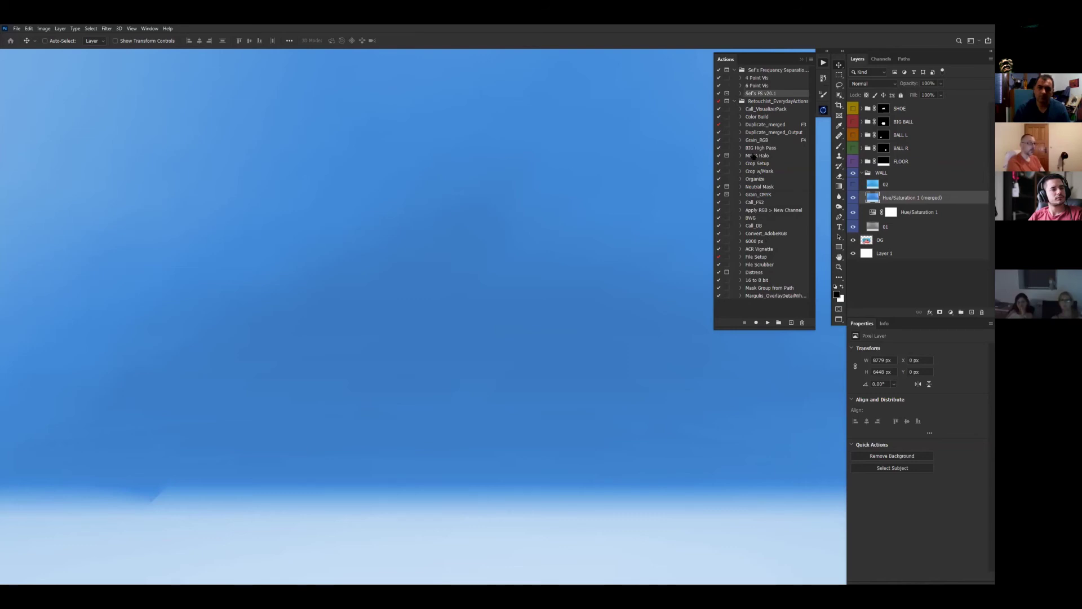
click(736, 102)
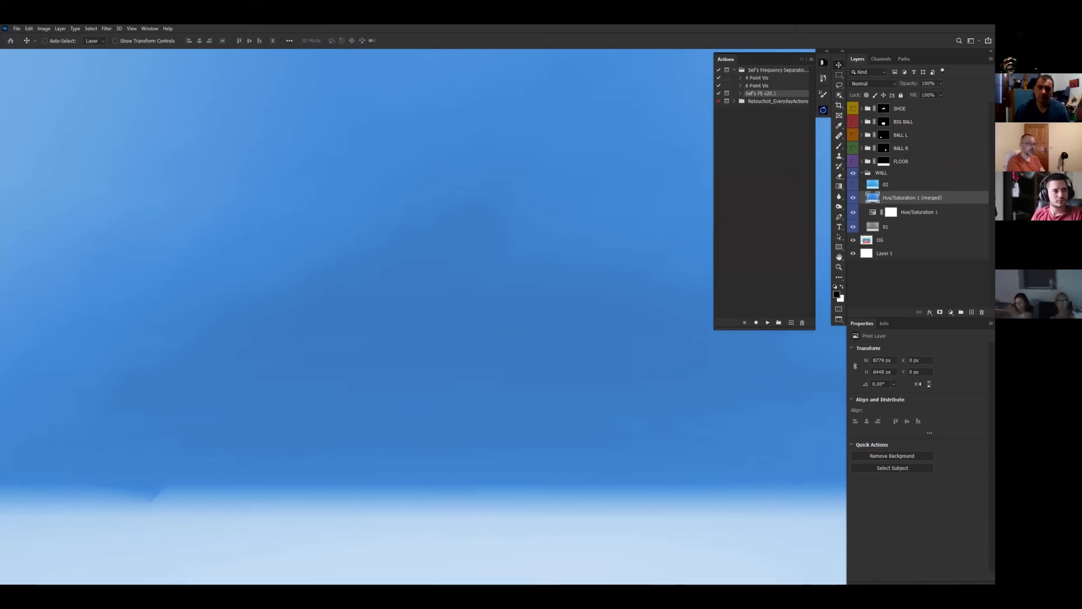
click(824, 63)
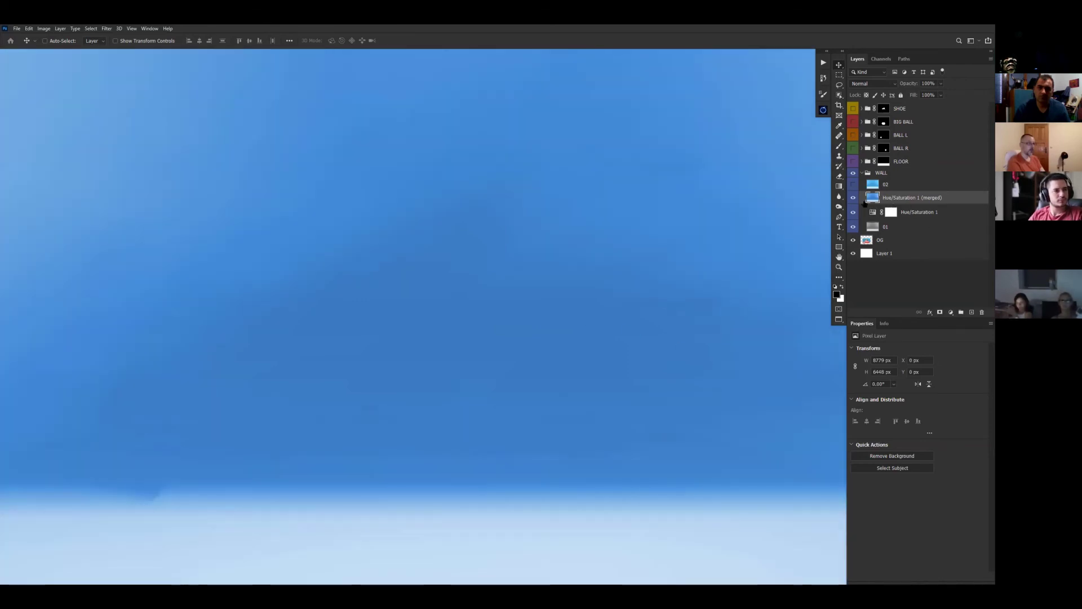
- Add 12.5% uniform monochromatic noise to the merged blue wall layer
click(106, 28)
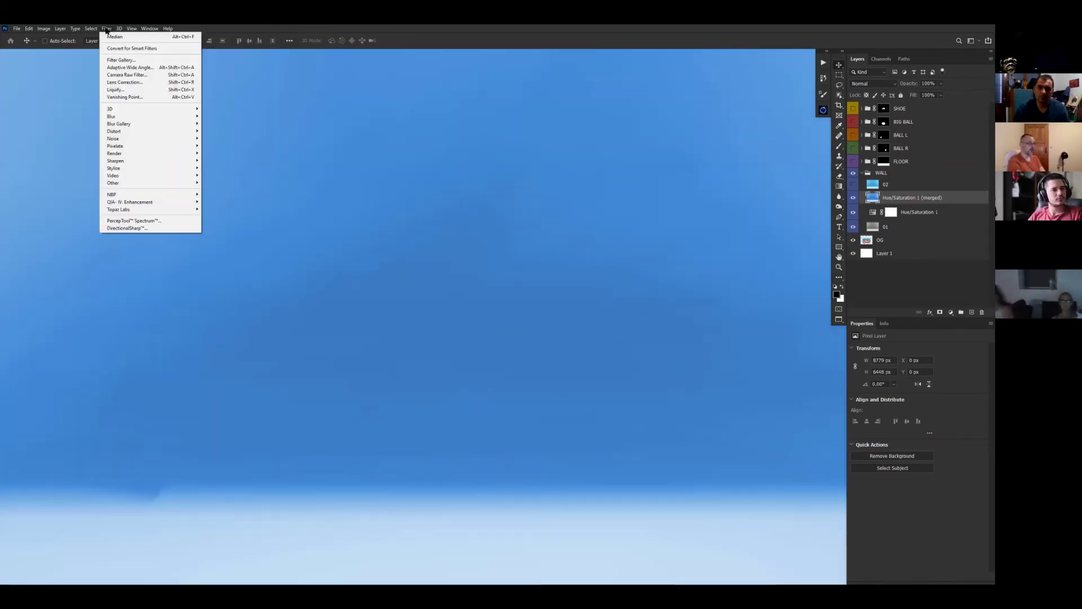
mouse_move(186, 138)
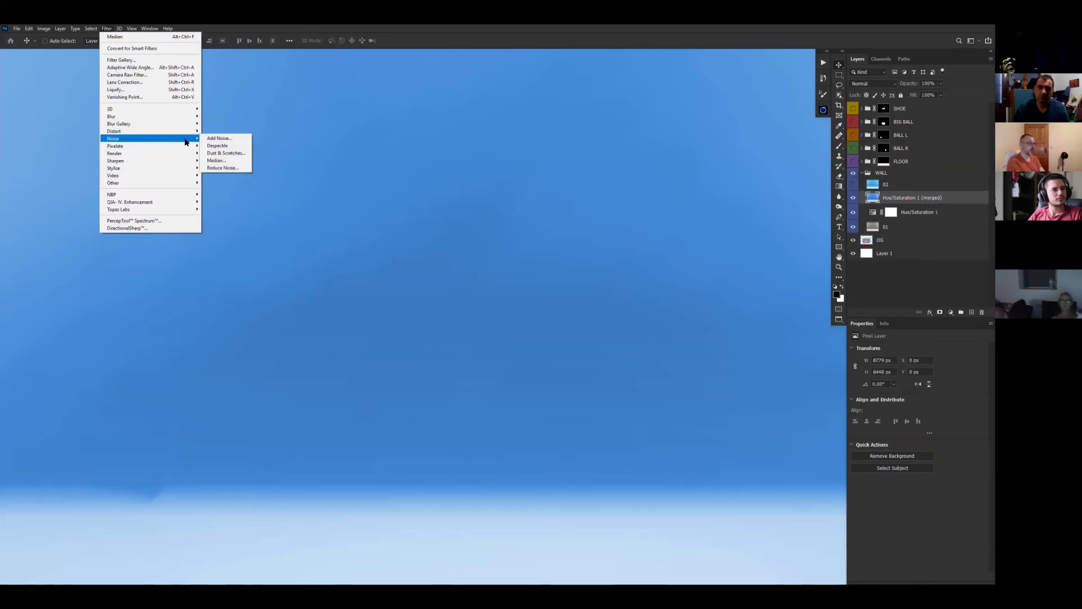
click(243, 139)
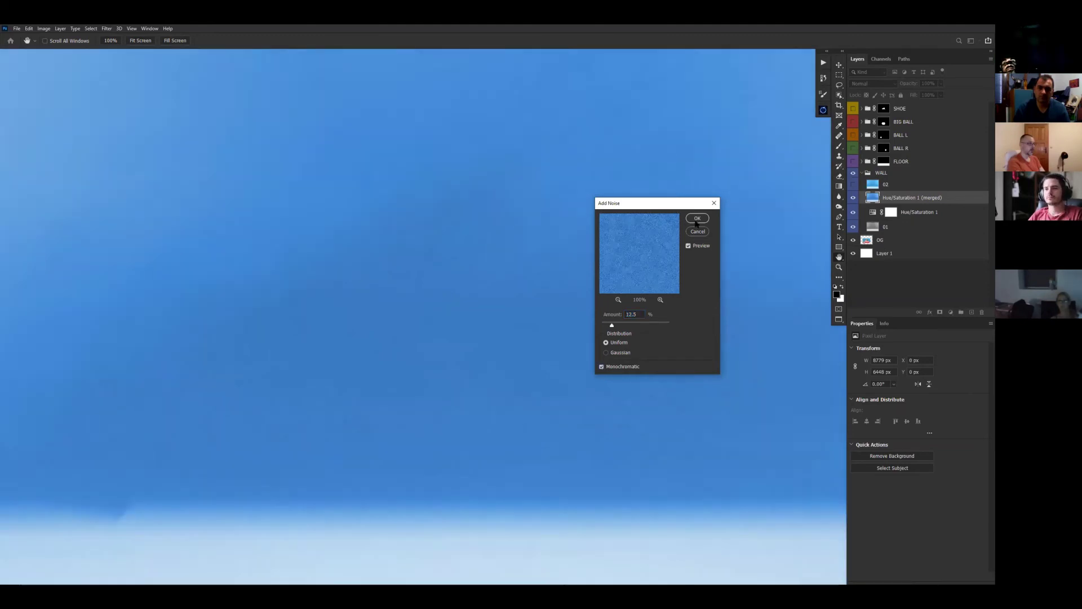
click(698, 218)
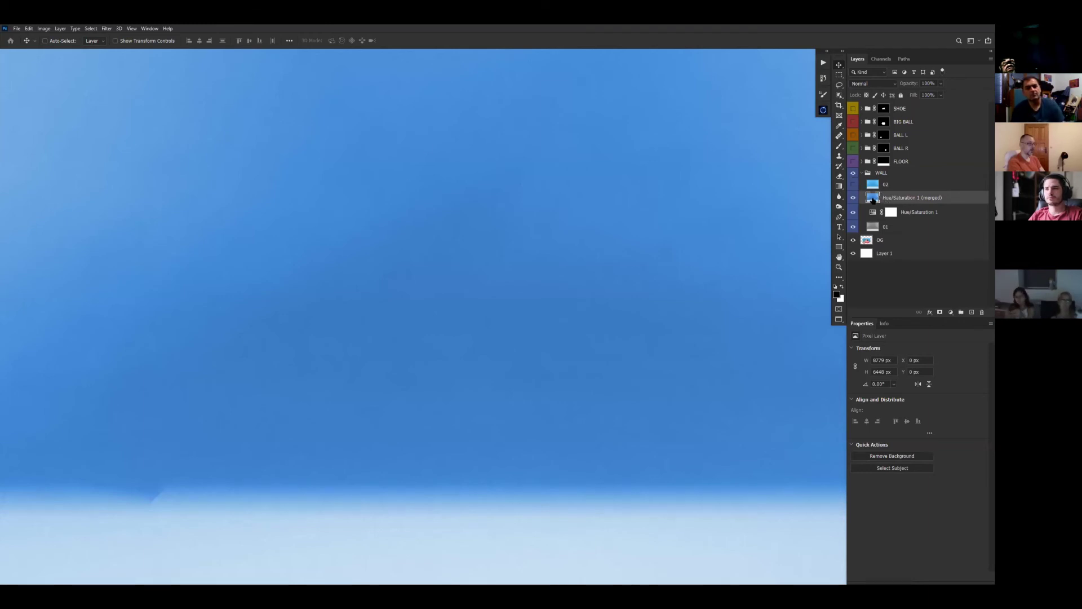
- Start the Camera Raw Filter on the merged wall layer and set Noise Reduction and Color Noise Reduction to 100
click(105, 28)
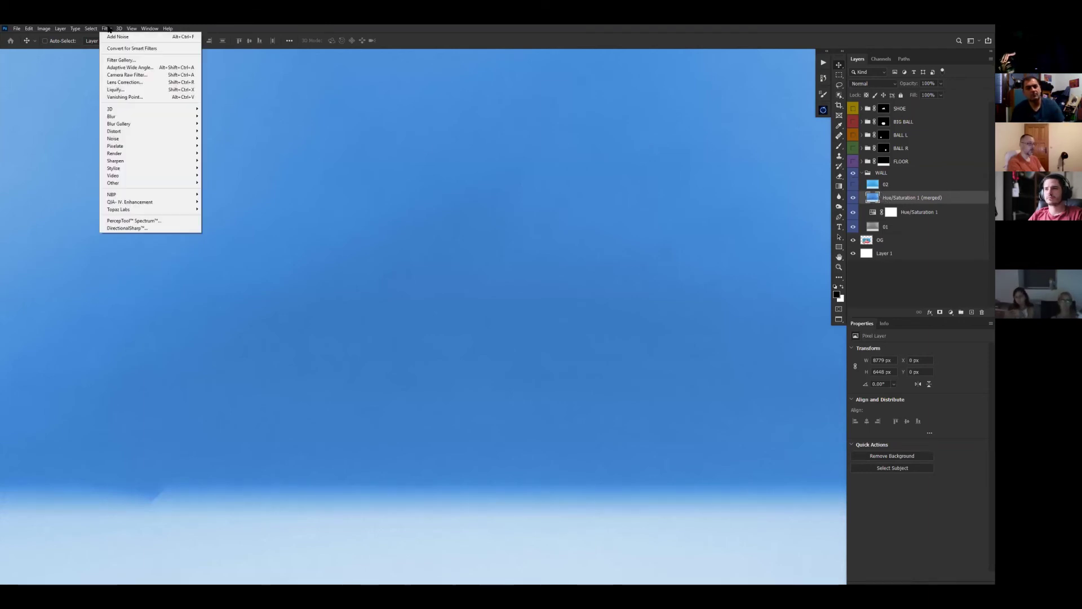
click(134, 75)
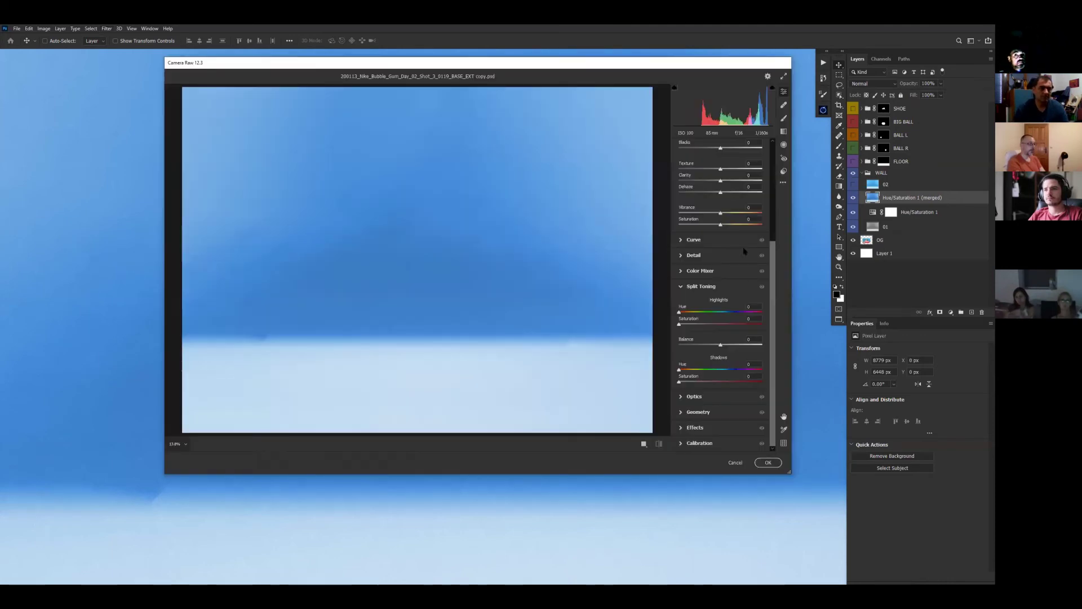
click(681, 287)
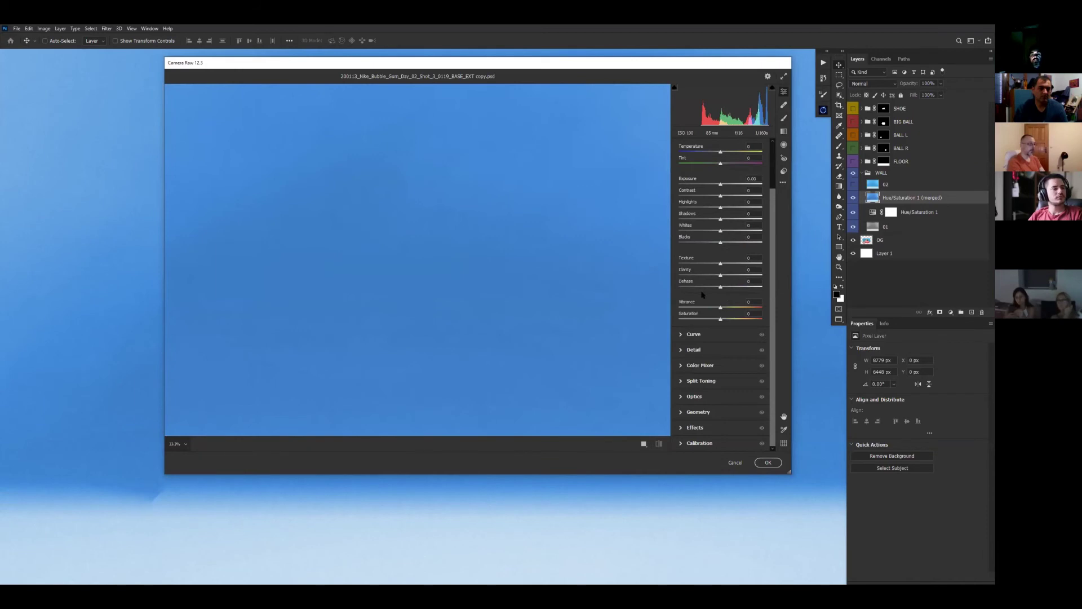
click(682, 352)
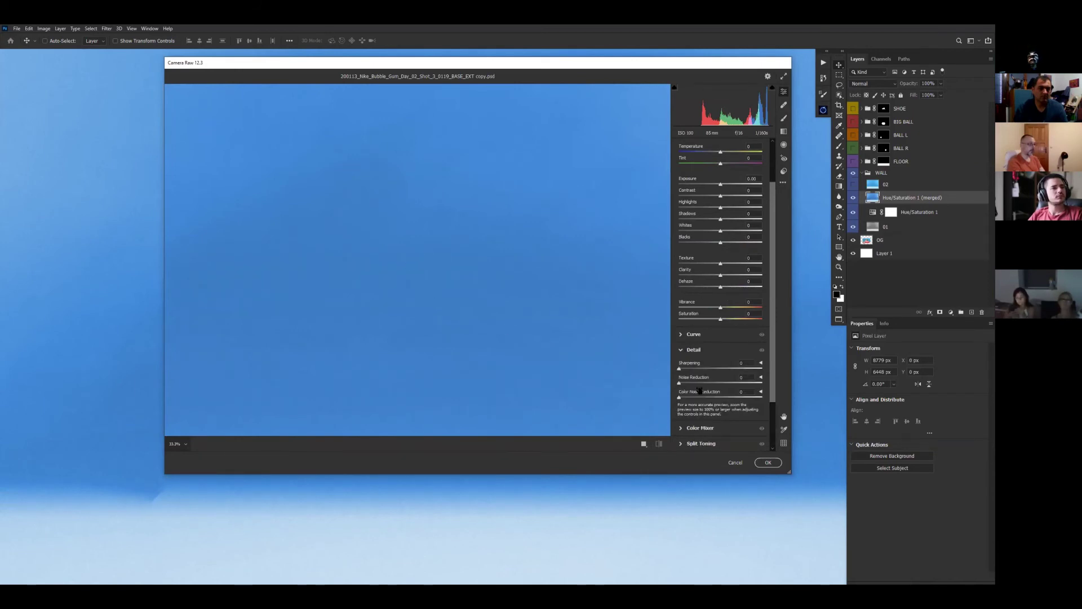
drag(679, 384, 716, 384)
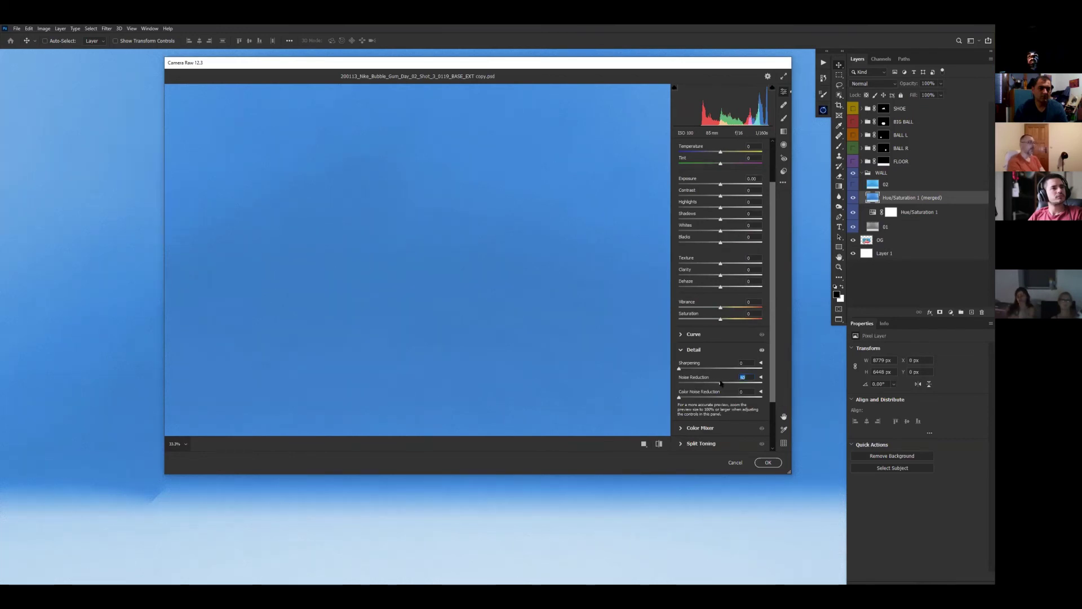
drag(736, 386, 765, 383)
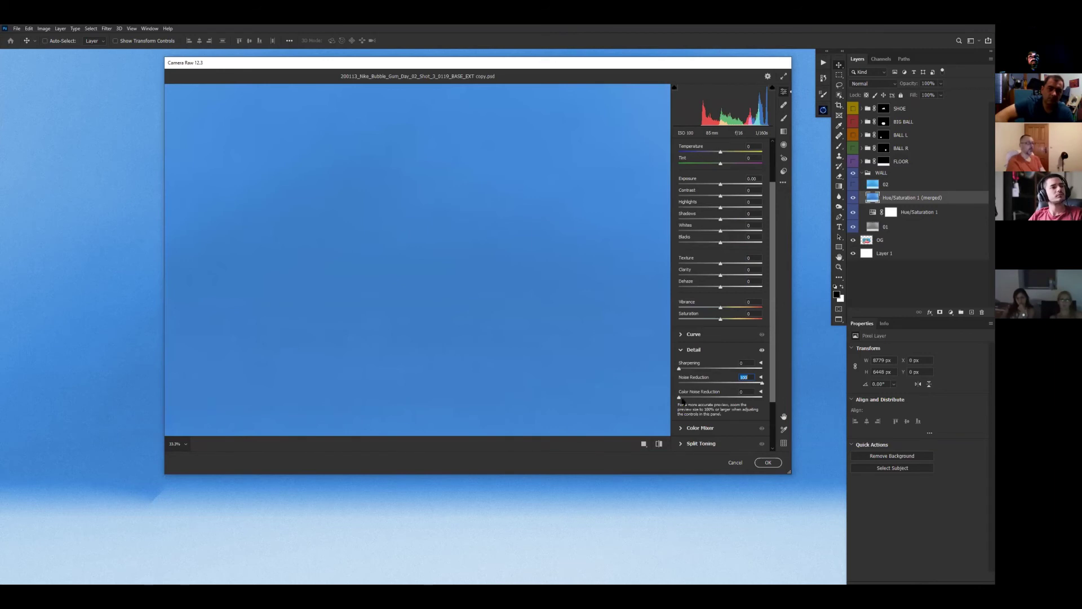
drag(680, 398, 721, 399)
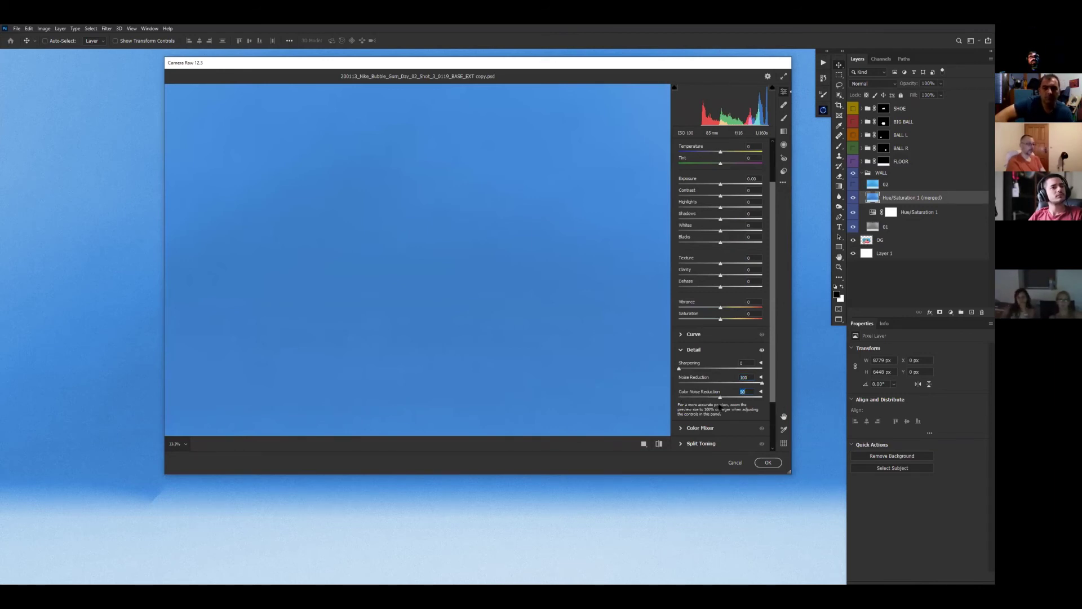
drag(720, 403, 751, 410)
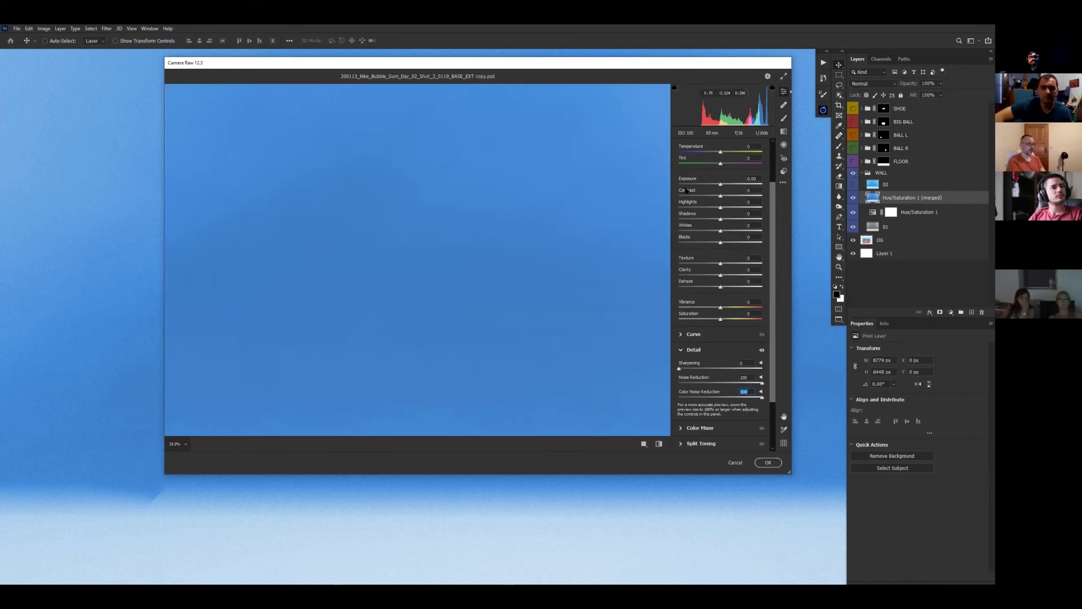
- Set Texture to -100, apply the Camera Raw Filter, and run it once more on the merged wall layer
scroll(698, 392, down, 3)
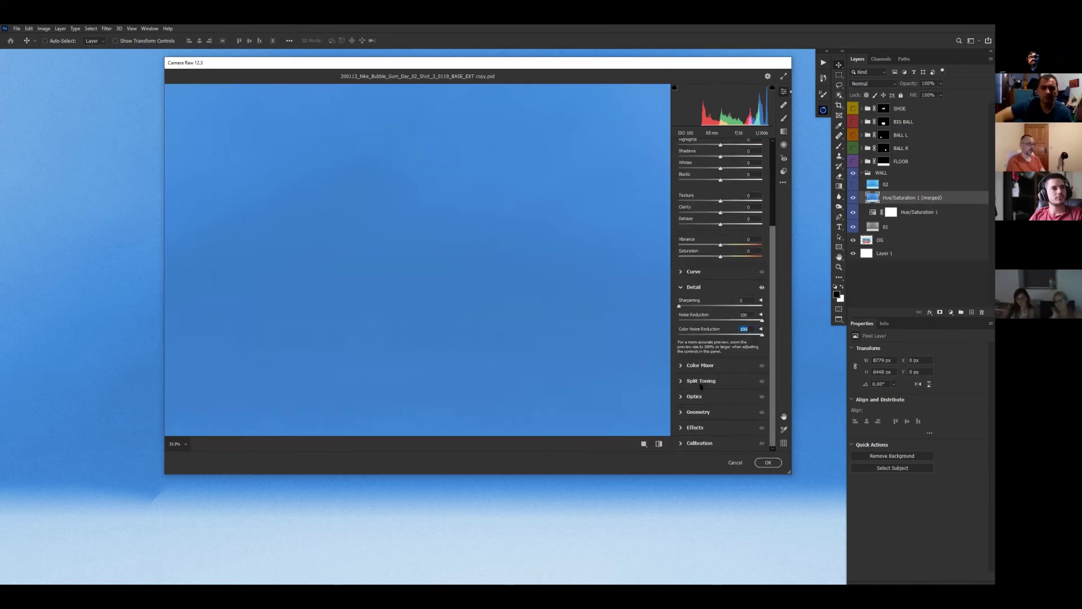
click(682, 428)
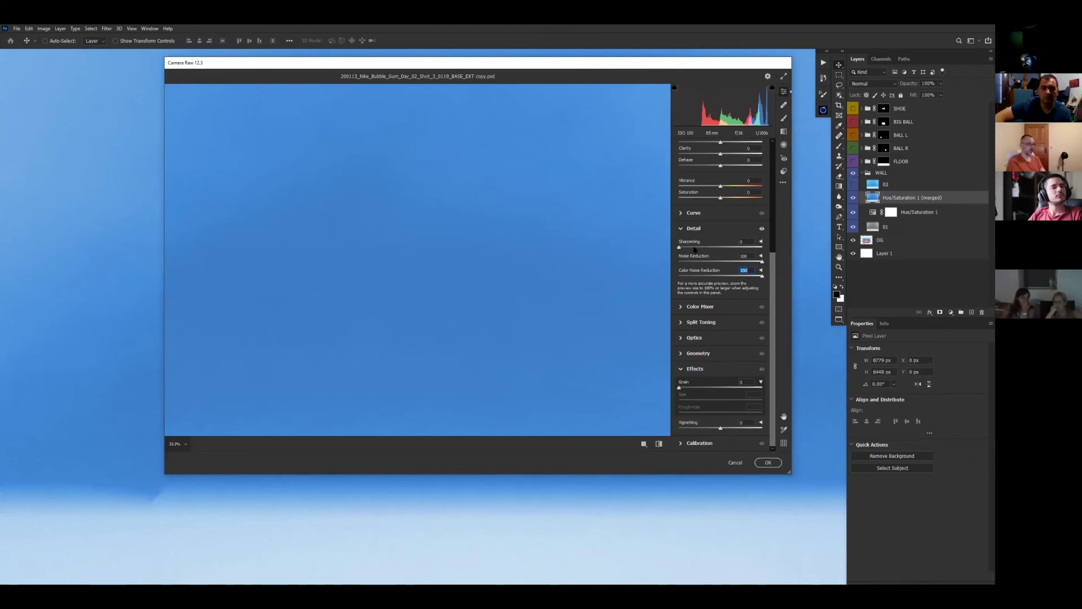
scroll(701, 308, up, 6)
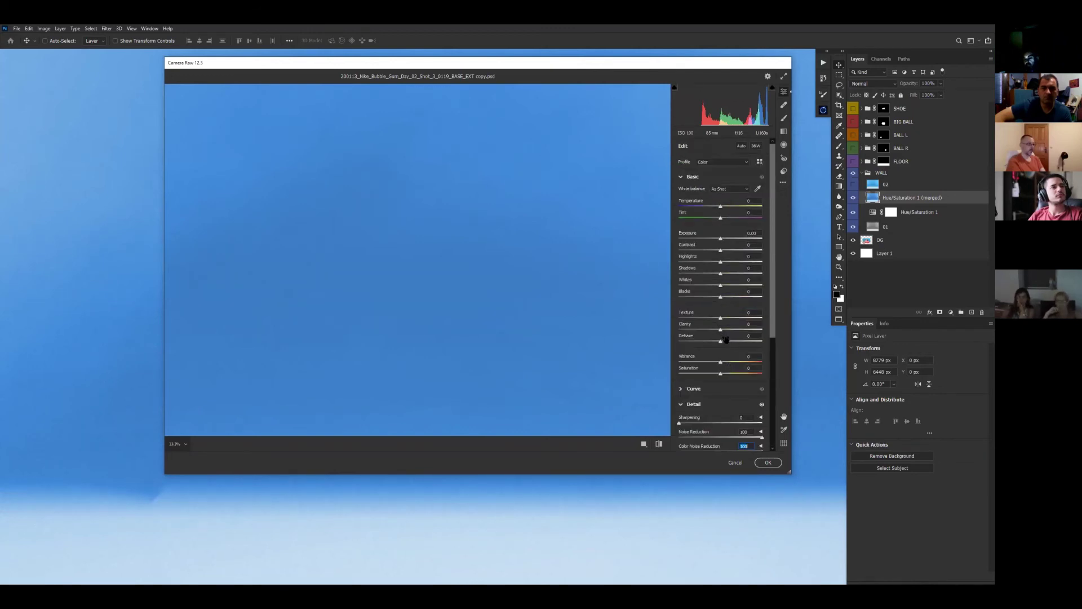
text(-100)
key(Return)
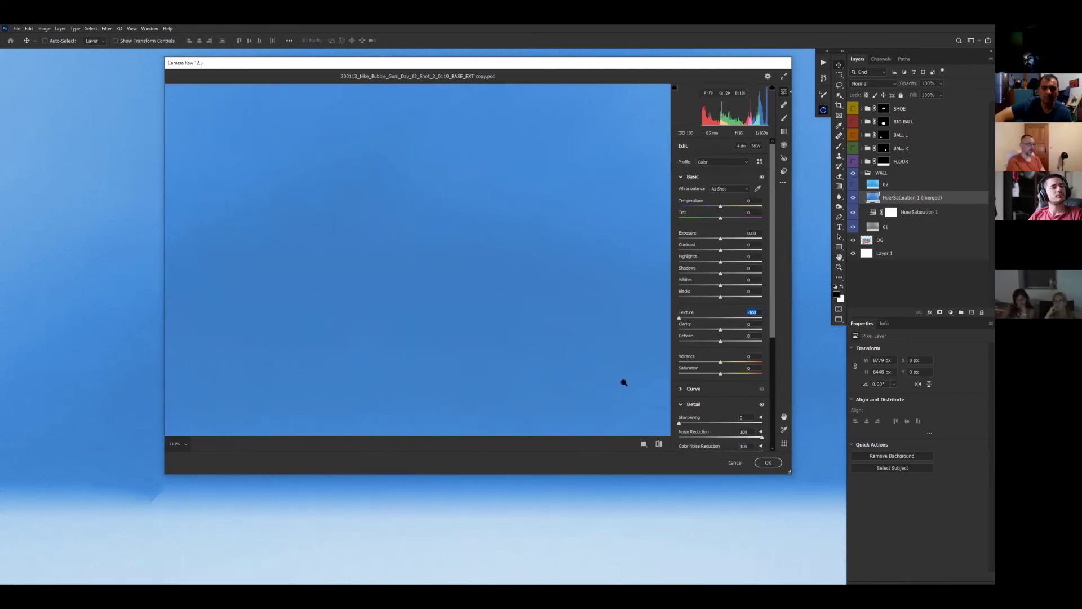
click(770, 463)
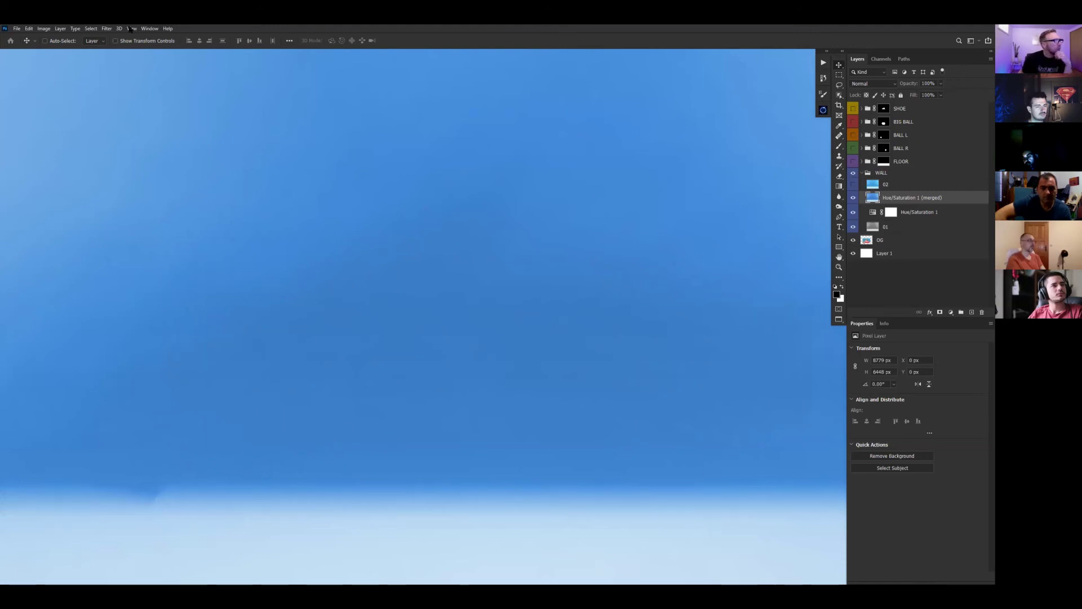
click(107, 29)
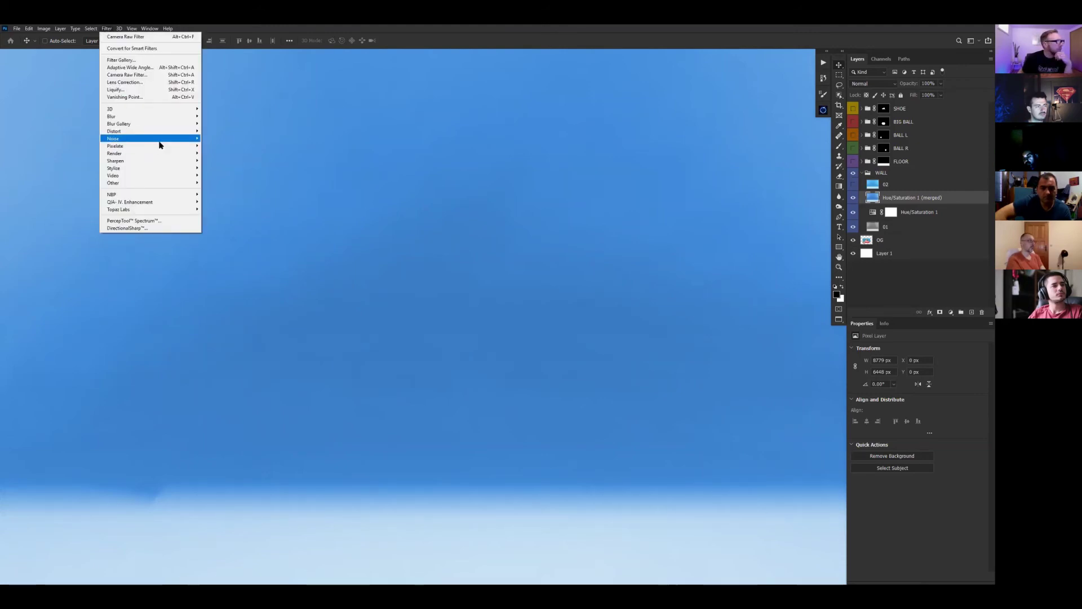
click(136, 38)
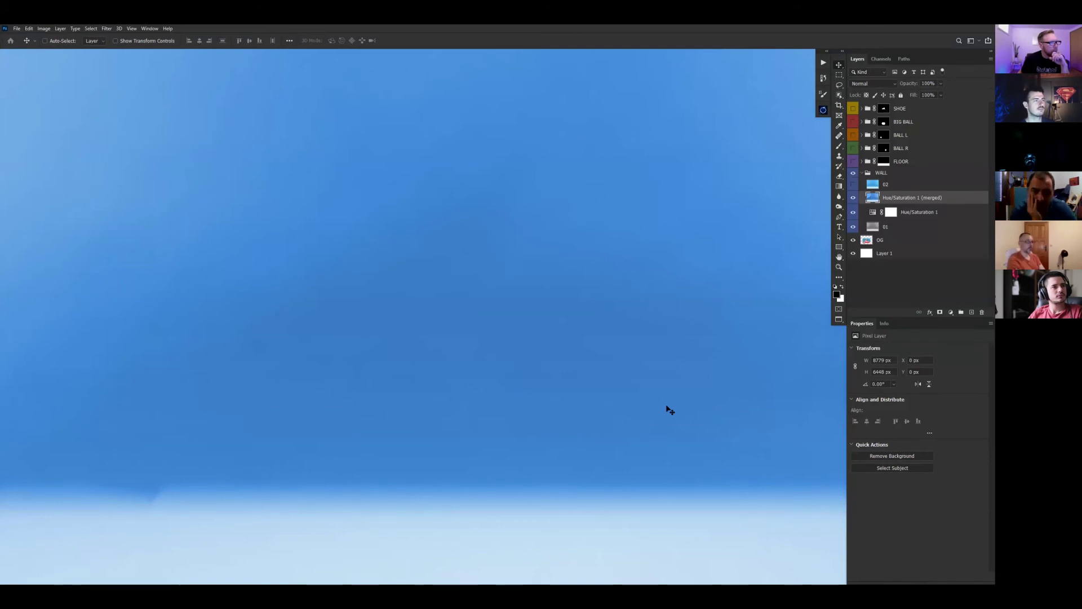
- Toggle the merged wall layer's visibility to compare the filtered gradient with the unfiltered colorized wall
click(854, 199)
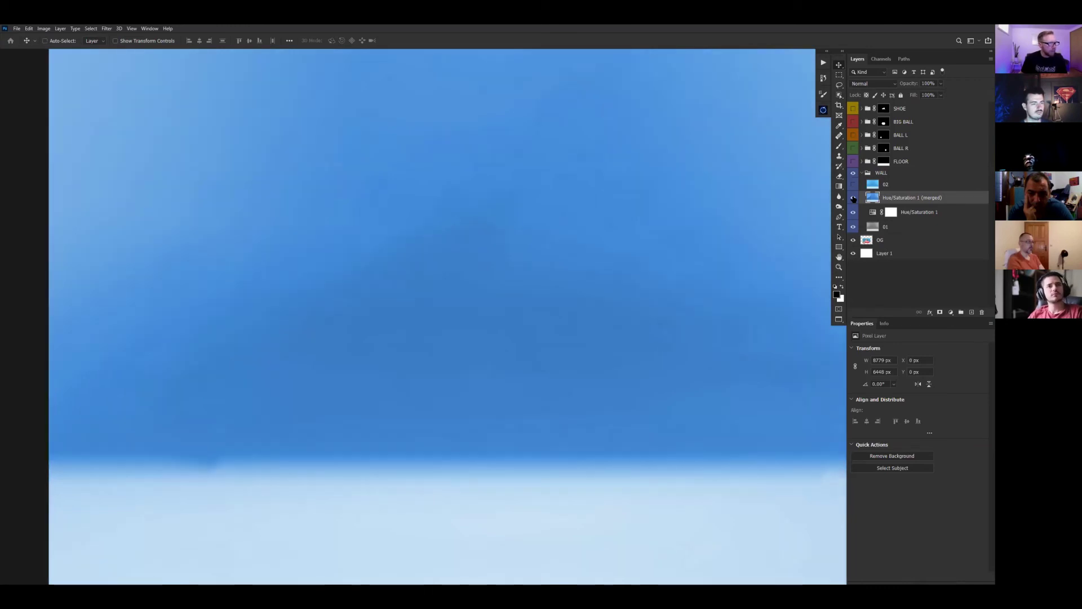
click(854, 199)
click(854, 198)
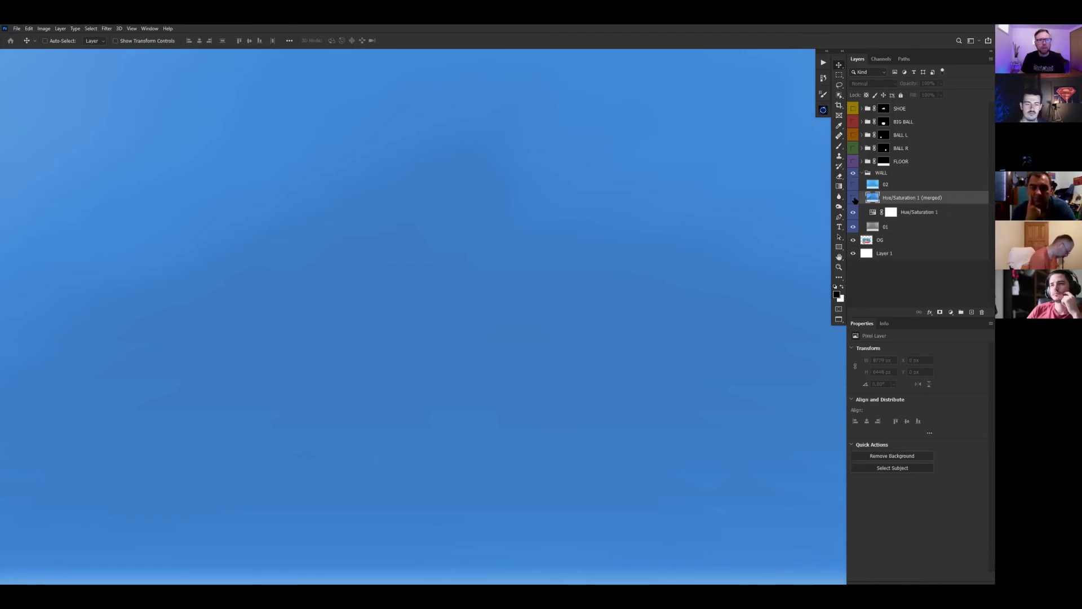
click(854, 198)
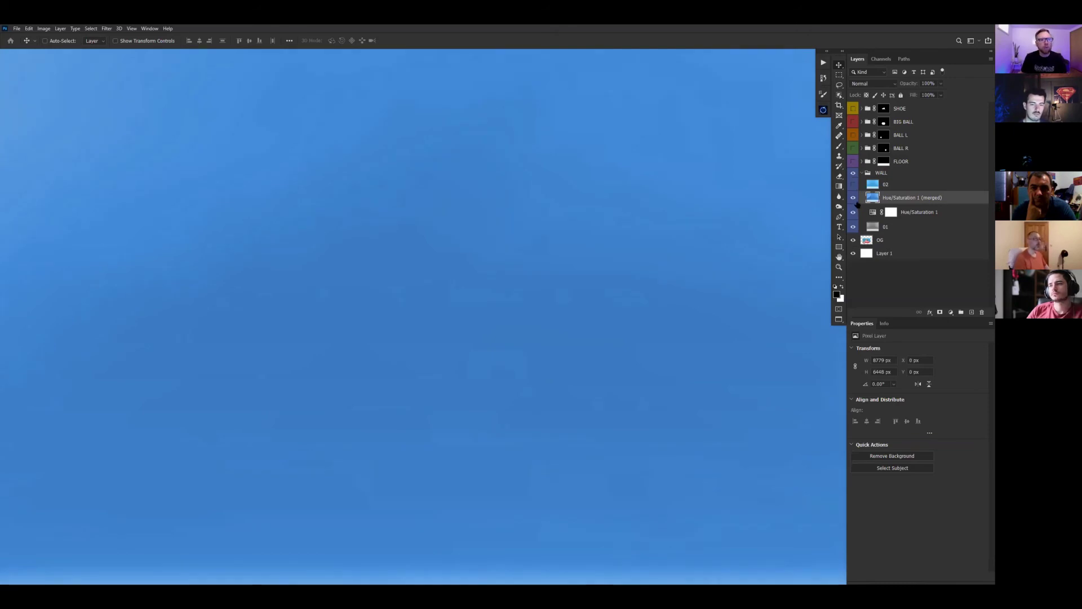
click(854, 198)
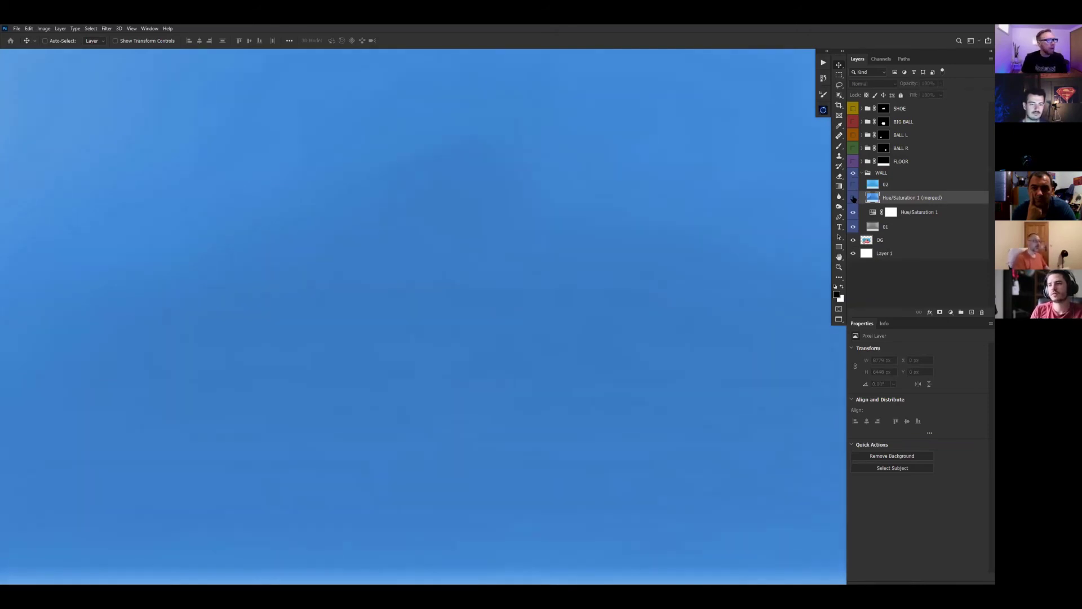
click(854, 198)
click(854, 198)
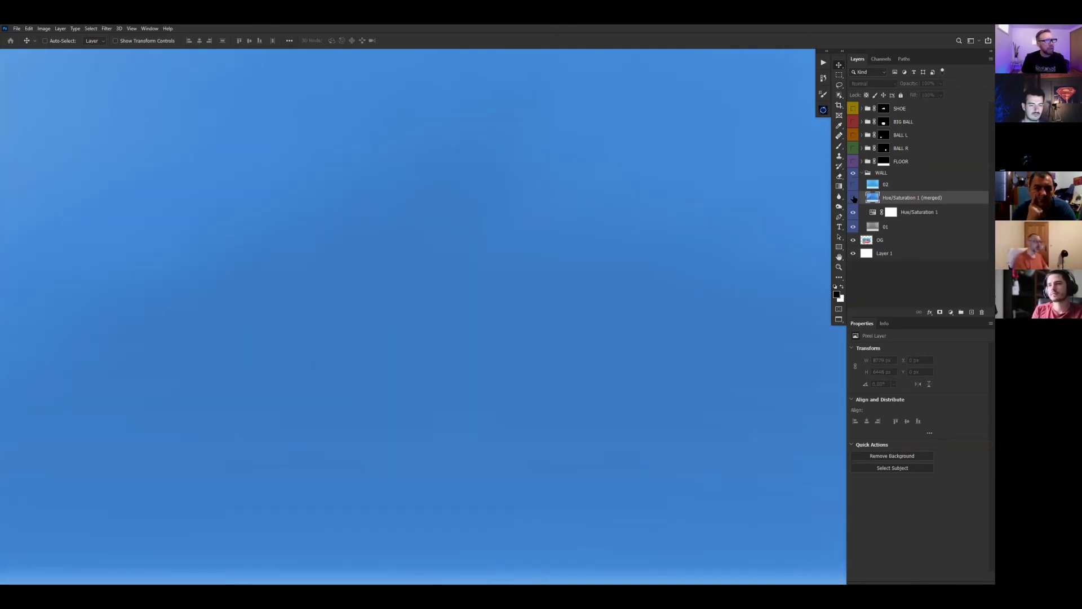
click(854, 197)
click(854, 198)
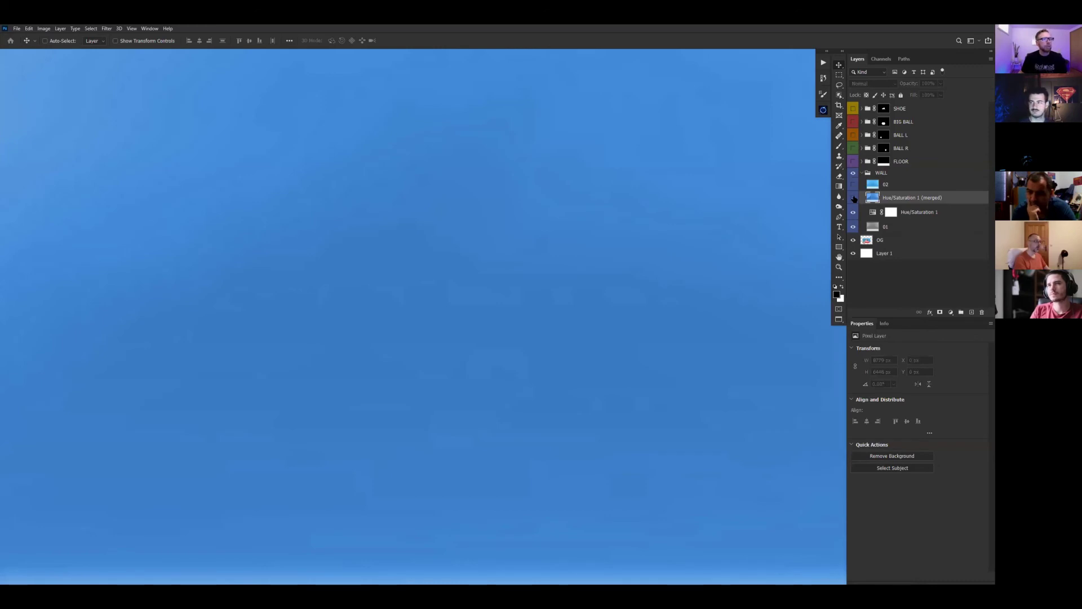
- Run the Camera Raw Filter on the merged wall layer with Grain at about 18, Size 25 and Roughness 50
click(854, 198)
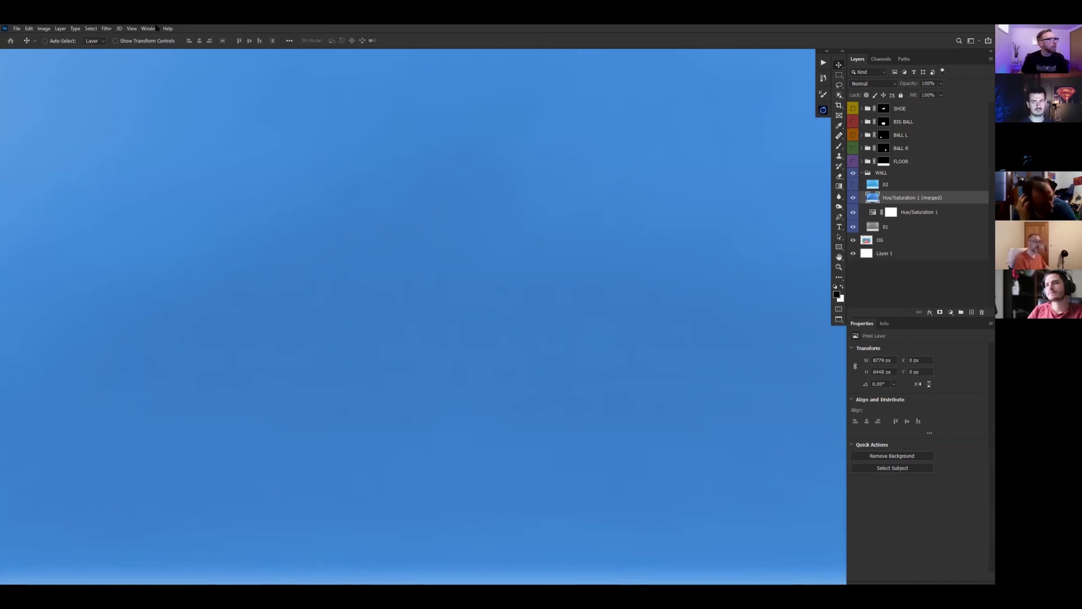
click(108, 28)
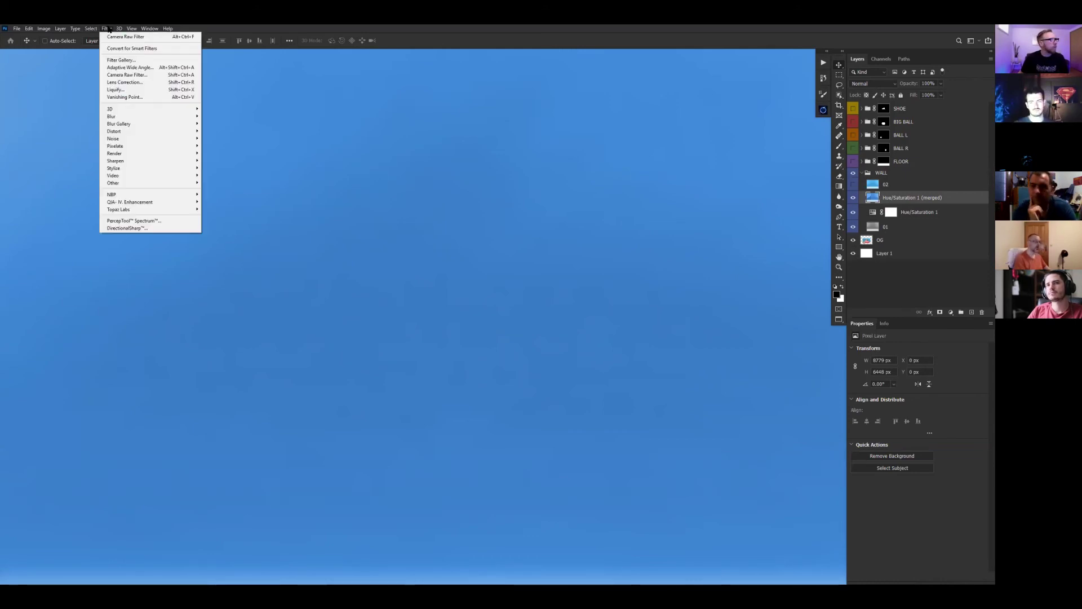
click(139, 77)
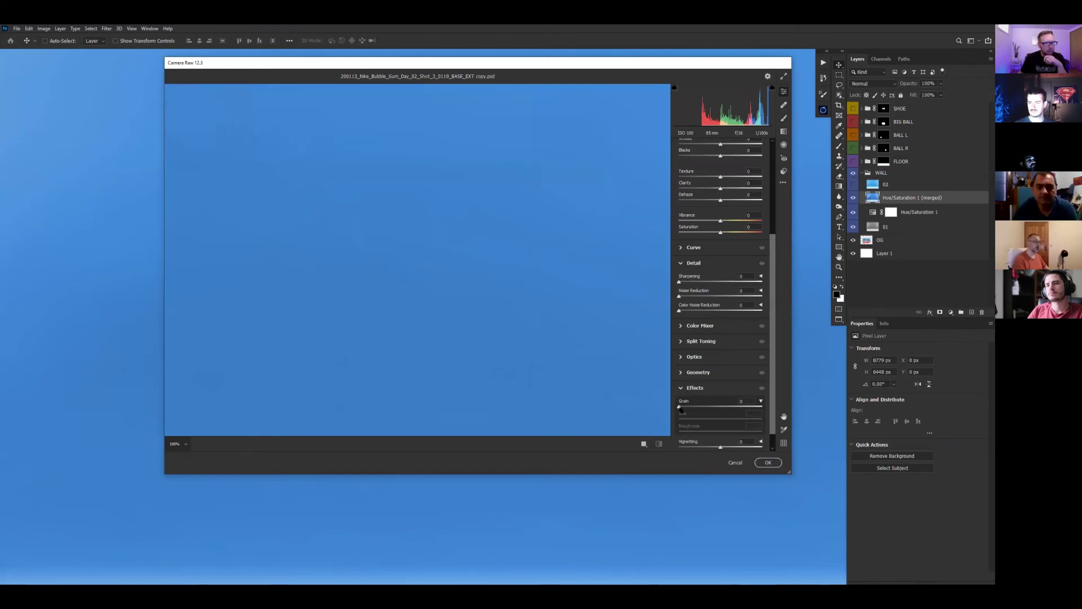
drag(681, 408, 693, 410)
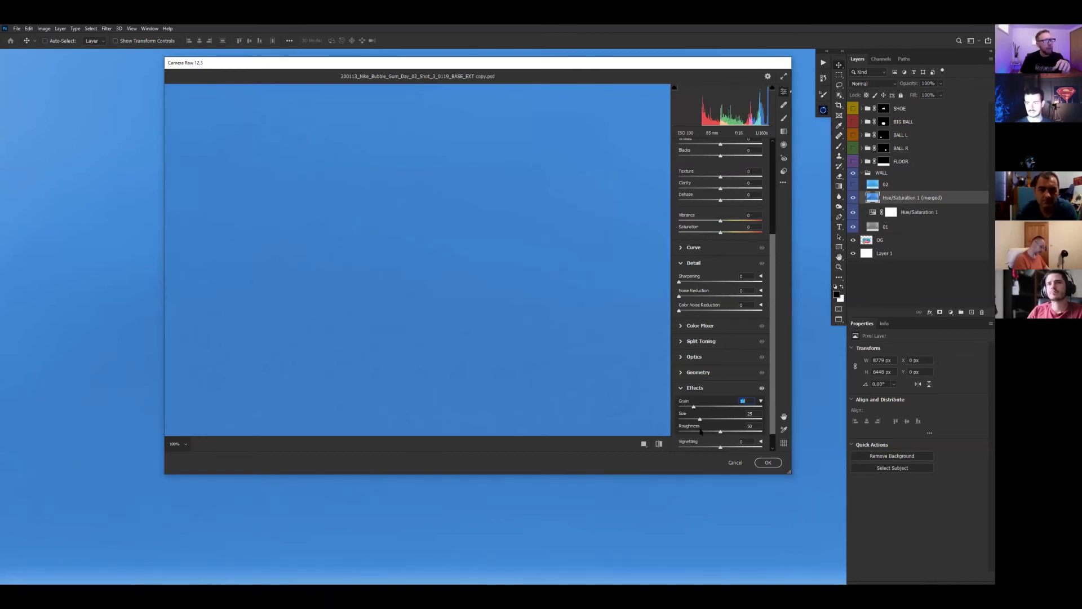
click(762, 461)
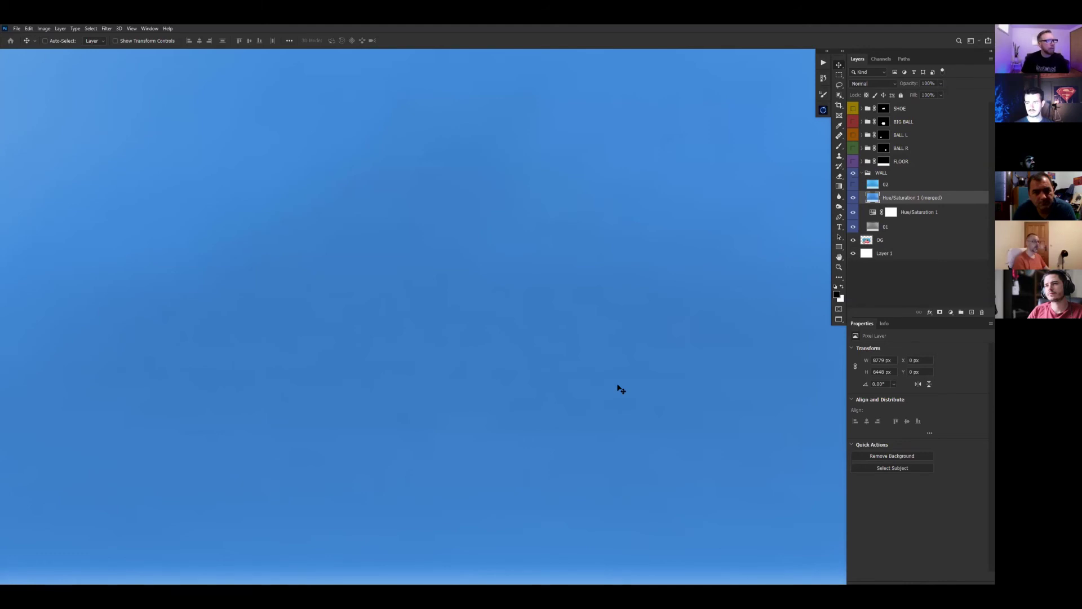
- Toggle the merged wall layer's visibility to compare the grained gradient with the colorized wall beneath it
click(854, 198)
click(853, 197)
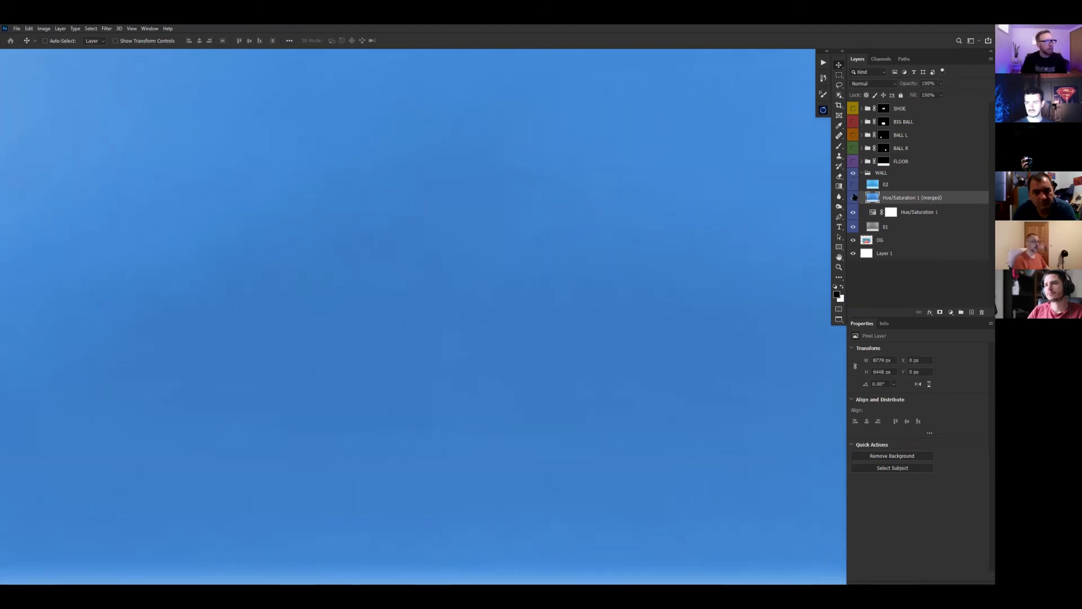
click(854, 197)
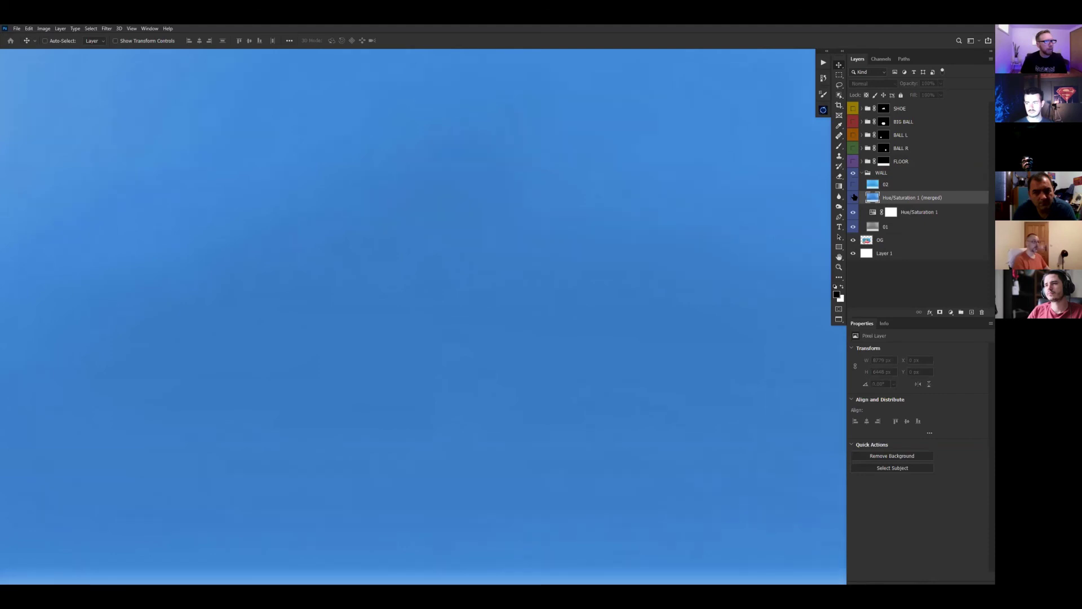
click(853, 198)
- Show layer 02 in the WALL group and collapse the group
key(ctrl+minus)
key(ctrl+minus)
key(ctrl+minus)
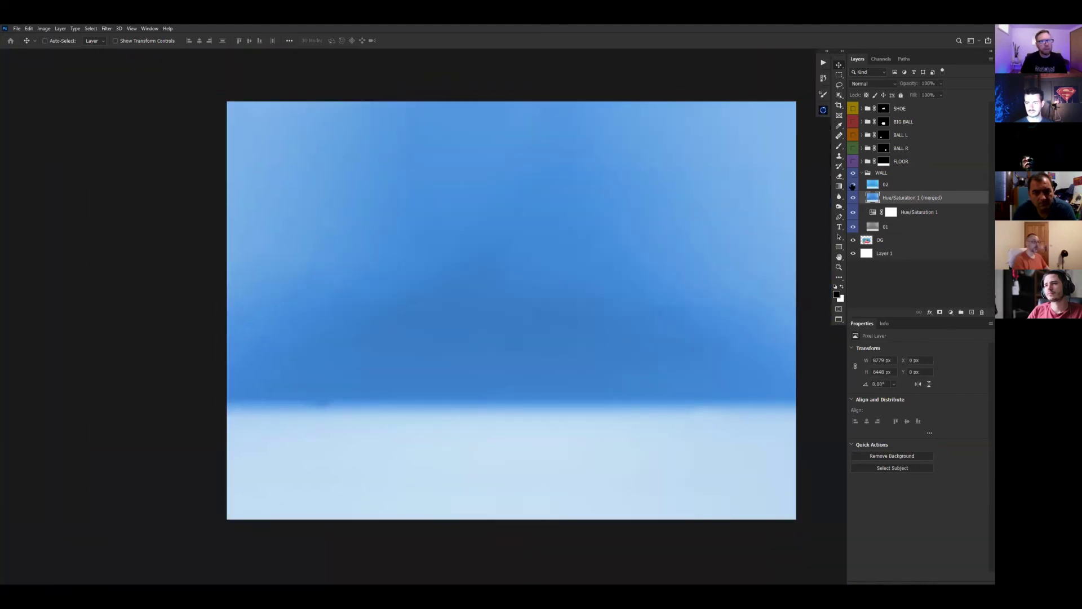
click(853, 185)
key(ctrl+plus)
key(ctrl+plus)
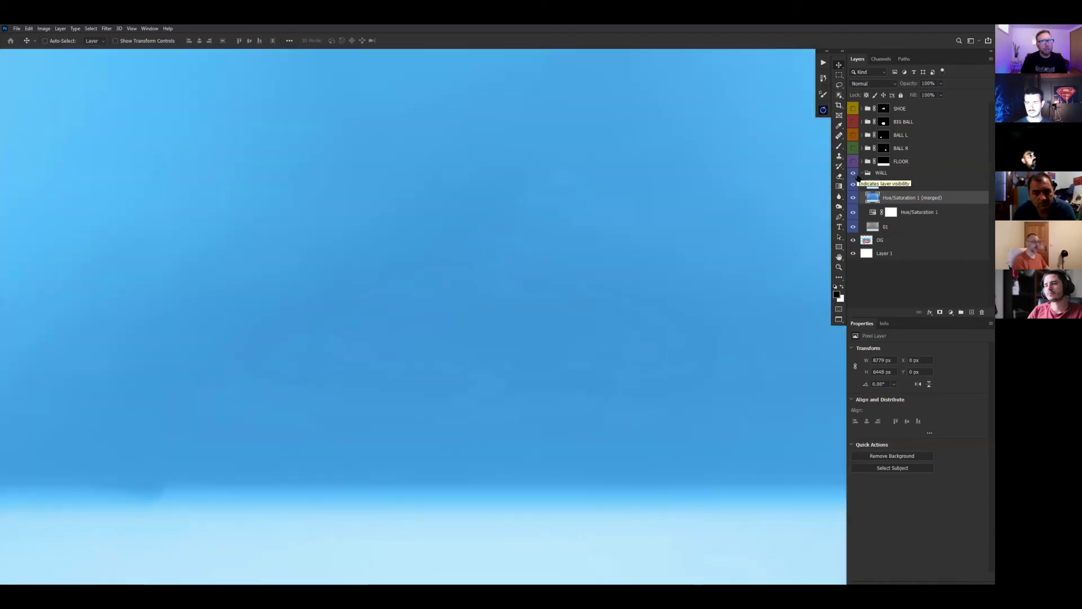
click(860, 173)
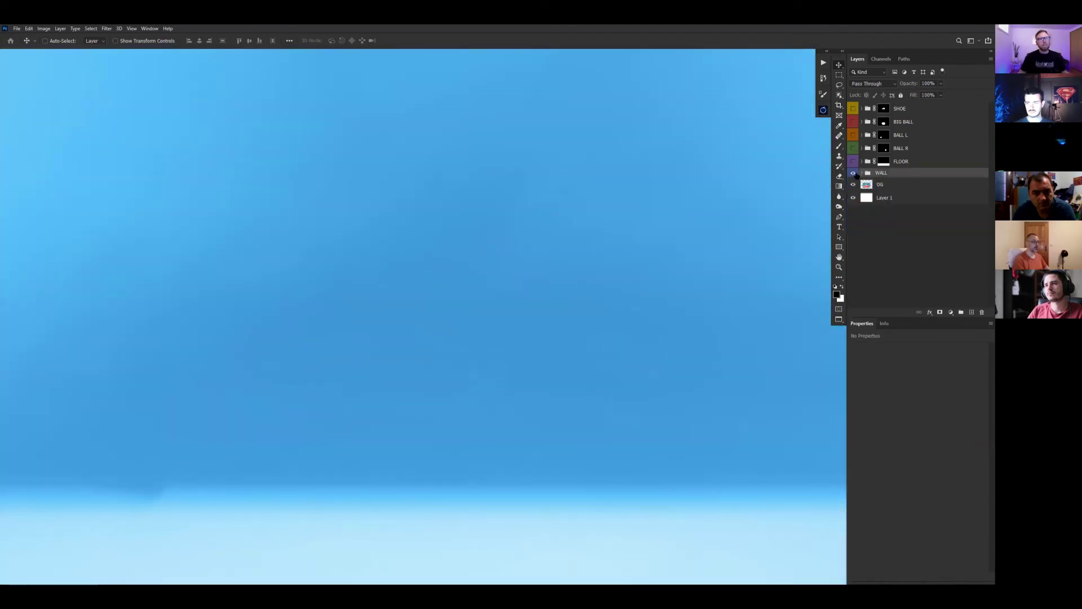
scroll(773, 345, down, 5)
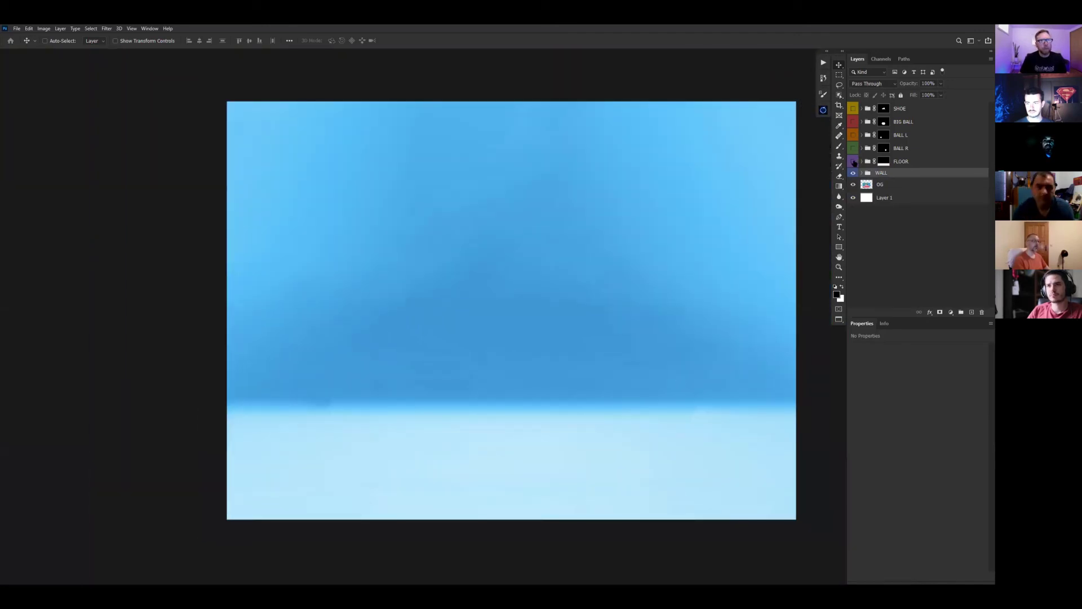
- Show and expand the FLOOR group, switching its pink layer 04 off and on to compare the floor colors
click(854, 162)
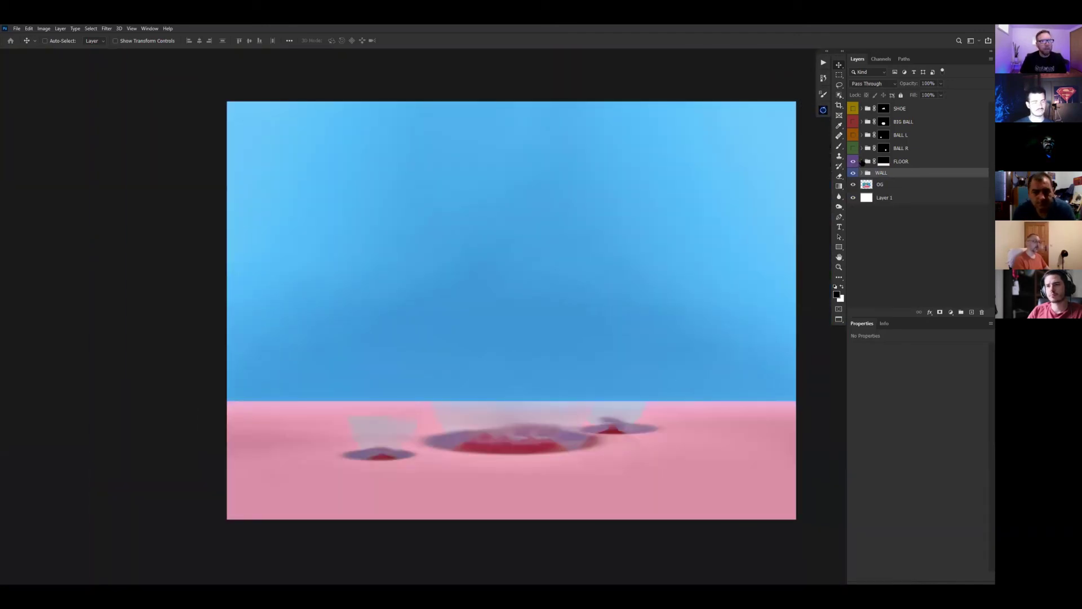
click(861, 162)
click(854, 175)
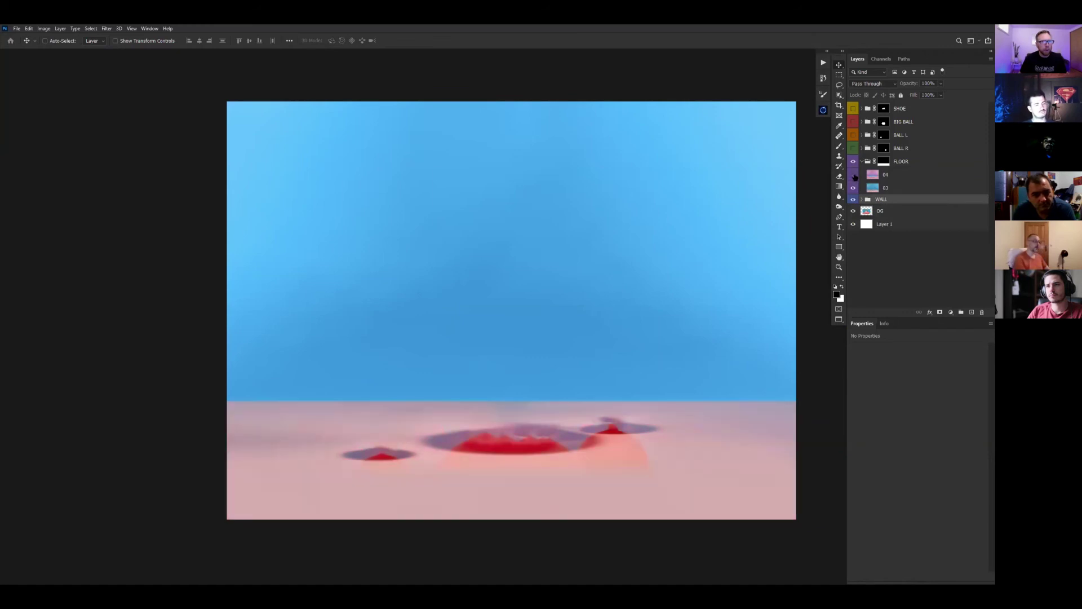
click(853, 174)
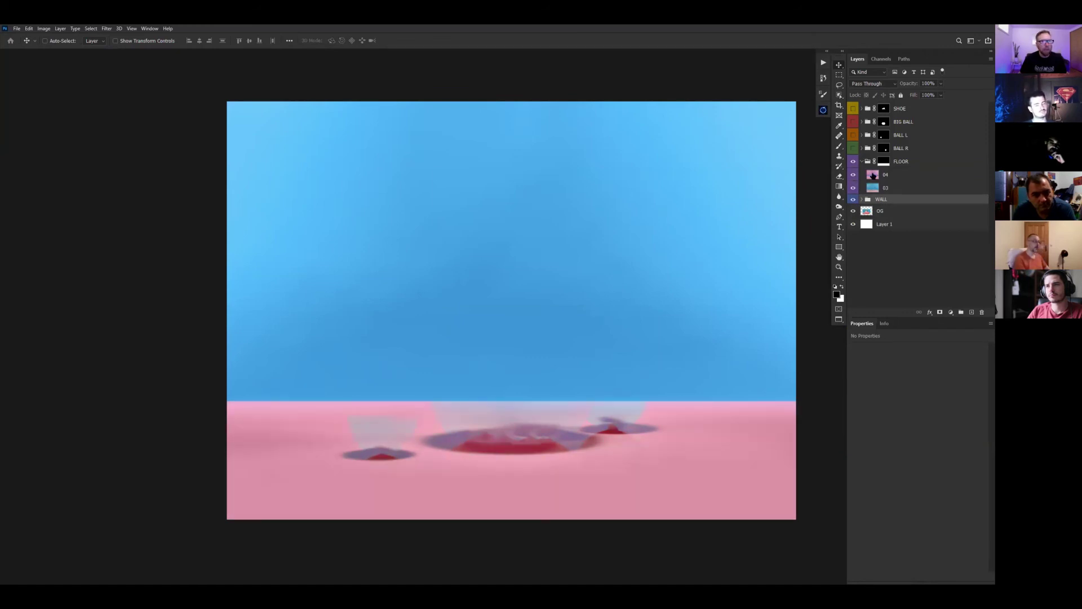
- Unlink the FLOOR group's mask, shift the mask below the horizon and back up, and collapse the group
alt+click(883, 162)
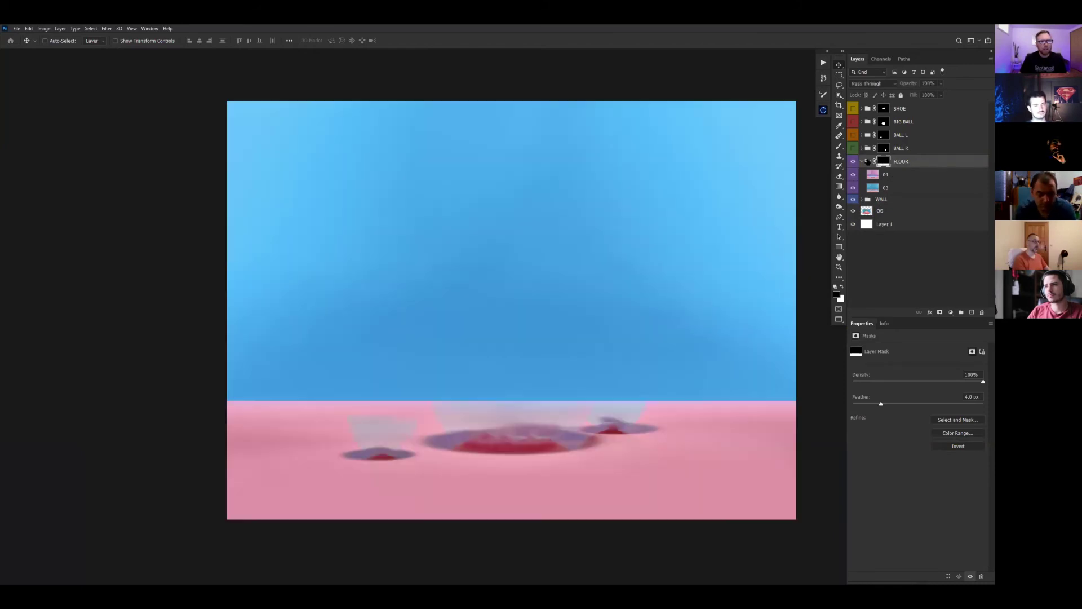
click(867, 161)
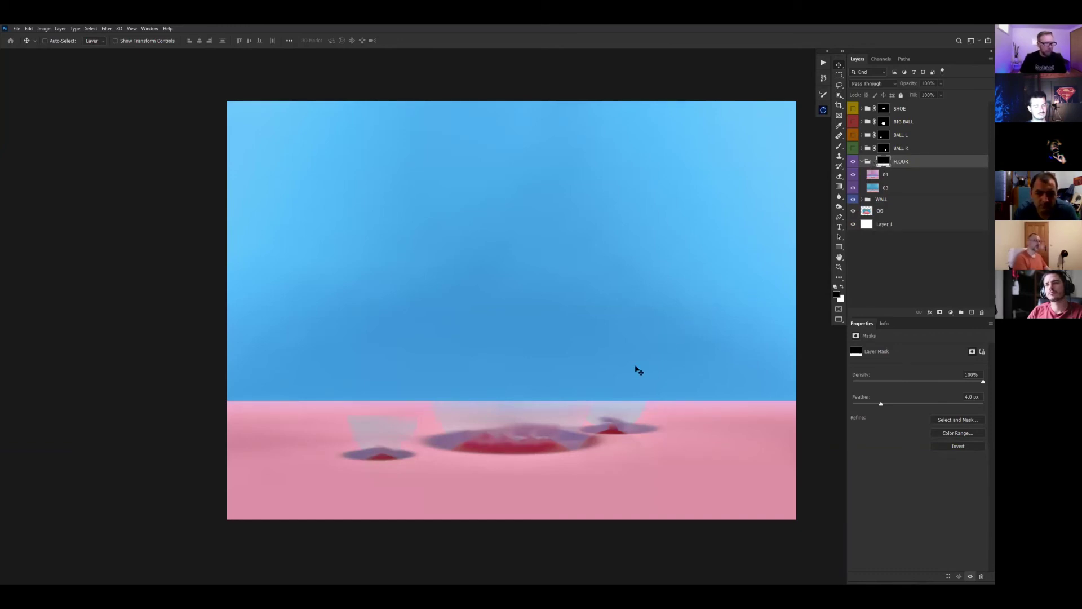
drag(637, 369, 665, 376)
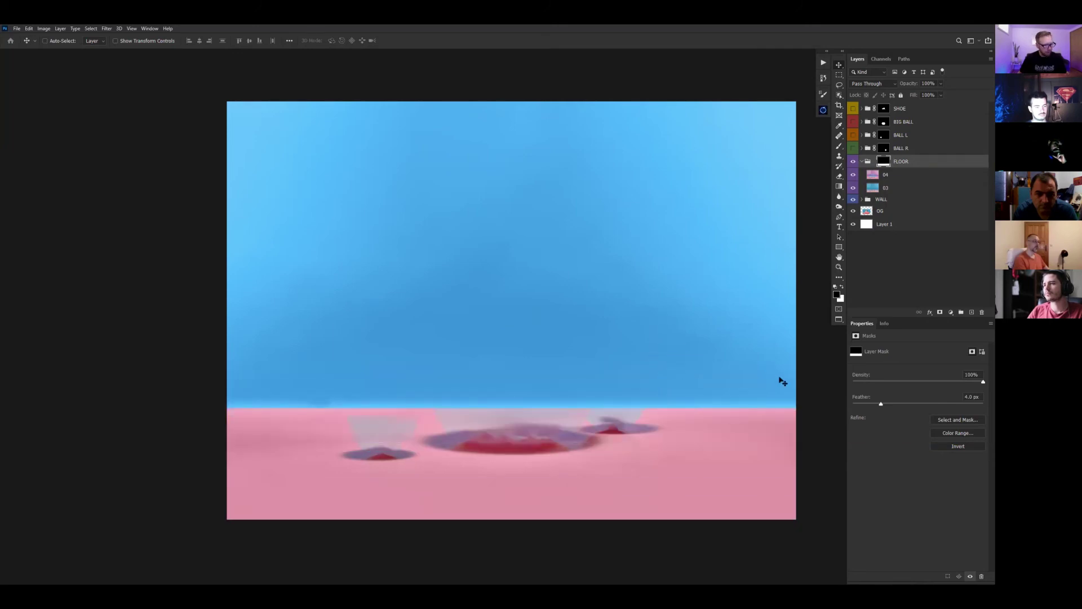
key(shift+Up)
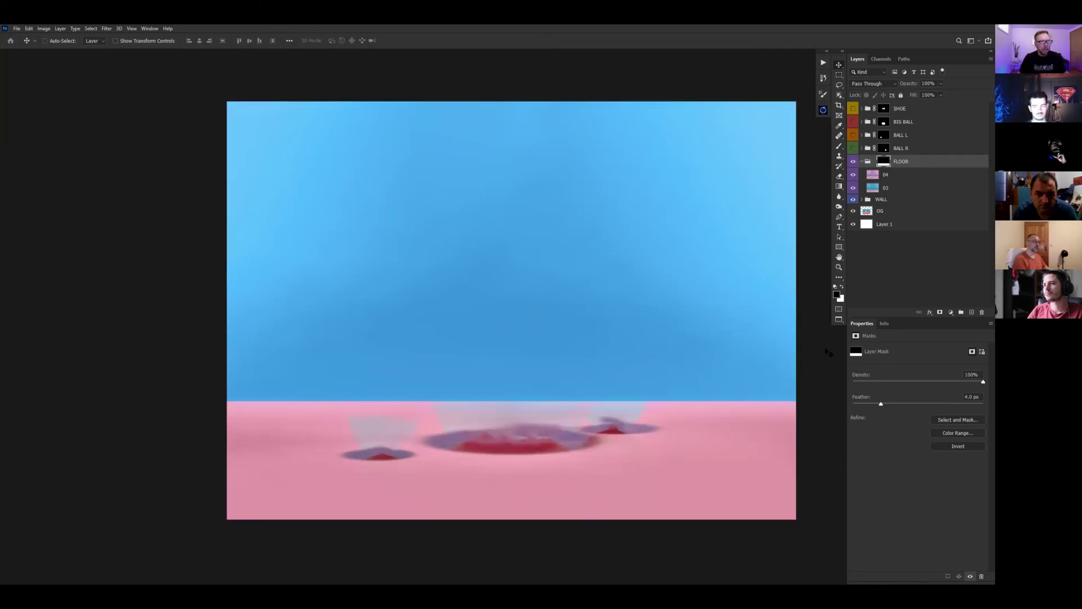
click(862, 162)
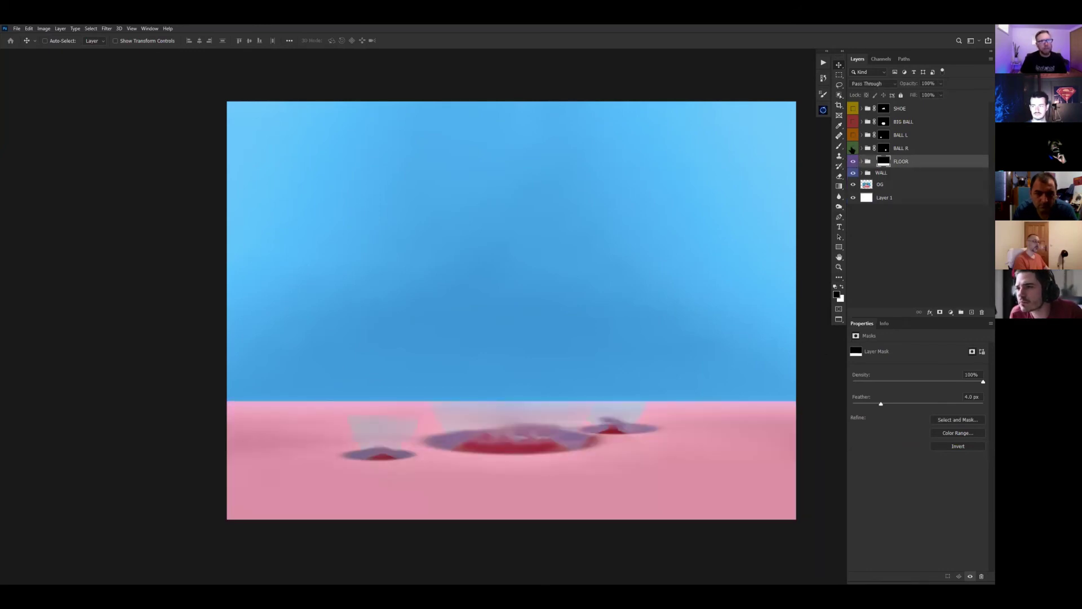
- Show the BALL R group, compare its COLOR (merged) layer on and off, and look inside the BALL L group
click(853, 148)
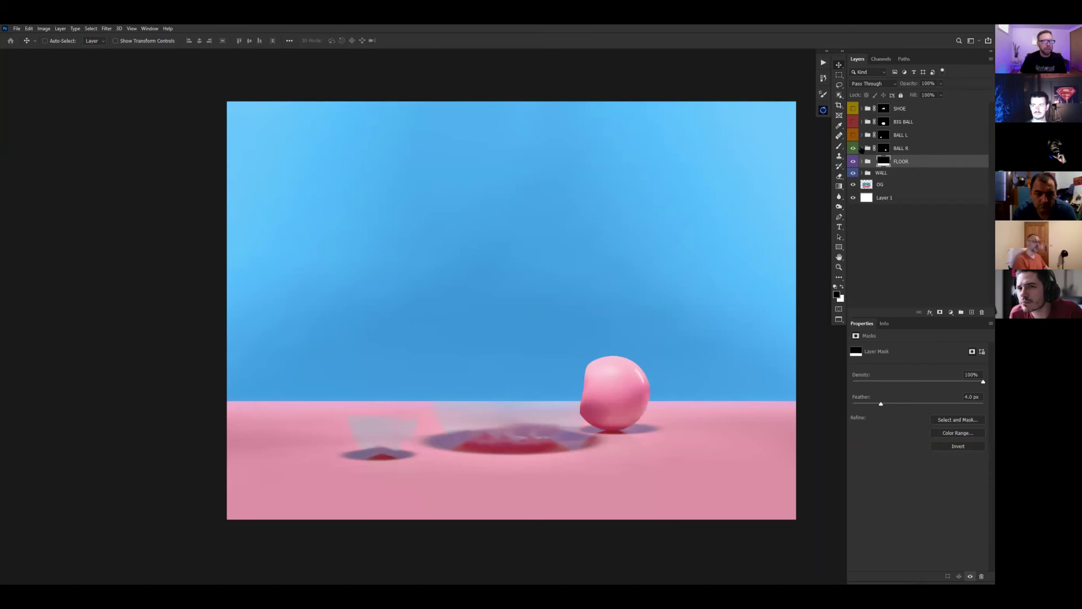
click(862, 148)
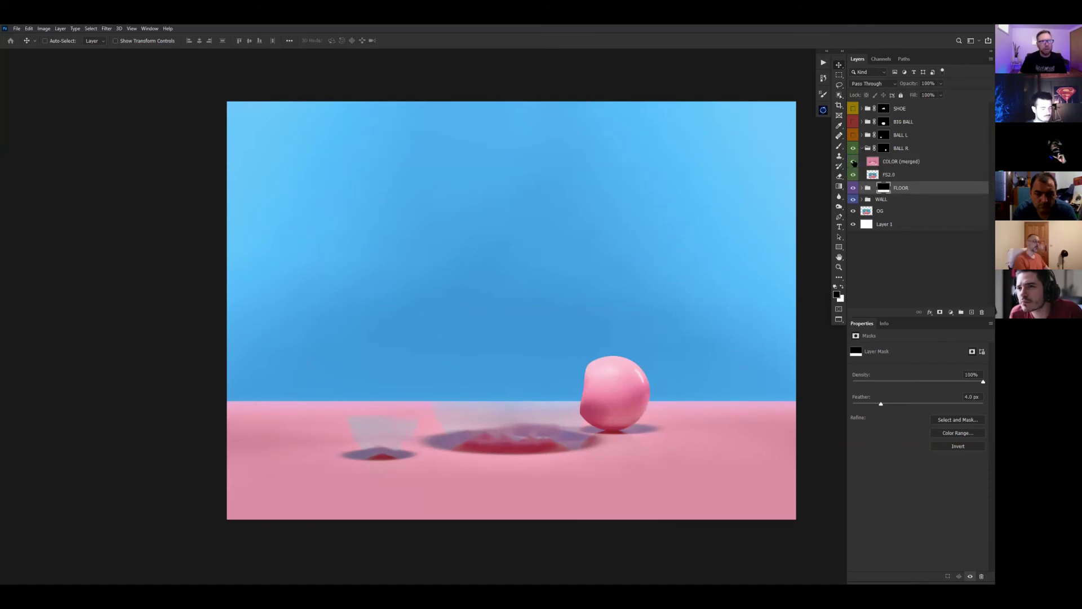
click(853, 162)
click(853, 162)
click(877, 175)
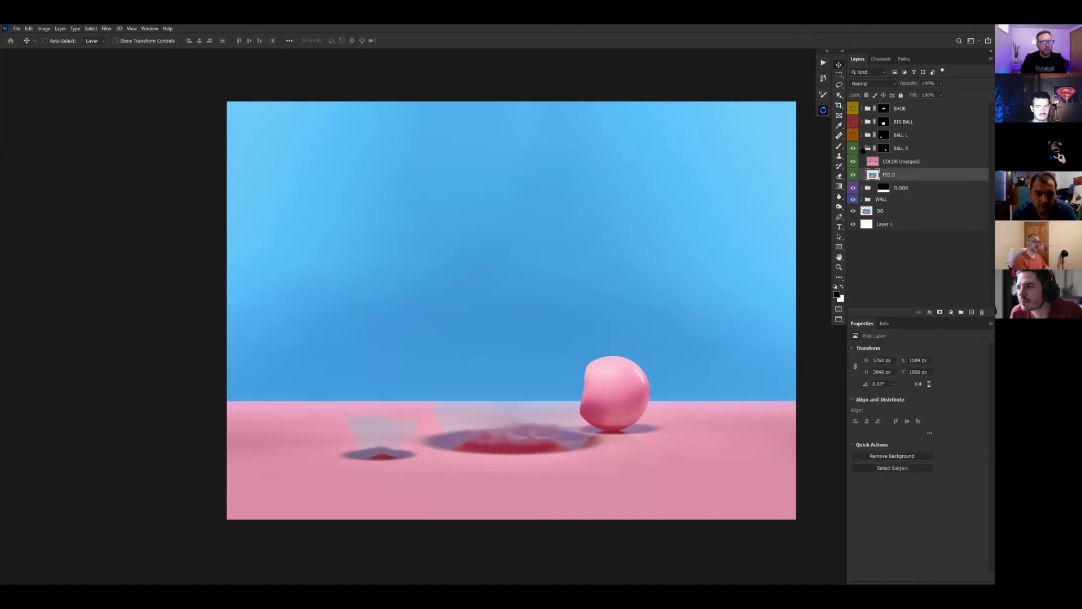
click(863, 148)
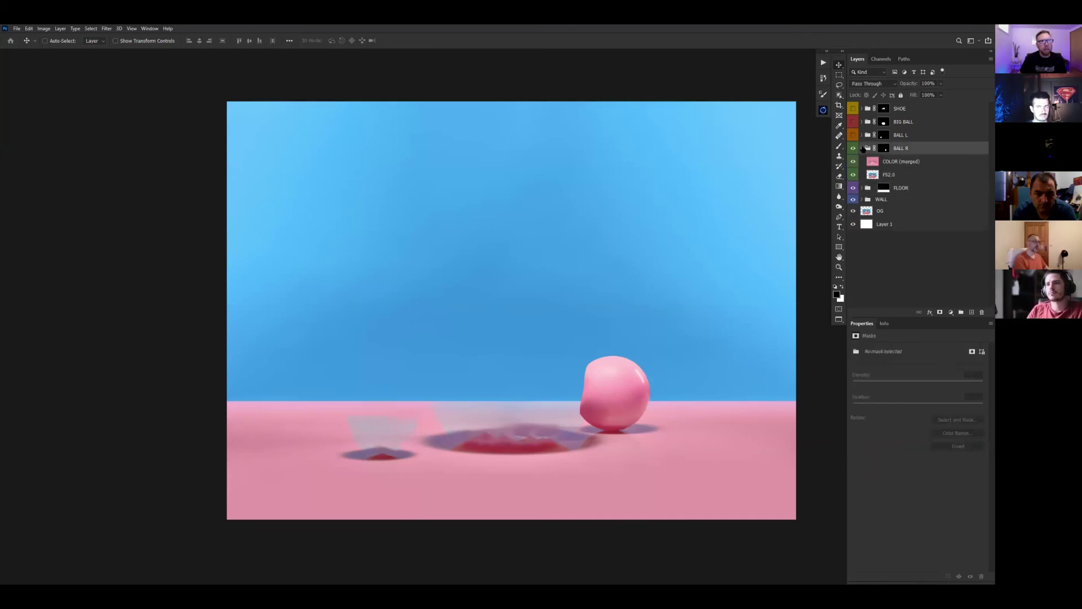
click(863, 148)
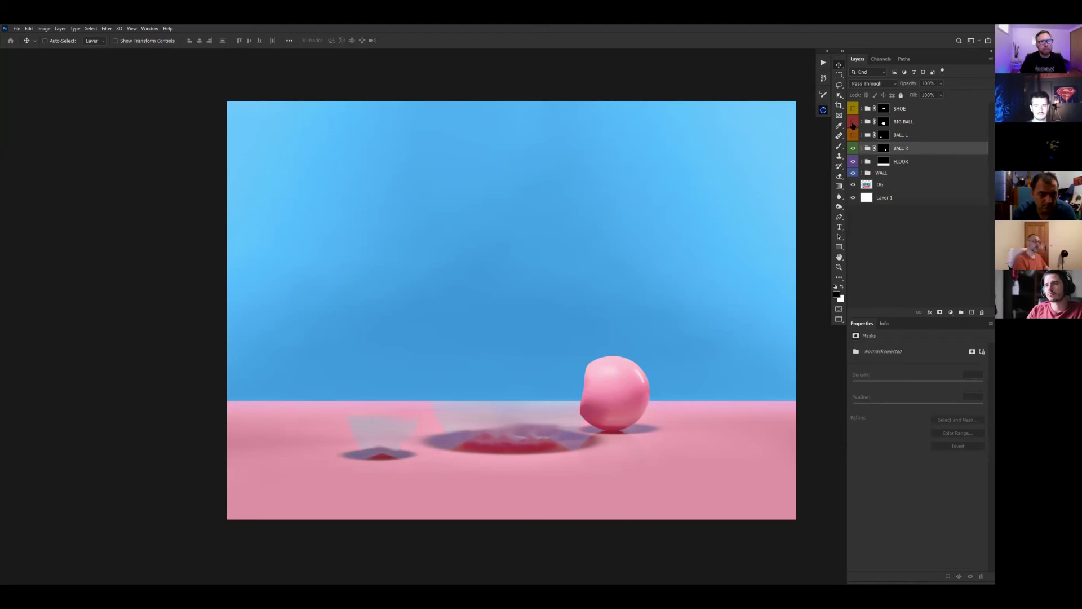
click(862, 135)
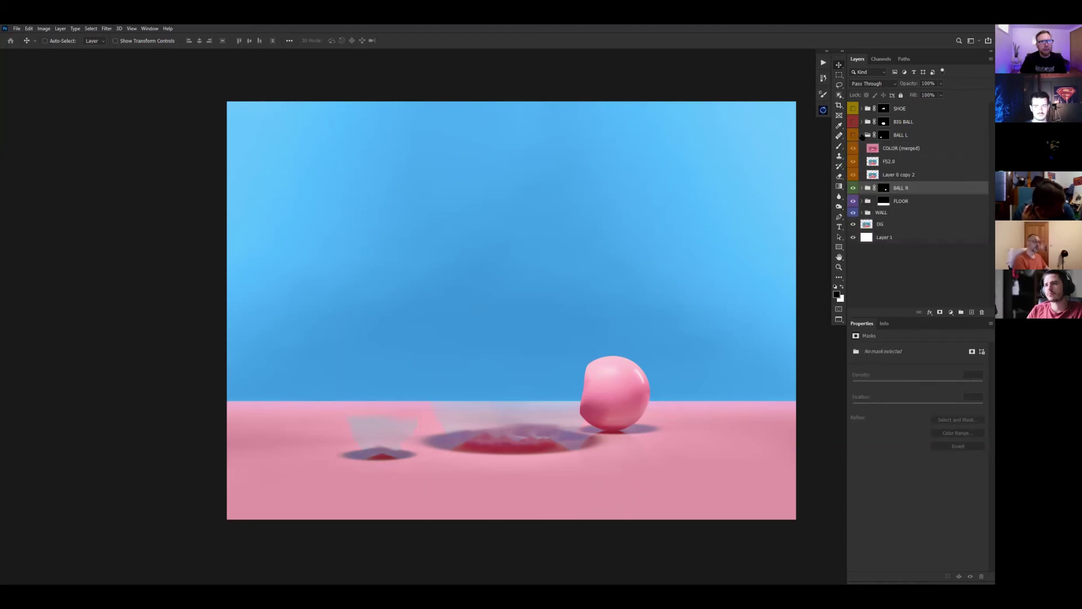
click(861, 136)
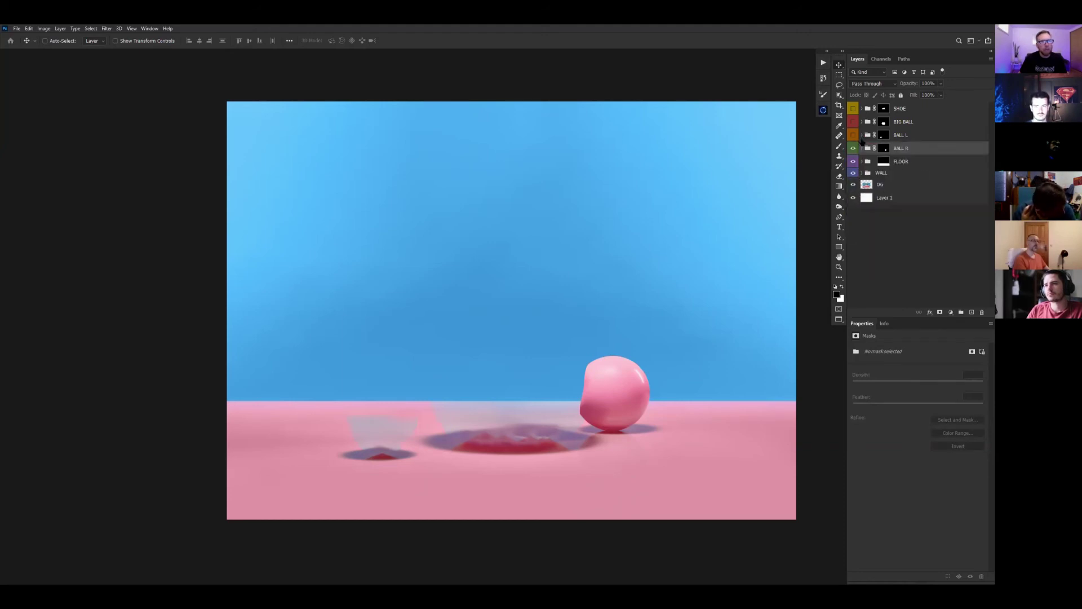
- Expand BALL R and toggle its COLOR (merged) layer repeatedly to examine the ball's pink recoloring against the original red close up
click(863, 148)
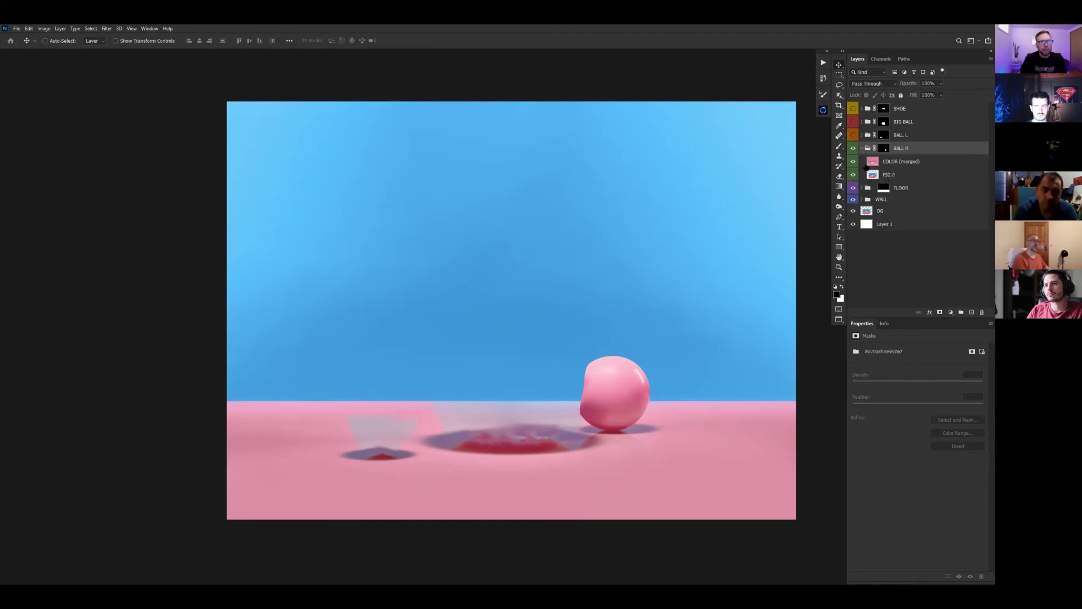
key(ctrl+0)
scroll(754, 399, up, 2)
scroll(701, 310, up, 4)
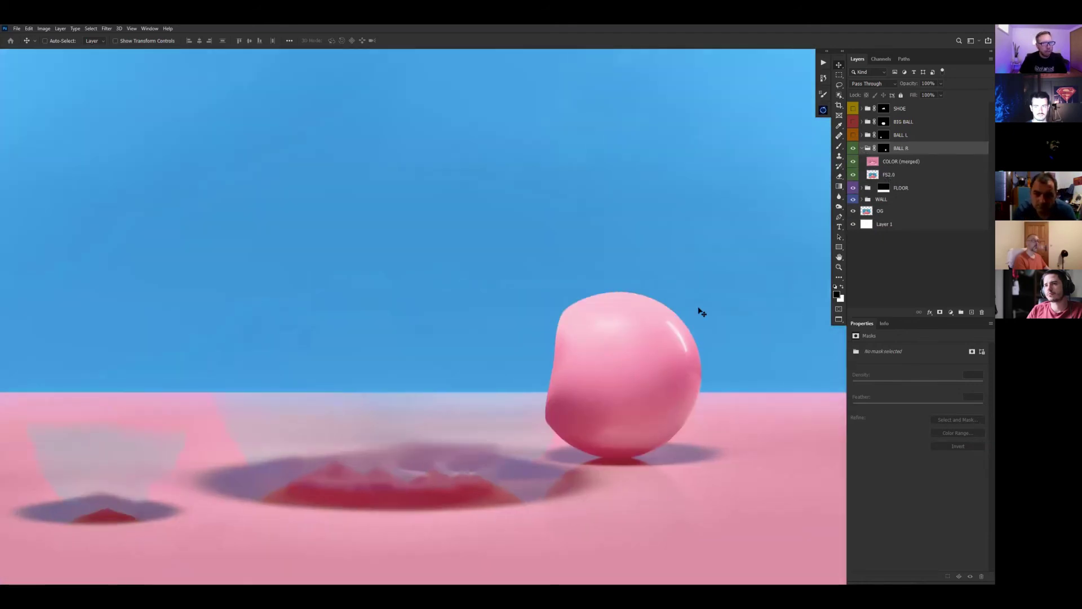
drag(690, 322, 517, 265)
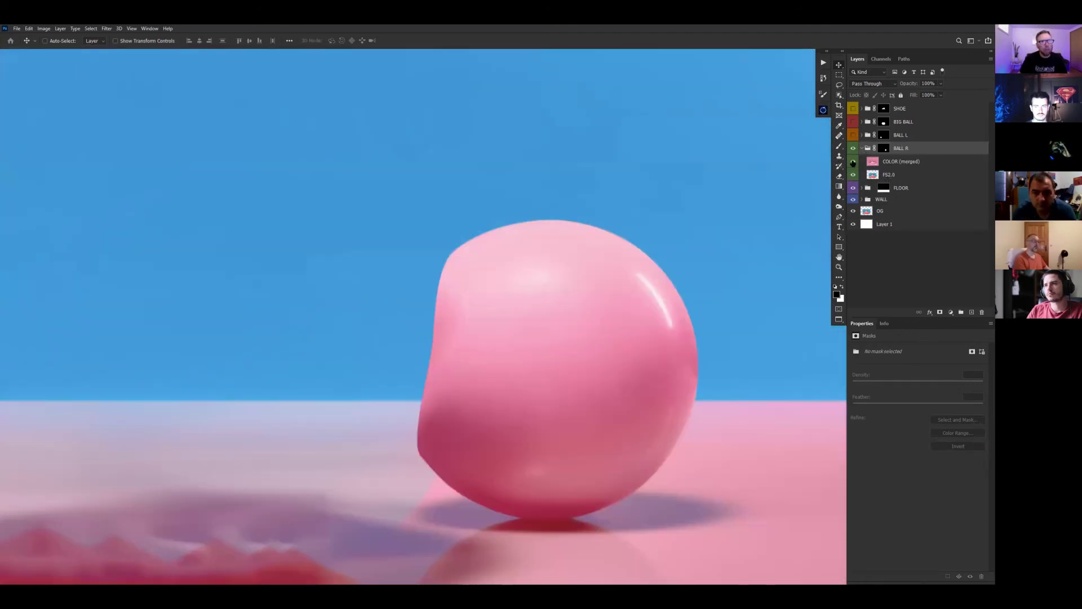
click(853, 162)
click(853, 162)
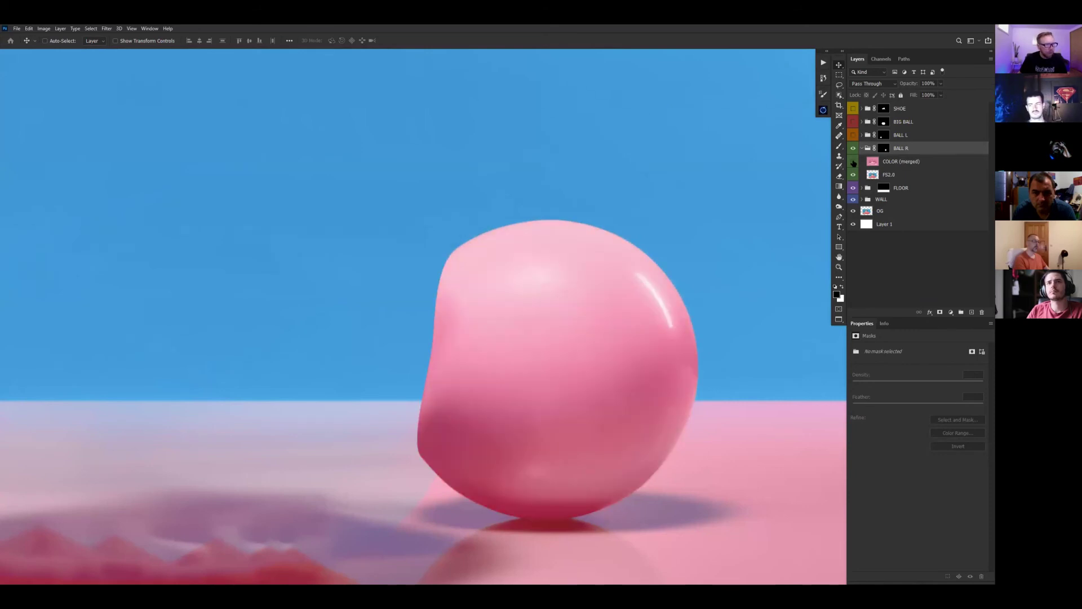
click(853, 161)
click(853, 161)
click(853, 162)
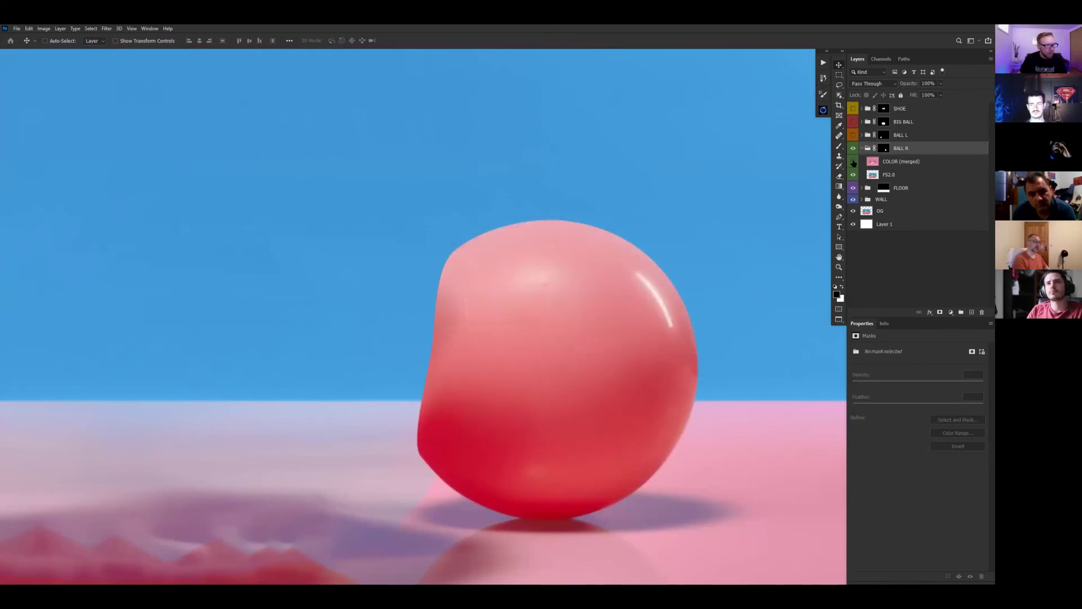
click(853, 162)
click(853, 162)
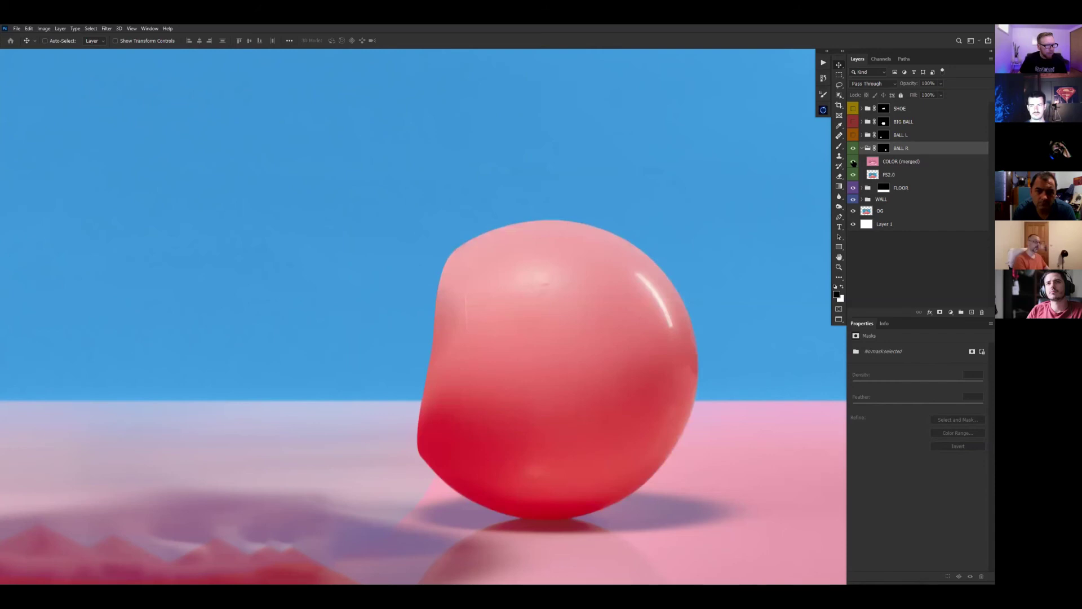
click(853, 162)
click(853, 162)
click(853, 162)
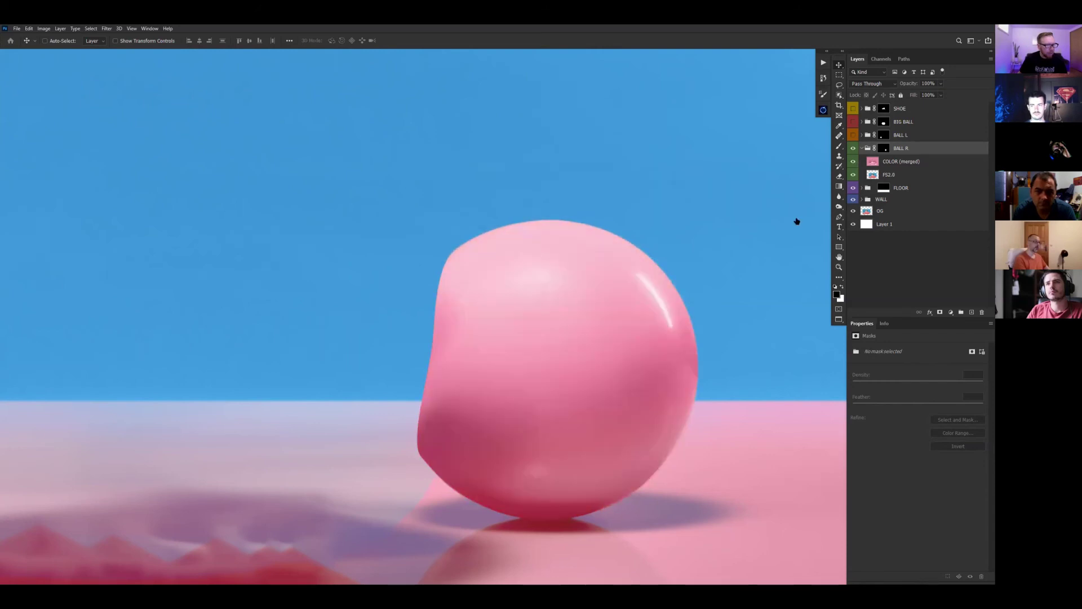
- Collapse the BALL R group and show the BALL L group
key(ctrl+minus)
key(ctrl+minus)
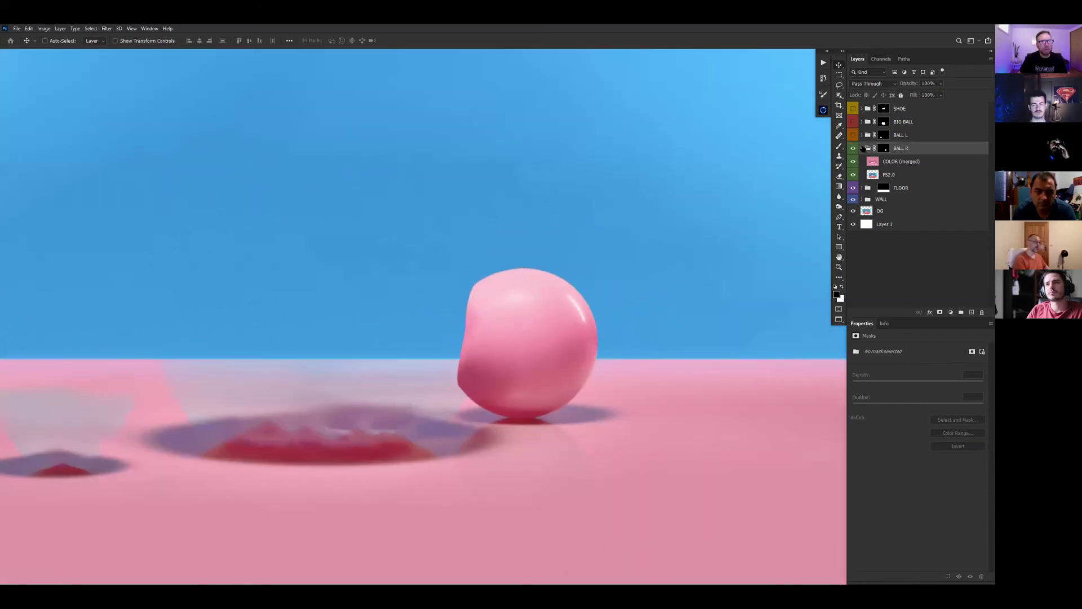
click(862, 148)
click(853, 136)
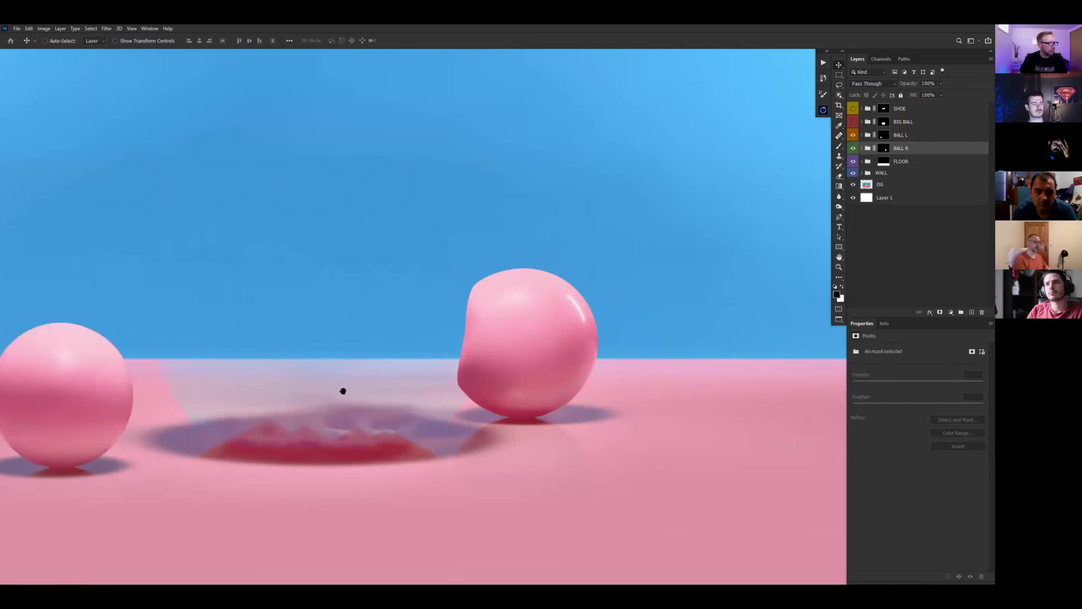
- Expand BALL L, compare its COLOR (merged) layer off and on against the original ball color, and collapse the group
drag(341, 389, 580, 316)
click(862, 135)
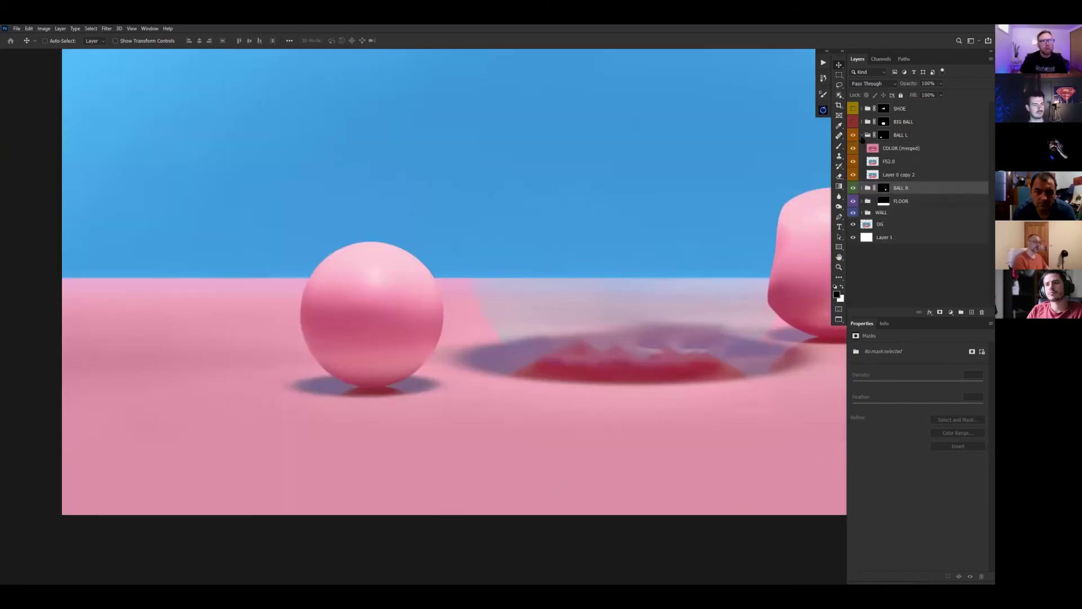
click(853, 148)
scroll(473, 312, up, 1)
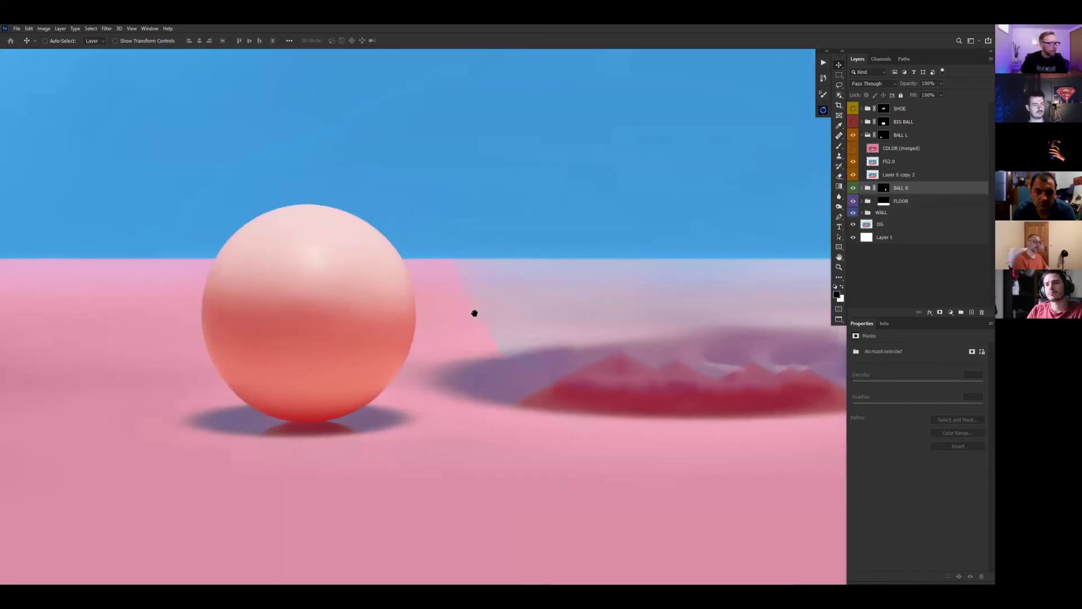
scroll(578, 306, up, 2)
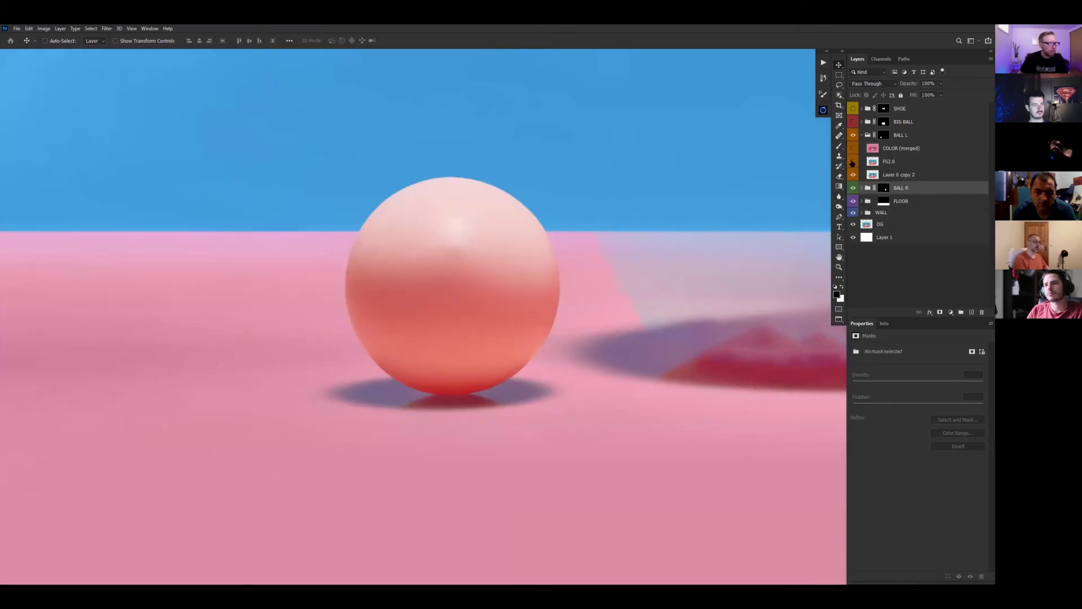
key(ctrl+minus)
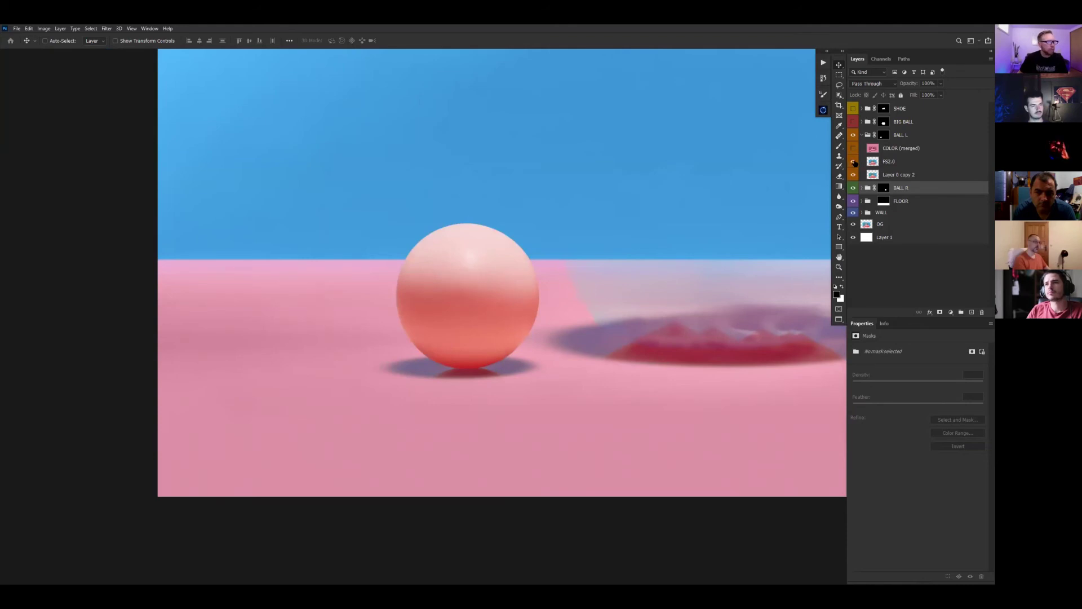
key(ctrl+plus)
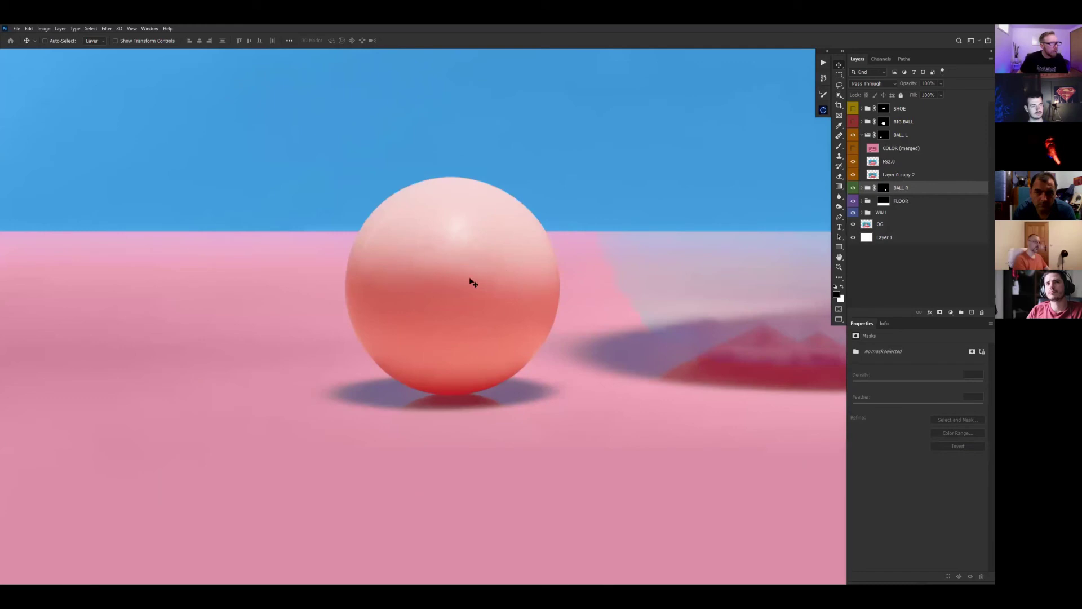
click(853, 147)
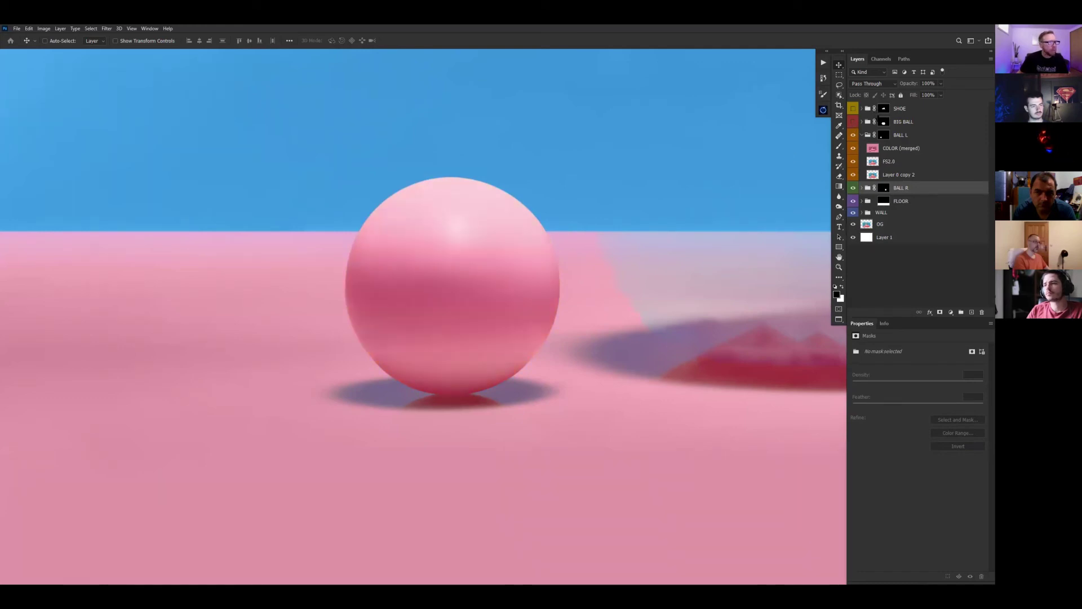
click(861, 134)
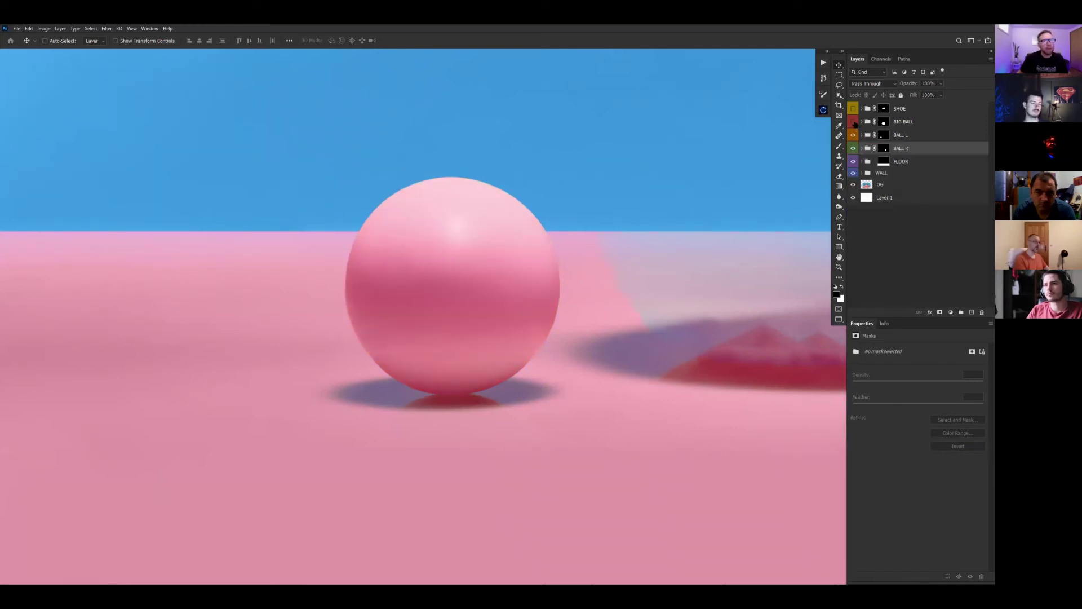
- Show and expand the BIG BALL group, and hide its COLOR (merged) layer
click(854, 122)
key(ctrl+minus)
key(ctrl+minus)
click(862, 122)
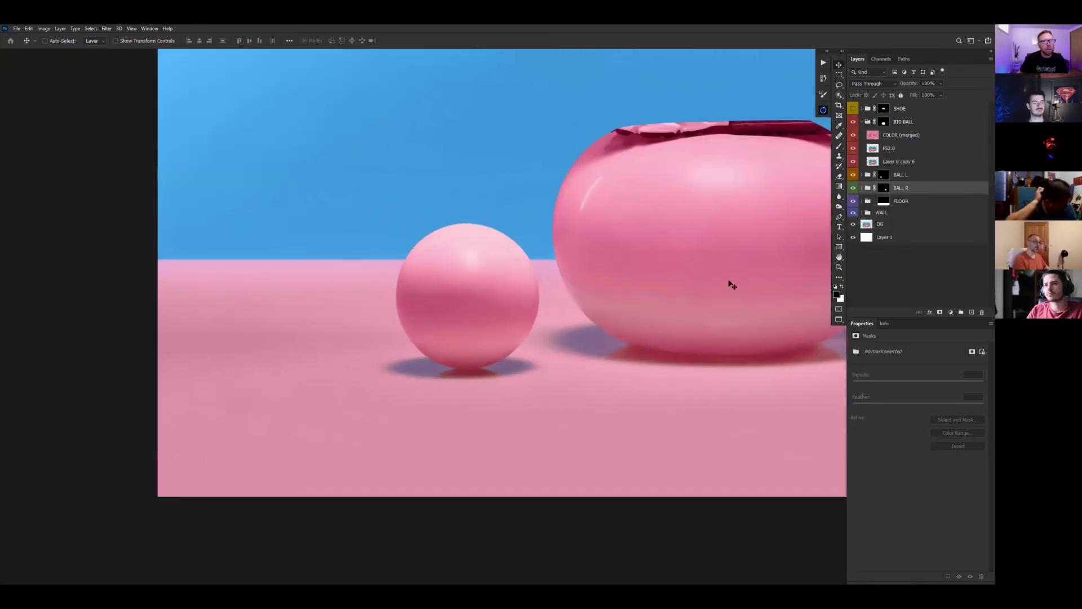
drag(729, 283, 536, 273)
click(853, 135)
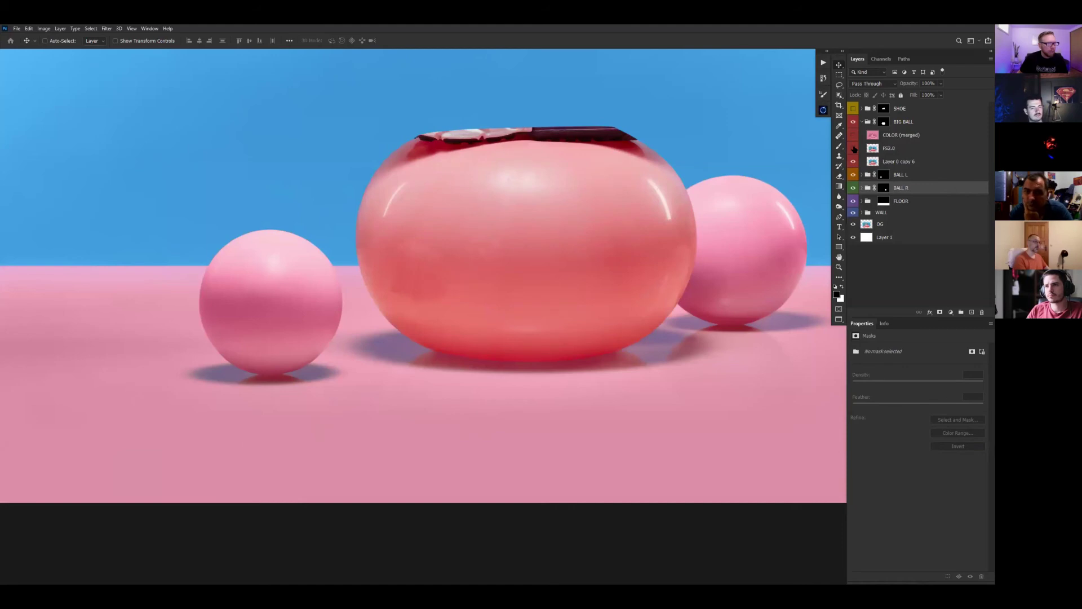
- Toggle BIG BALL's FS2.0 layer repeatedly to examine the surface cleanup on the large ball
click(854, 149)
click(854, 148)
click(853, 148)
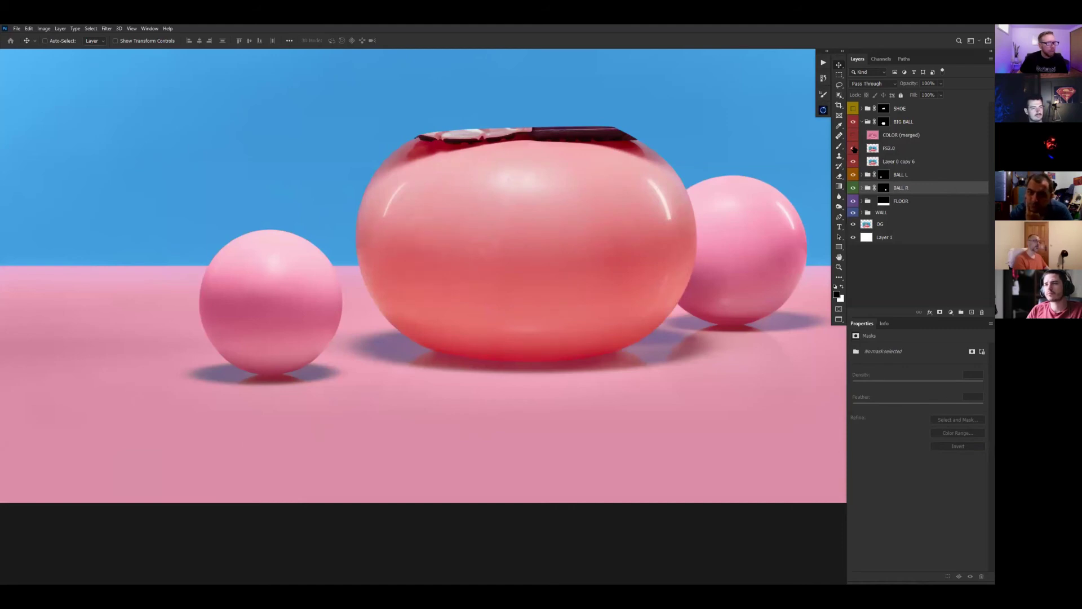
click(854, 149)
click(853, 148)
click(853, 148)
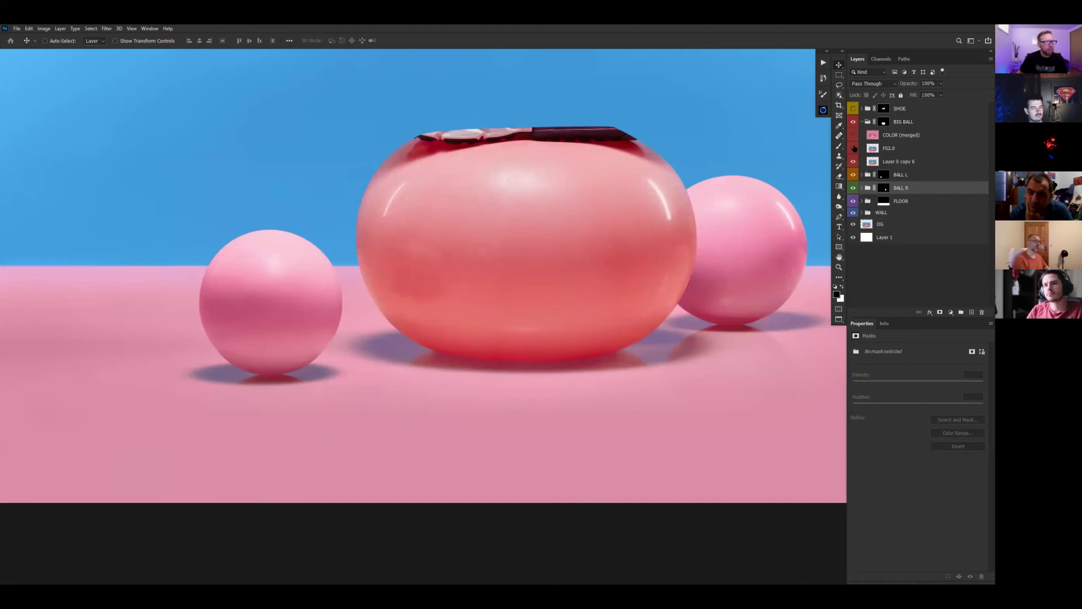
click(854, 149)
click(854, 148)
click(854, 149)
click(854, 149)
click(854, 149)
click(853, 149)
click(853, 149)
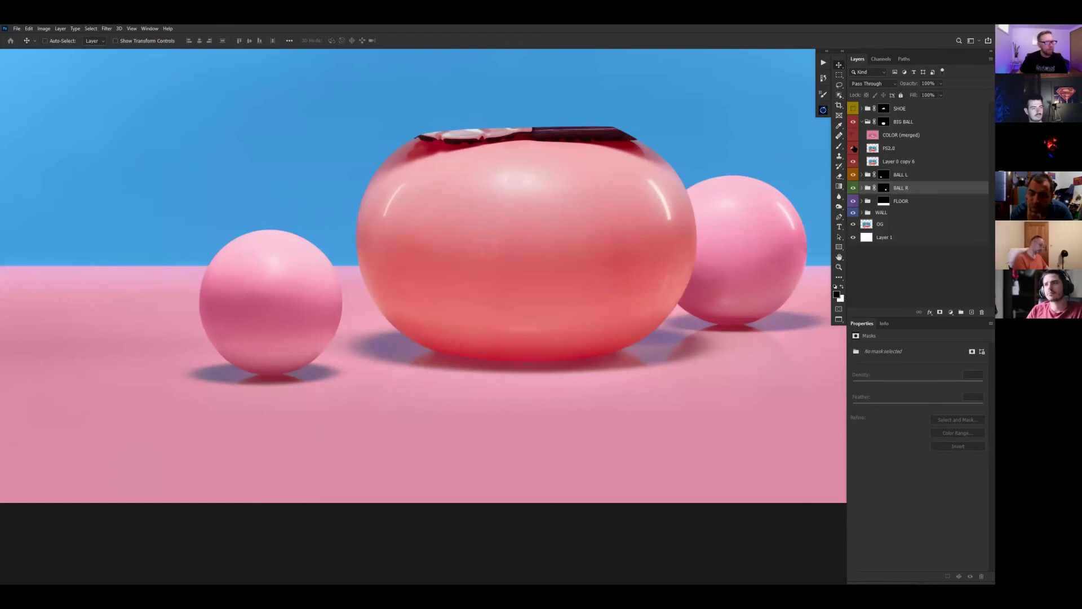
click(854, 148)
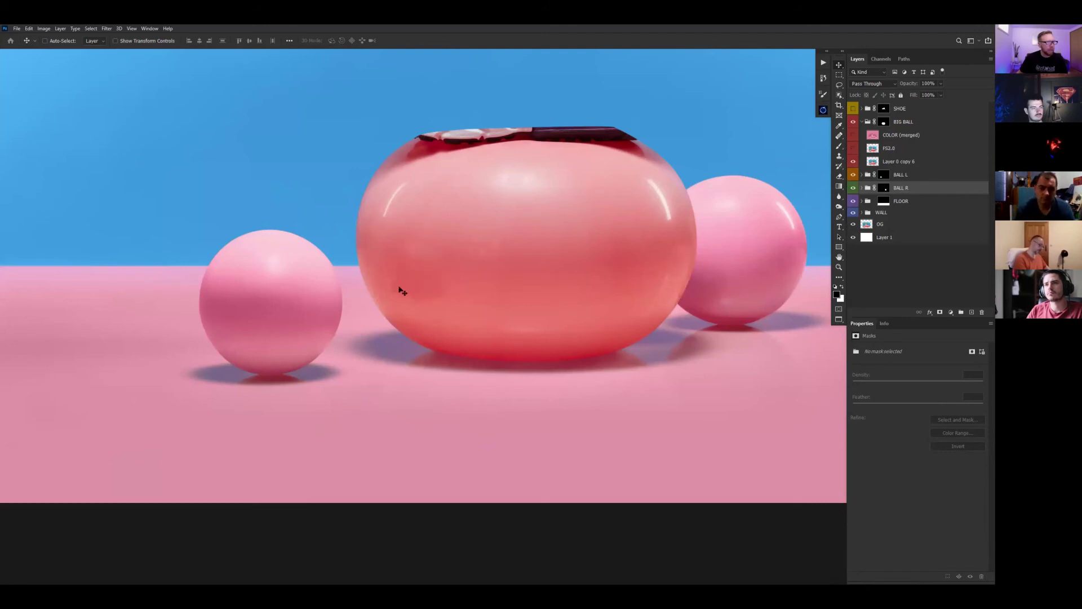
- Turn the FS2.0 and COLOR (merged) layers in BIG BALL back on
scroll(403, 283, up, 3)
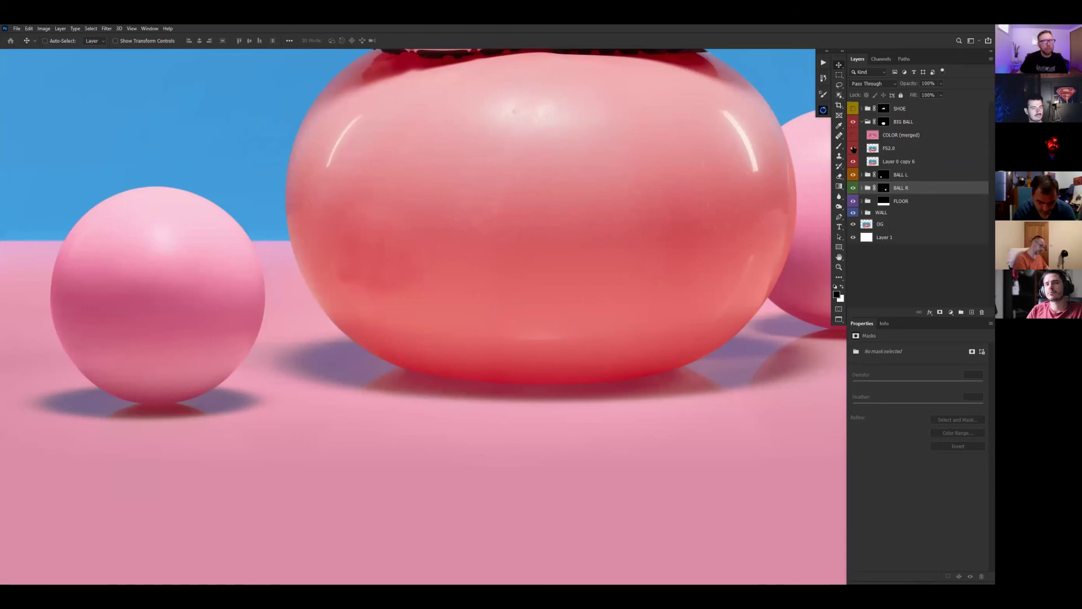
click(853, 149)
click(853, 135)
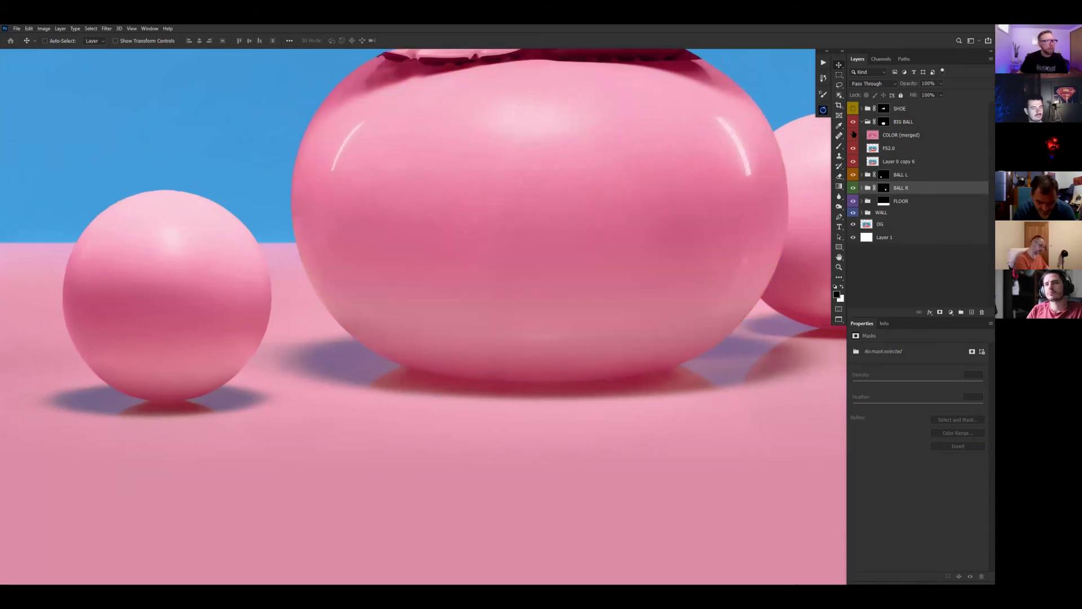
- Isolate the OG layer on and off repeatedly to compare the three original balls with their recolored versions
key(ctrl+0)
key(ctrl+plus)
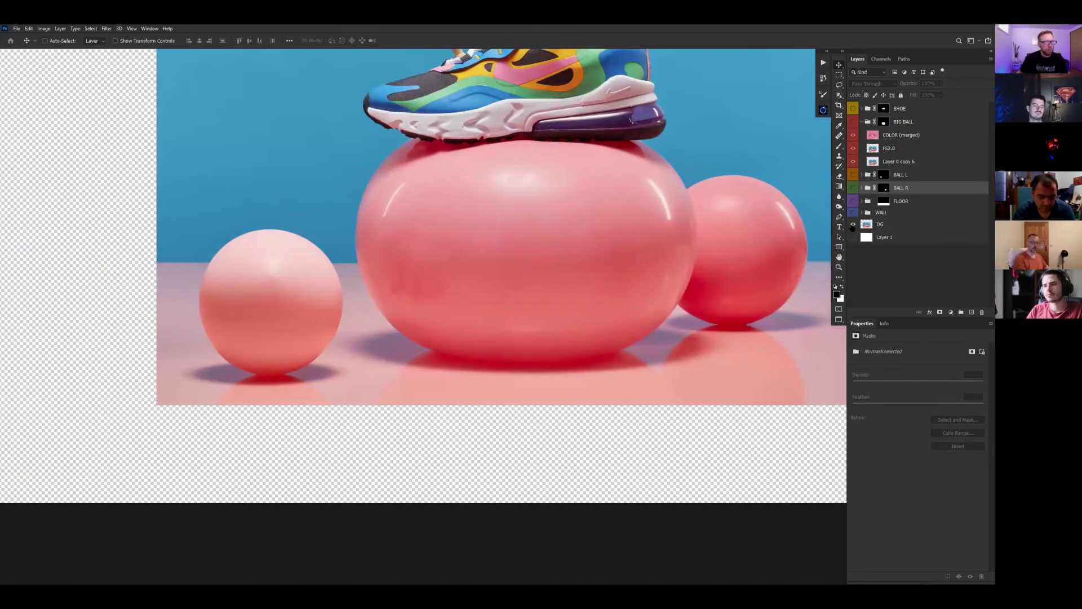
alt+click(853, 226)
alt+click(853, 225)
alt+click(852, 226)
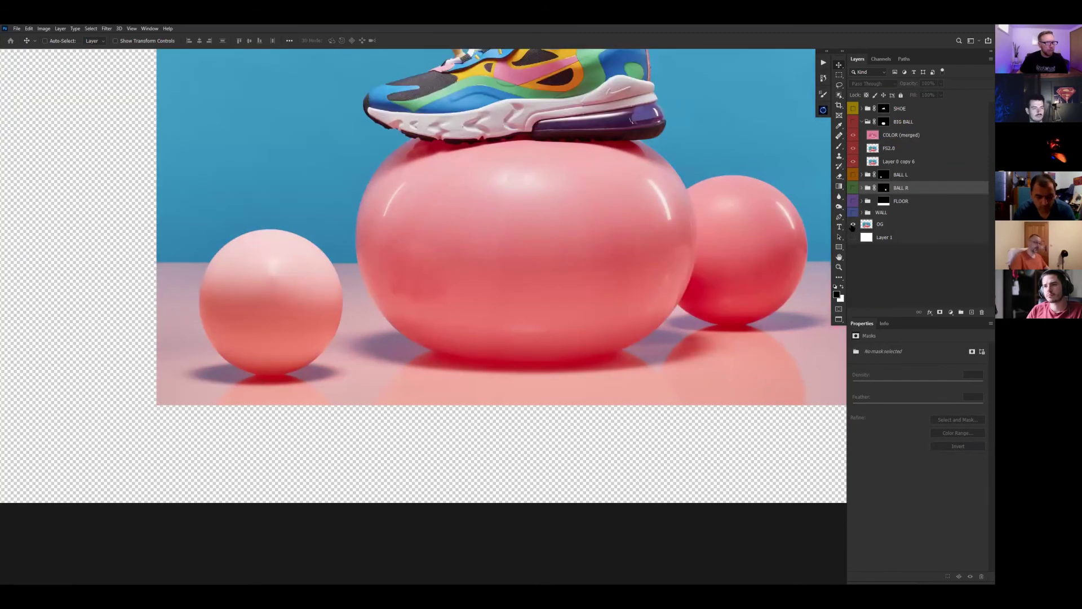
alt+click(853, 225)
alt+click(852, 226)
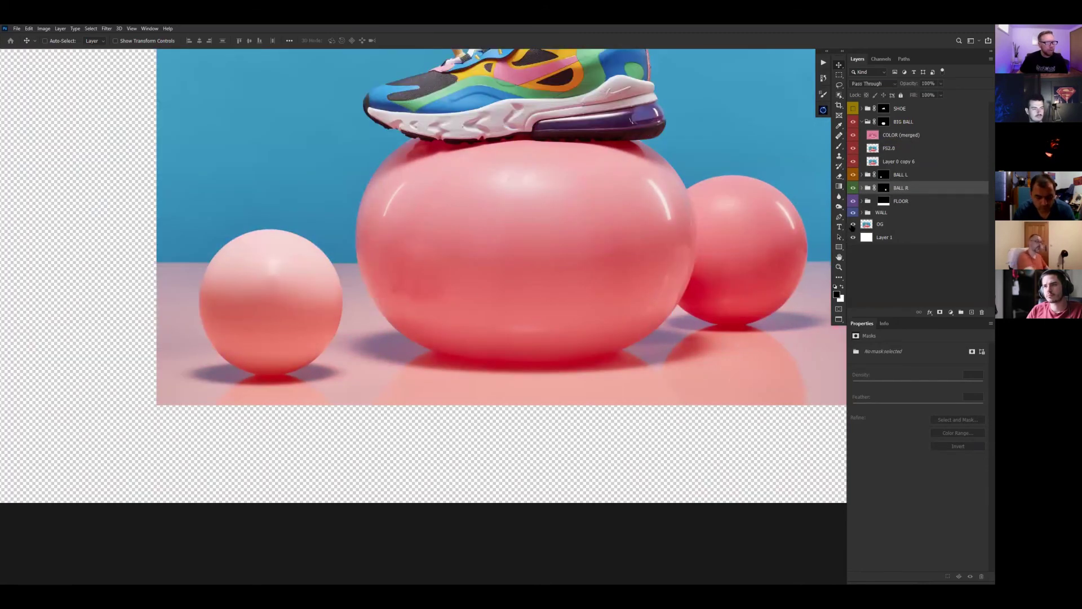
alt+click(852, 226)
alt+click(852, 226)
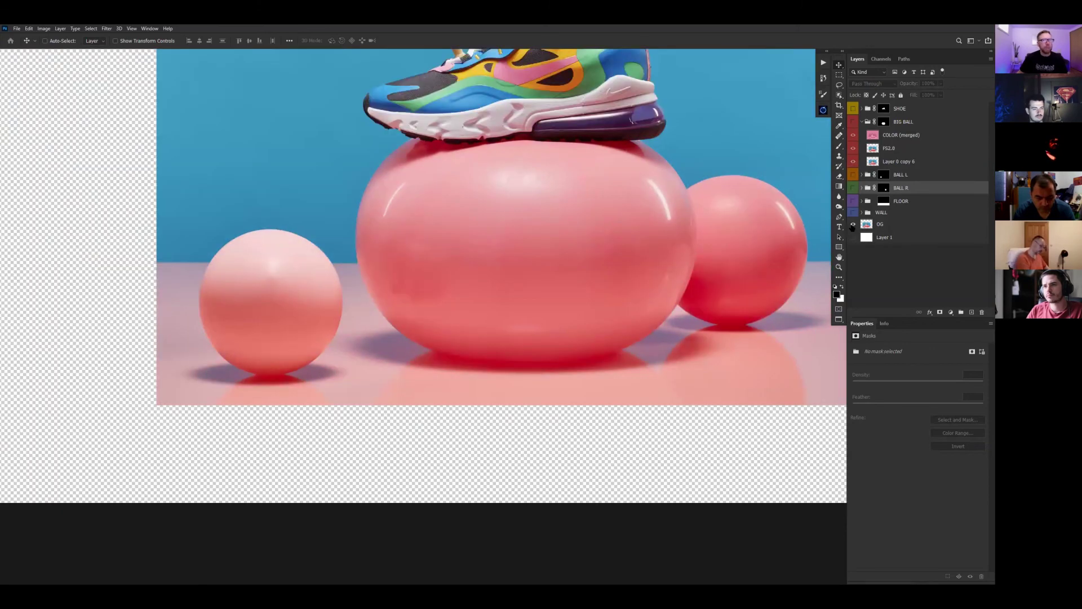
alt+click(852, 226)
alt+click(852, 226)
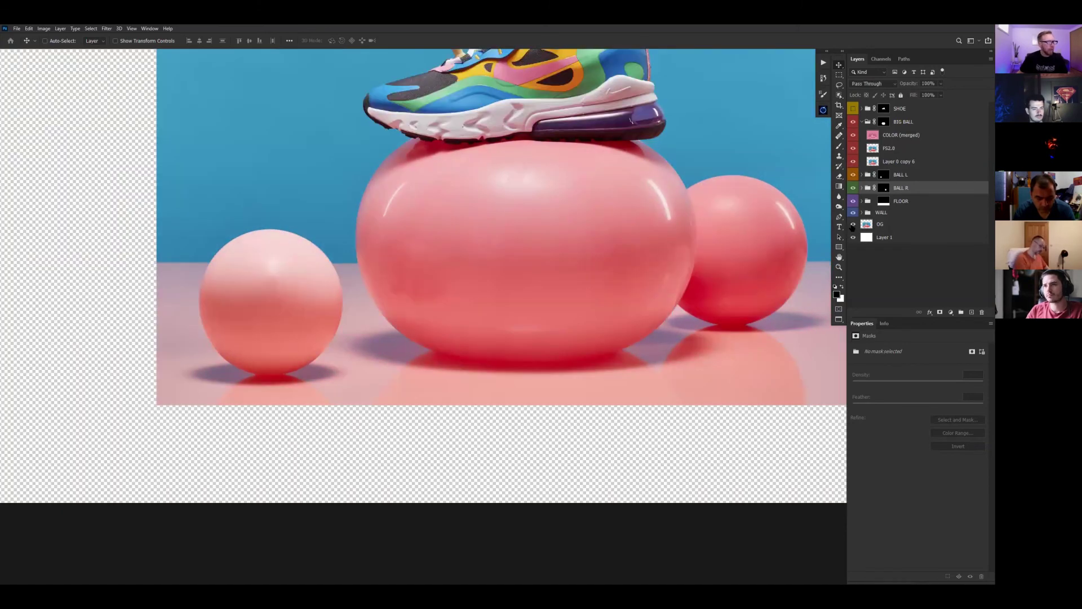
alt+click(853, 226)
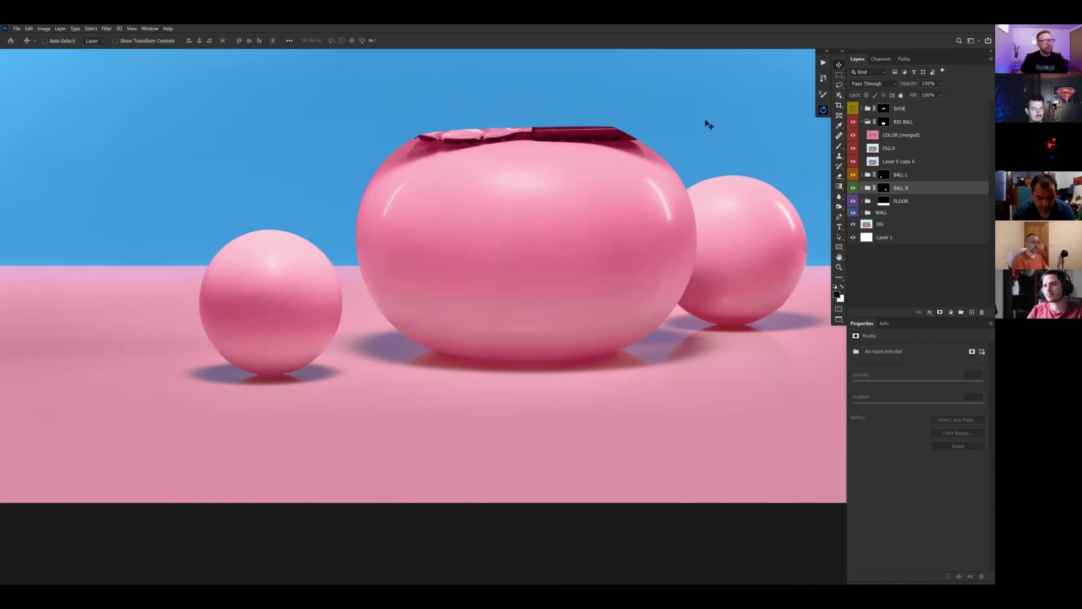
- Compare the OG layer alone with the full edit again, examining the floor reflections and shadows beneath the balls
key(ctrl+minus)
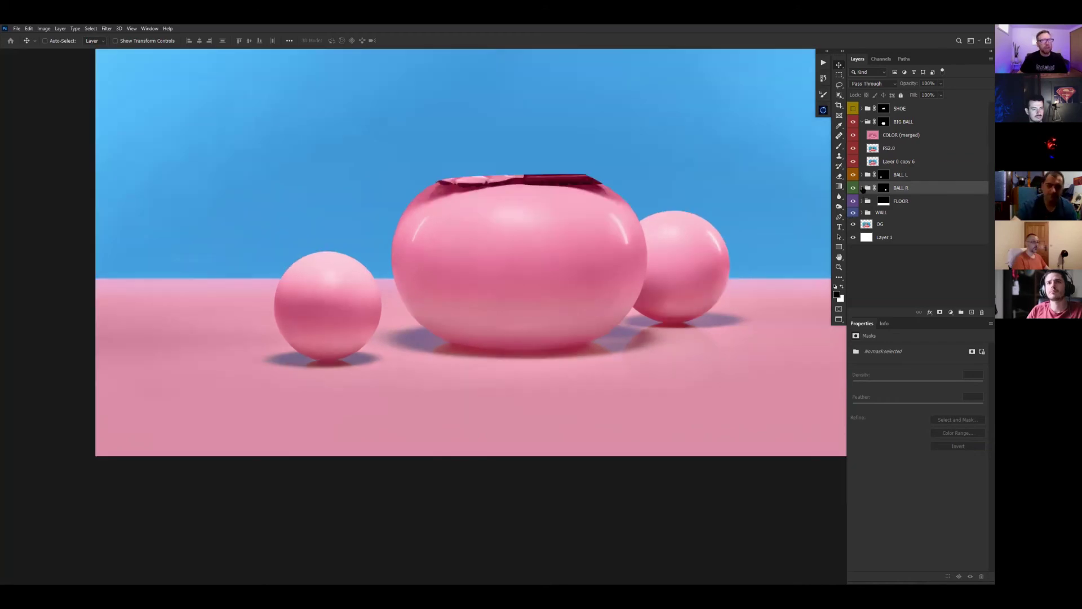
alt+click(853, 224)
alt+click(853, 225)
alt+click(854, 224)
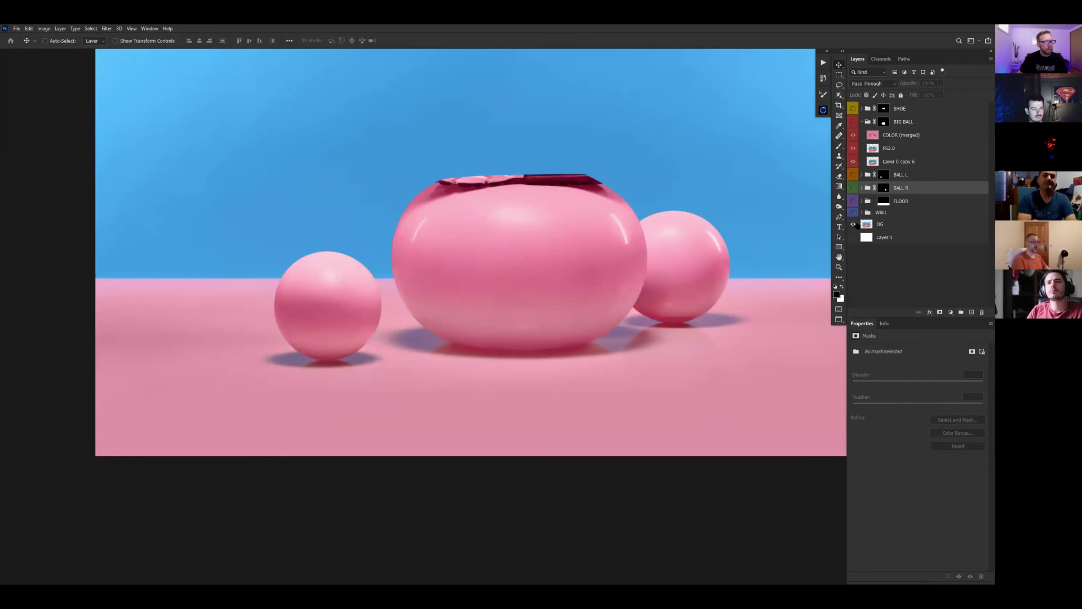
alt+click(854, 224)
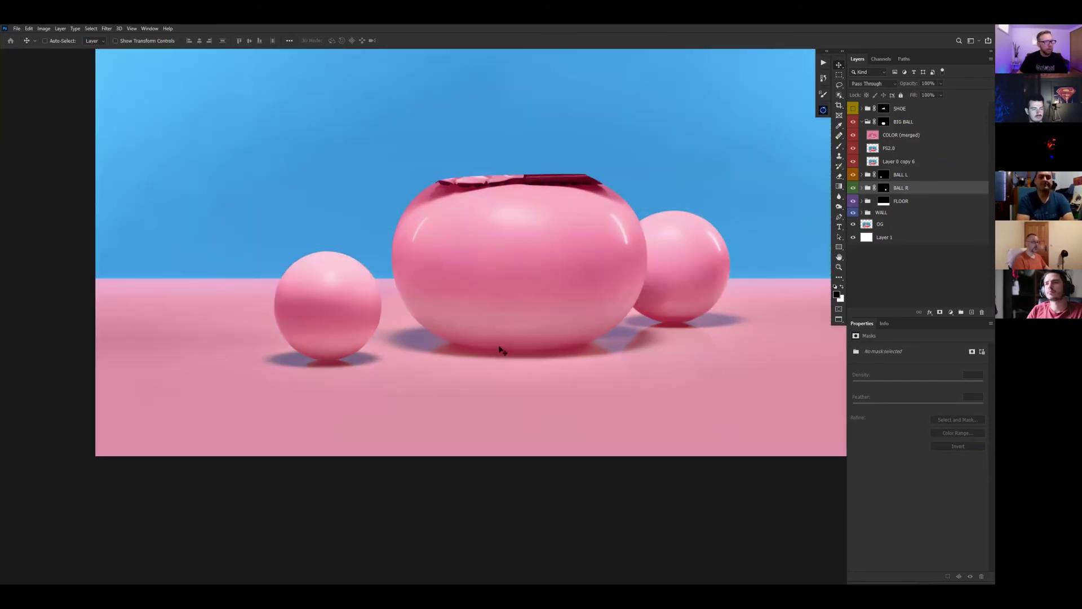
alt+click(853, 224)
alt+click(853, 225)
alt+click(853, 224)
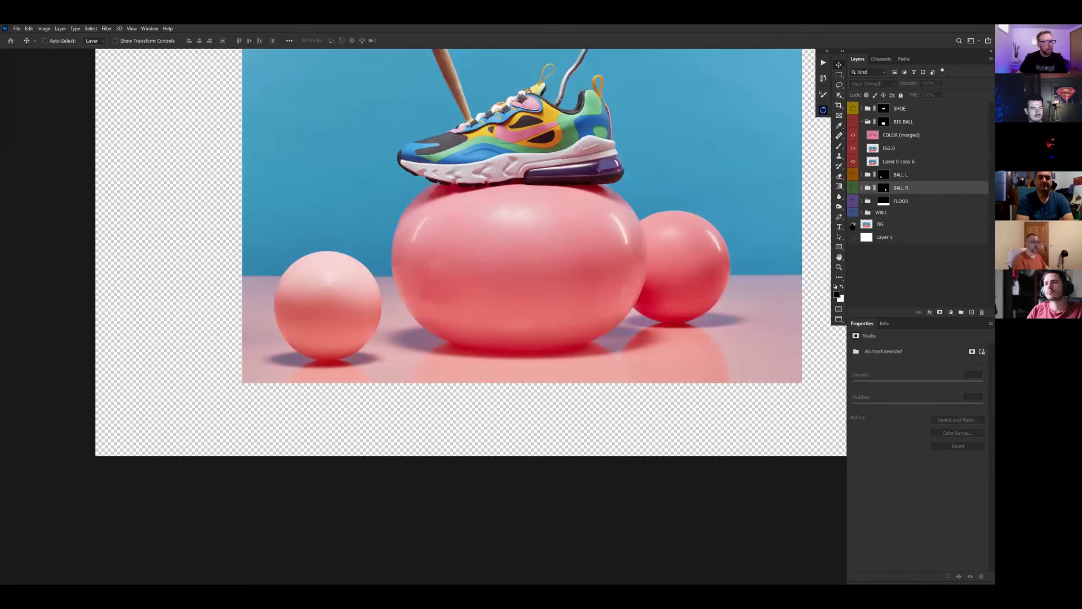
alt+click(853, 224)
- Compare the original OG image with the extended, recolored composition across the whole canvas
key(ctrl+minus)
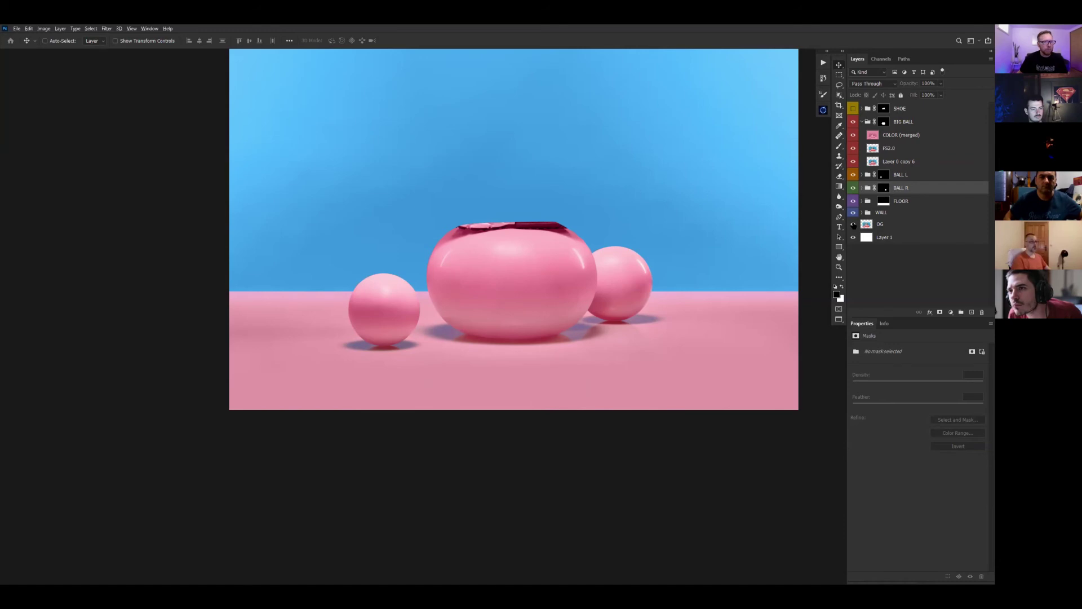
alt+click(854, 225)
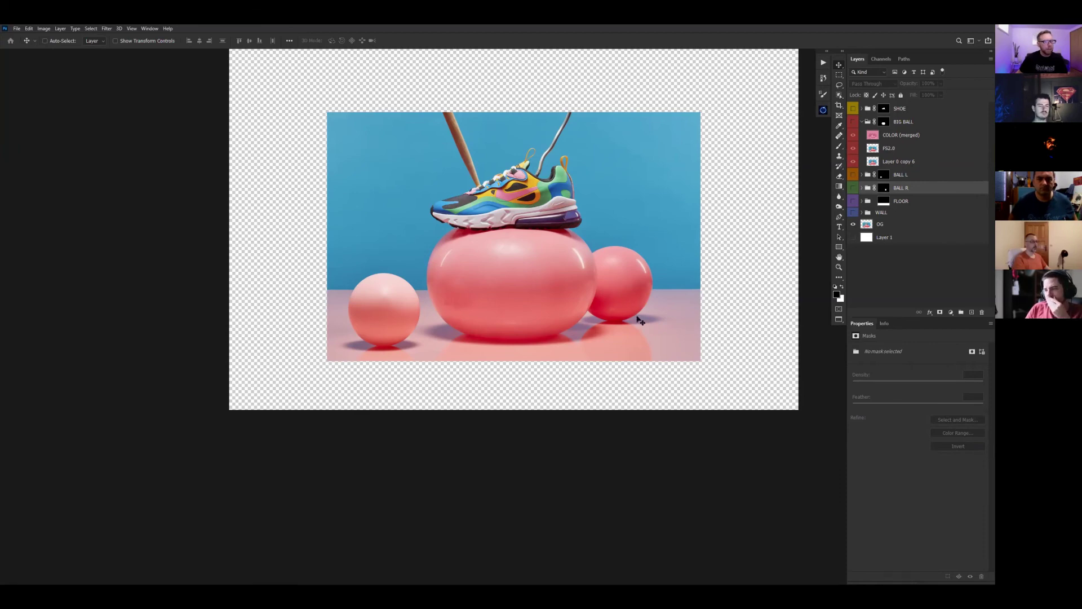
click(853, 225)
click(853, 225)
click(854, 224)
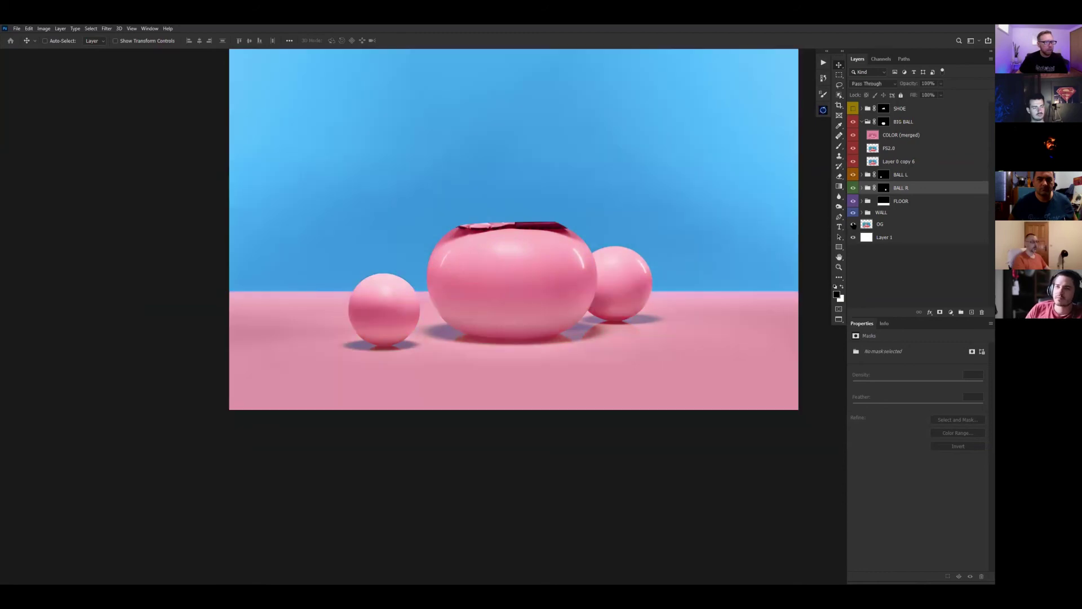
click(854, 224)
click(854, 225)
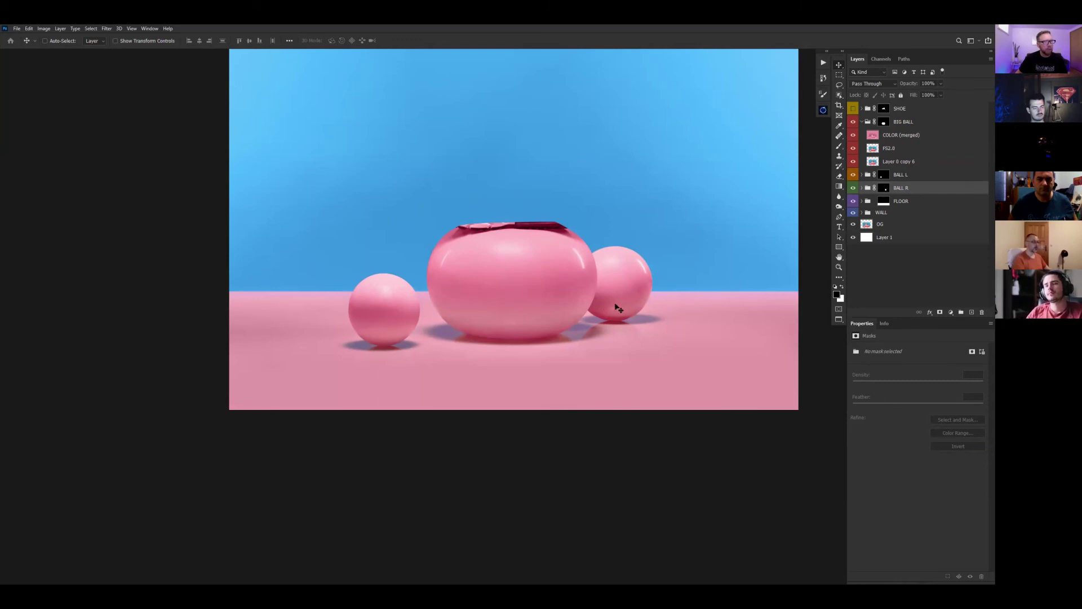
- Show and expand the SHOE group, and hide its COLOR (merged) layer
click(854, 109)
click(862, 109)
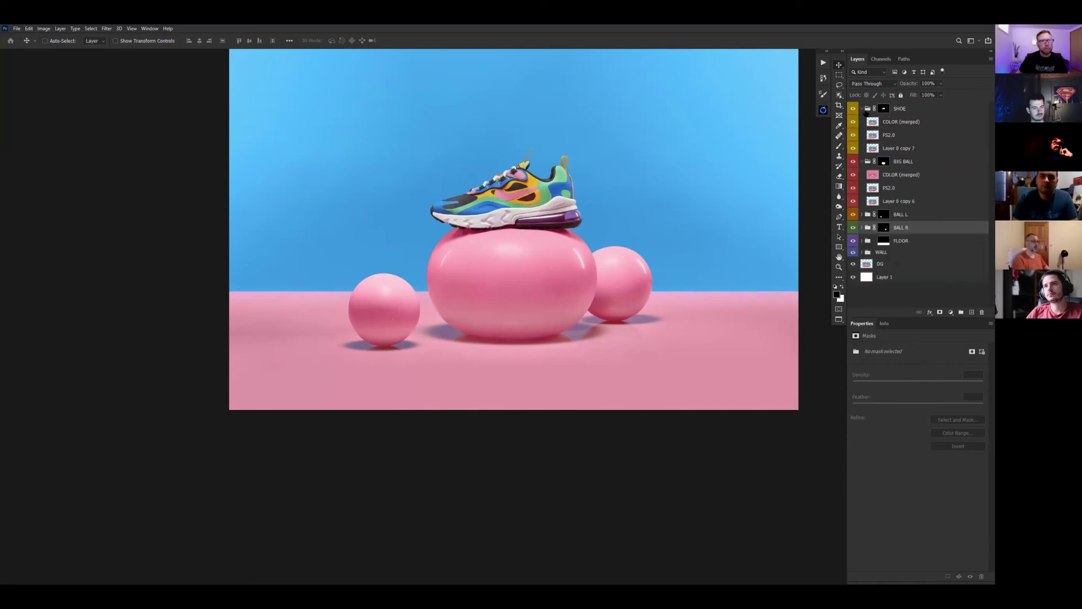
scroll(567, 235, up, 8)
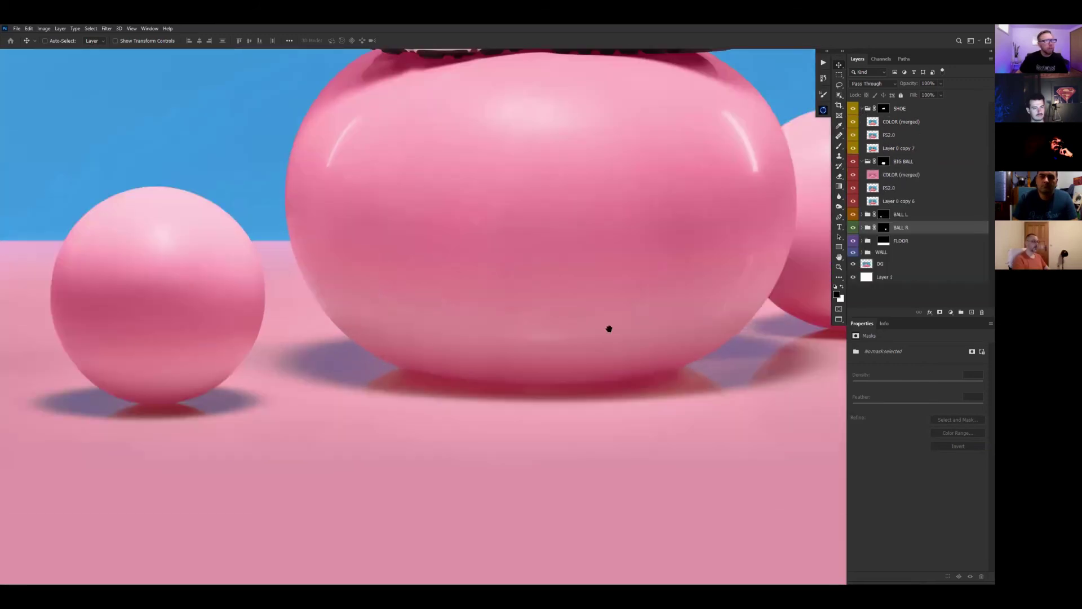
drag(608, 327, 606, 444)
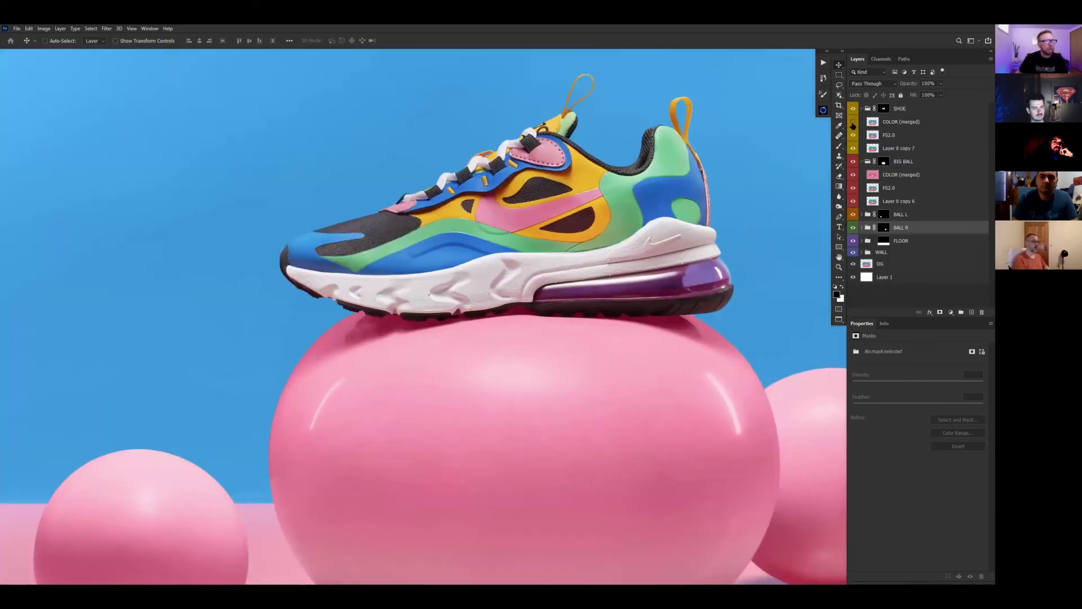
click(853, 122)
- Examine the shoe's side, midsole and air unit up close, comparing it with the SHOE group's FS2.0 cleanup layer hidden and shown
scroll(731, 201, up, 3)
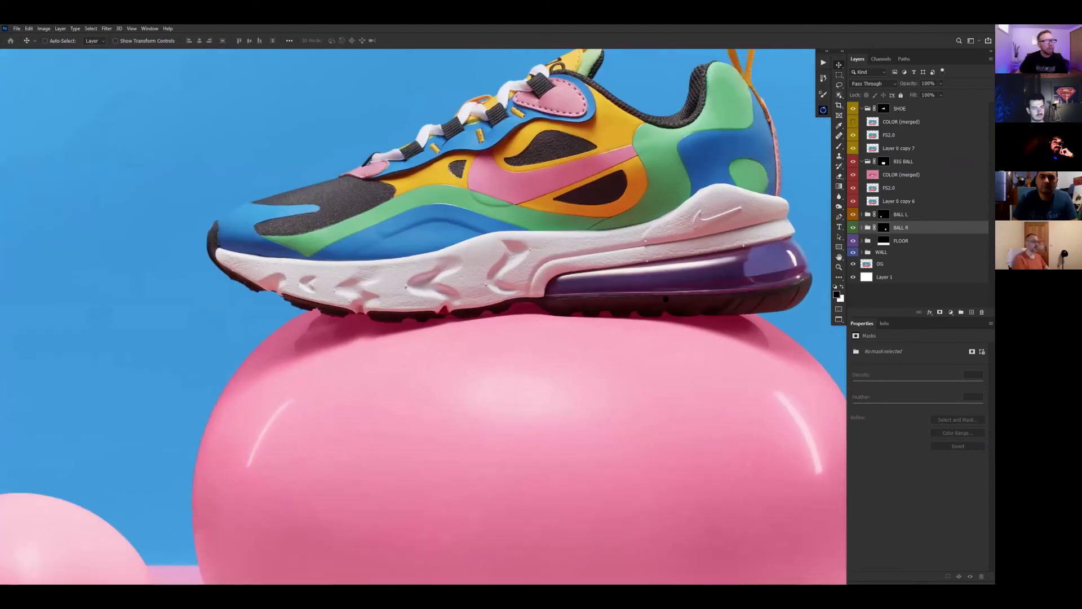
scroll(666, 299, down, 3)
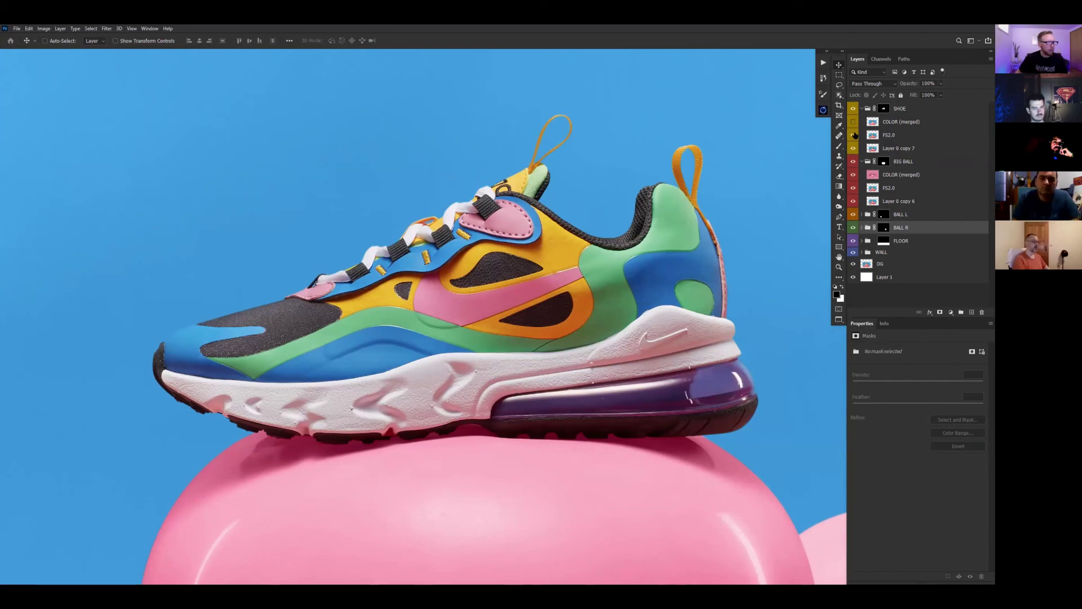
scroll(609, 281, up, 2)
drag(609, 281, 455, 223)
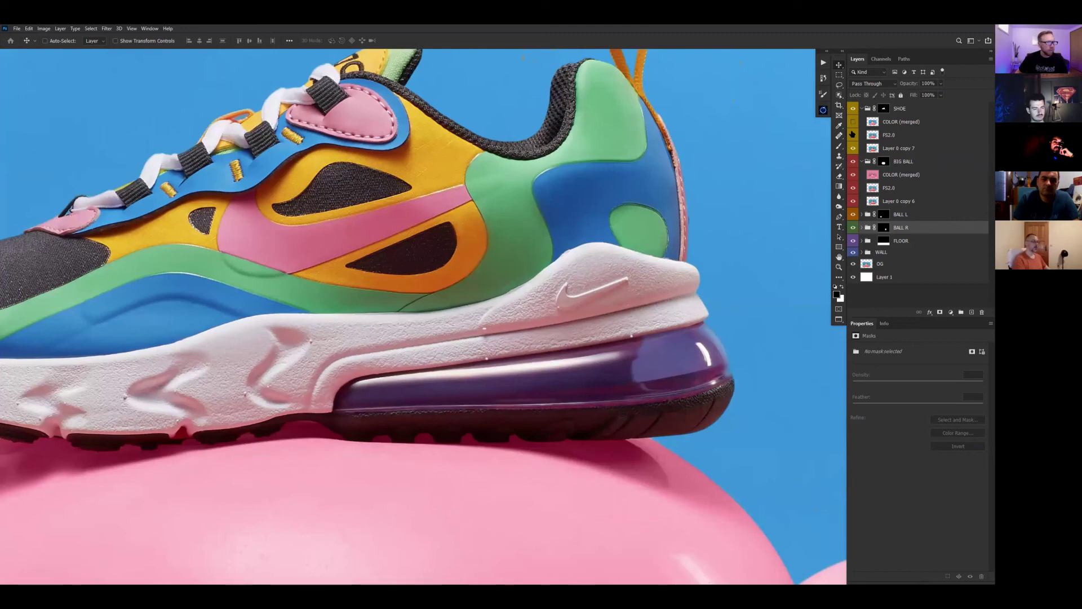
scroll(500, 313, up, 3)
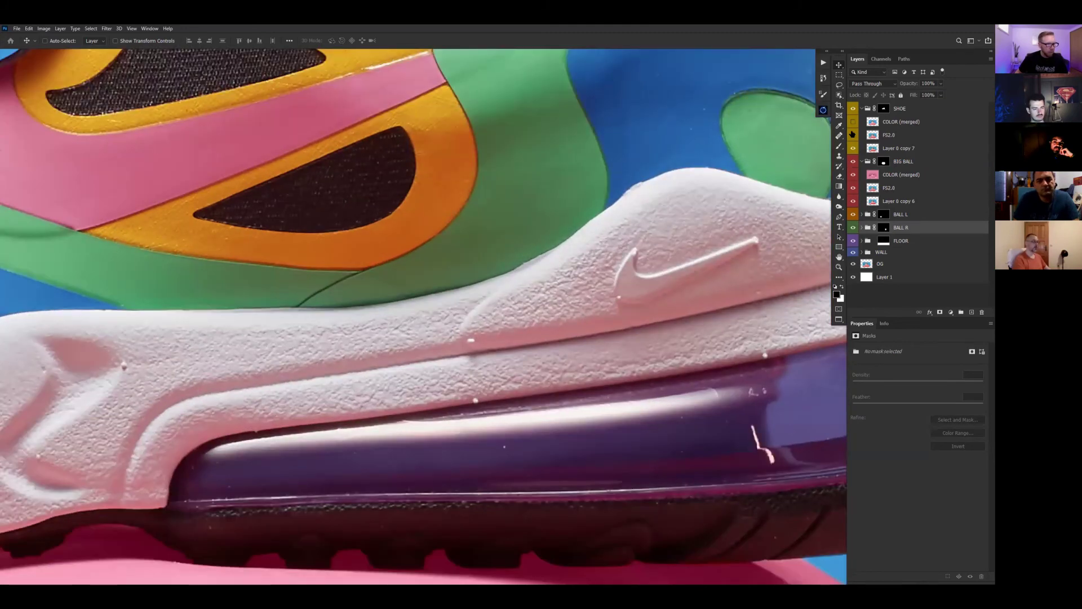
drag(500, 282, 367, 180)
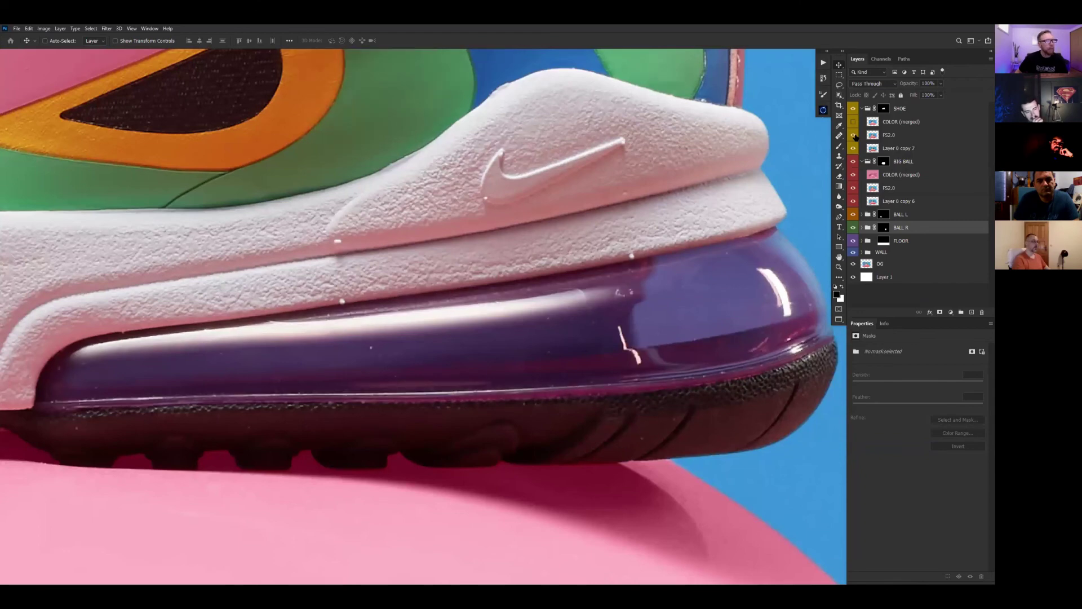
drag(627, 259, 644, 450)
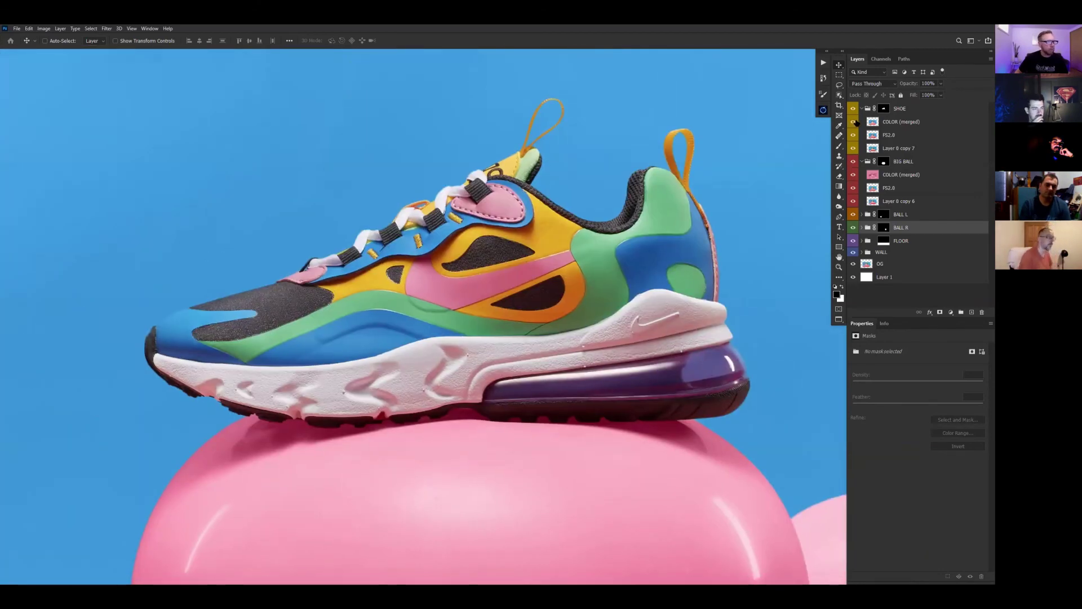
- Toggle the SHOE group's COLOR (merged) layer off and on repeatedly to compare the shoe's coloring, and leave the layer shown
click(854, 122)
click(854, 121)
click(854, 122)
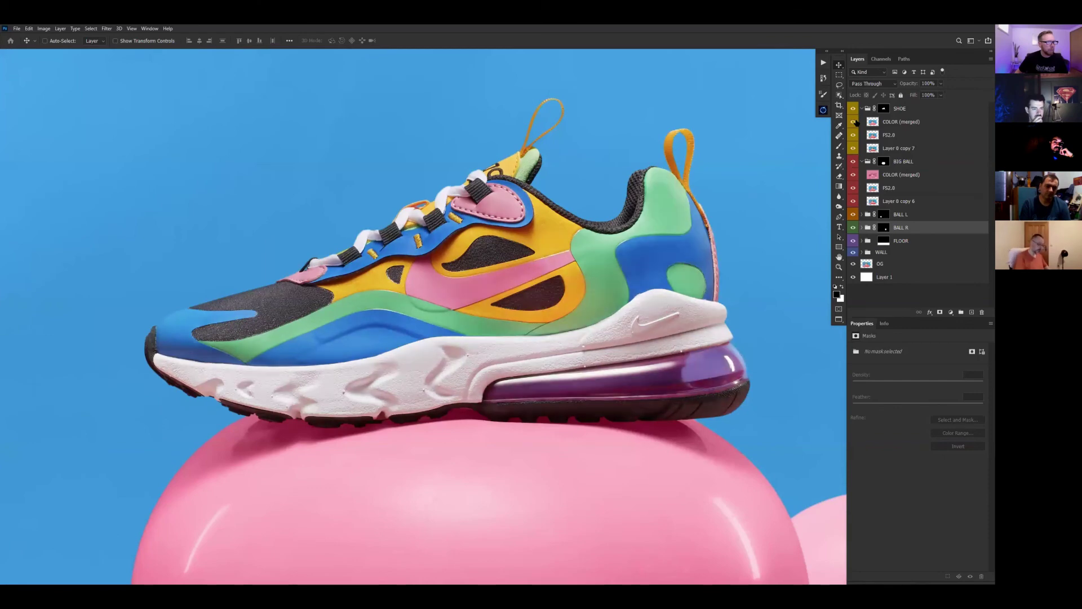
click(854, 121)
click(854, 122)
click(855, 122)
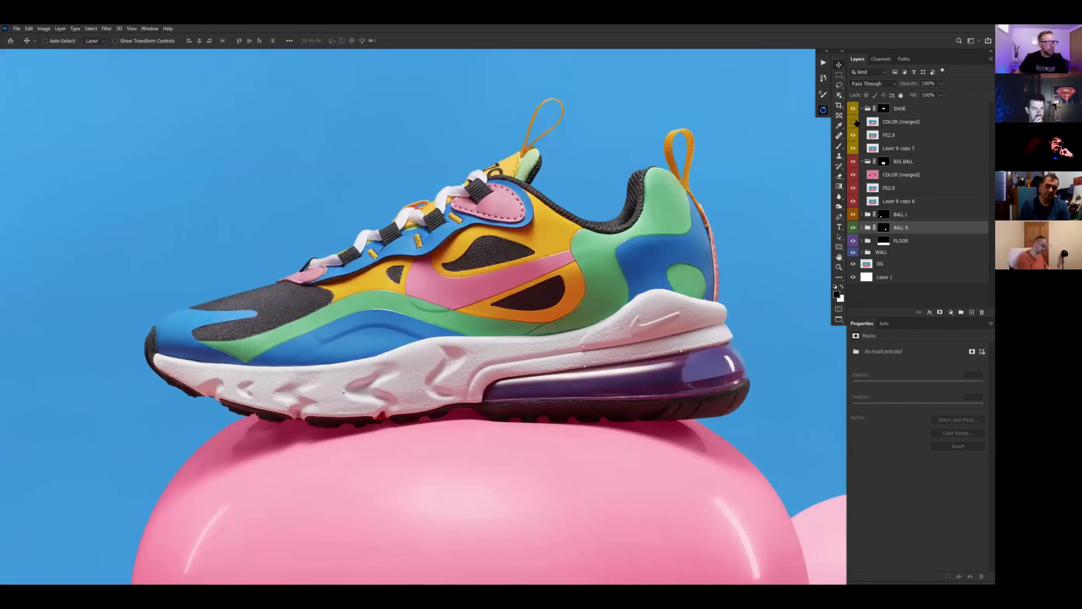
click(855, 122)
click(854, 122)
click(855, 121)
- Preview the whole composition full screen without the interface, and return to floating windows with the enlarged sneaker document beside the car image
key(ctrl+0)
key(ctrl+minus)
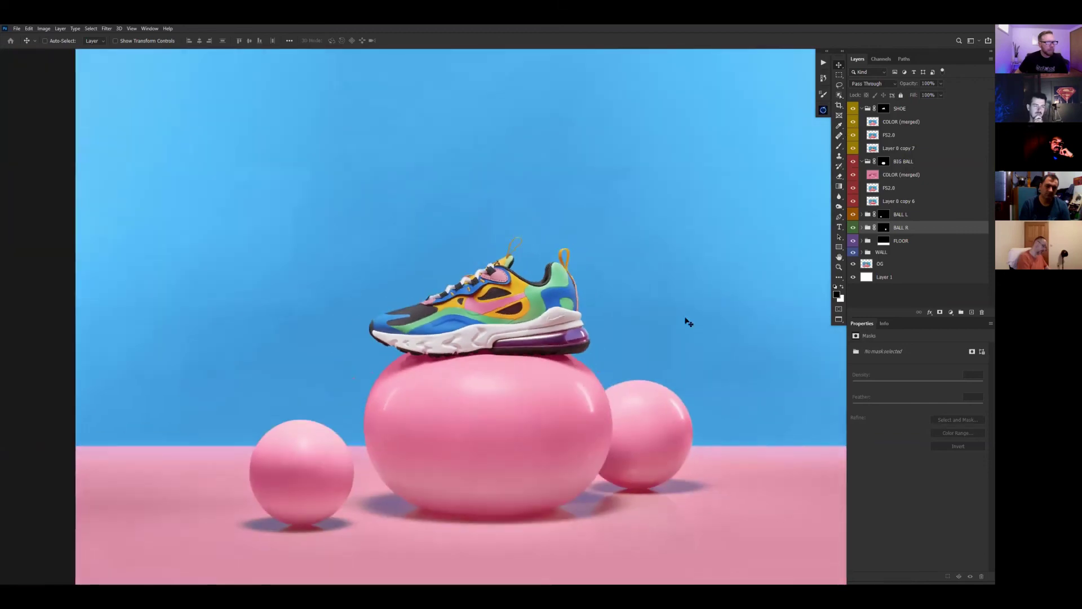
key(f)
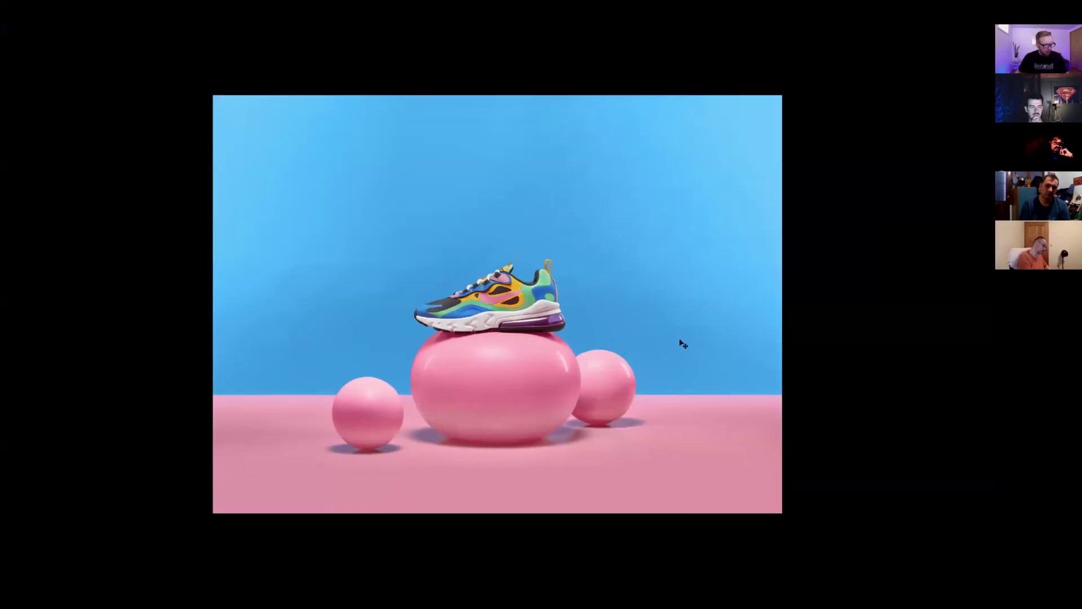
key(f)
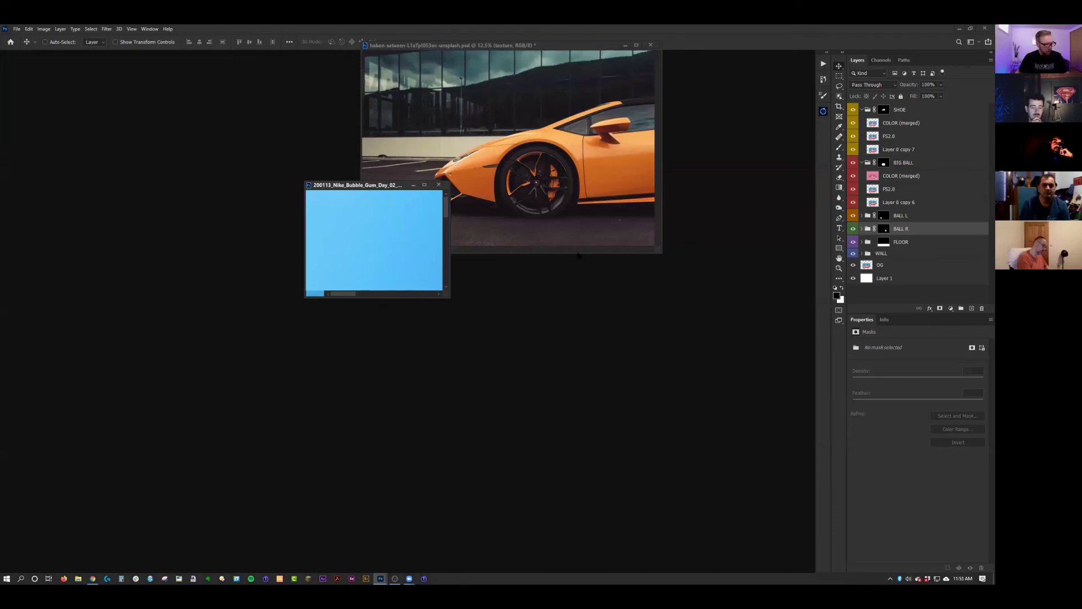
drag(584, 189, 388, 168)
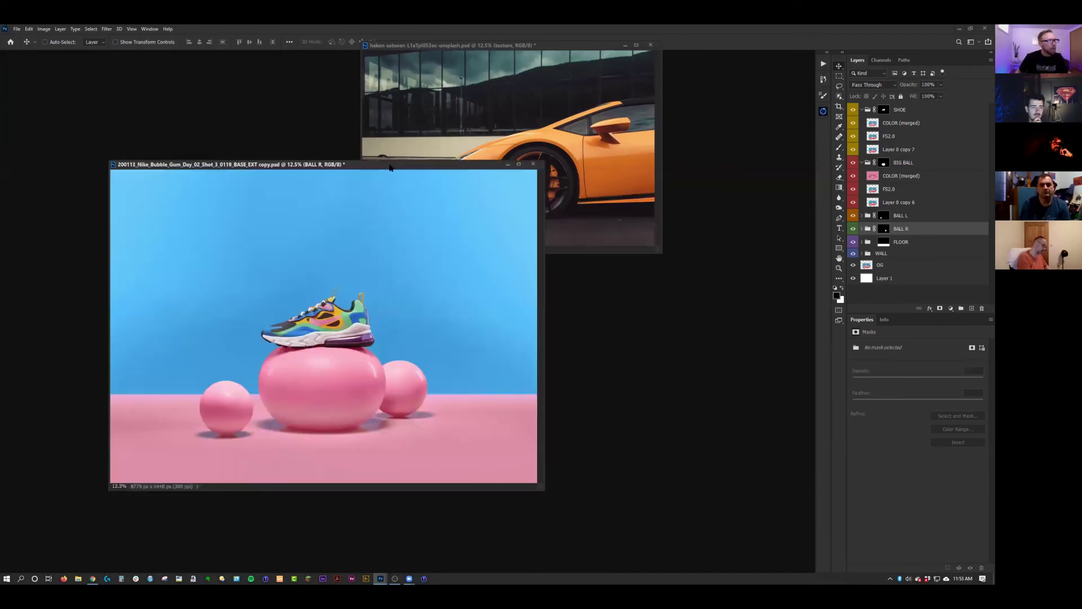